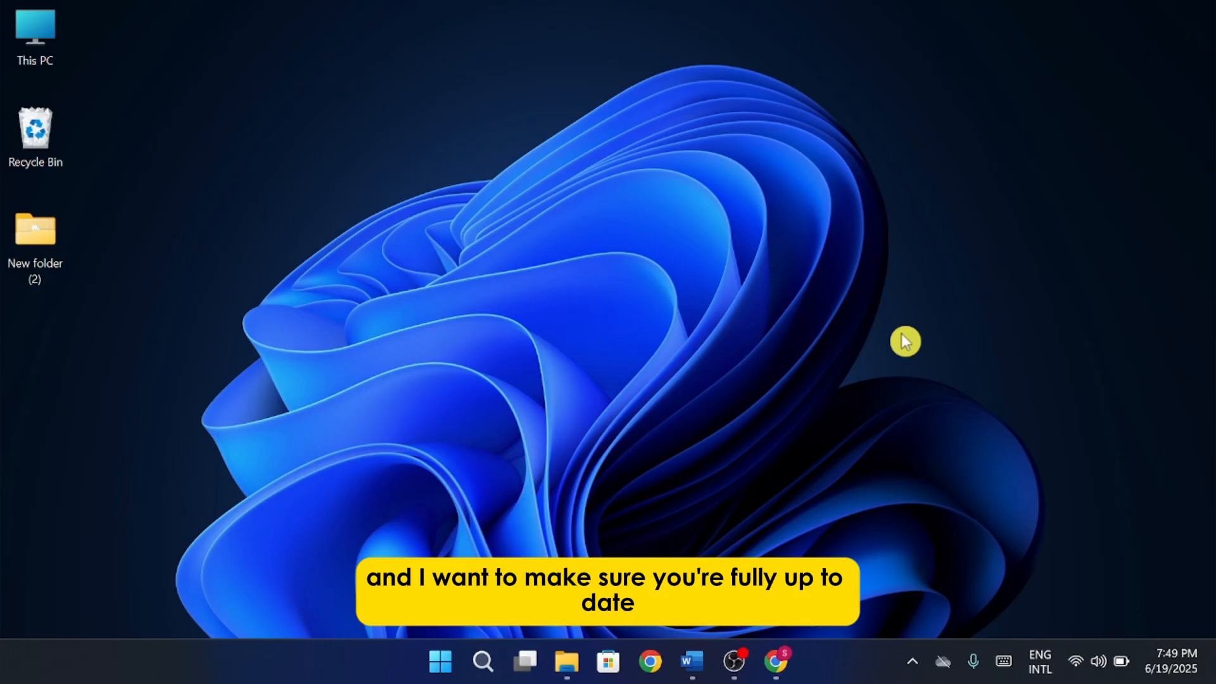
Open the Canva website in the Chrome browser
left_click(775, 661)
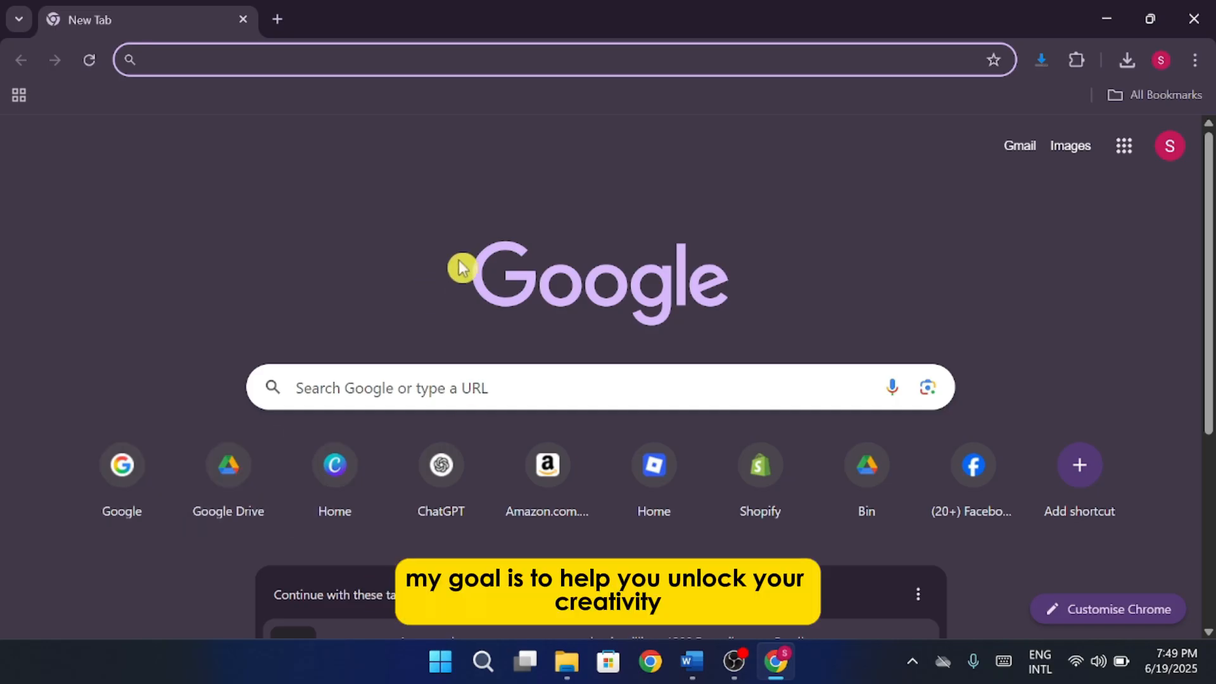
type("can")
key("Return")
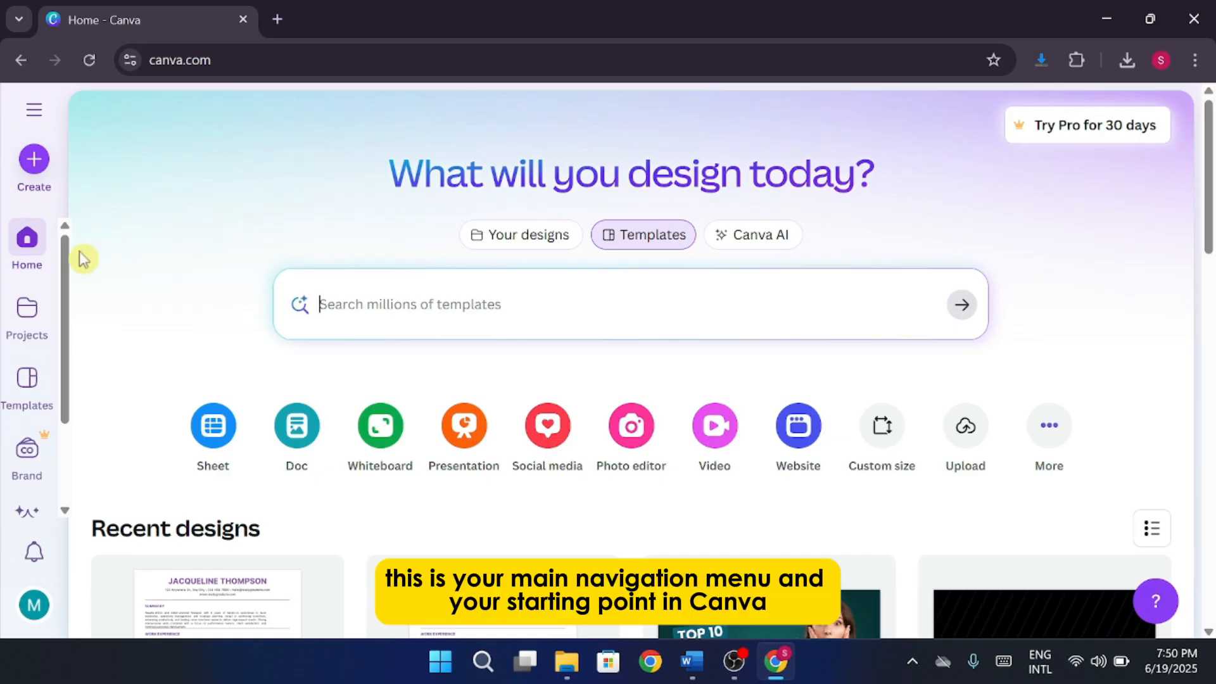
View the Projects page with its recent designs
left_click(25, 307)
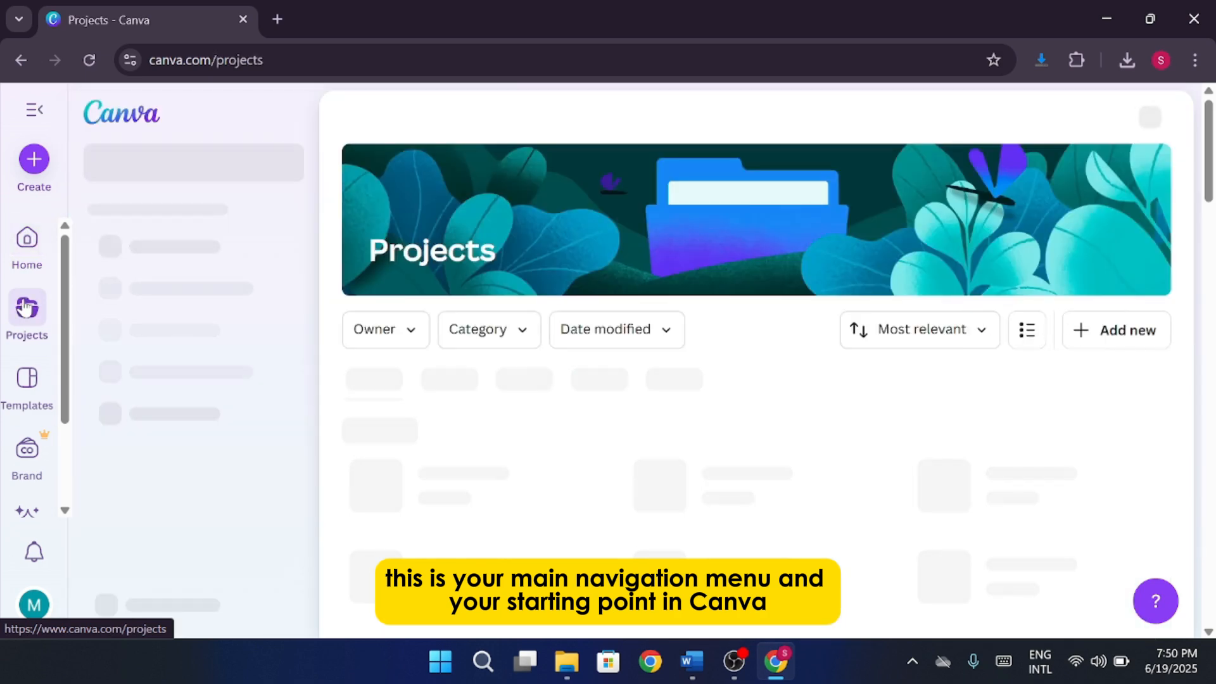
scroll(26, 308, "down", 2)
scroll(25, 307, "up", 1)
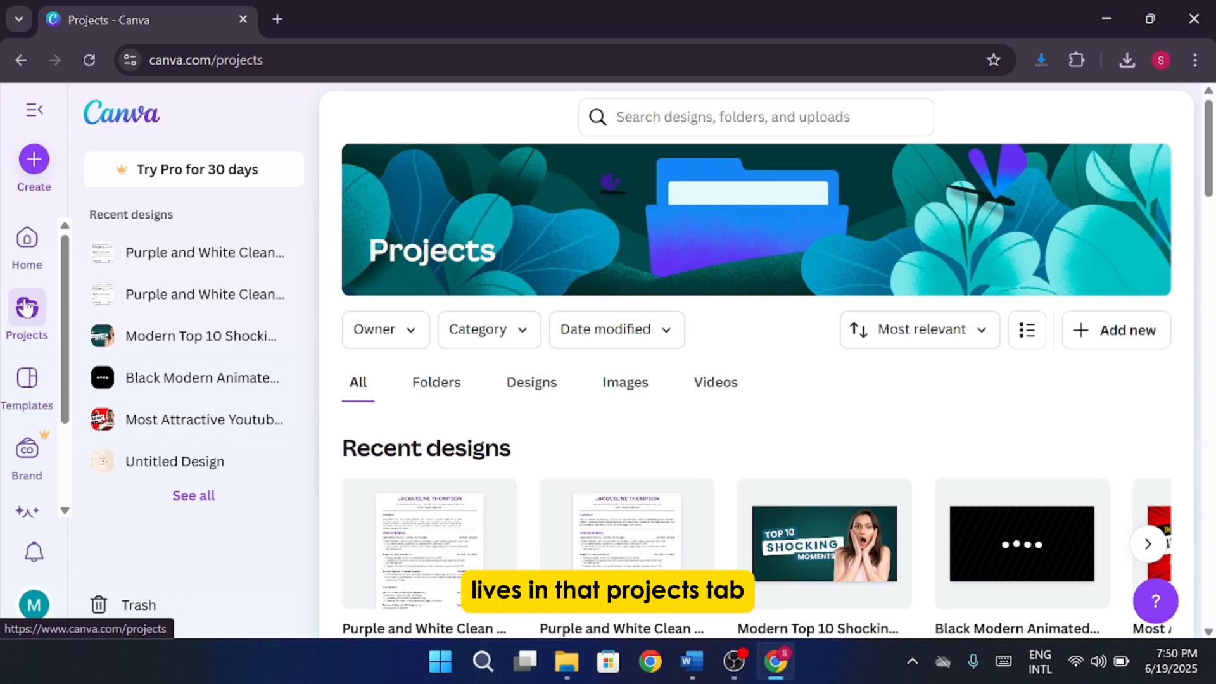
Browse the featured designs for you on the Templates page, returning to its category filters
left_click(26, 404)
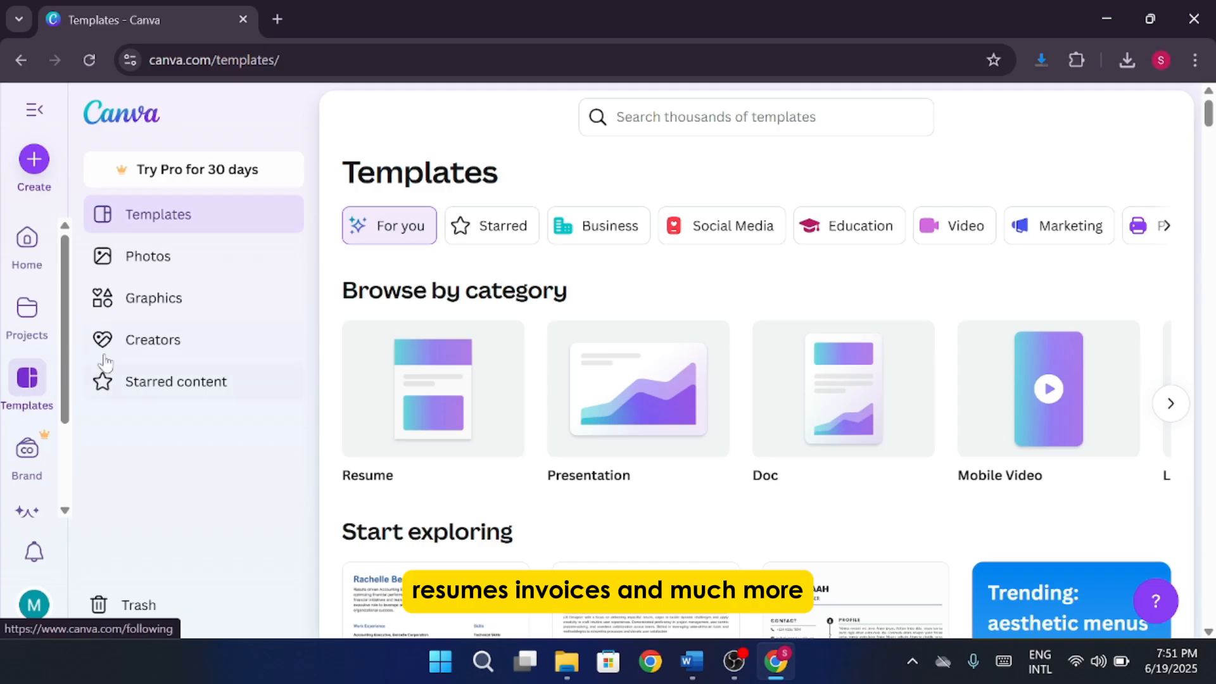
scroll(503, 416, "down", 4)
scroll(503, 417, "down", 4)
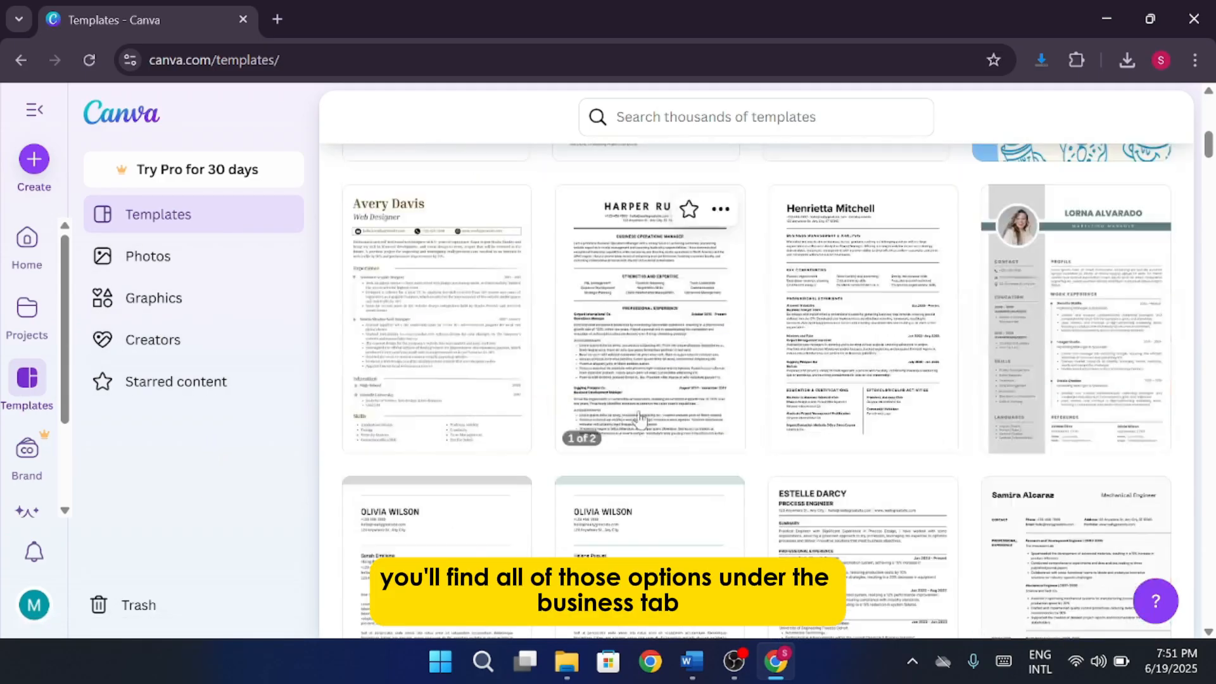
scroll(640, 421, "up", 9)
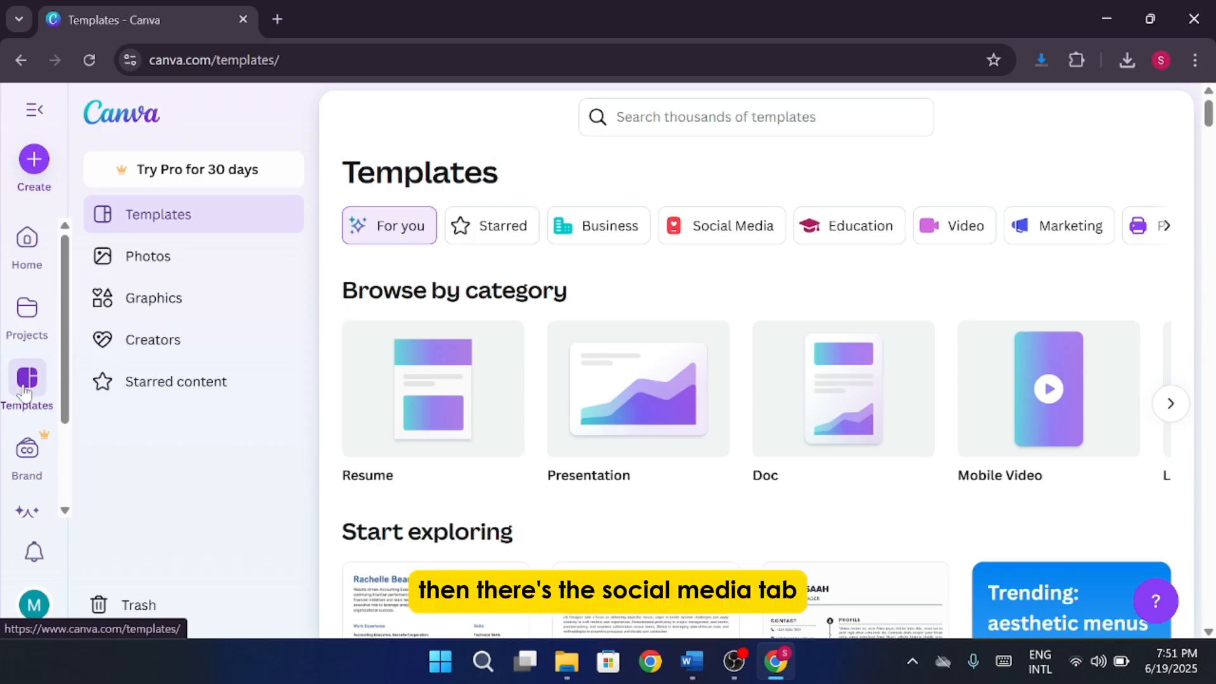
scroll(502, 399, "down", 10)
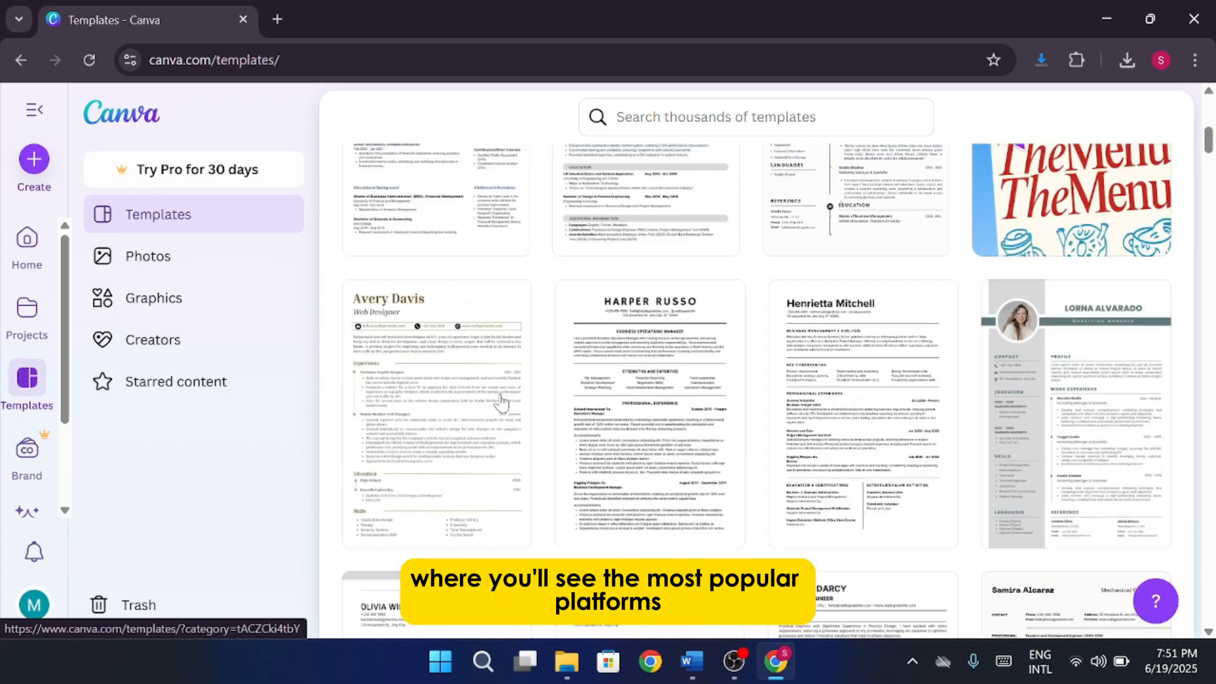
scroll(529, 415, "down", 15)
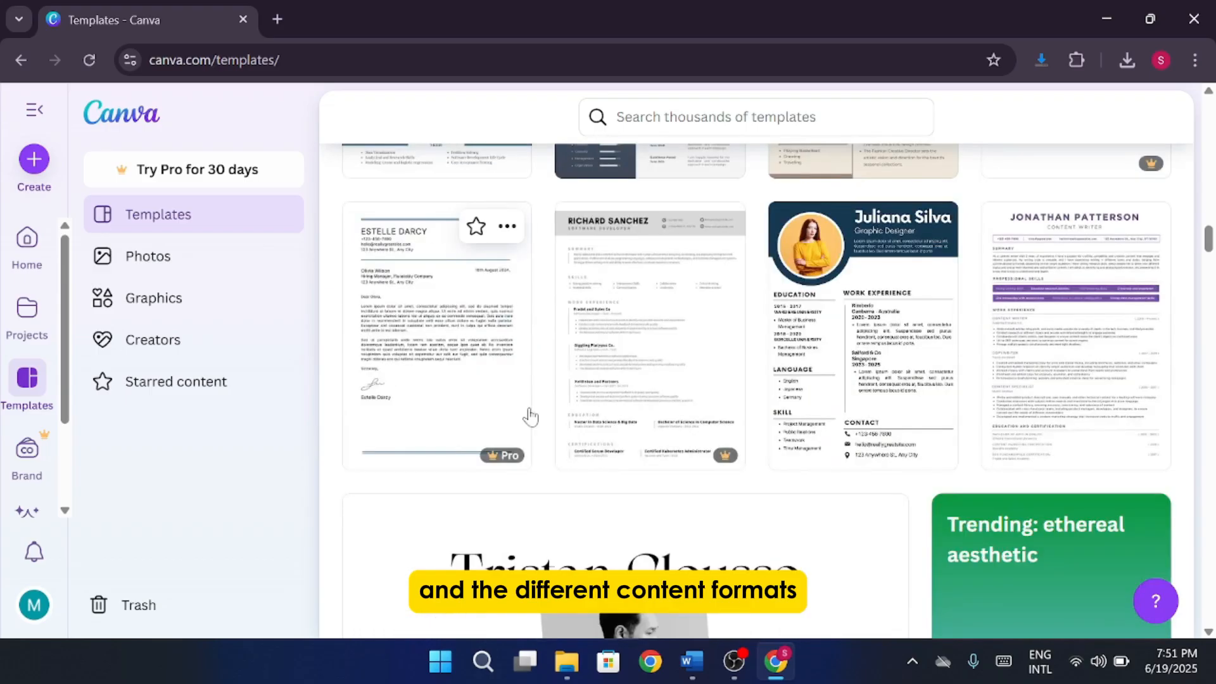
scroll(530, 416, "down", 15)
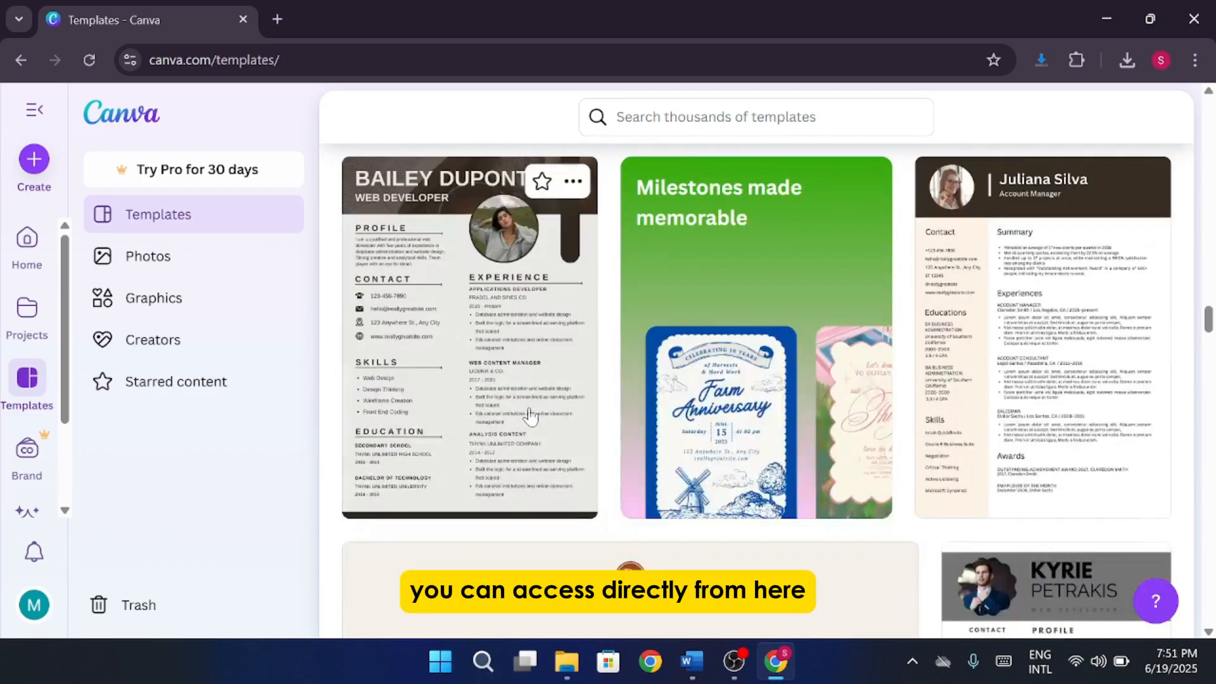
scroll(530, 418, "down", 15)
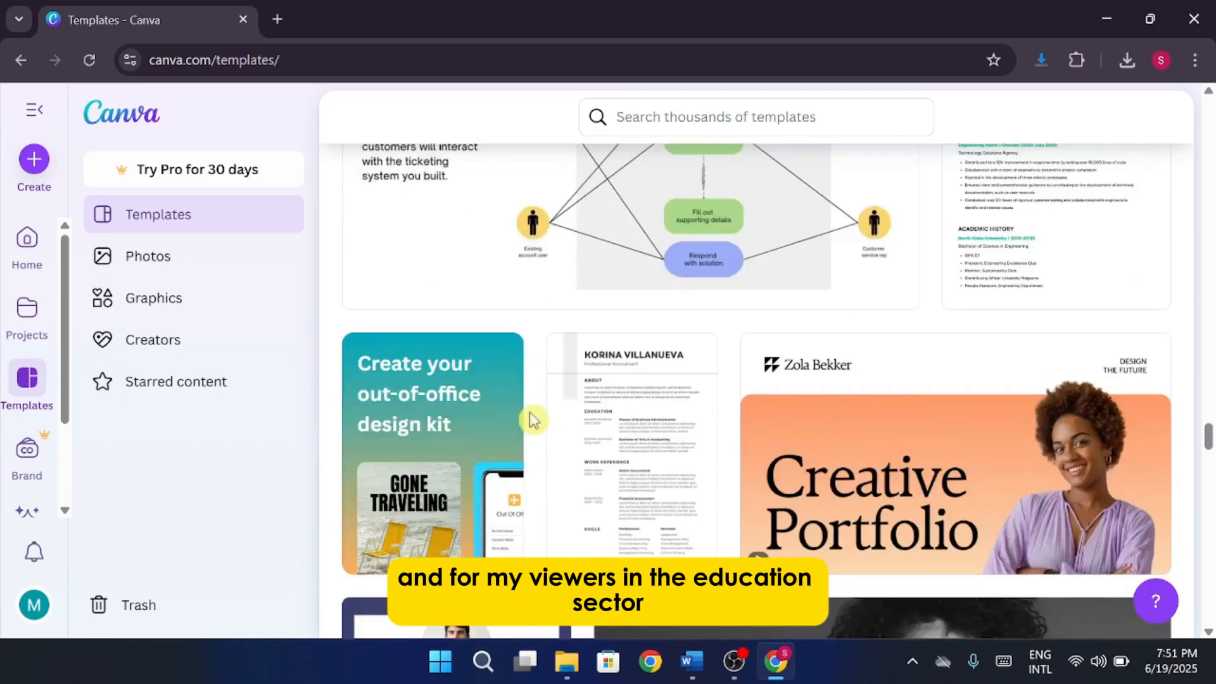
scroll(530, 418, "down", 10)
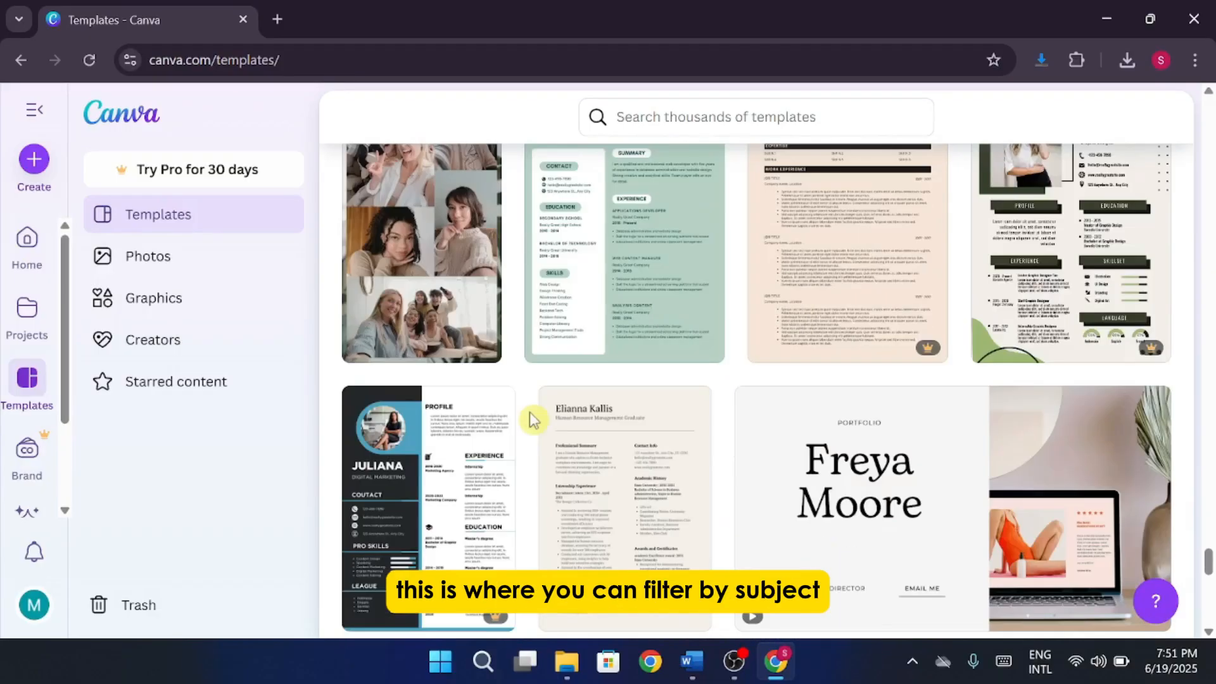
scroll(530, 418, "up", 7)
left_click_drag(1211, 530, 1199, 60)
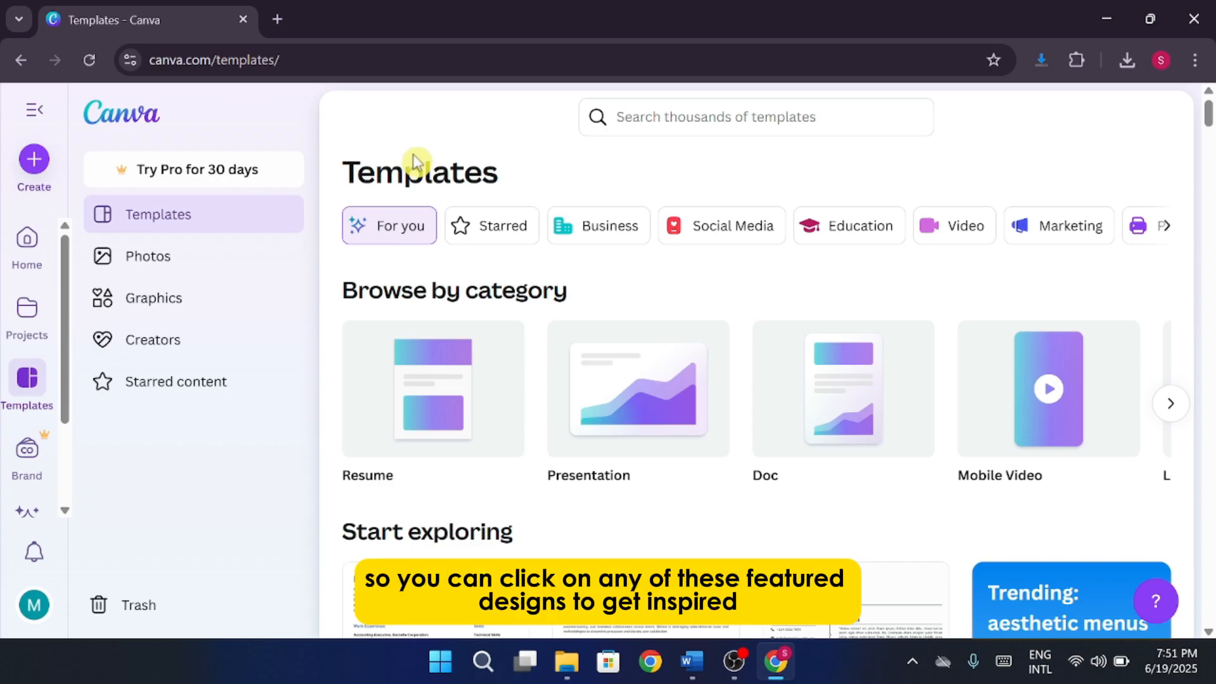
Filter the templates by Social Media and look through the multi-design sets and social media templates
left_click(738, 244)
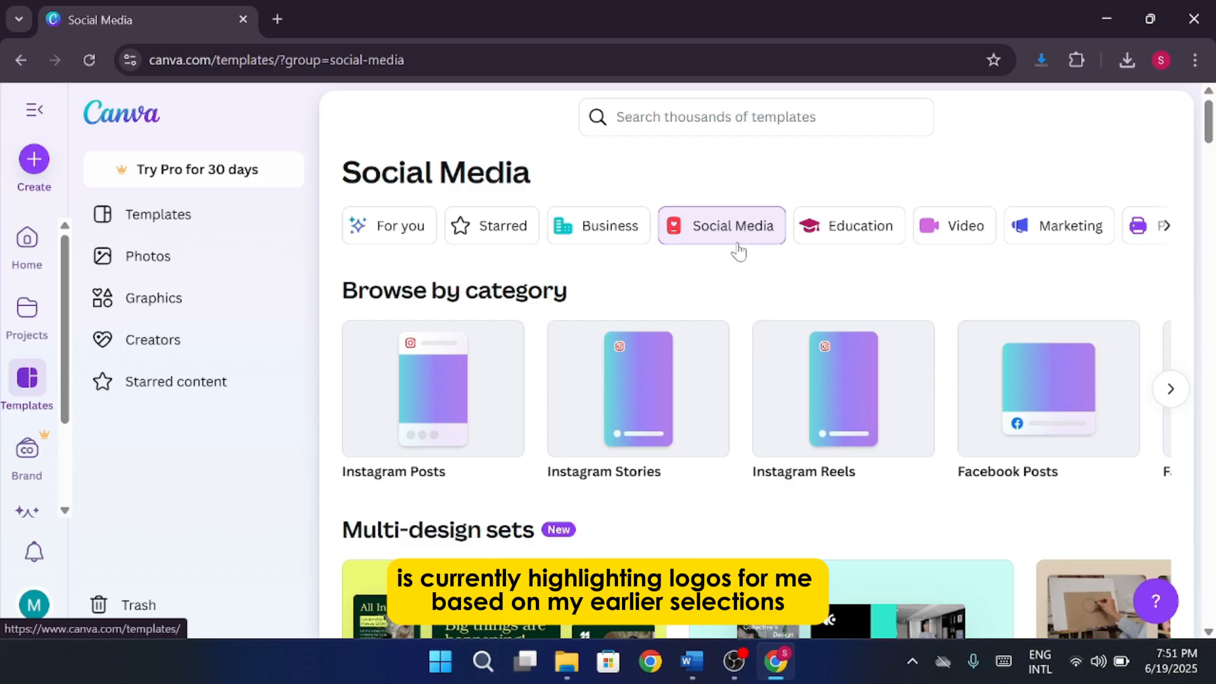
scroll(722, 272, "down", 9)
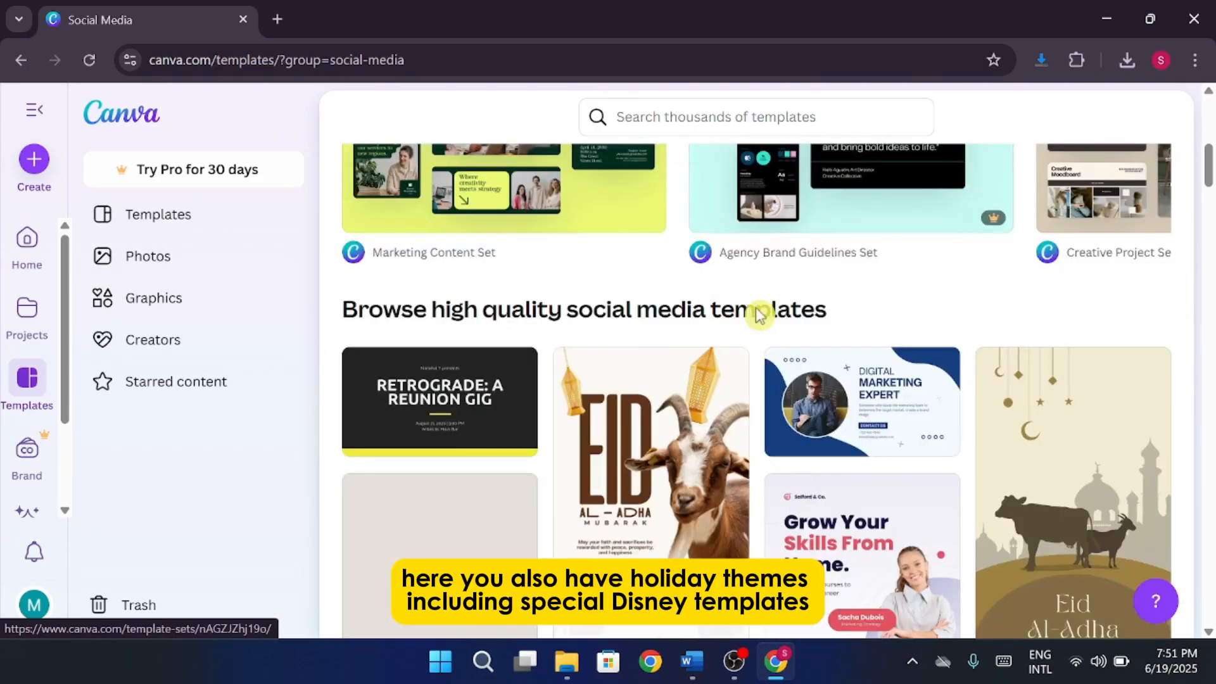
scroll(910, 245, "down", 6)
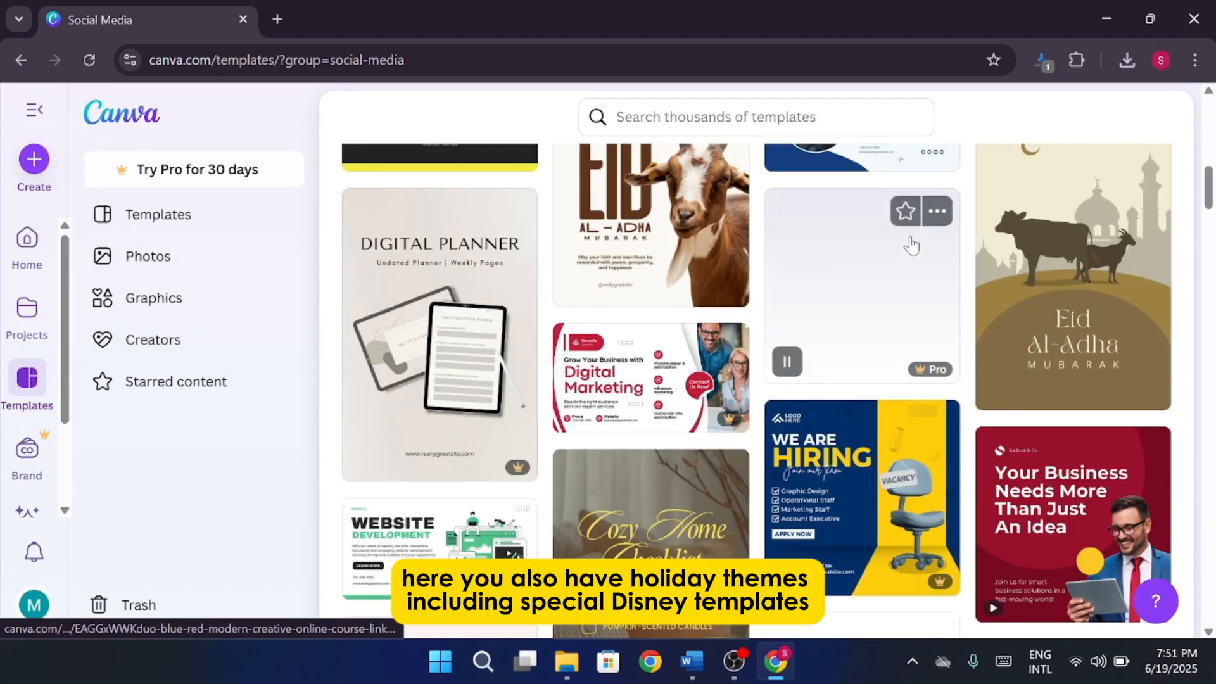
scroll(911, 246, "down", 8)
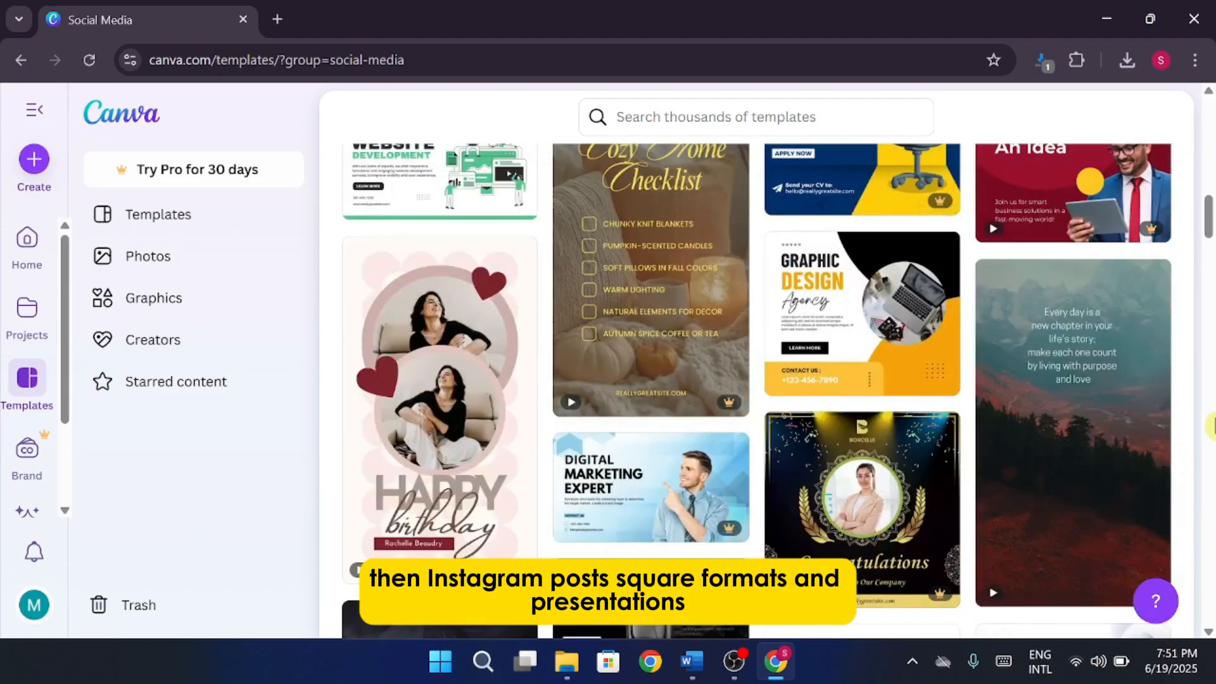
scroll(756, 392, "down", 4)
scroll(756, 392, "up", 20)
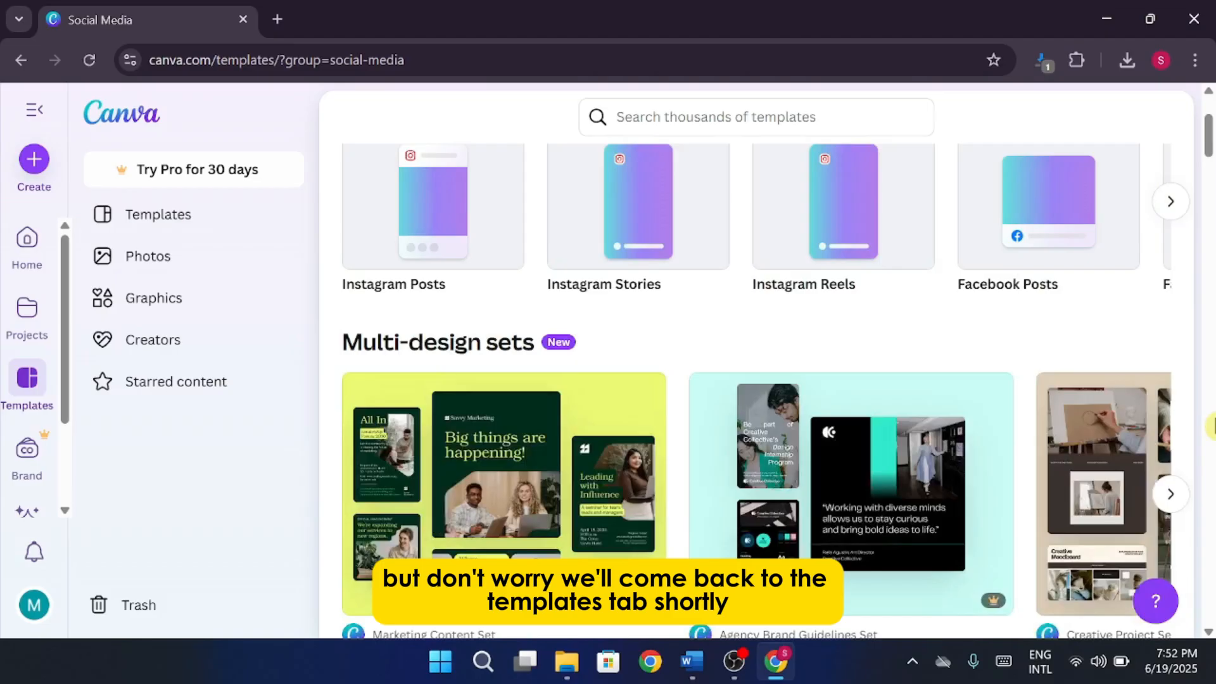
scroll(852, 366, "up", 3)
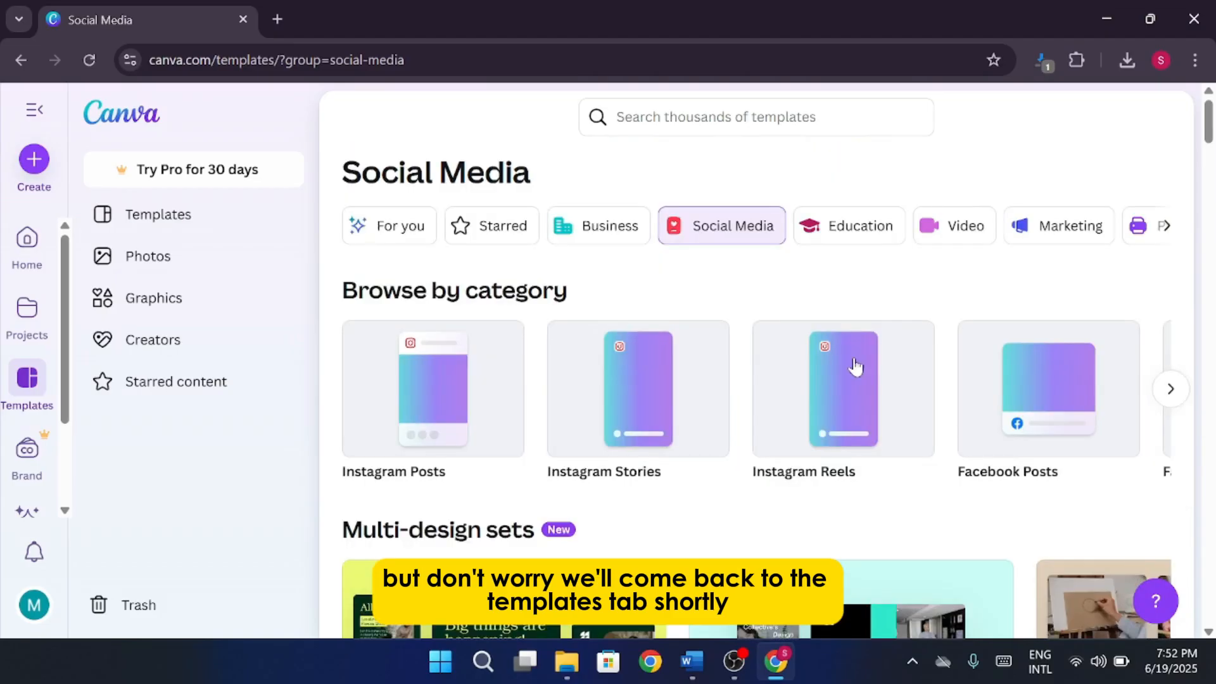
View the Brand Kits page and look through the app categories on the Apps page
left_click(25, 451)
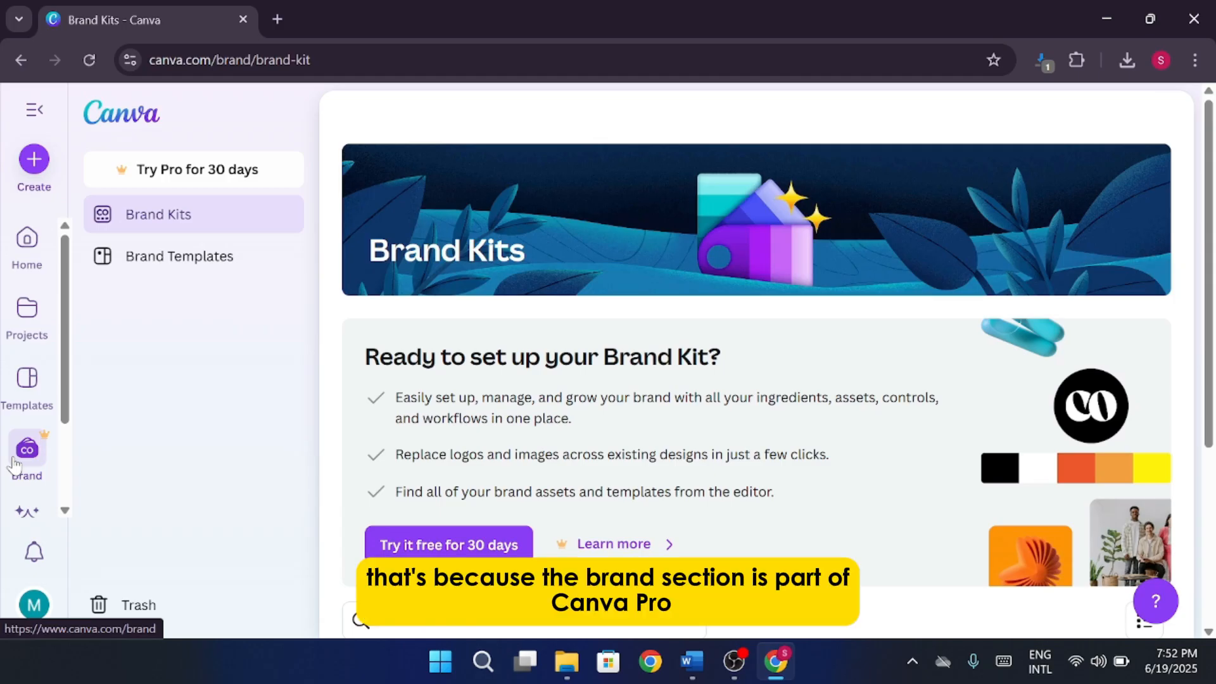
scroll(60, 426, "down", 2)
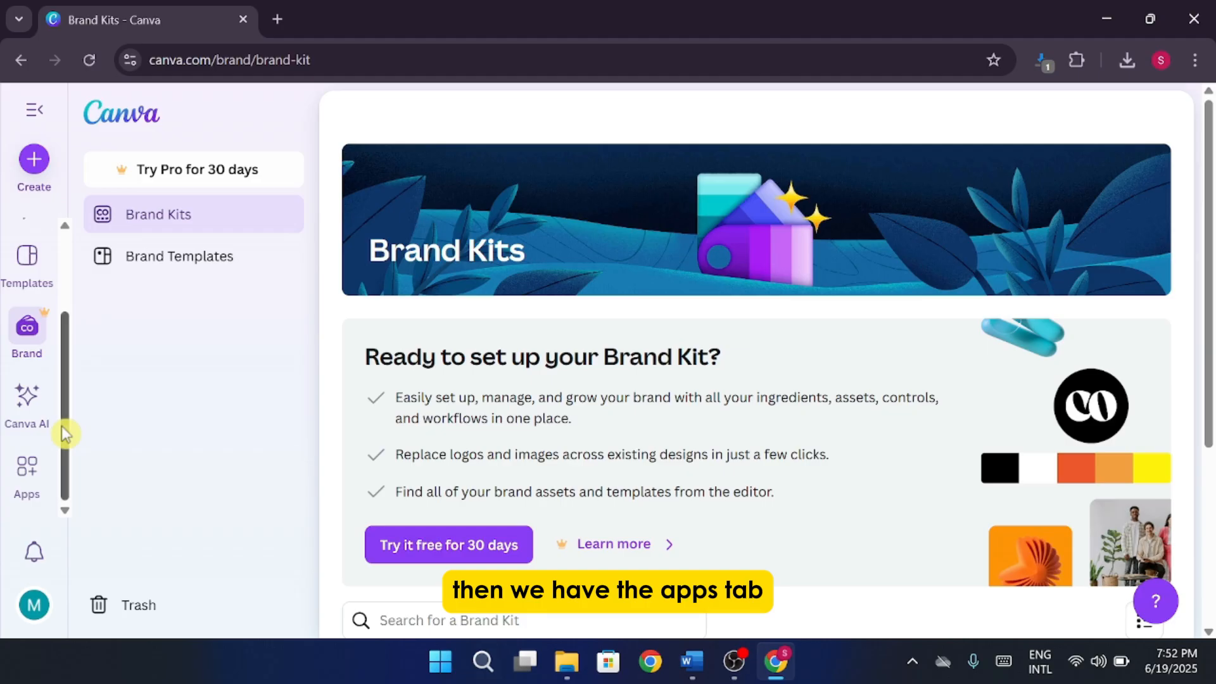
left_click(27, 474)
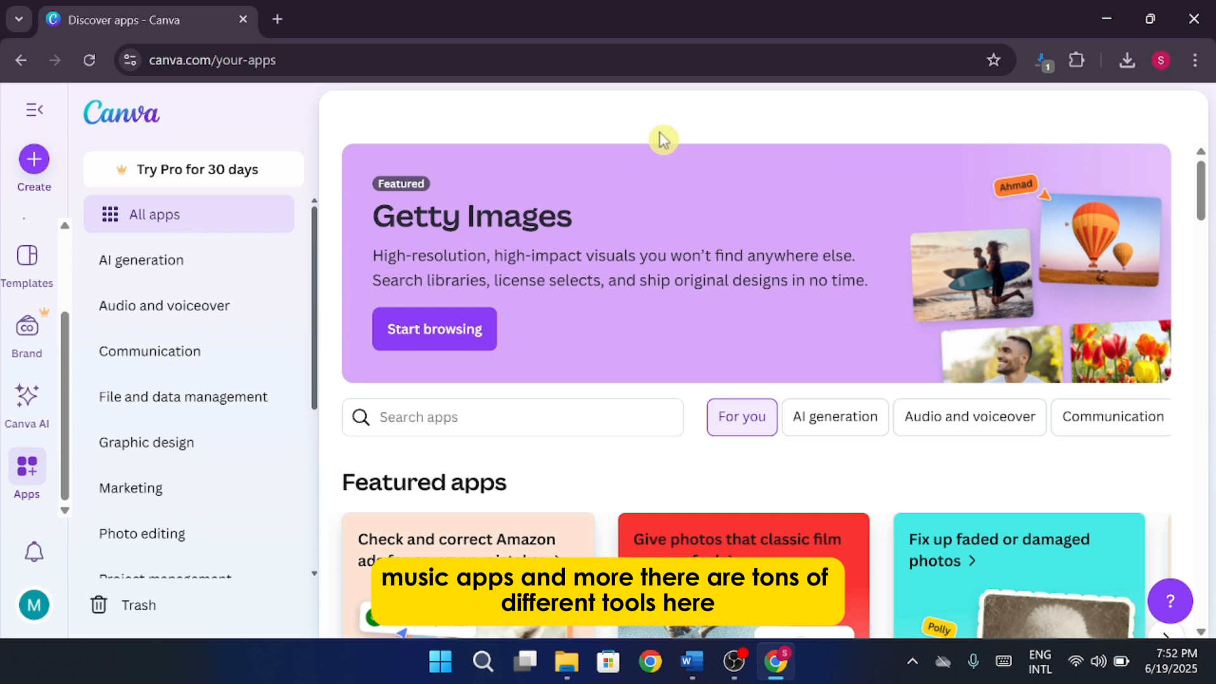
scroll(133, 330, "down", 3)
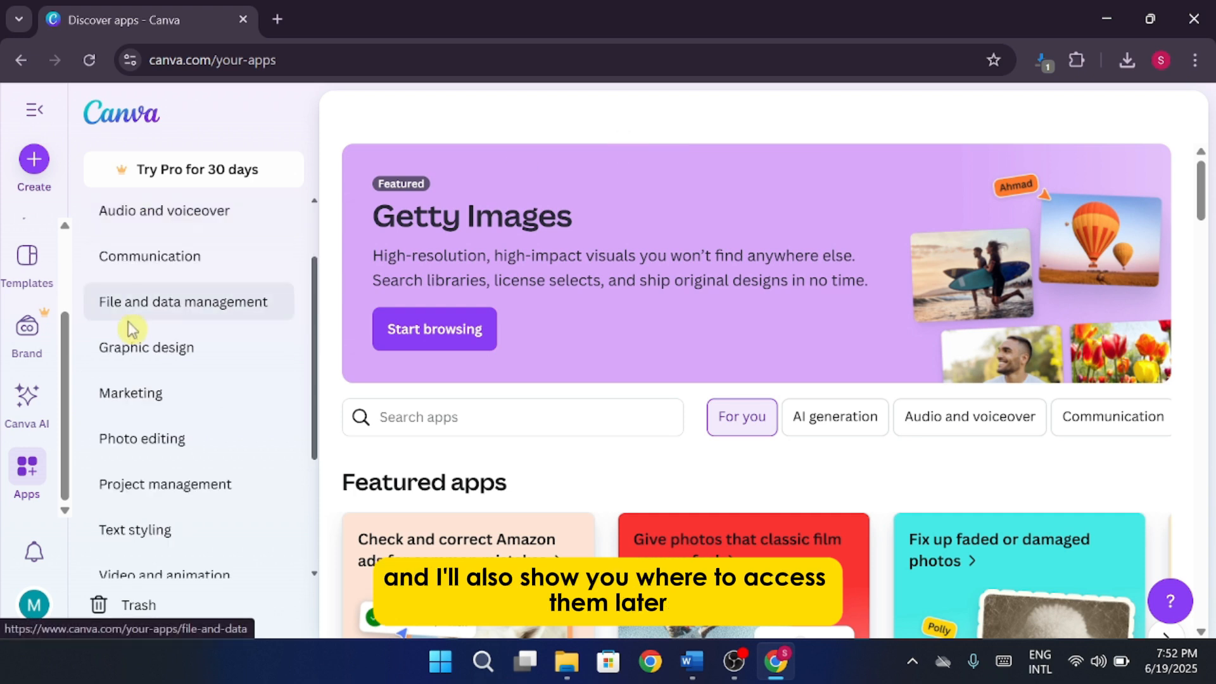
scroll(127, 329, "down", 3)
scroll(141, 334, "up", 6)
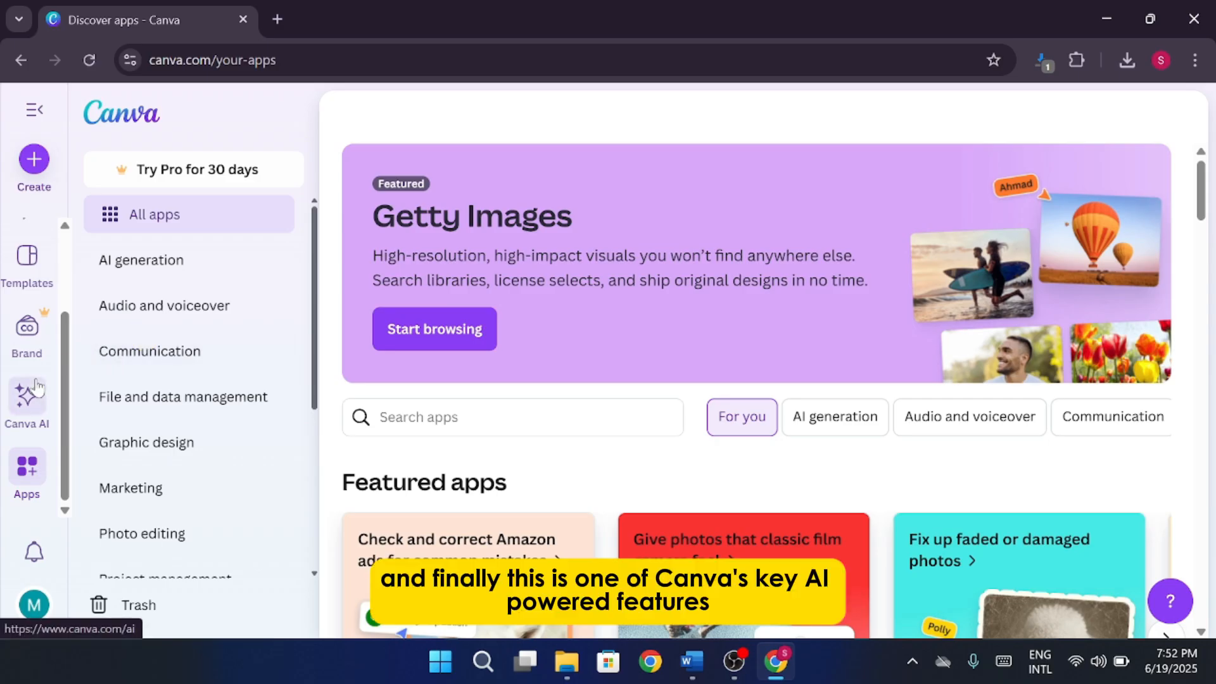
Return to the home page and switch its search area to Canva AI
scroll(33, 380, "up", 2)
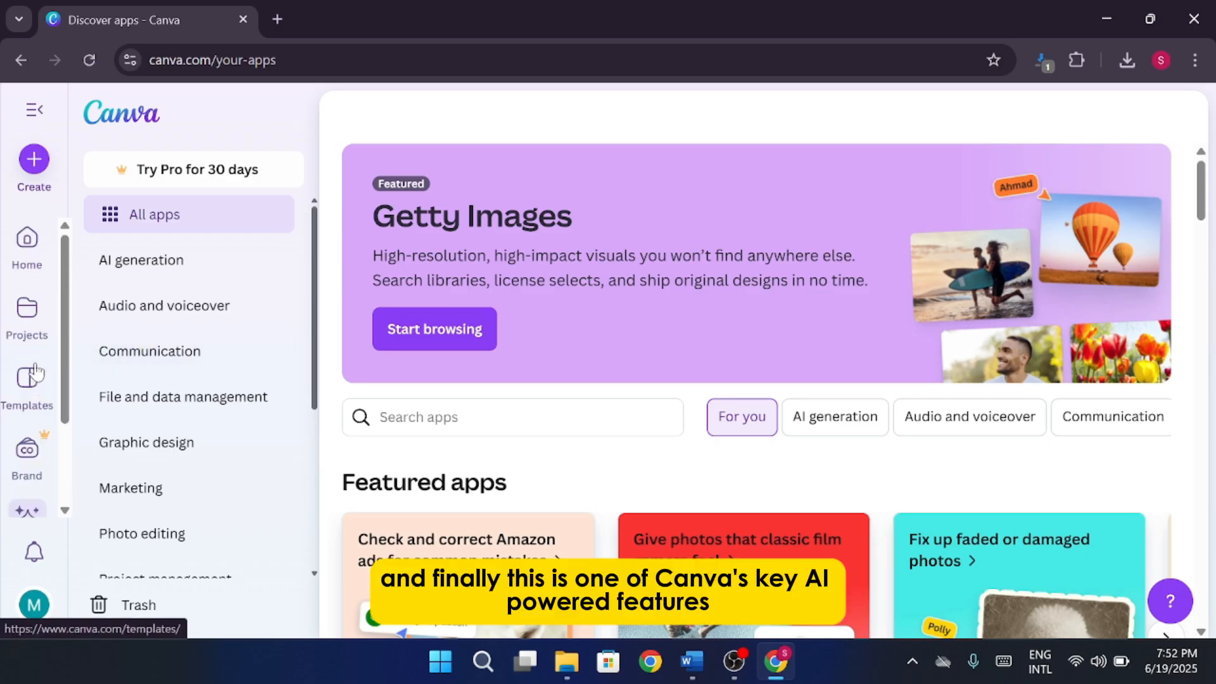
left_click(32, 260)
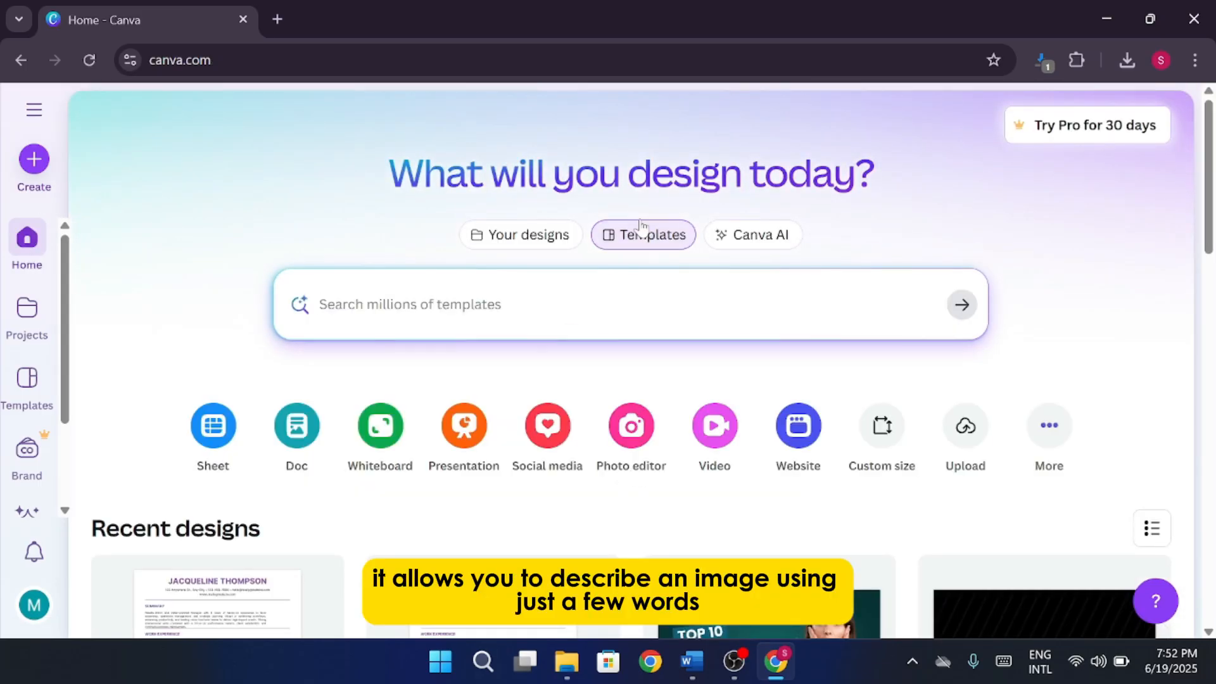
left_click(724, 245)
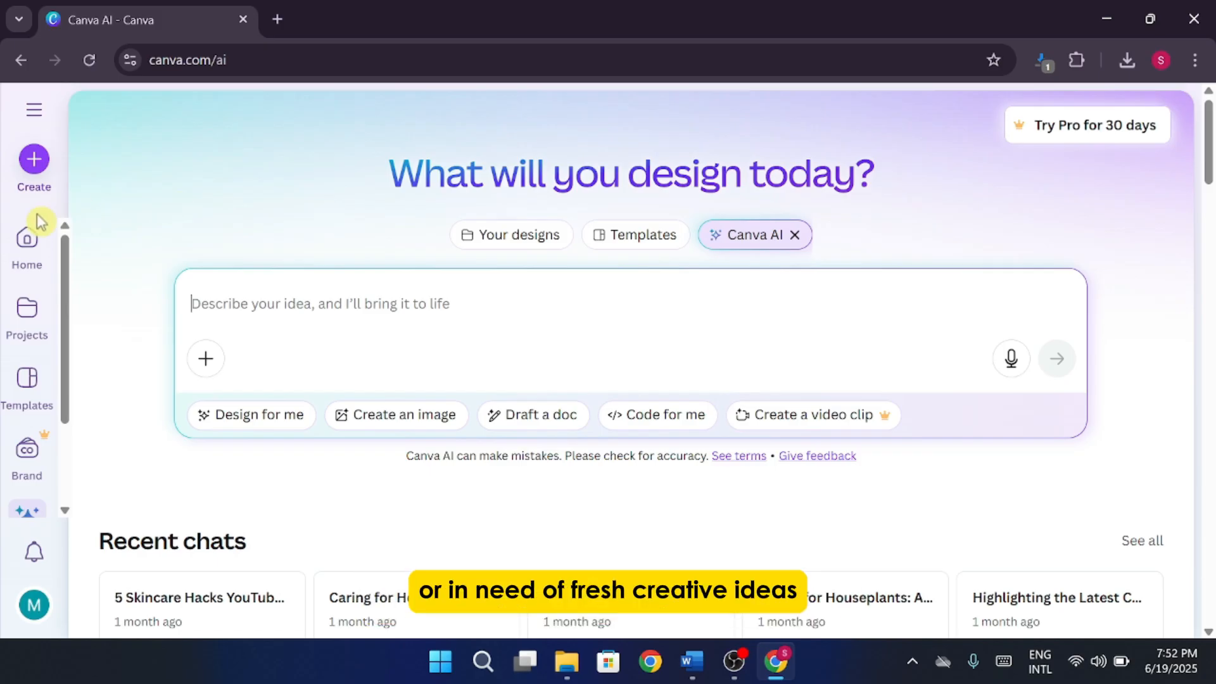
Go back to the home page in the Your designs search mode and expand the side menu with recent designs
left_click(27, 247)
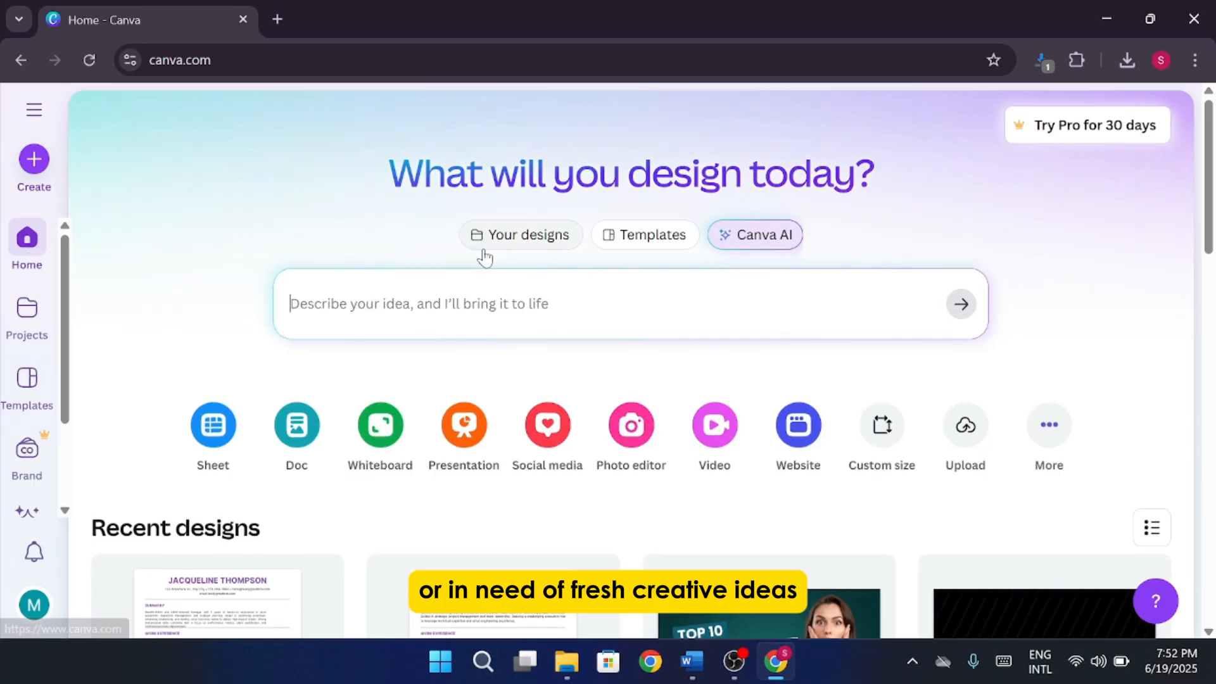
left_click(489, 241)
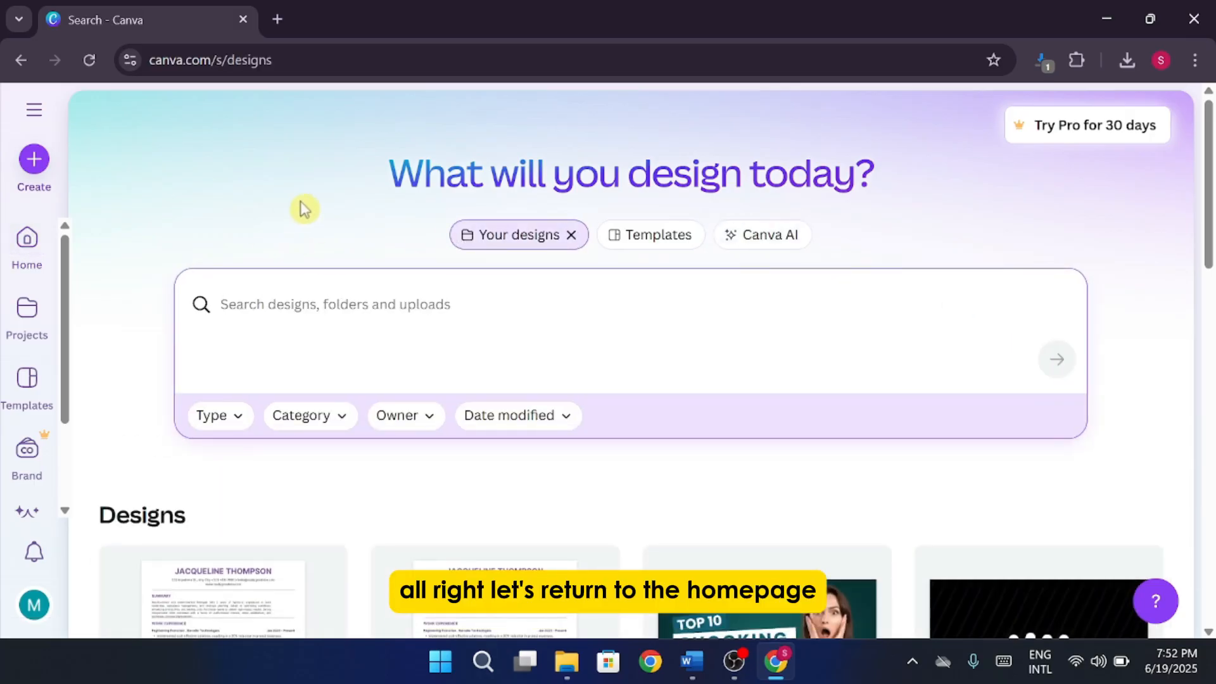
left_click(570, 236)
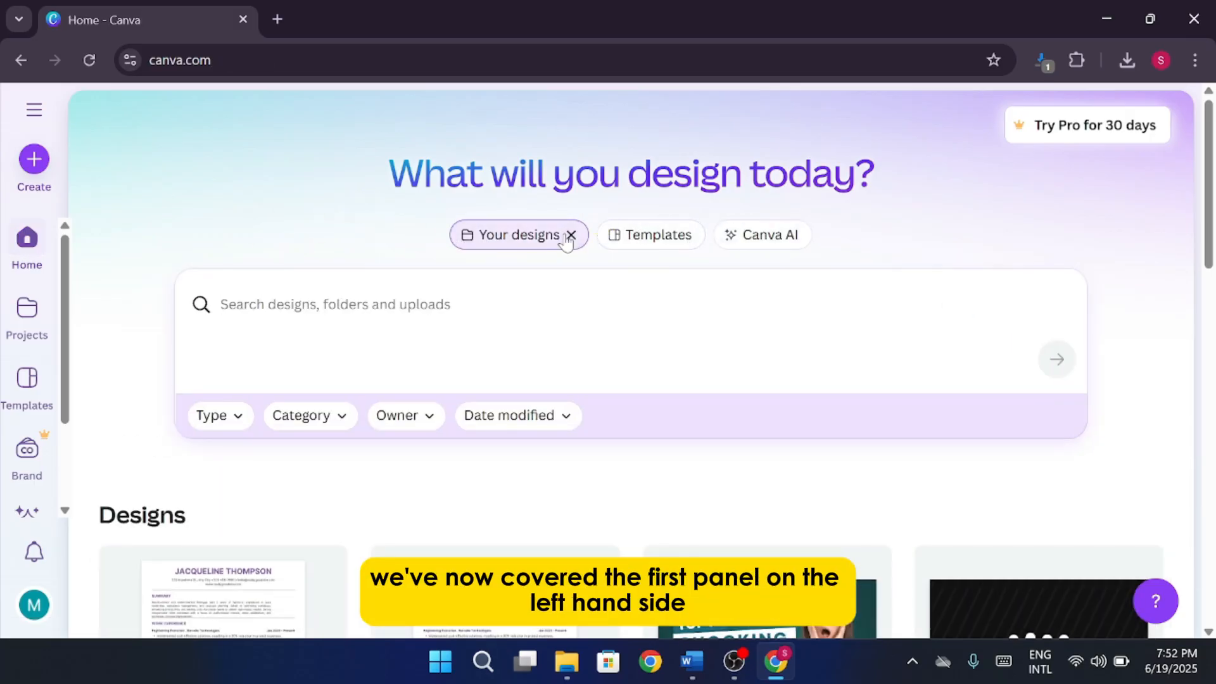
left_click(34, 110)
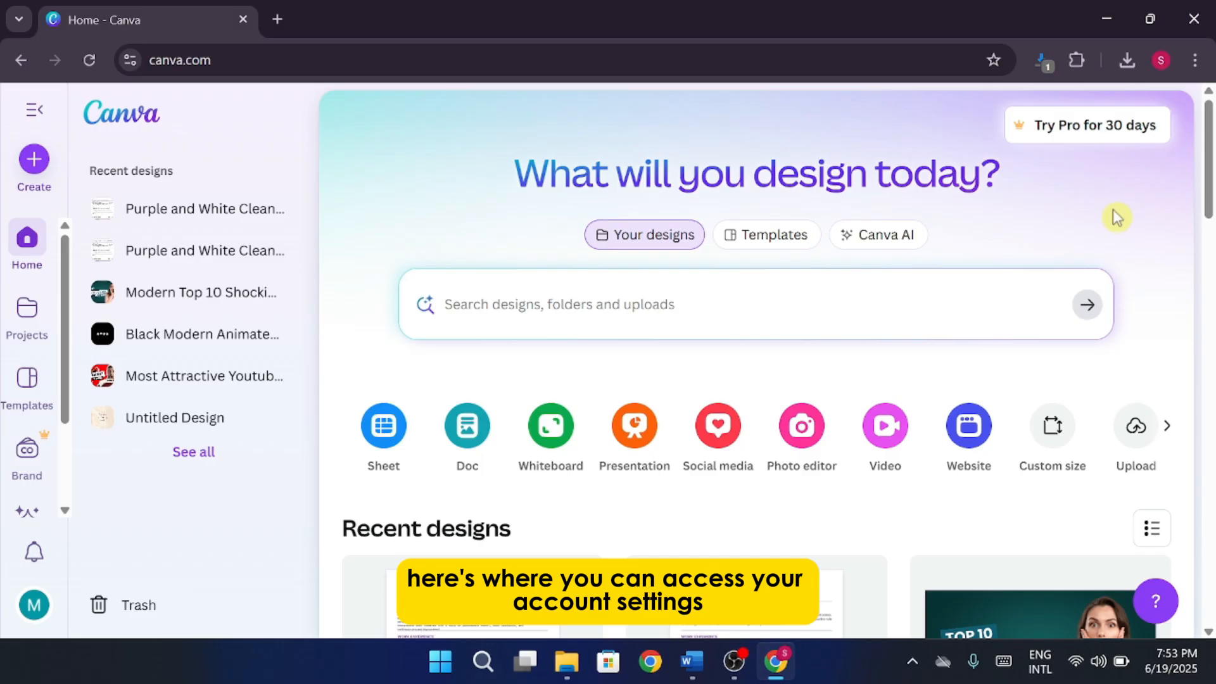
View the account options and the notifications list, closing each one again
left_click(24, 610)
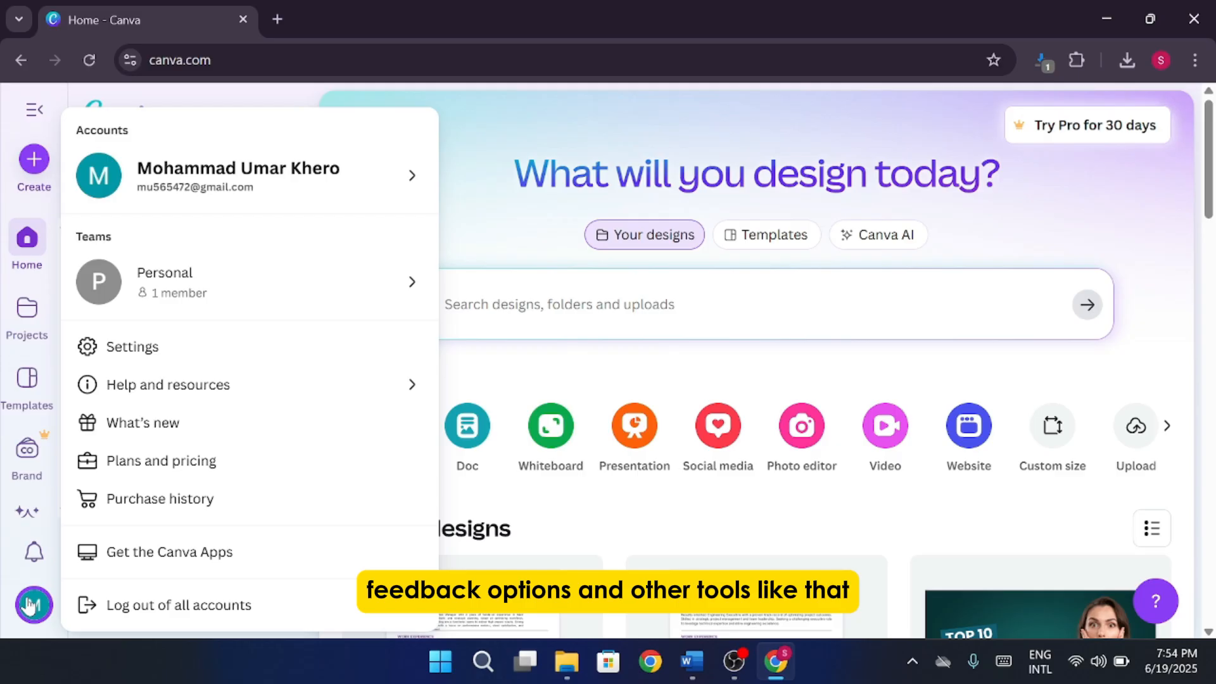
left_click(25, 605)
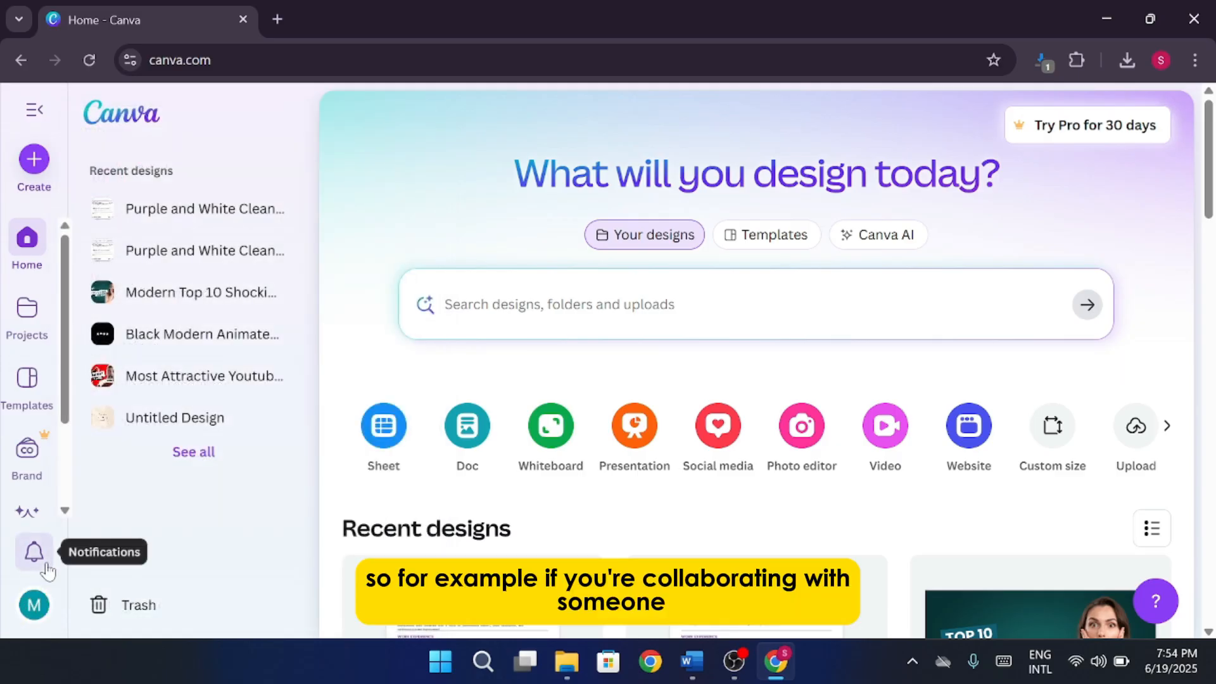
left_click(47, 566)
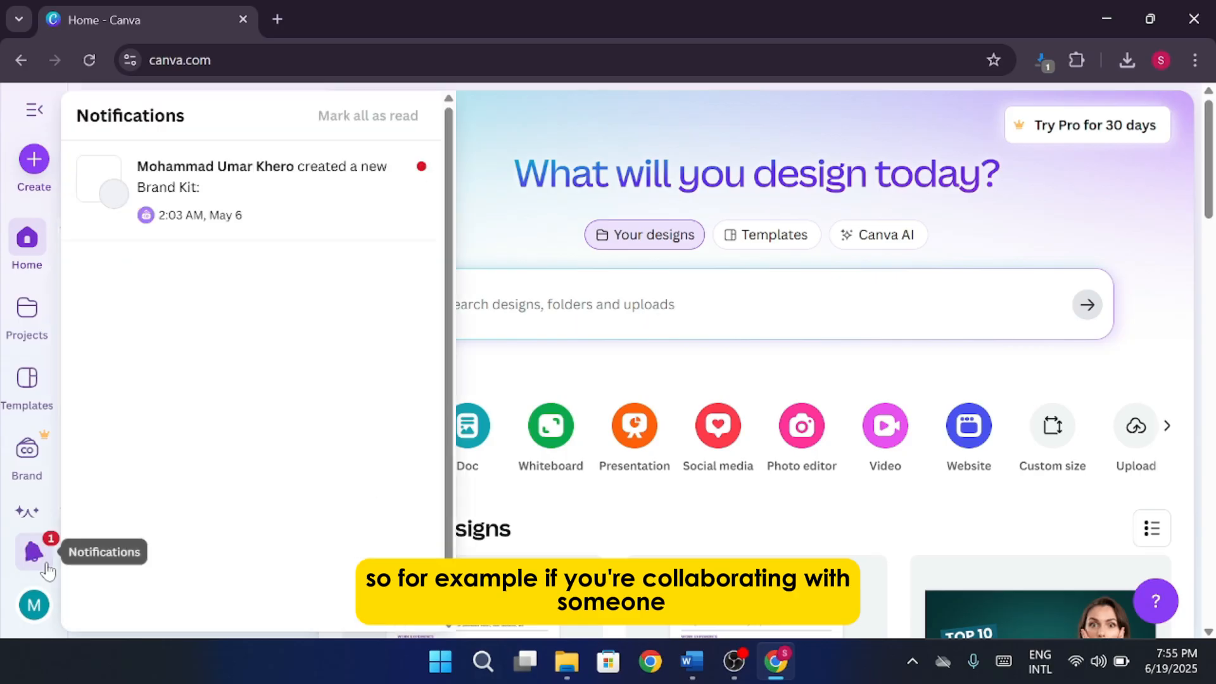
left_click(47, 565)
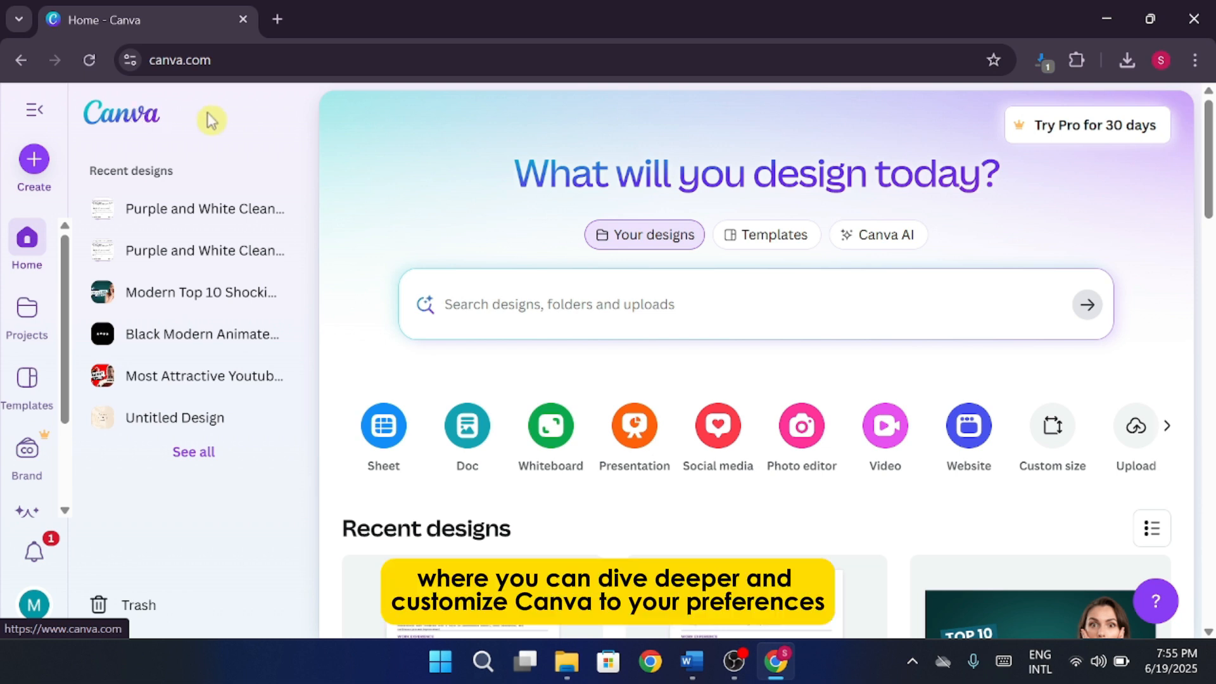
Search your own designs for "yoga post" and look through the results
left_click(709, 304)
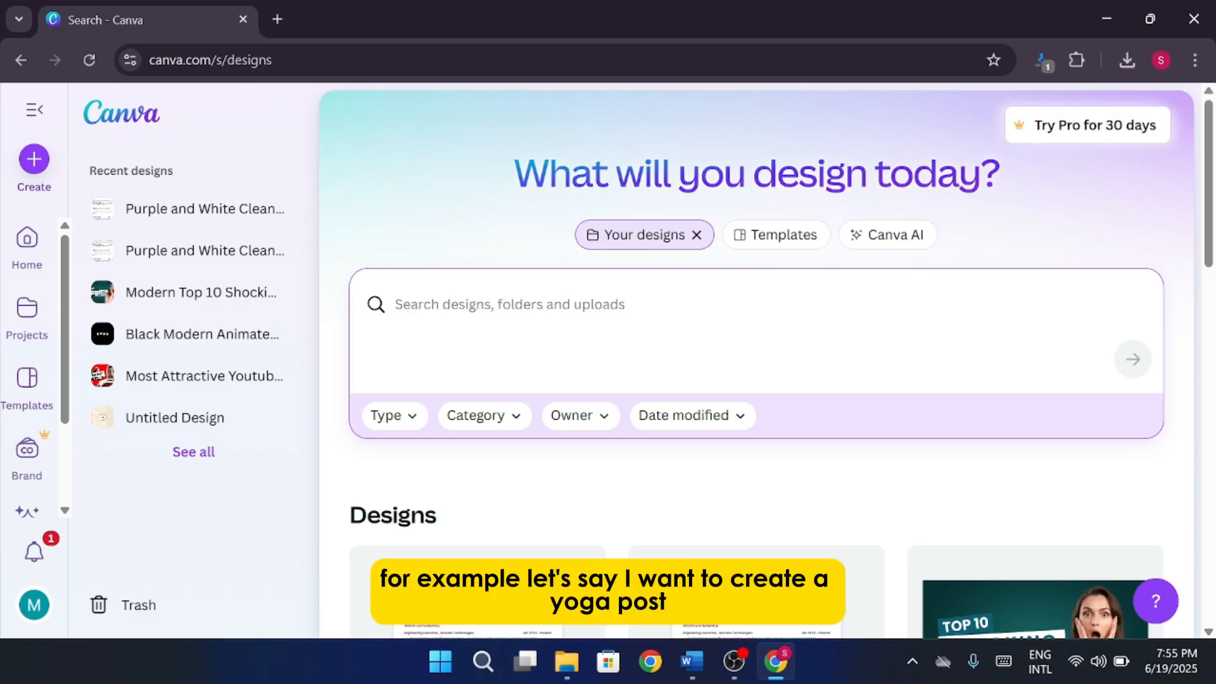
type("yoga post")
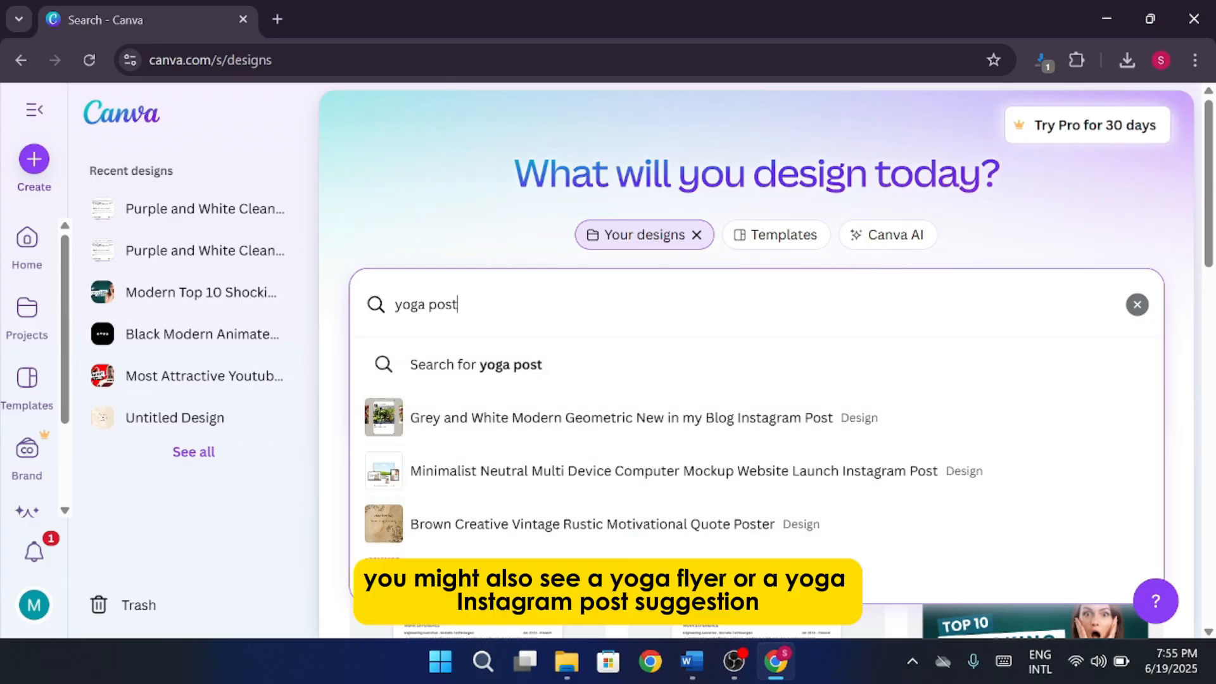
left_click(781, 363)
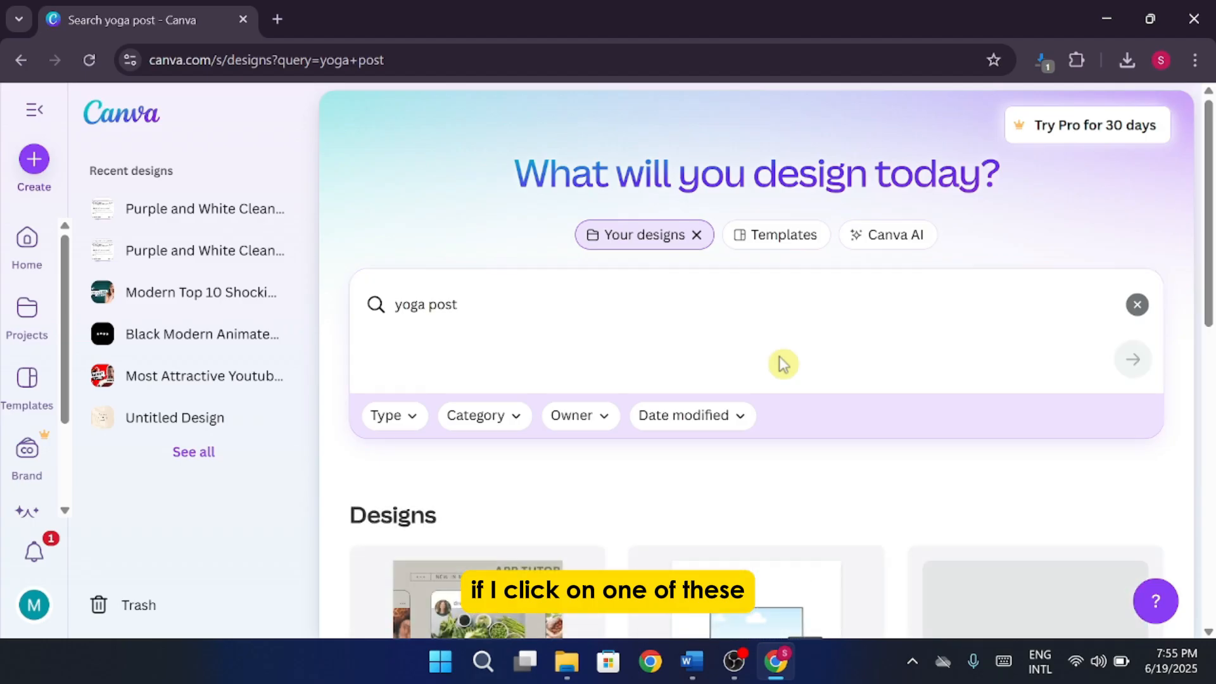
scroll(782, 363, "down", 6)
scroll(1004, 272, "down", 5)
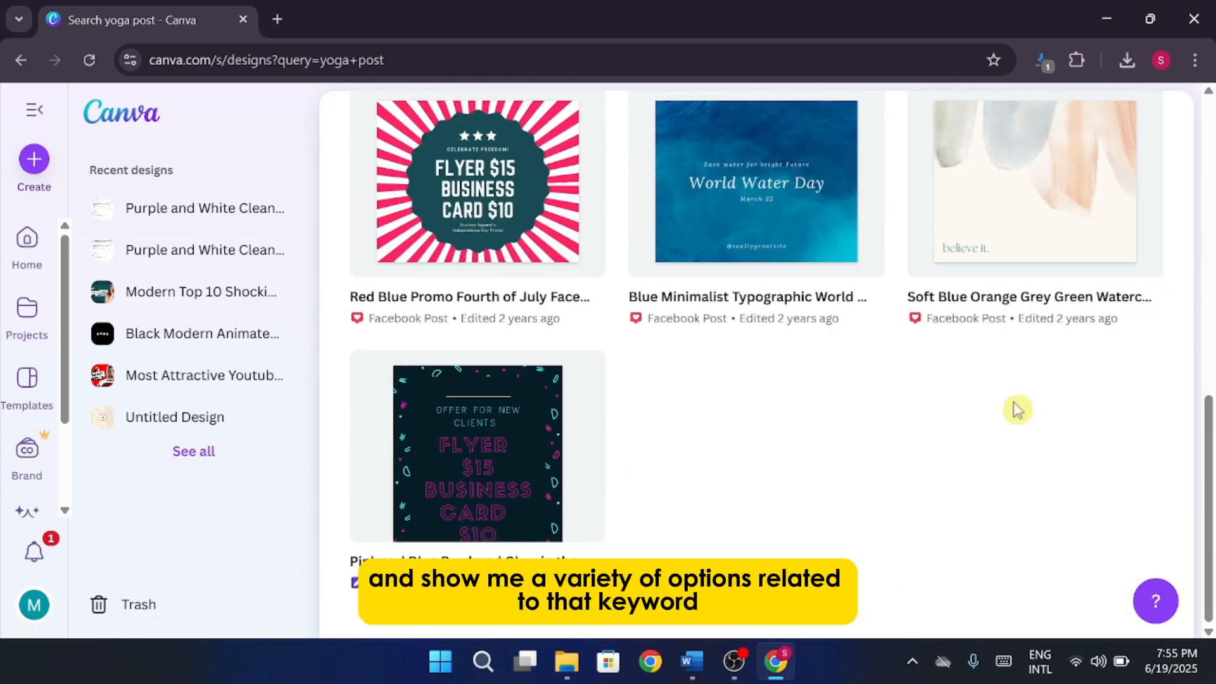
scroll(1014, 409, "up", 10)
scroll(1017, 410, "up", 1)
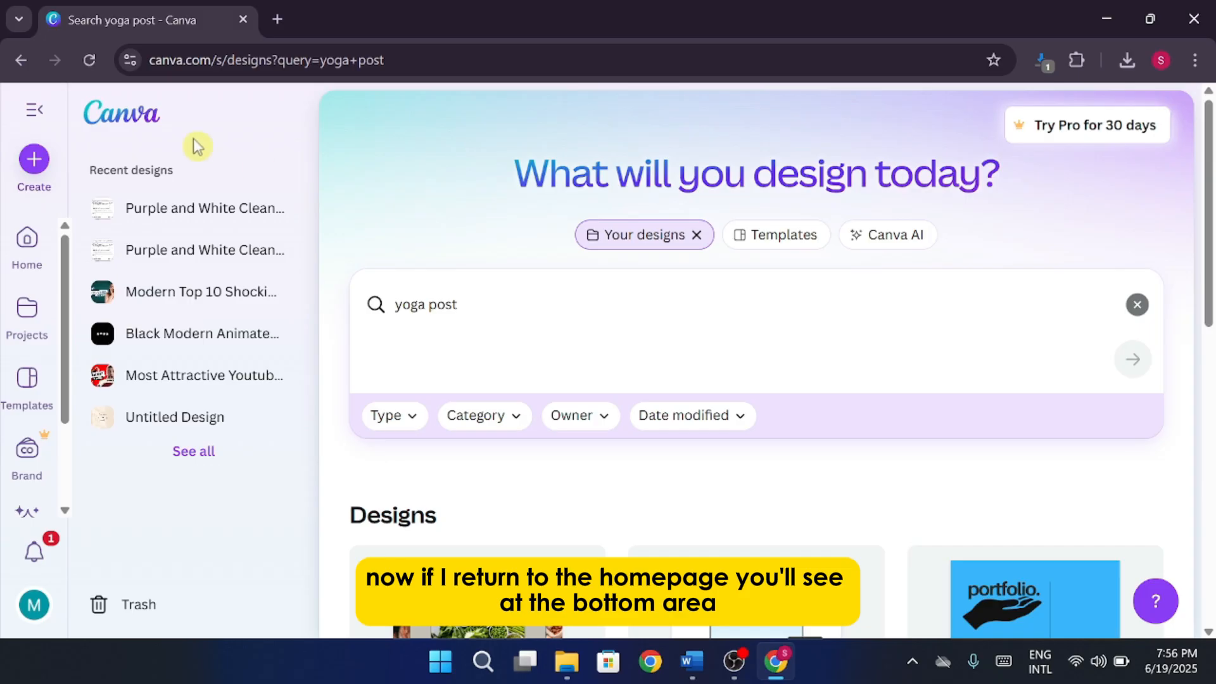
Return to the home page and search the social media design types for "youtube"
left_click(144, 128)
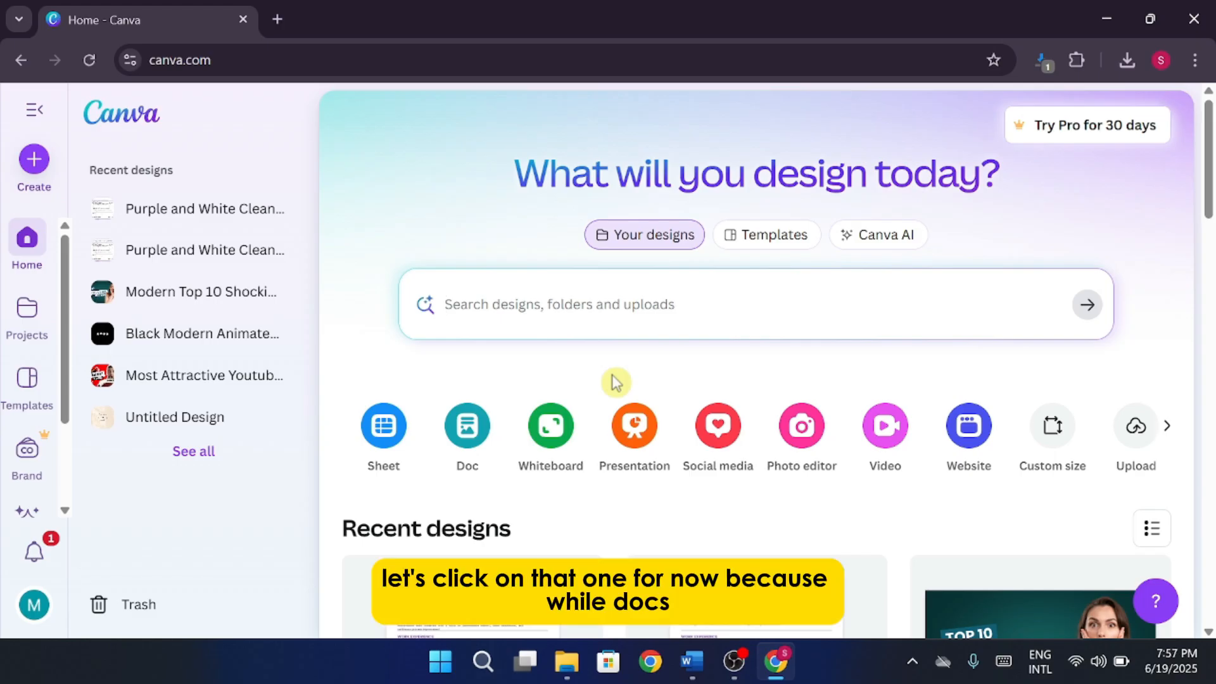
left_click(735, 429)
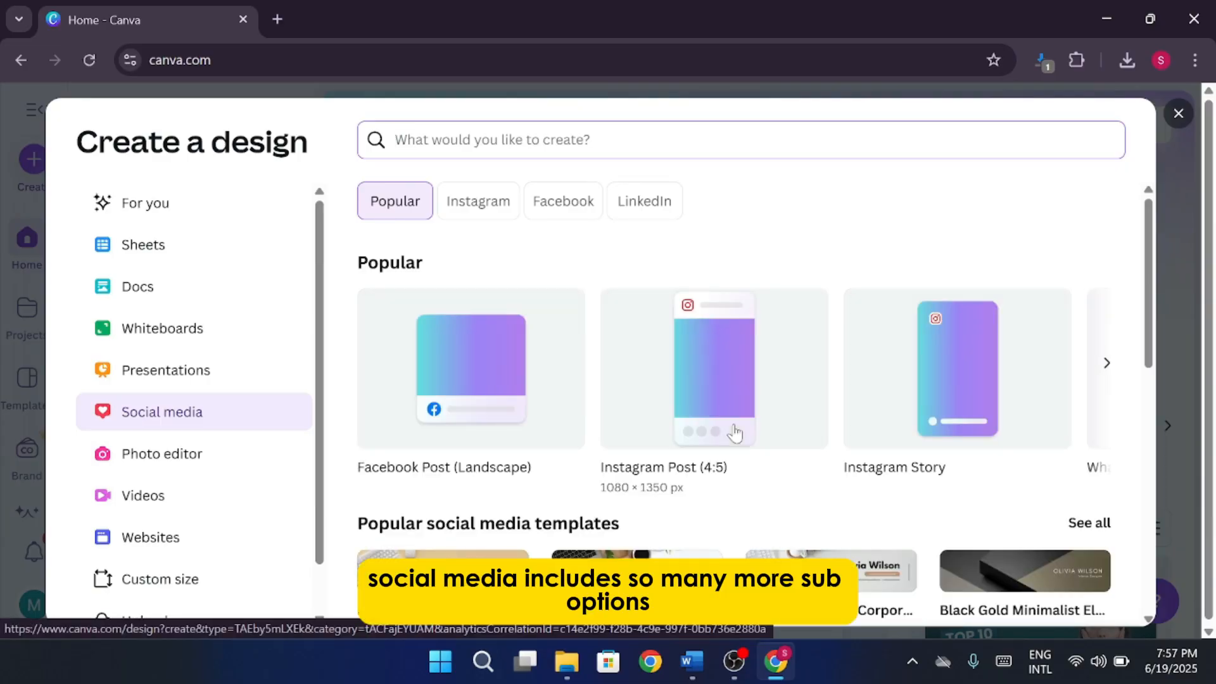
left_click(1176, 116)
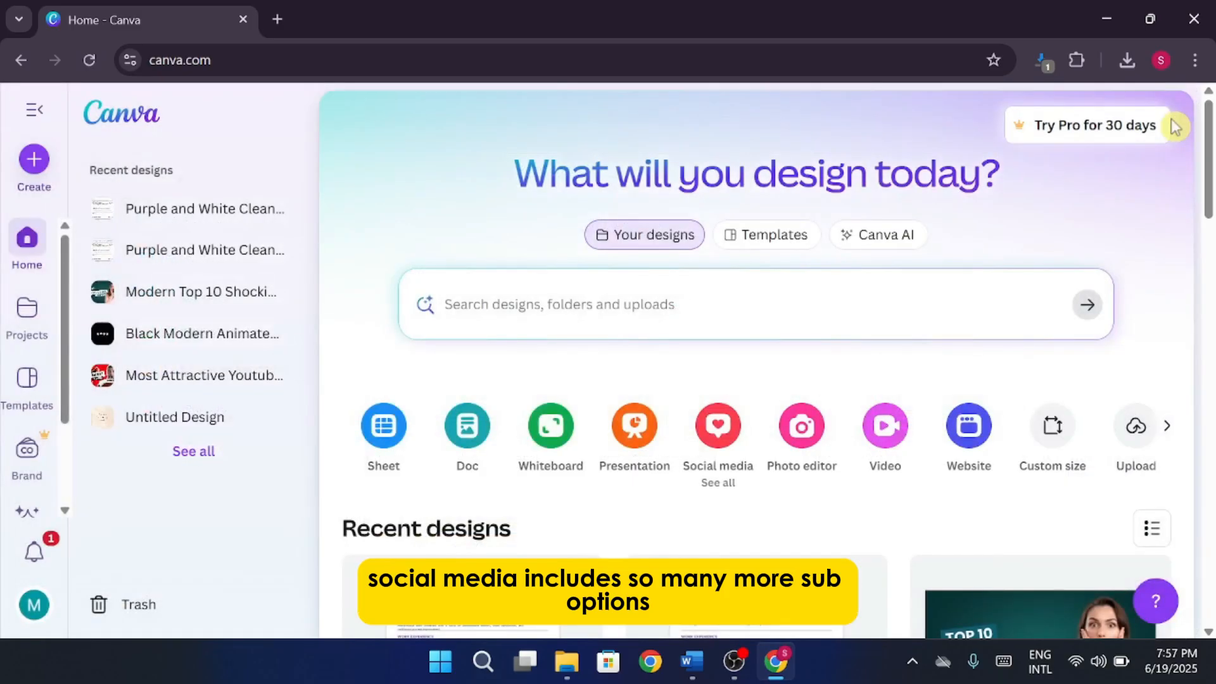
left_click(705, 438)
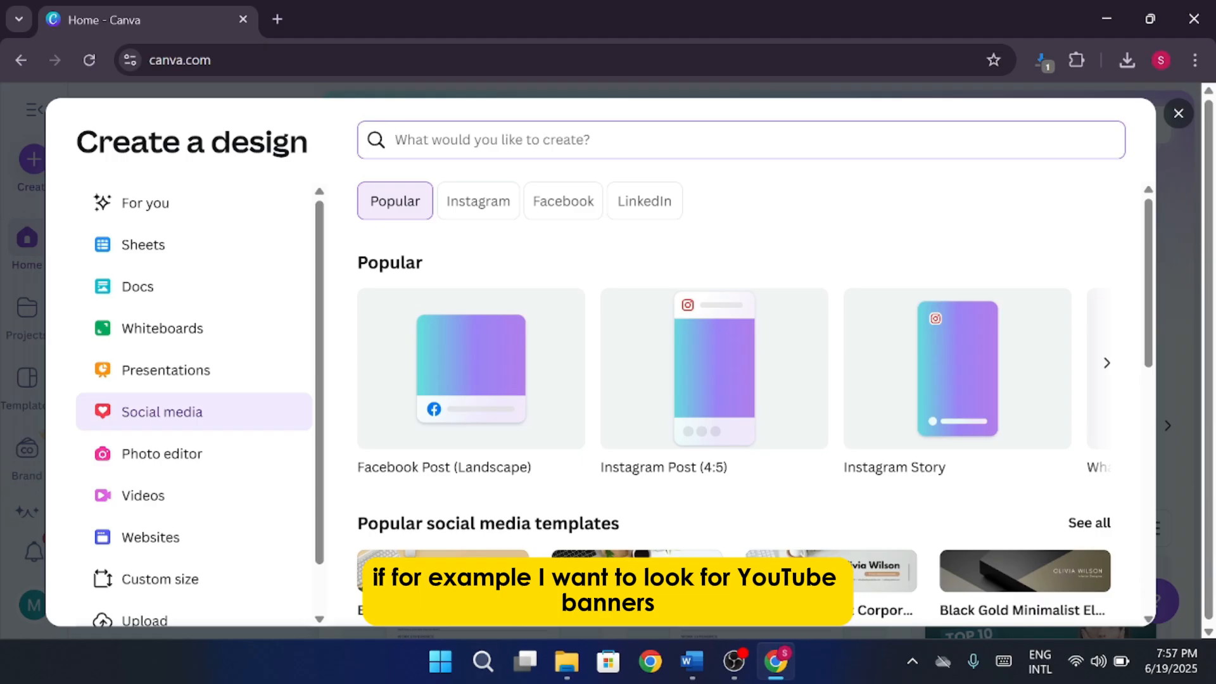
type("youtube")
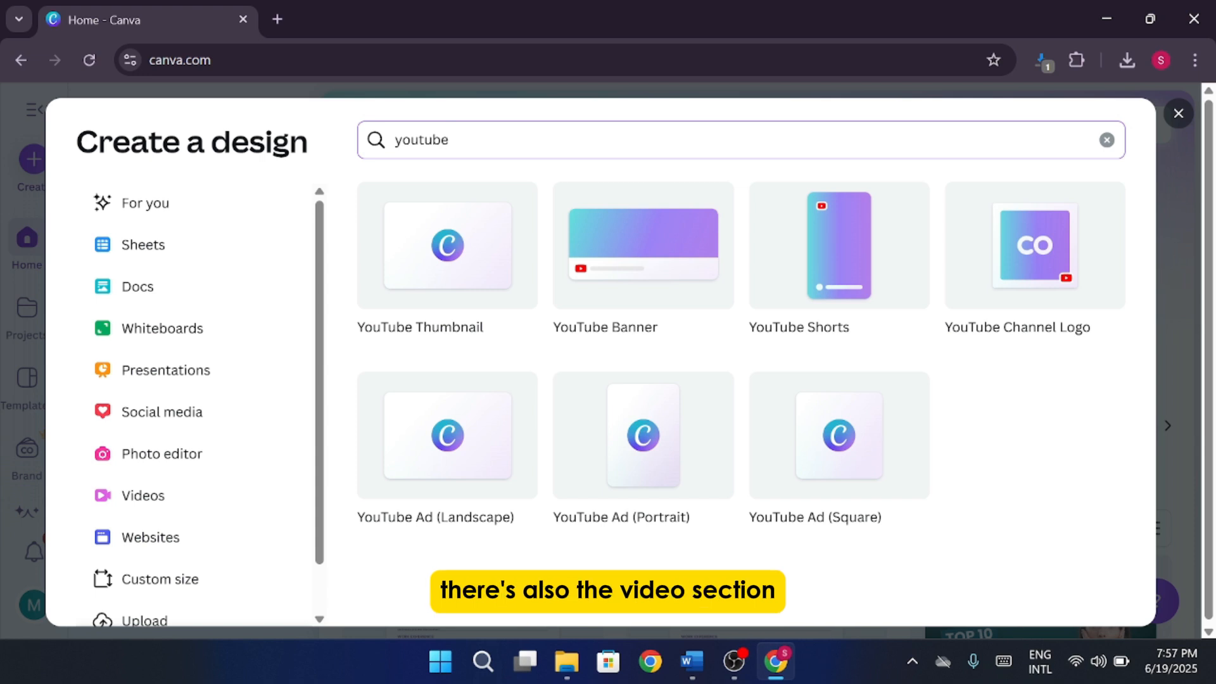
Show the Videos design category and look through its formats and suggested templates
left_click(179, 509)
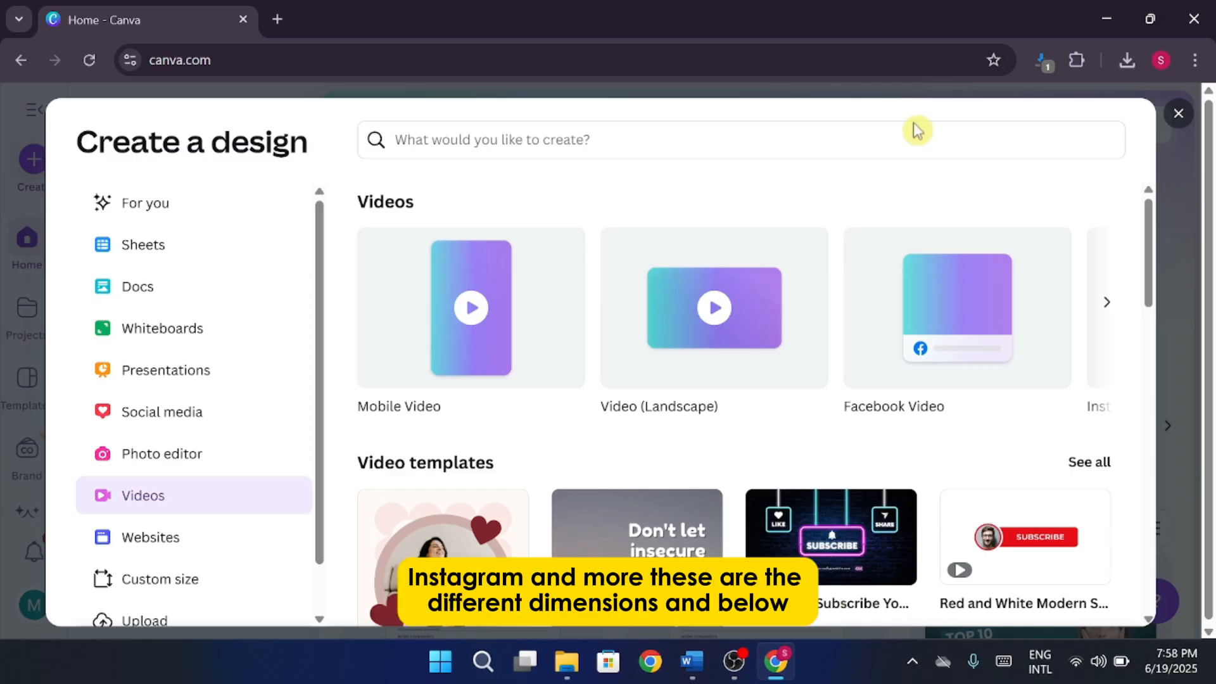
scroll(951, 357, "down", 10)
scroll(950, 357, "up", 10)
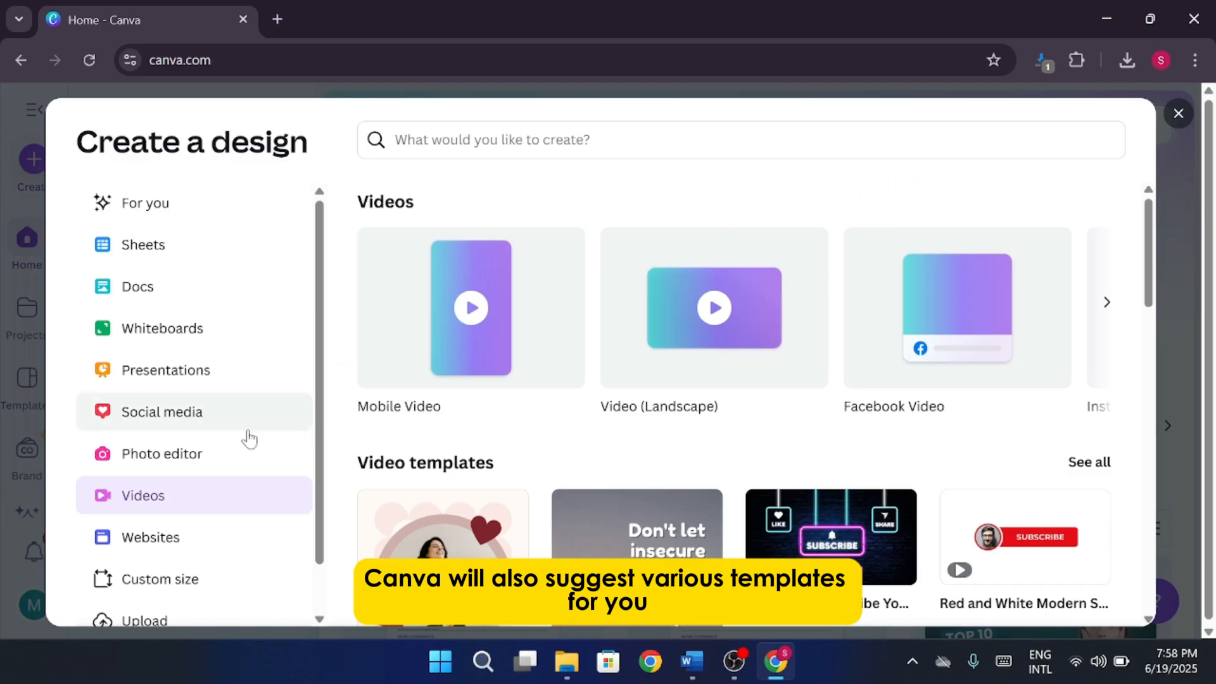
scroll(223, 458, "down", 1)
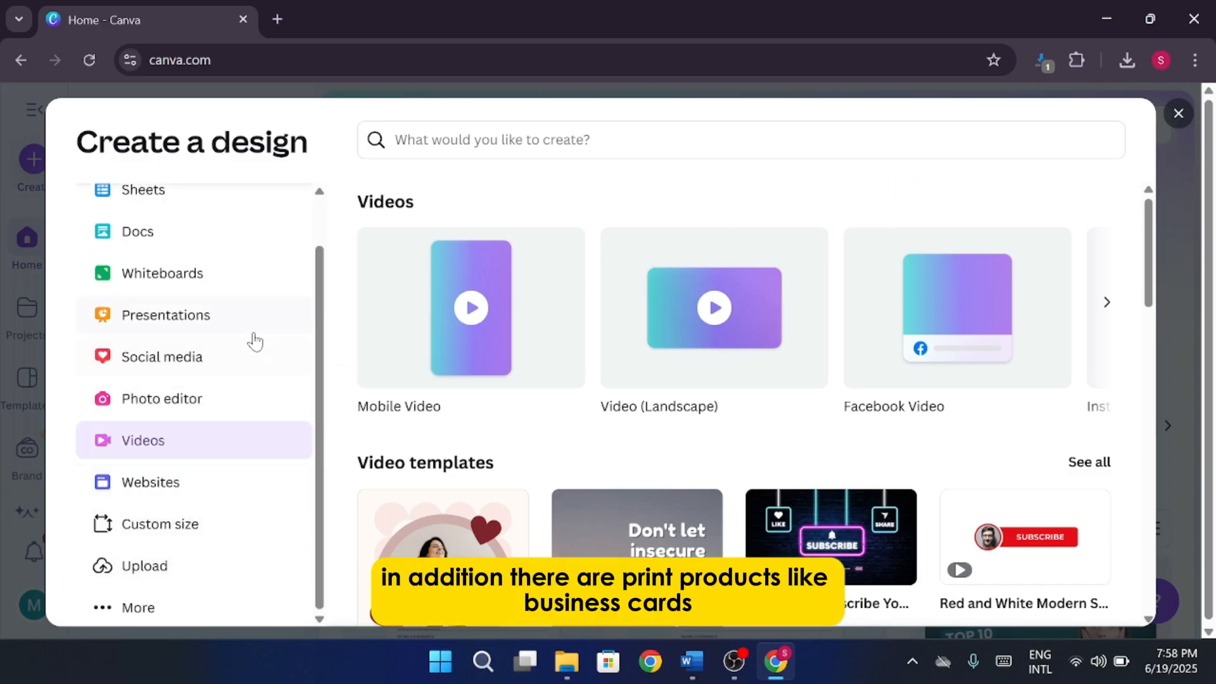
scroll(83, 380, "up", 1)
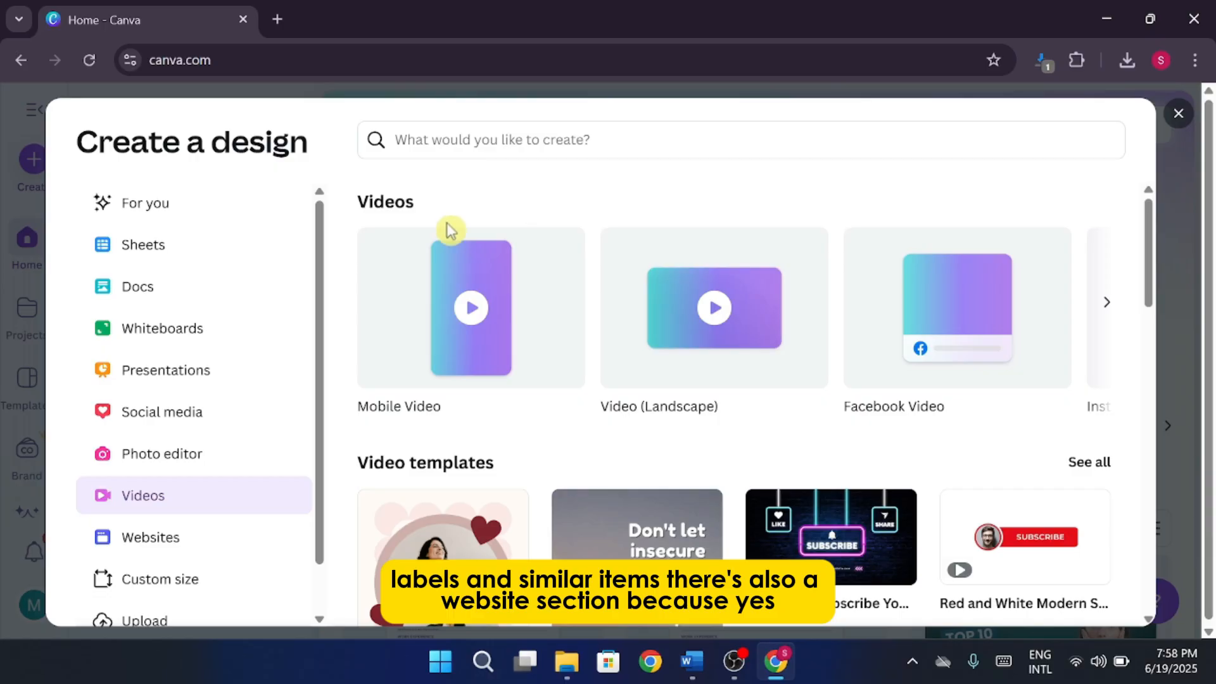
View the Websites design category and the remaining category list, and close the design creation window
left_click(182, 543)
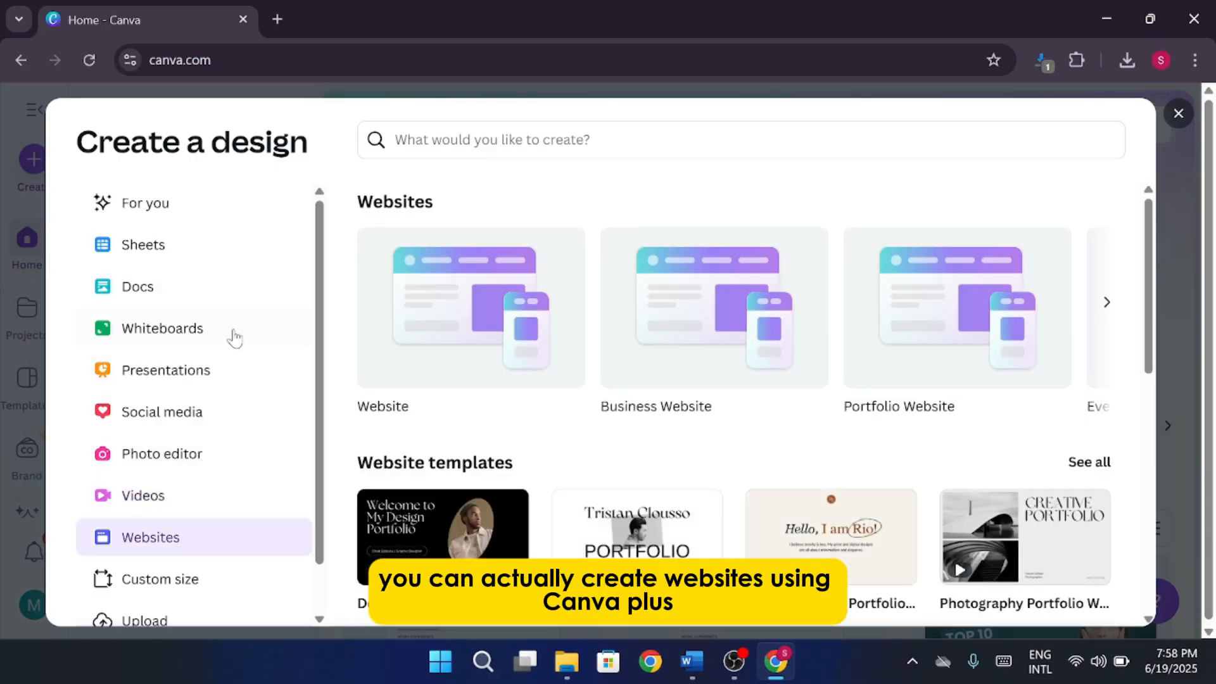
scroll(169, 502, "down", 1)
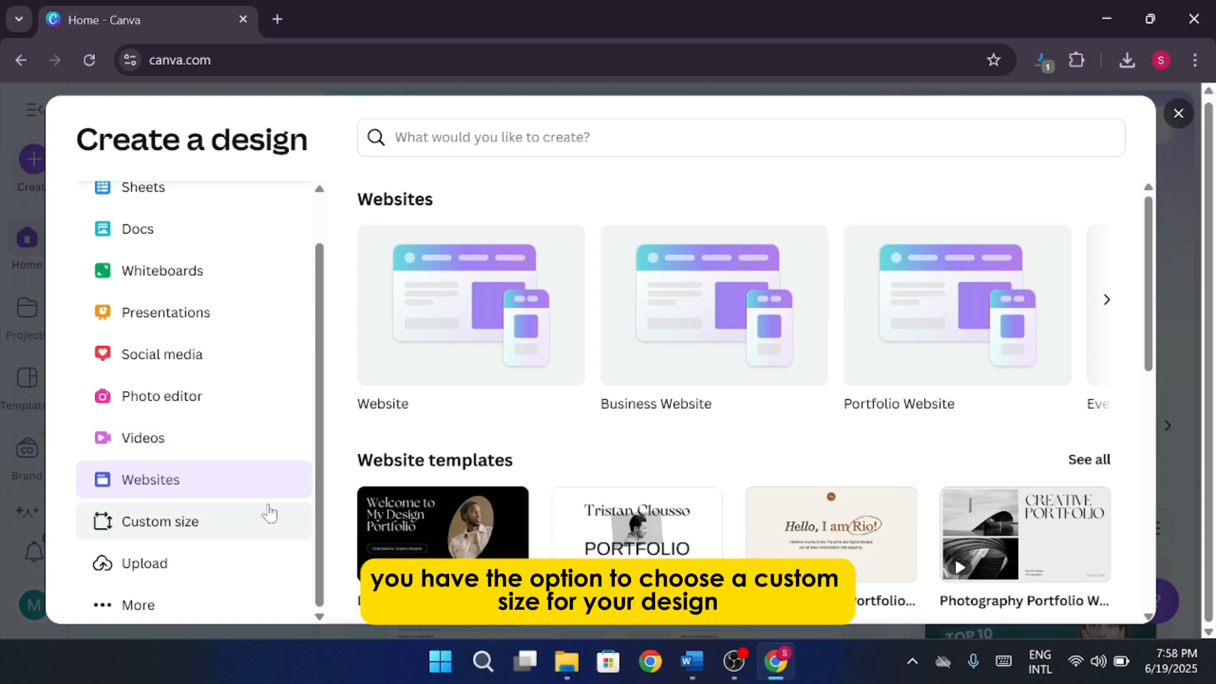
left_click(1177, 115)
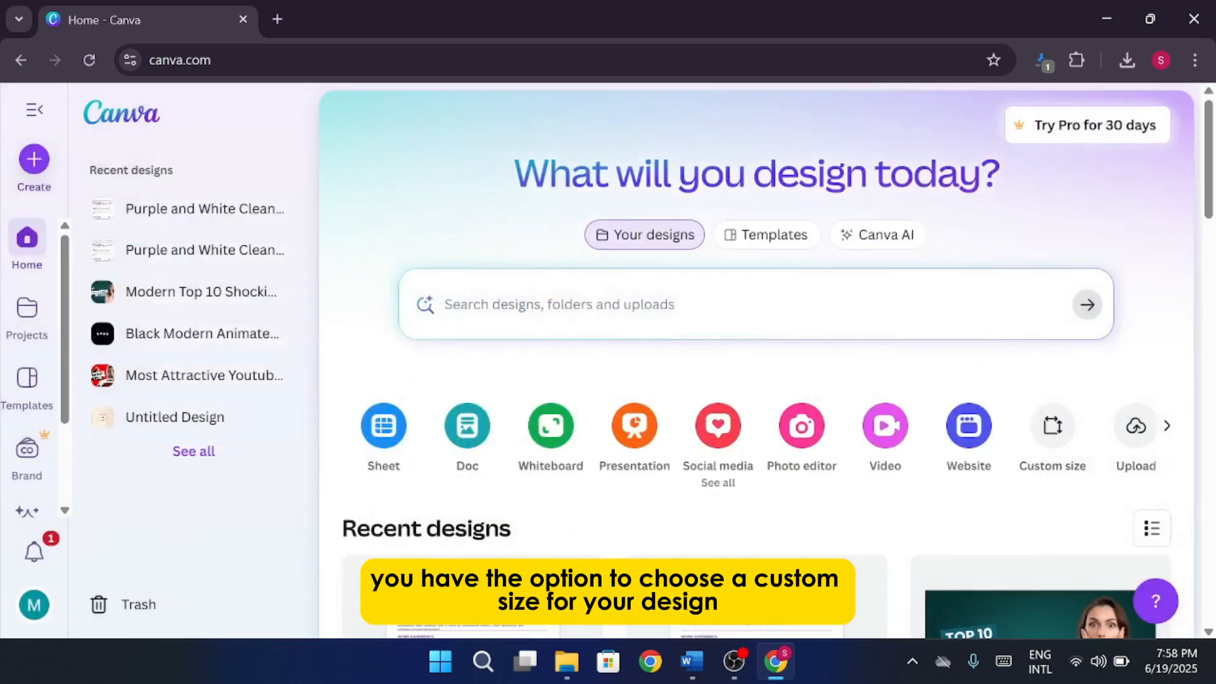
Reveal the remaining design types on the home page and view the full More list, closing it again
left_click(1164, 429)
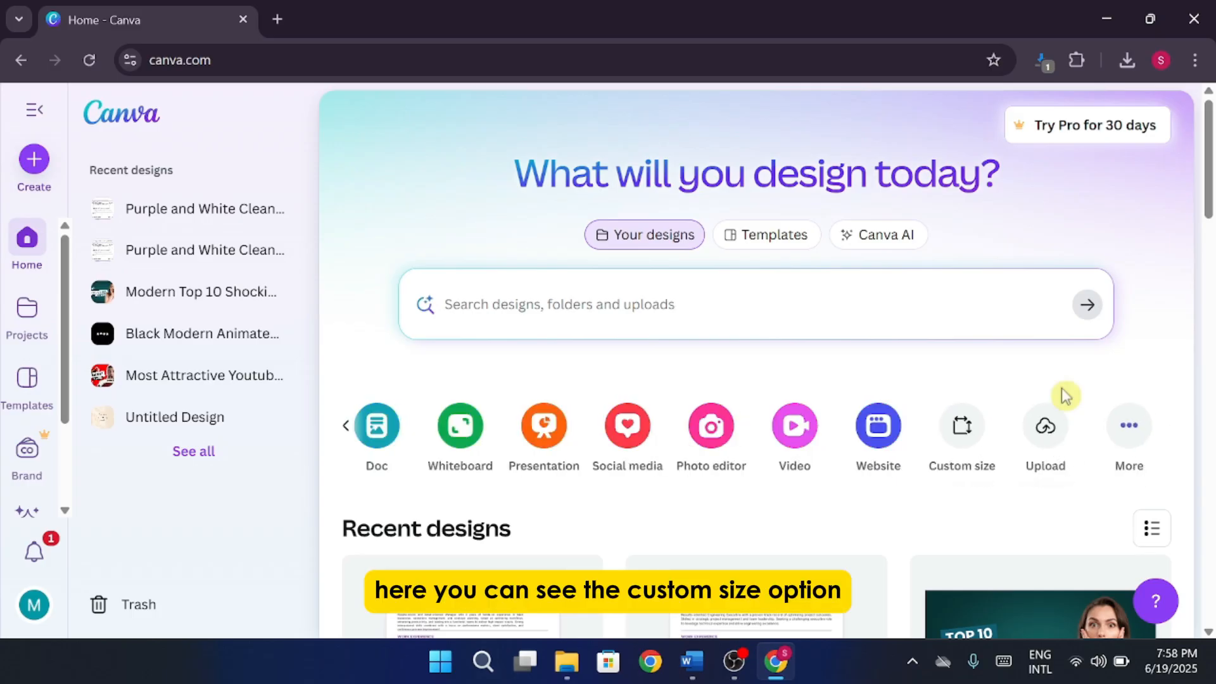
scroll(1070, 365, "down", 3)
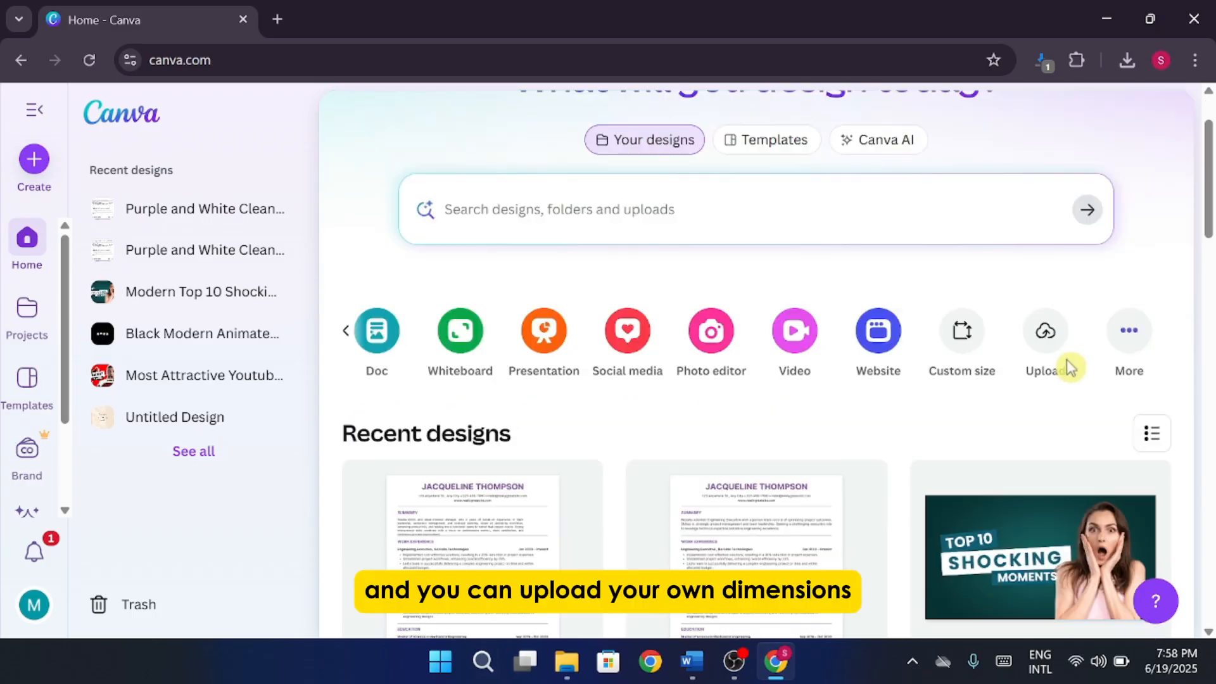
scroll(1067, 364, "up", 3)
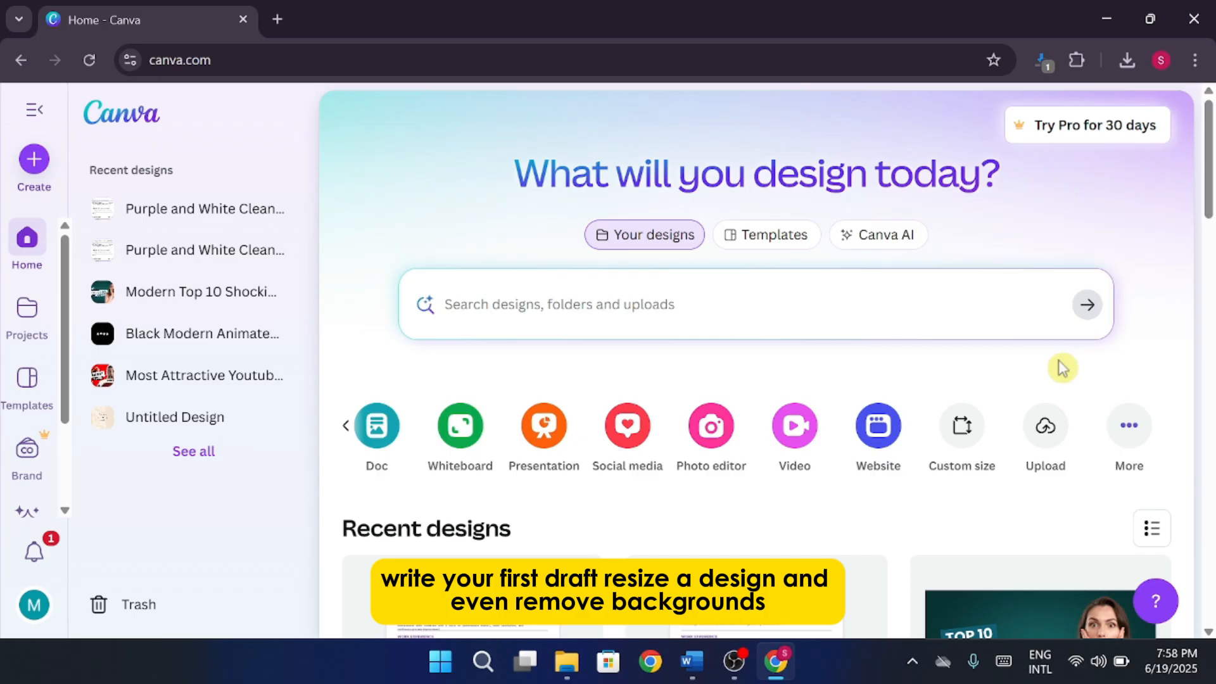
left_click(1130, 444)
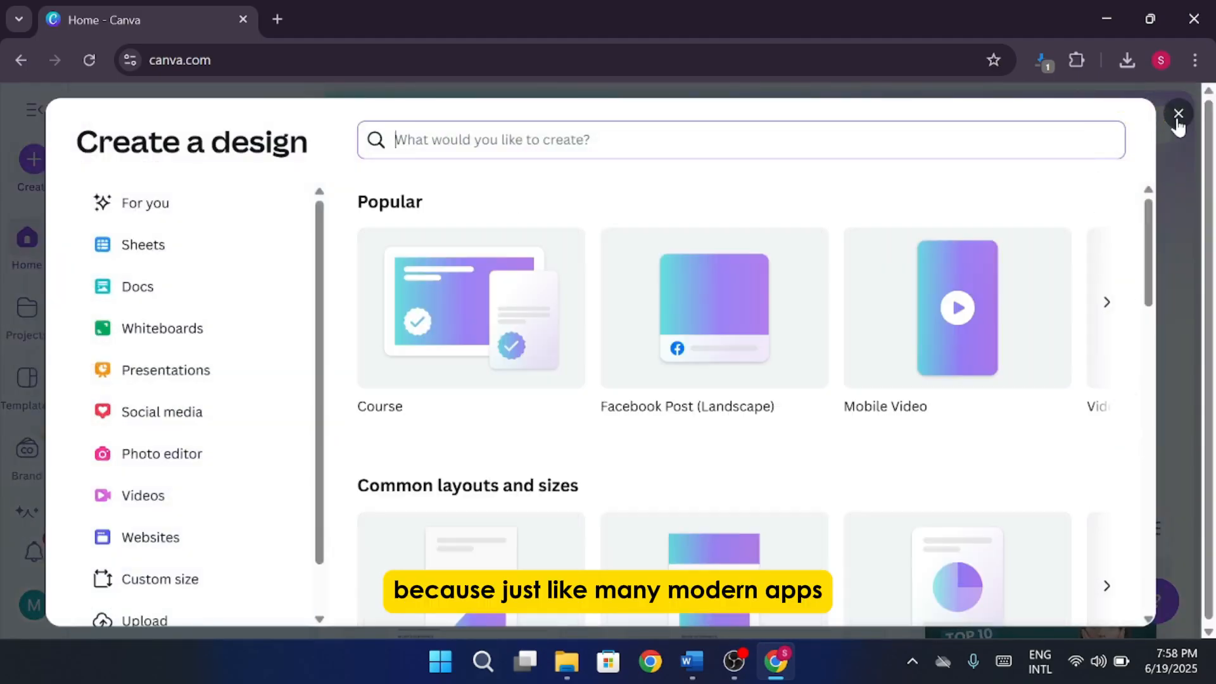
left_click(1178, 115)
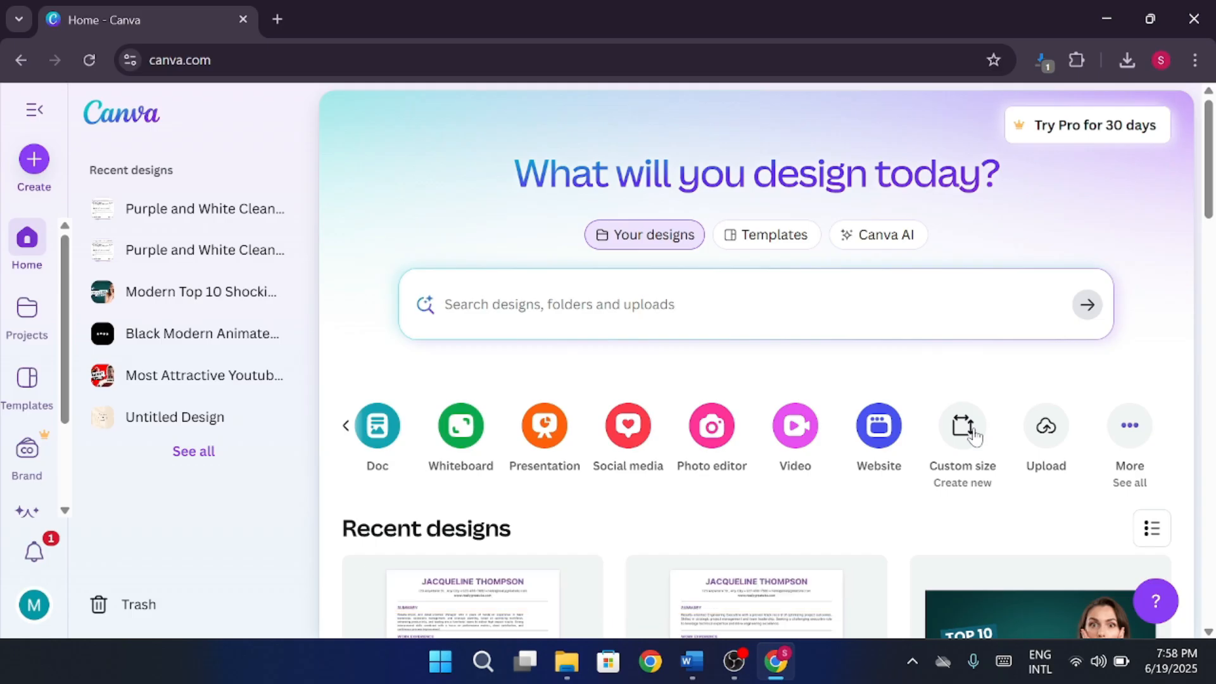
Start a custom-size design with a width of 1080 px and a height of 1359 px
left_click(974, 436)
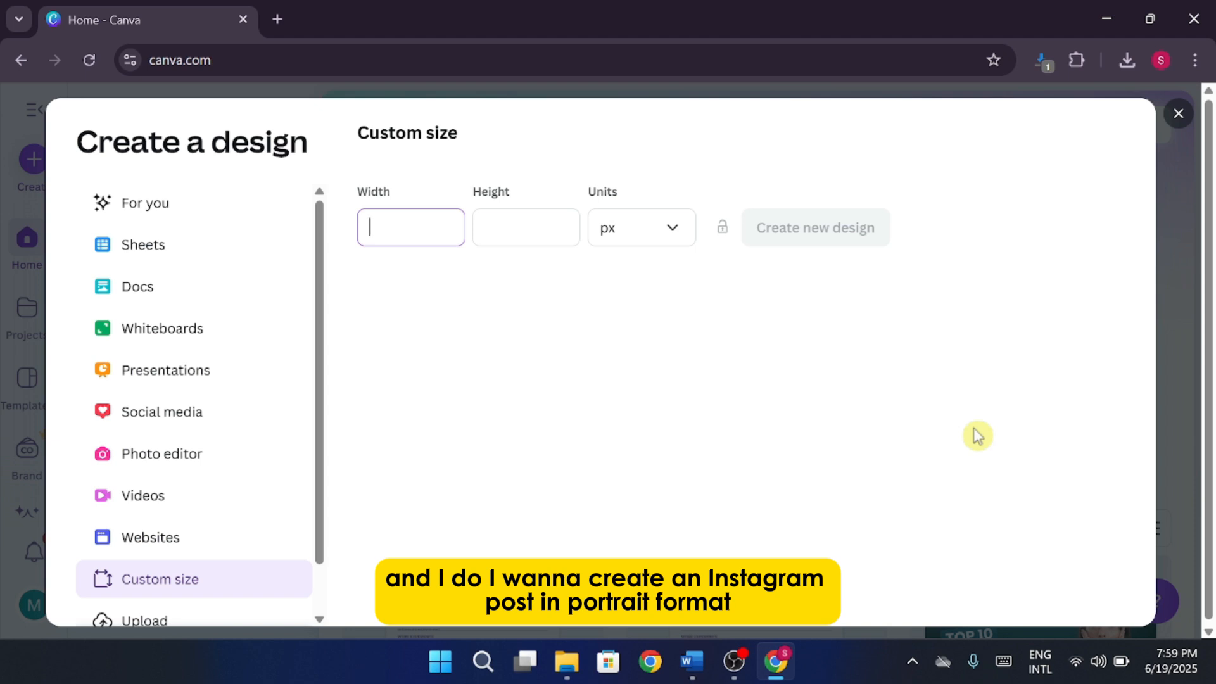
type("109")
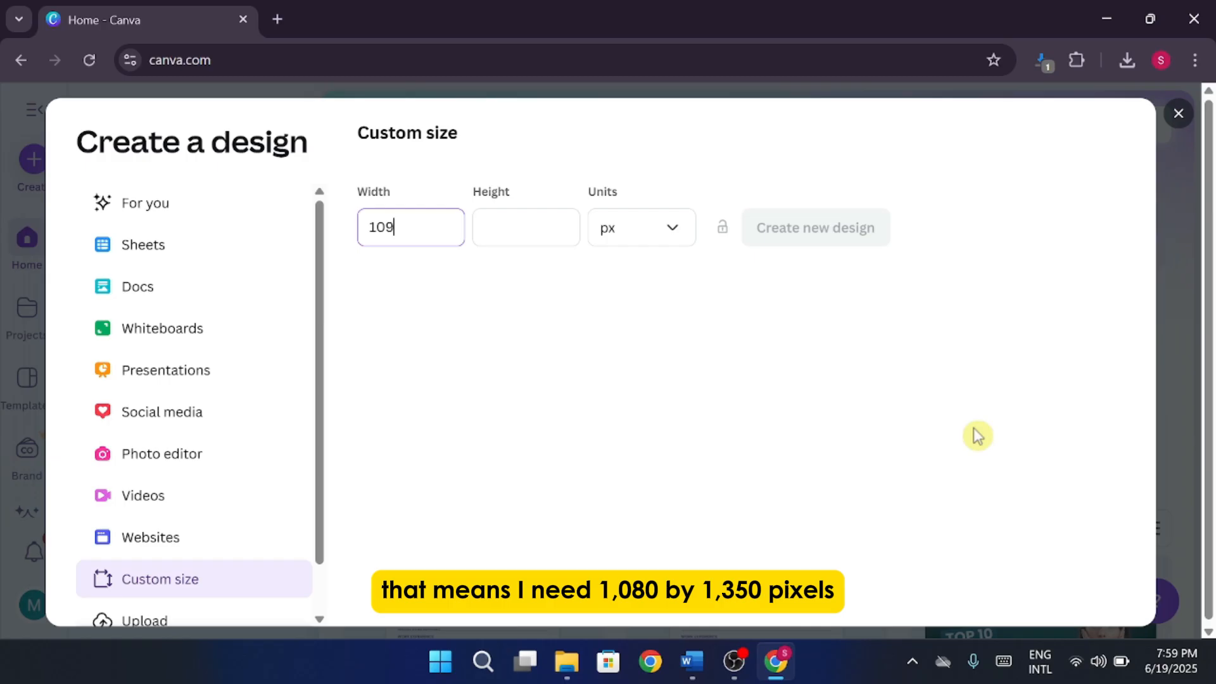
key("BackSpace")
type("80")
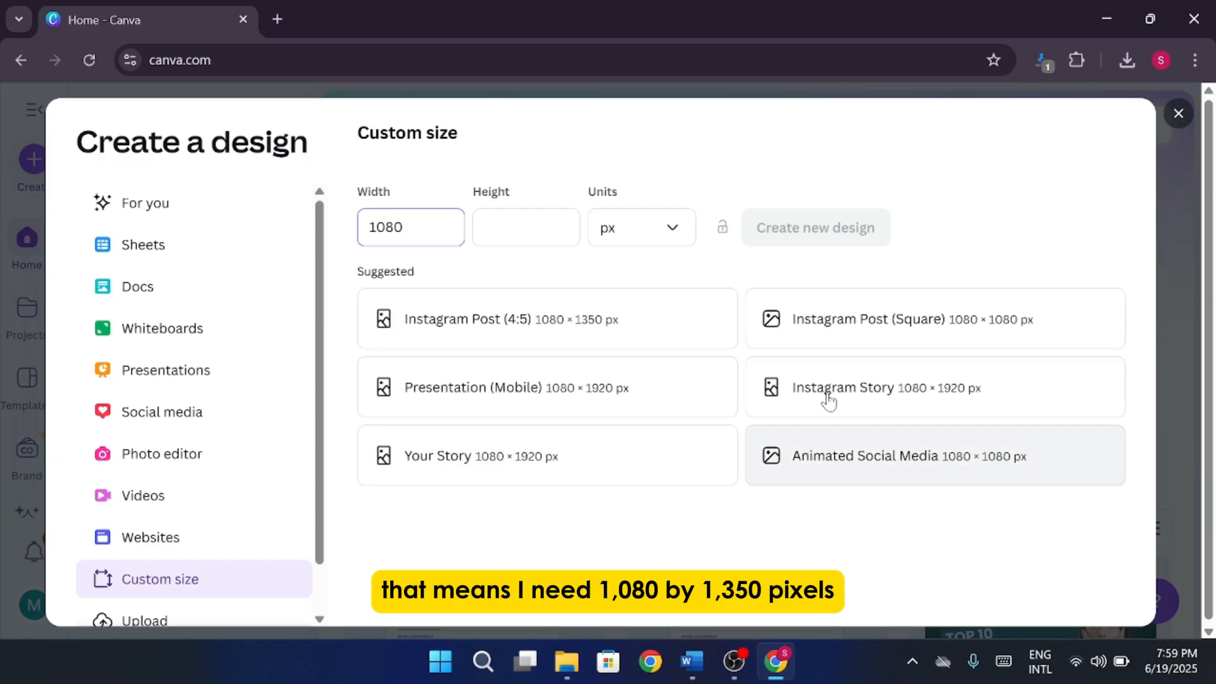
key("Tab")
type("13")
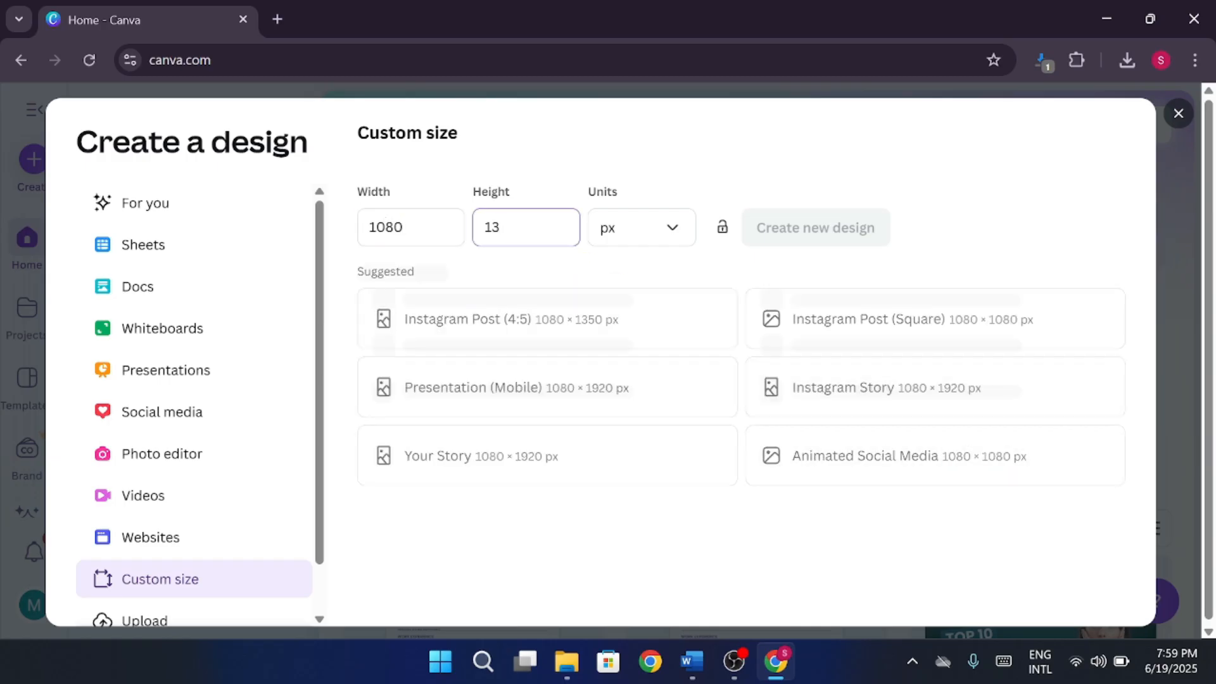
type("59")
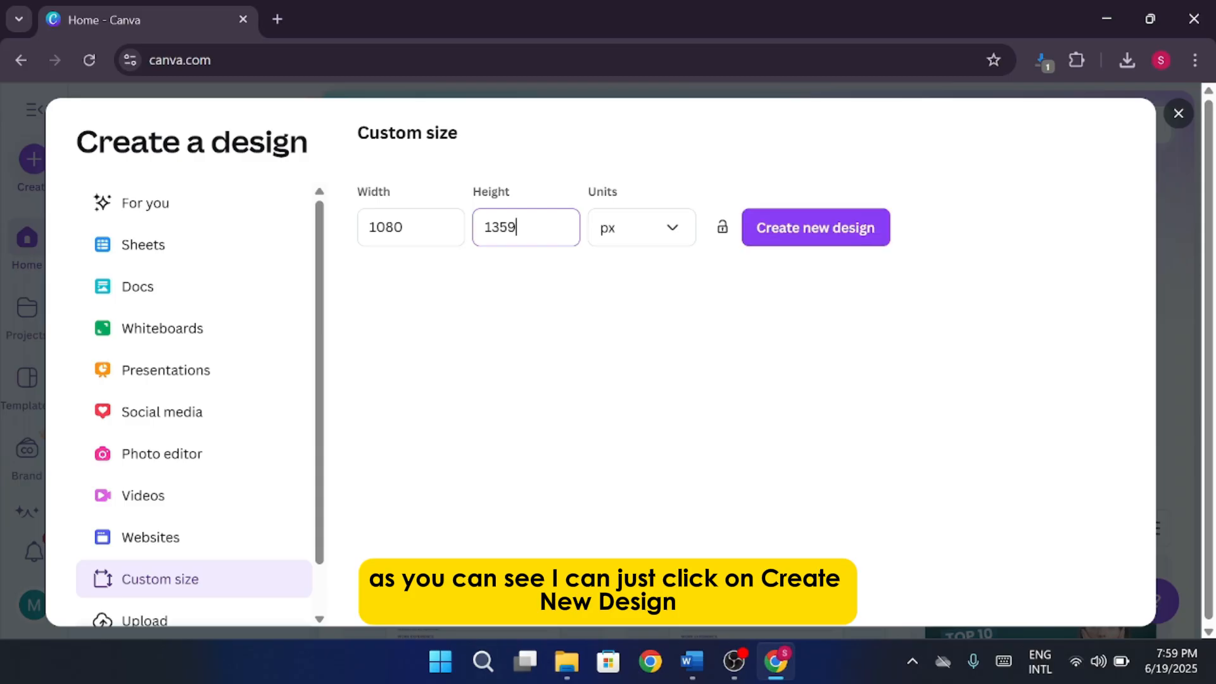
View the available units for the custom size and correct the height to 1350 px
left_click(672, 245)
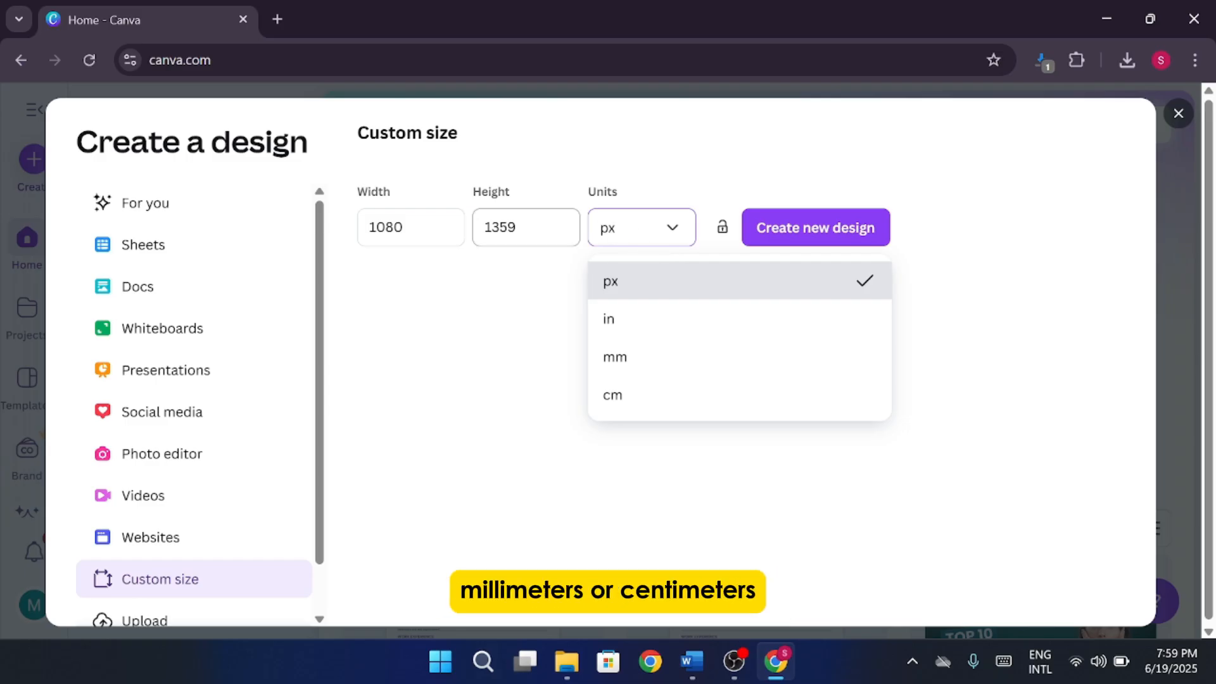
left_click(530, 229)
key("BackSpace")
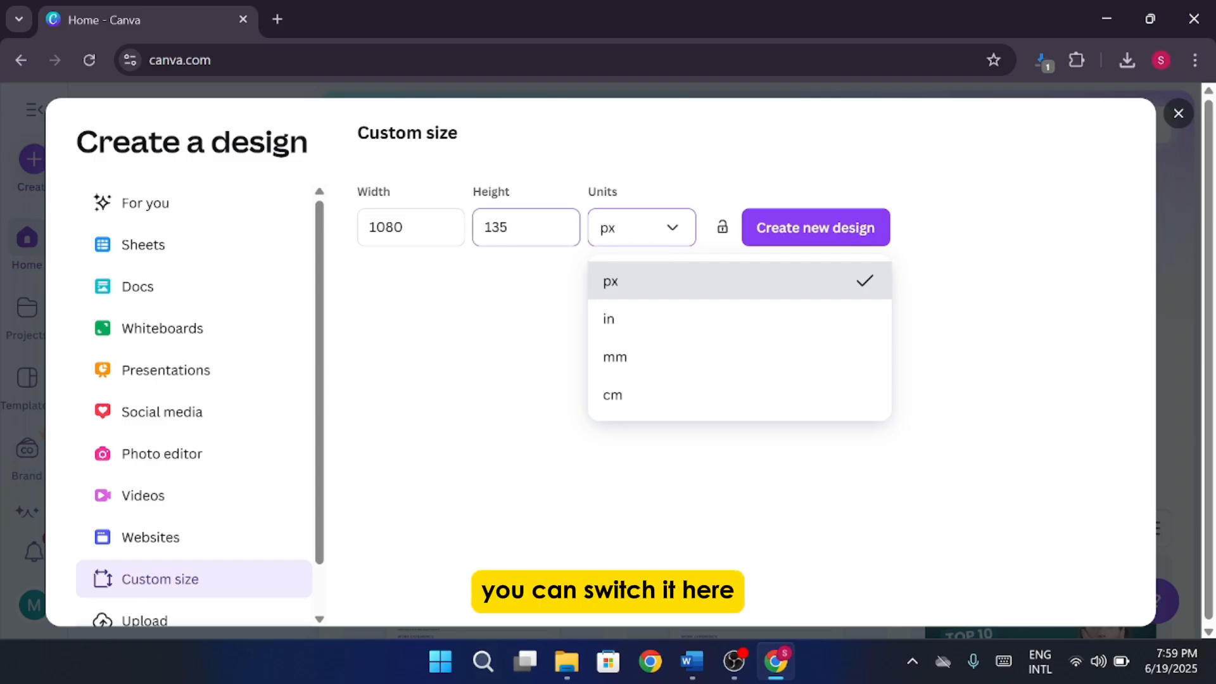
type("0")
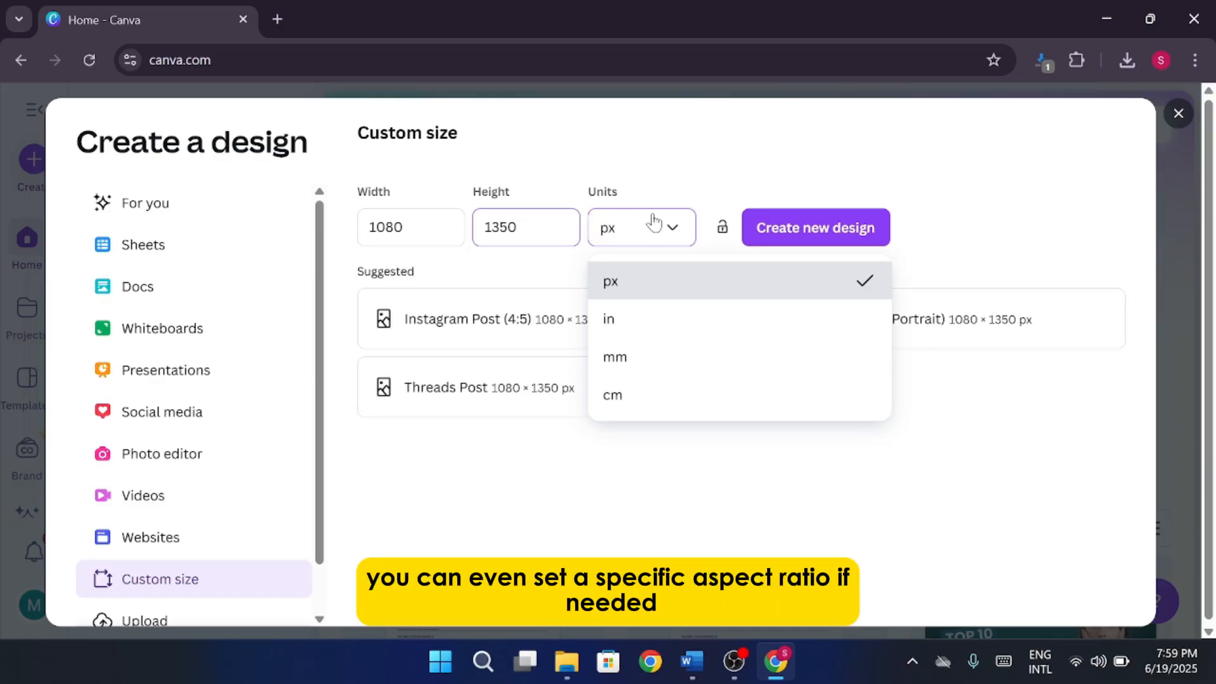
Turn the aspect ratio lock on and off again, and create the new design at the custom size
left_click(724, 233)
left_click(724, 233)
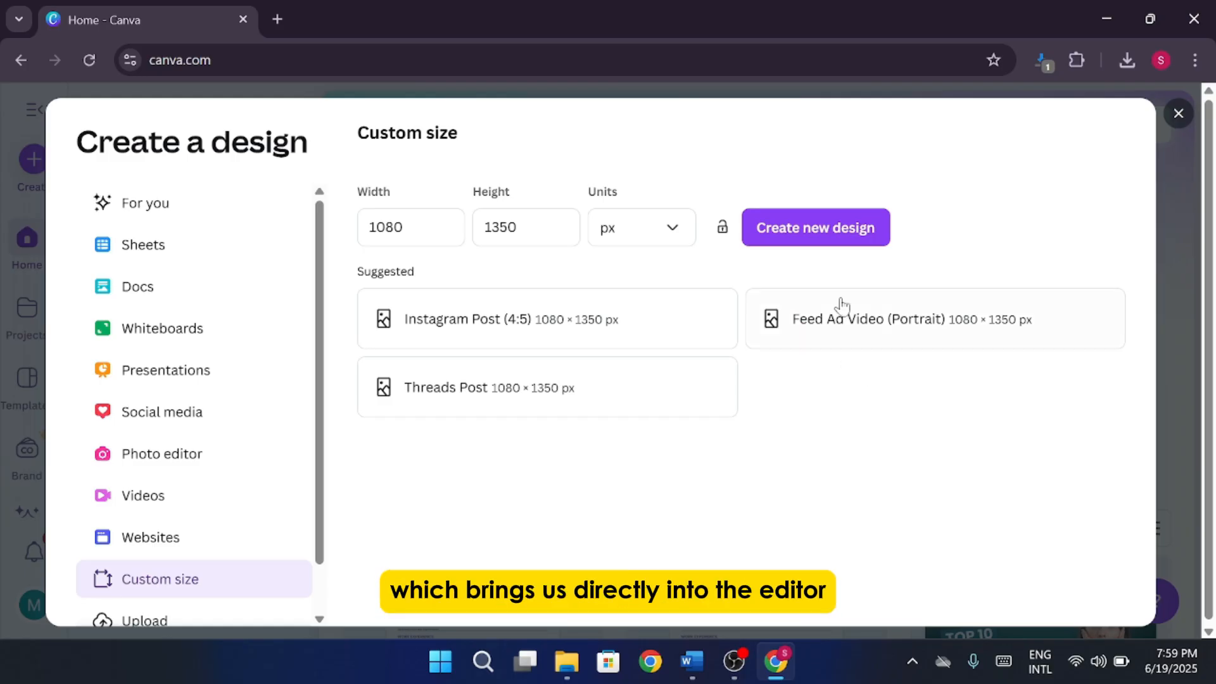
left_click(829, 236)
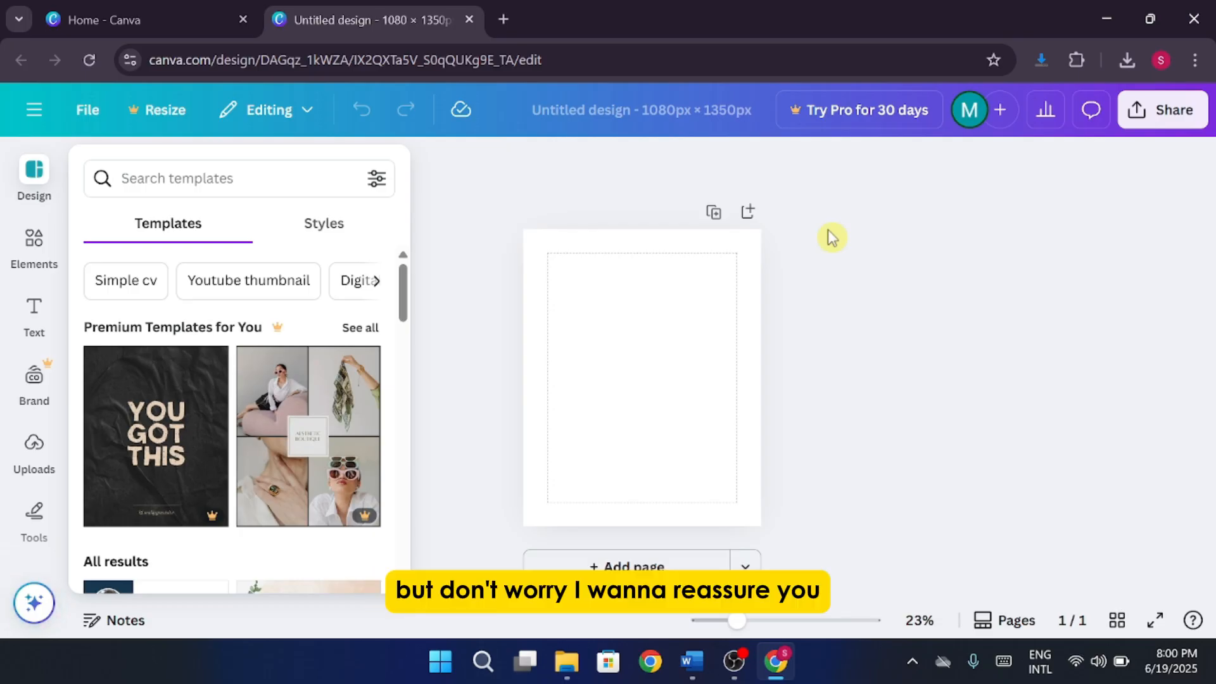
Reopen the Design templates beside the blank page and expand the main menu with recent designs
left_click_drag(737, 621, 748, 627)
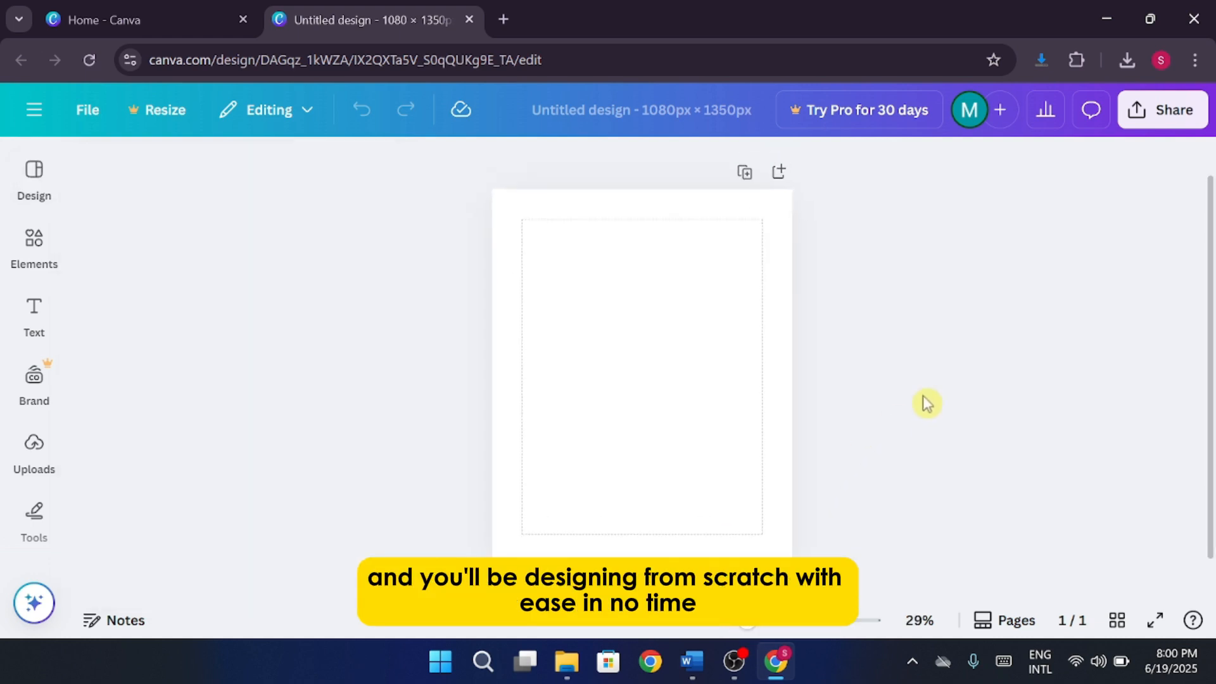
left_click(33, 187)
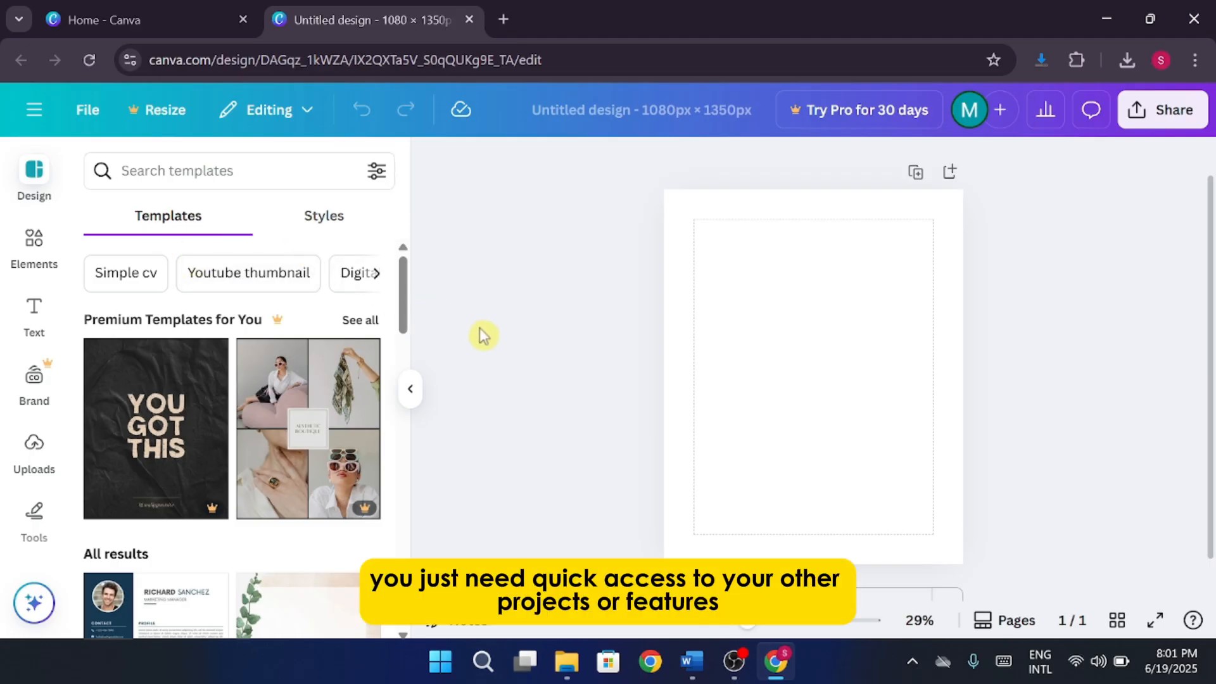
left_click(34, 110)
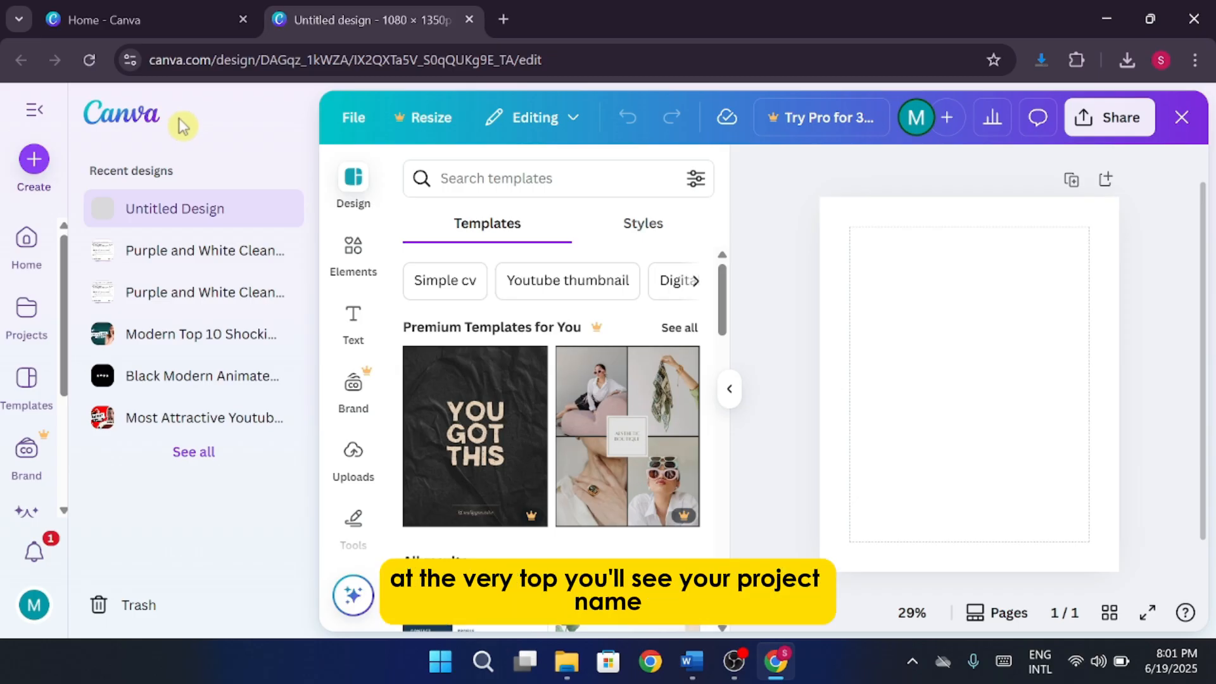
Collapse the main menu and view the File options, including the Settings and Accessibility submenus
left_click(35, 112)
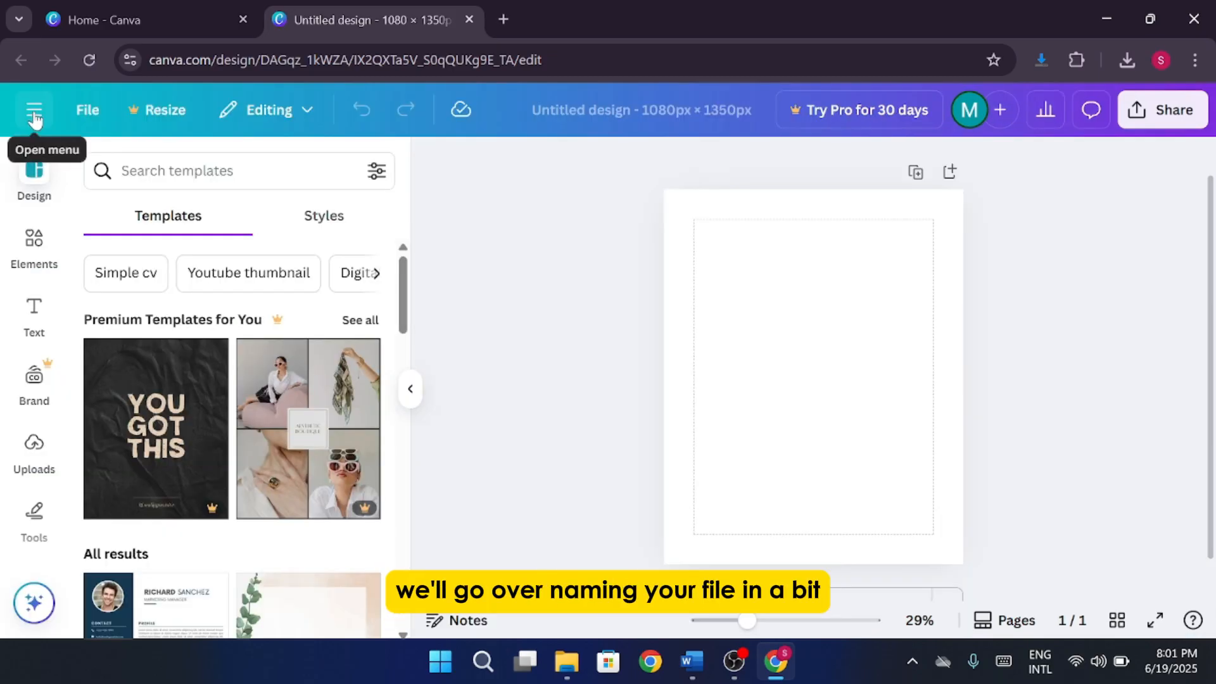
left_click(87, 113)
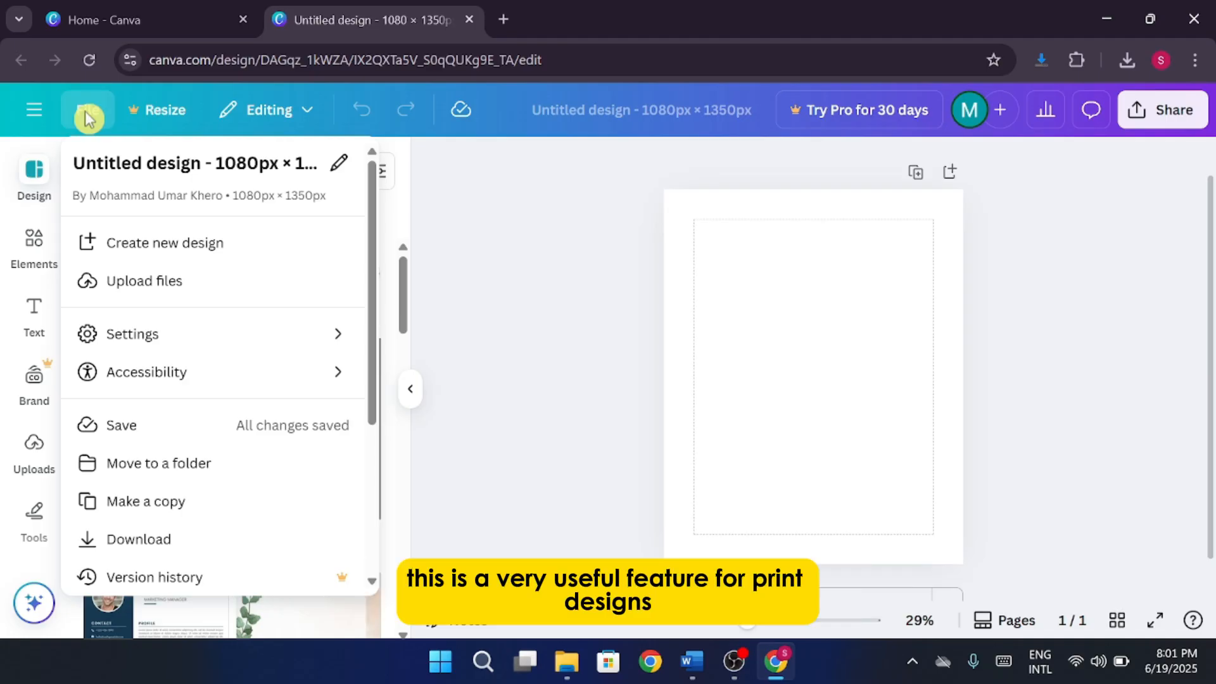
mouse_move(203, 335)
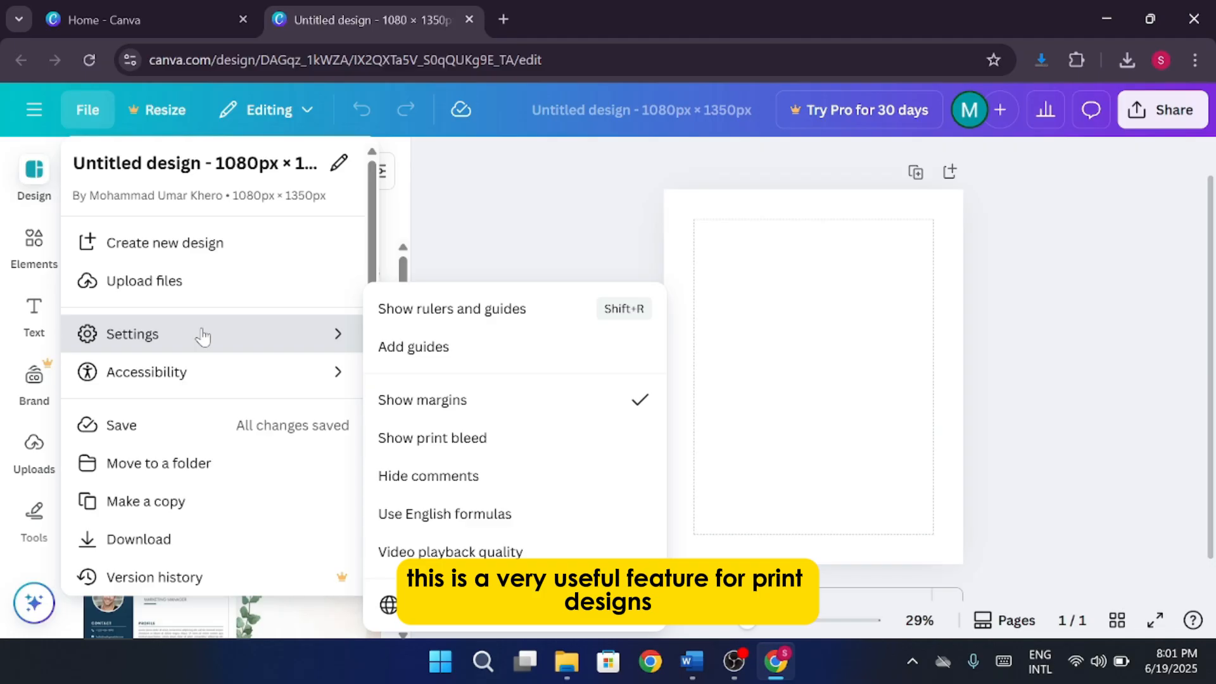
mouse_move(202, 371)
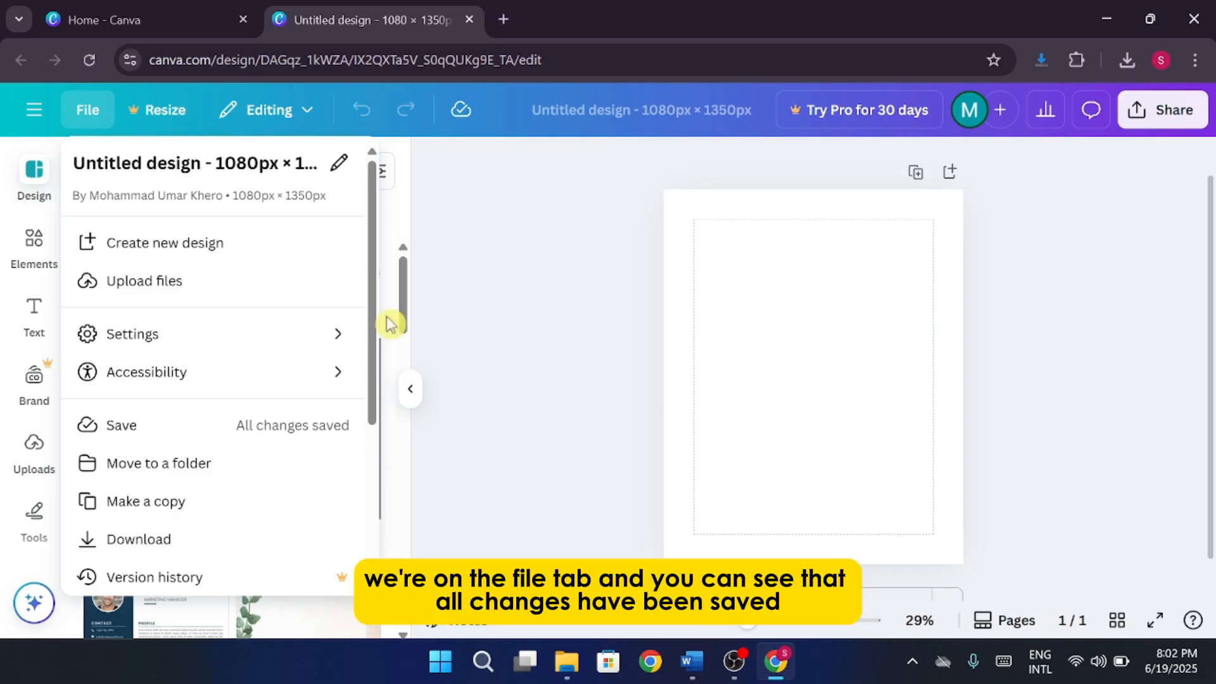
left_click(90, 115)
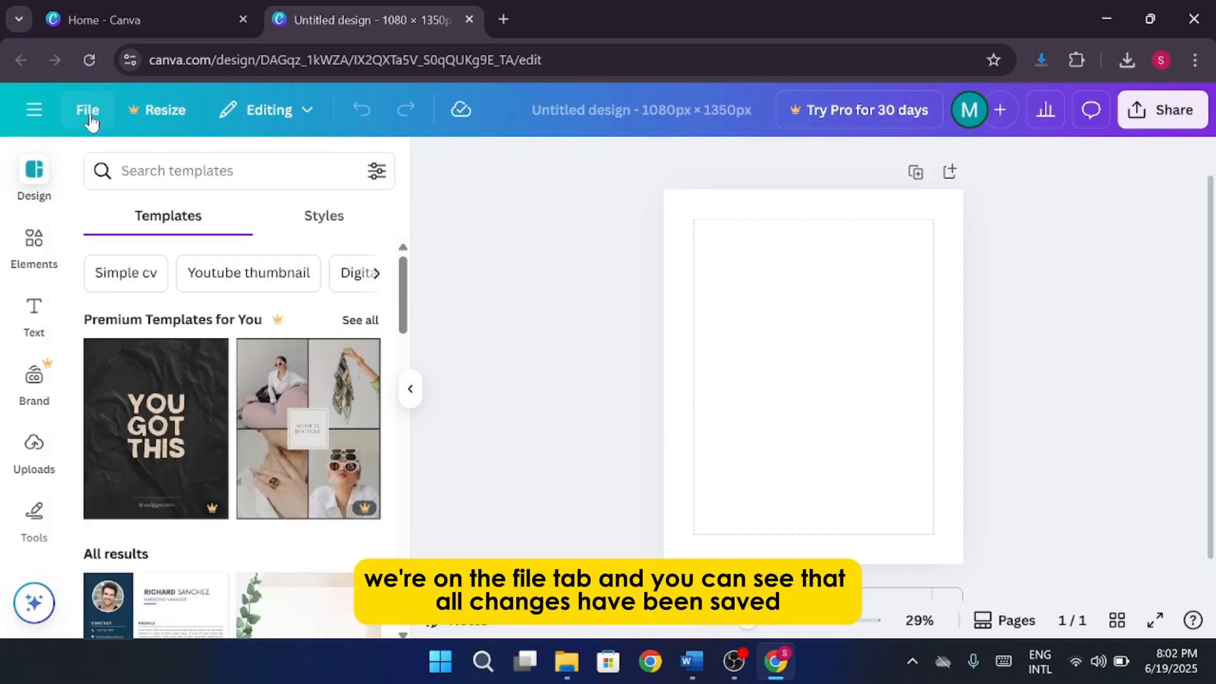
Check the save status, look through the rest of the File options, and view the available editing modes
mouse_move(466, 127)
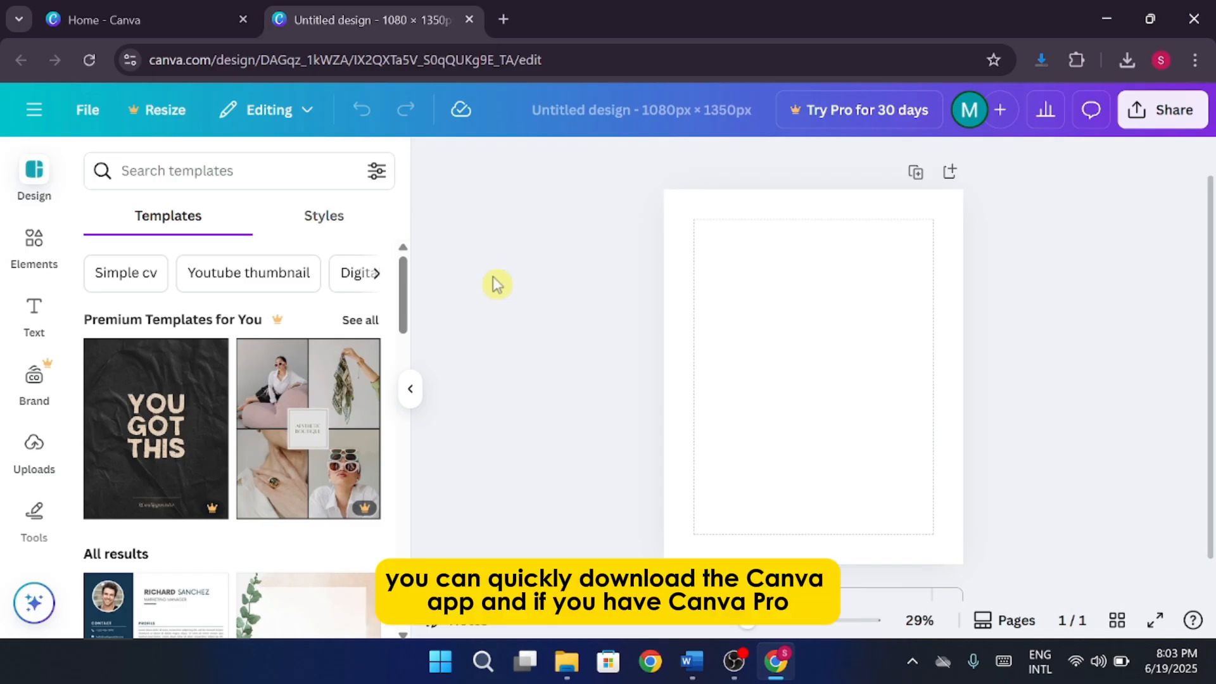
left_click(90, 110)
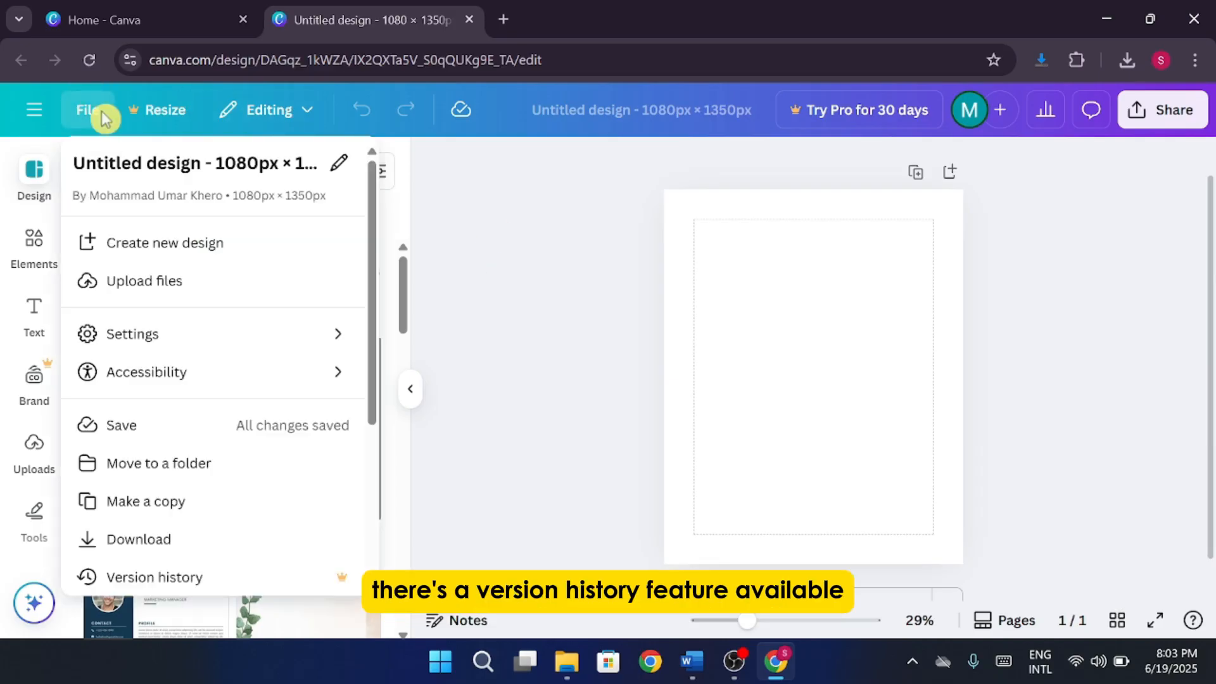
scroll(298, 375, "down", 3)
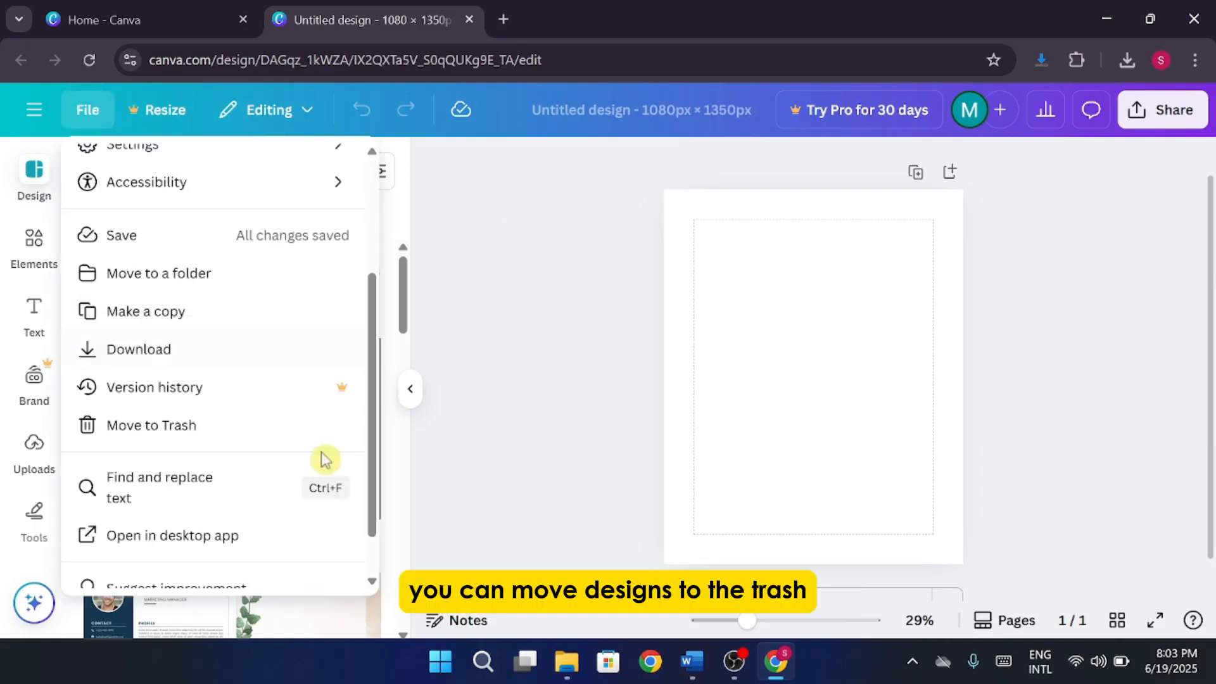
left_click(501, 273)
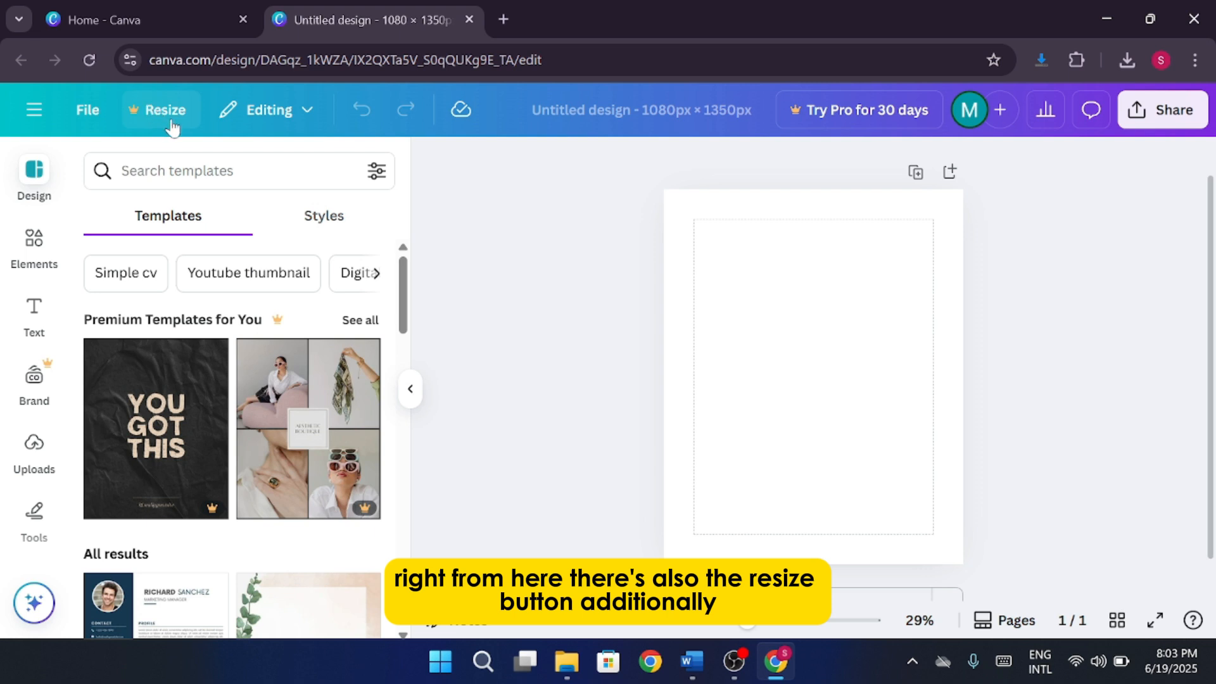
left_click(302, 122)
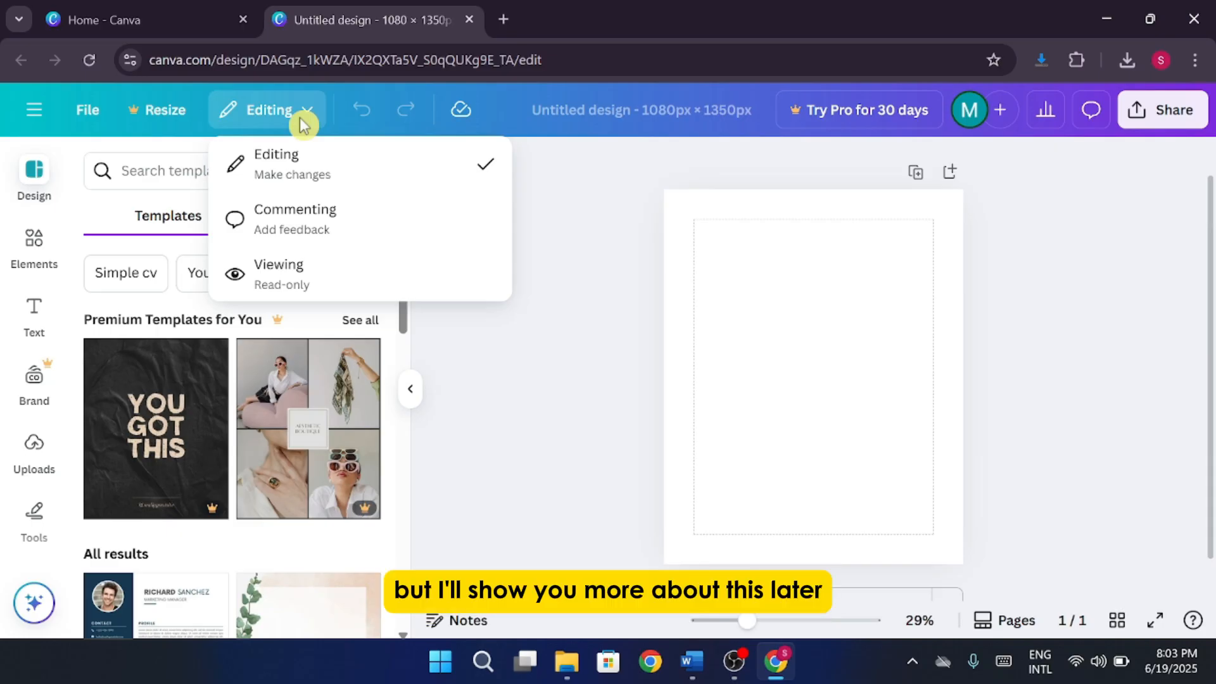
left_click(301, 119)
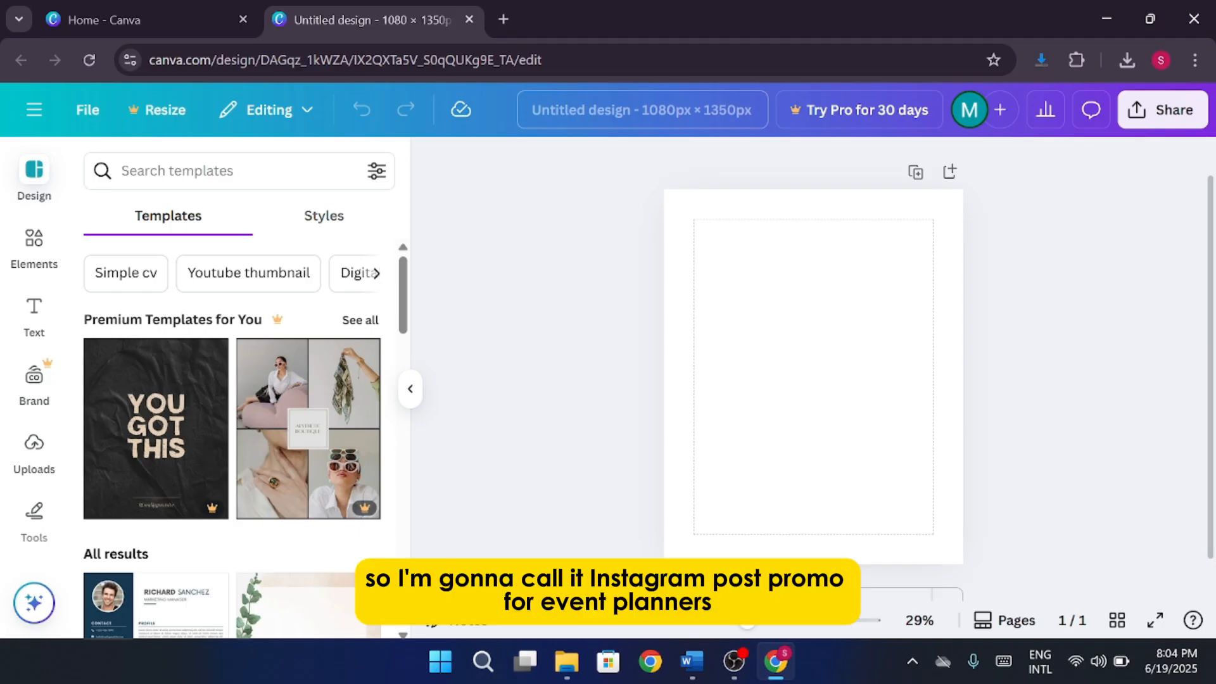
Rename the design "instagram post promo for event planner"
left_click(693, 109)
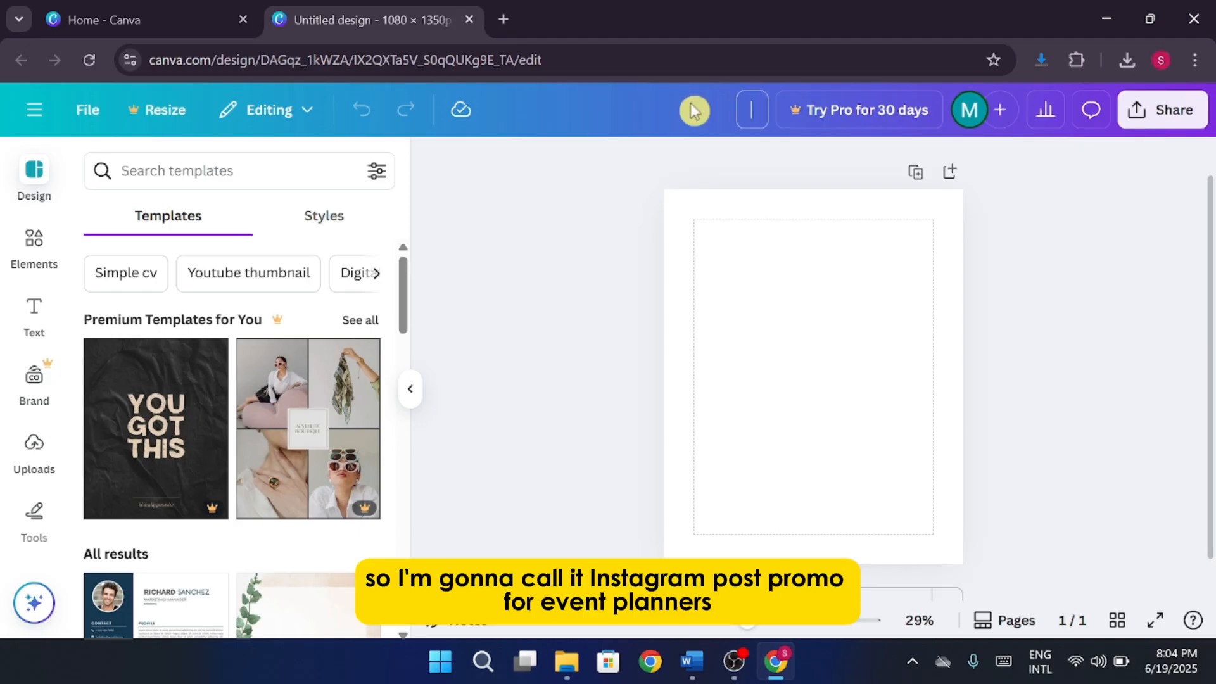
type("instagram")
type("post")
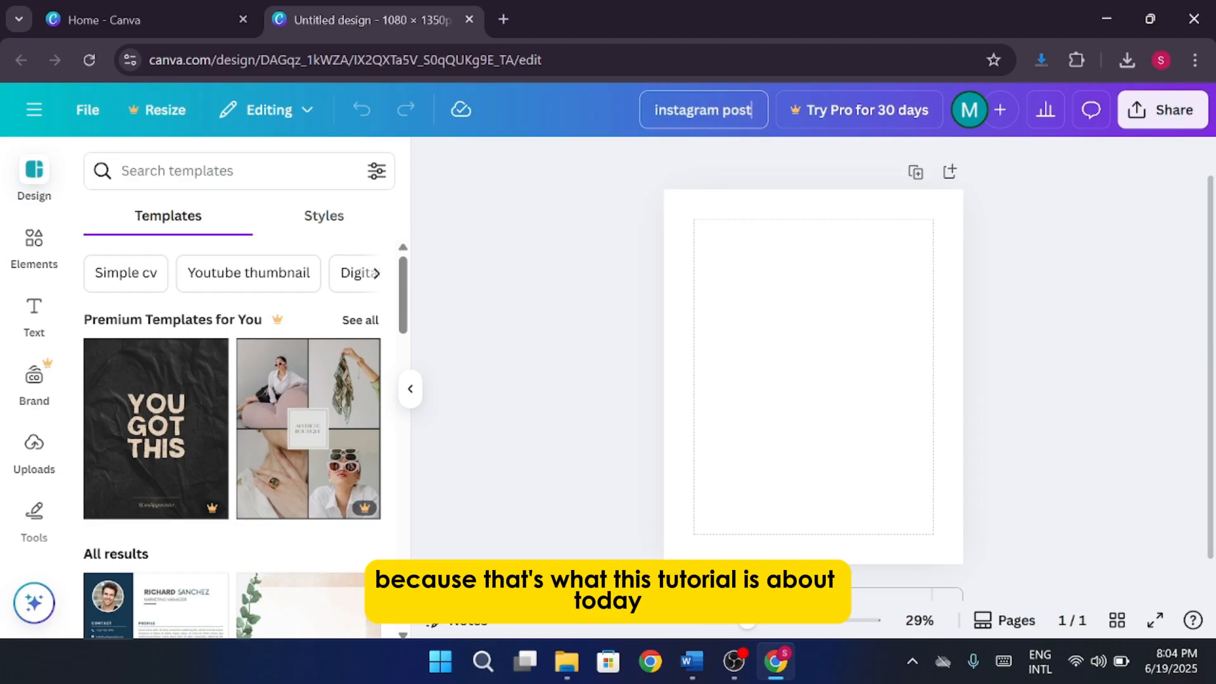
type(" promo for event planner")
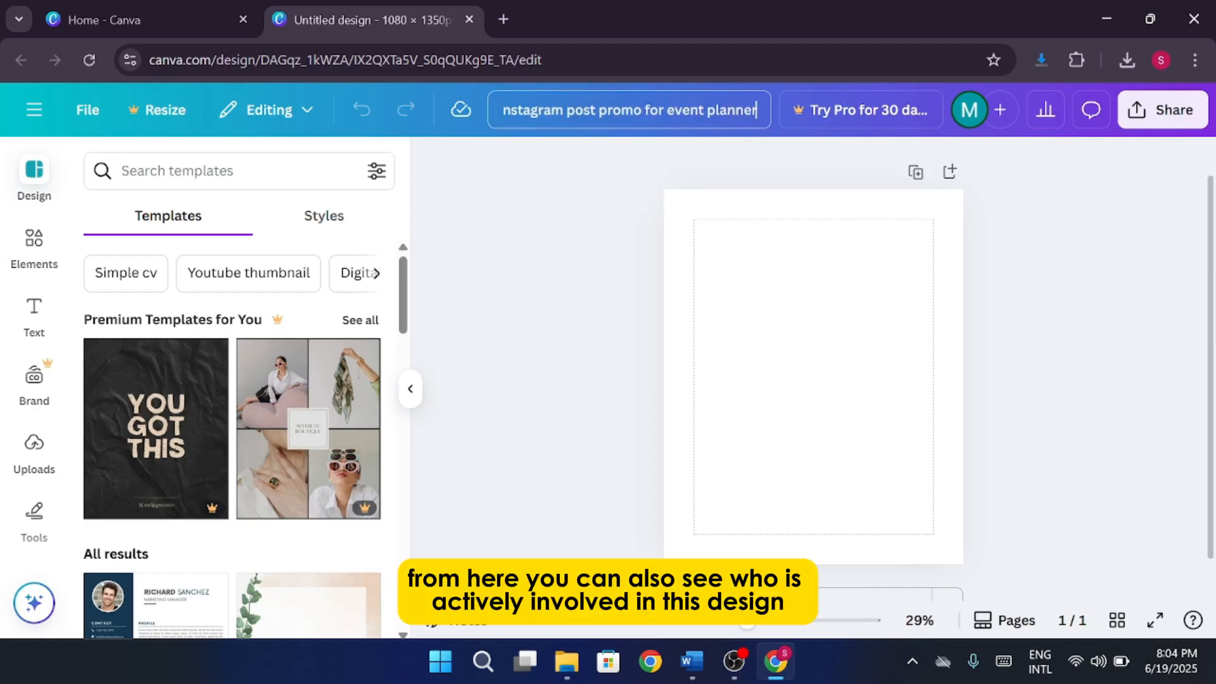
key("Return")
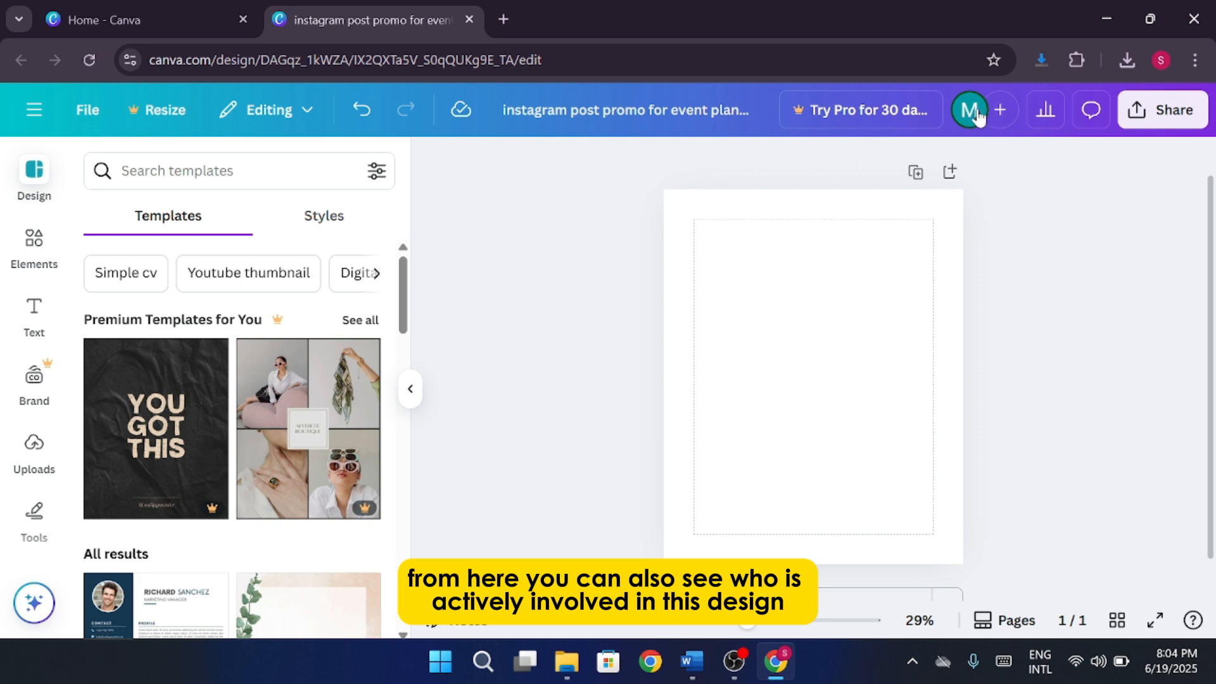
View who has access to the design and look at its visit analytics
left_click(1005, 120)
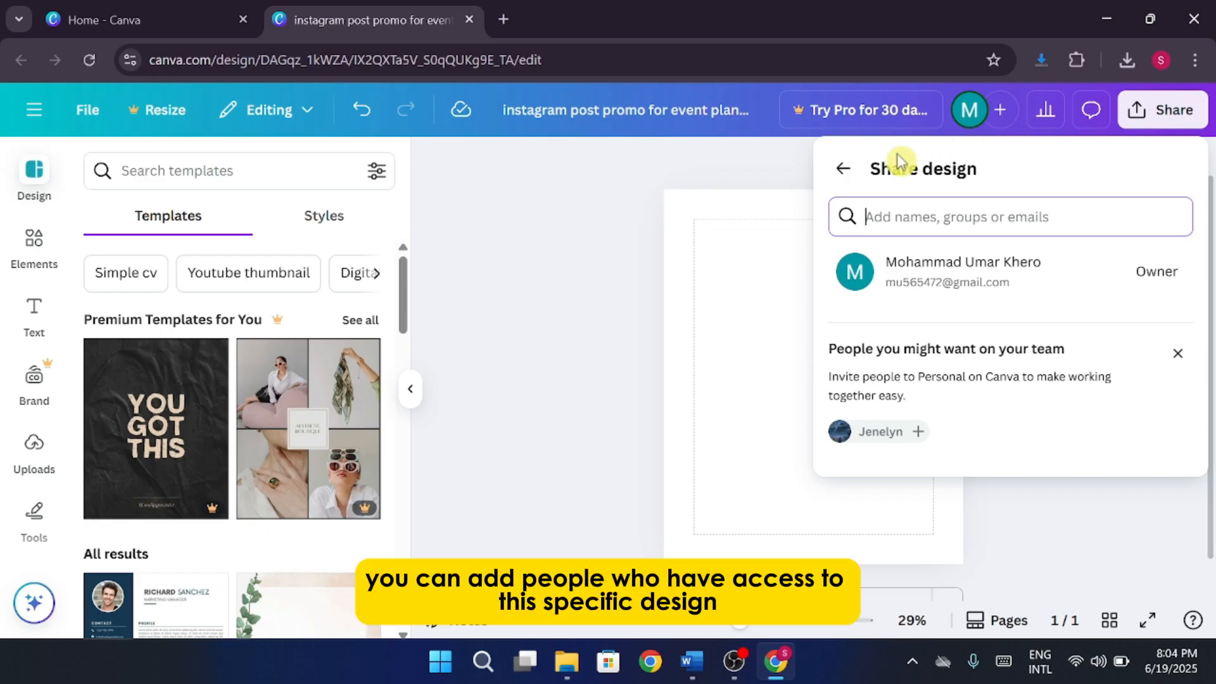
left_click(1152, 163)
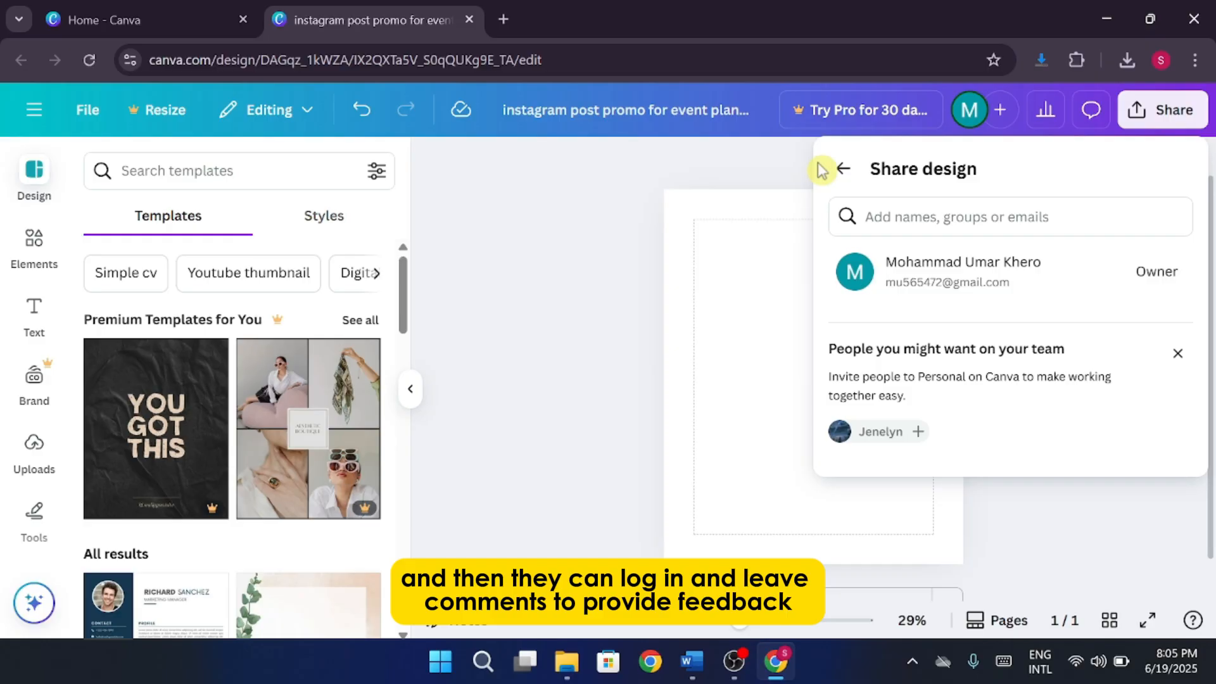
left_click(612, 228)
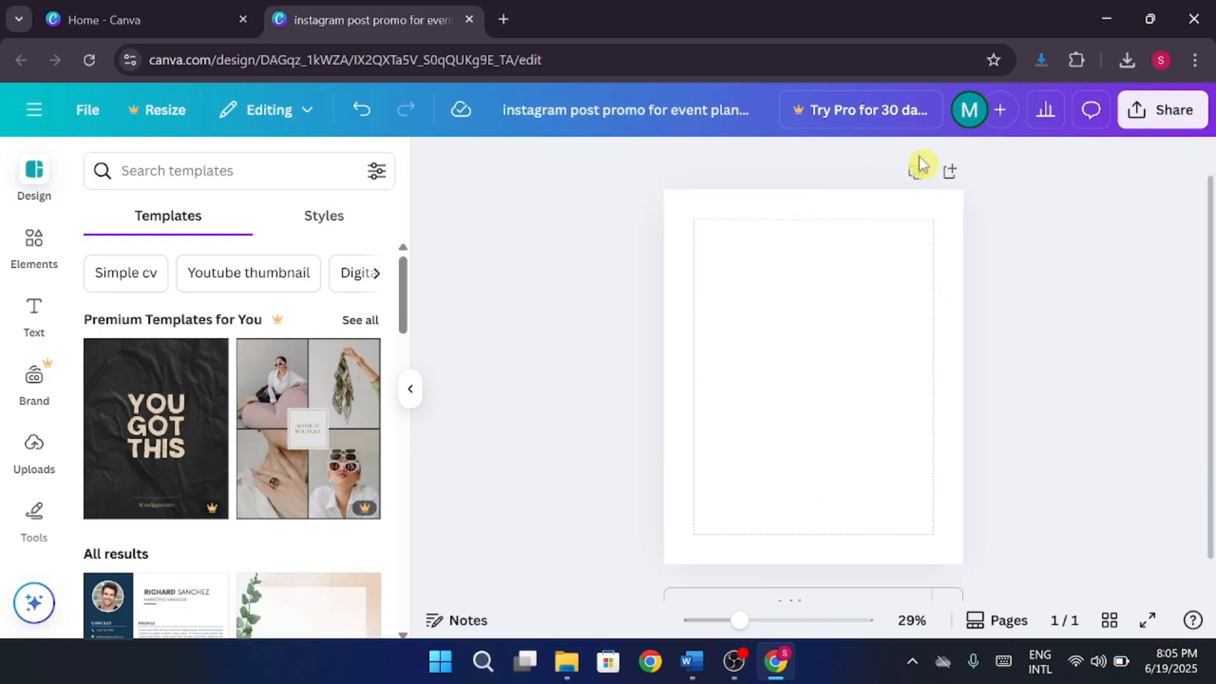
left_click(1049, 111)
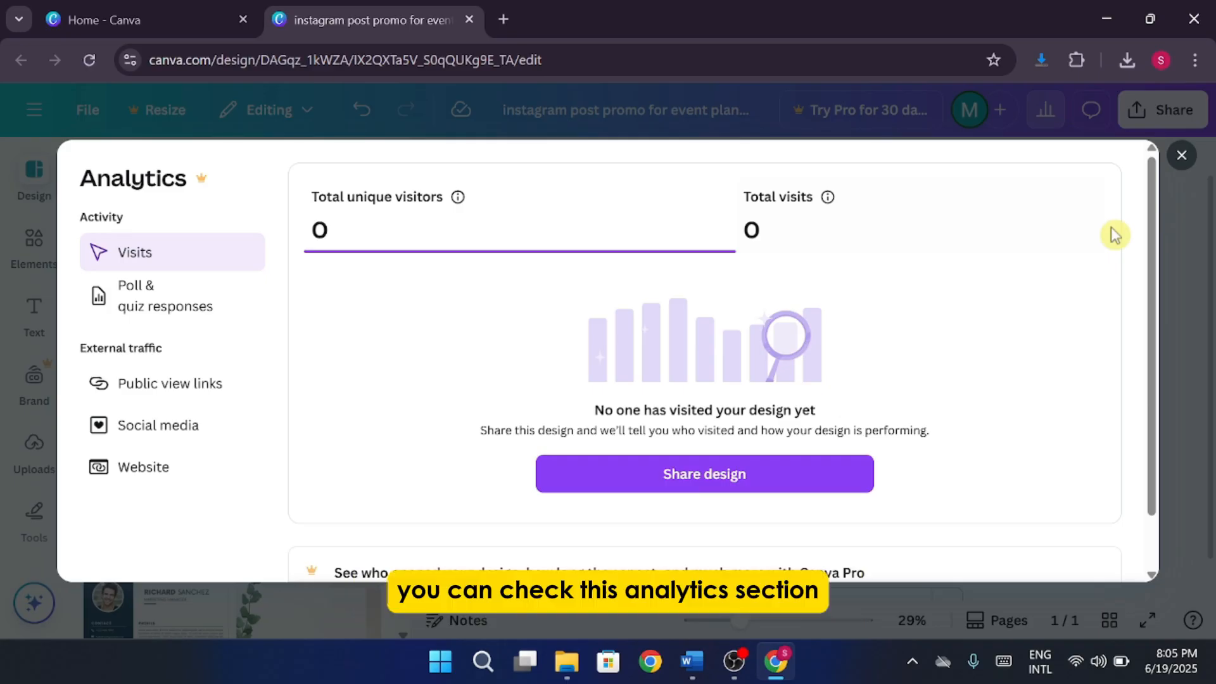
left_click(1181, 157)
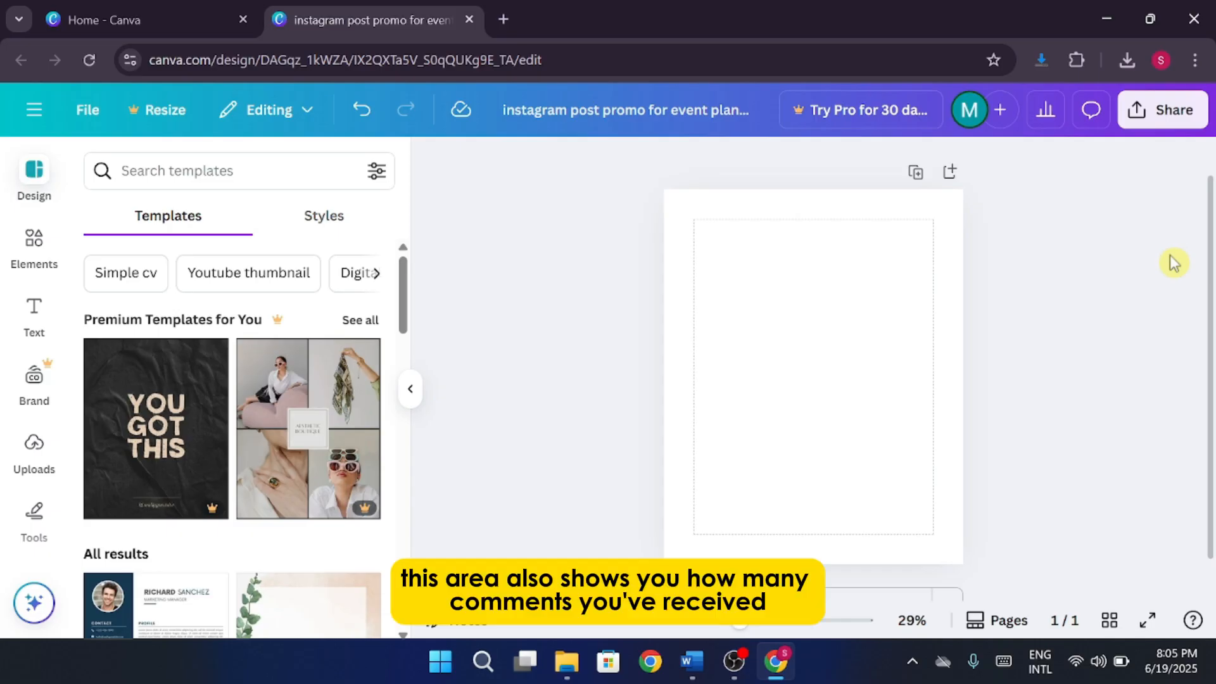
View the design's comments together with their filter and sort options
left_click(1091, 121)
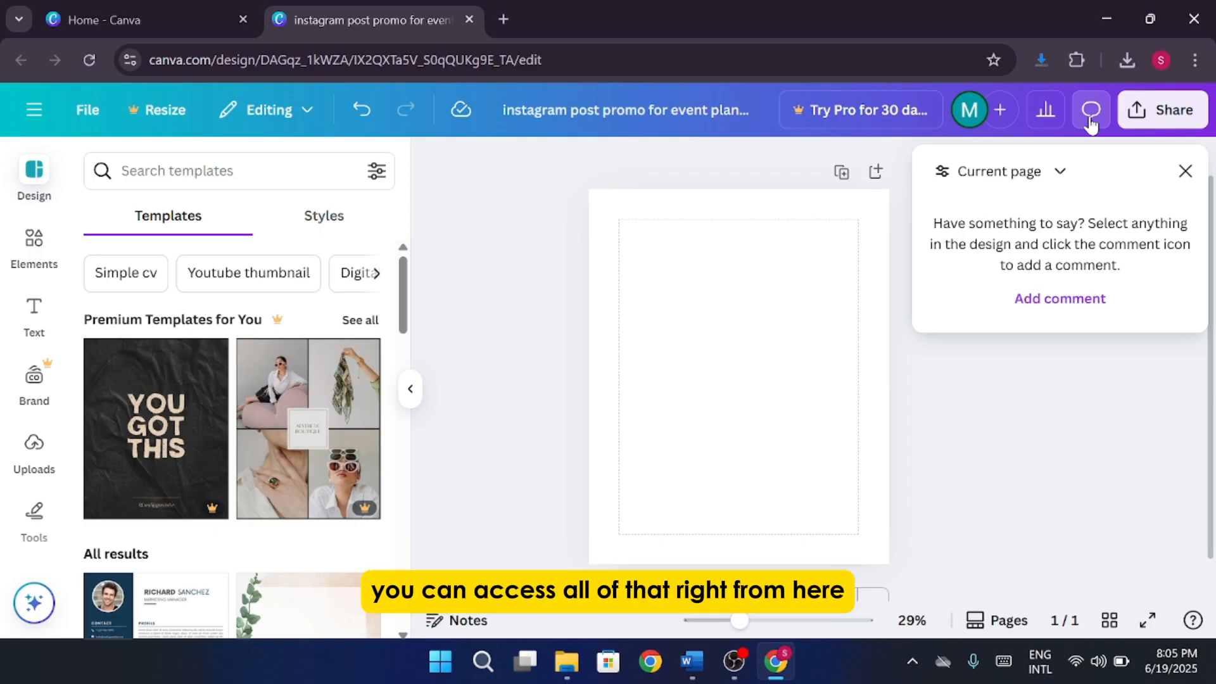
left_click(1056, 170)
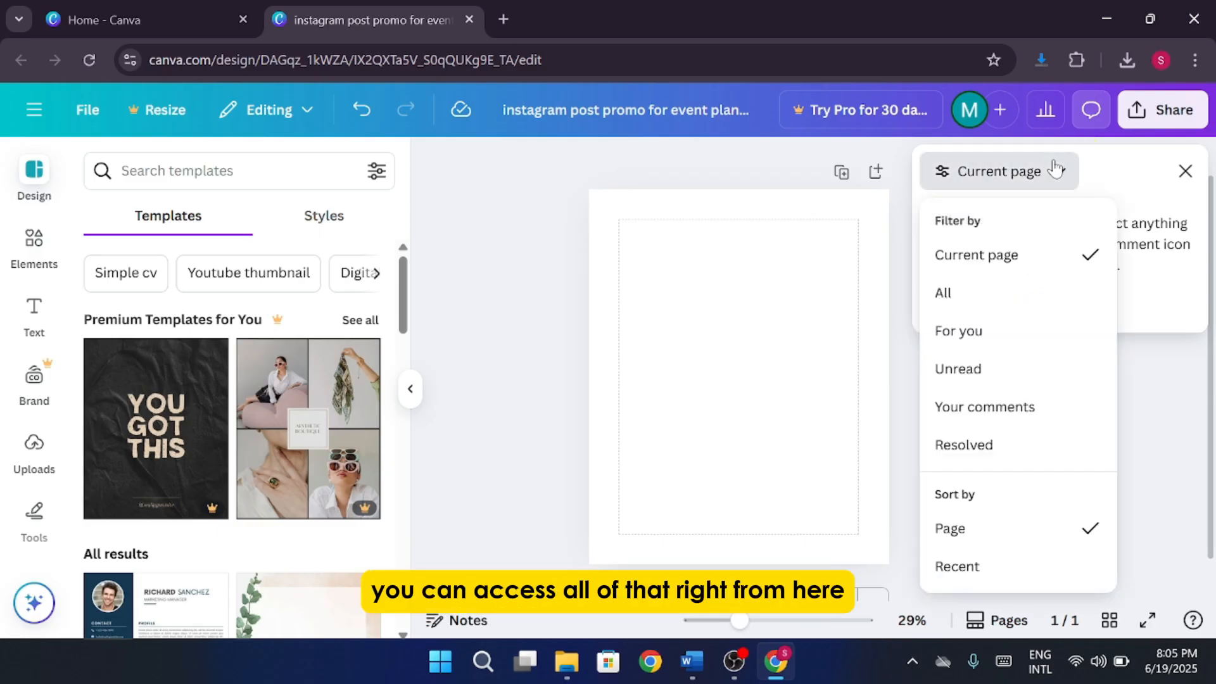
left_click(1185, 171)
View the design's sharing options and look through all the additional ways to publish it
left_click(1163, 110)
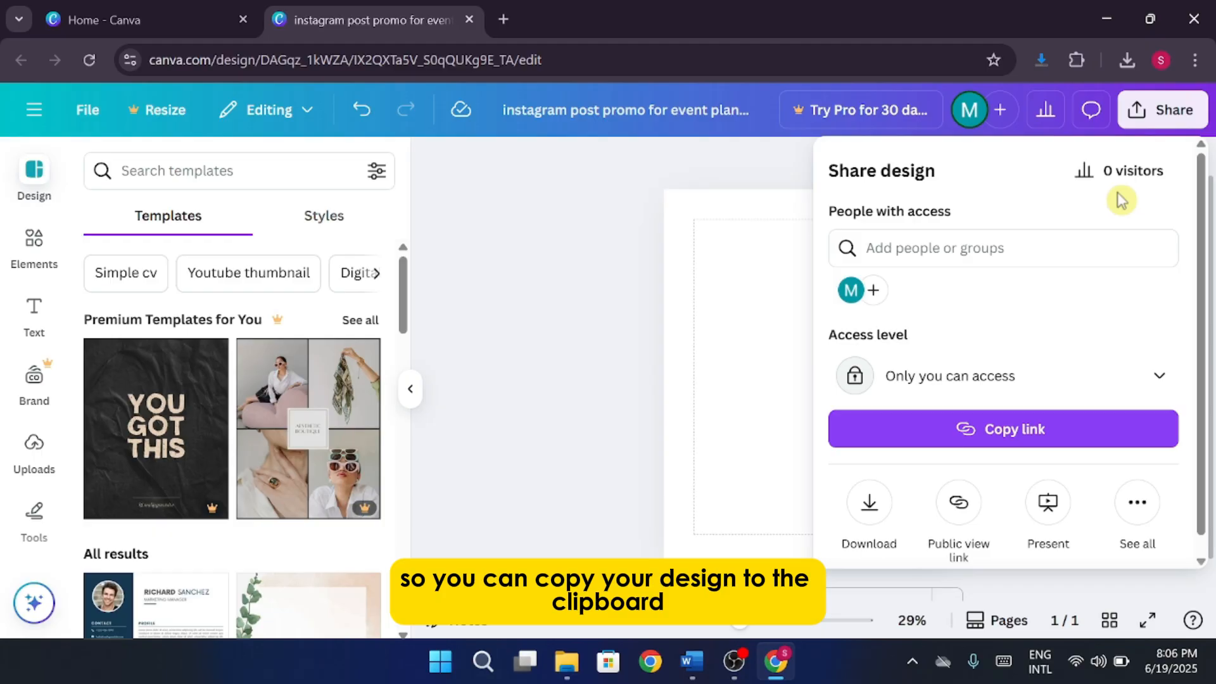
scroll(1109, 240, "down", 1)
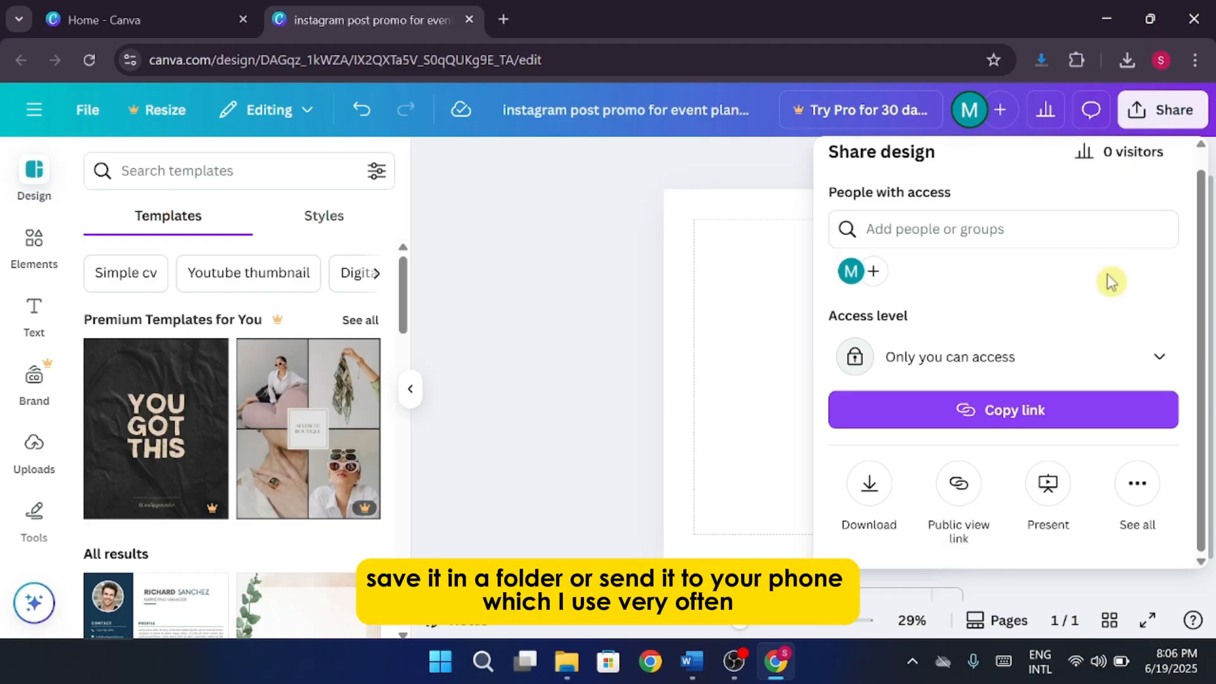
left_click(1144, 491)
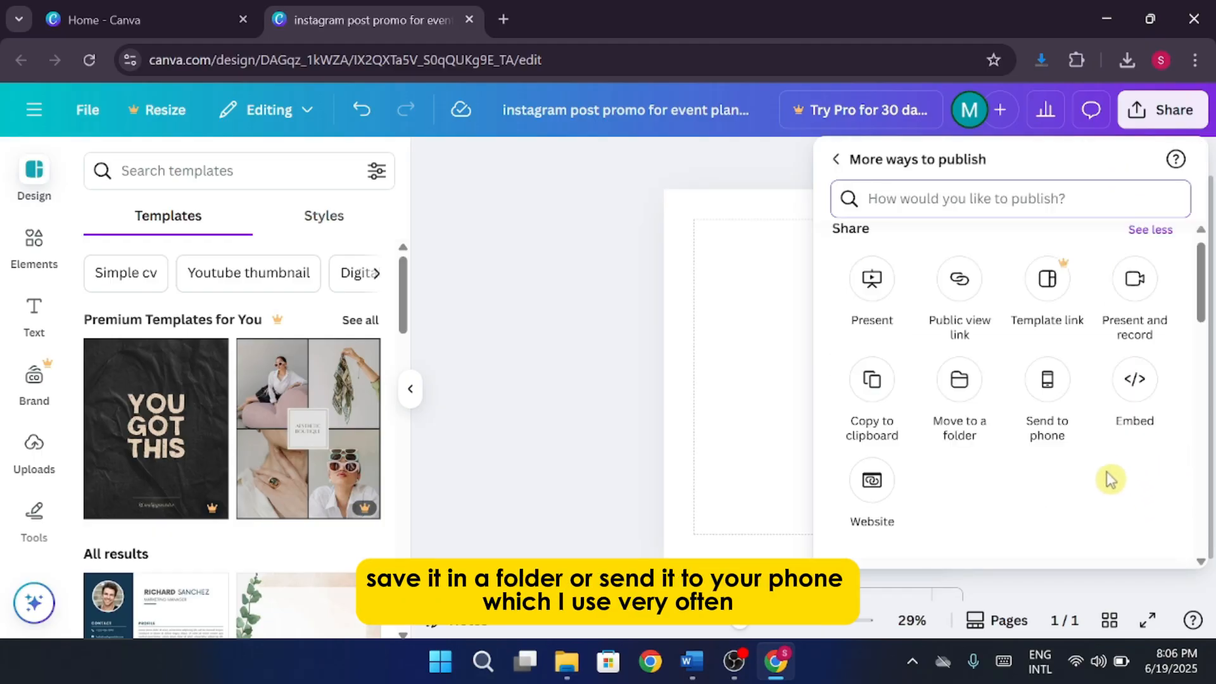
scroll(1110, 479, "down", 3)
scroll(1111, 479, "up", 3)
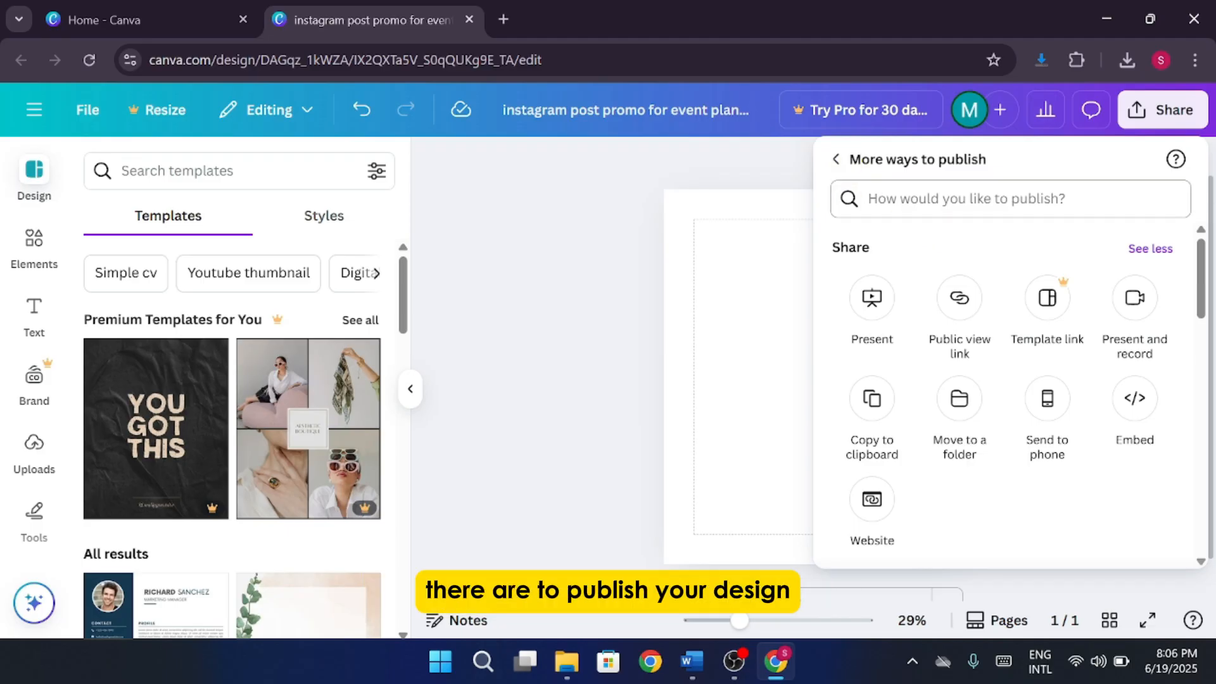
left_click(541, 306)
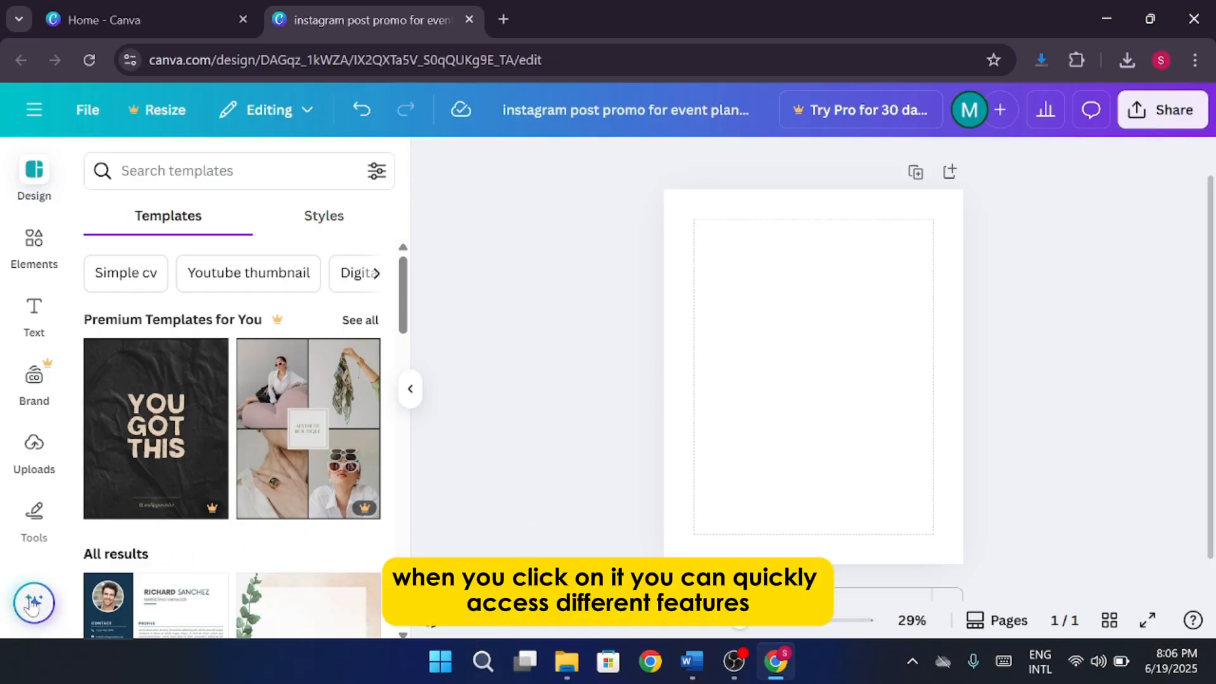
View the recommended quick actions, look at the Elements library, and bring up the quick actions once more
left_click(33, 605)
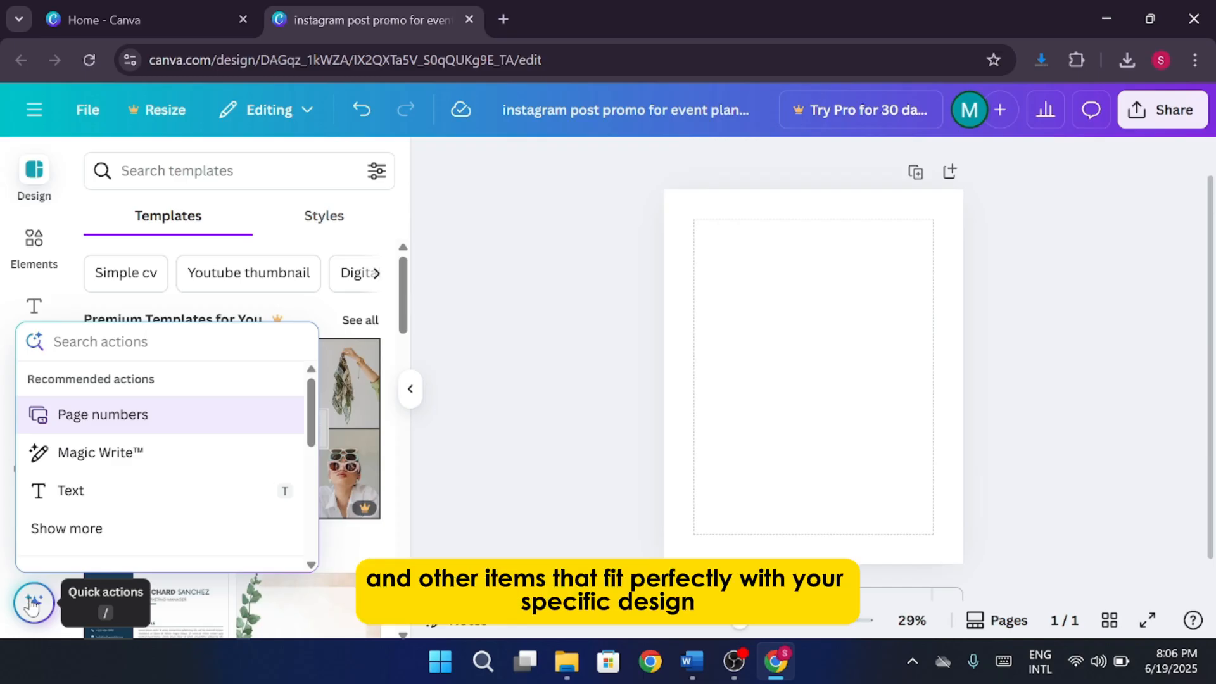
left_click(34, 186)
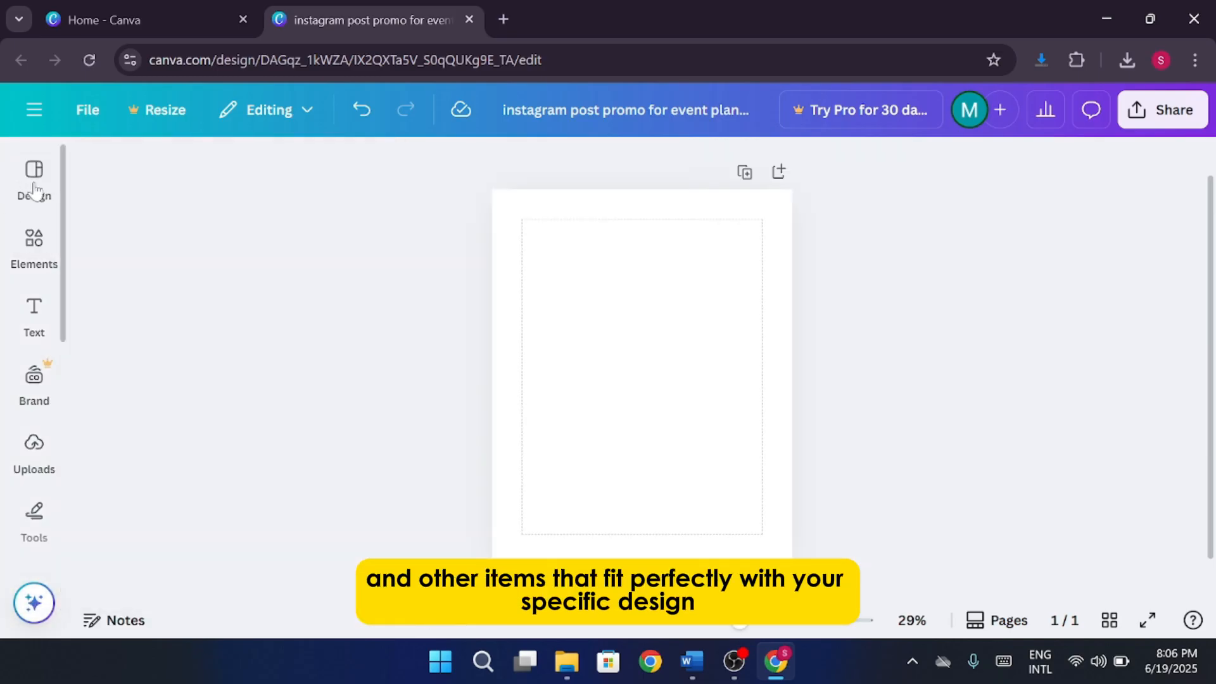
left_click(35, 185)
left_click(35, 244)
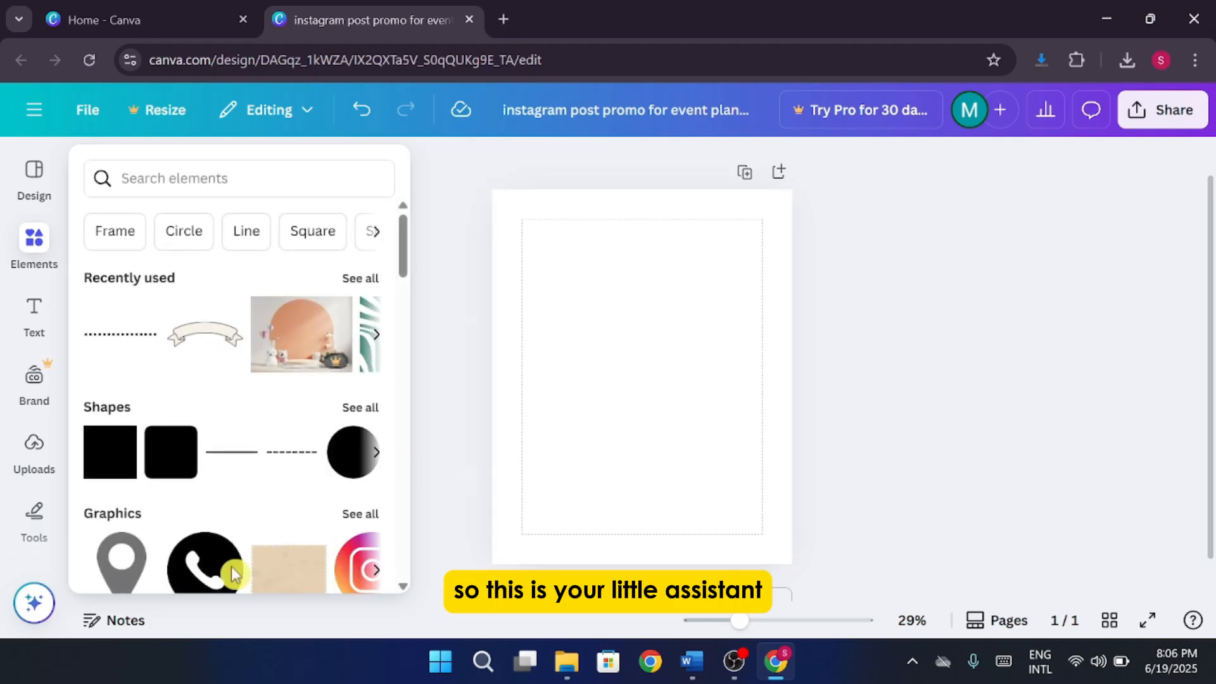
left_click(34, 602)
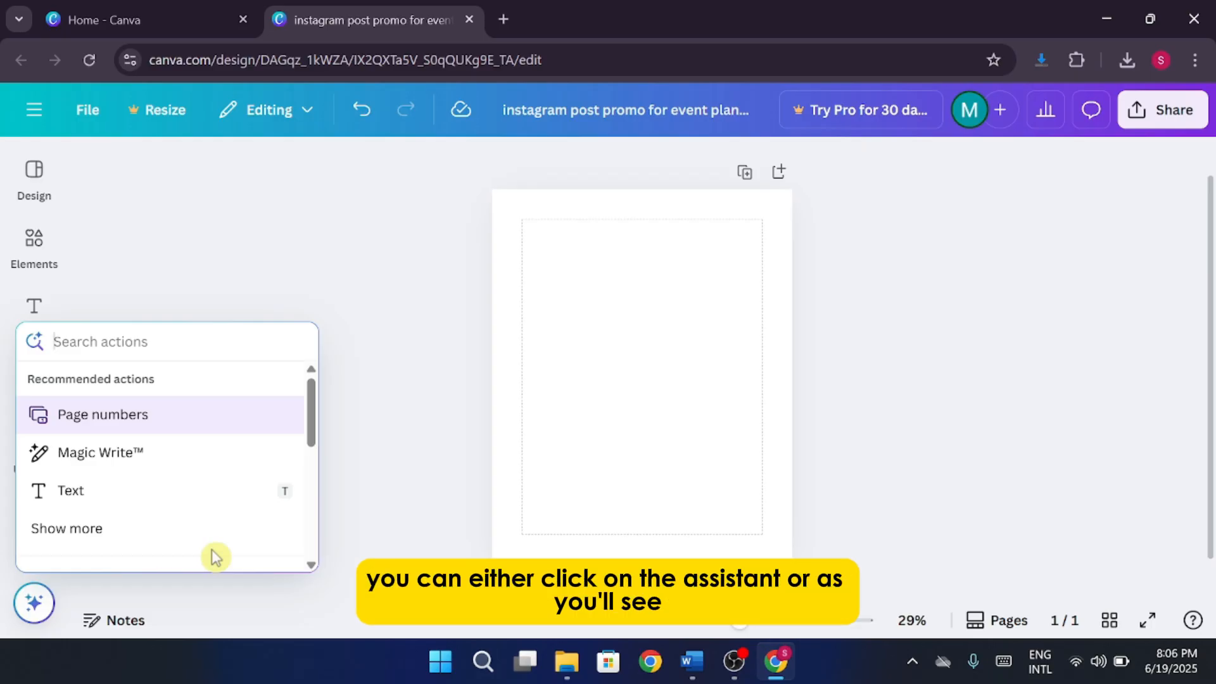
left_click(380, 512)
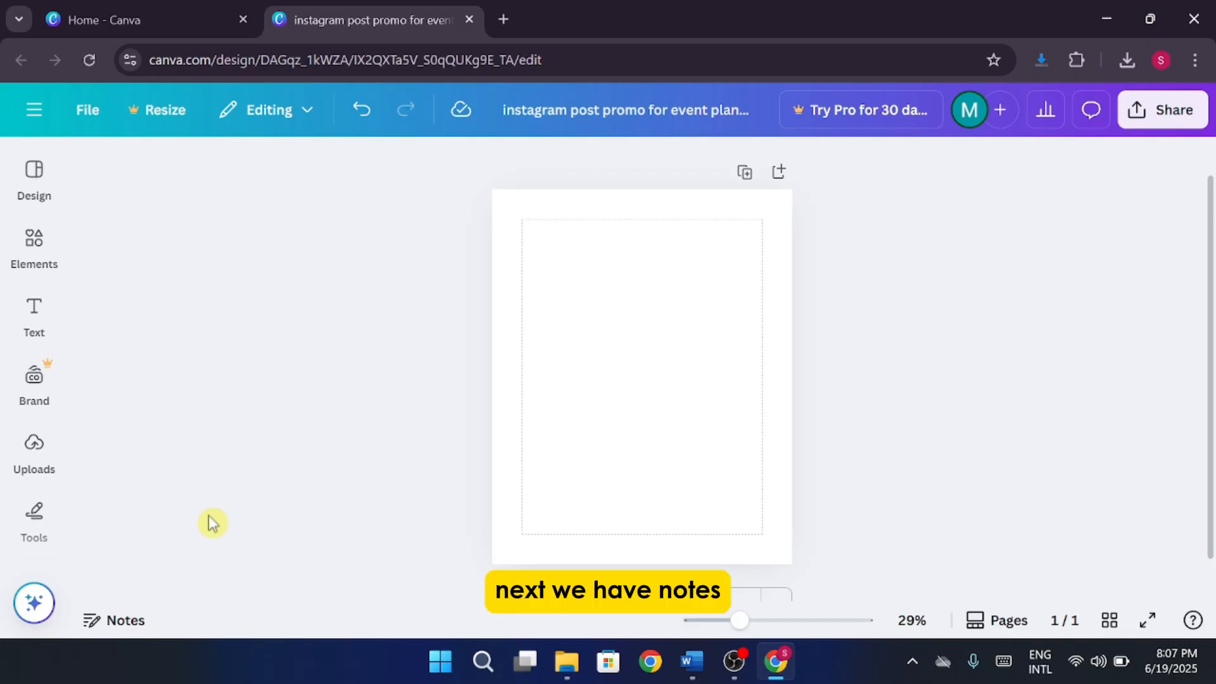
View the notes area for page 1, close it, and try the canvas zoom slider
left_click(86, 622)
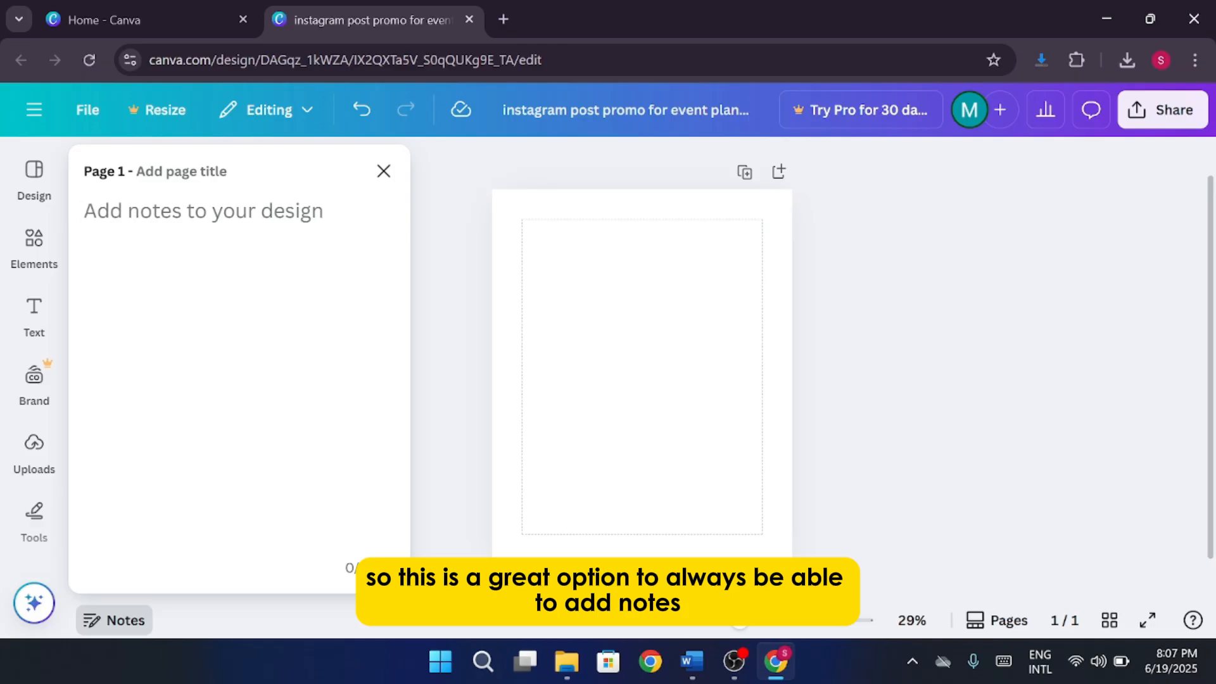
left_click(384, 172)
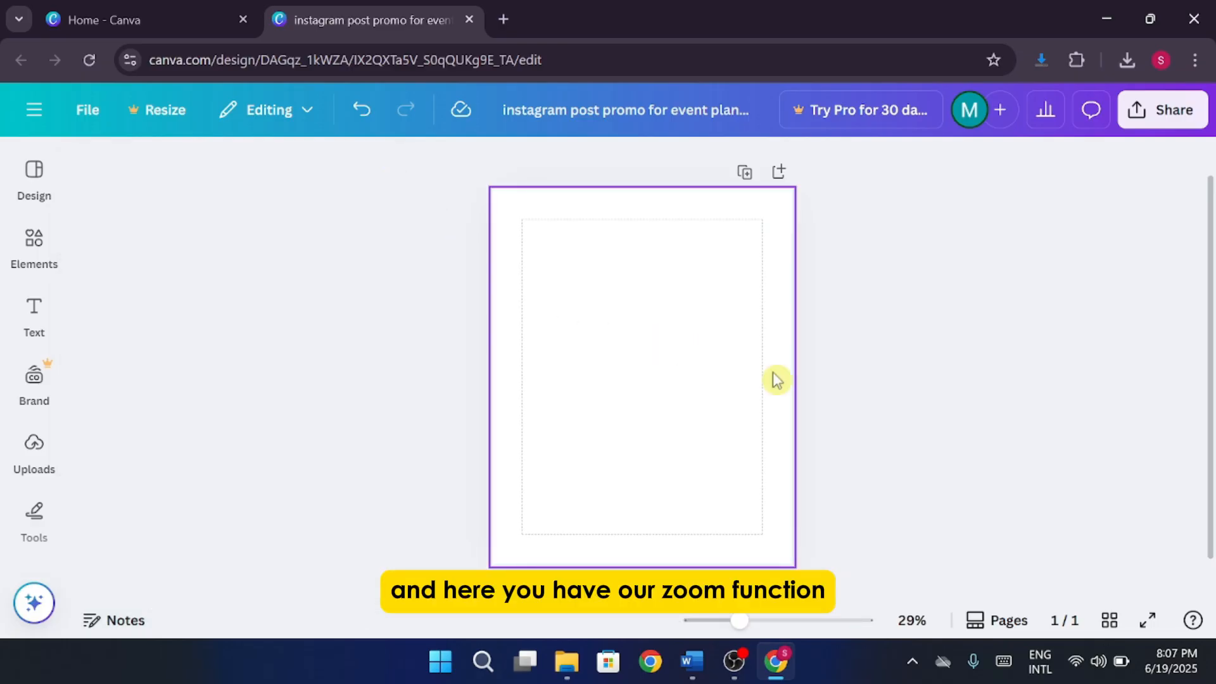
mouse_move(739, 624)
left_mouse_down()
mouse_move(809, 636)
mouse_move(742, 637)
left_mouse_up()
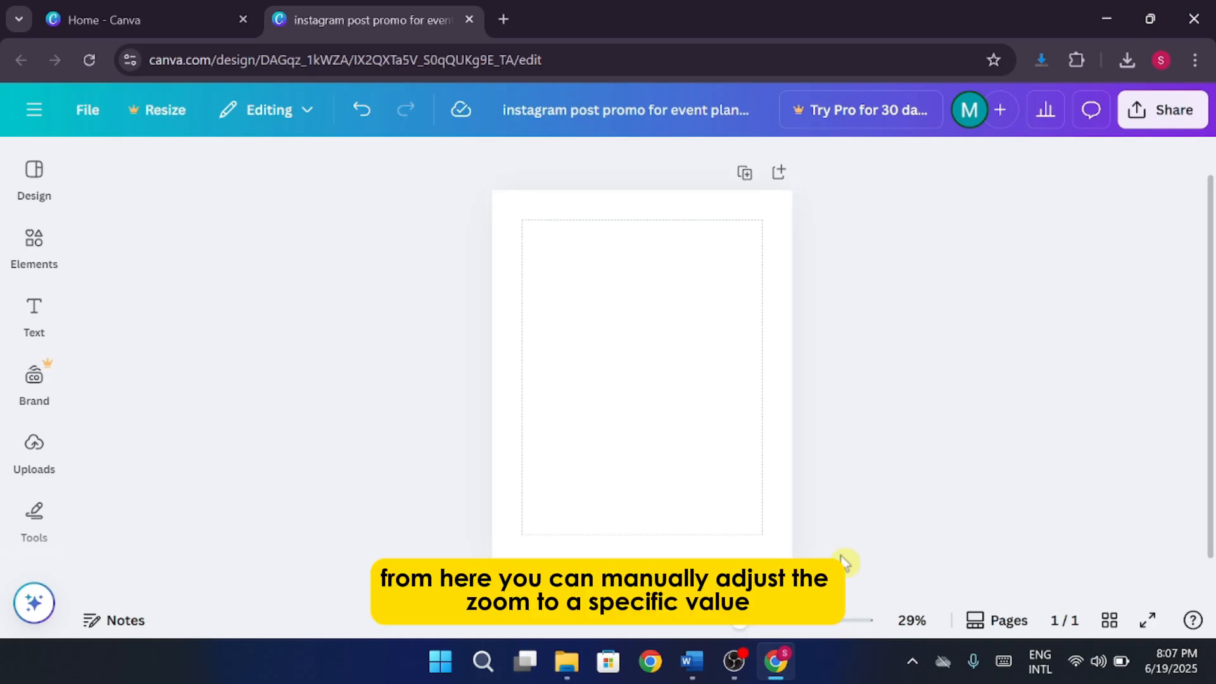
Try the canvas zoom presets by setting the zoom to 100%, 125% and 50% in turn
left_click(916, 627)
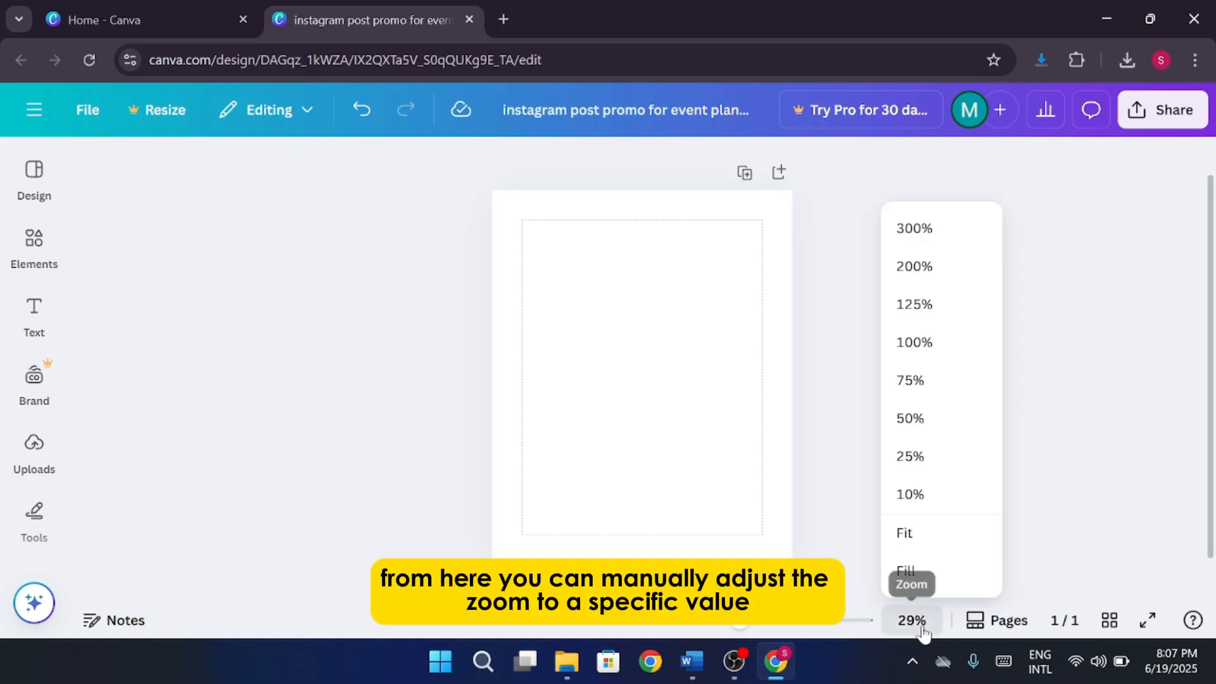
left_click(943, 359)
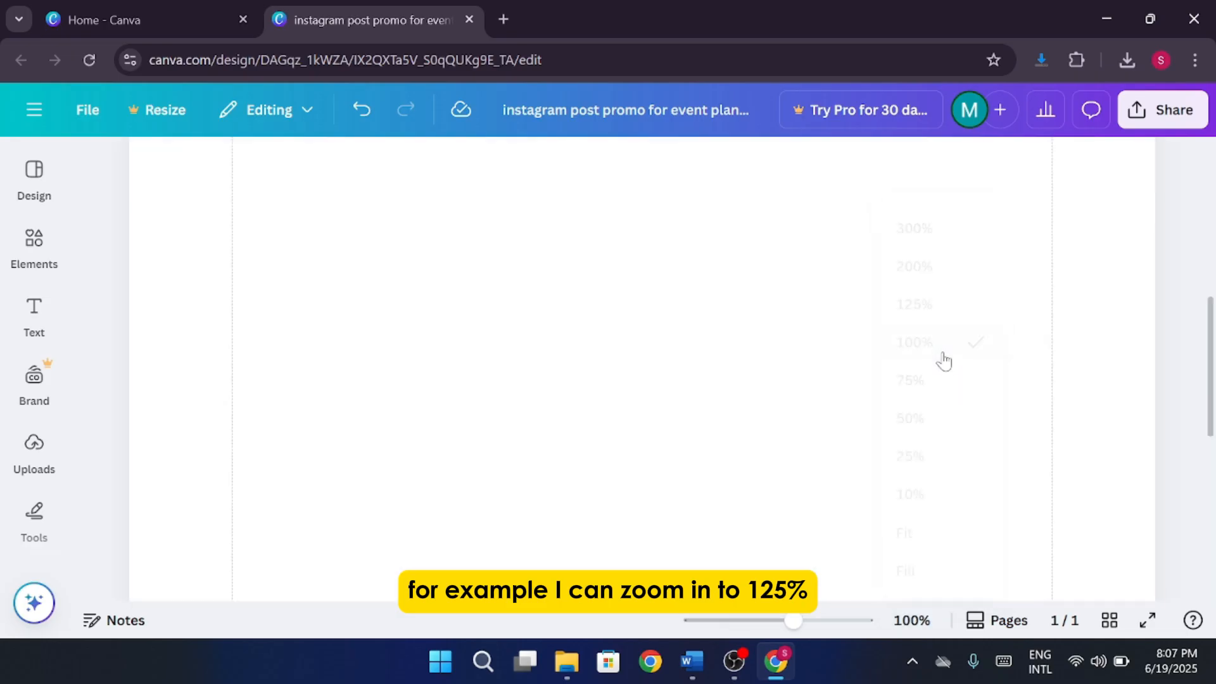
left_click(915, 621)
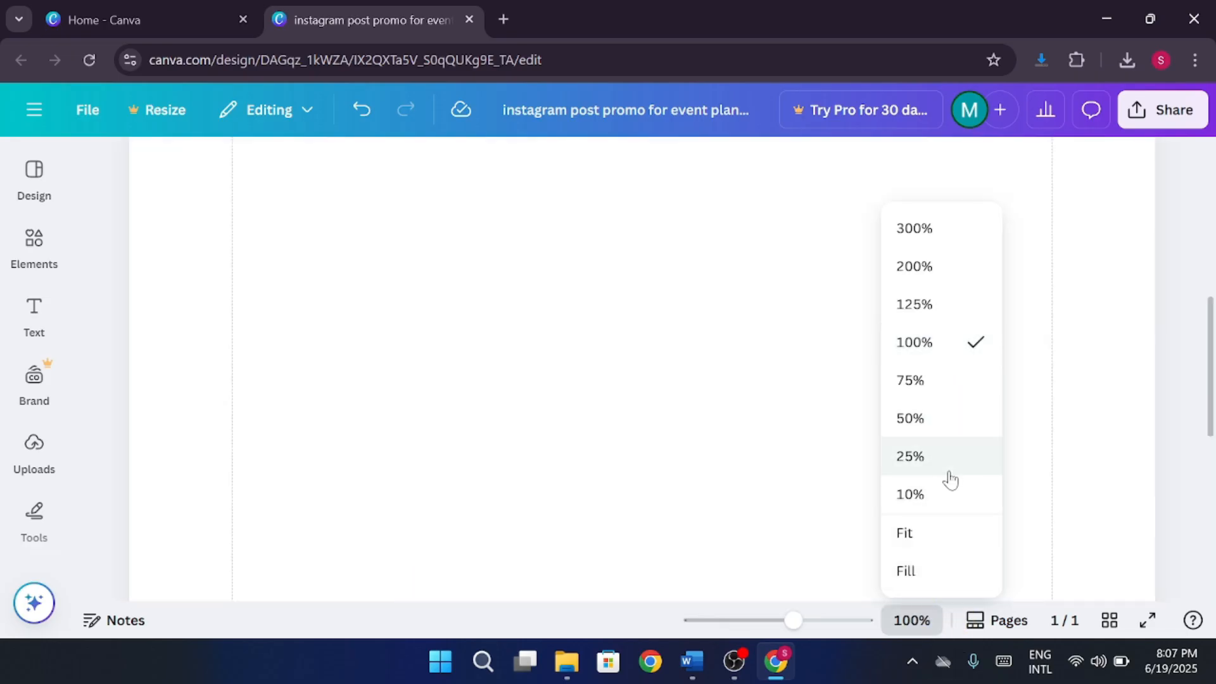
left_click(952, 305)
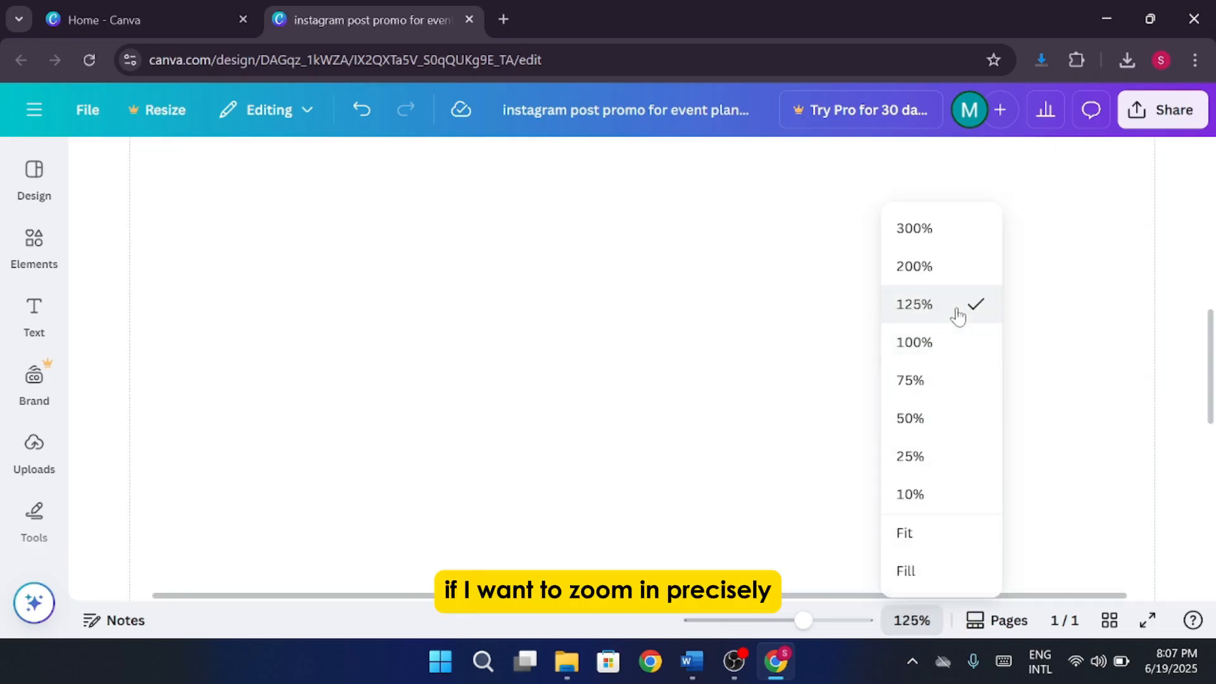
left_click(915, 621)
left_click(959, 419)
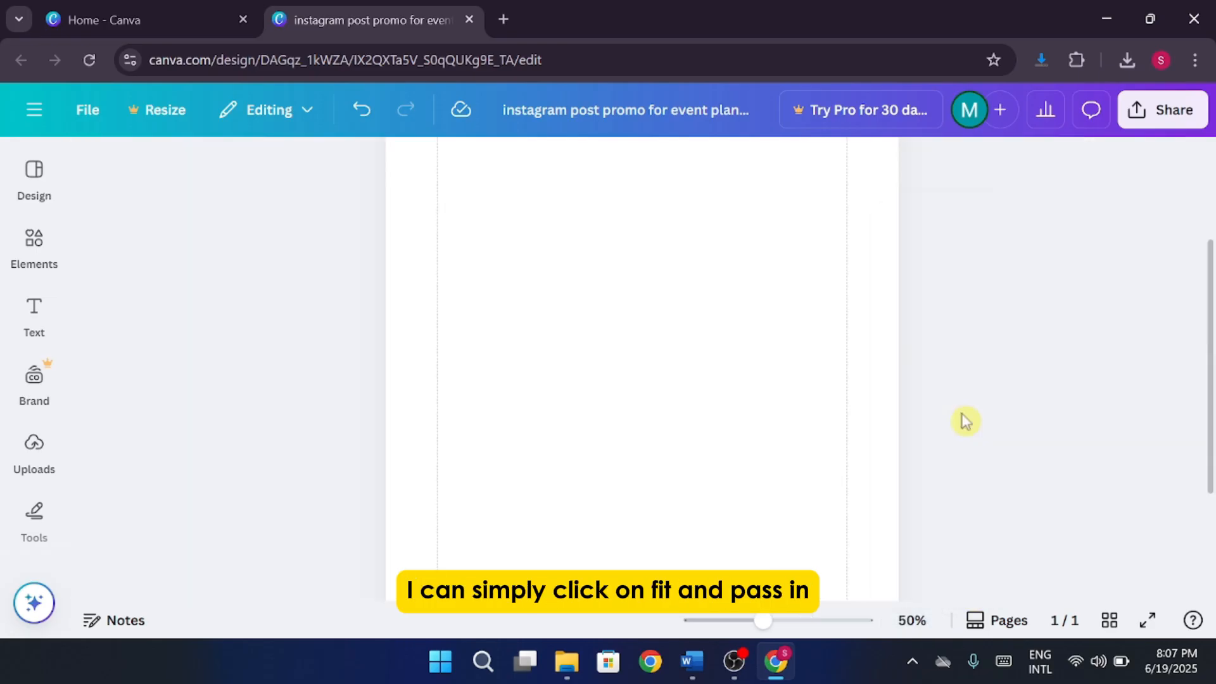
View the zoom presets once more and zoom the canvas freely in and out, ending at 30%
left_click(917, 621)
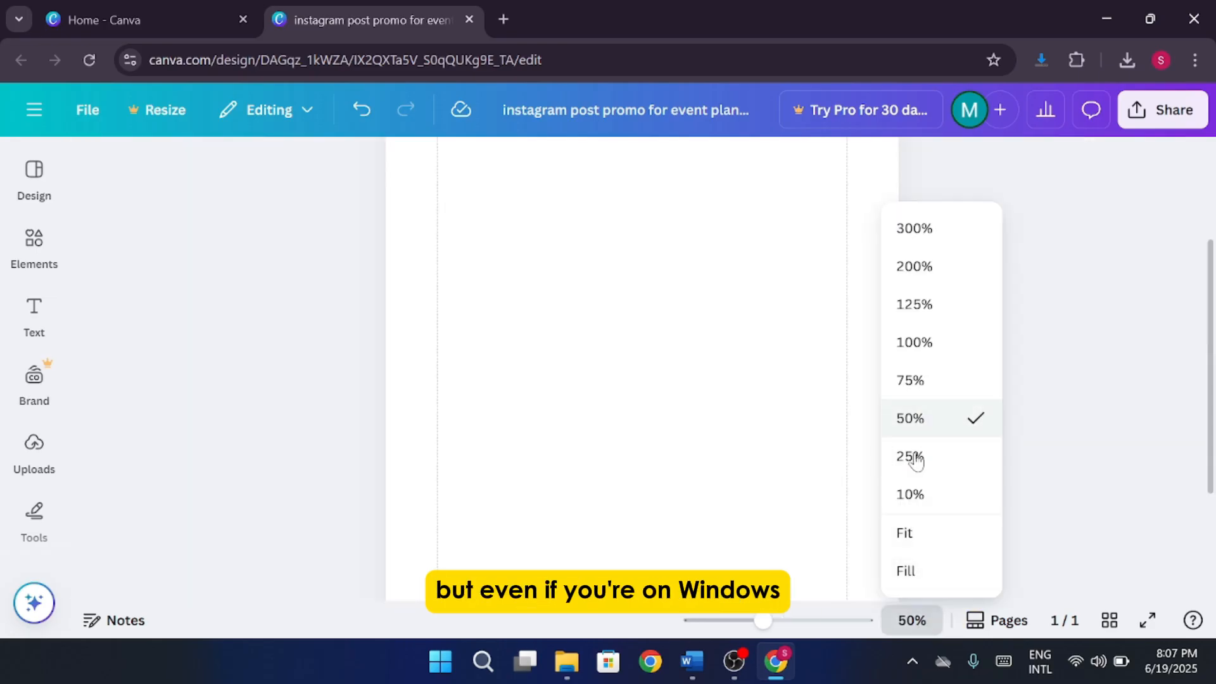
left_click_drag(766, 621, 750, 629)
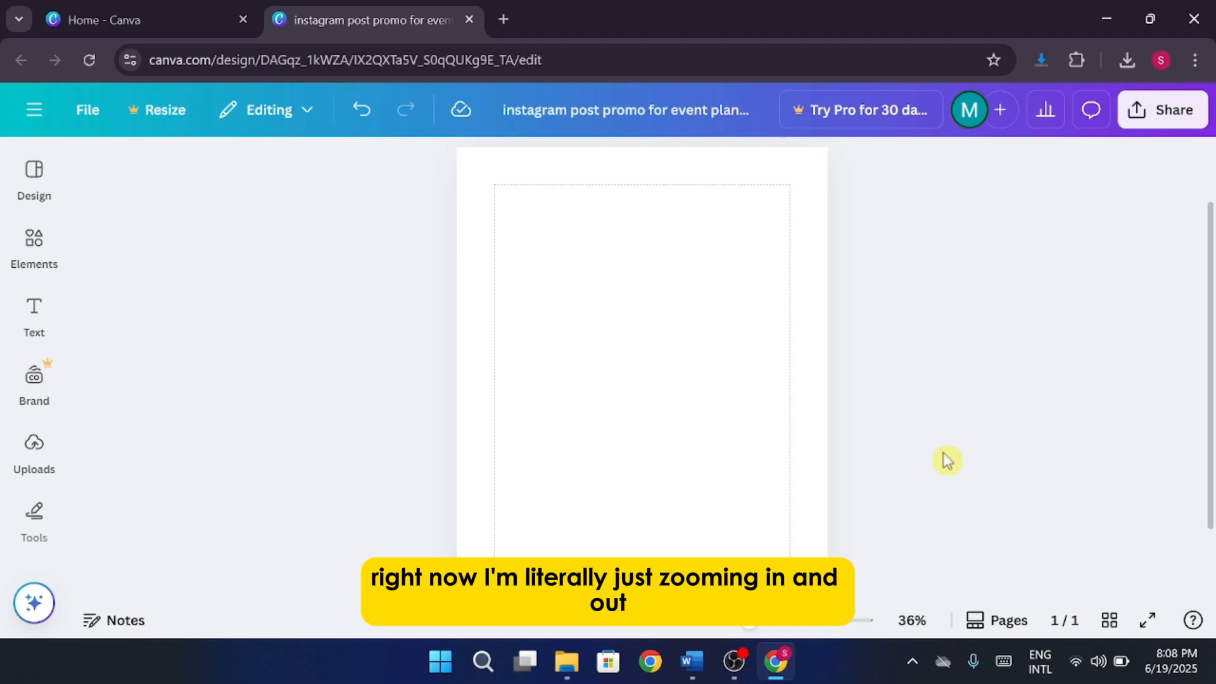
scroll(946, 460, "up", 1)
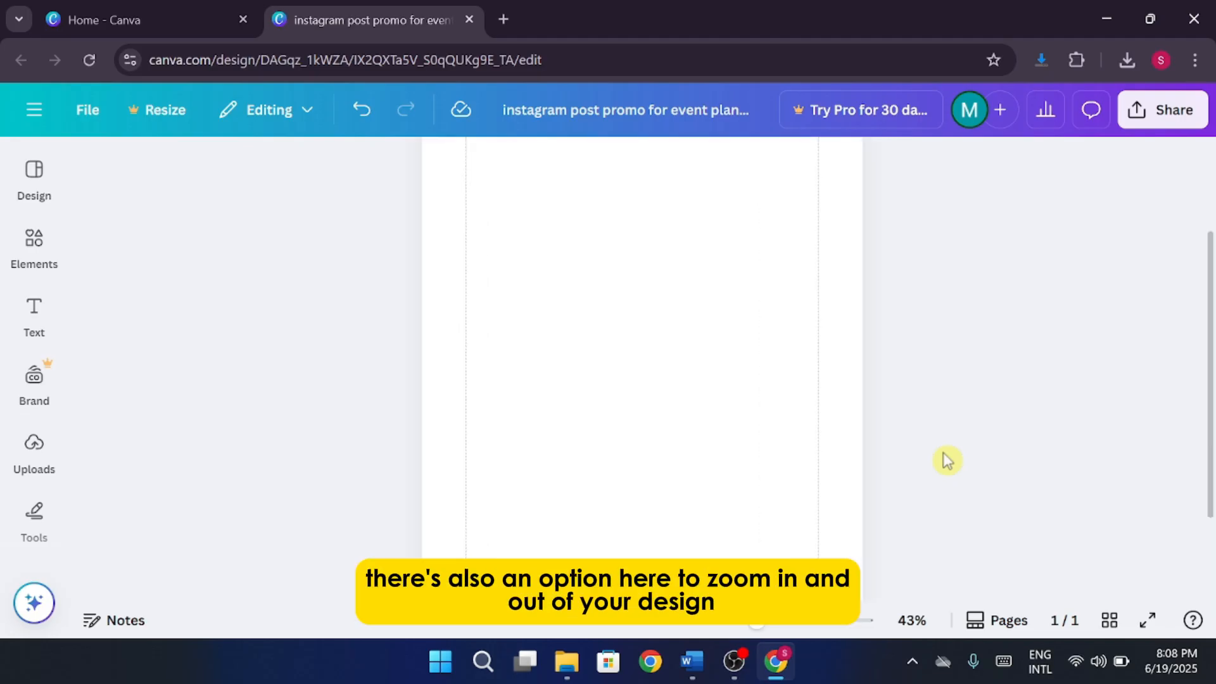
scroll(947, 461, "down", 2)
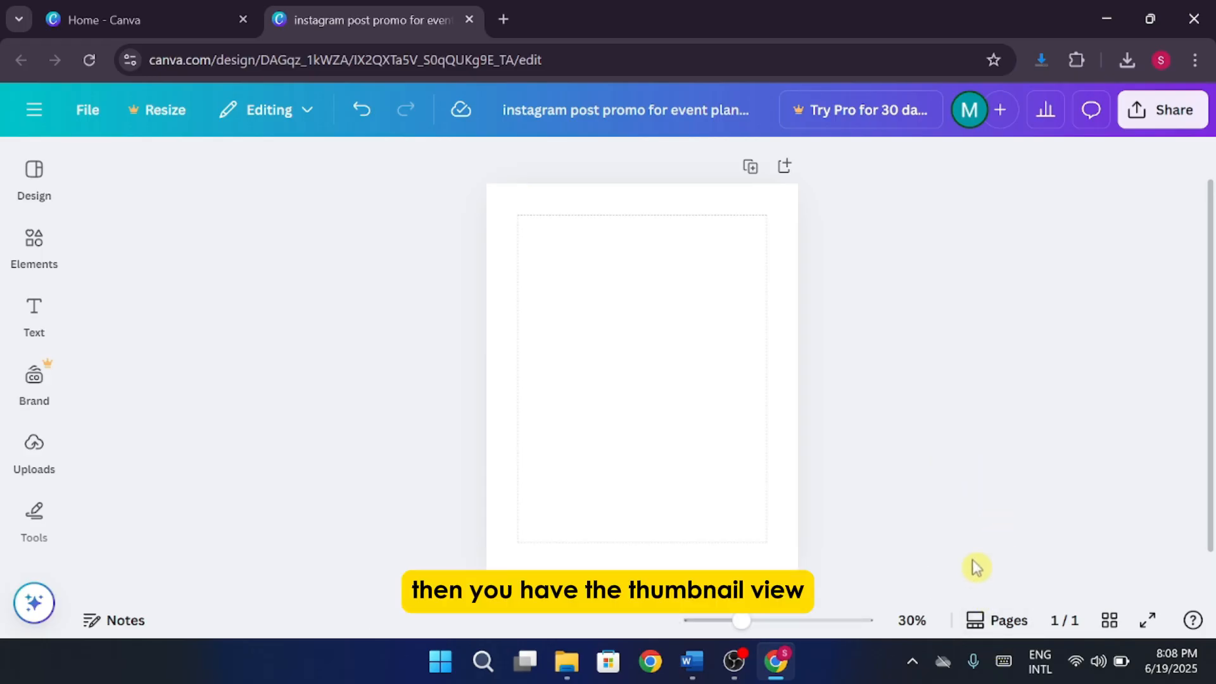
Add a second blank page from the page thumbnail view and return to the scroll view
left_click(999, 620)
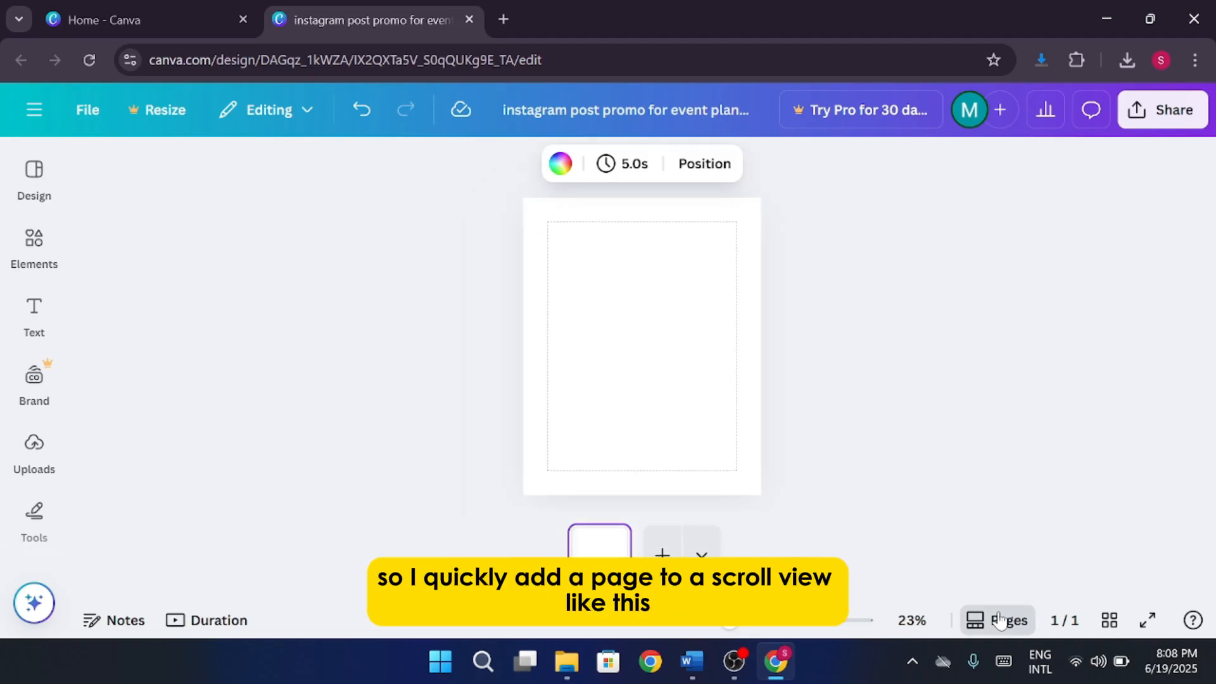
left_click(662, 548)
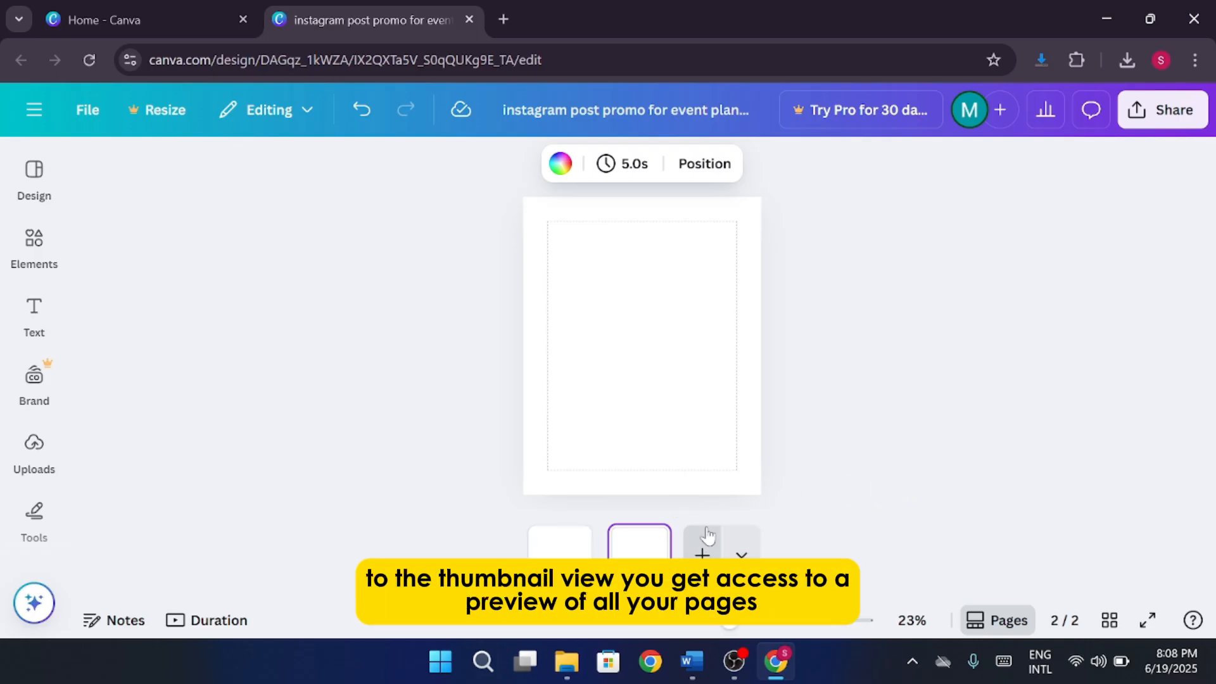
left_click(999, 620)
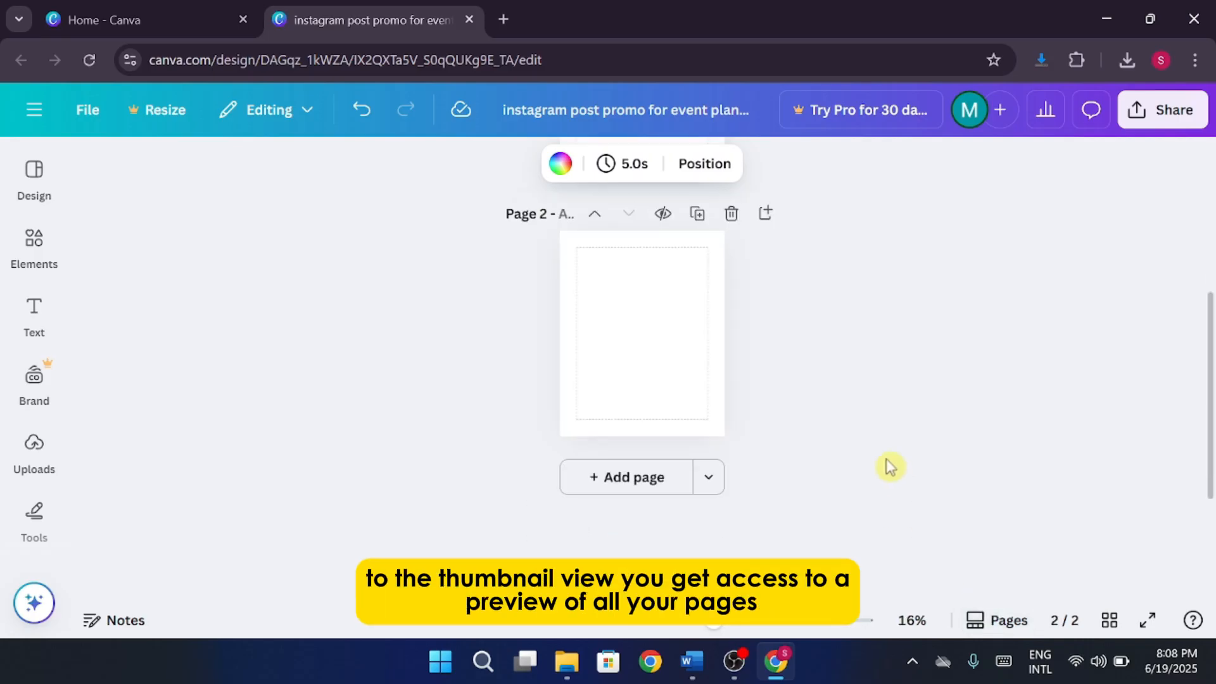
Switch back and forth between the thumbnail and scroll views to compare how the two pages are presented
left_click(1013, 628)
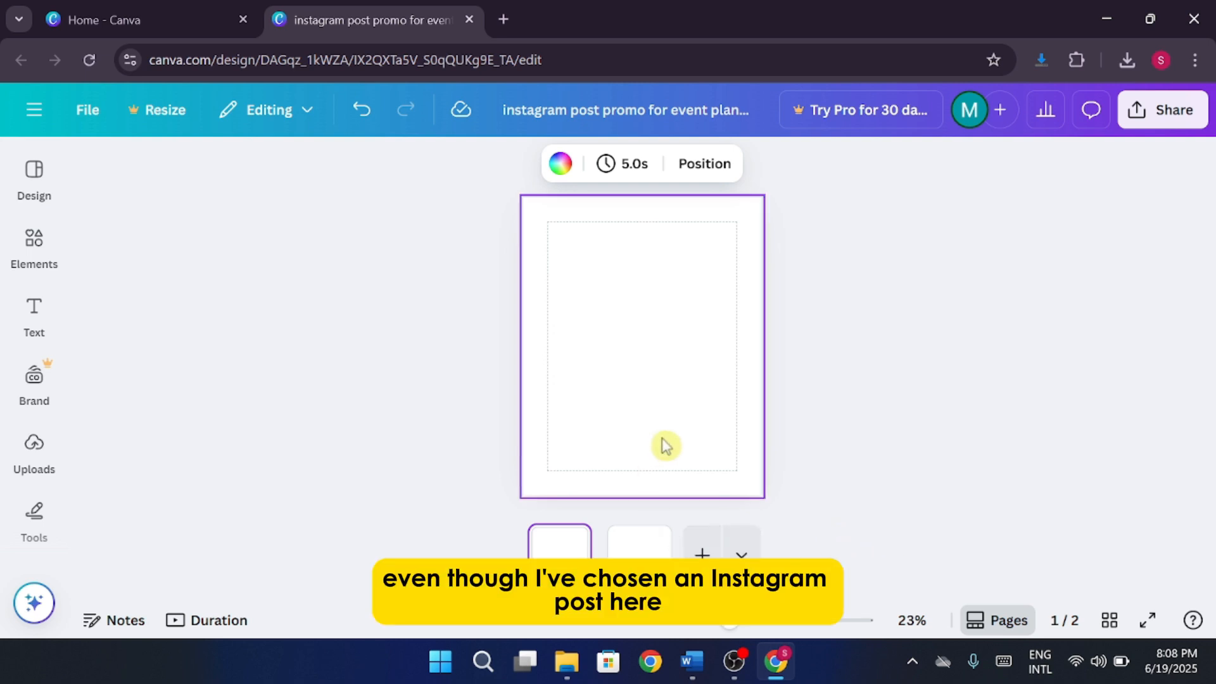
left_click(998, 620)
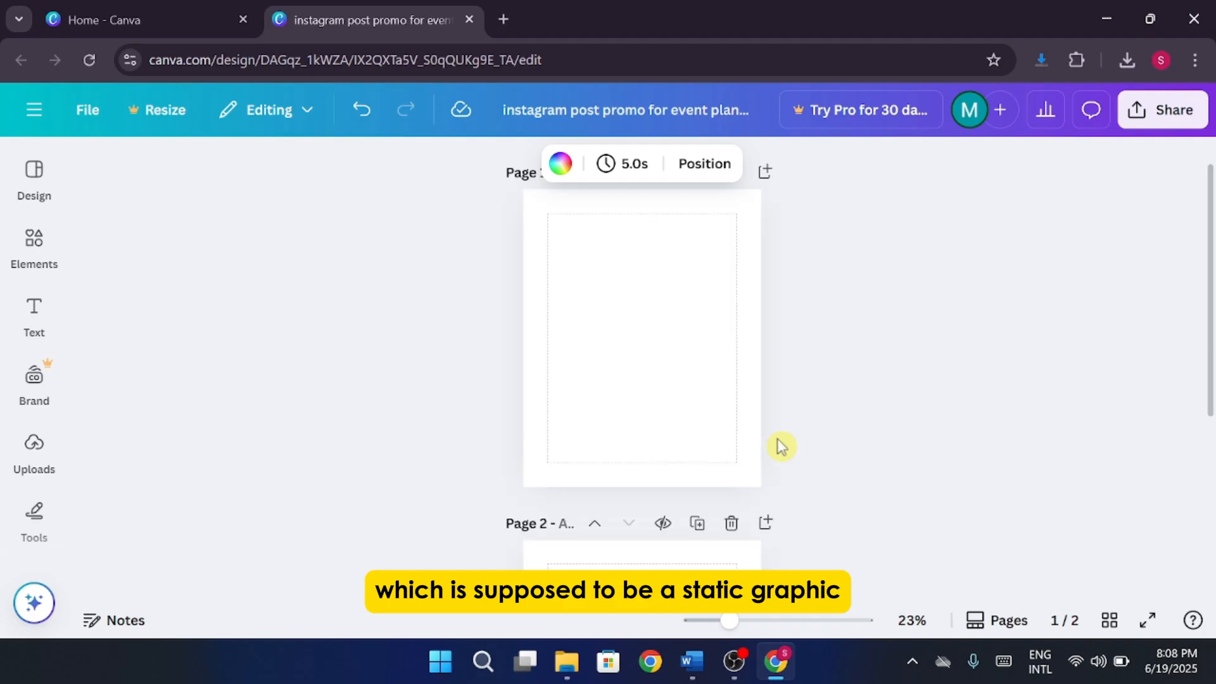
scroll(781, 445, "down", 4)
scroll(781, 446, "up", 5)
scroll(781, 445, "down", 4)
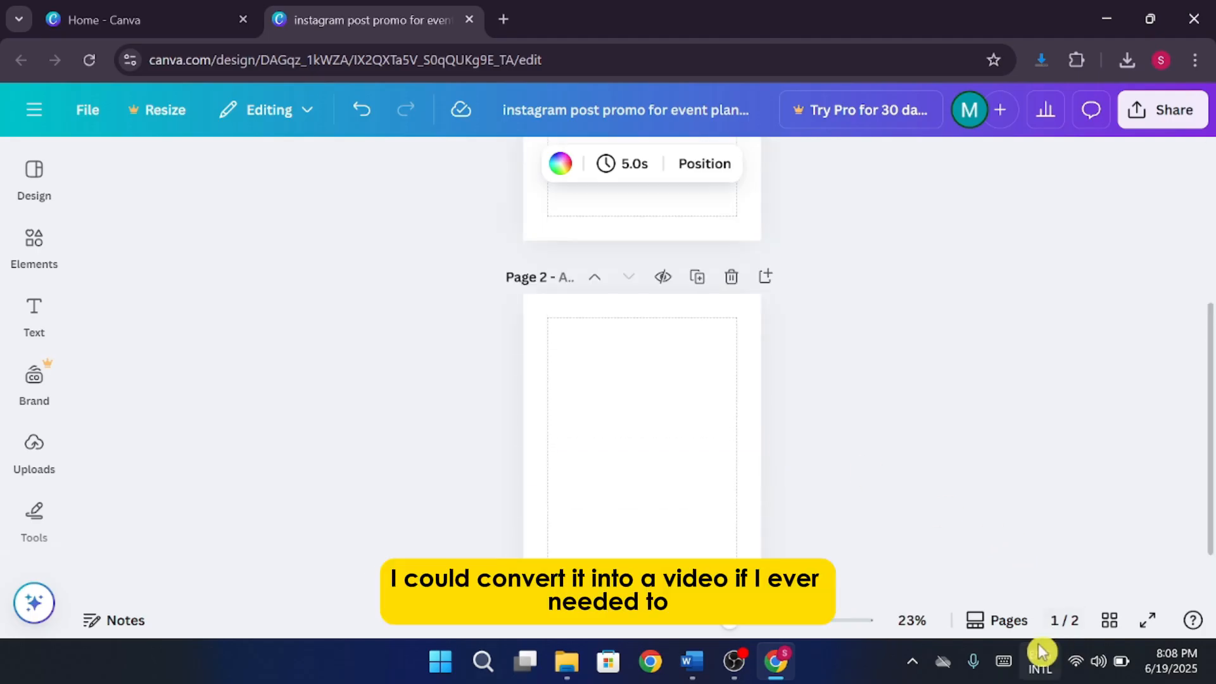
left_click(1015, 629)
scroll(801, 440, "down", 2)
scroll(809, 440, "up", 2)
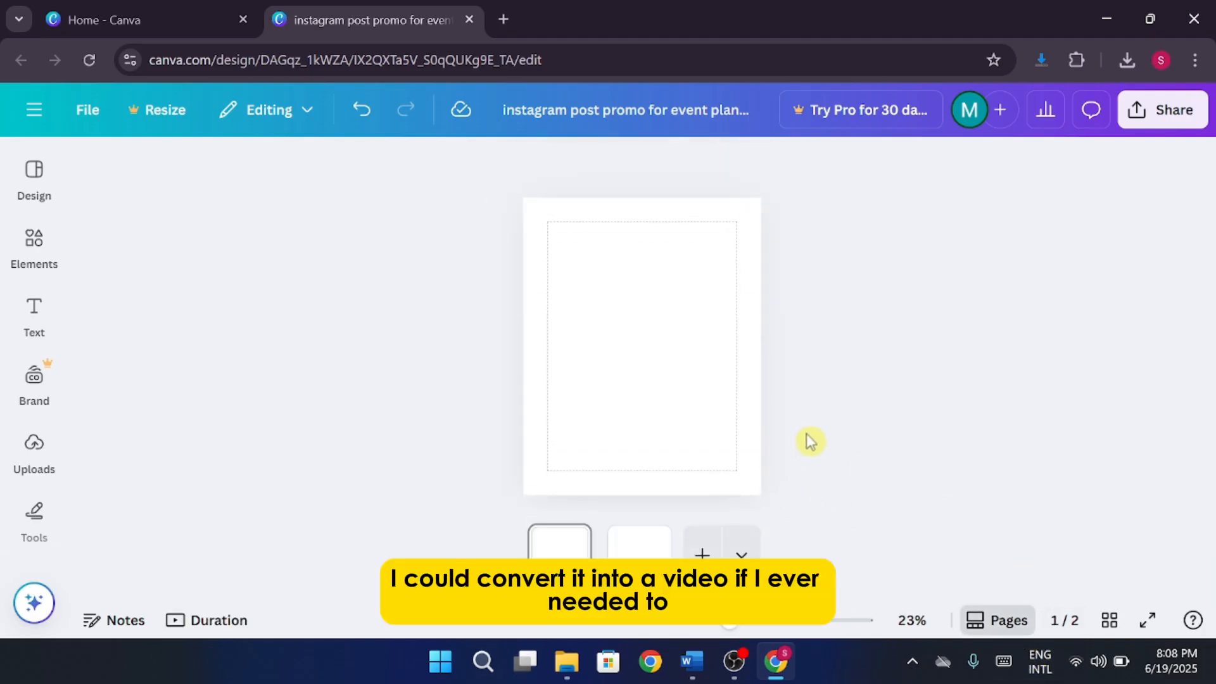
left_click(996, 618)
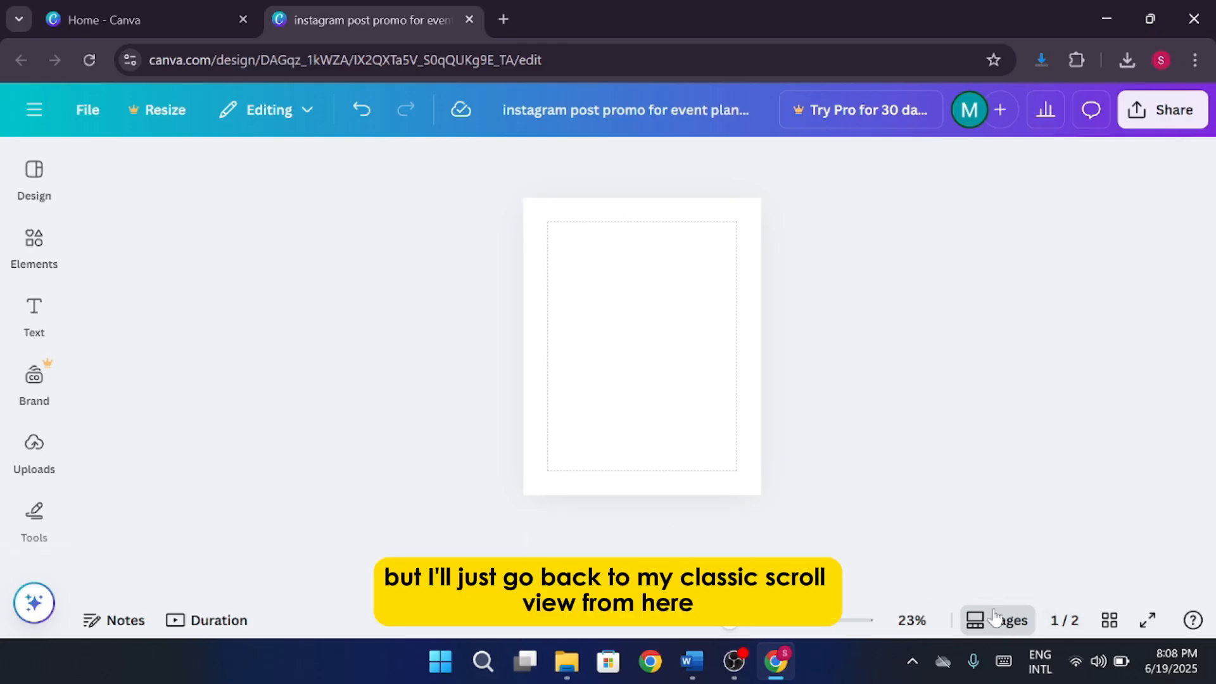
Delete the blank second page from the design
scroll(887, 504, "down", 4)
left_click(678, 517)
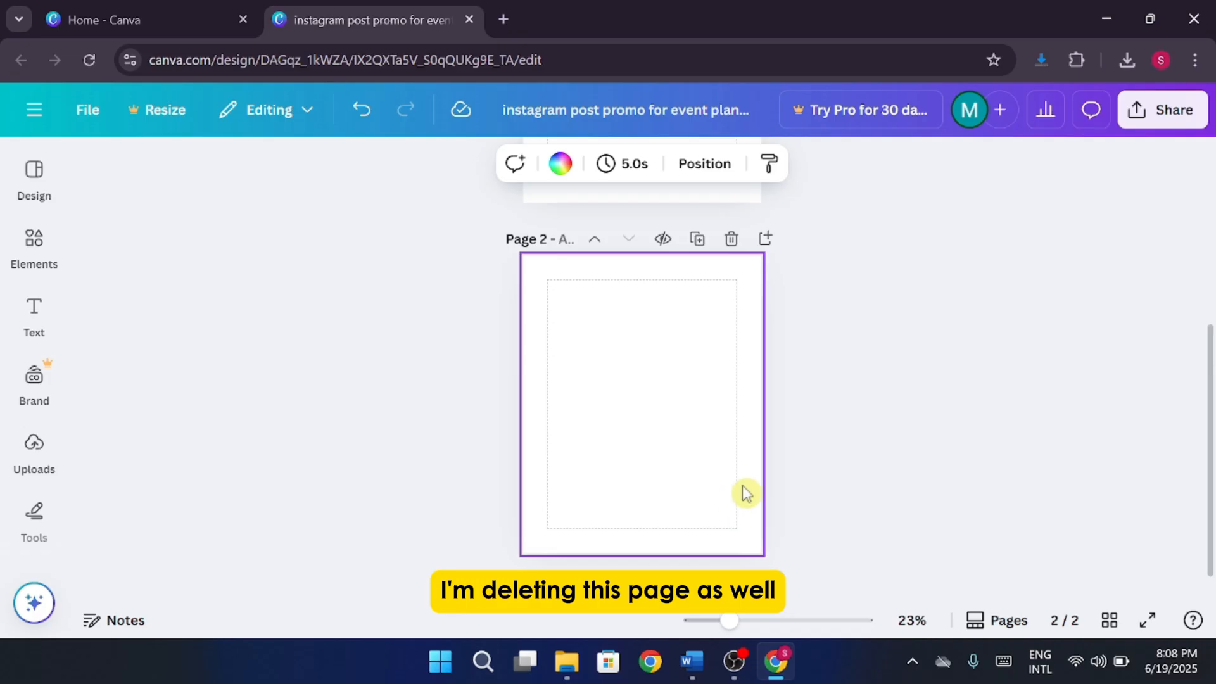
left_click(732, 240)
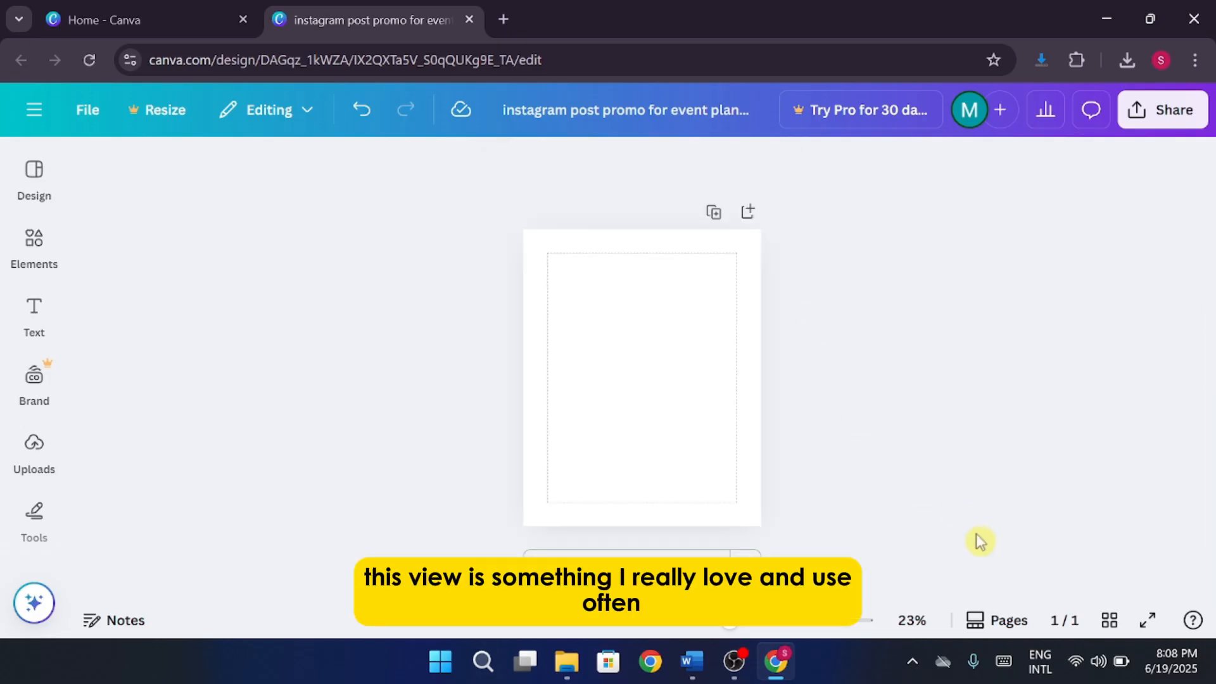
View the design's pages in grid view, preview the design in full screen, and return to the editor
left_click(1109, 620)
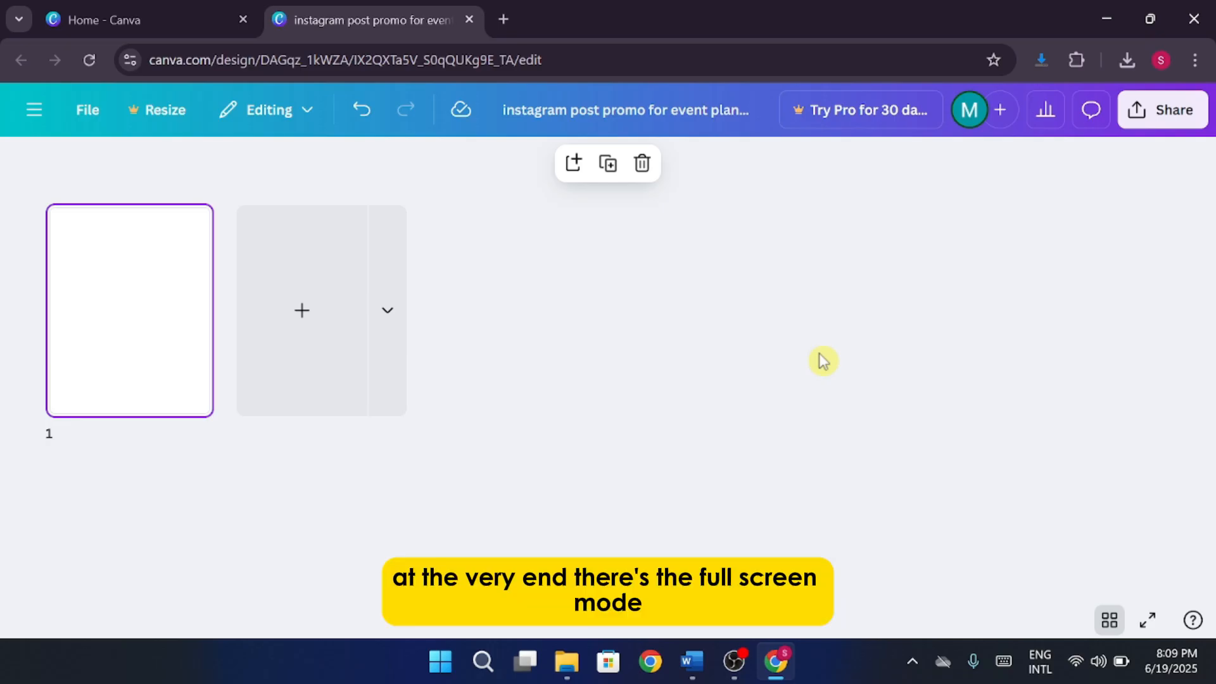
left_click(1120, 633)
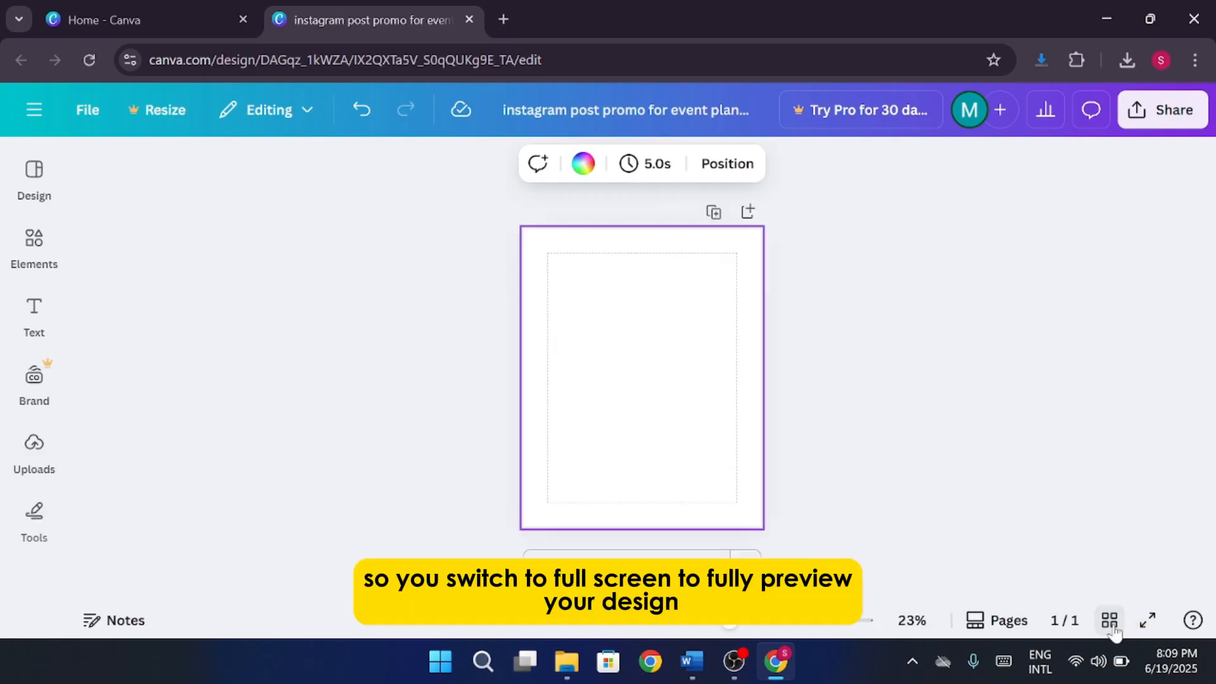
left_click(1152, 622)
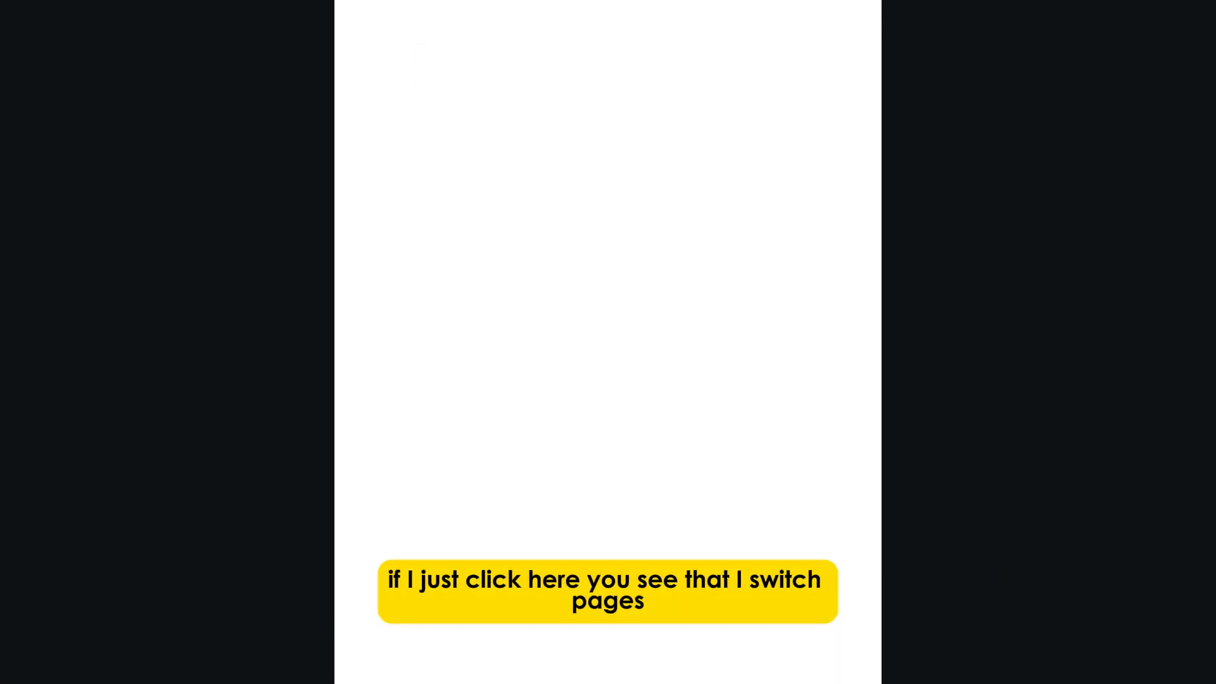
left_click(1062, 299)
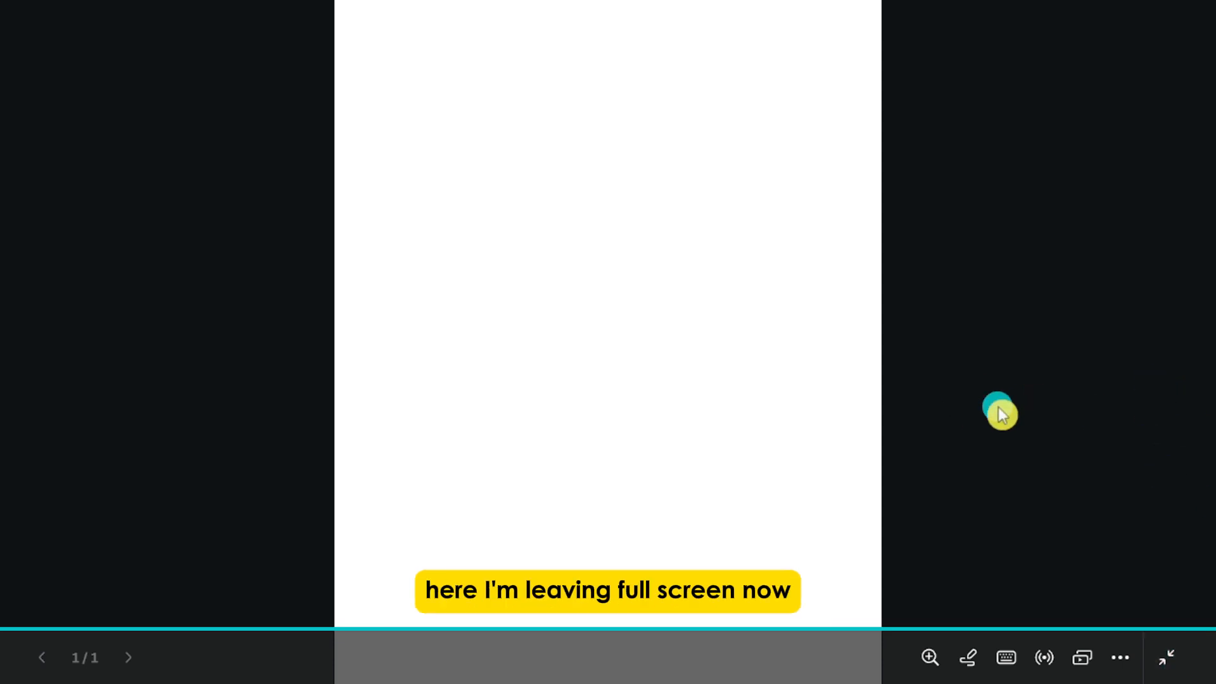
left_click(1167, 658)
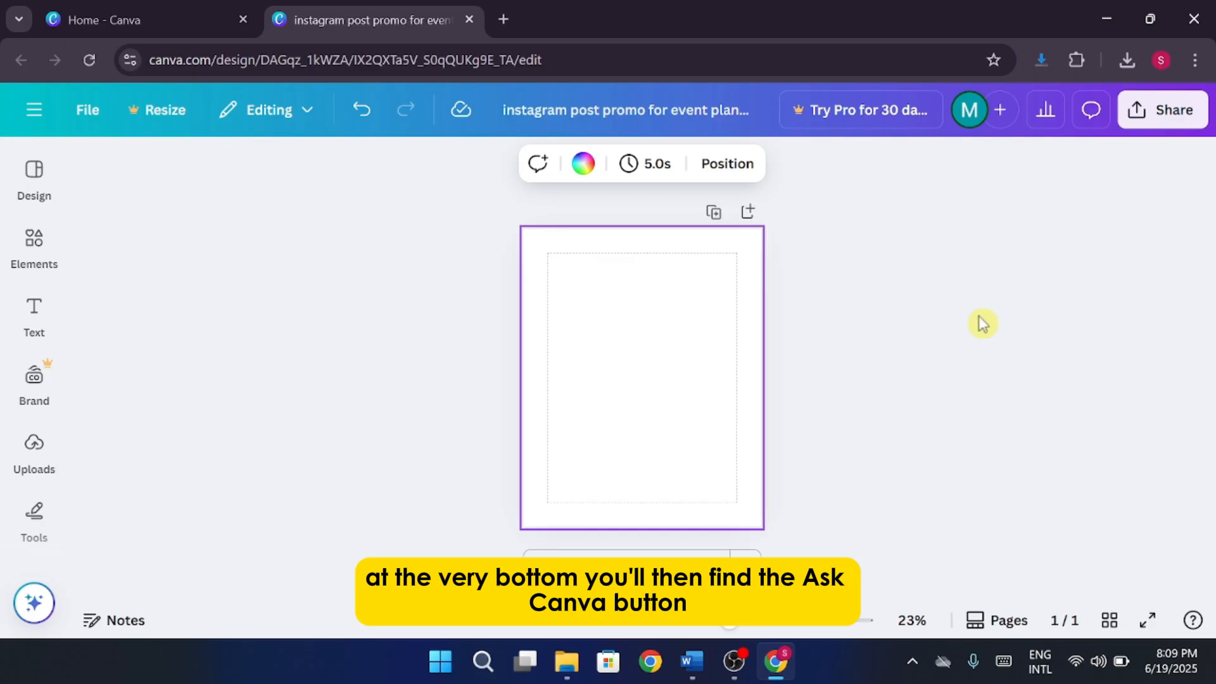
View the Canva help assistant and close it
left_click(1193, 620)
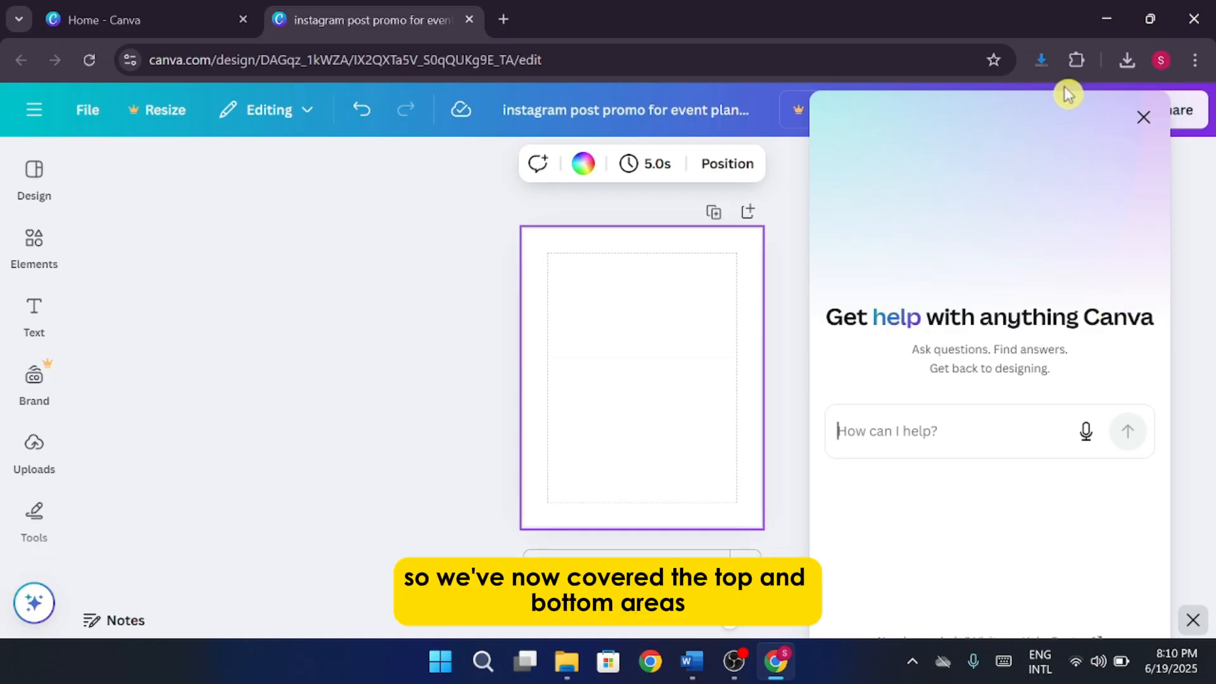
left_click(1144, 117)
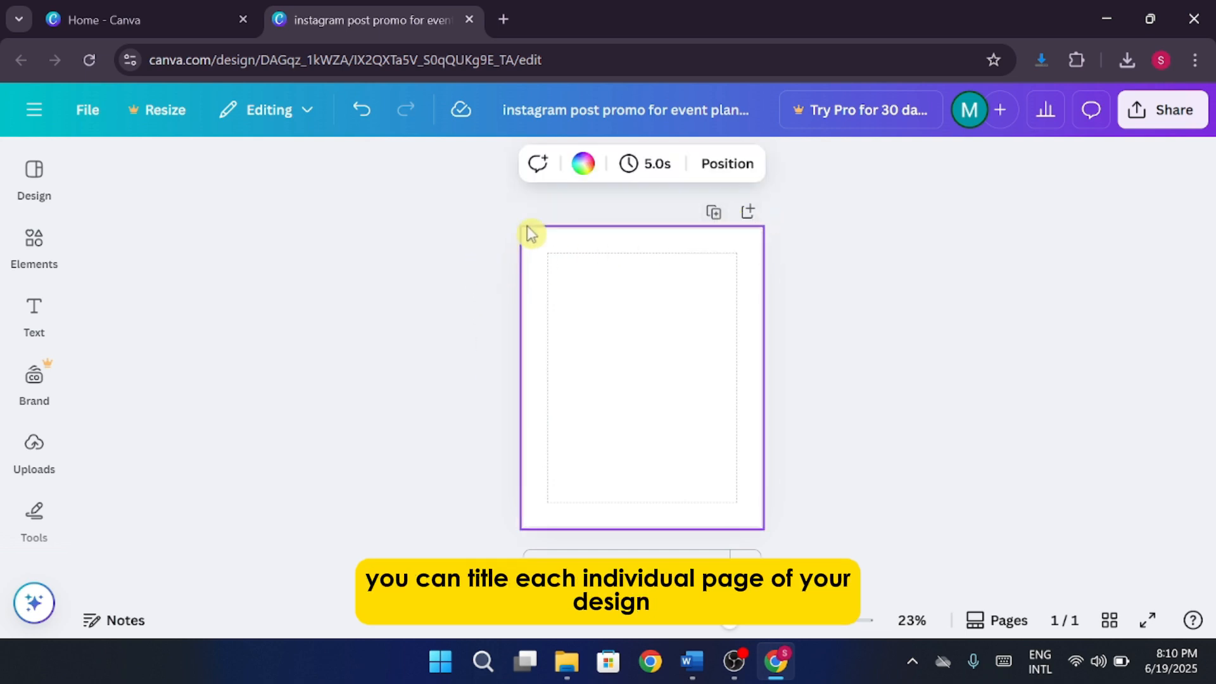
Add a second blank page to the design and title it "hey 2"
left_click_drag(730, 621, 743, 621)
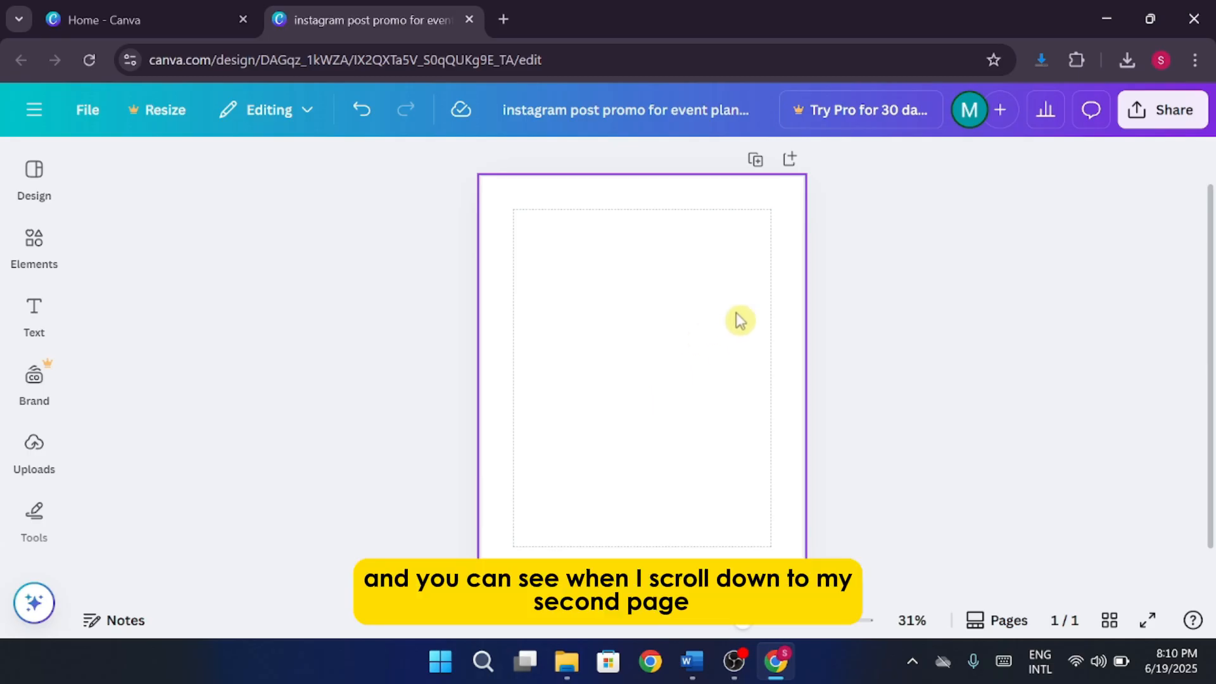
scroll(748, 326, "up", 1)
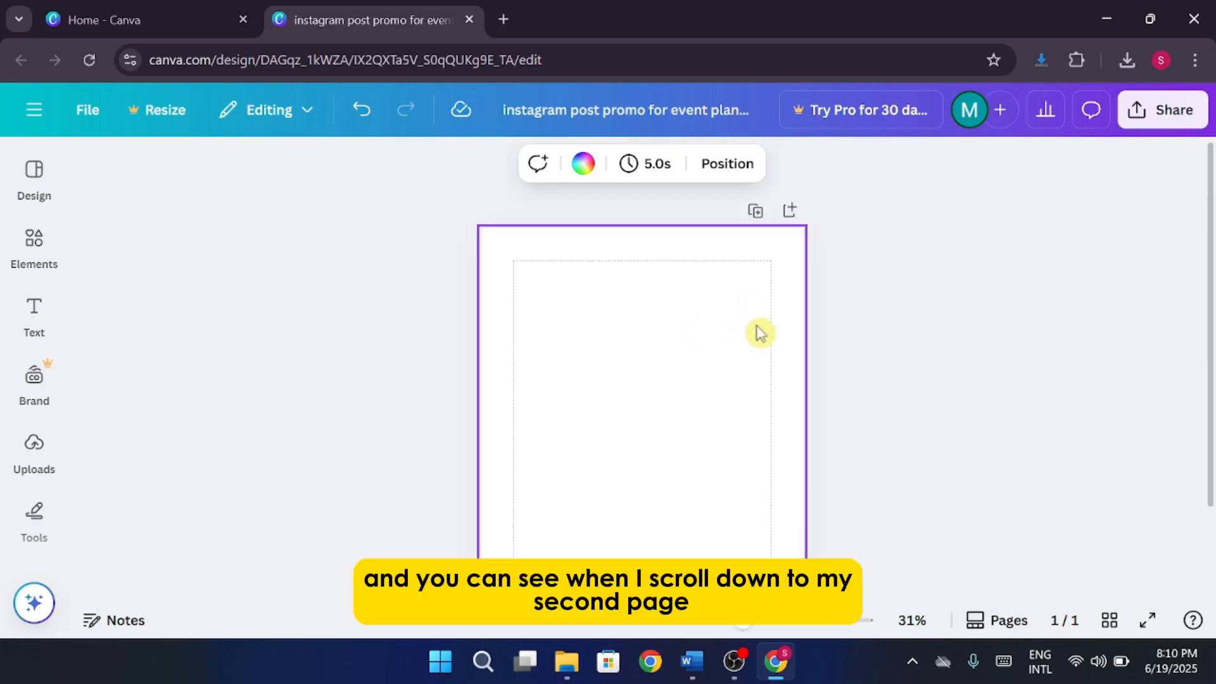
scroll(760, 334, "down", 2)
left_click(642, 566)
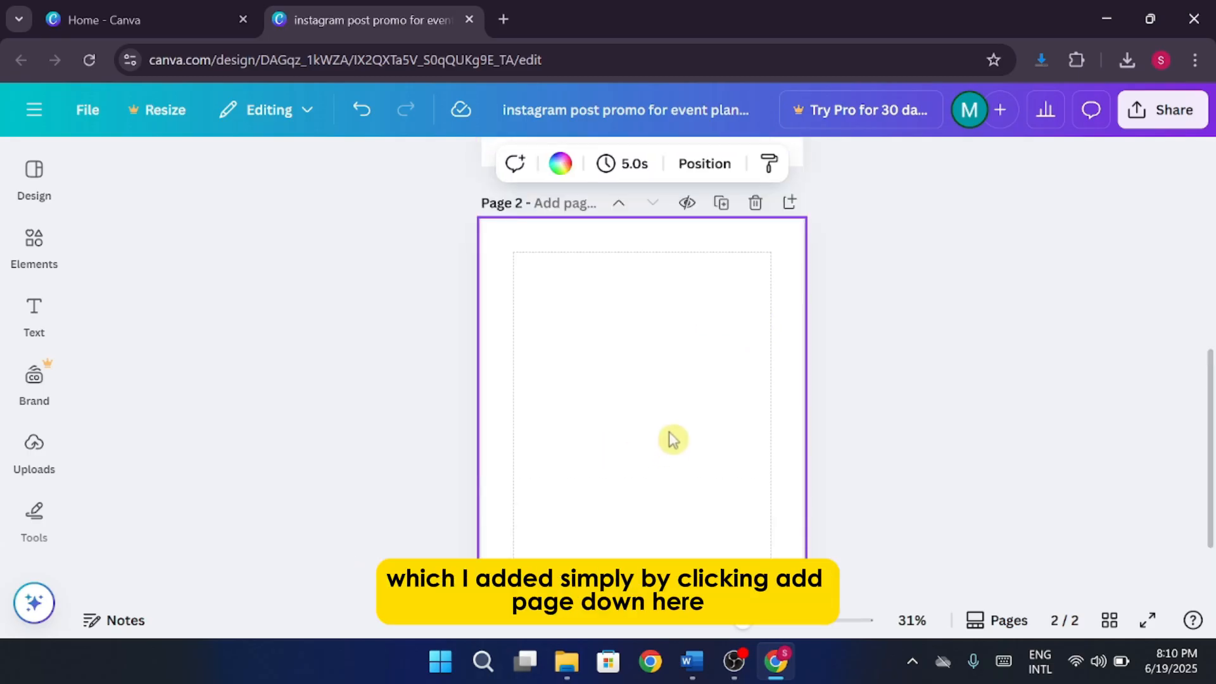
left_click(558, 203)
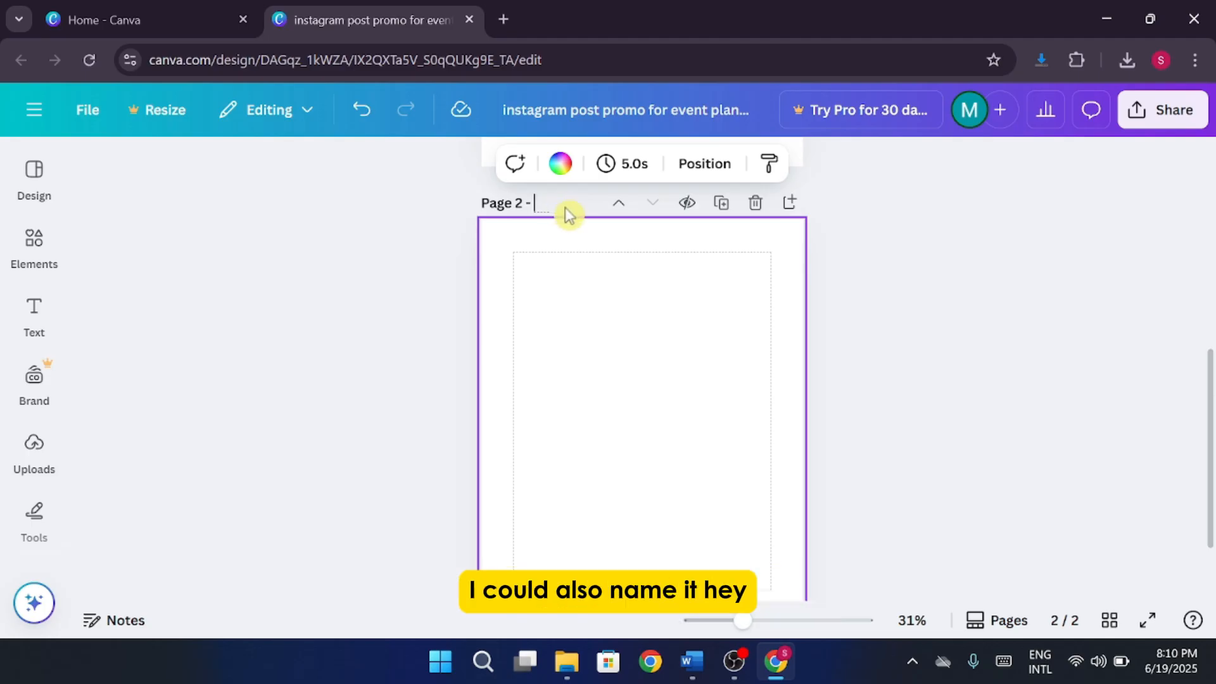
type("hey 2")
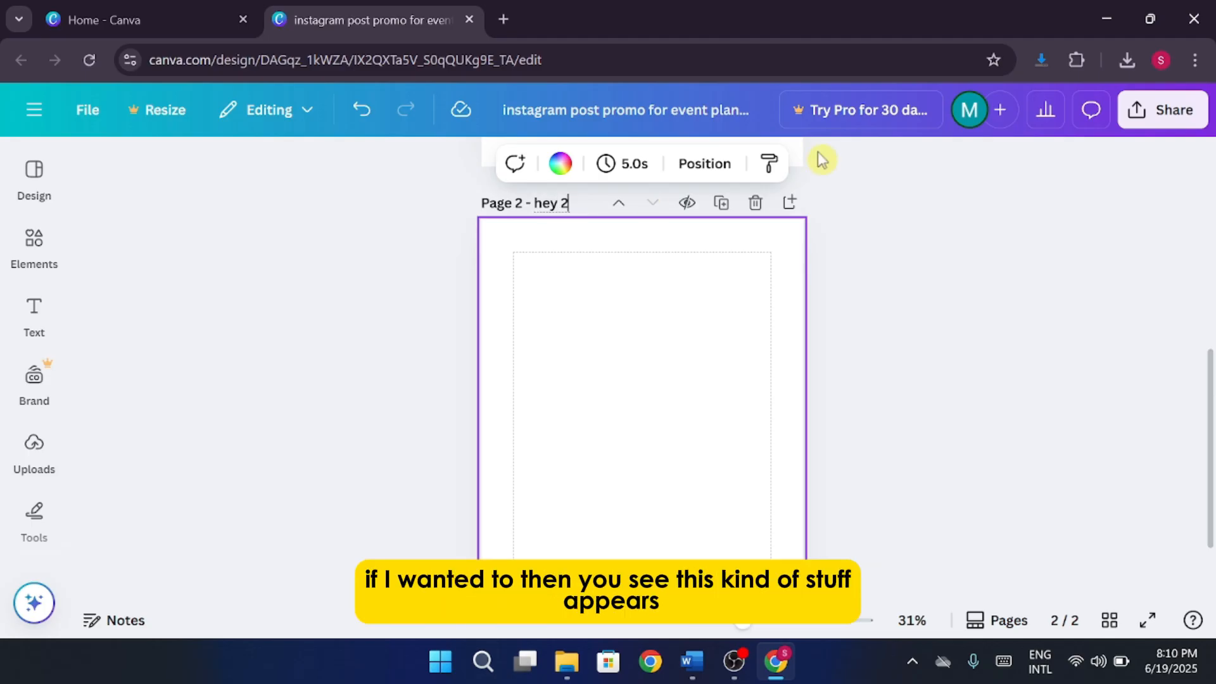
left_click(990, 295)
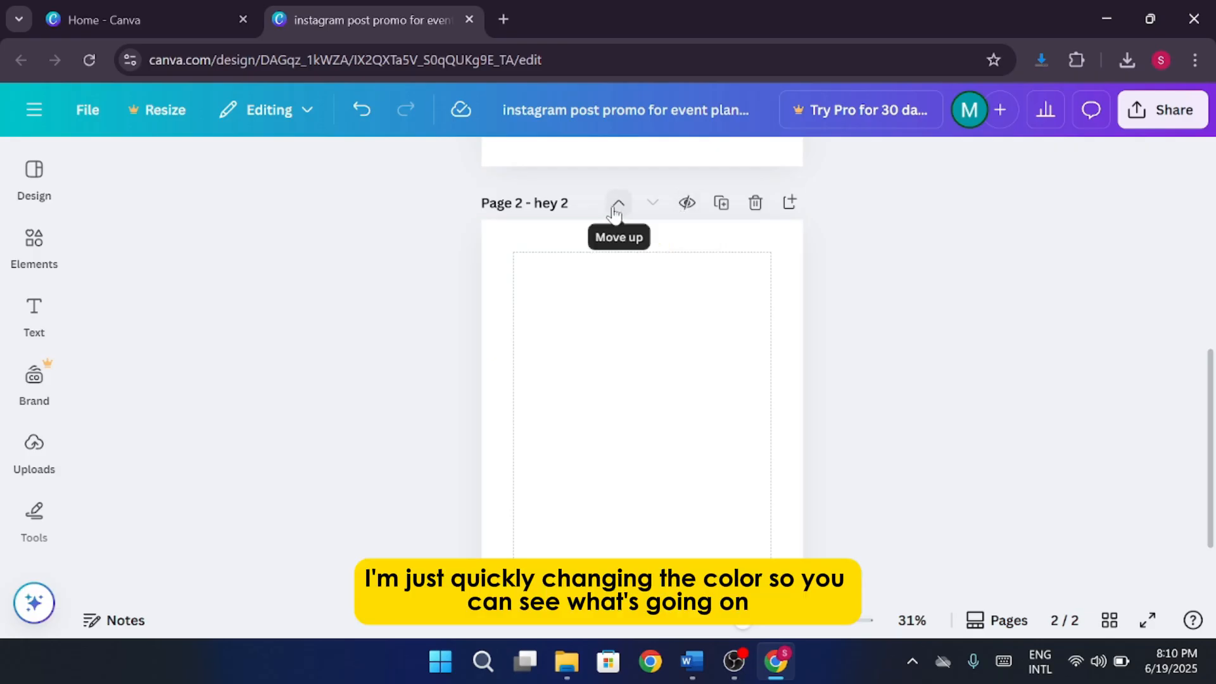
Give the "hey 2" page a solid red background and move it up to become the first page
left_click(570, 270)
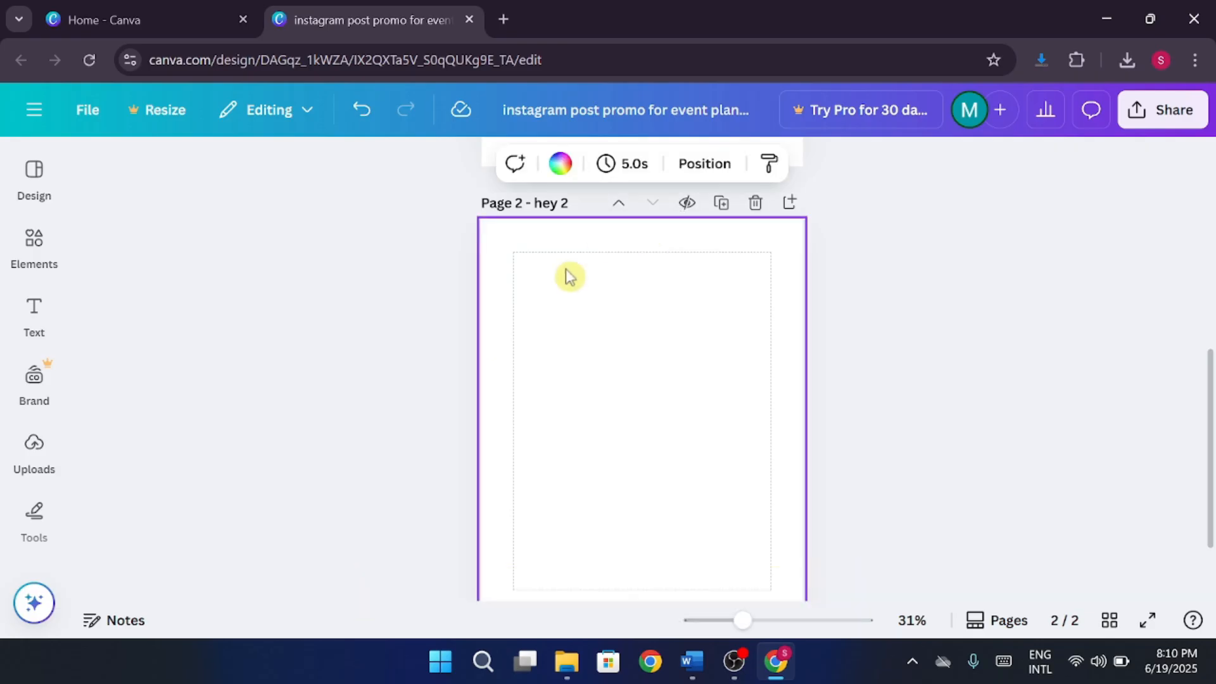
left_click(560, 163)
left_click(155, 590)
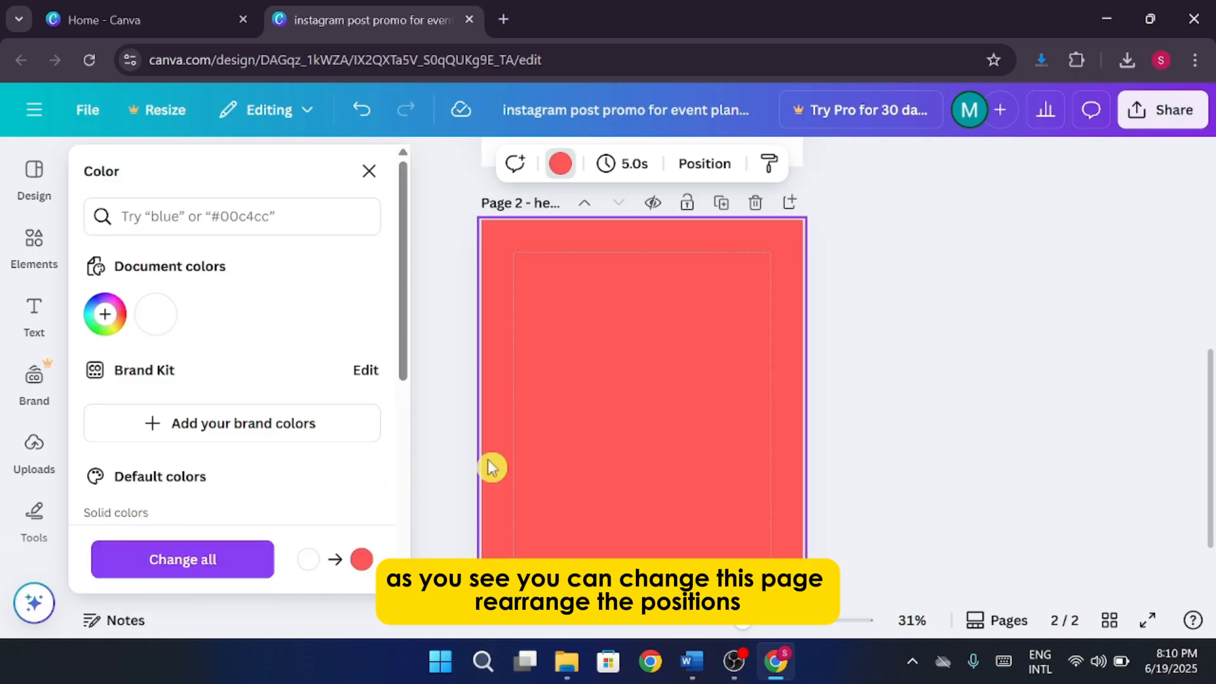
left_click(584, 202)
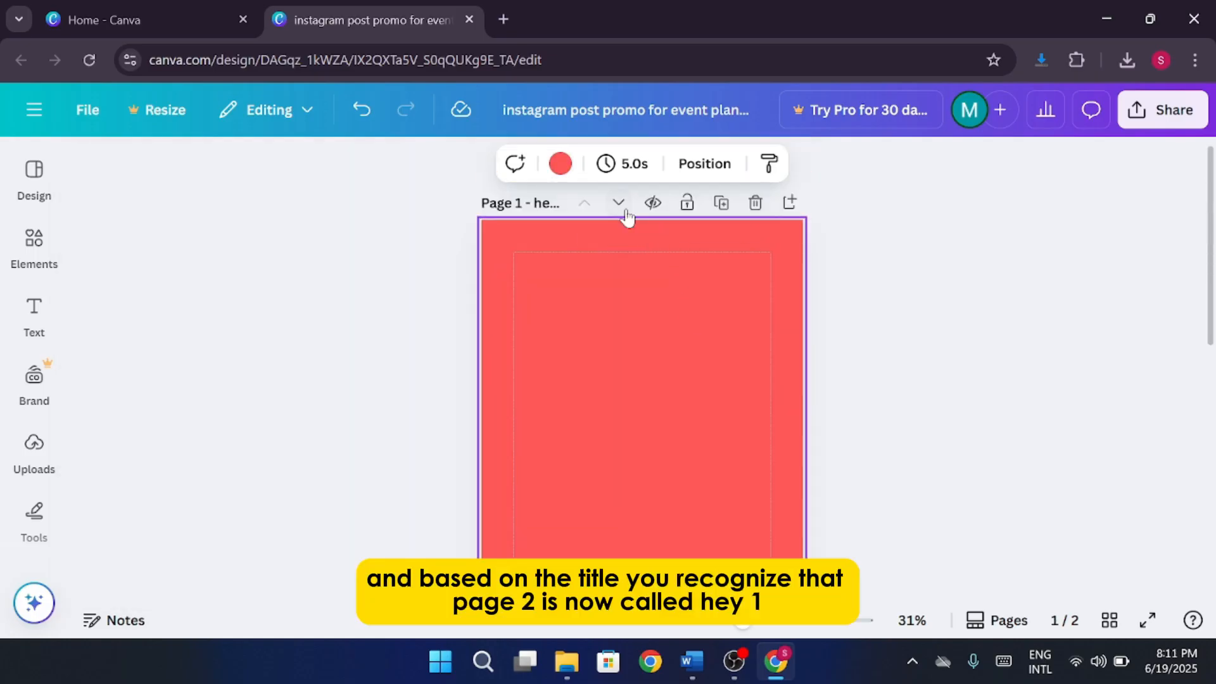
Hide the first page and unhide it, and lock the page and unlock it
left_click(663, 211)
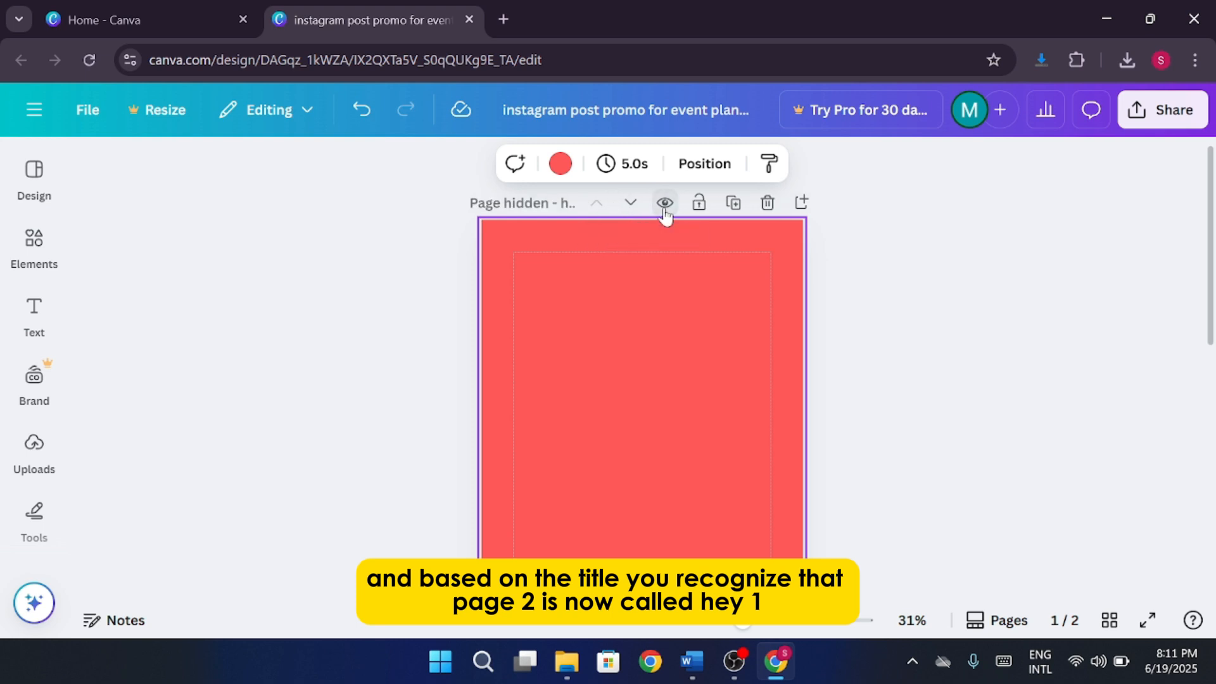
left_click(664, 210)
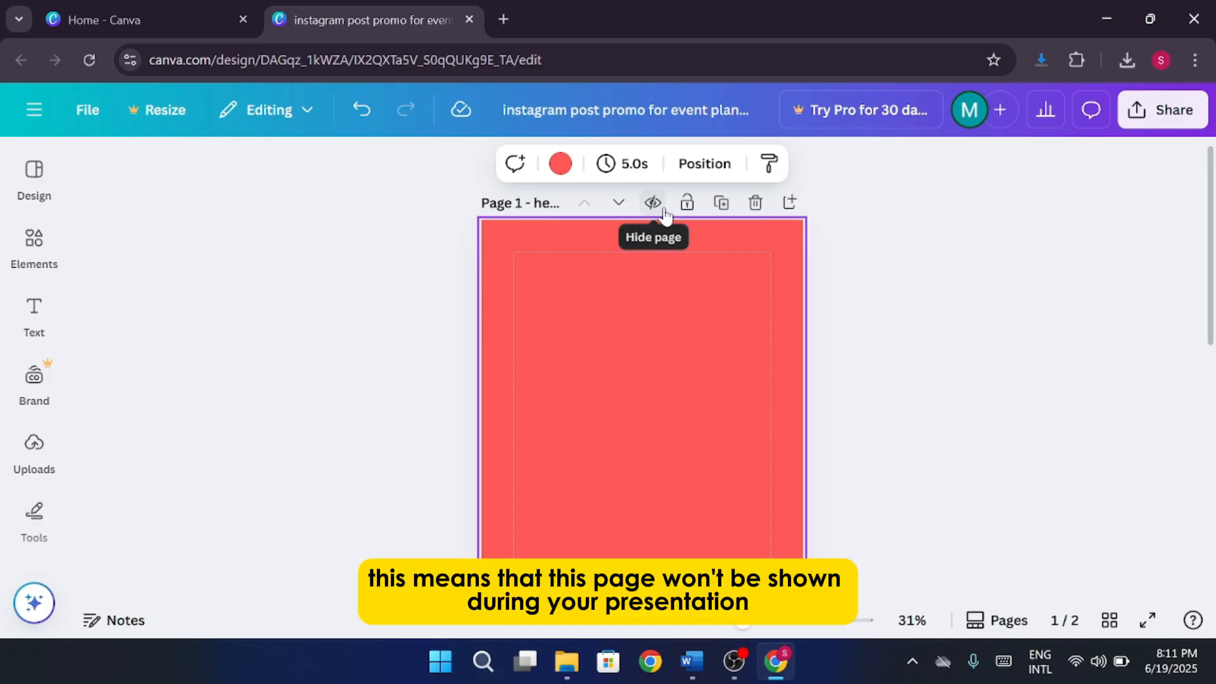
left_click(684, 212)
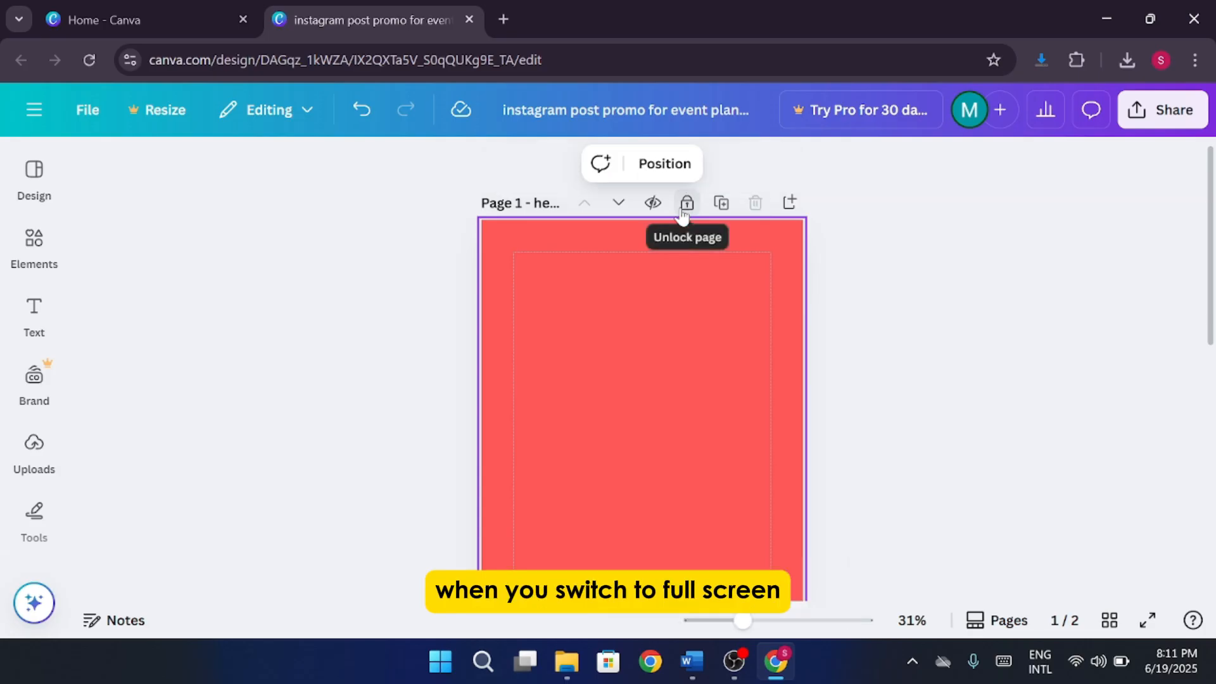
left_click(683, 213)
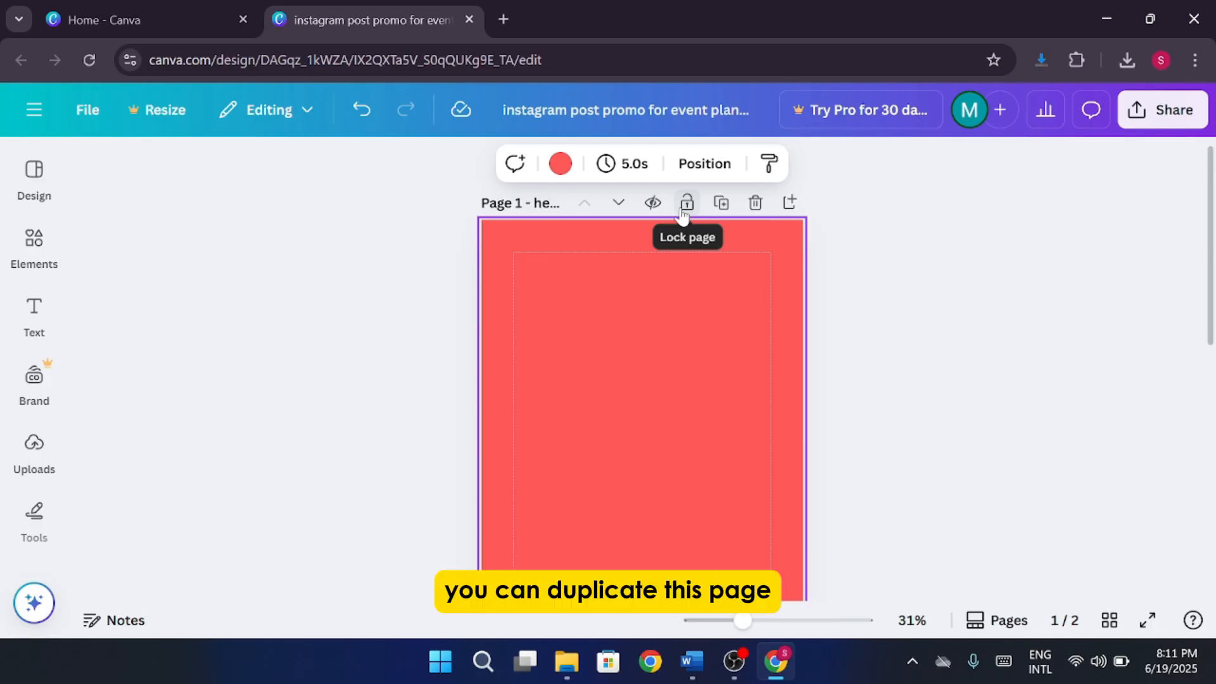
Duplicate the red first page and delete the duplicate
left_click(728, 205)
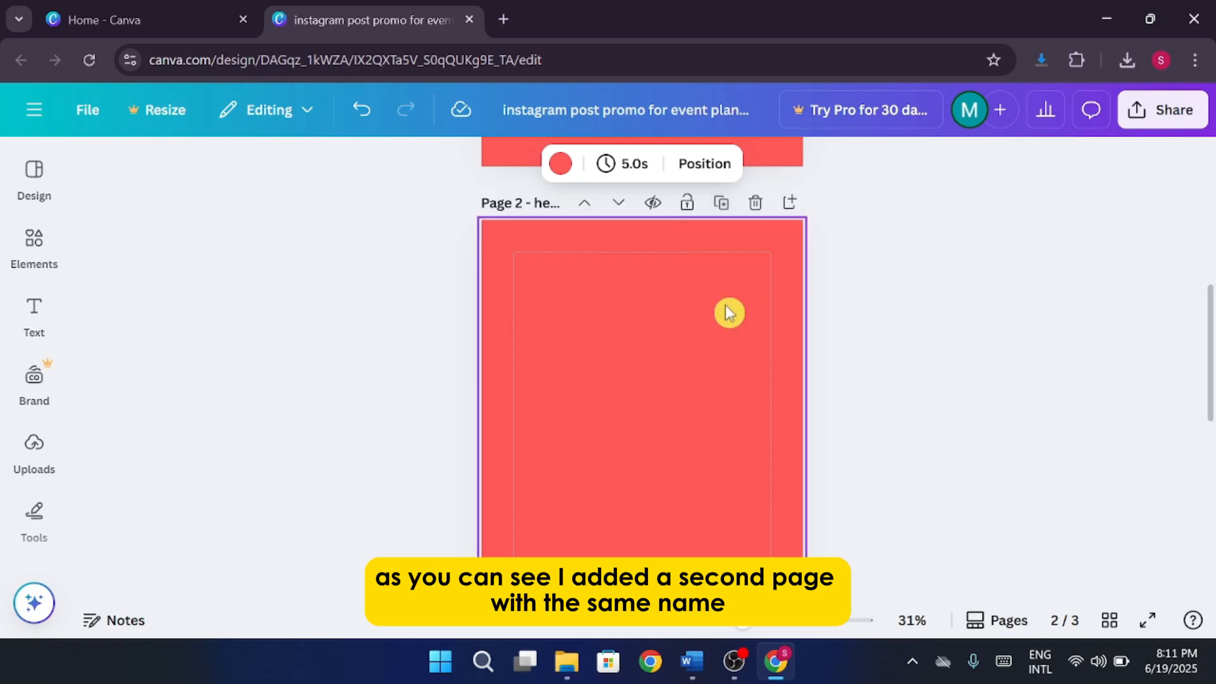
left_click(756, 204)
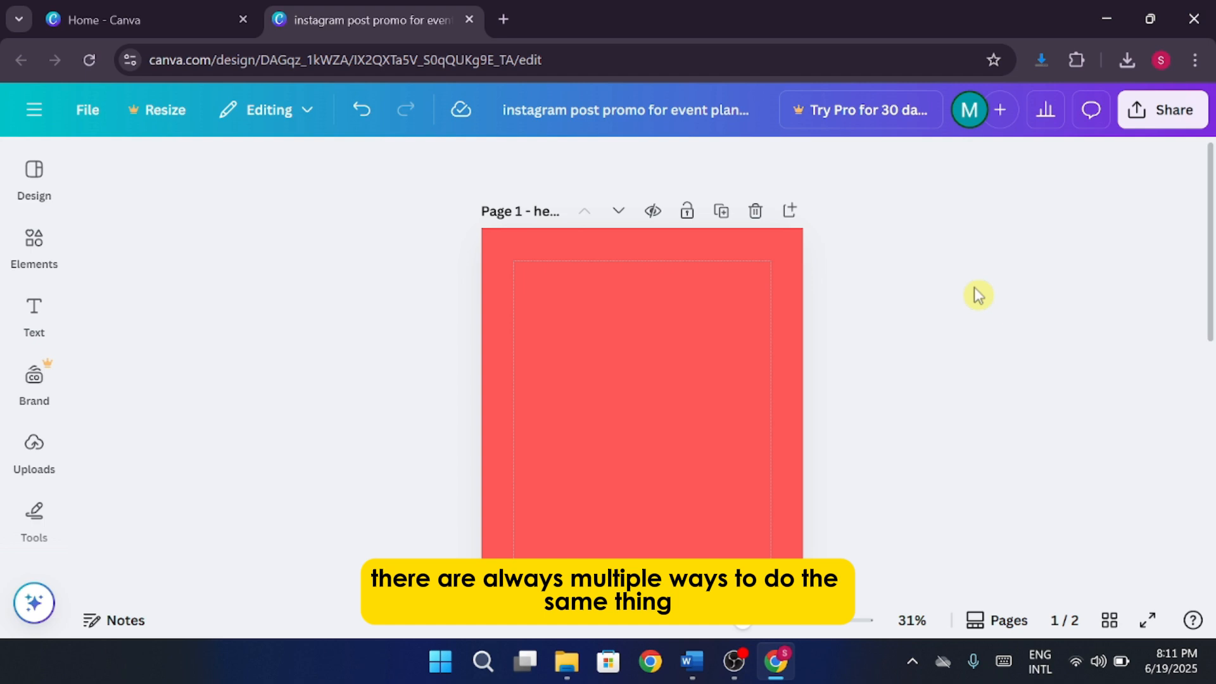
Change the background of the "hey 2" page to white
left_click(686, 388)
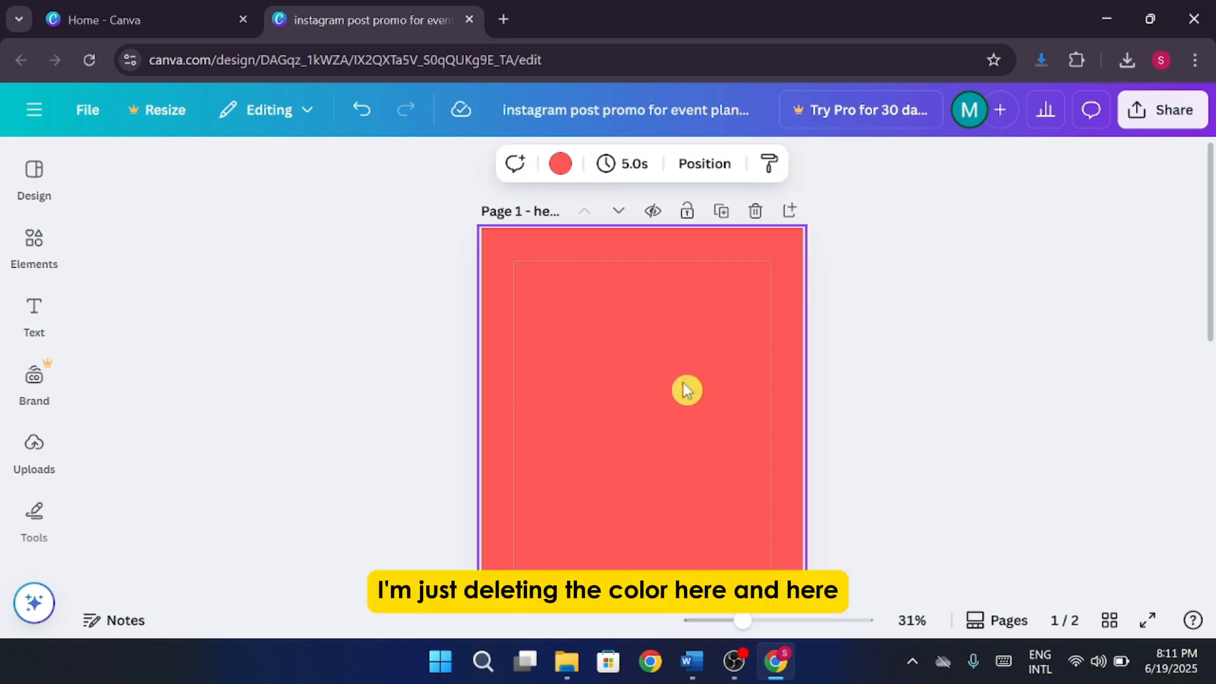
left_click(560, 164)
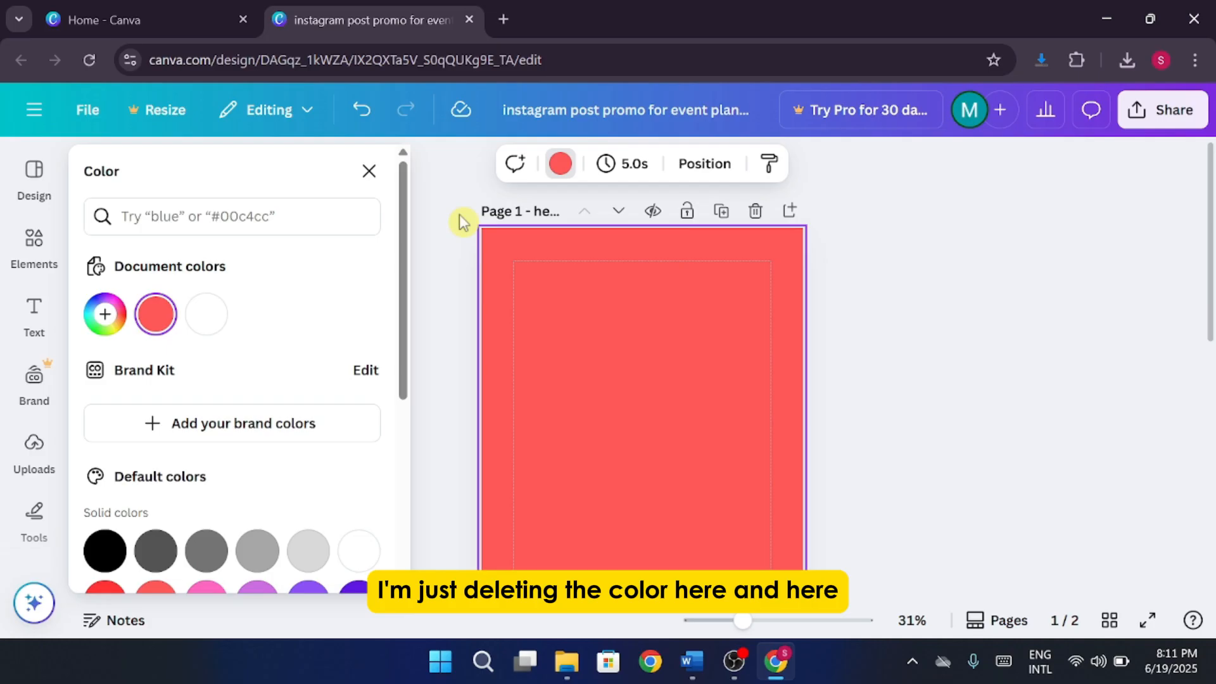
left_click(205, 313)
left_click(900, 316)
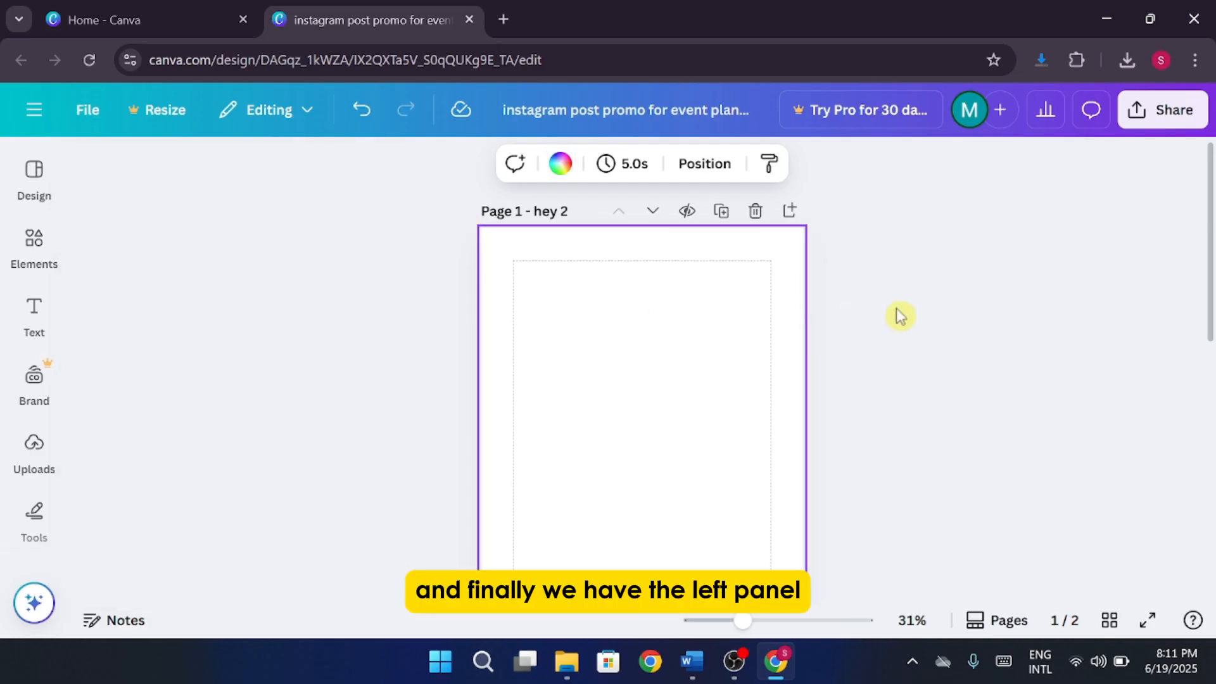
Preview the template and element libraries beside the canvas
left_click(34, 172)
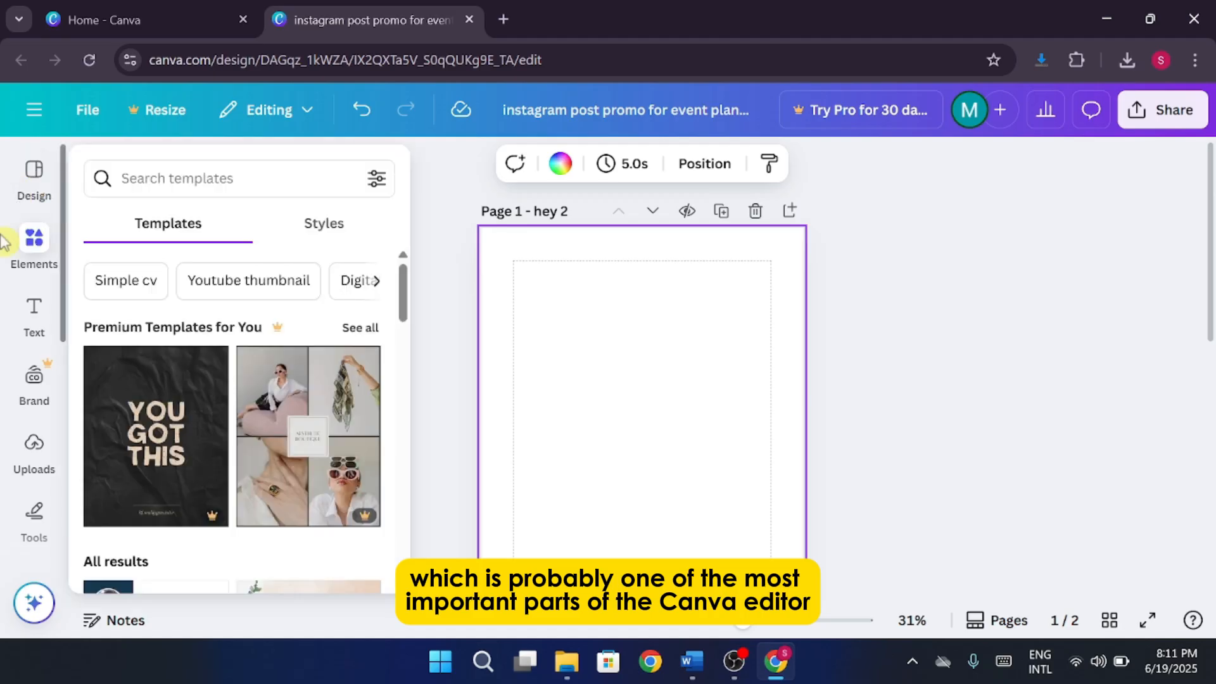
left_click(32, 239)
left_click(478, 293)
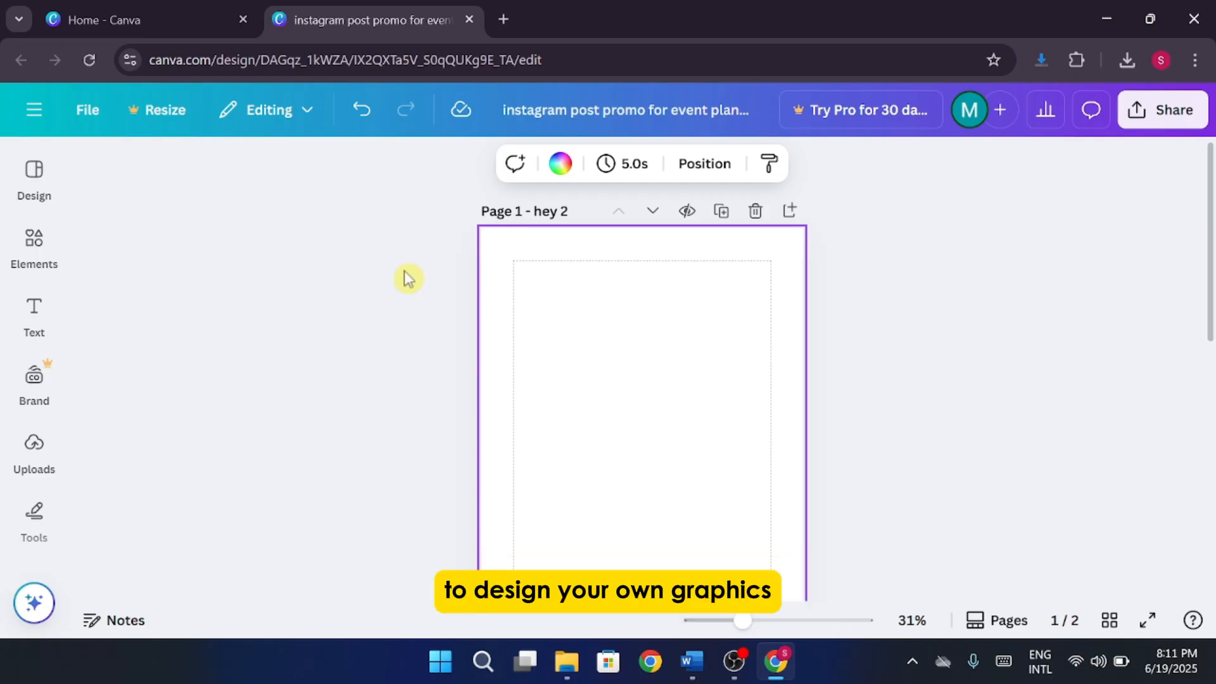
left_click(51, 192)
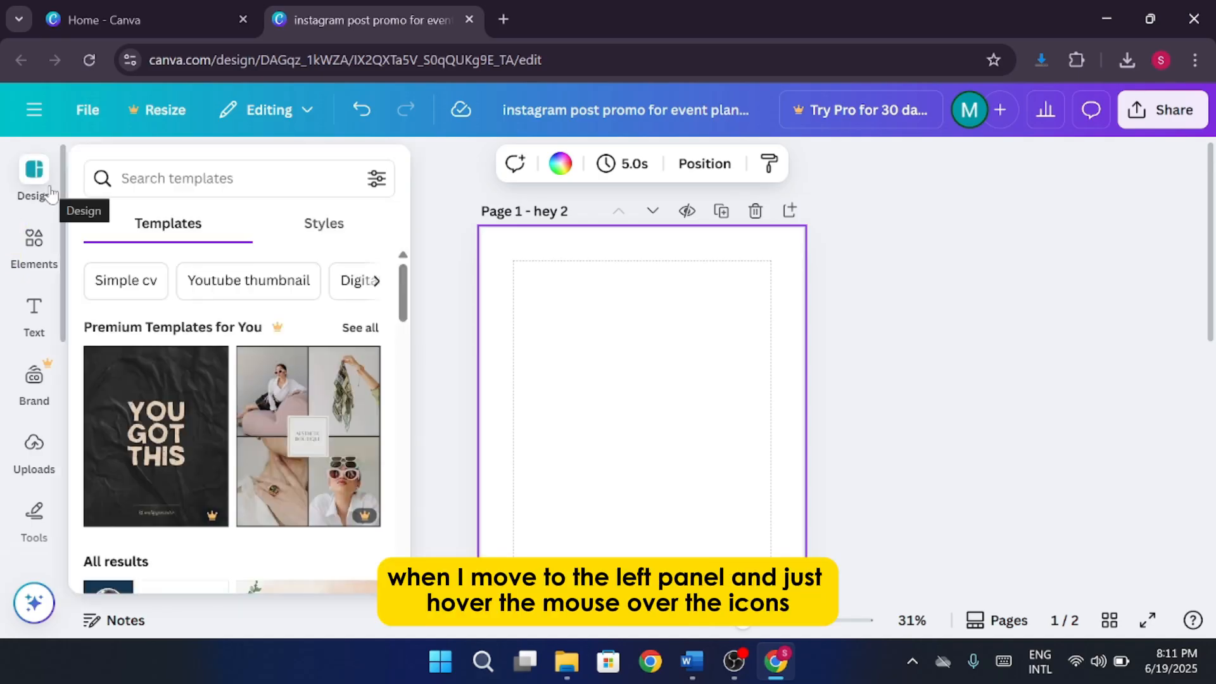
mouse_move(61, 171)
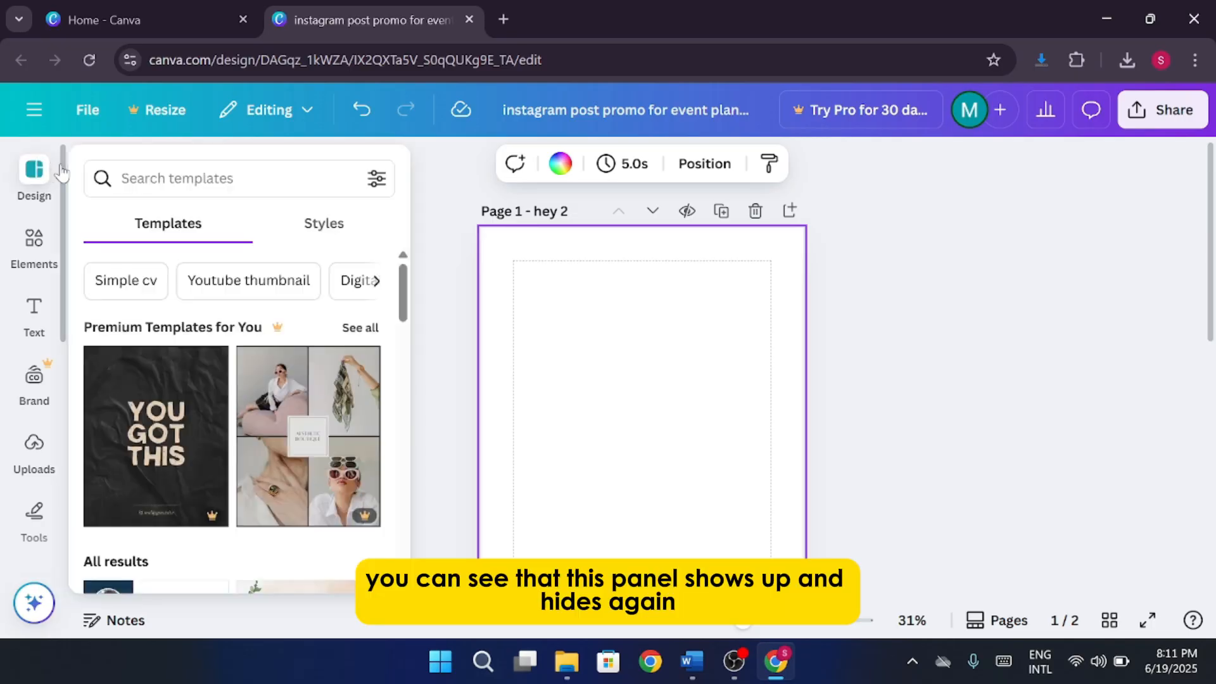
mouse_move(38, 200)
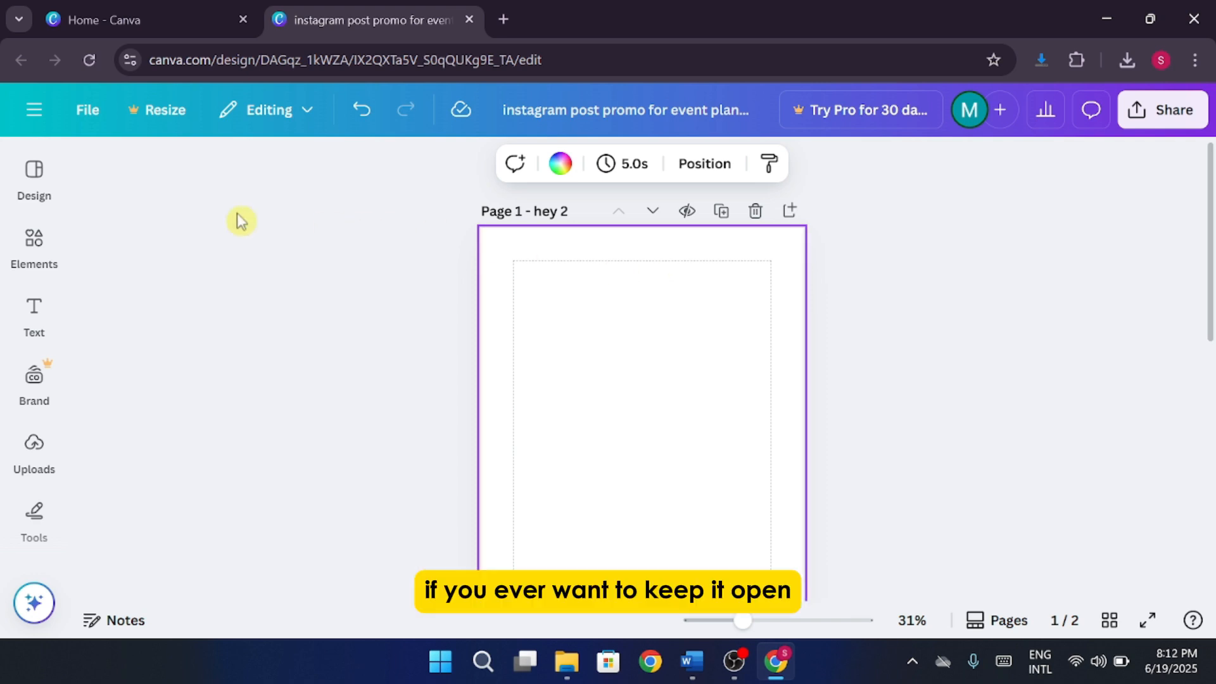
Keep the template library open beside the canvas, look over the page's placement, and close the library again
left_click(38, 177)
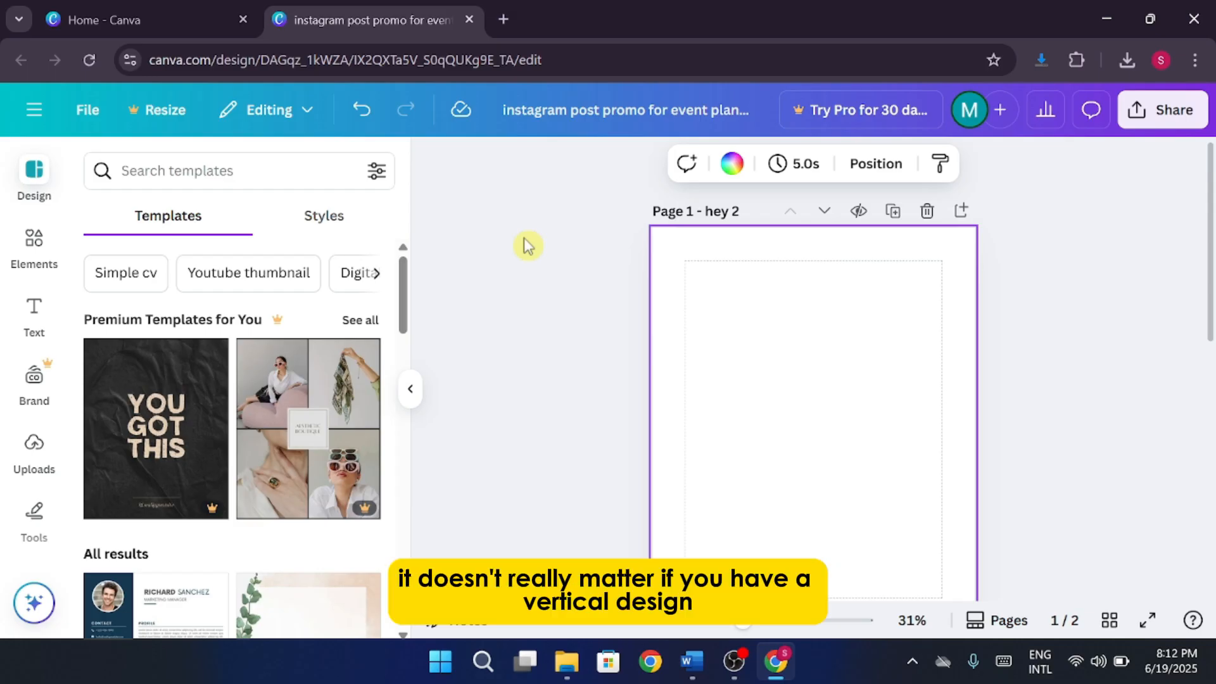
scroll(528, 246, "down", 2)
scroll(527, 246, "up", 2)
scroll(528, 245, "down", 2)
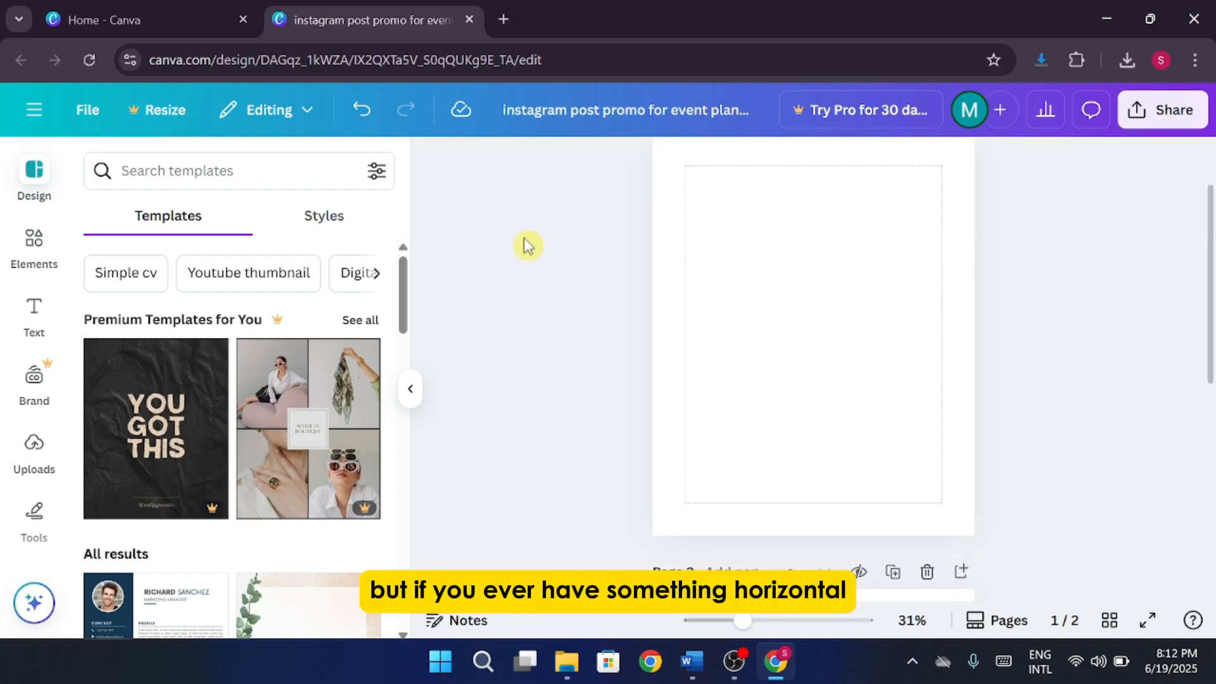
scroll(527, 246, "up", 2)
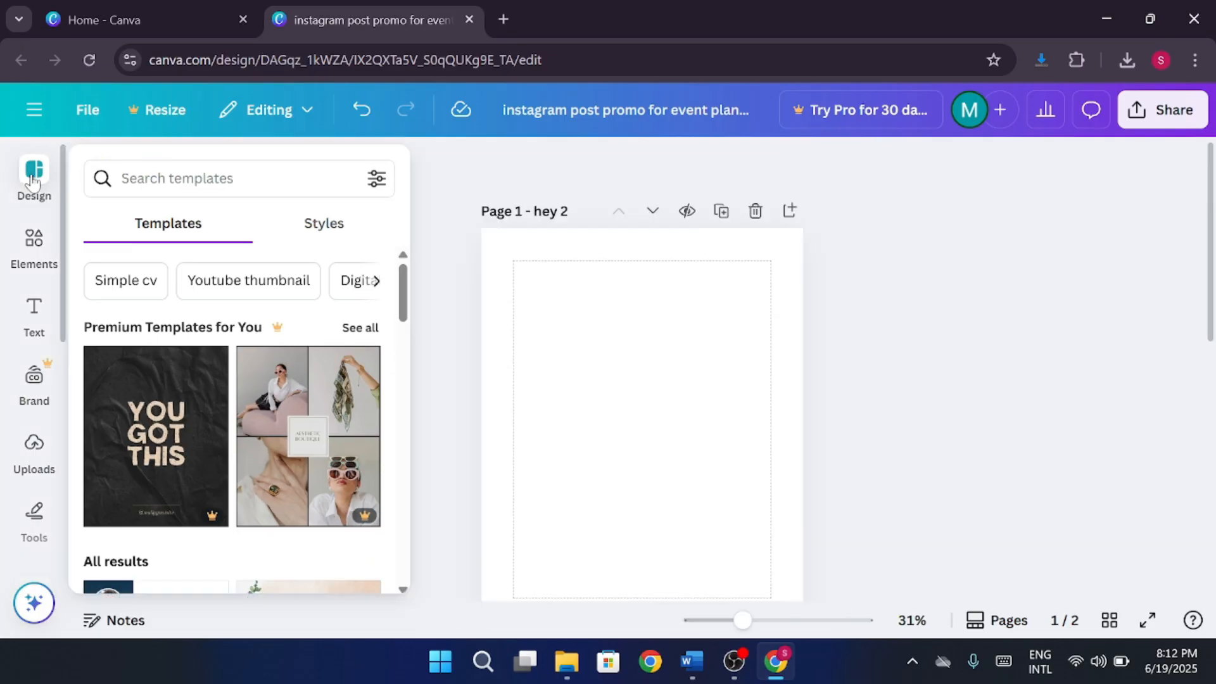
left_click(33, 181)
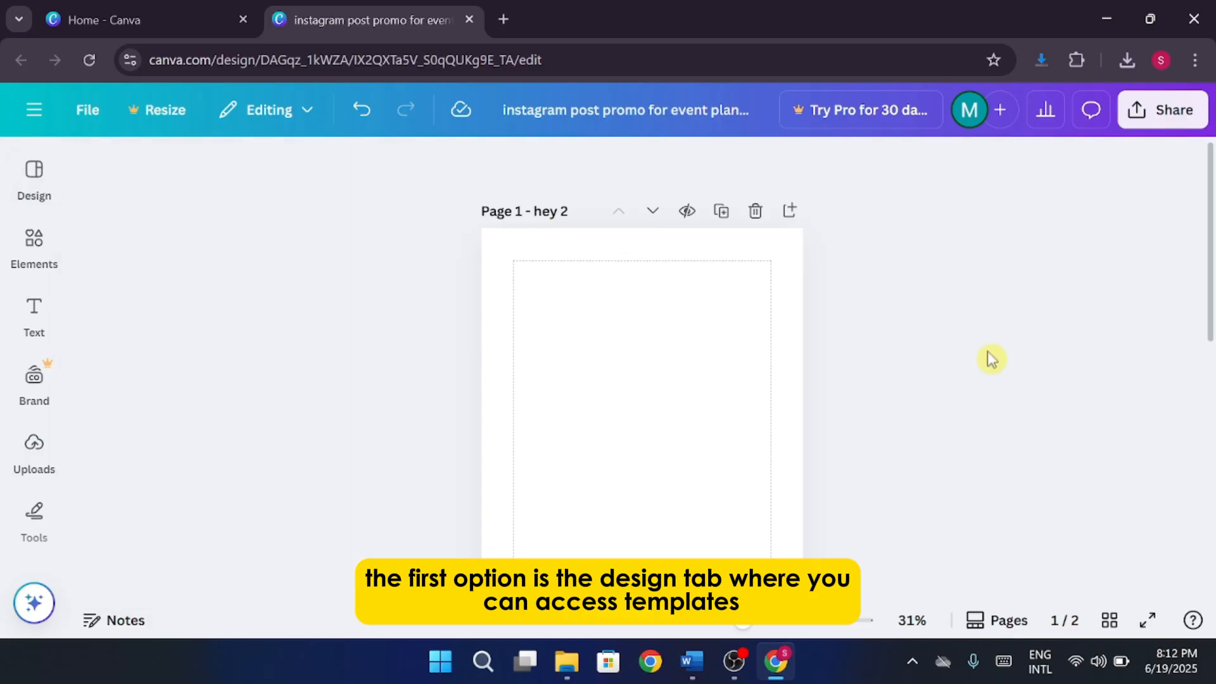
Search the design templates for "yoga" and refine the search to "yoga retreat"
left_click(34, 177)
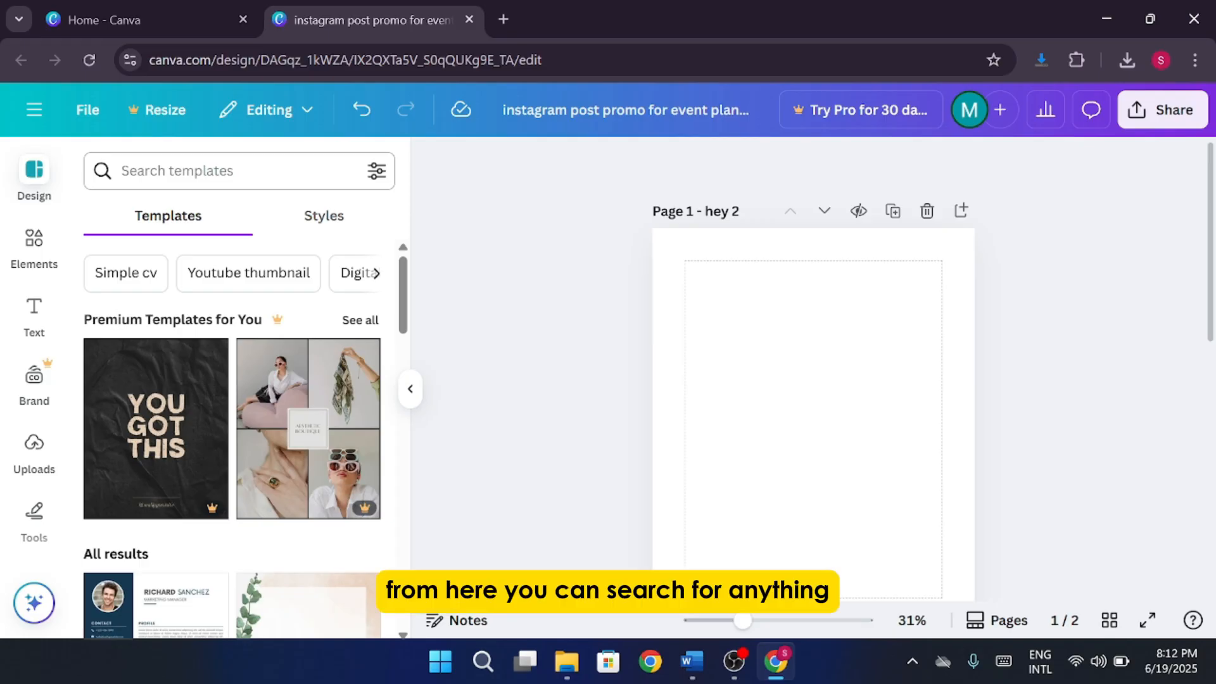
left_click(239, 171)
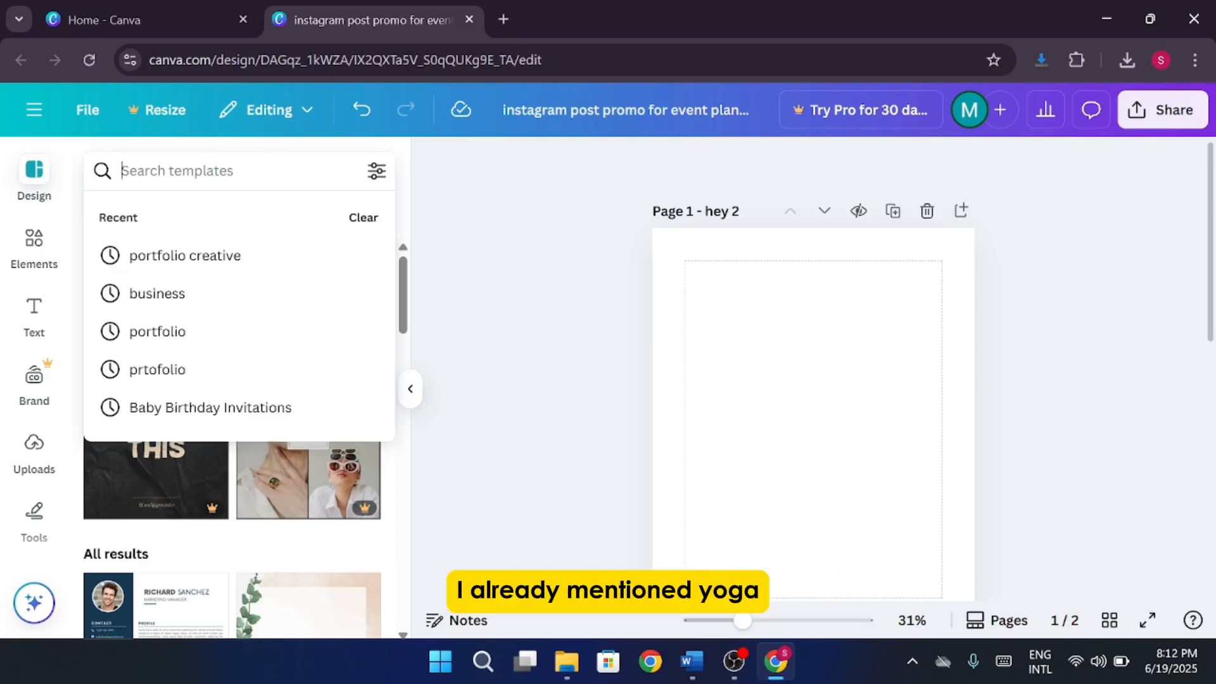
type("yoga")
key("Return")
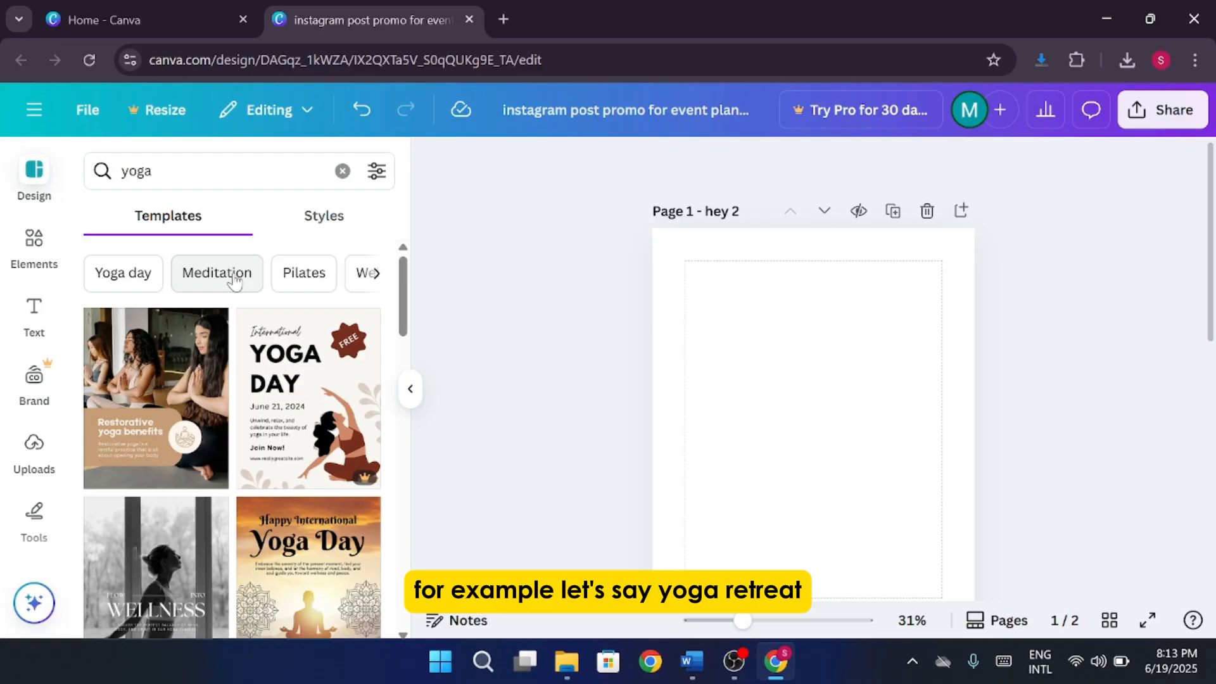
left_click(221, 171)
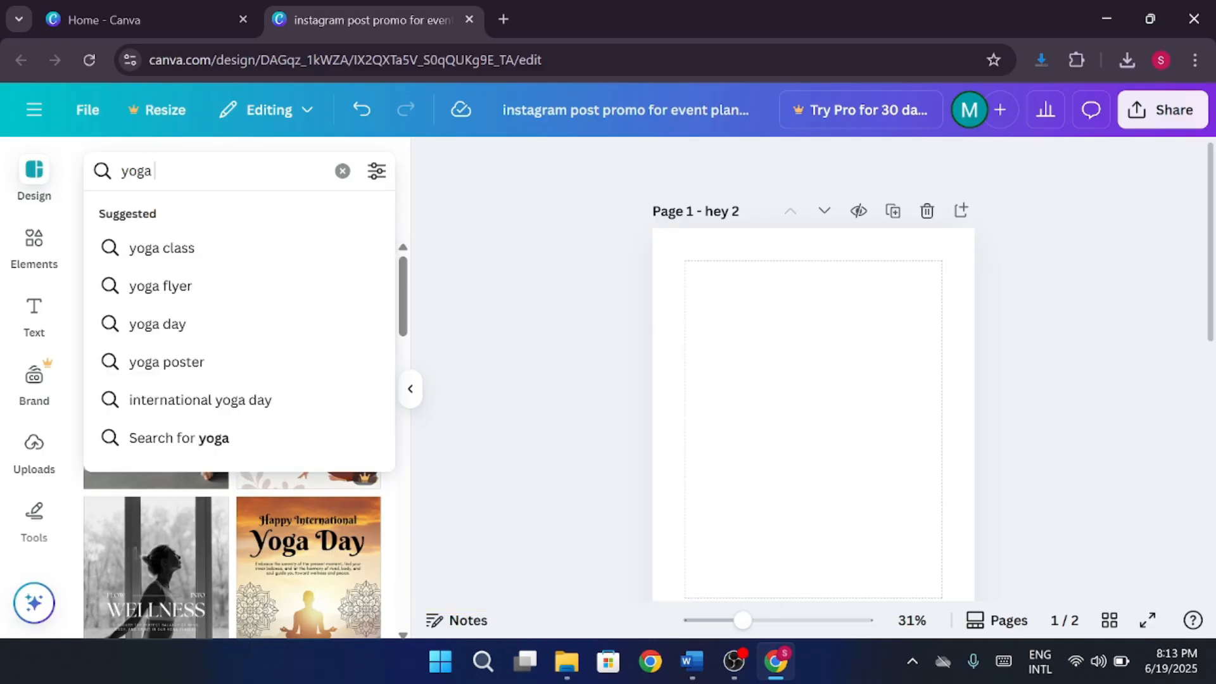
type("retreat")
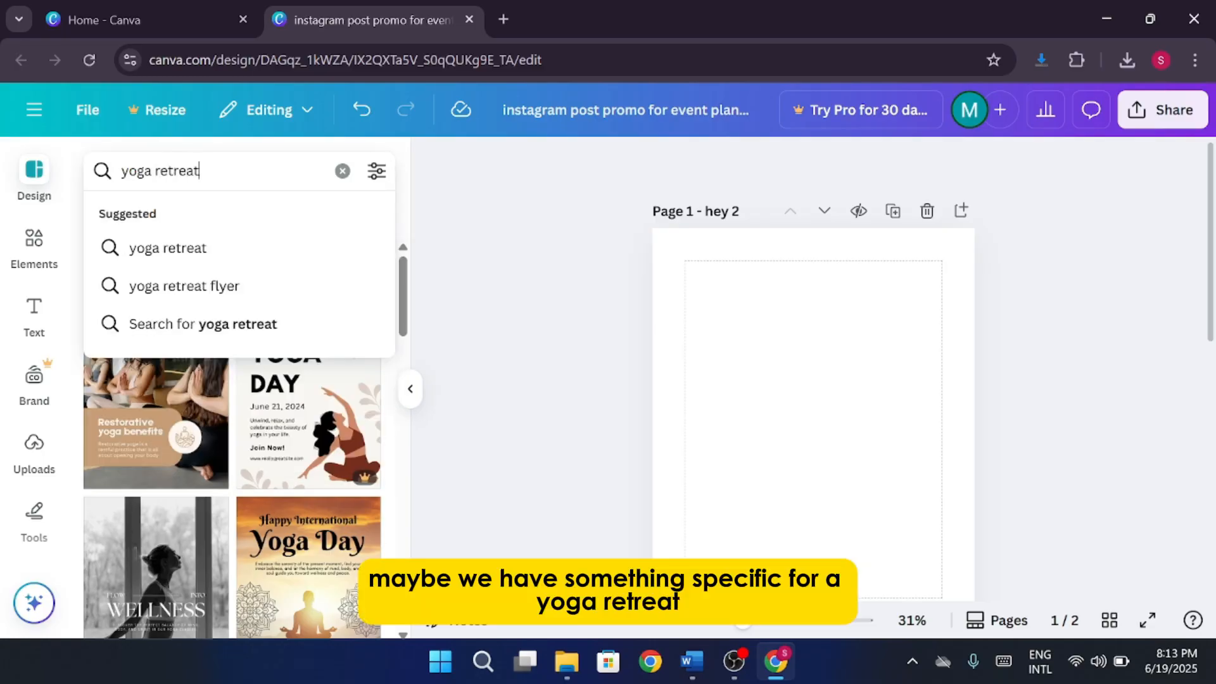
key("Return")
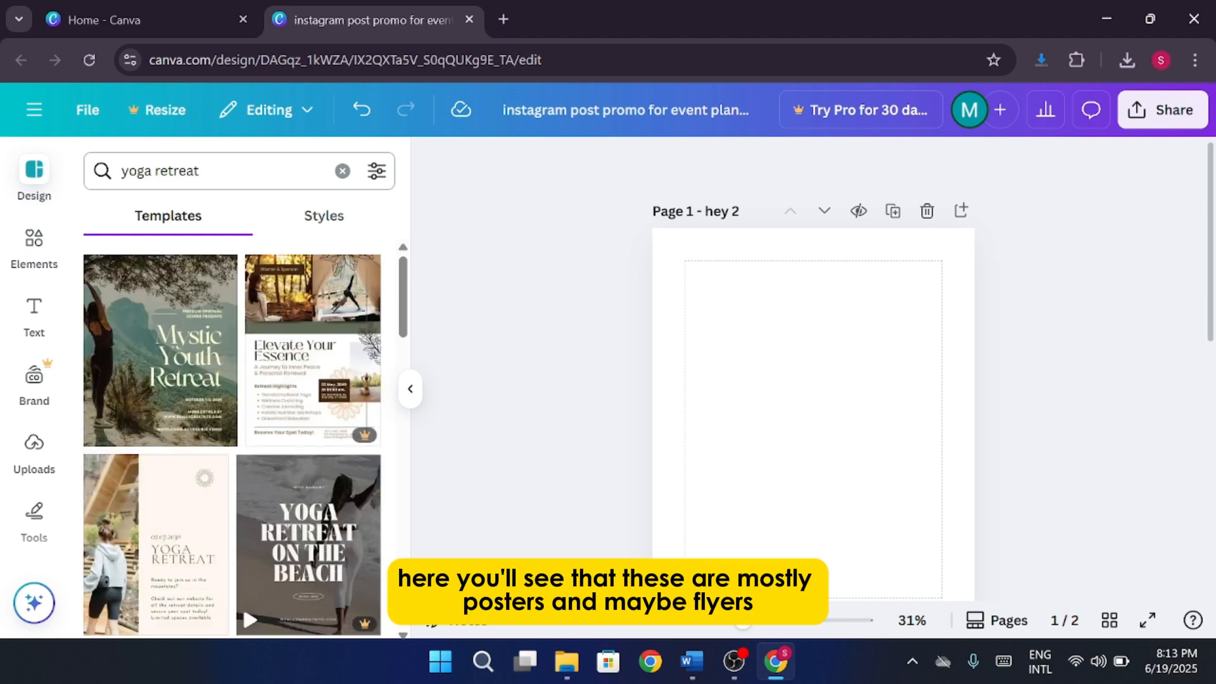
Examine the yoga retreat templates for their formats and for which ones carry the Pro crown
scroll(318, 374, "down", 5)
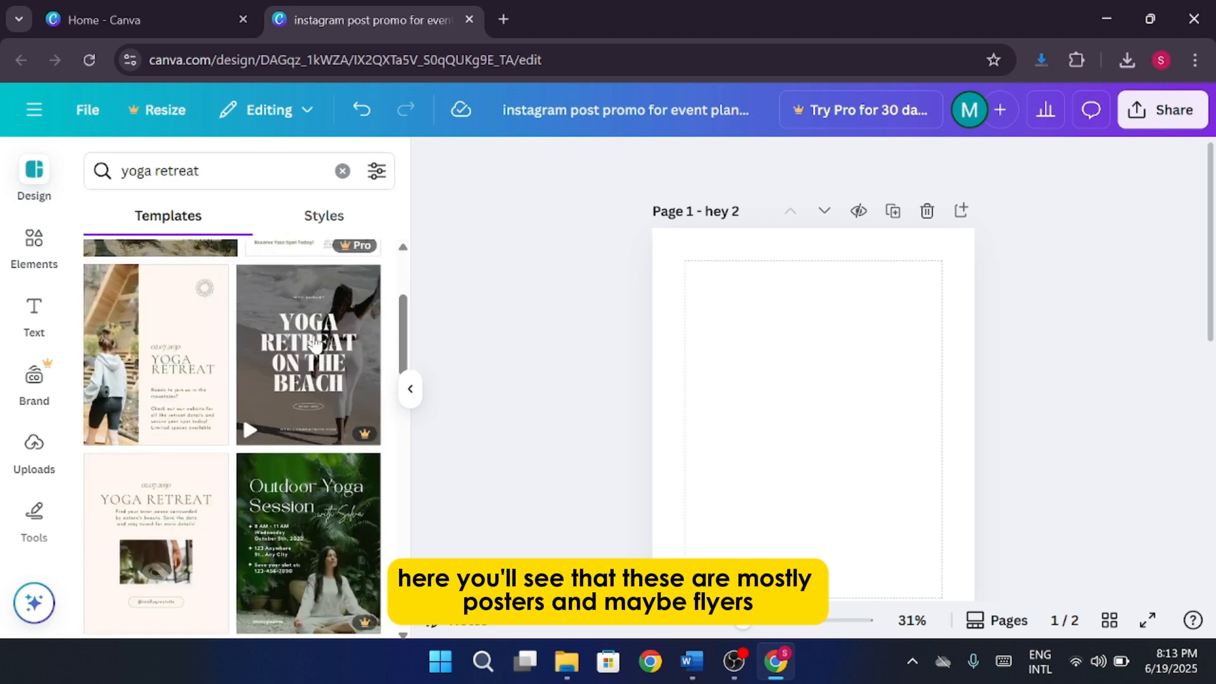
scroll(319, 374, "down", 3)
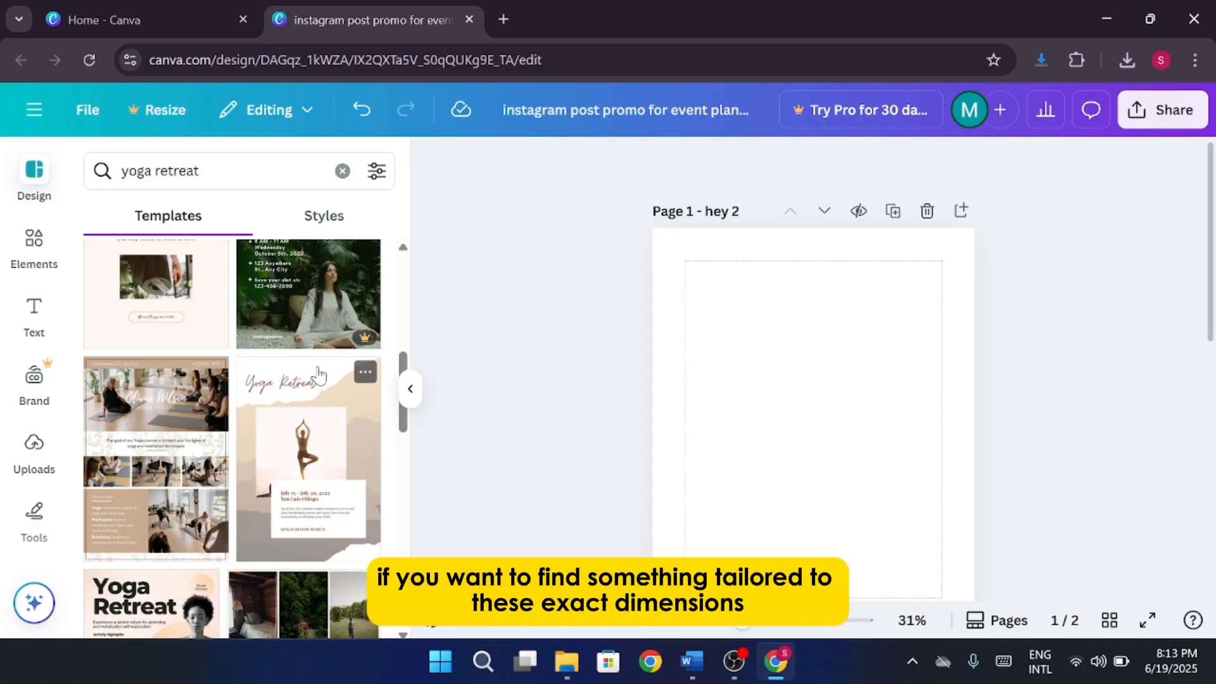
scroll(319, 374, "down", 3)
scroll(390, 350, "up", 11)
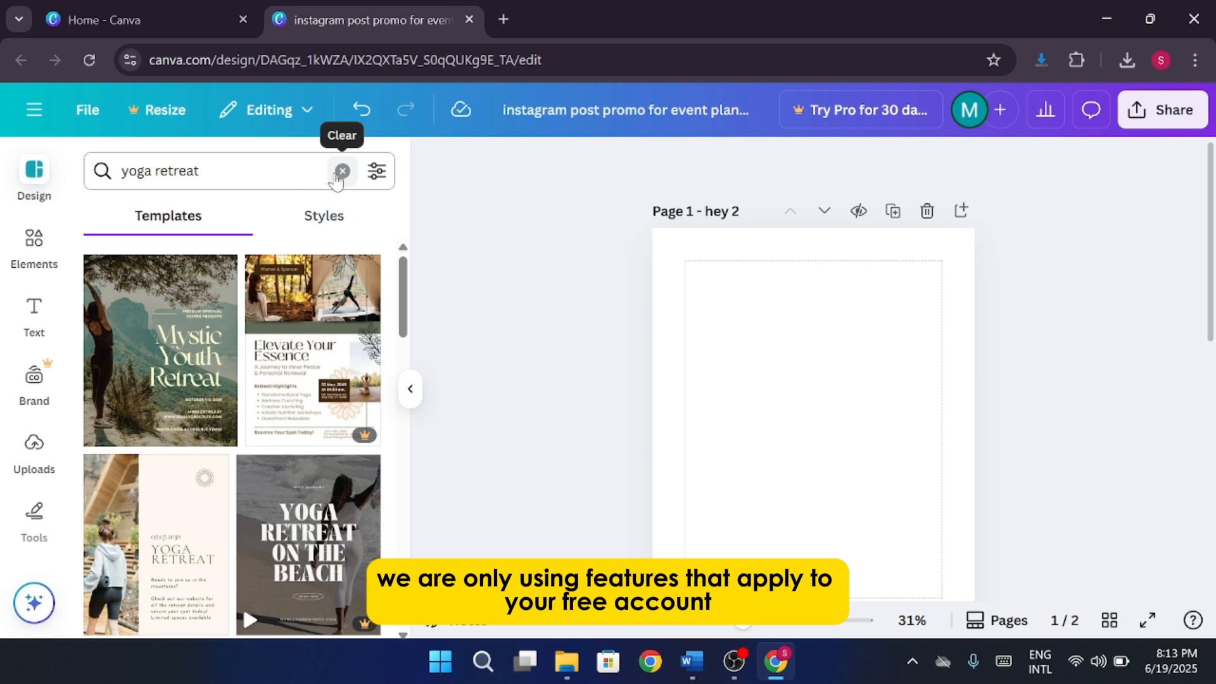
scroll(318, 485, "down", 3)
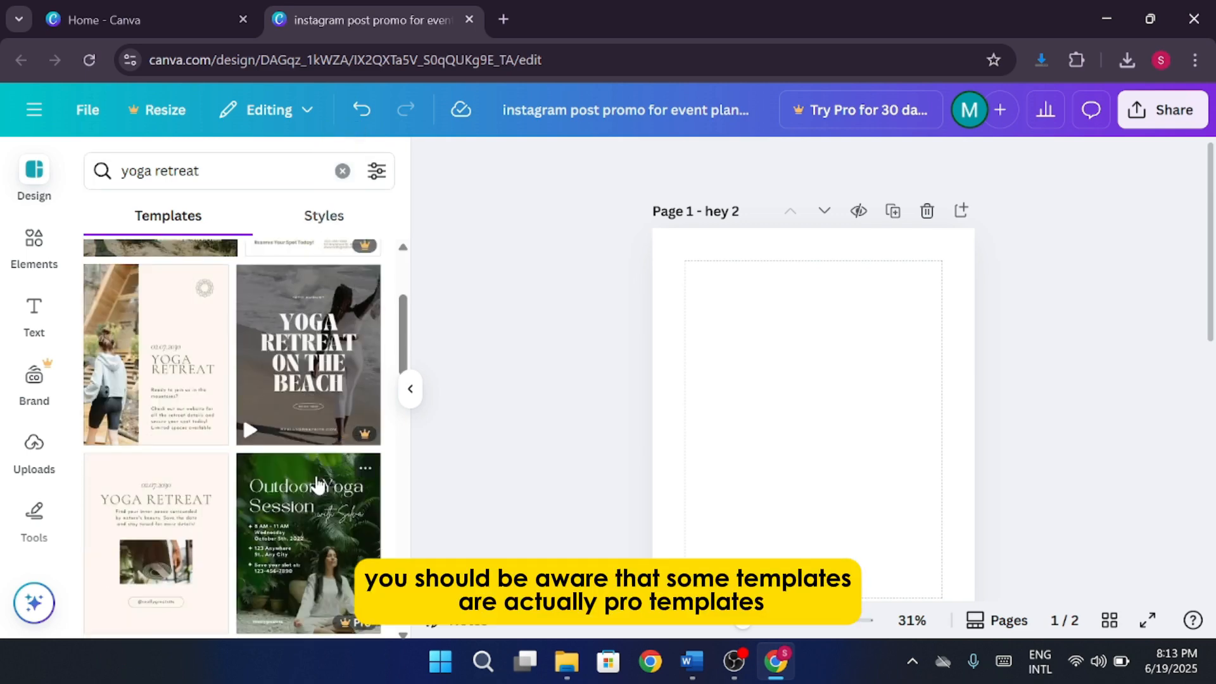
scroll(318, 484, "down", 2)
mouse_move(369, 535)
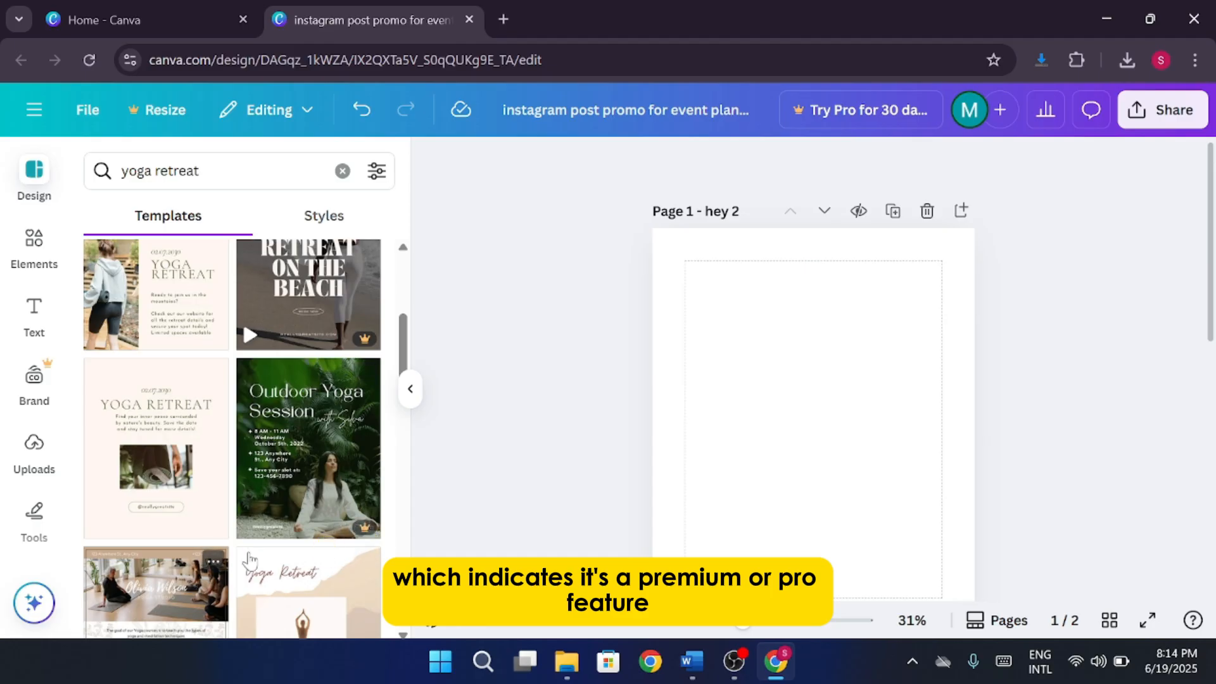
scroll(250, 560, "down", 5)
scroll(252, 561, "up", 6)
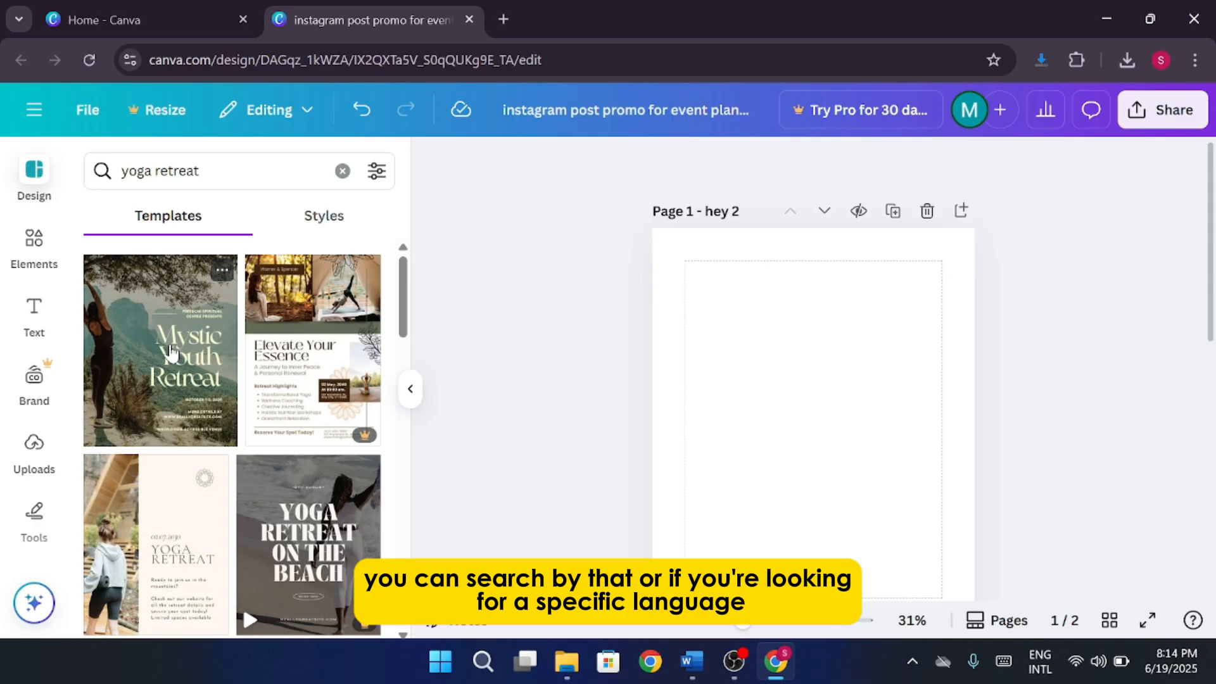
Filter the yoga retreat templates by the color yellow
left_click(382, 175)
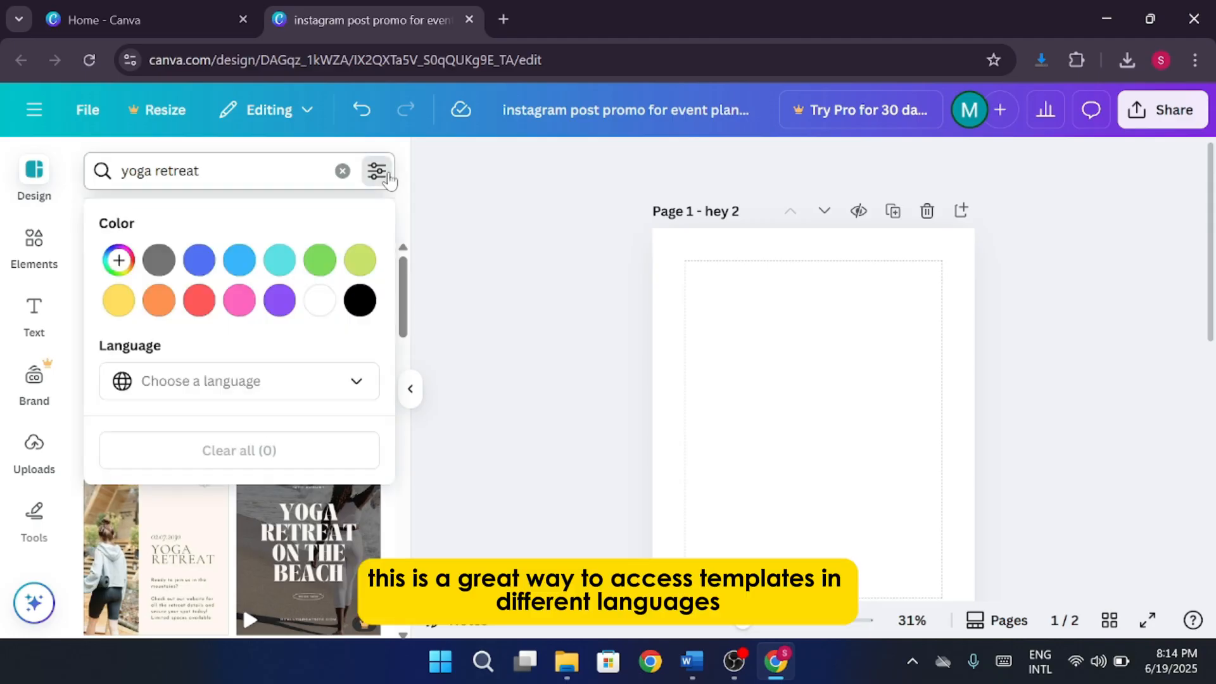
left_click(118, 299)
left_click(595, 369)
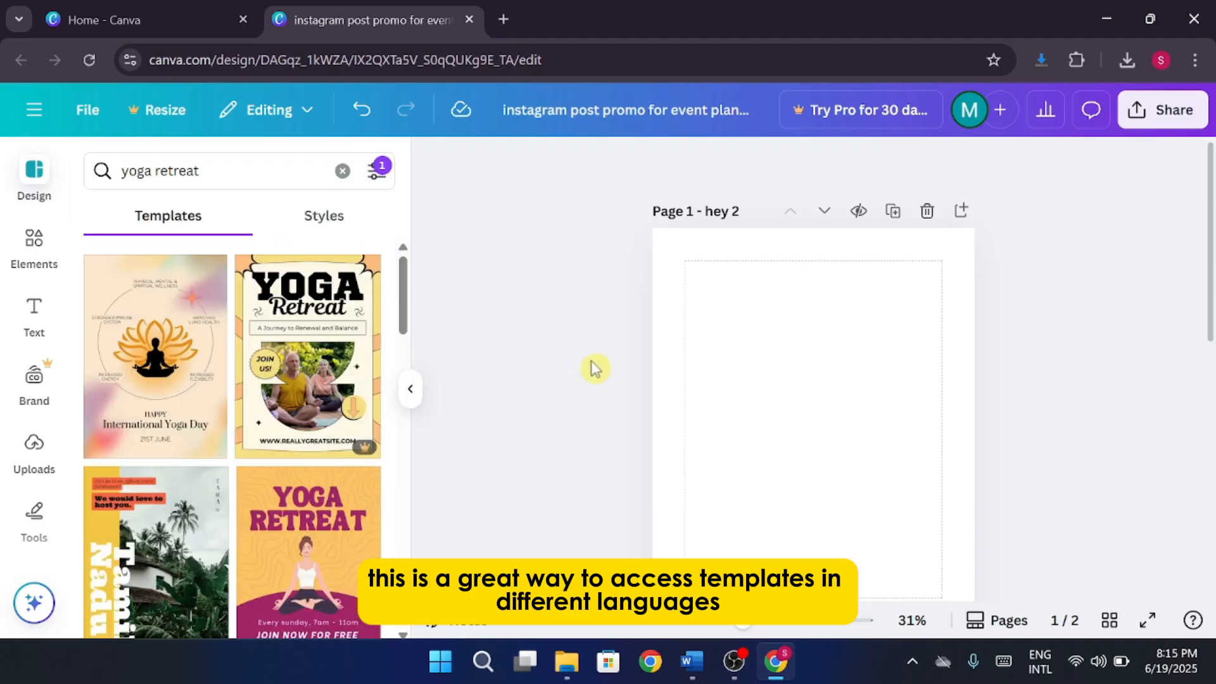
Look through the languages available for filtering the yoga retreat templates and leave the language unset
left_click(377, 172)
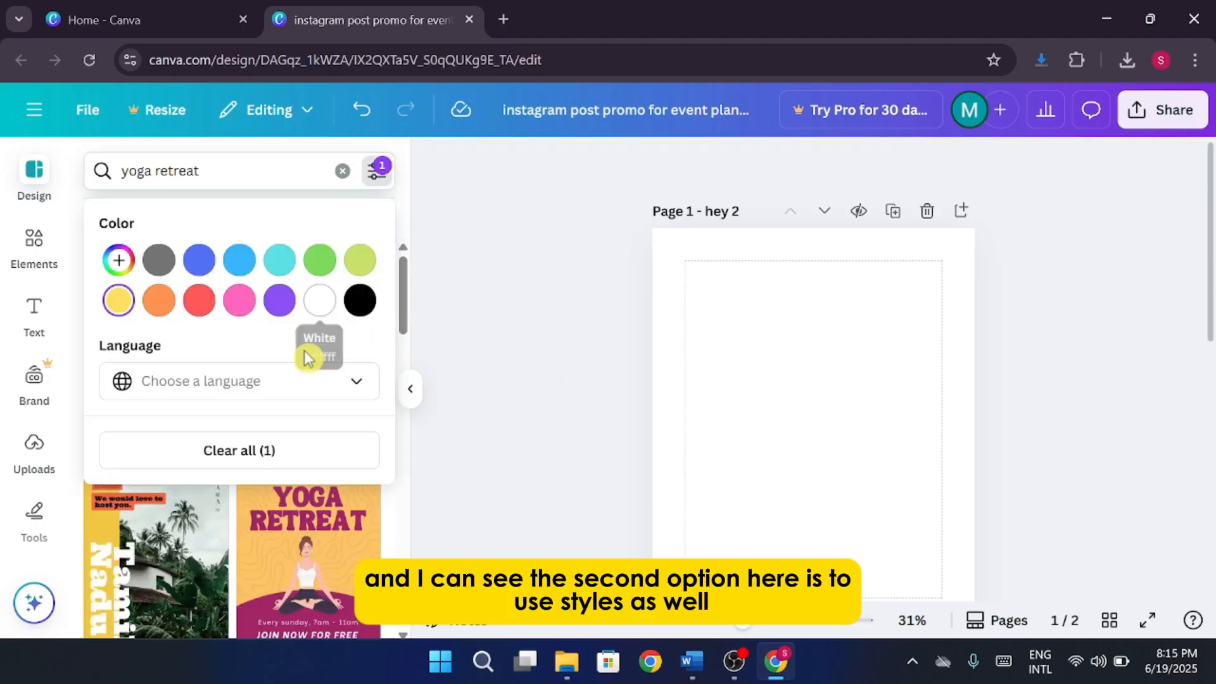
left_click(280, 380)
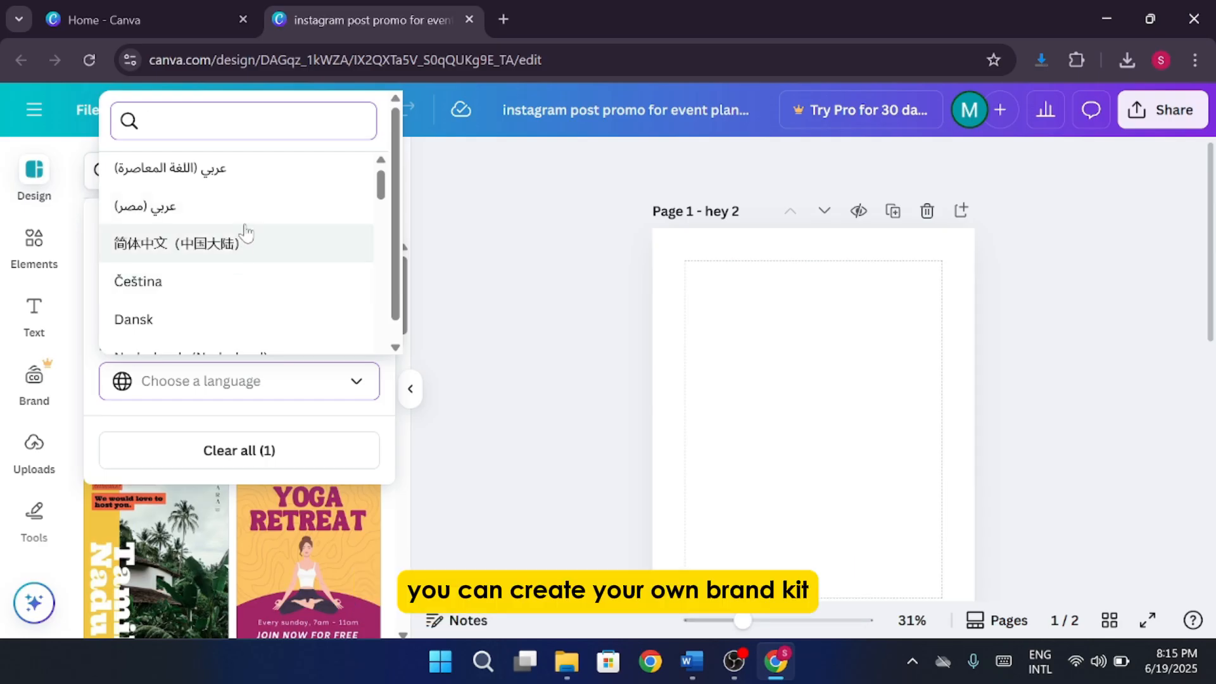
scroll(249, 317, "down", 3)
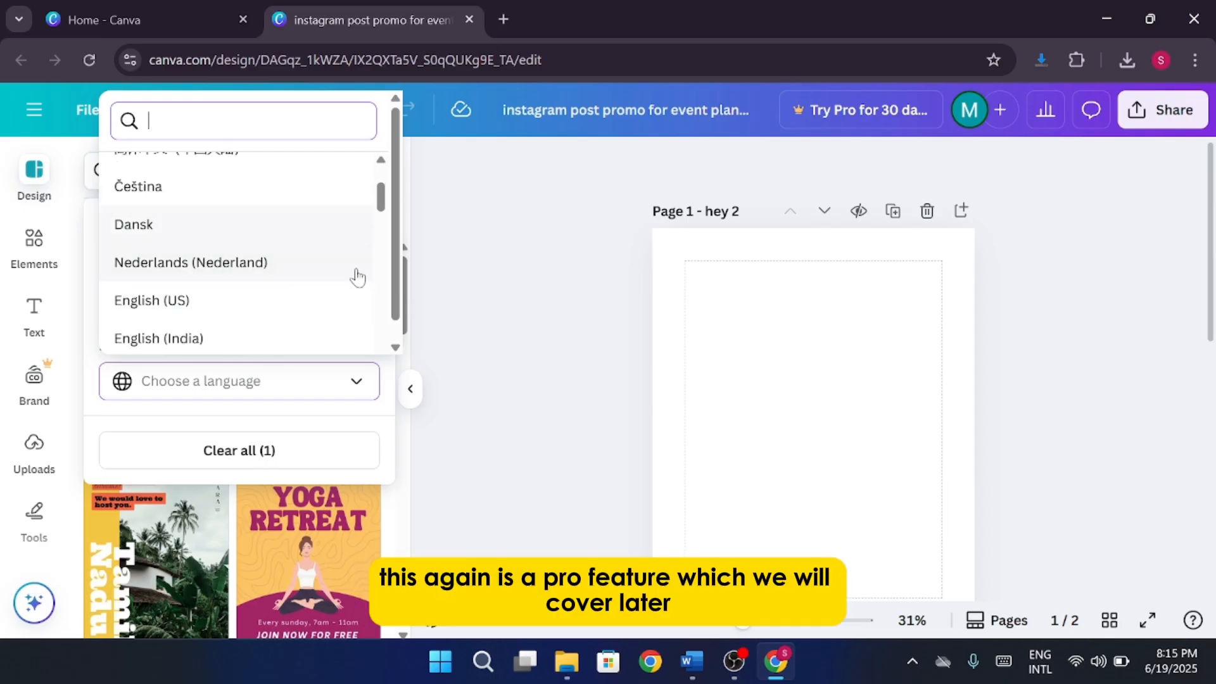
left_click(472, 329)
Shorten the template search term to "yoga" and run the search again
left_click_drag(199, 171, 155, 171)
key("BackSpace")
key("Return")
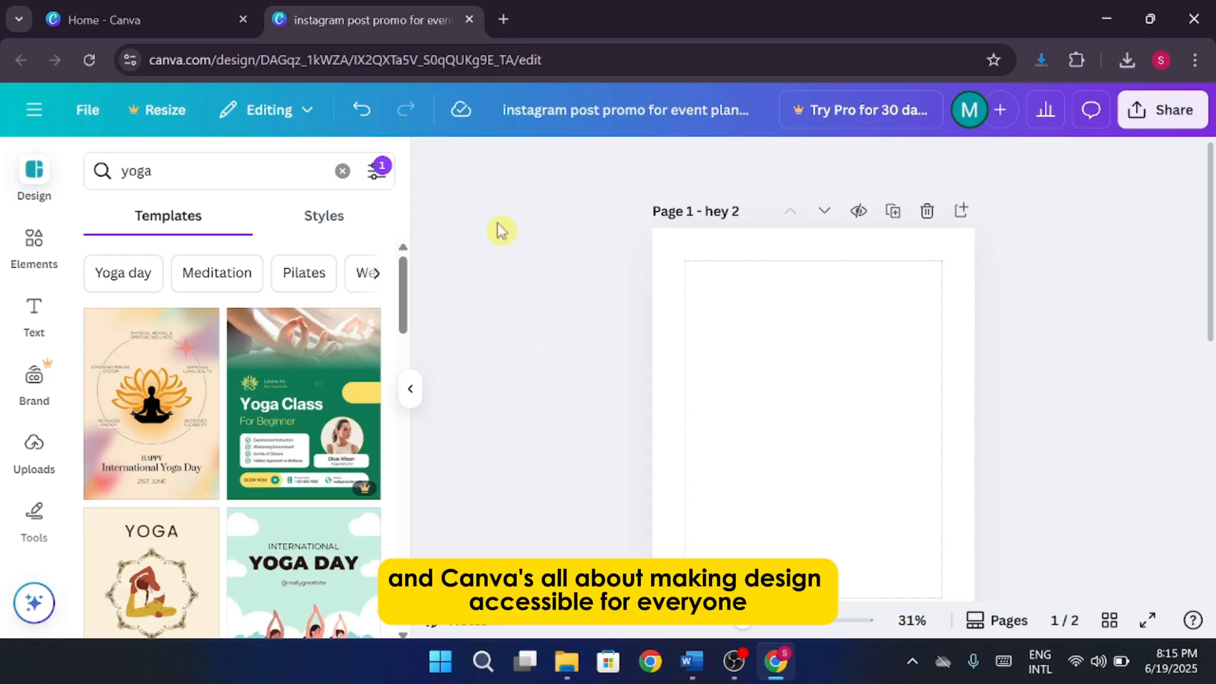
Clear the search term in the styles and examine the full list of color and font combinations, then return to the styles overview
left_click(326, 218)
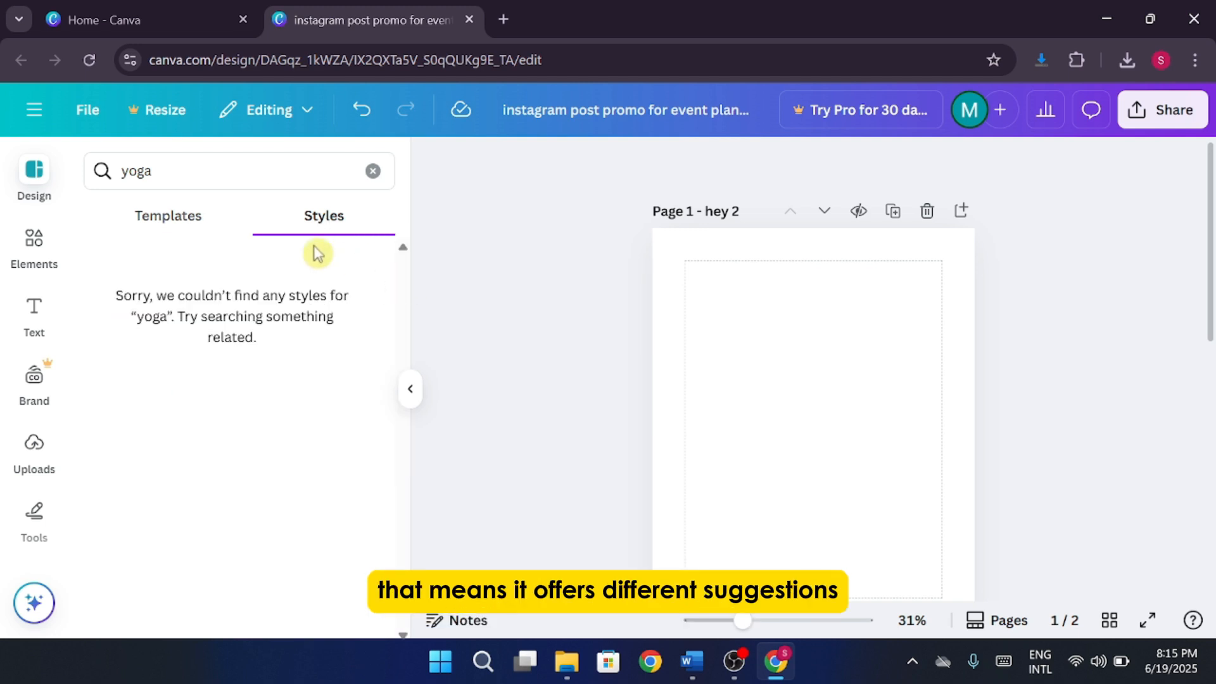
left_click(373, 171)
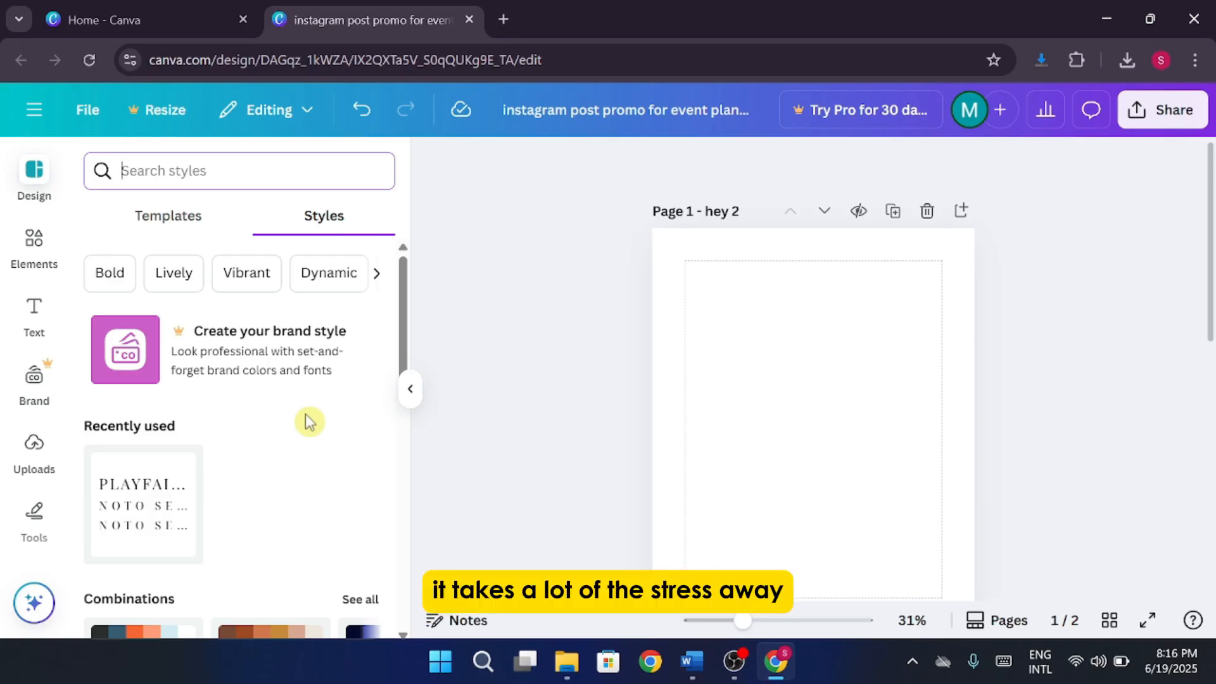
scroll(310, 422, "down", 3)
left_click(359, 408)
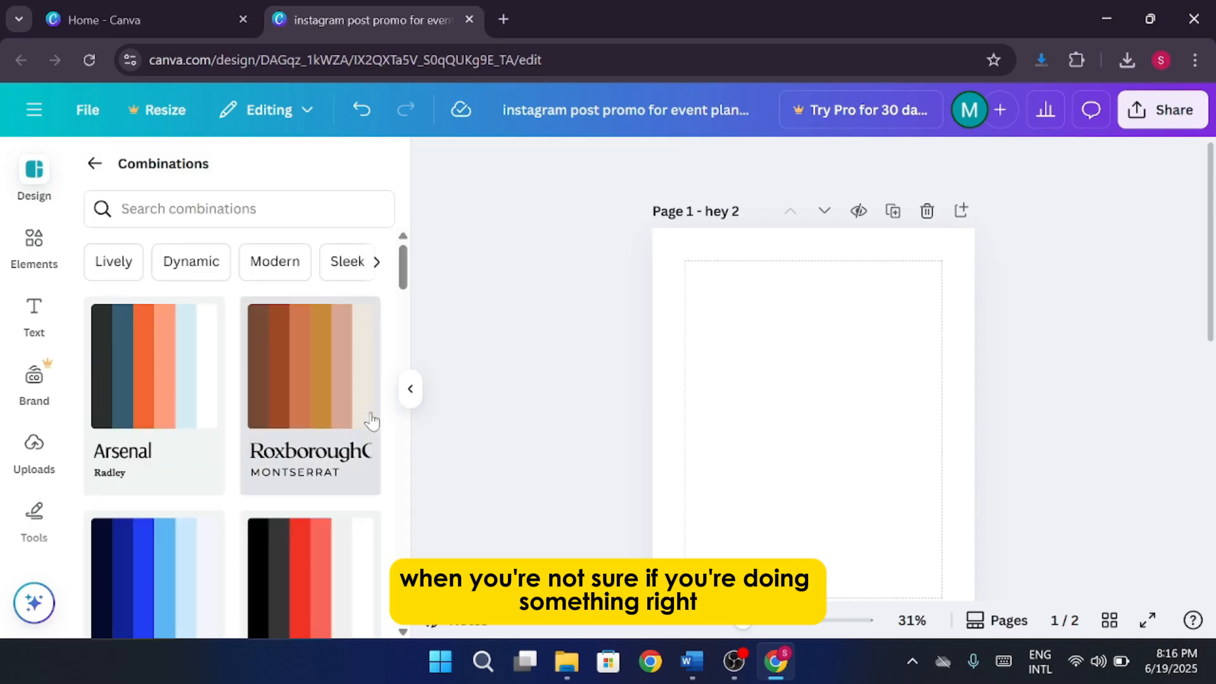
scroll(266, 411, "down", 2)
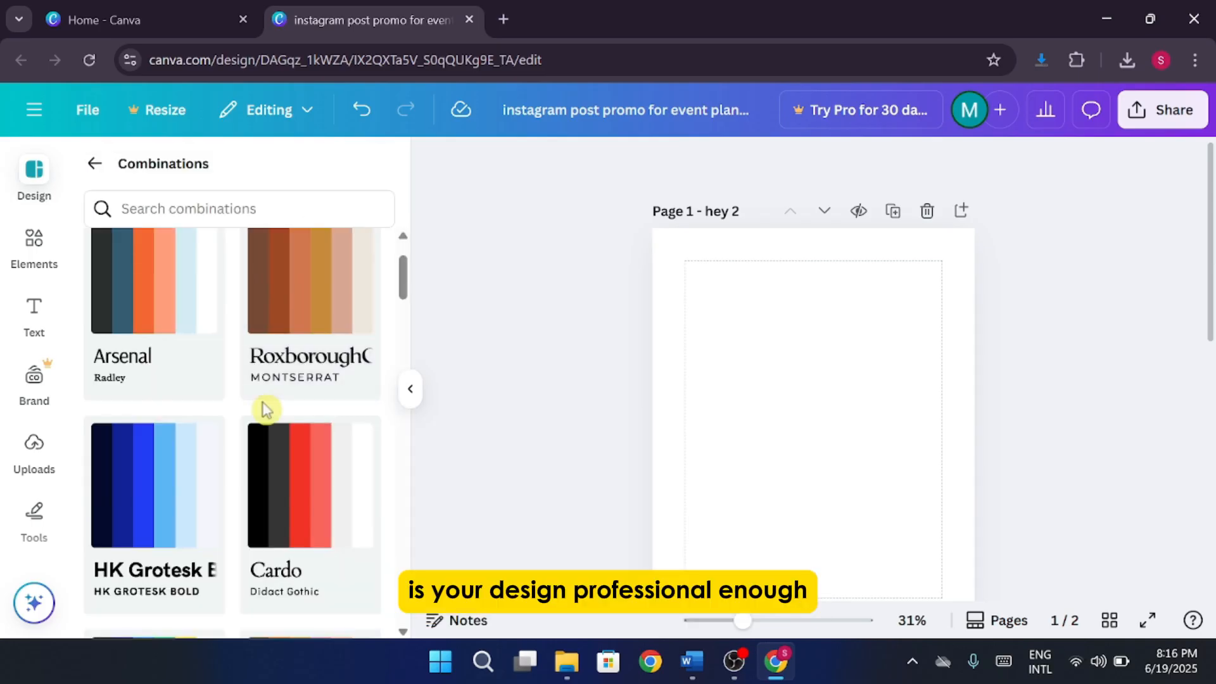
scroll(265, 411, "down", 2)
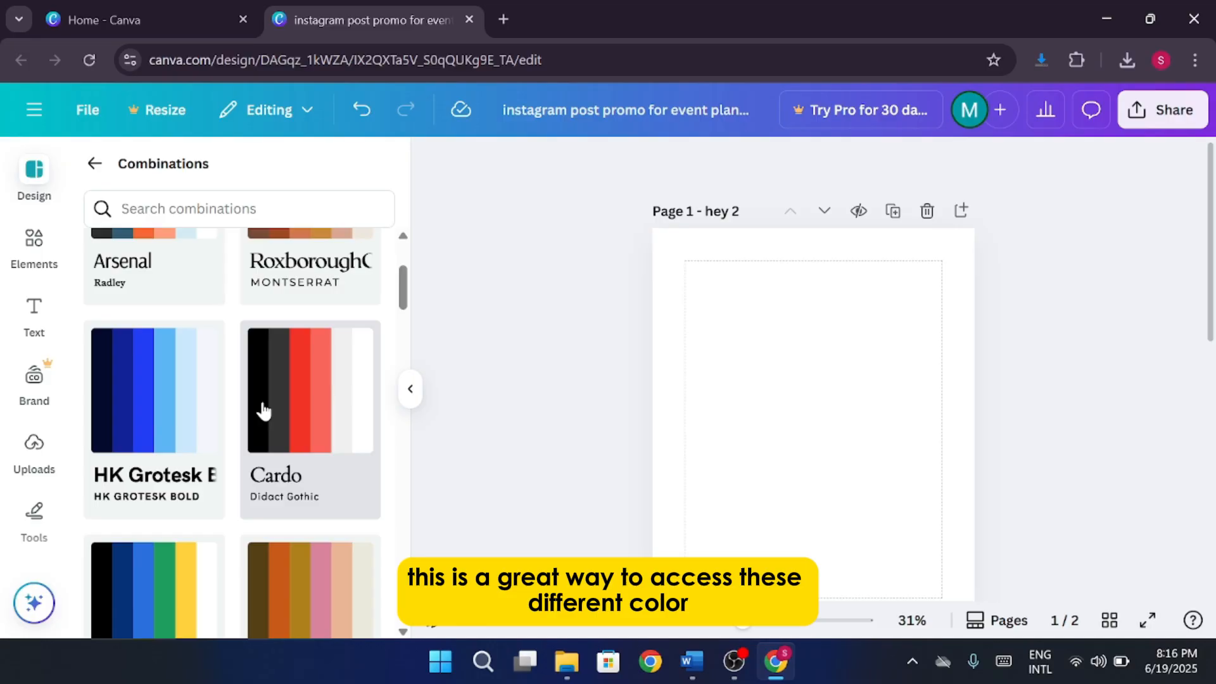
scroll(263, 410, "down", 3)
scroll(264, 410, "down", 2)
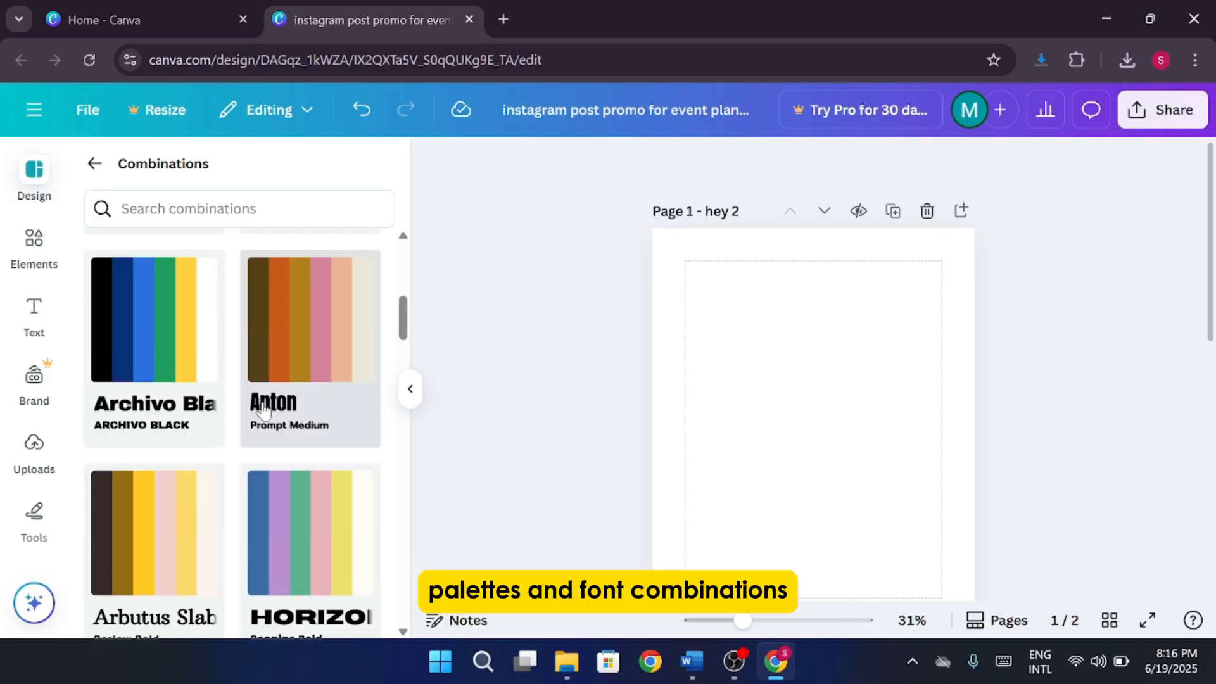
scroll(260, 406, "up", 5)
left_click(94, 163)
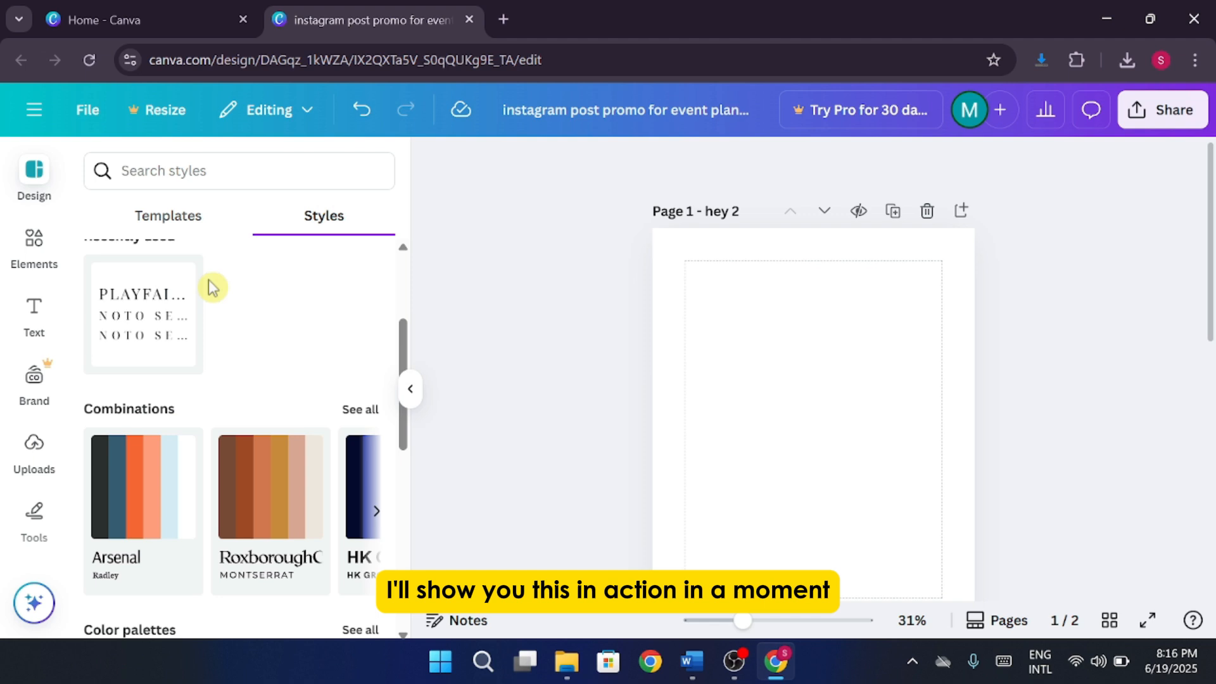
Look over the style categories, try the recently used Playfair font set on page 1, and undo it
scroll(213, 288, "up", 3)
scroll(225, 444, "down", 10)
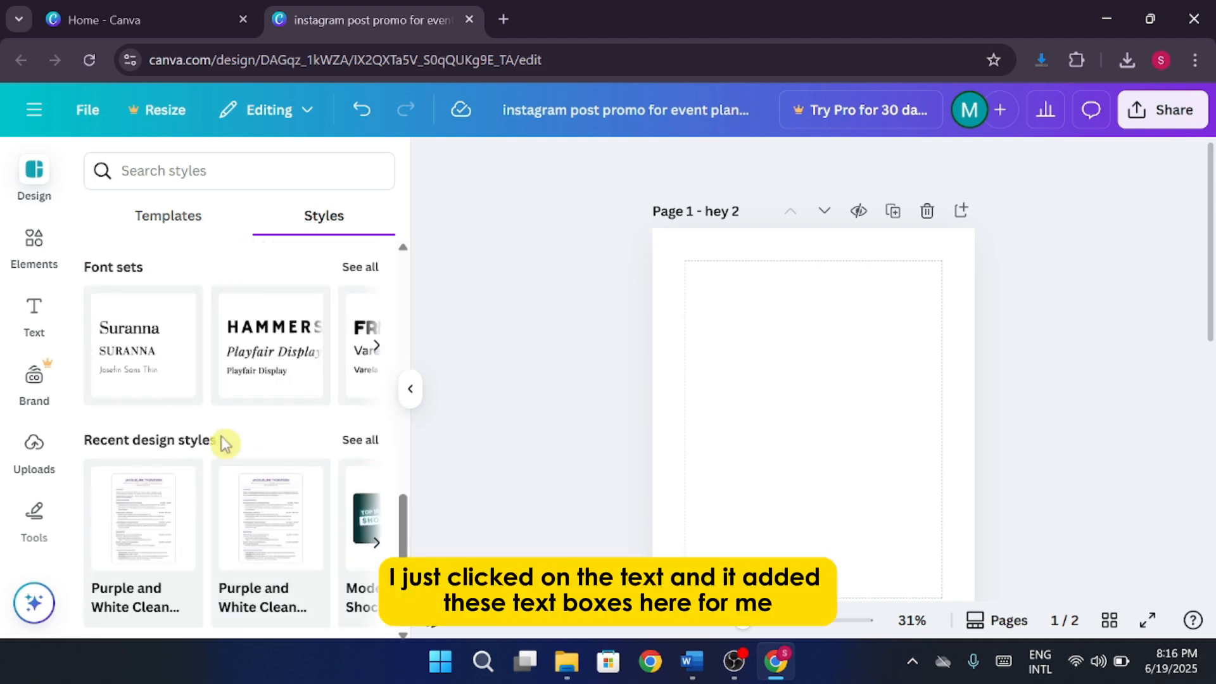
scroll(225, 443, "up", 5)
scroll(222, 440, "up", 5)
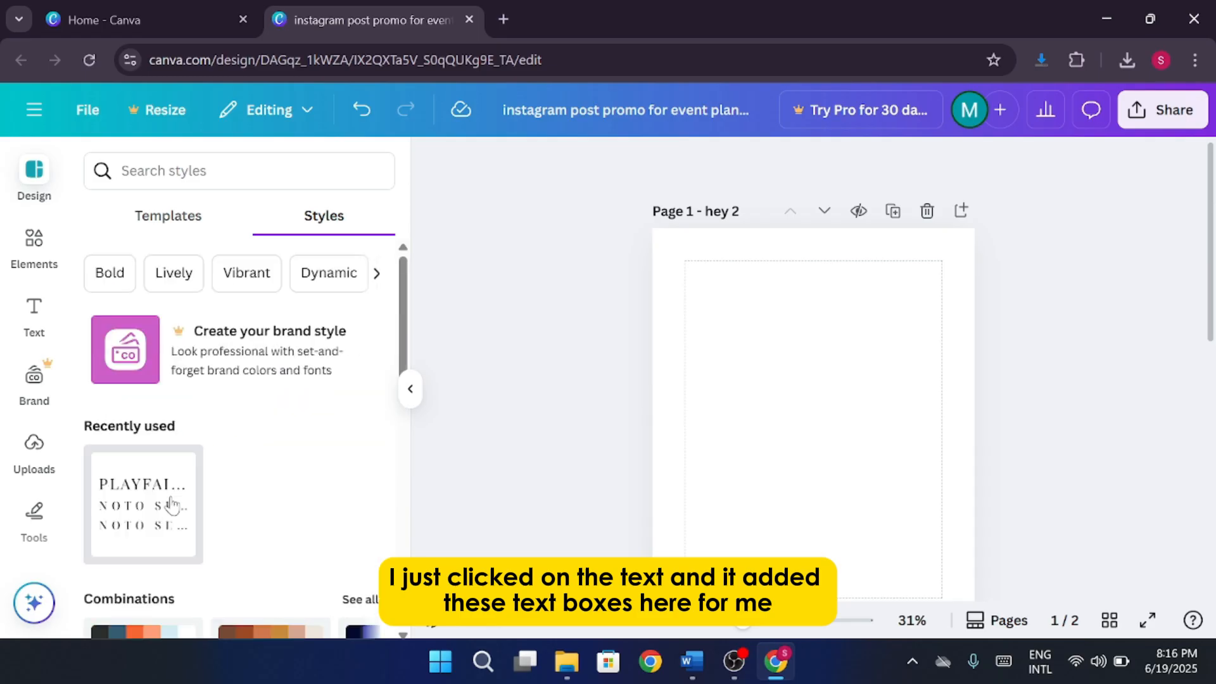
left_click(171, 505)
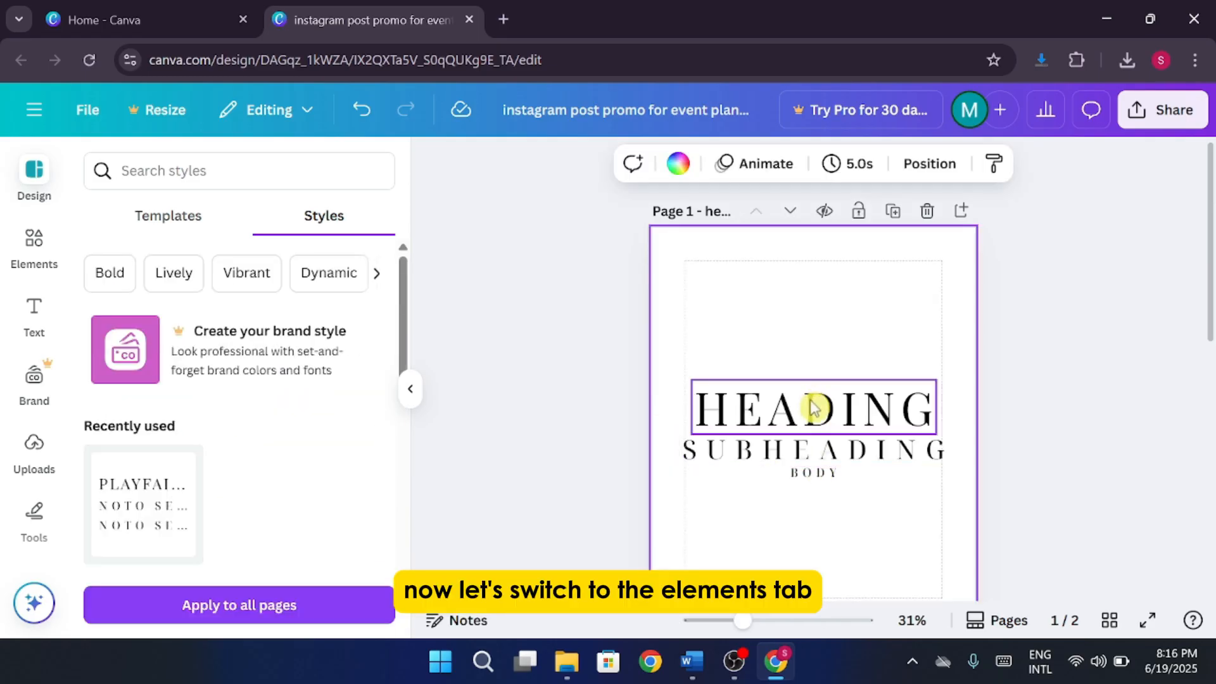
key("ctrl+z")
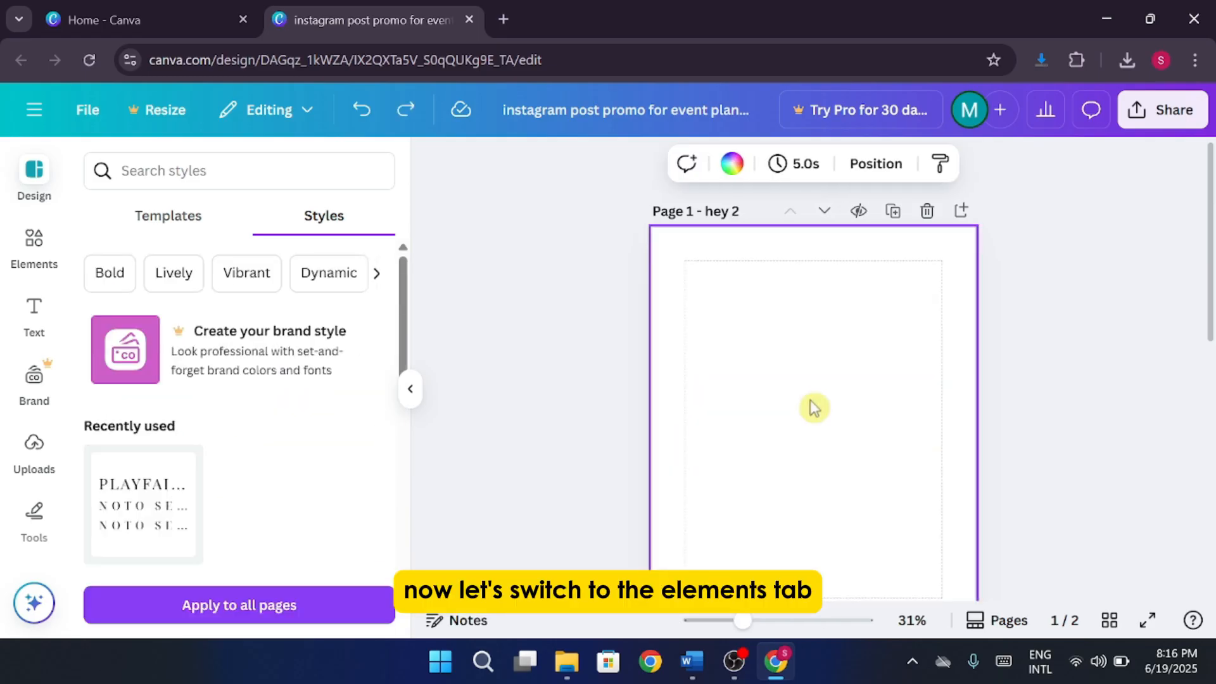
Try the "All About Me Worksheet Orange and Cream Basic Style" template on page 1
left_click(28, 247)
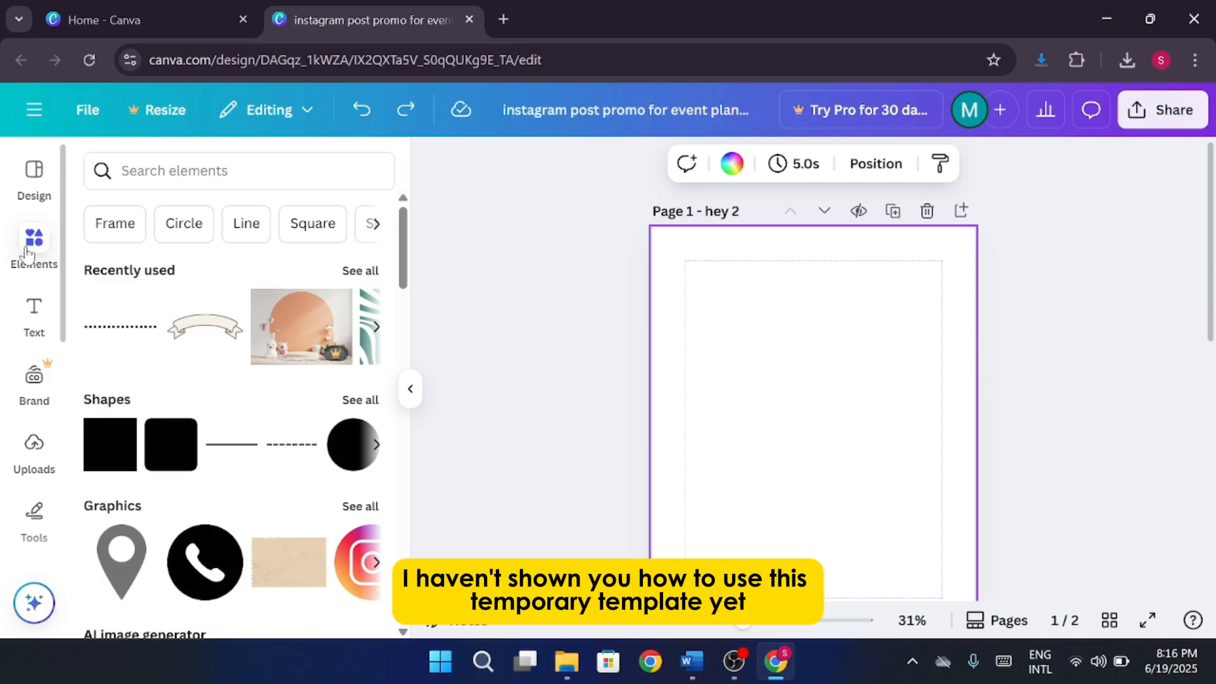
left_click(34, 172)
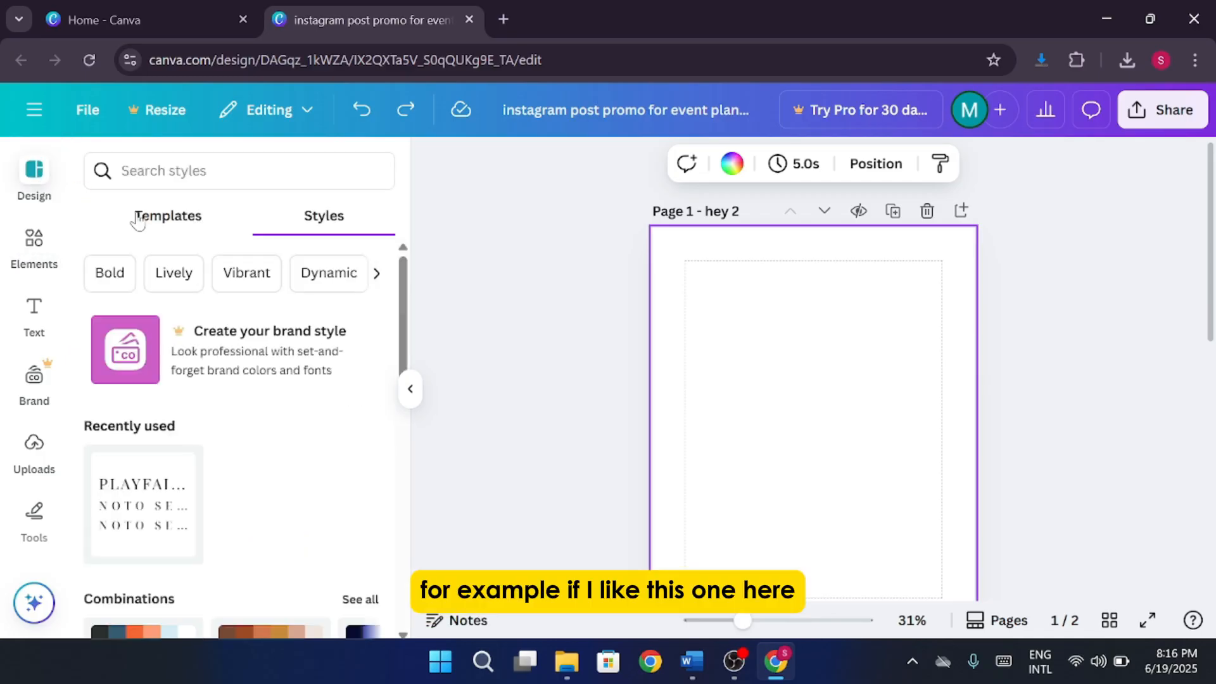
left_click(141, 216)
scroll(142, 405, "down", 2)
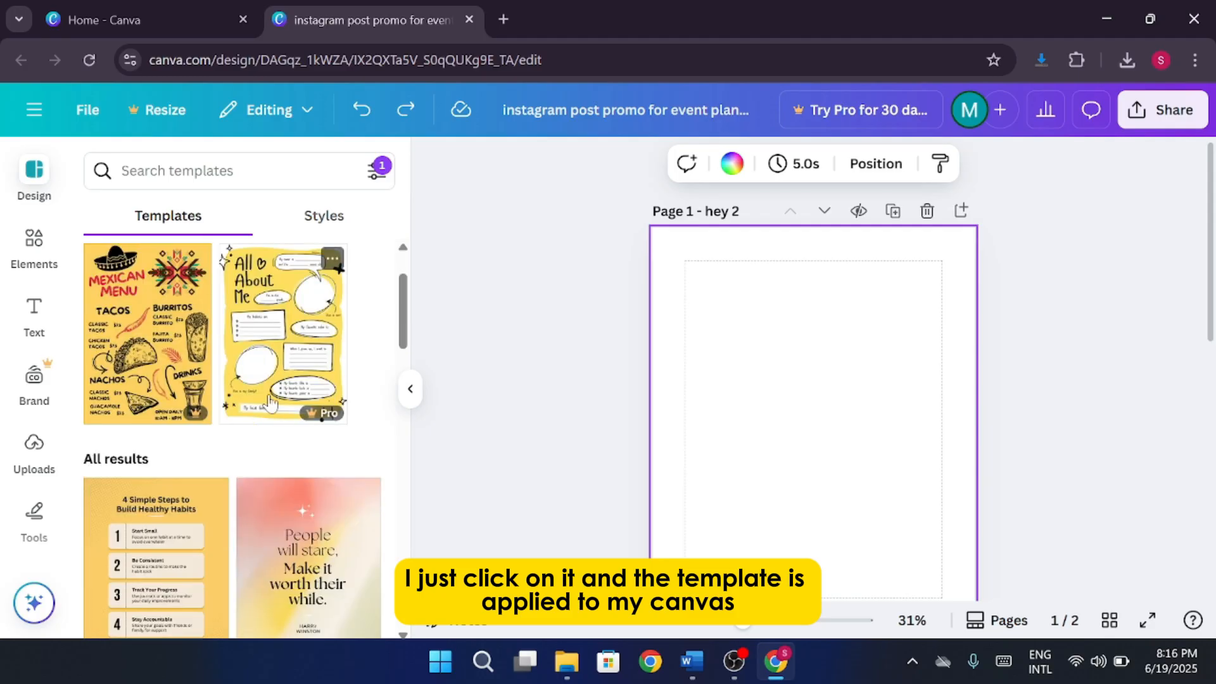
left_click(142, 416)
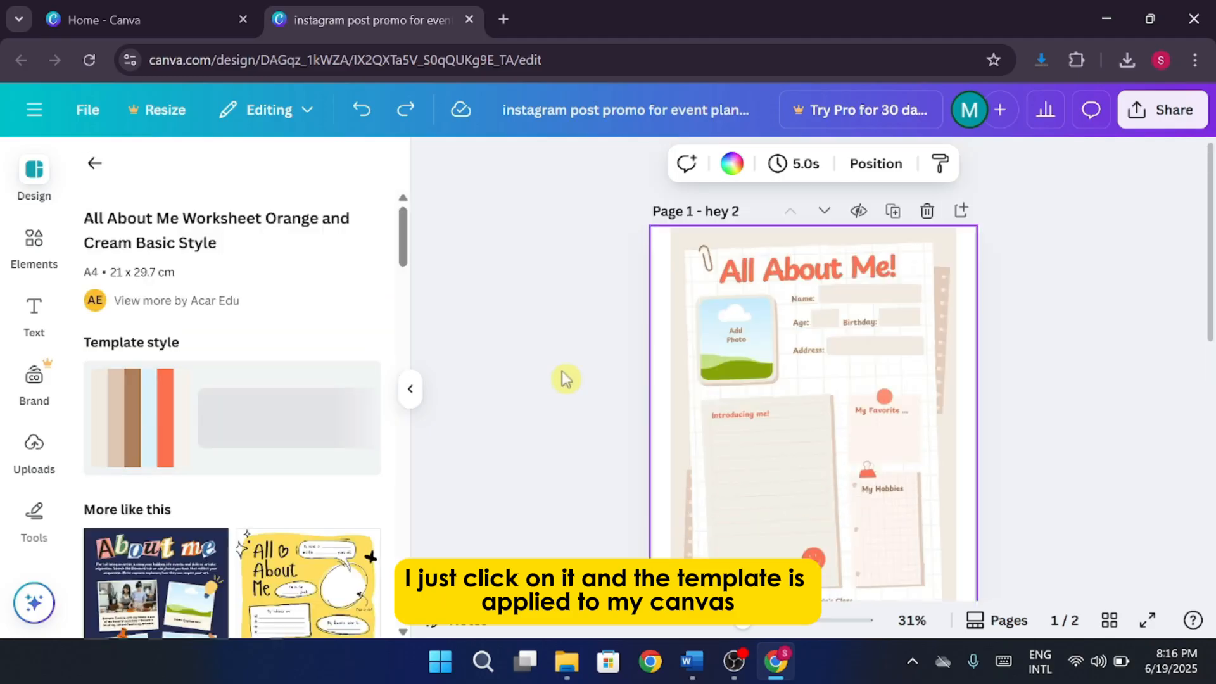
scroll(565, 379, "down", 1)
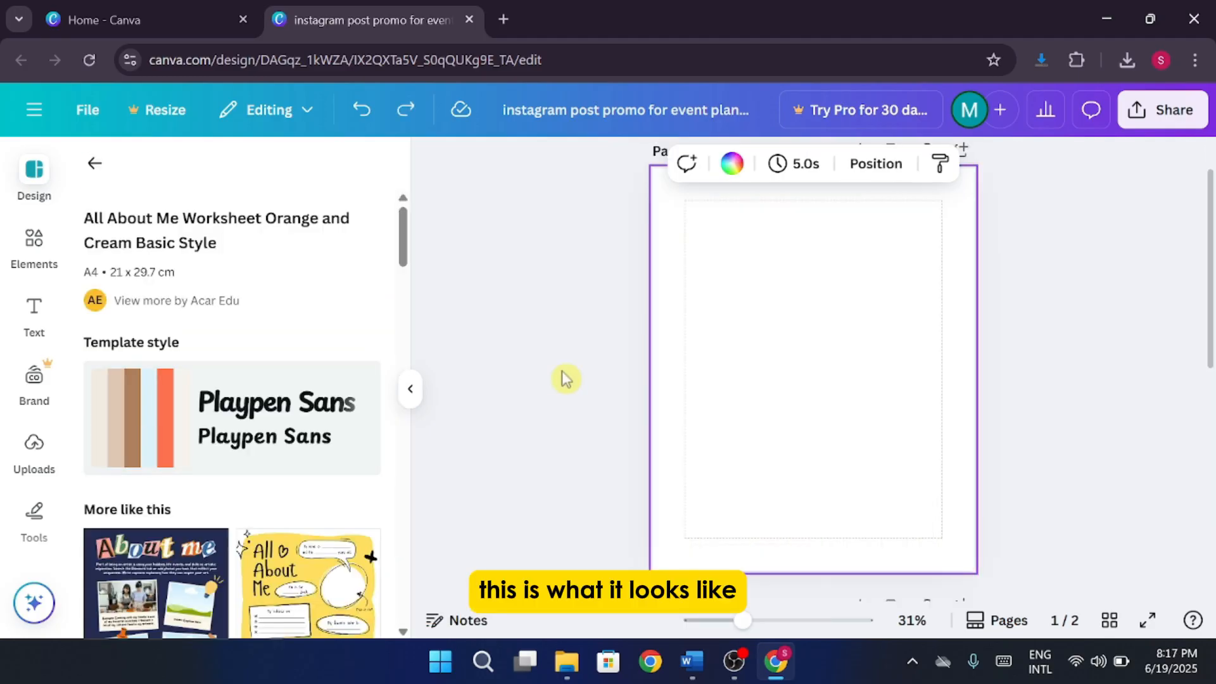
Search the templates for "yoga" and apply the "Gradient Illustrative Yoga Health Poster" to page 1
left_click(96, 164)
left_click(177, 170)
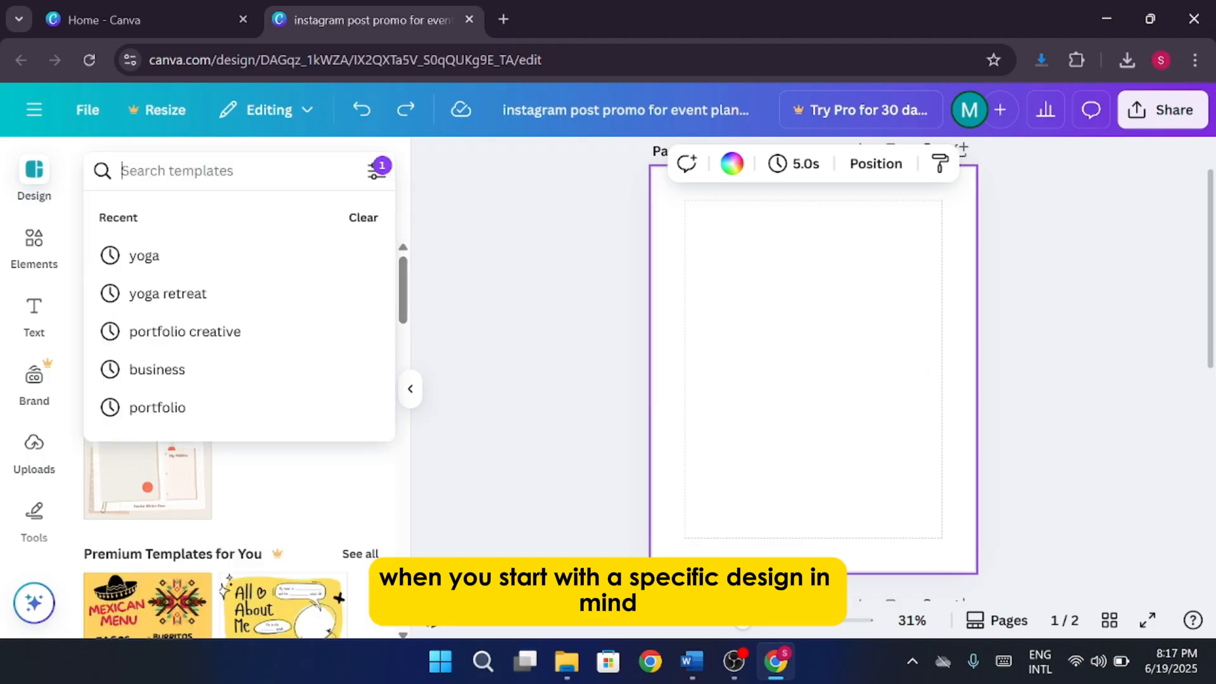
type("yog")
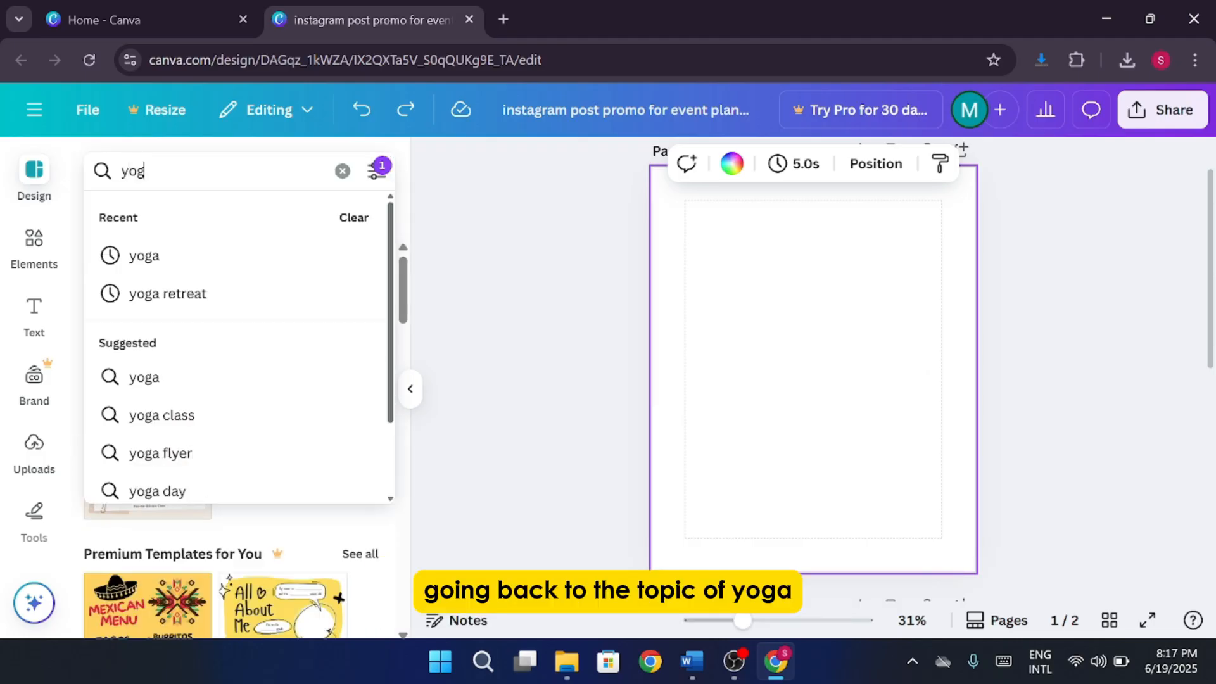
left_click(205, 272)
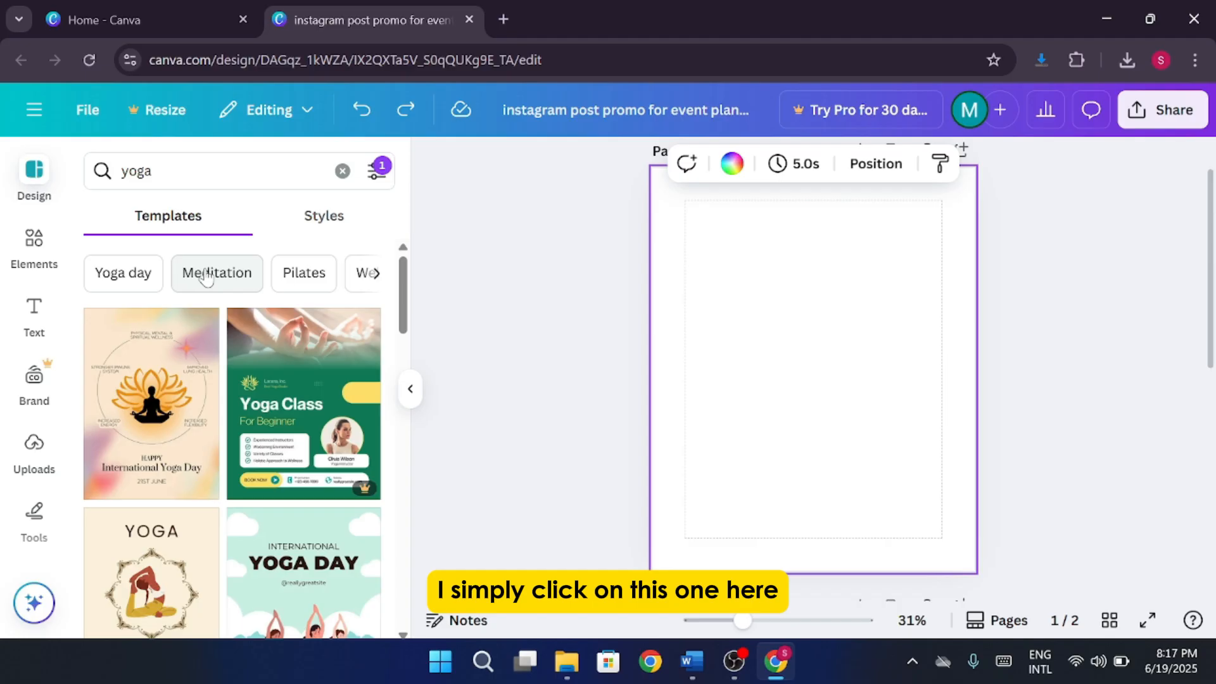
left_click(204, 323)
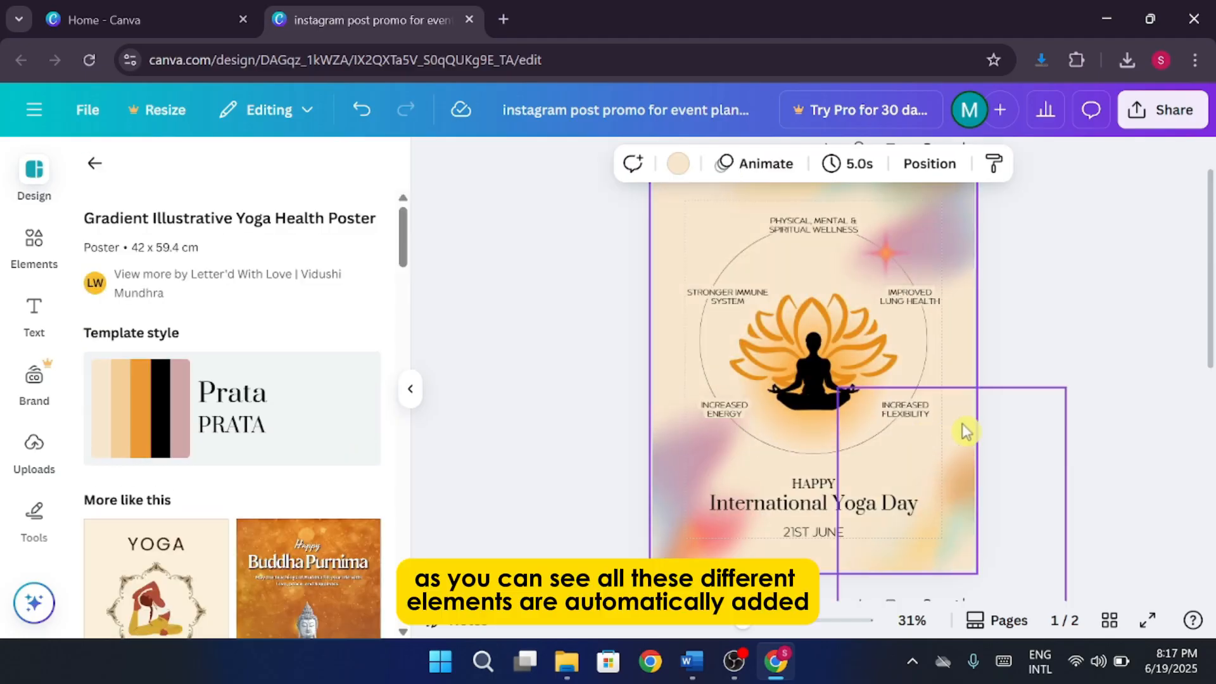
Delete all the yoga poster's elements from page 1, leaving only its background
left_click_drag(1081, 249, 692, 536)
key("Delete")
left_click_drag(1037, 204, 789, 278)
key("Delete")
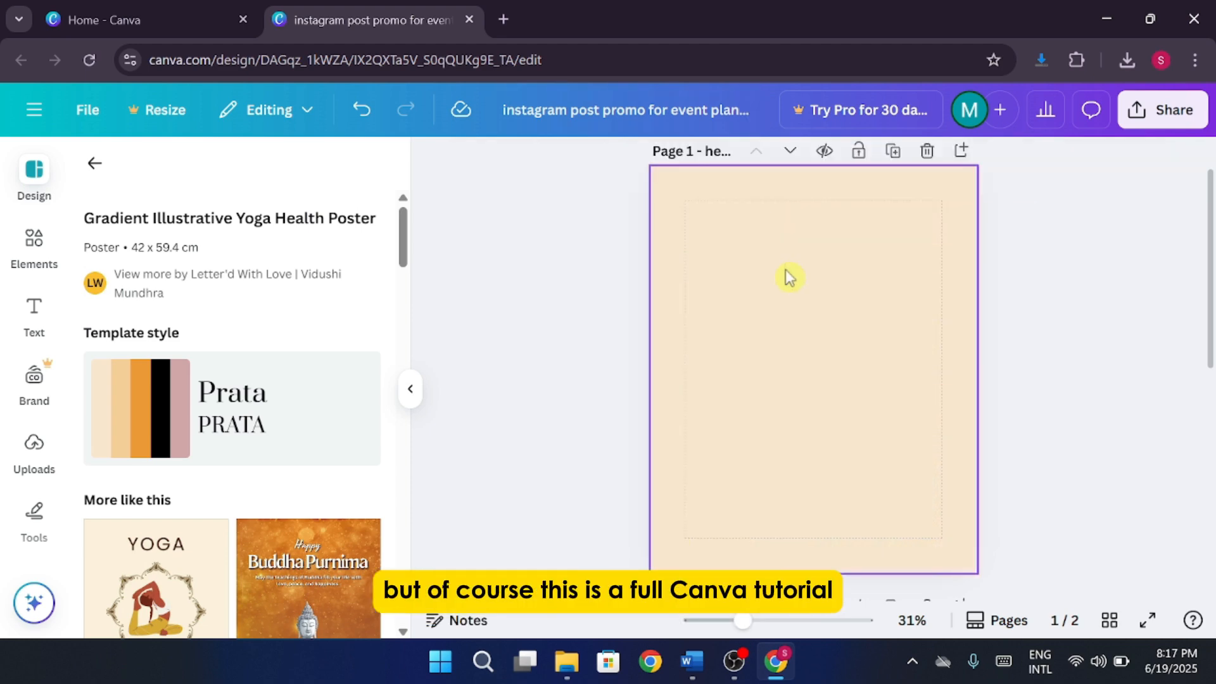
Undo the last two changes and set page 1's background to white from the document colors
key("ctrl+z")
key("ctrl+z")
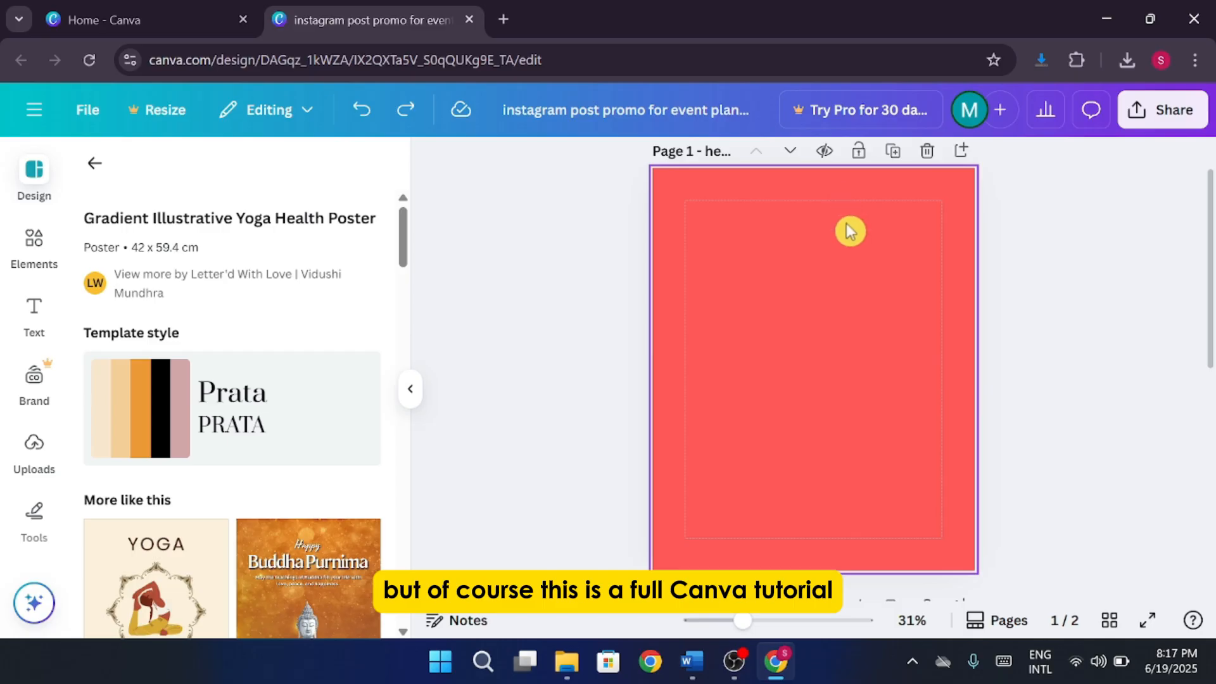
left_click(34, 244)
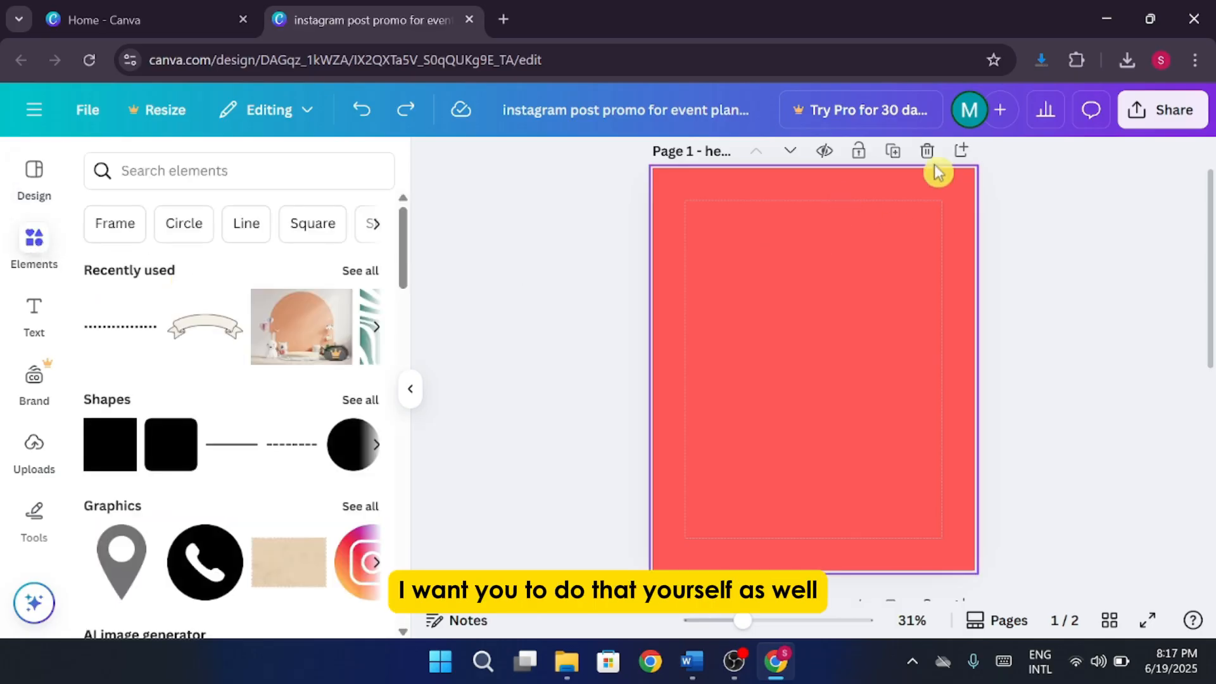
left_click(910, 236)
left_click(731, 163)
left_click(207, 307)
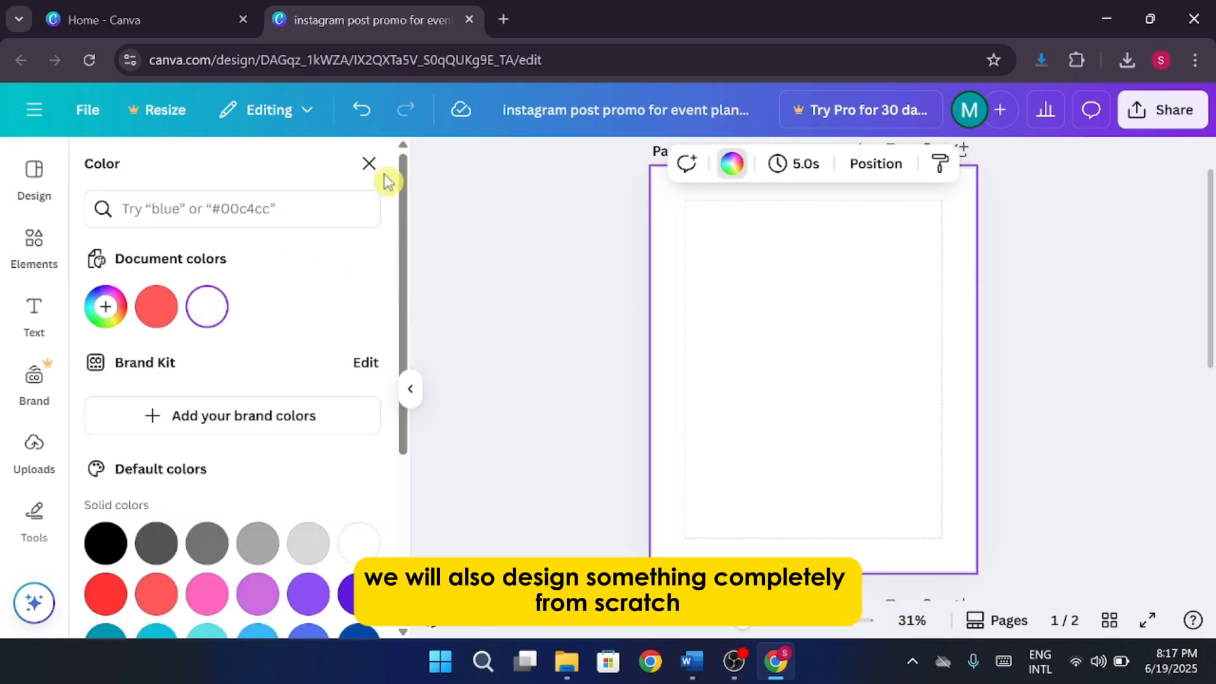
Examine the element categories, from shapes and graphics through photos, videos, audio, charts, polls, tables, frames and grids to mockups and collections
left_click(19, 259)
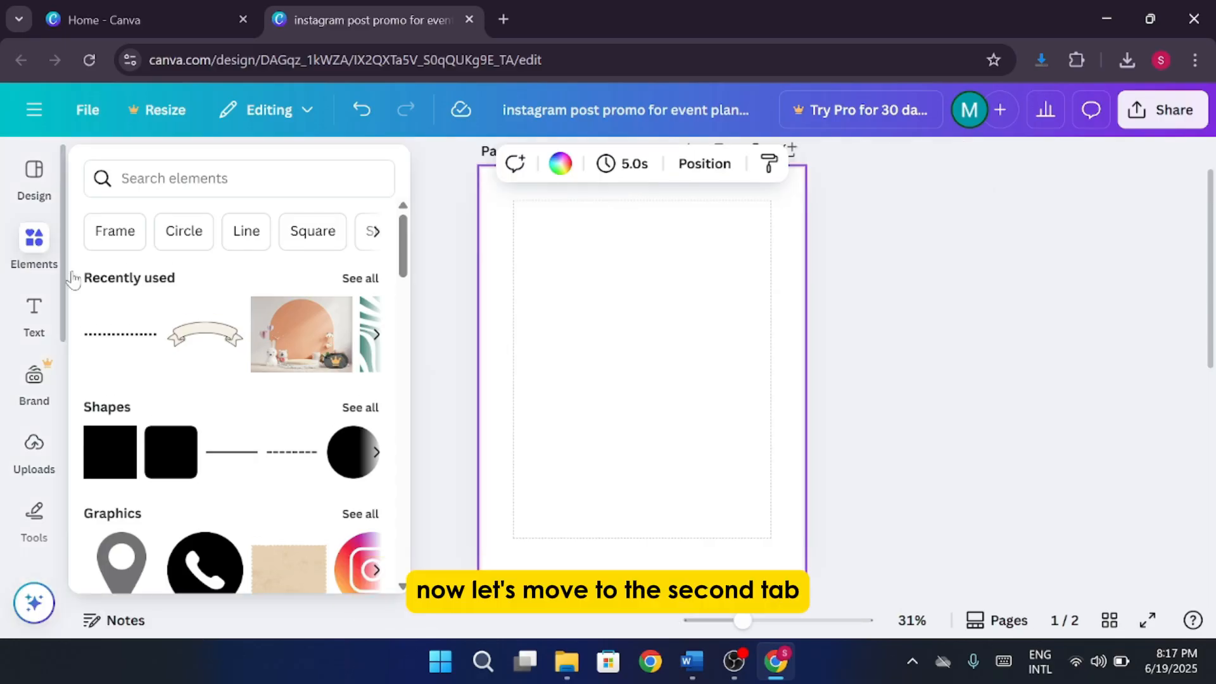
scroll(272, 430, "down", 3)
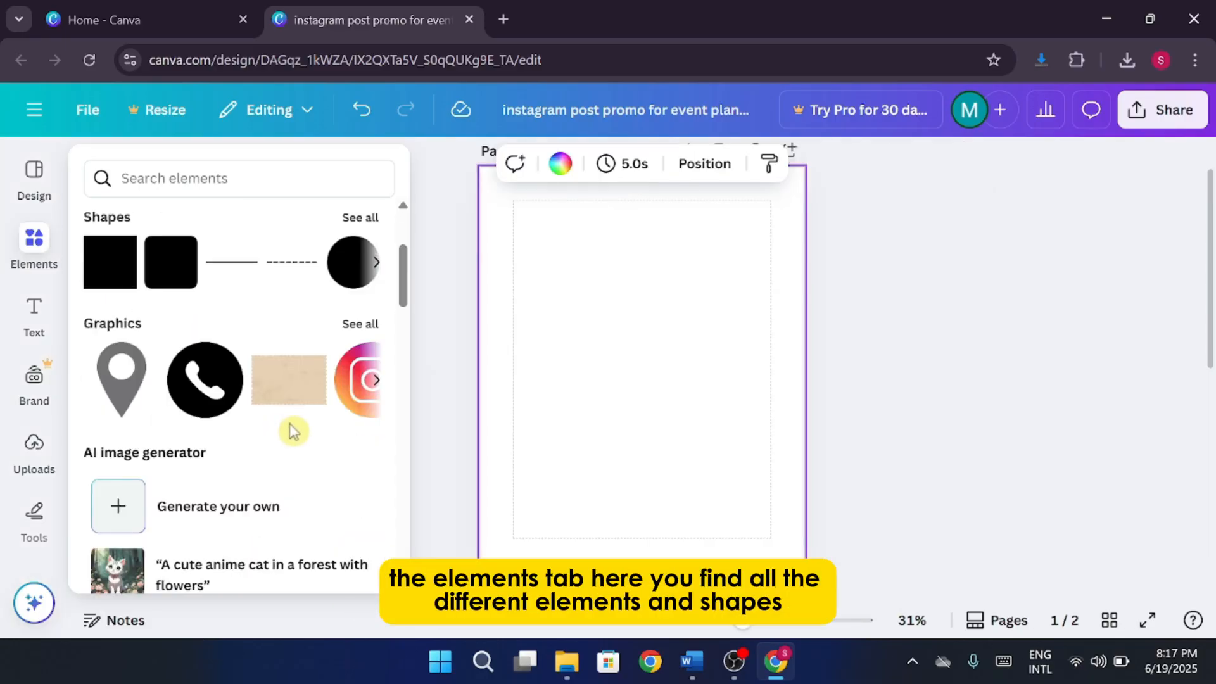
scroll(293, 431, "down", 2)
scroll(292, 432, "down", 7)
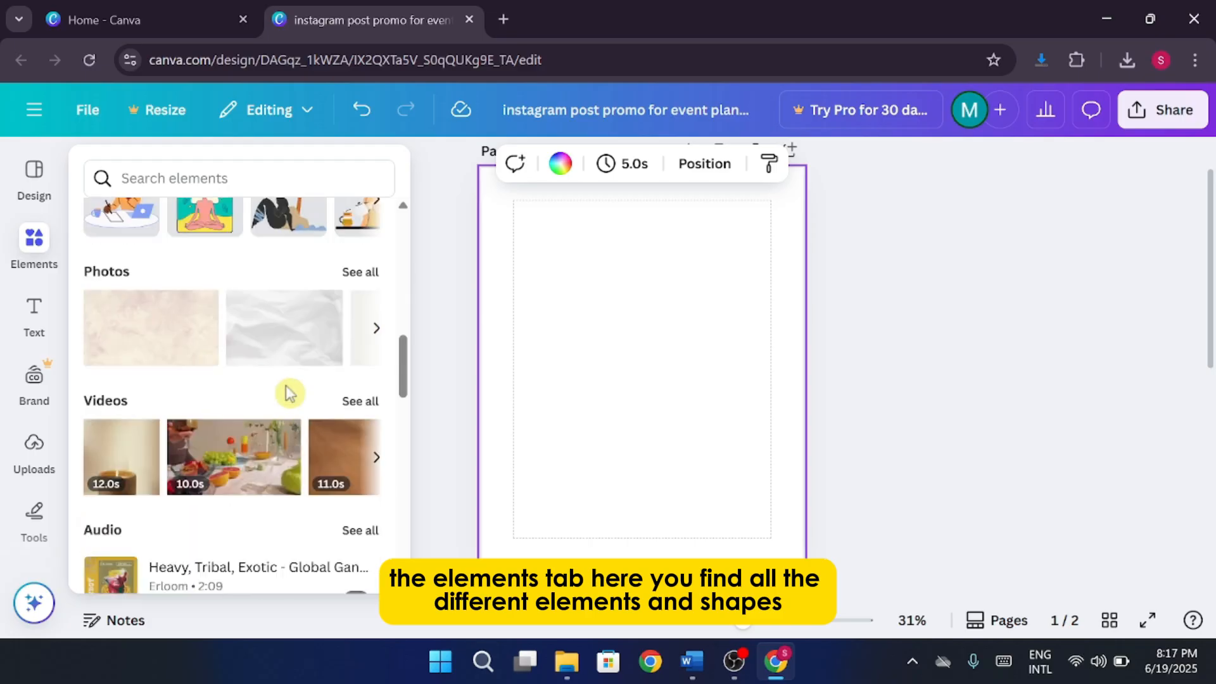
scroll(286, 394, "down", 2)
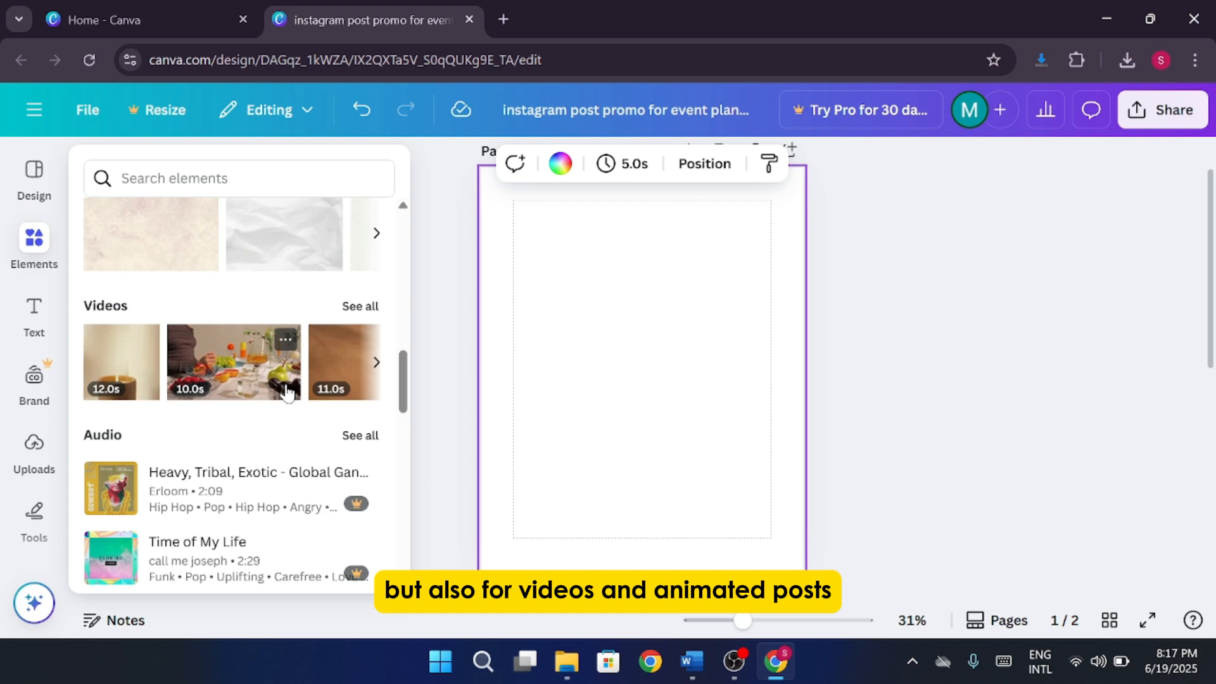
scroll(286, 392, "down", 6)
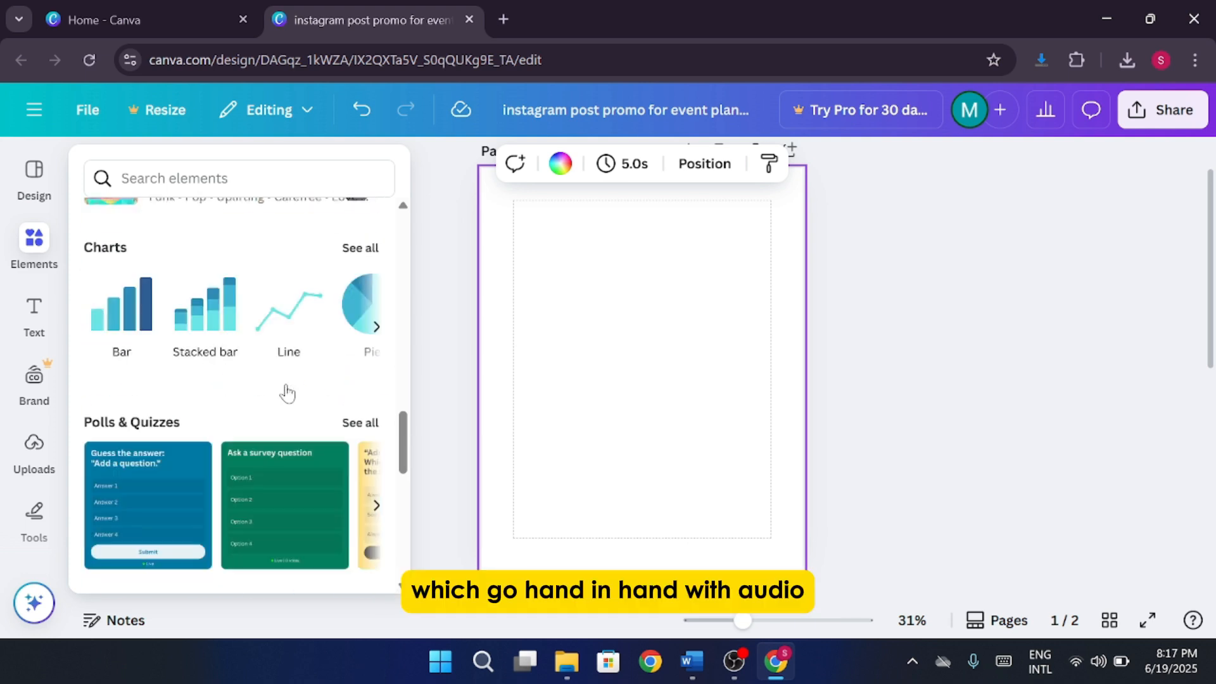
scroll(285, 391, "down", 6)
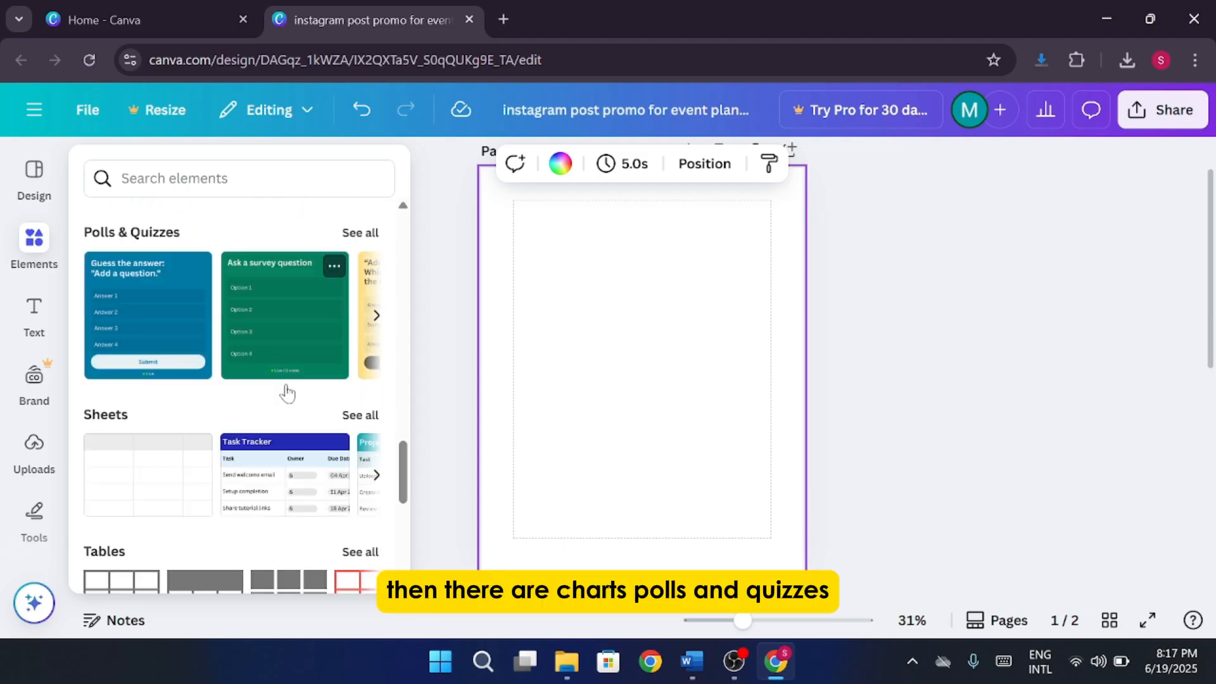
scroll(286, 392, "down", 3)
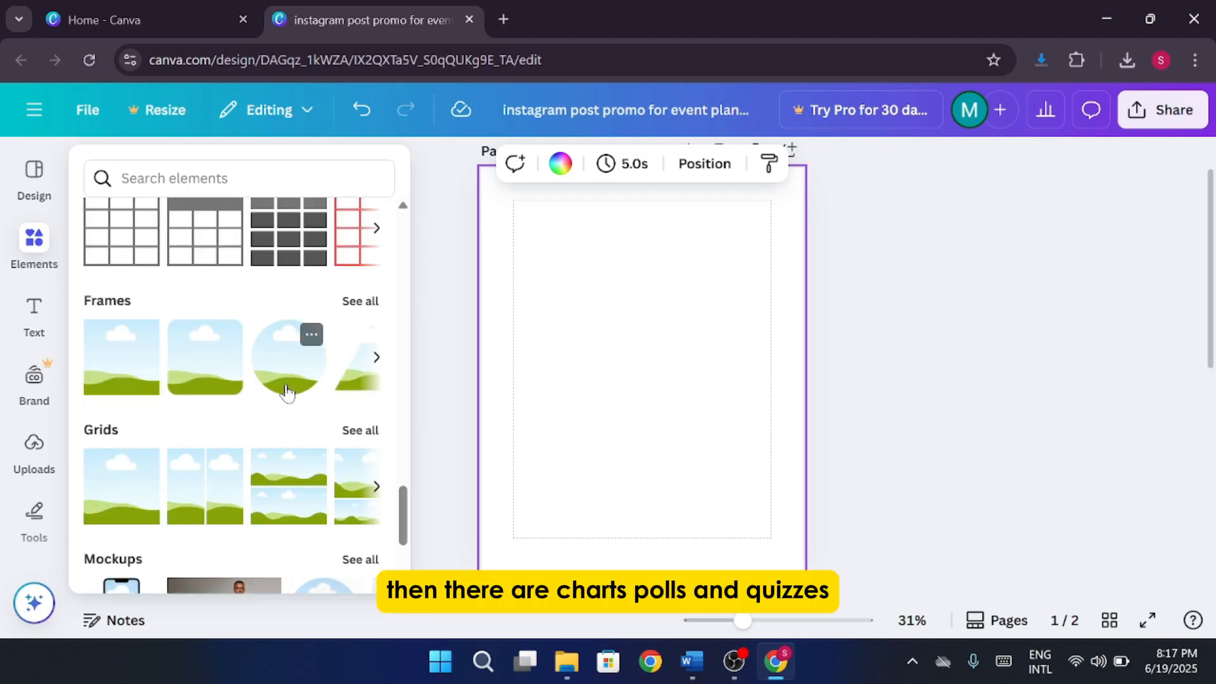
scroll(286, 392, "down", 2)
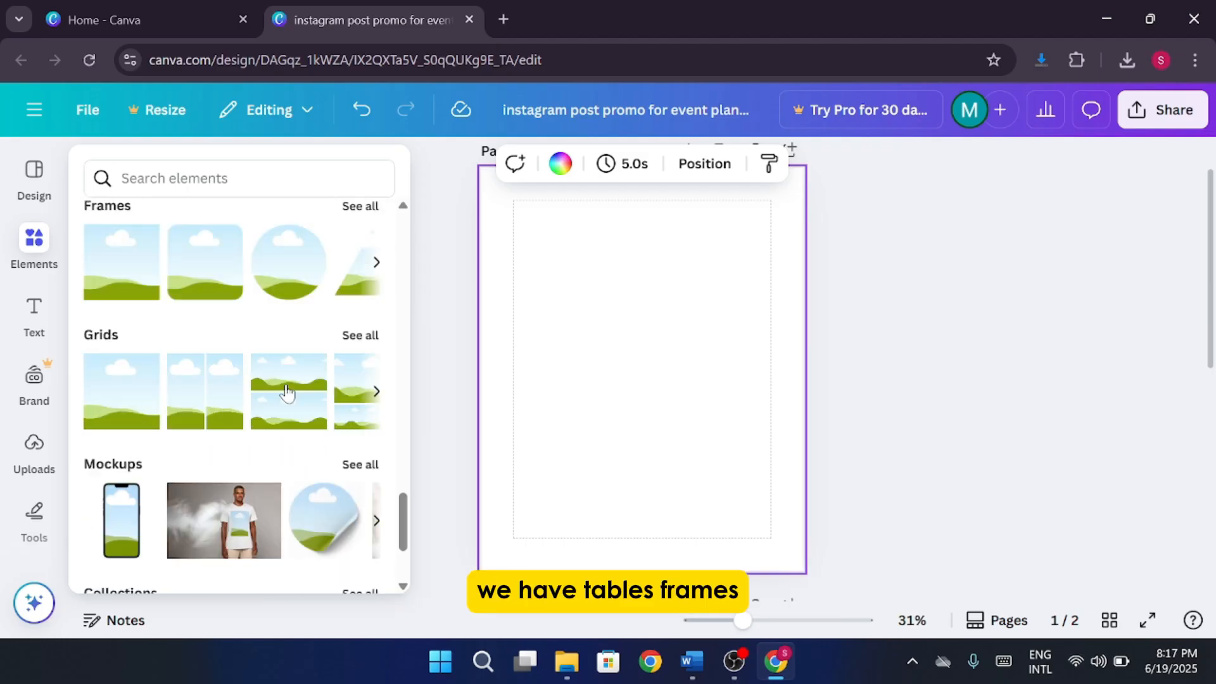
scroll(285, 391, "down", 2)
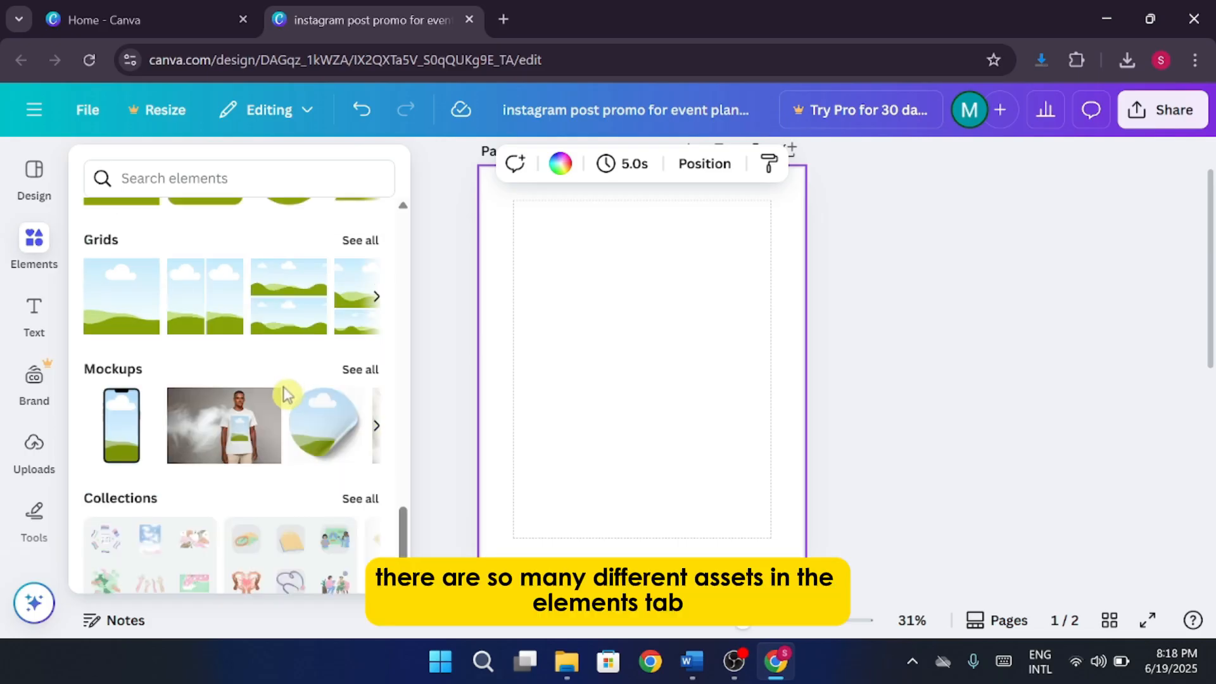
Examine the text options, including the default text styles, dynamic text and ready-made font combinations
left_click(28, 317)
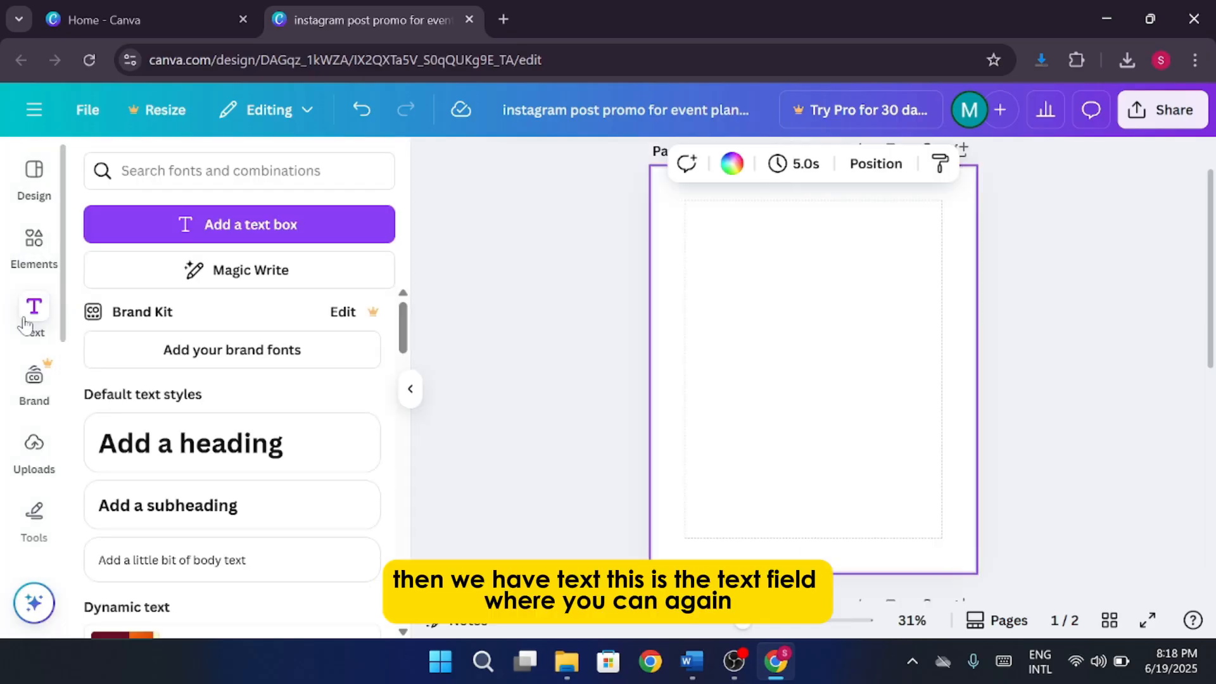
scroll(190, 382, "down", 8)
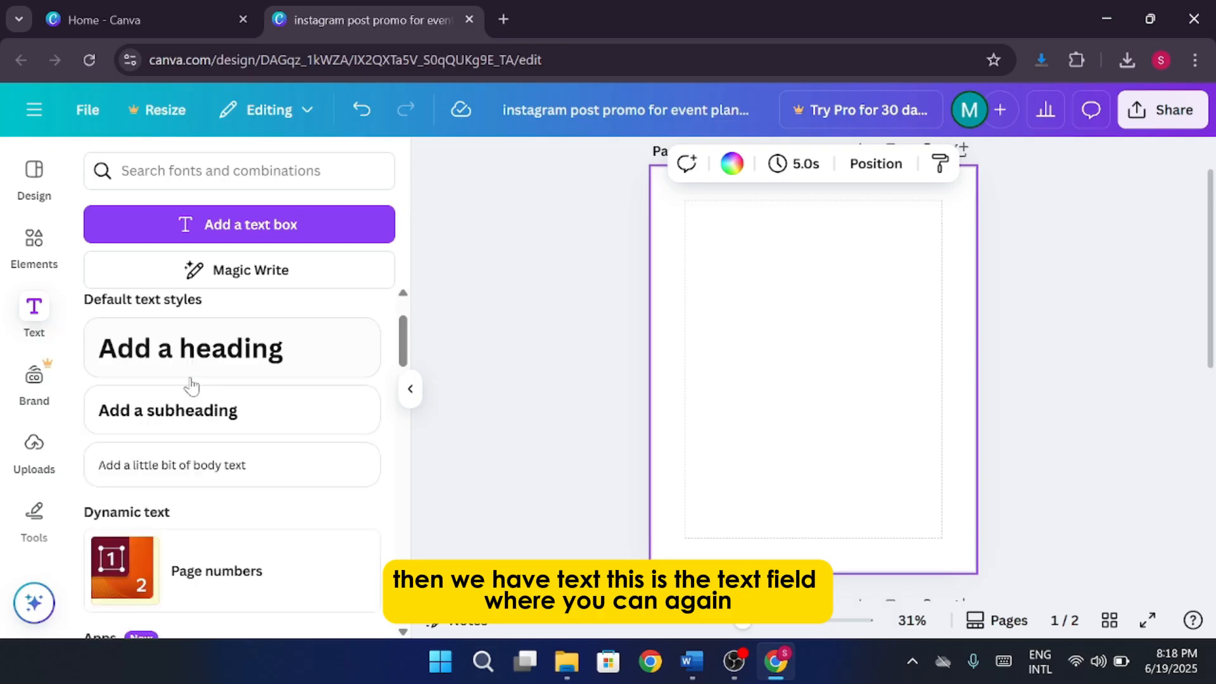
scroll(192, 384, "down", 5)
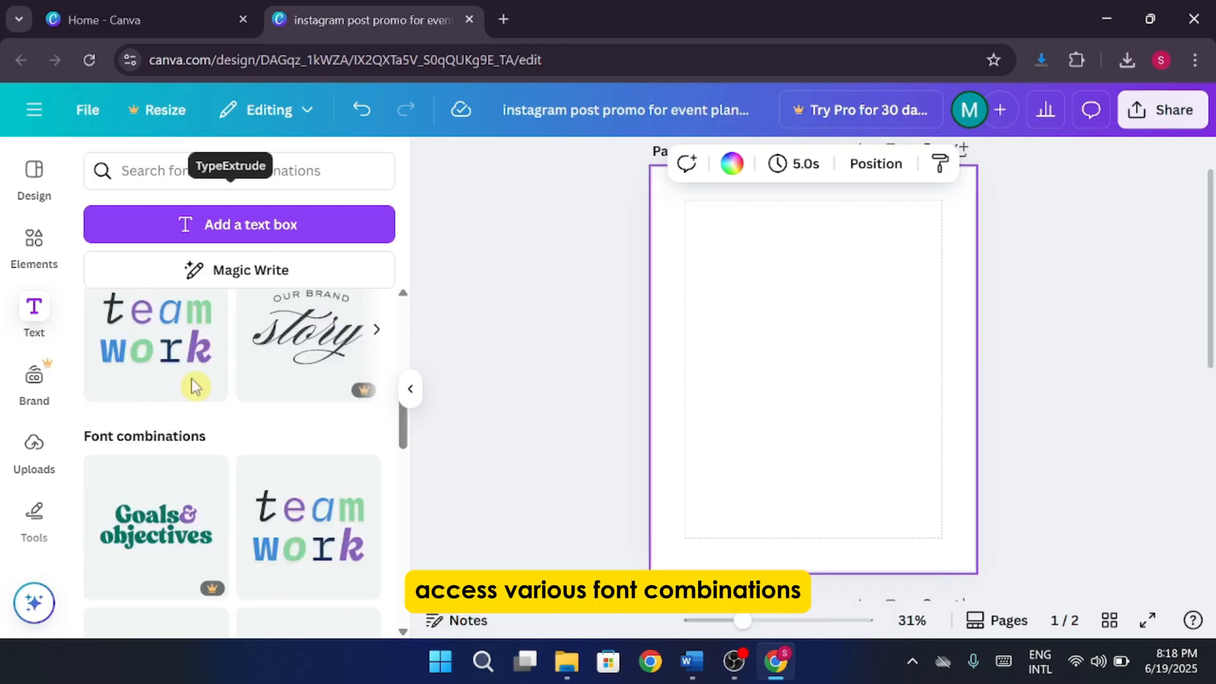
scroll(432, 425, "down", 2)
scroll(432, 425, "down", 2)
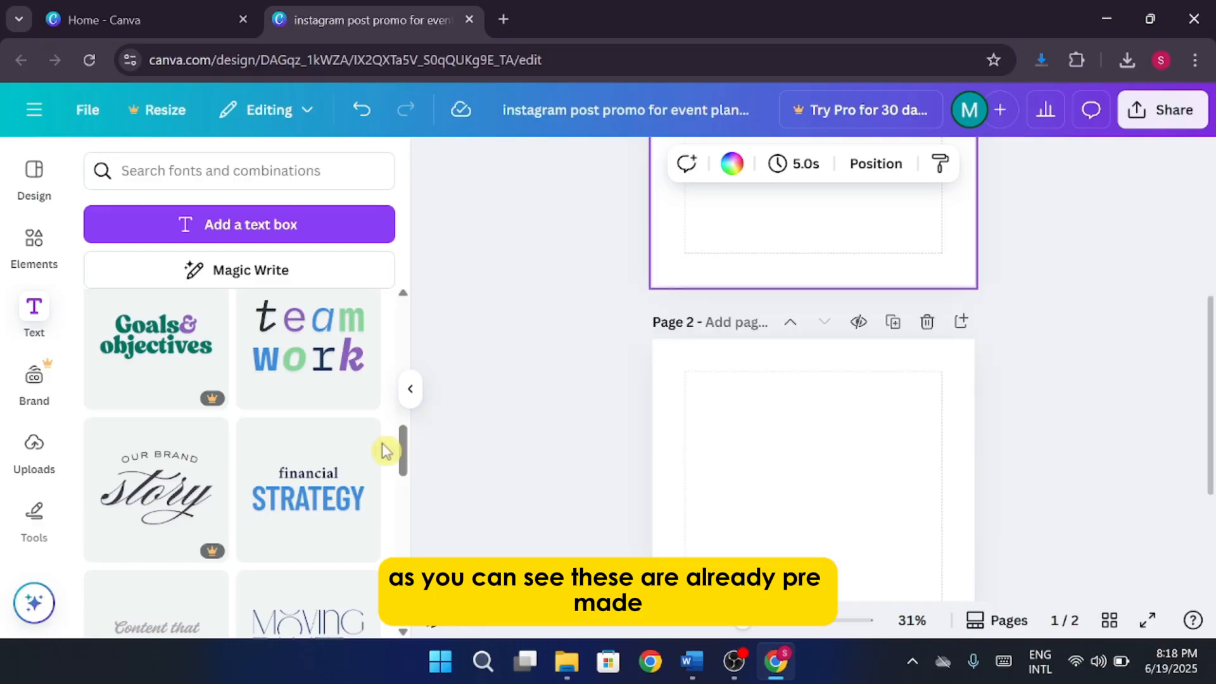
scroll(382, 453, "down", 2)
scroll(381, 451, "up", 6)
scroll(723, 426, "up", 4)
scroll(256, 474, "down", 5)
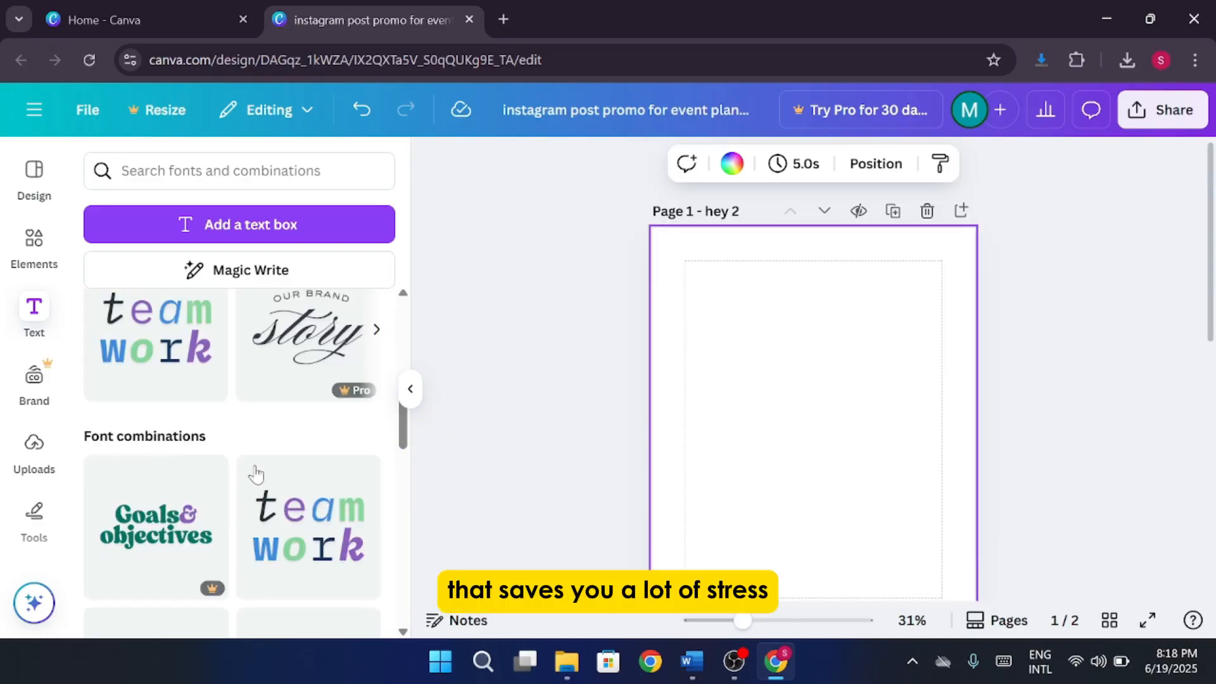
scroll(256, 474, "down", 3)
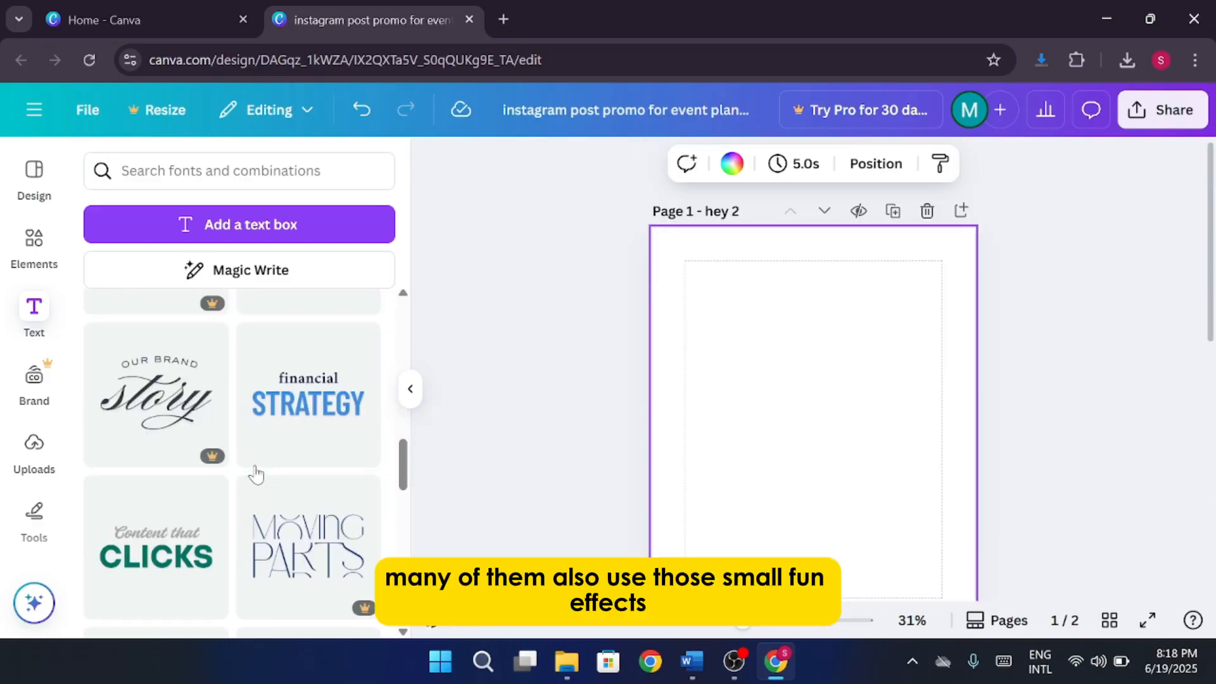
scroll(255, 474, "down", 6)
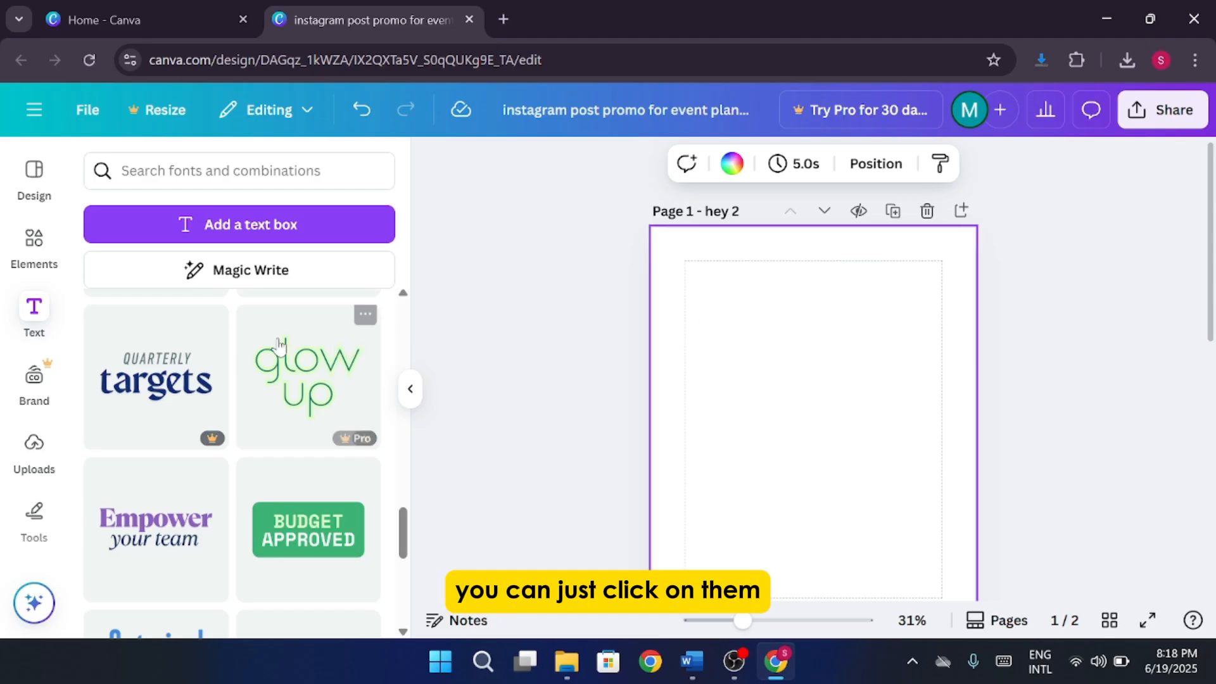
scroll(304, 360, "down", 2)
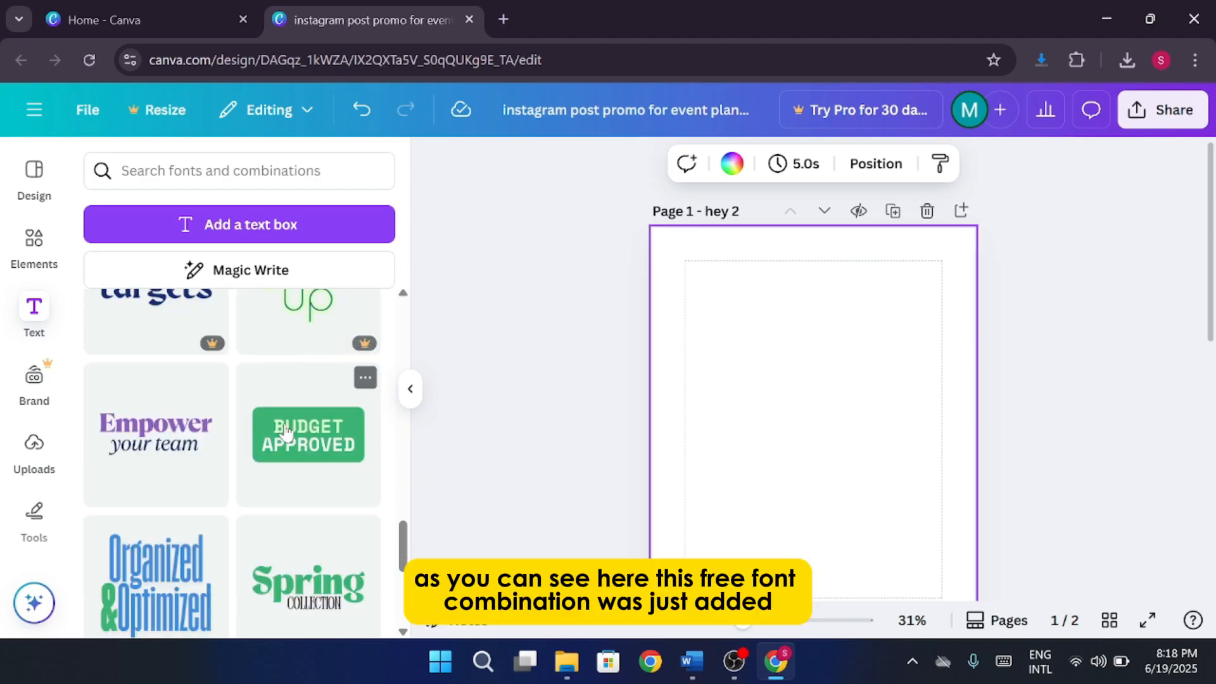
Try the "Budget Approved" font combination on page 1, then delete it from the page
left_click(287, 433)
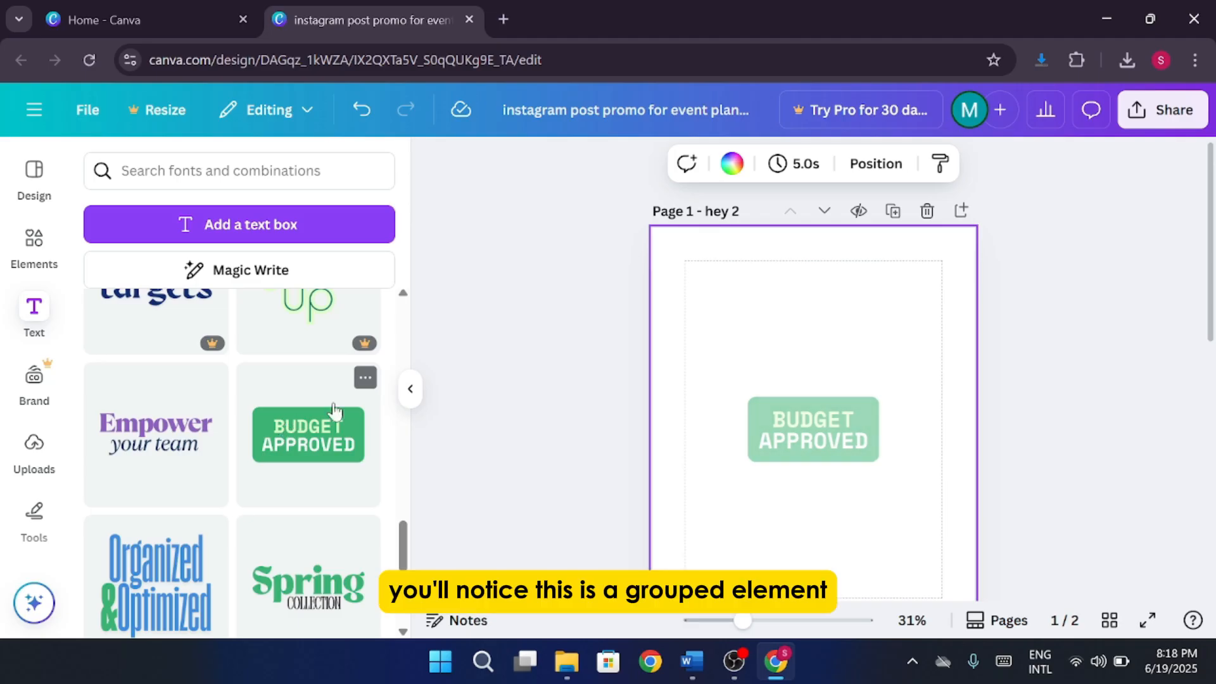
left_click(831, 421)
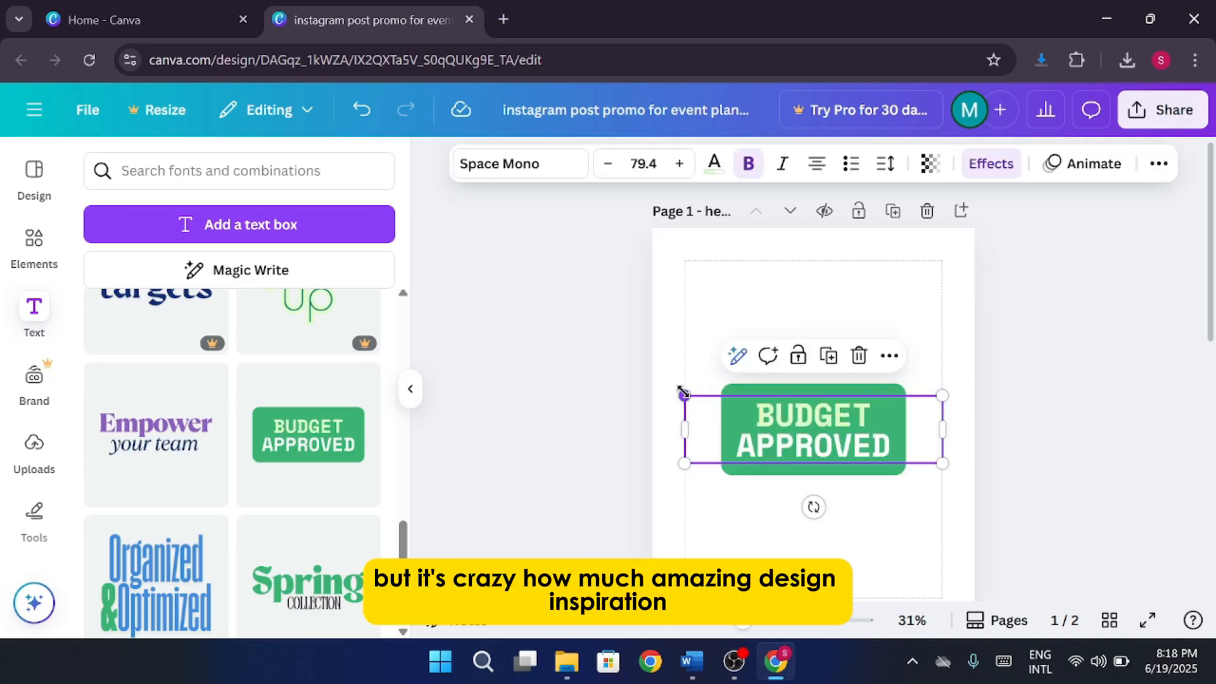
left_click_drag(683, 394, 695, 347)
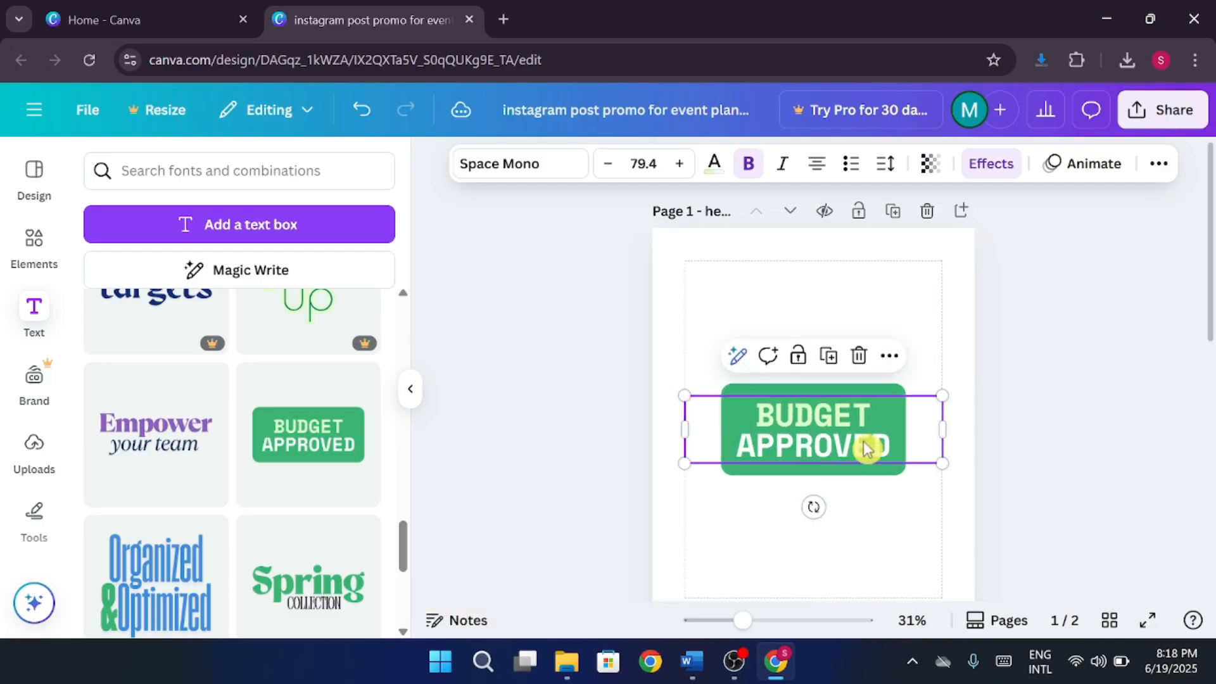
left_click(860, 358)
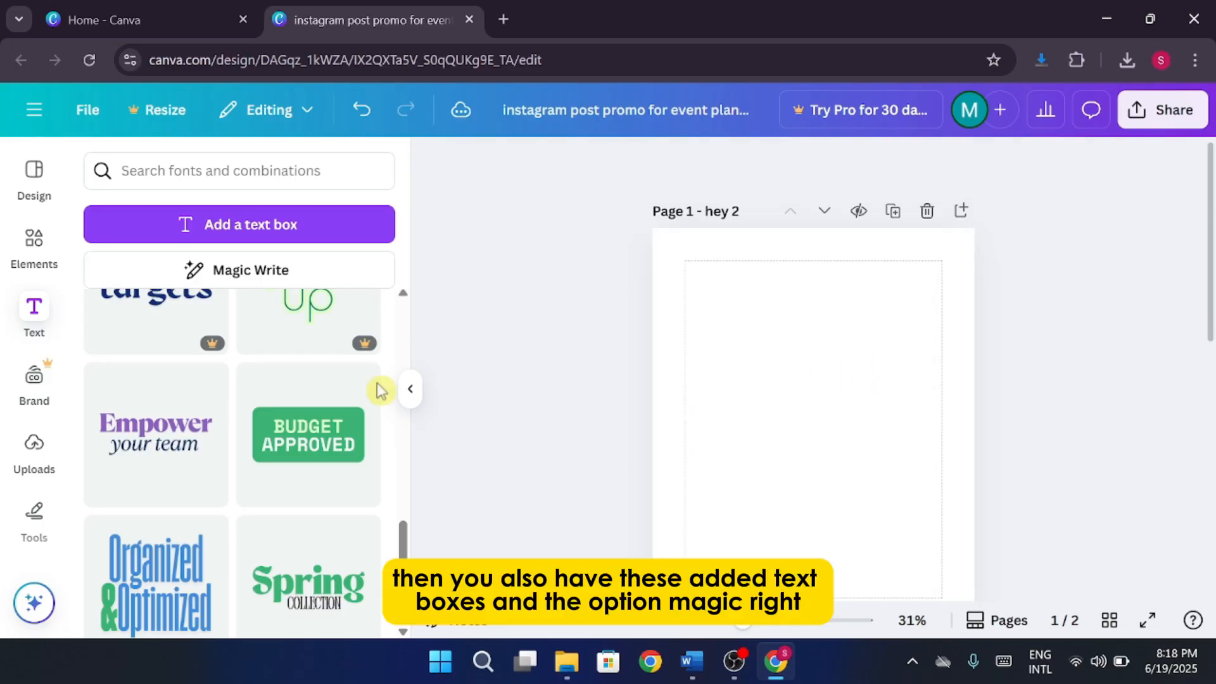
Look through further font combinations and return to the default text styles
scroll(291, 426, "down", 8)
scroll(291, 430, "down", 3)
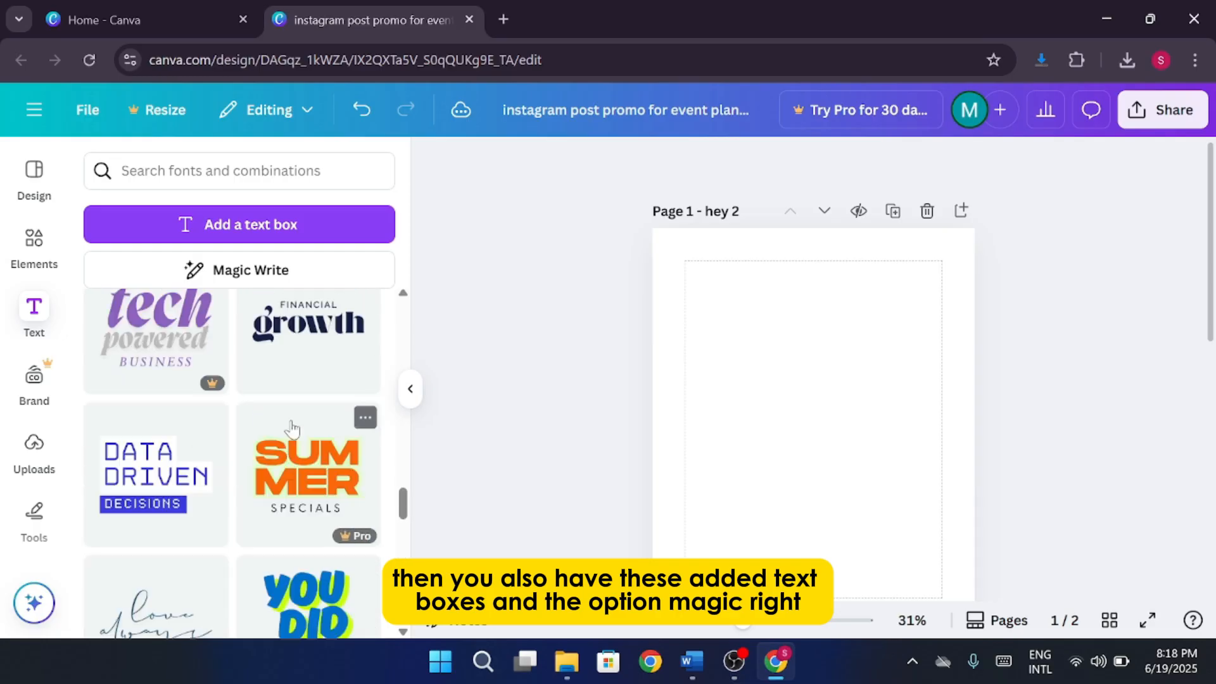
scroll(291, 427, "up", 12)
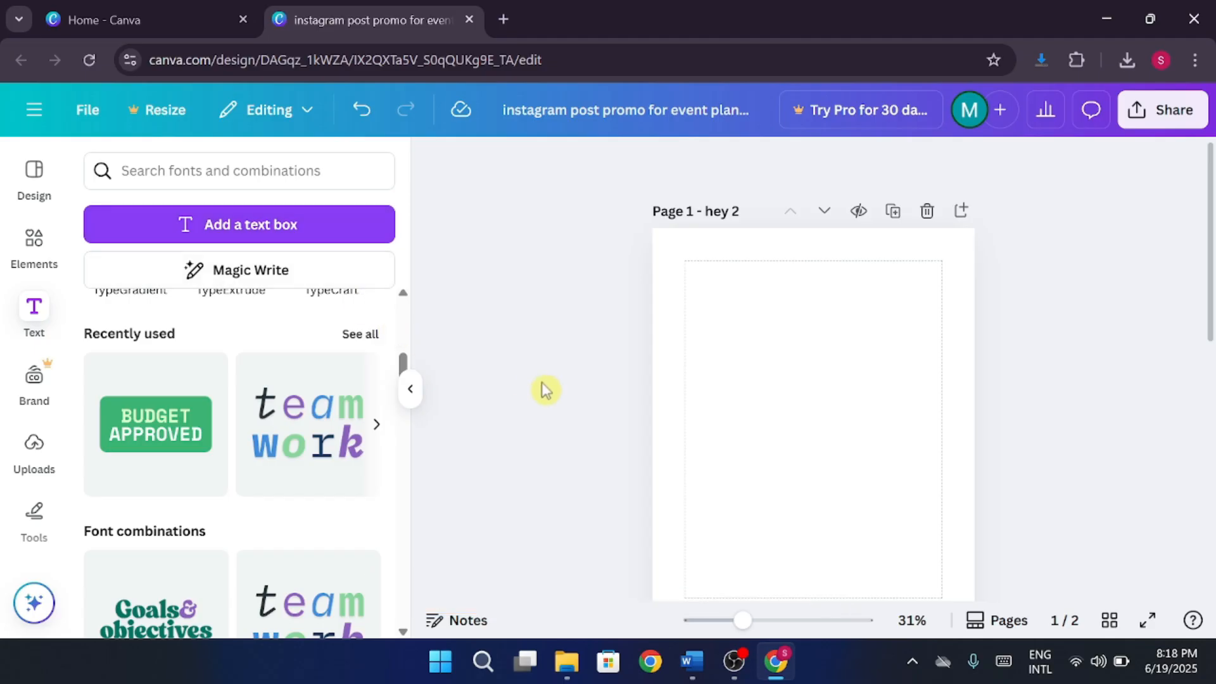
scroll(247, 456, "up", 3)
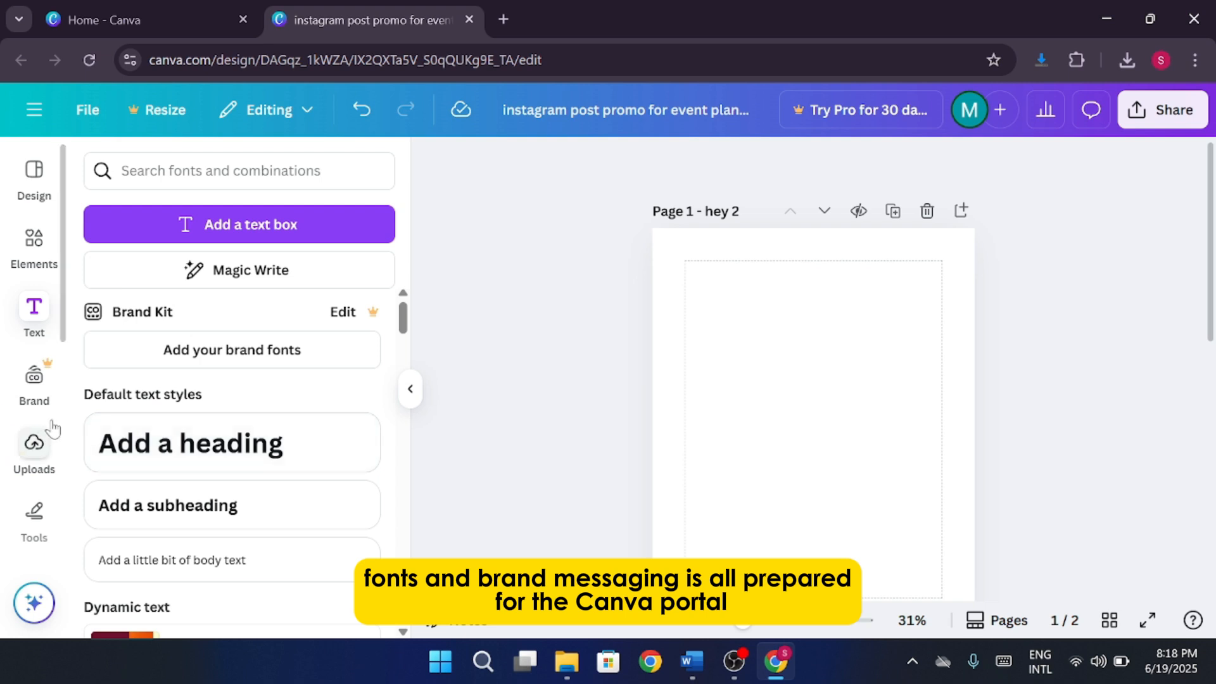
Show the uploads, copy the daisy image flower-9203759_1280.png from the Photos app, and paste it onto page 1 in Canva
left_click(33, 452)
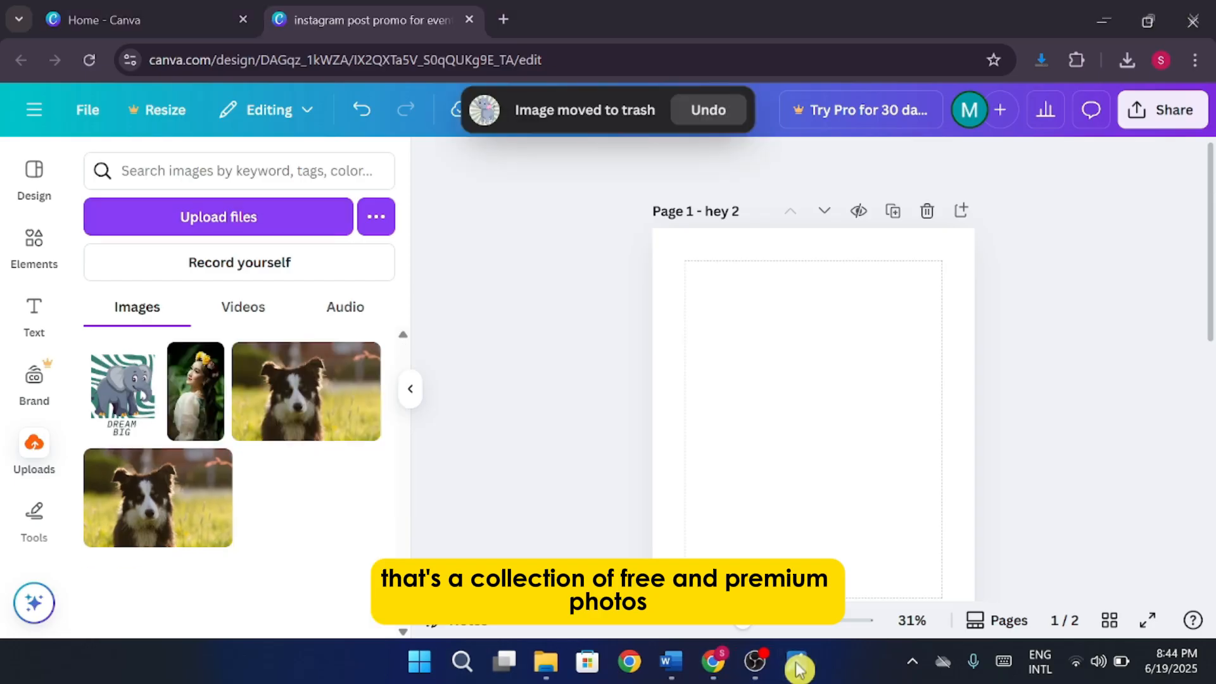
left_click(798, 664)
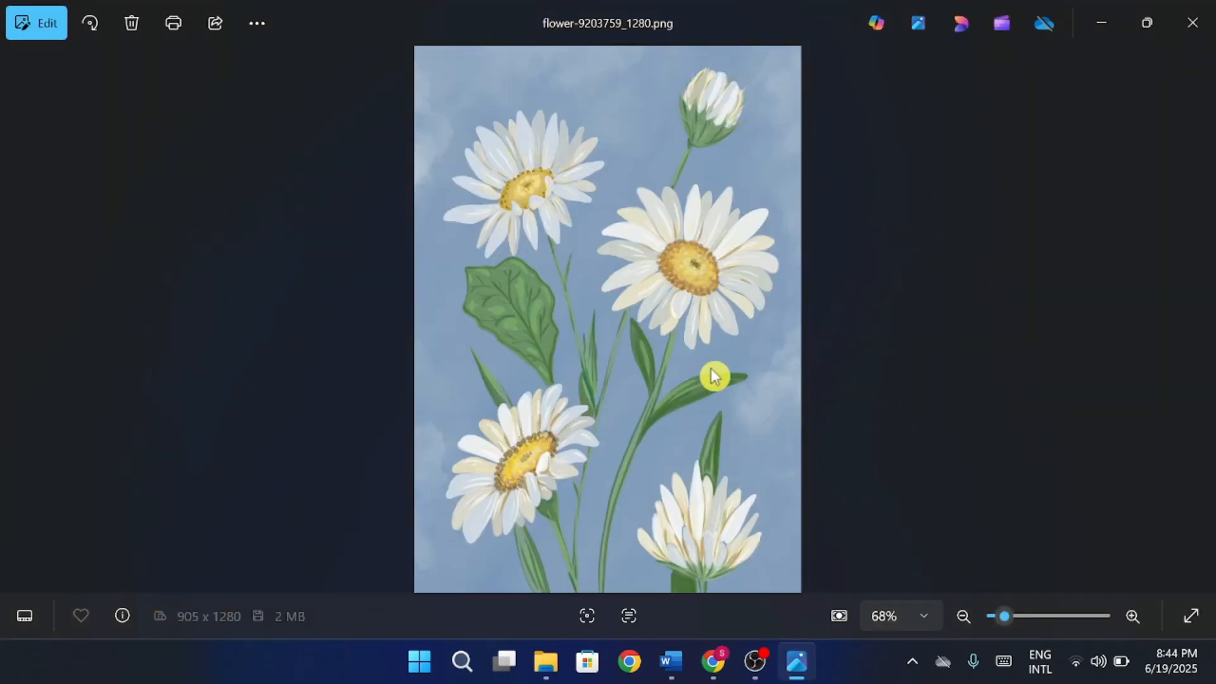
right_click(715, 376)
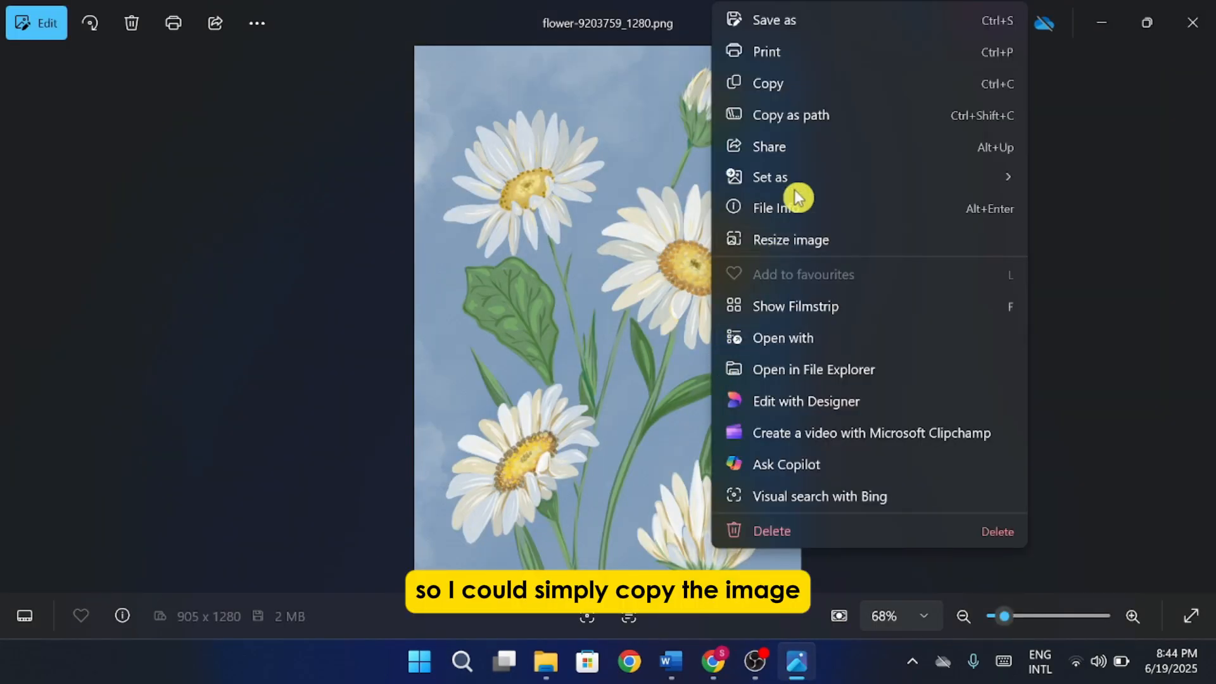
left_click(823, 114)
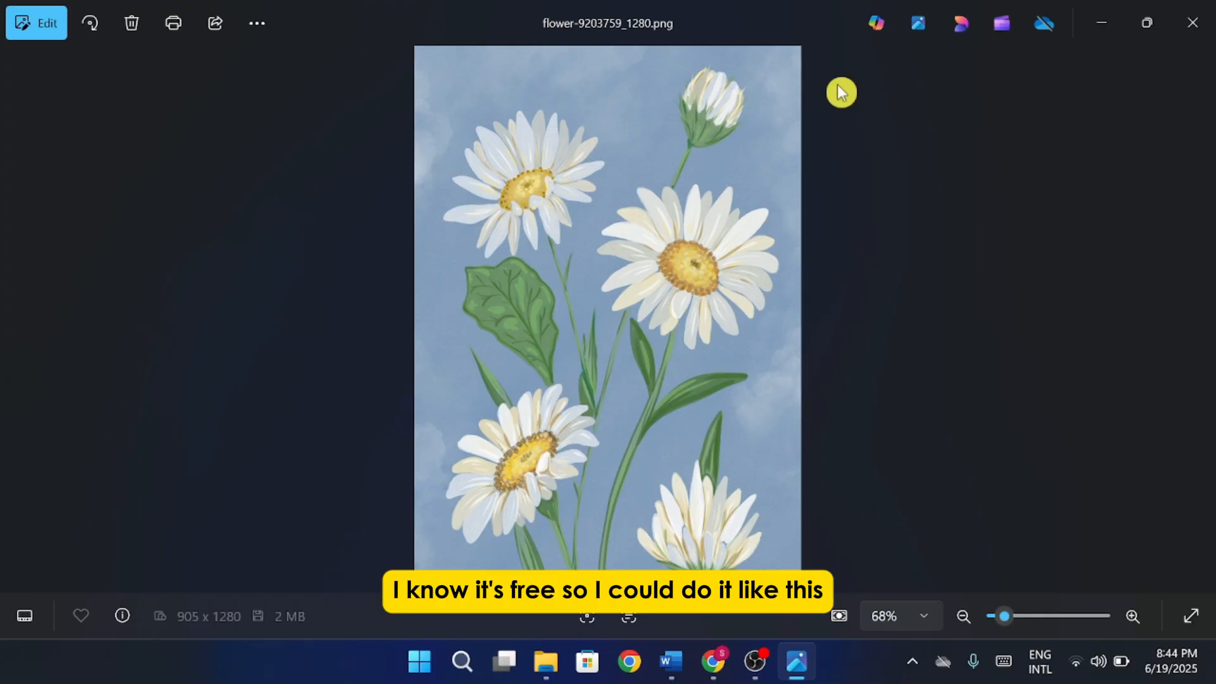
left_click(715, 662)
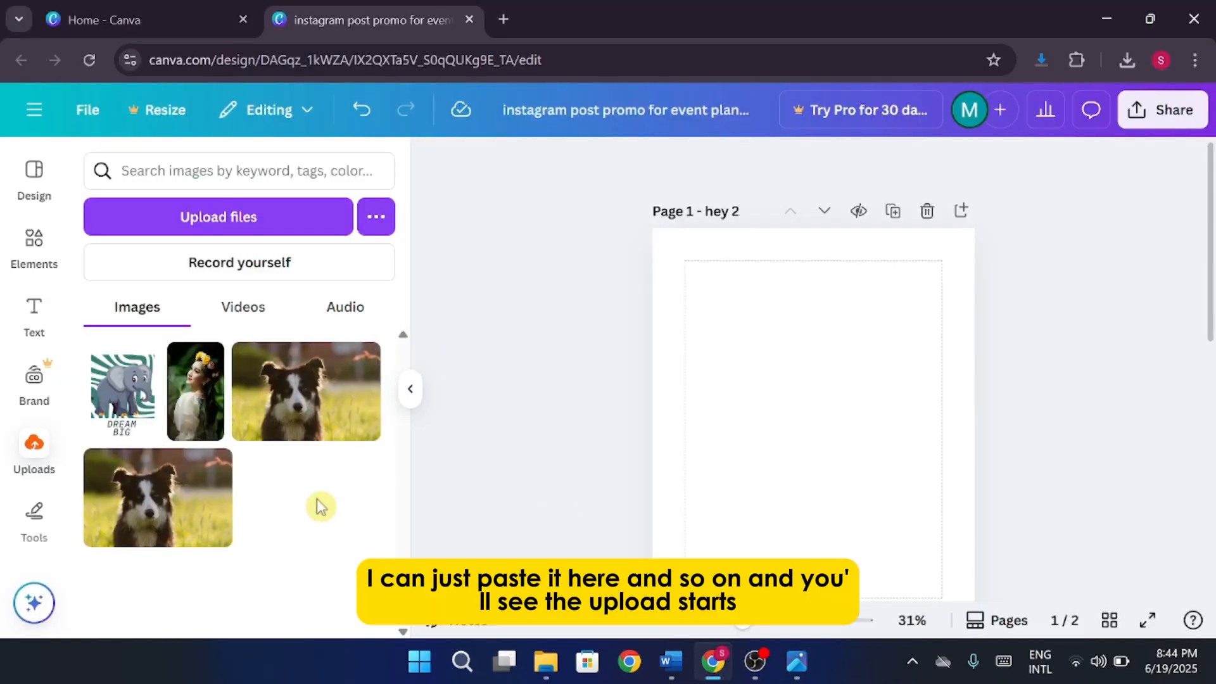
left_click(824, 348)
key("ctrl+v")
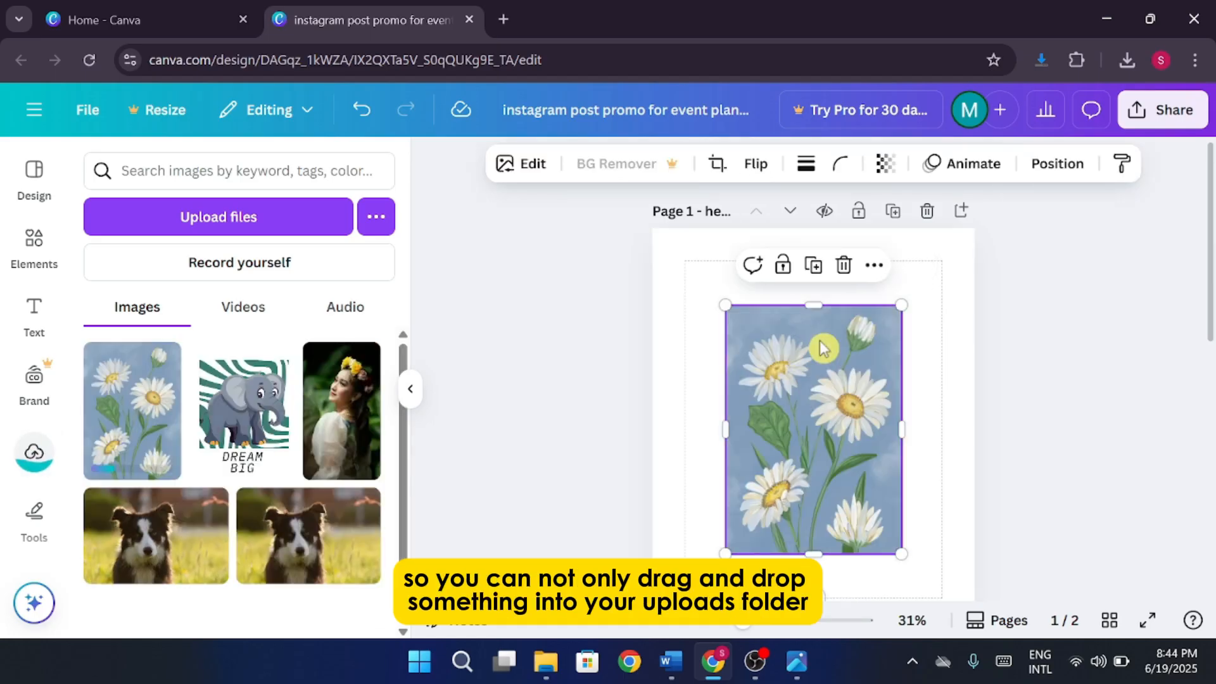
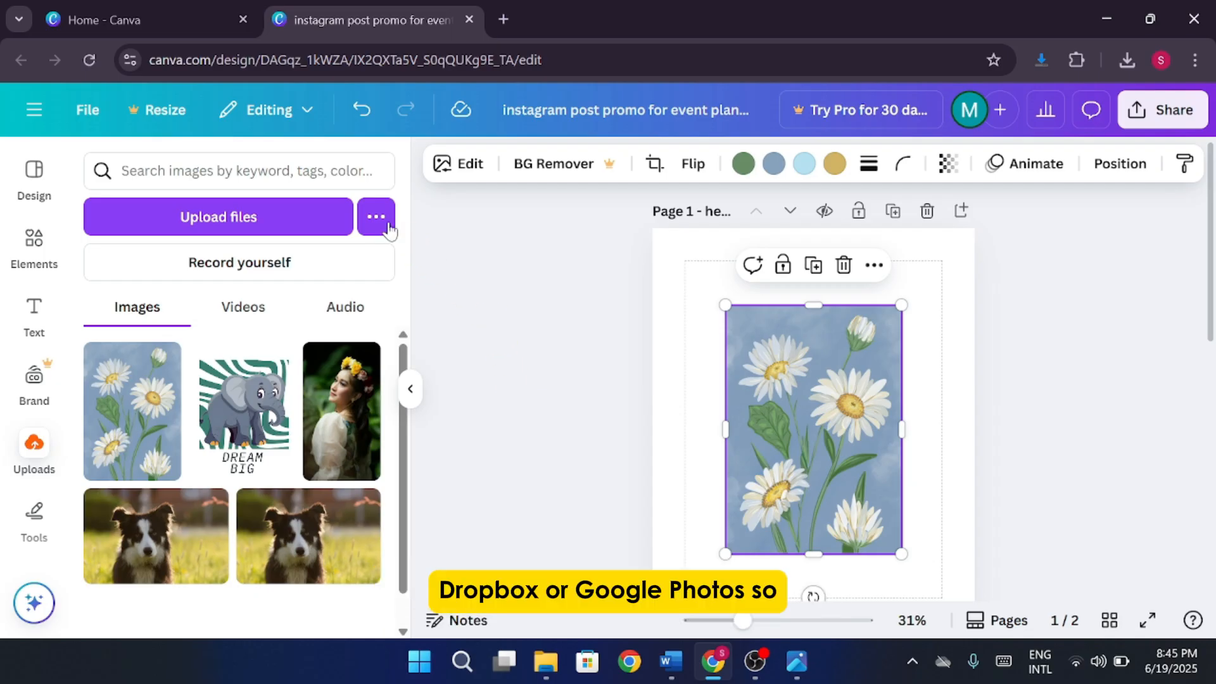
Examine the additional upload options for importing content from connected services such as Google Drive, Instagram and Facebook
left_click(372, 212)
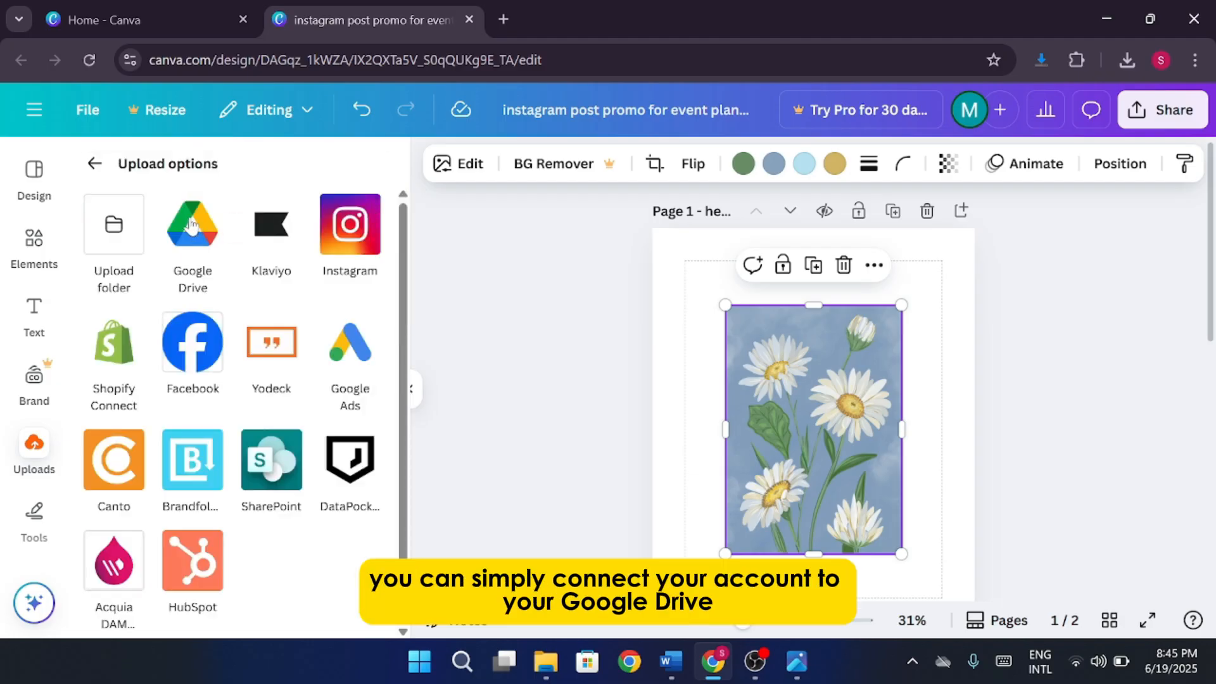
left_click(99, 175)
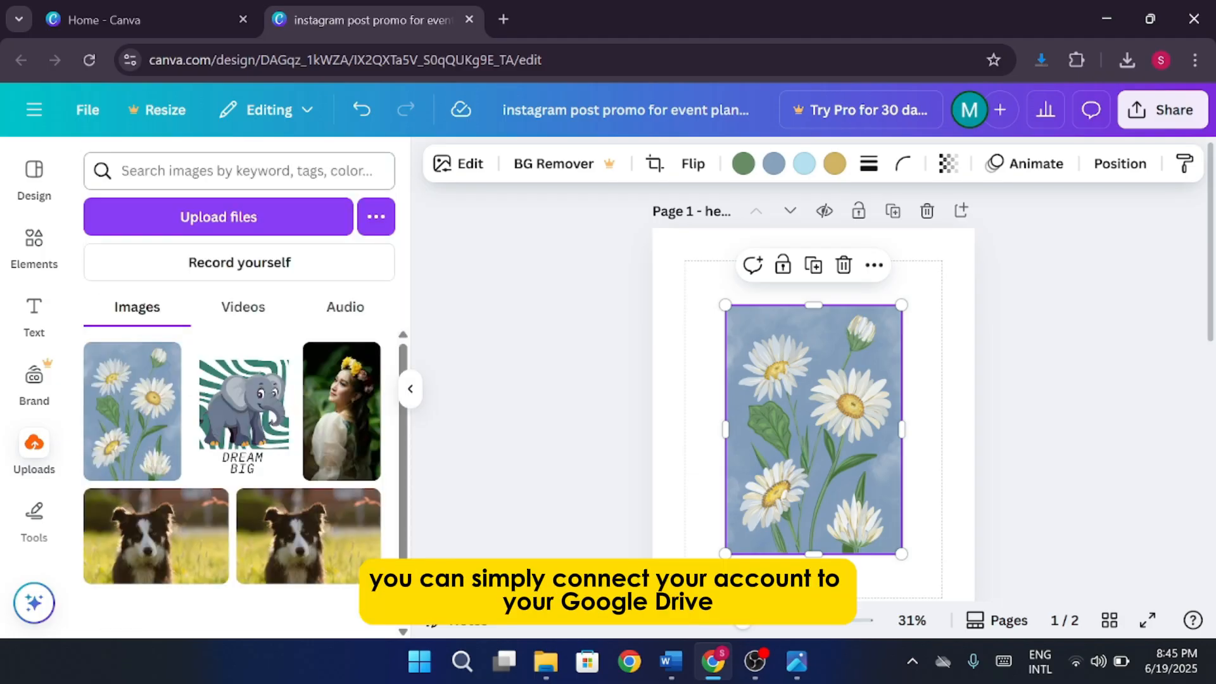
left_click(374, 211)
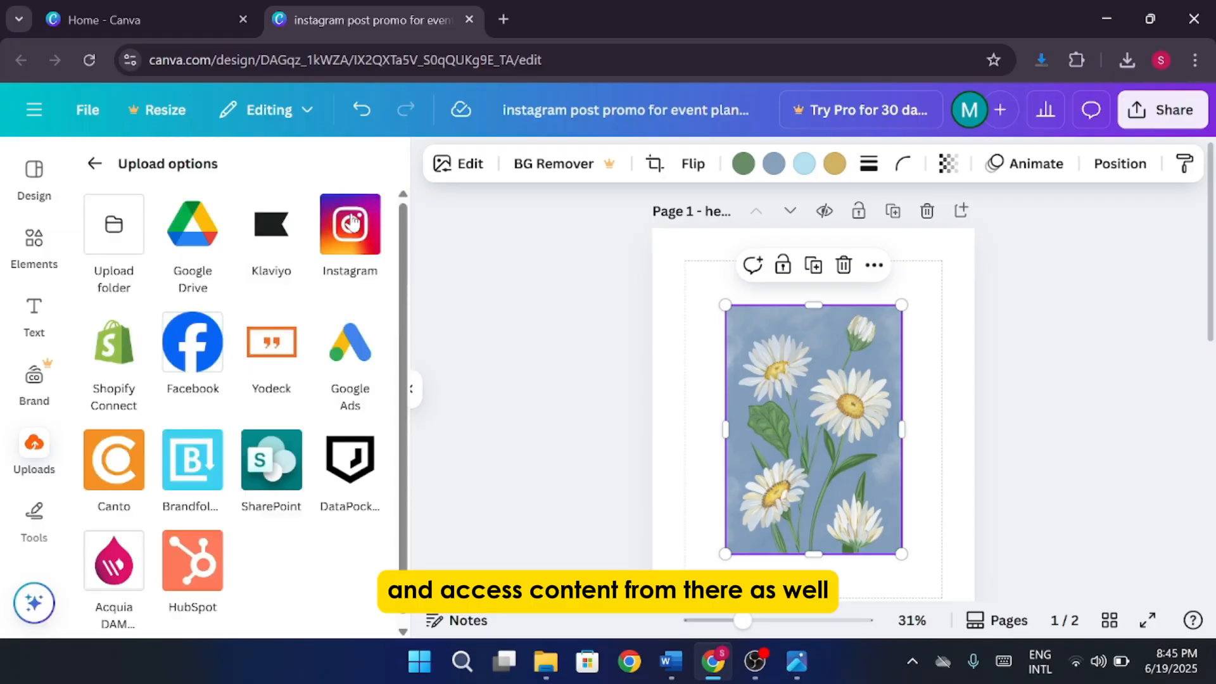
scroll(466, 247, "down", 4)
scroll(525, 285, "up", 4)
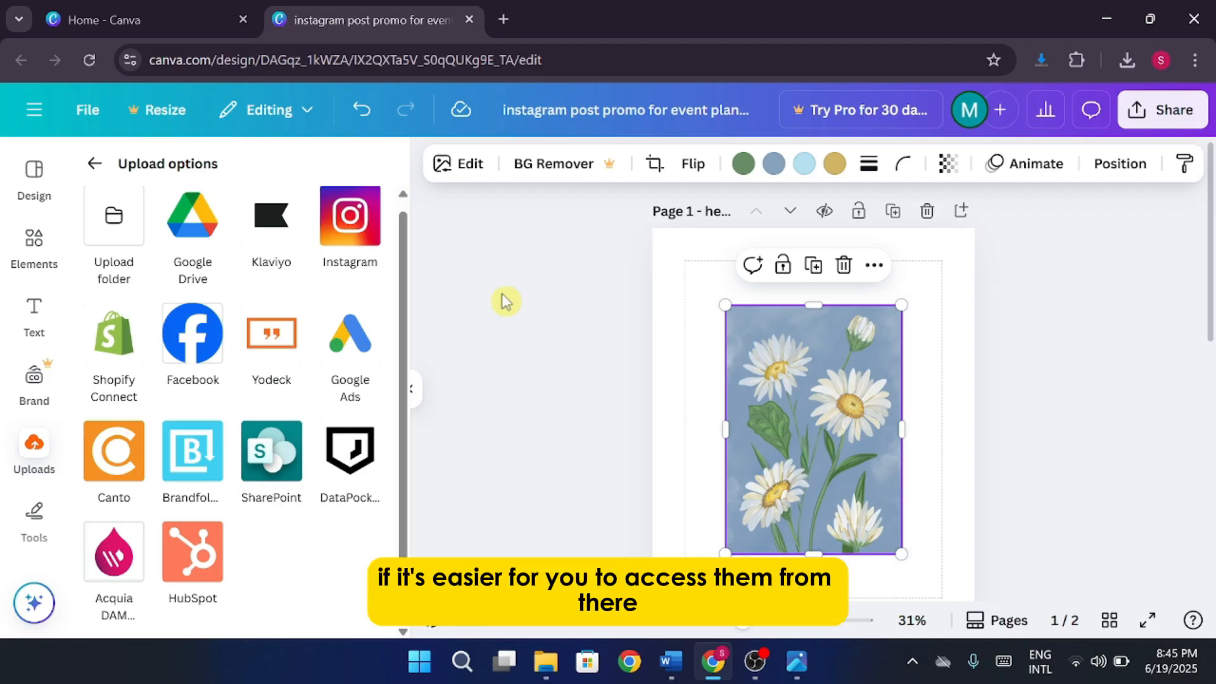
Show the drawing tools, scribble over the daisy image with the red marker, and undo the scribble
scroll(33, 526, "down", 2)
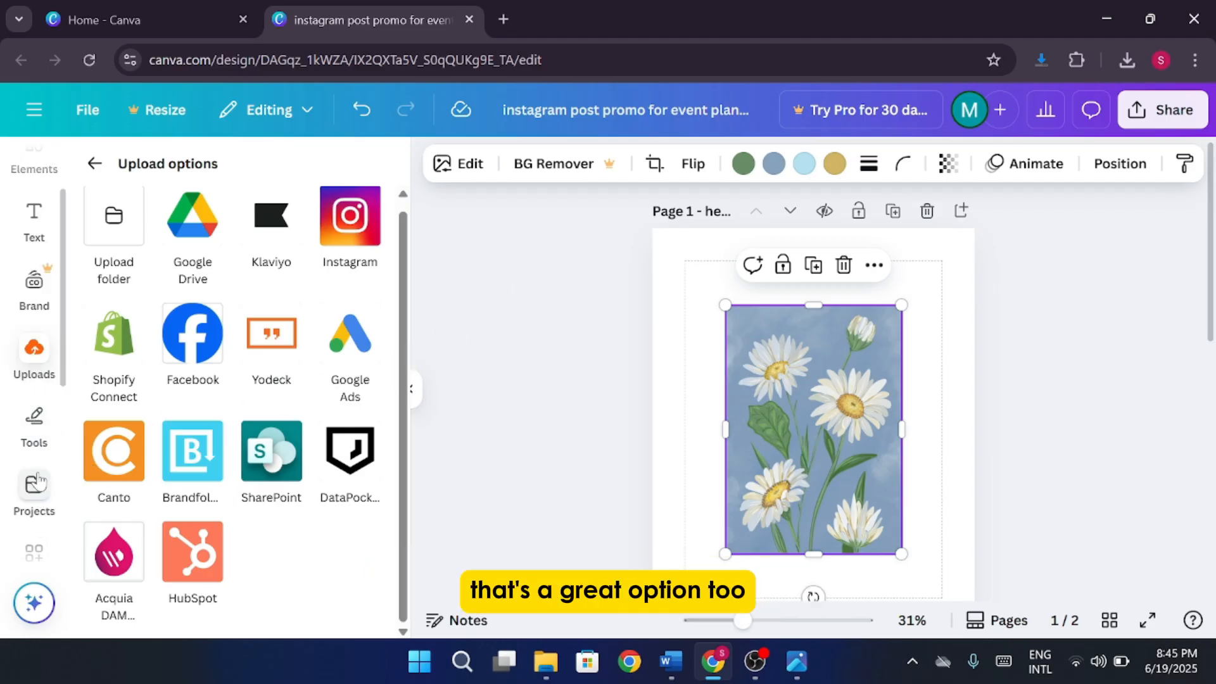
left_click(36, 418)
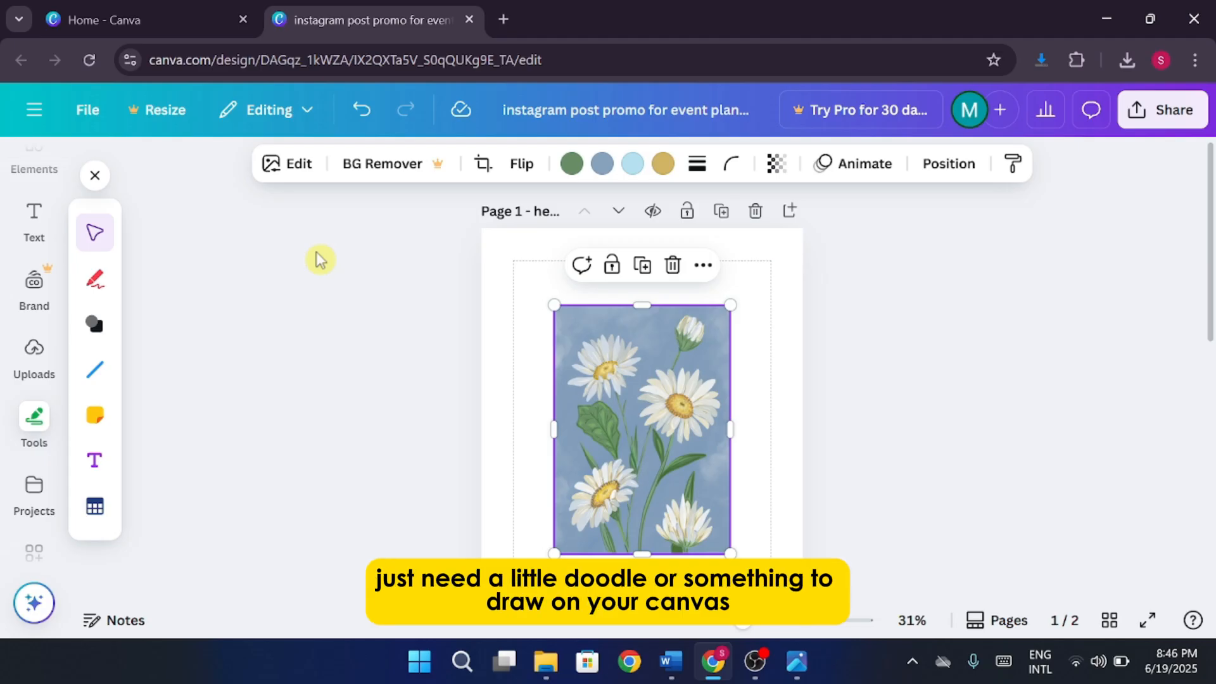
left_click(95, 278)
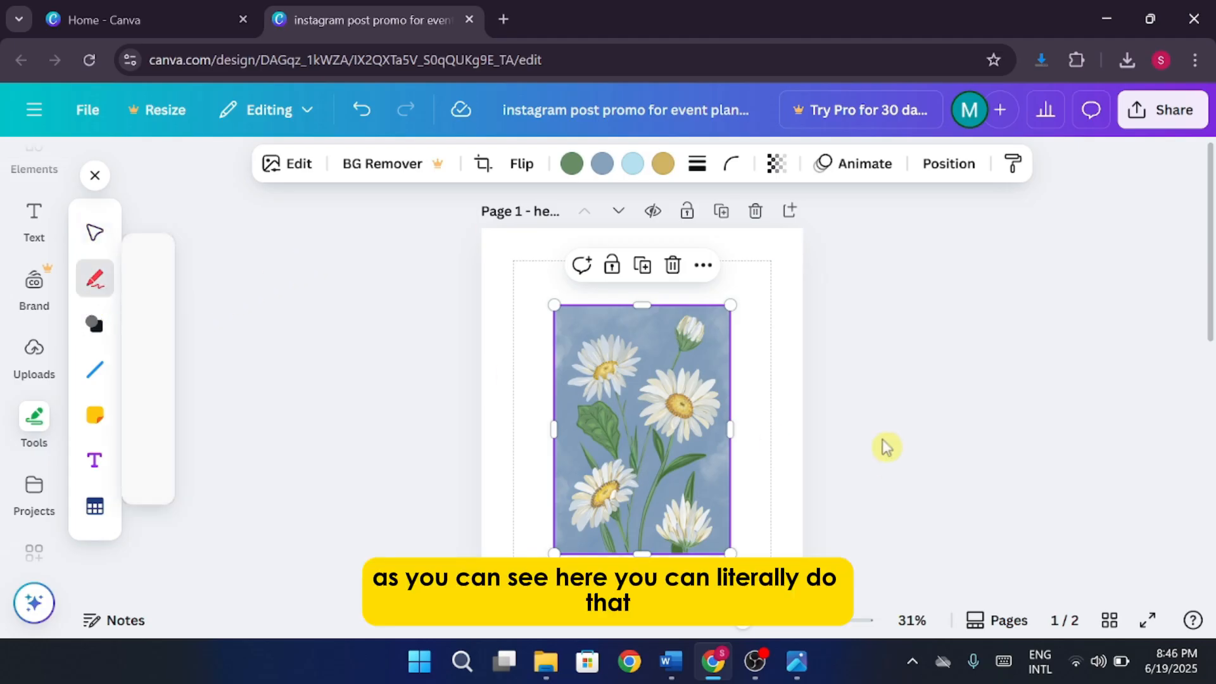
mouse_move(570, 274)
left_mouse_down()
mouse_move(626, 258)
mouse_move(658, 300)
mouse_move(694, 304)
mouse_move(733, 353)
mouse_move(729, 442)
mouse_move(763, 504)
mouse_move(725, 553)
mouse_move(671, 540)
mouse_move(623, 507)
mouse_move(592, 304)
left_mouse_up()
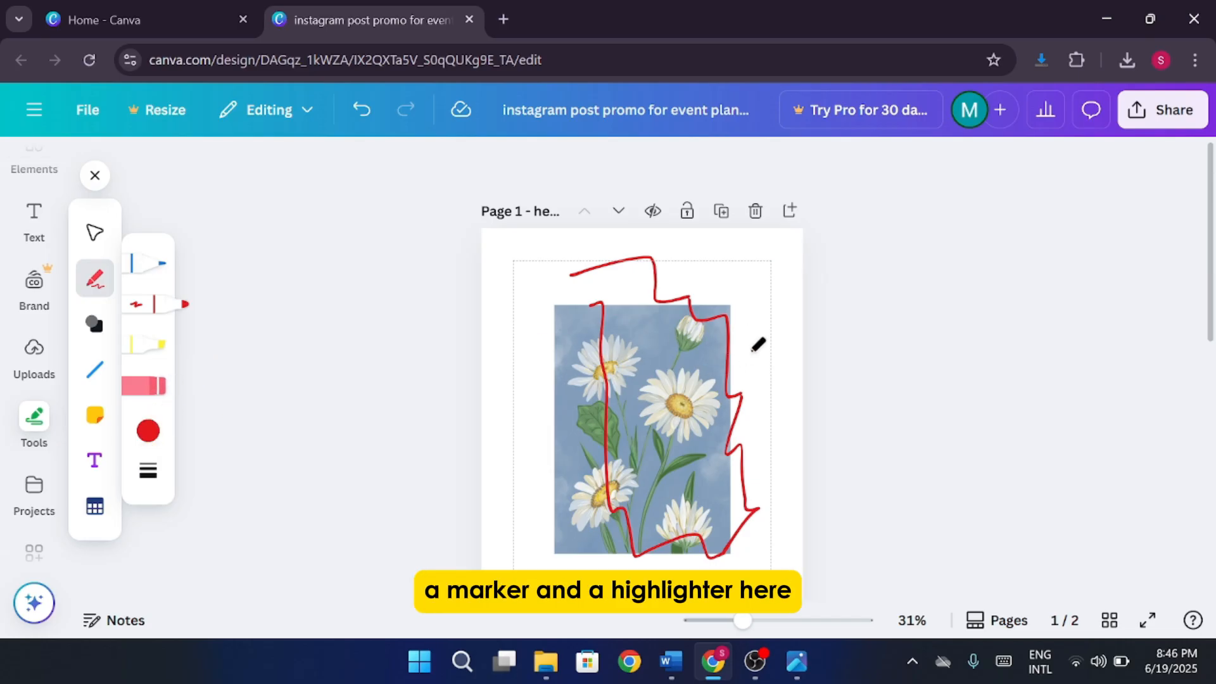
key("ctrl+z")
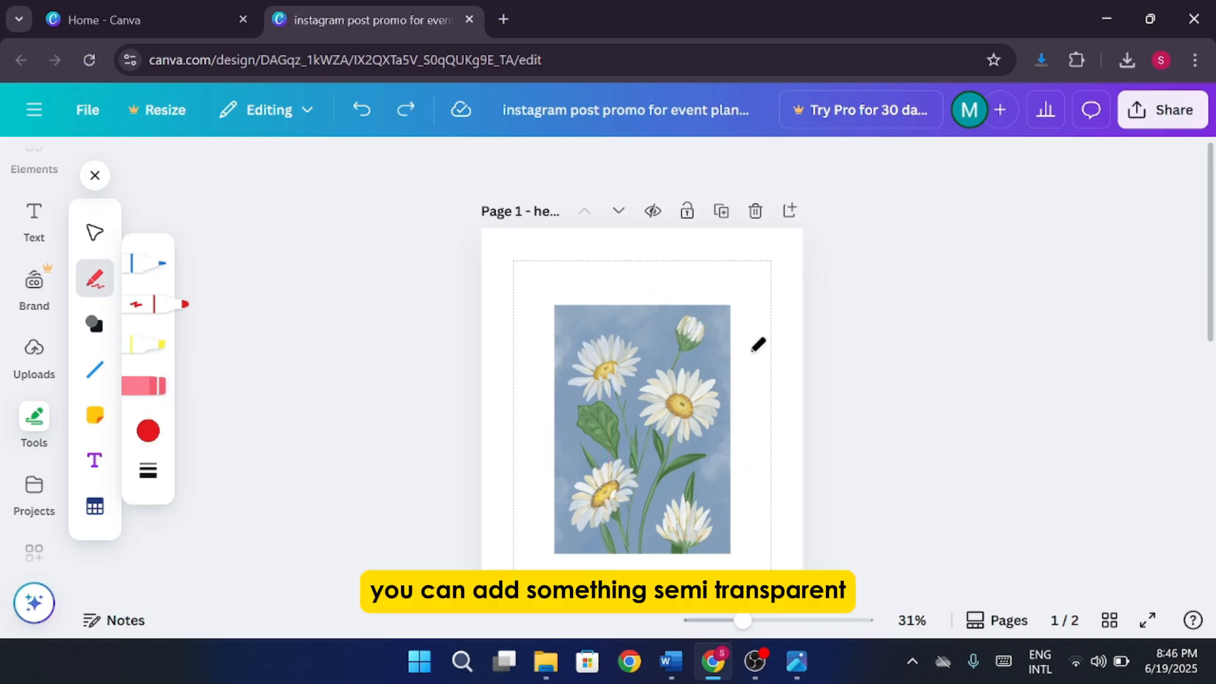
Try the eraser and the yellow highlighter above the daisy image, and undo the highlighter stroke
left_click(159, 387)
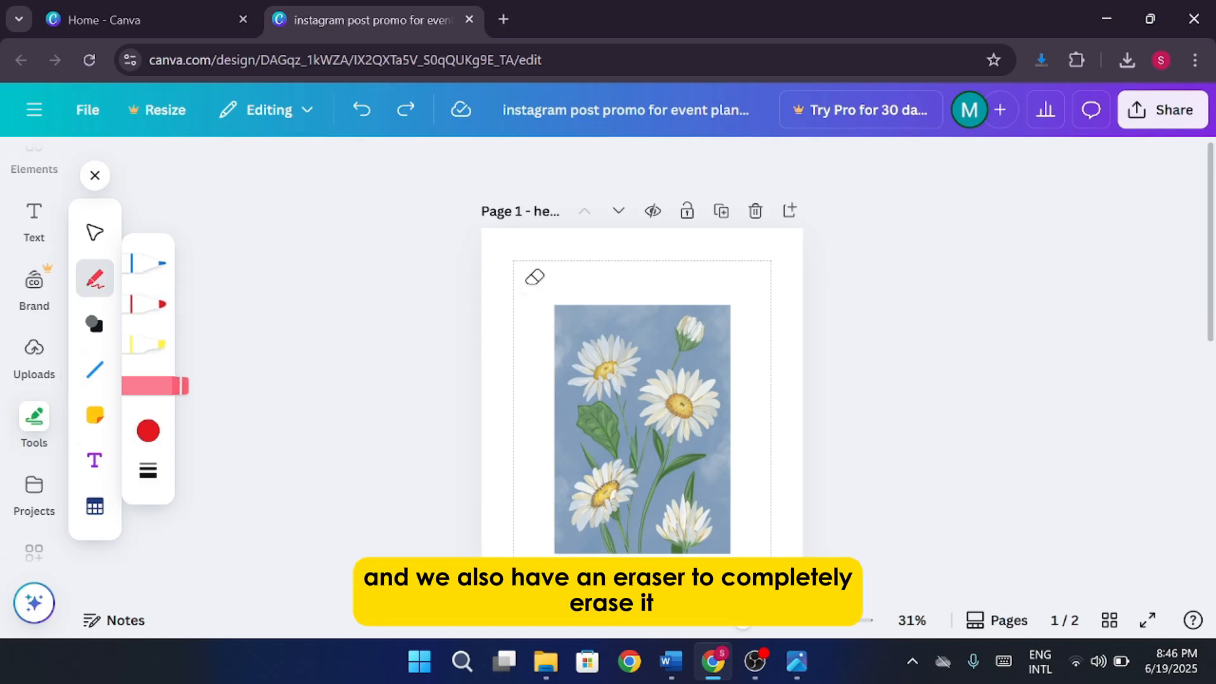
left_click(160, 346)
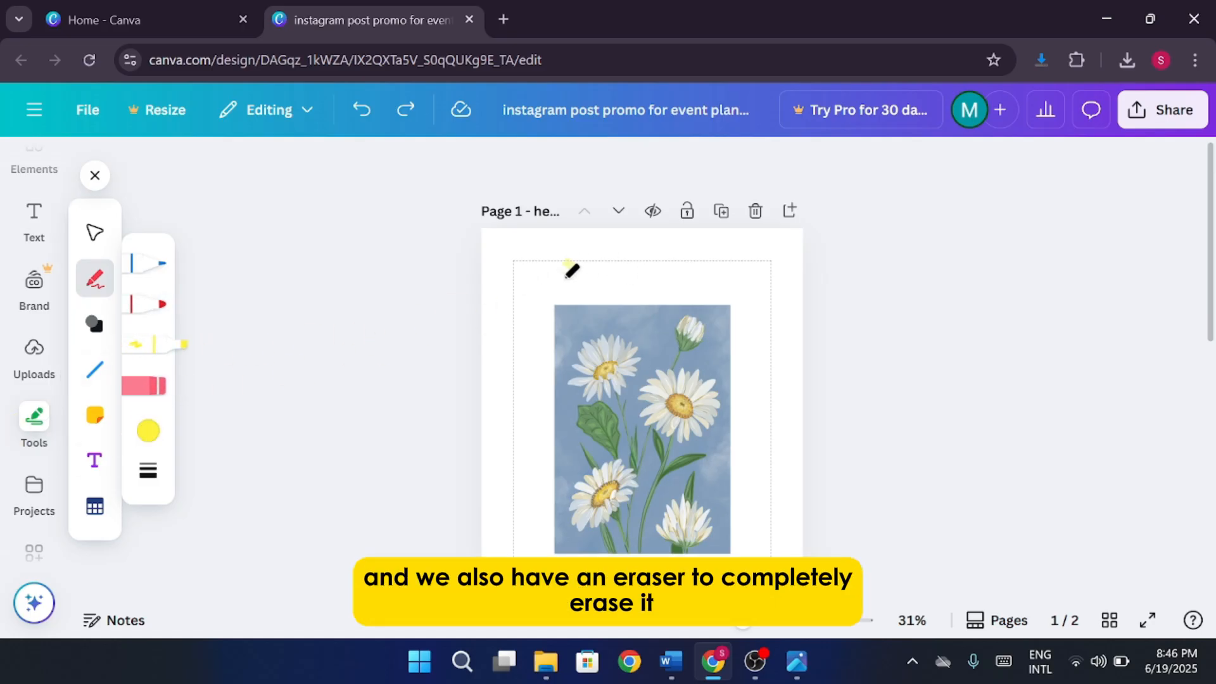
mouse_move(570, 272)
left_mouse_down()
mouse_move(538, 265)
mouse_move(593, 279)
left_mouse_up()
key("ctrl+z")
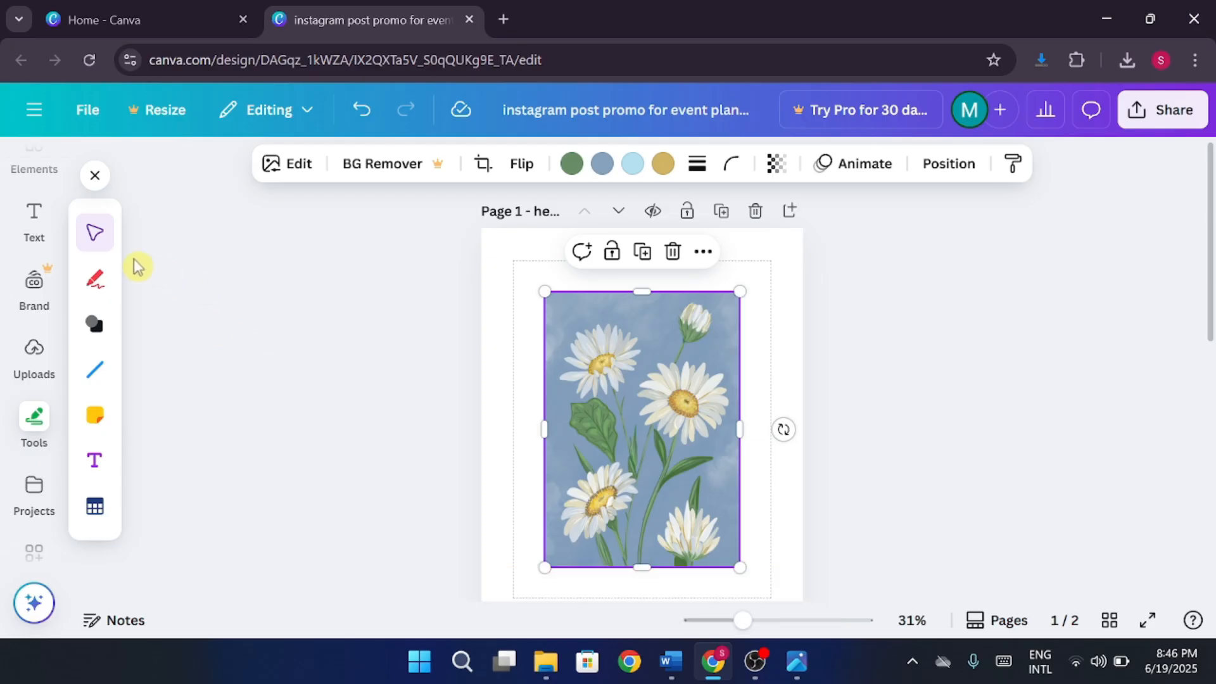
Draw a yellow highlighter stroke across the upper part of the daisy image, then delete the highlighter marks from page 1
left_click(95, 279)
mouse_move(565, 247)
left_mouse_down()
mouse_move(736, 304)
mouse_move(772, 382)
left_mouse_up()
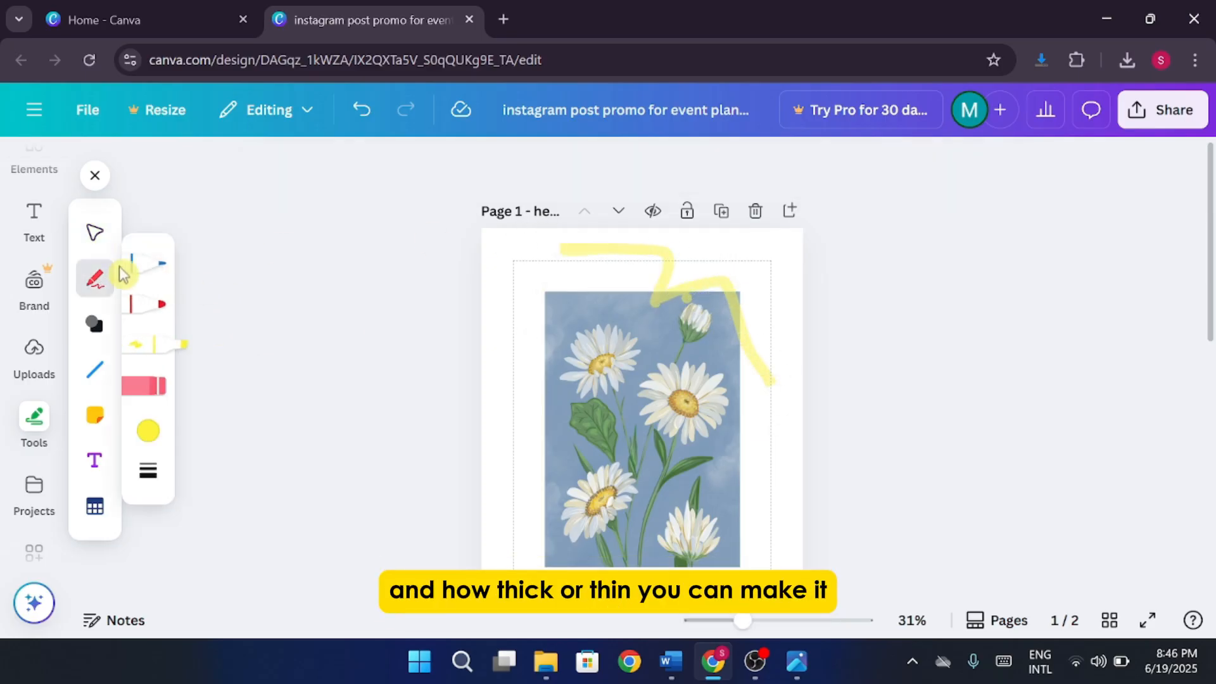
left_click(95, 233)
left_click(659, 276)
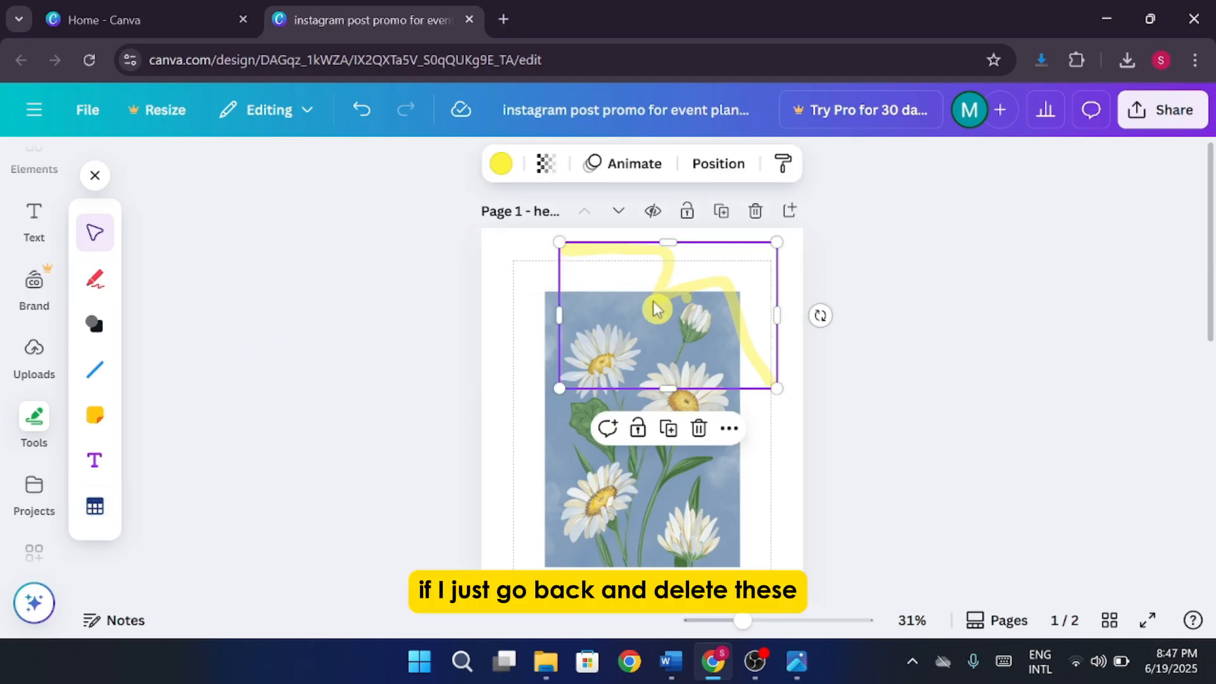
mouse_move(697, 312)
left_mouse_down()
mouse_move(651, 337)
mouse_move(665, 316)
left_mouse_up()
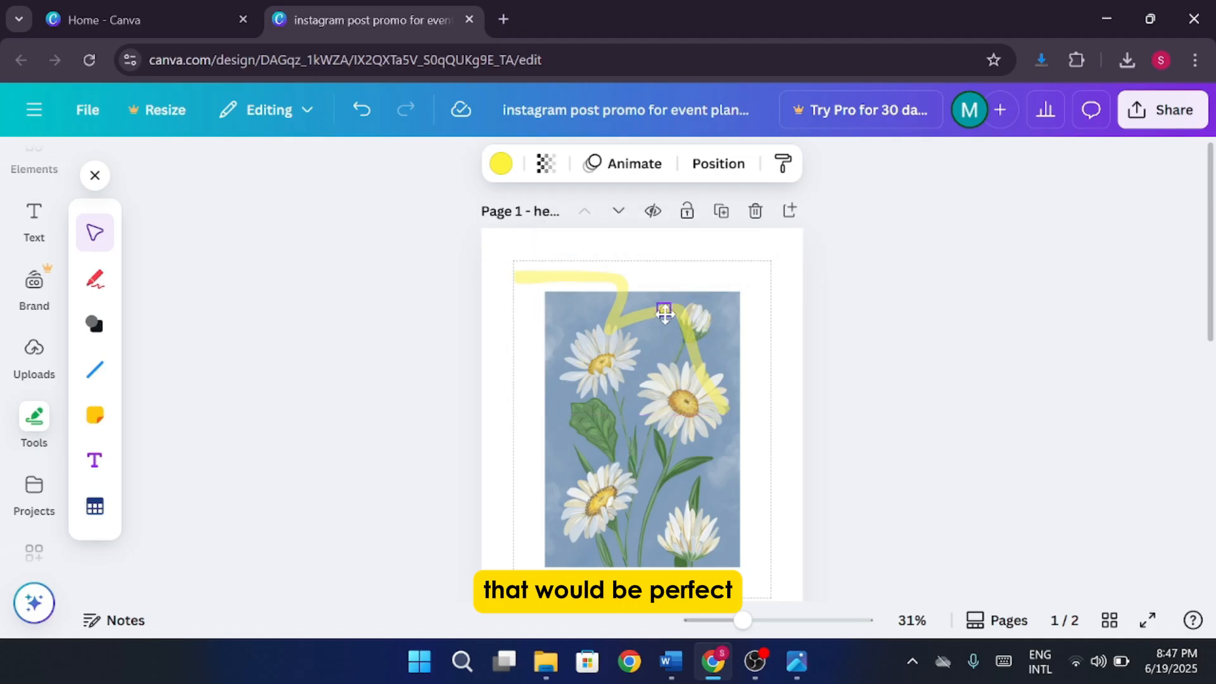
left_click(644, 319)
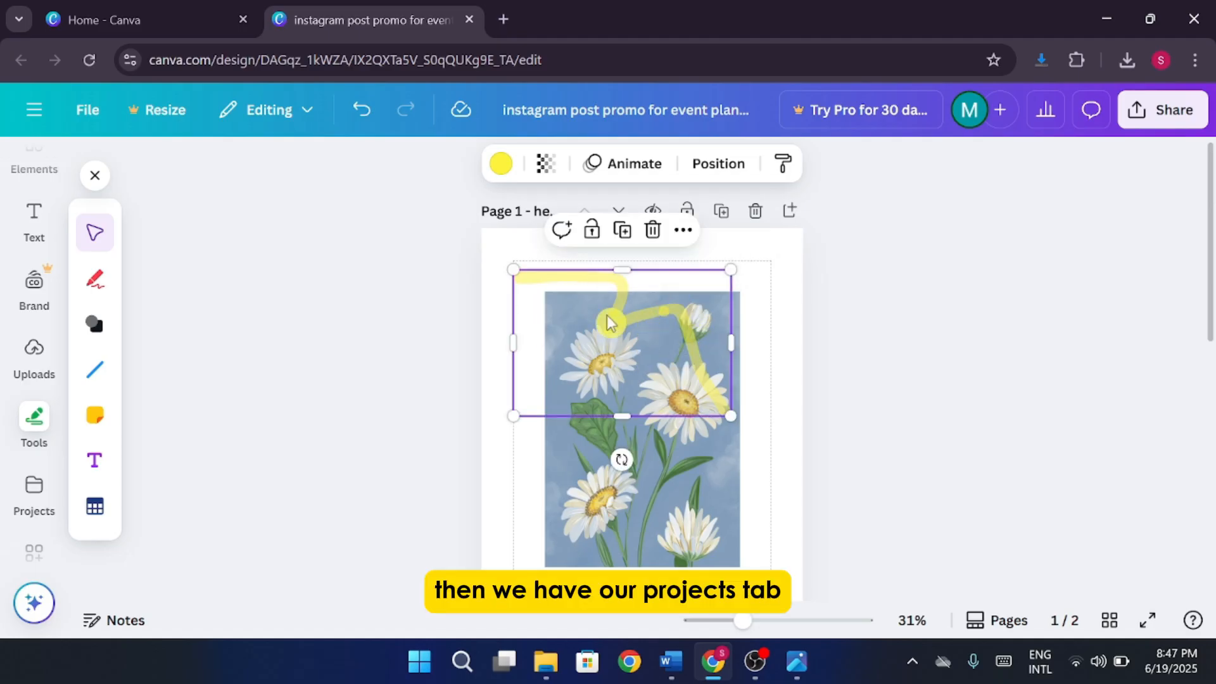
key("Delete")
left_click(663, 317)
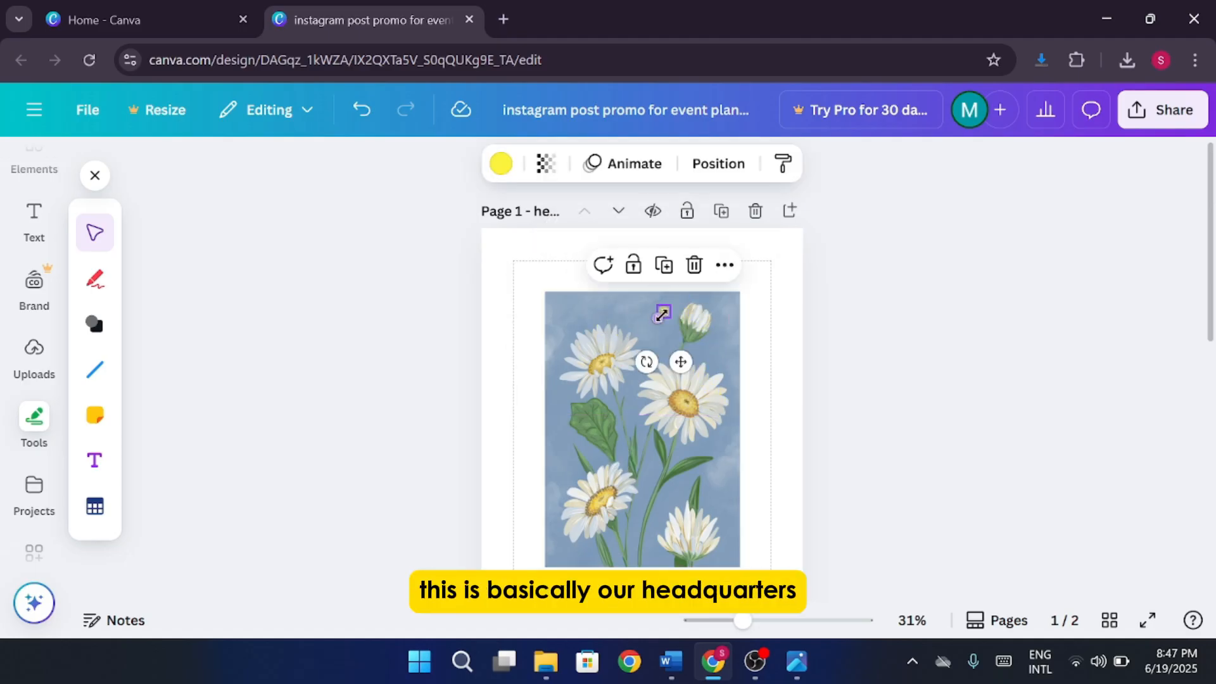
key("Delete")
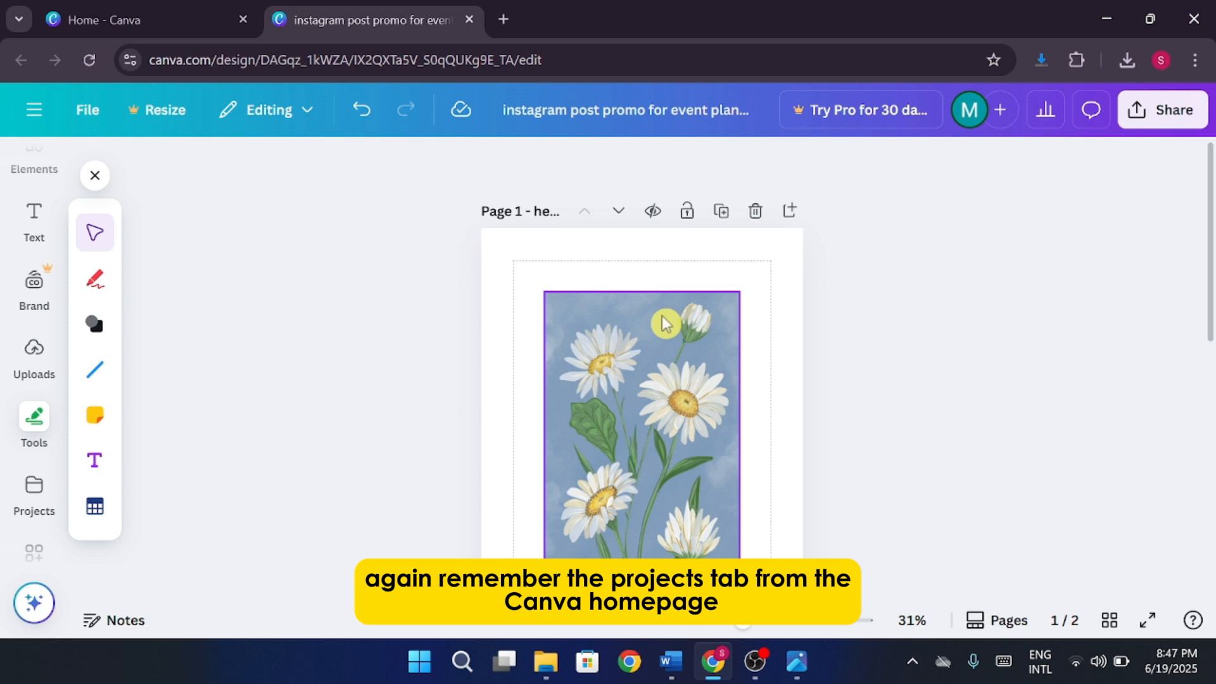
Look through the projects by category, including all content, folders and videos
left_click(56, 487)
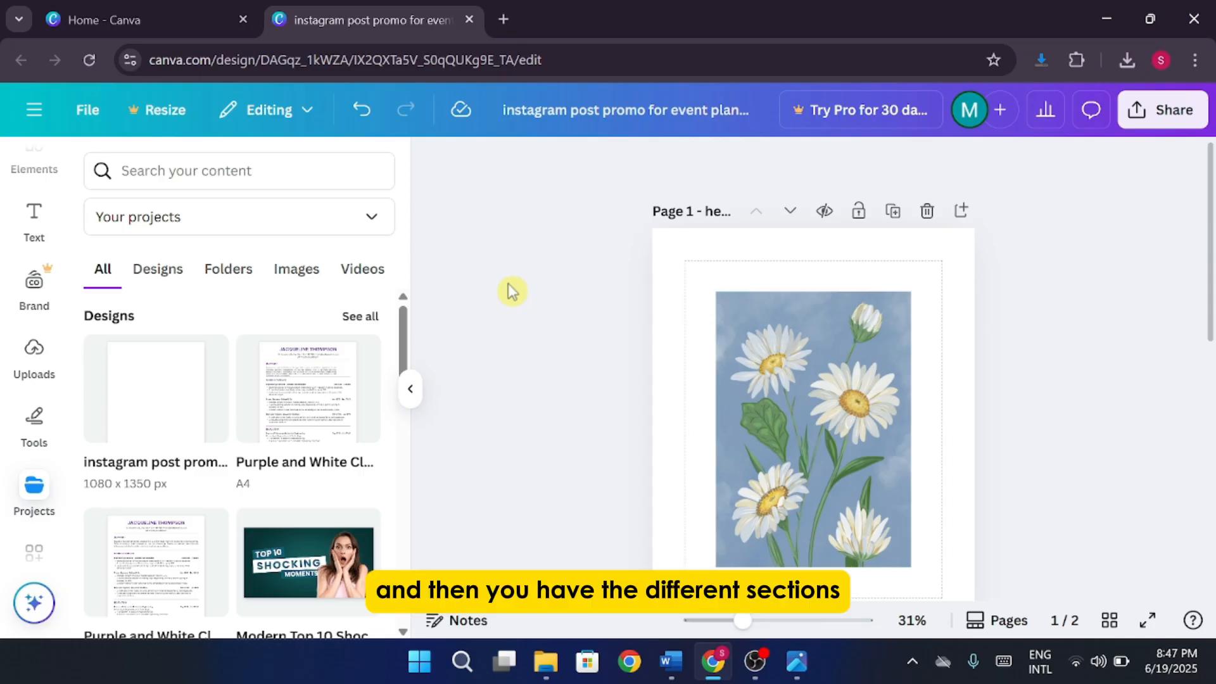
left_click(302, 166)
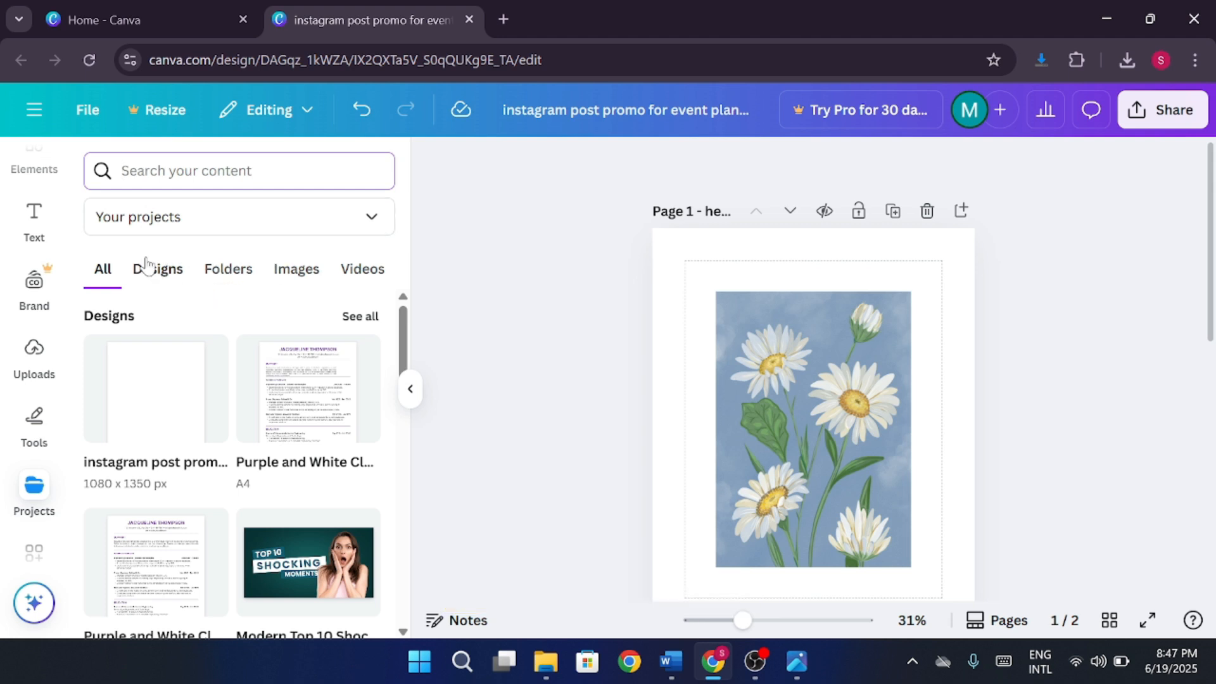
left_click(233, 269)
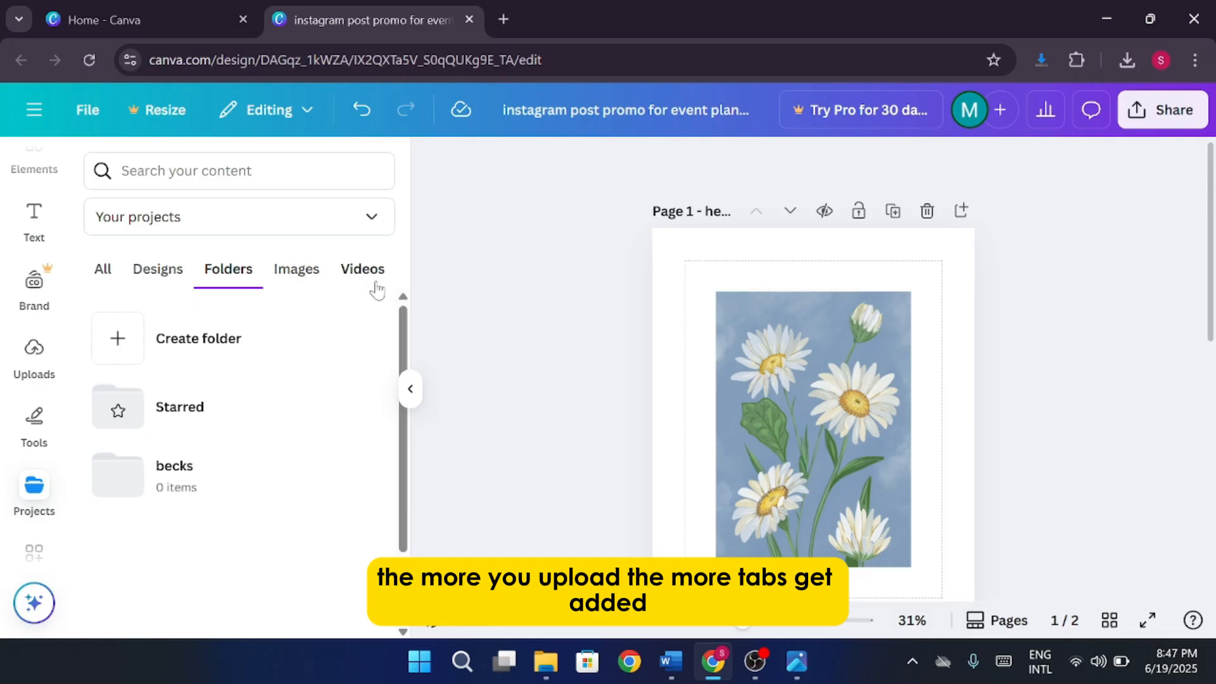
left_click(342, 271)
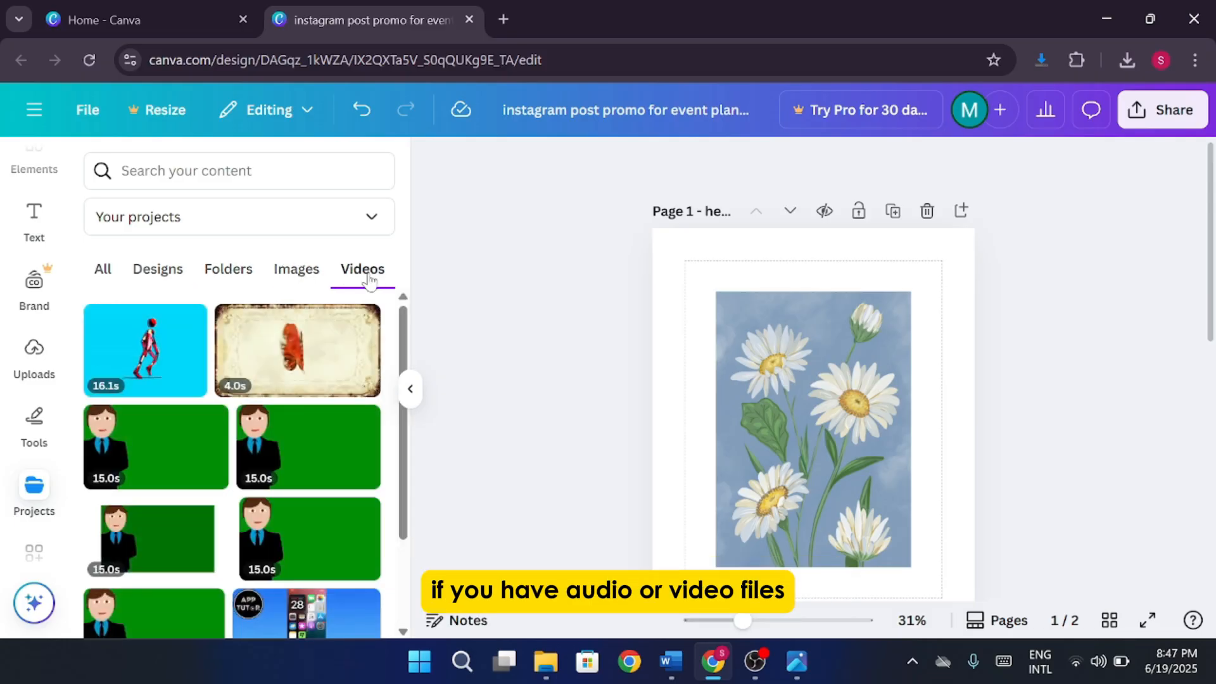
left_click(103, 273)
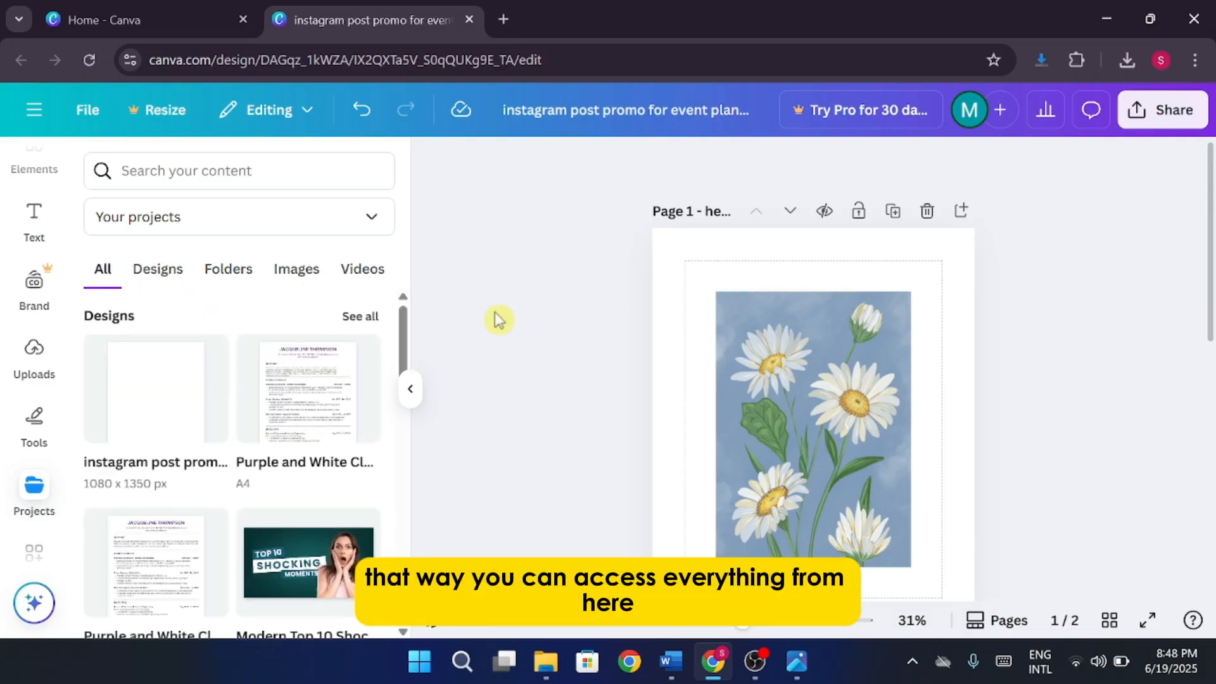
left_click(230, 268)
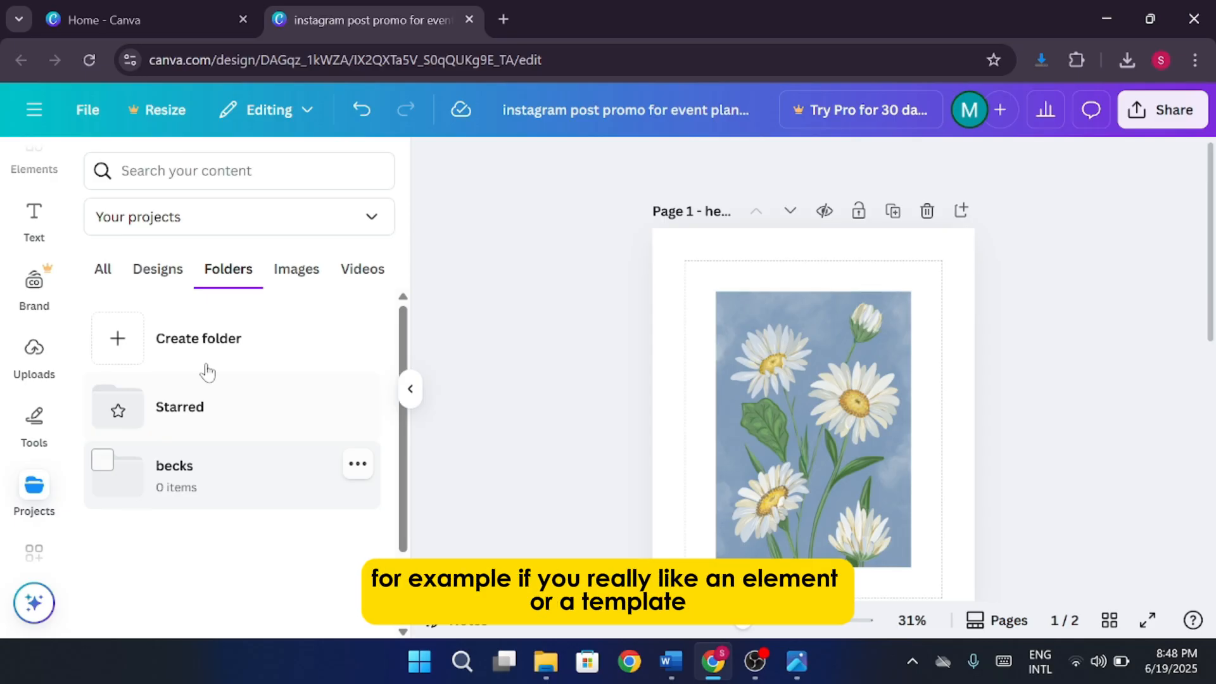
Star the "Cream And Yellow Illustrated Yoga Poster" template from the similar designs
scroll(25, 228, "up", 2)
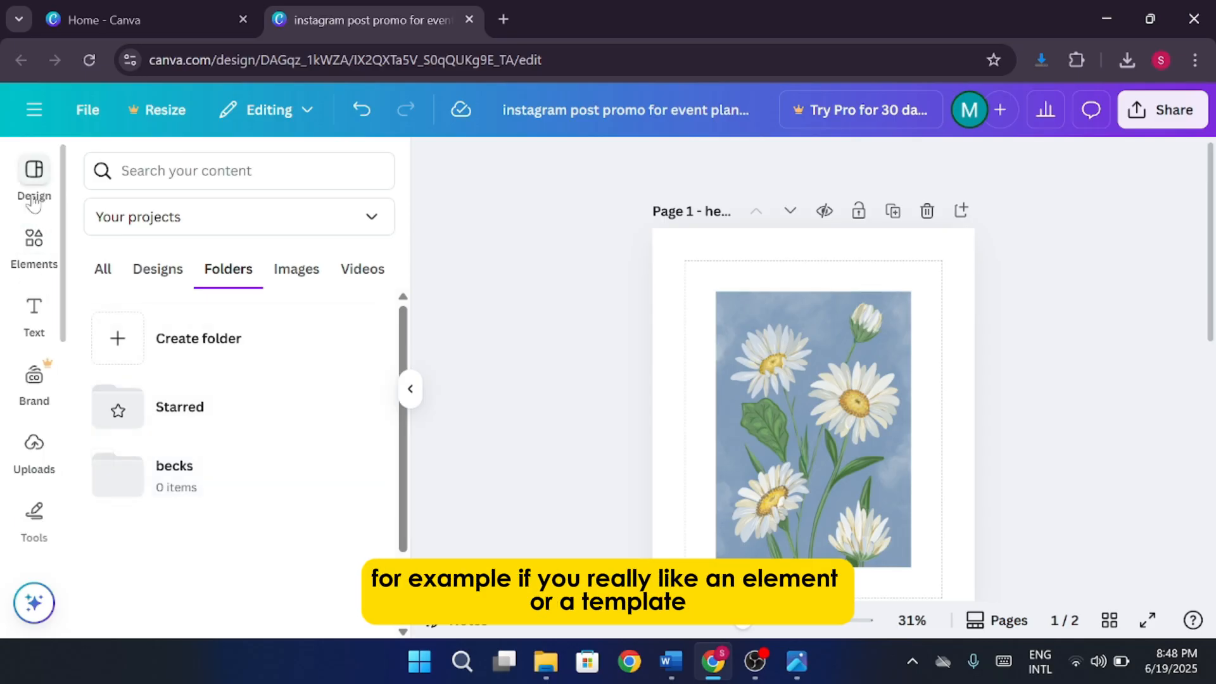
left_click(32, 197)
scroll(234, 380, "down", 2)
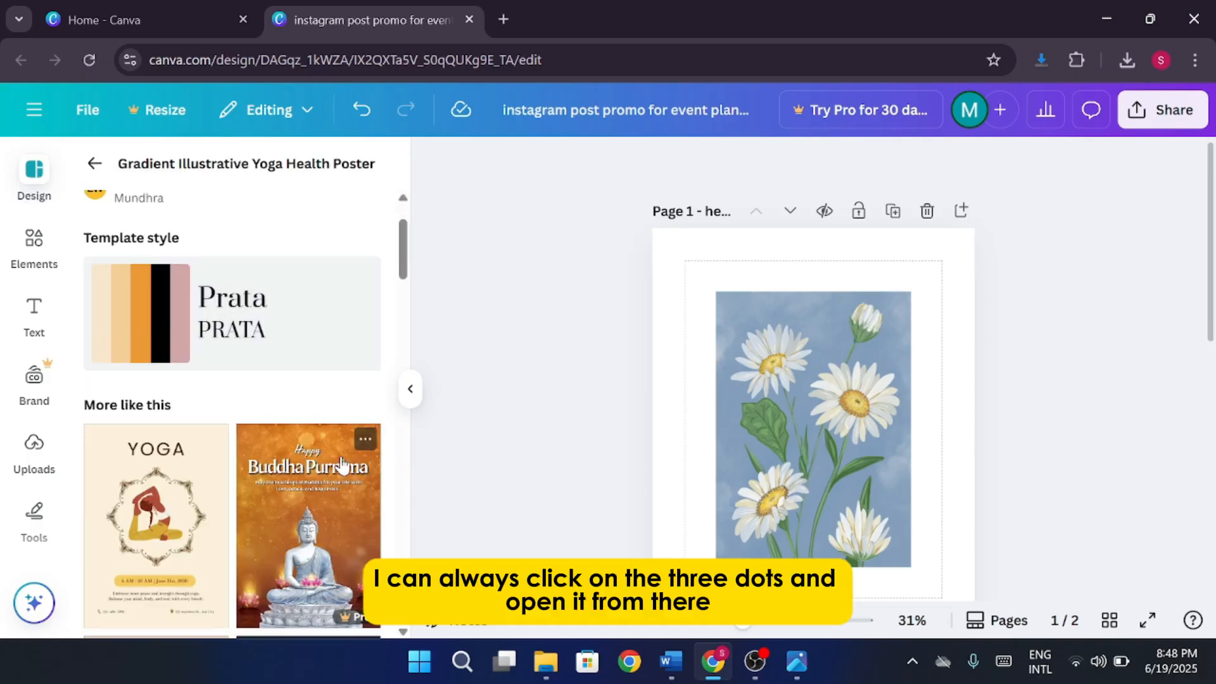
mouse_move(369, 453)
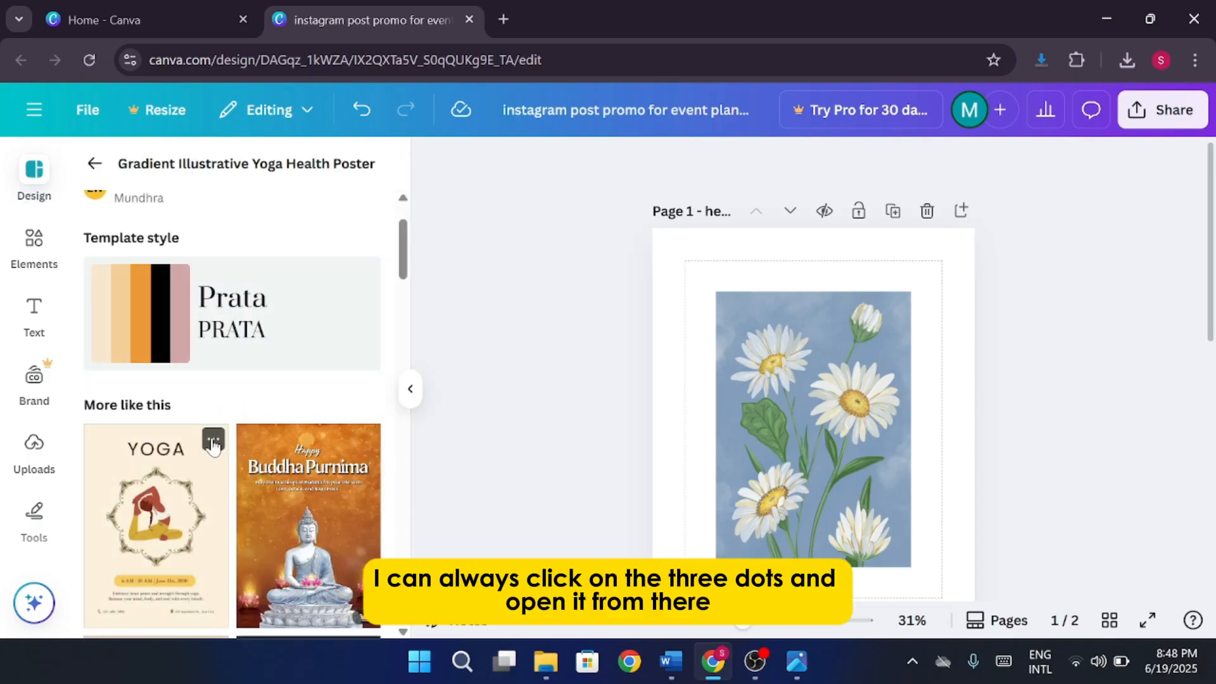
left_click(212, 438)
left_click(365, 384)
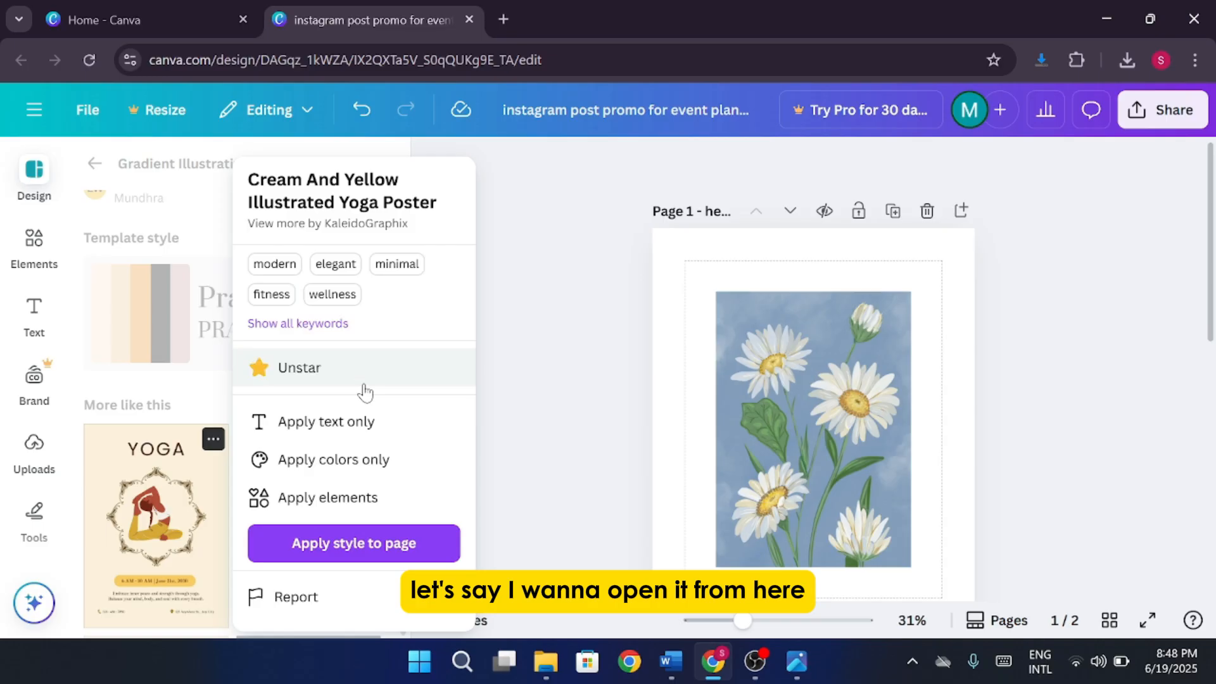
View the starred yoga template in the projects' Starred folder, then close the Starred shortcut
scroll(35, 456, "down", 2)
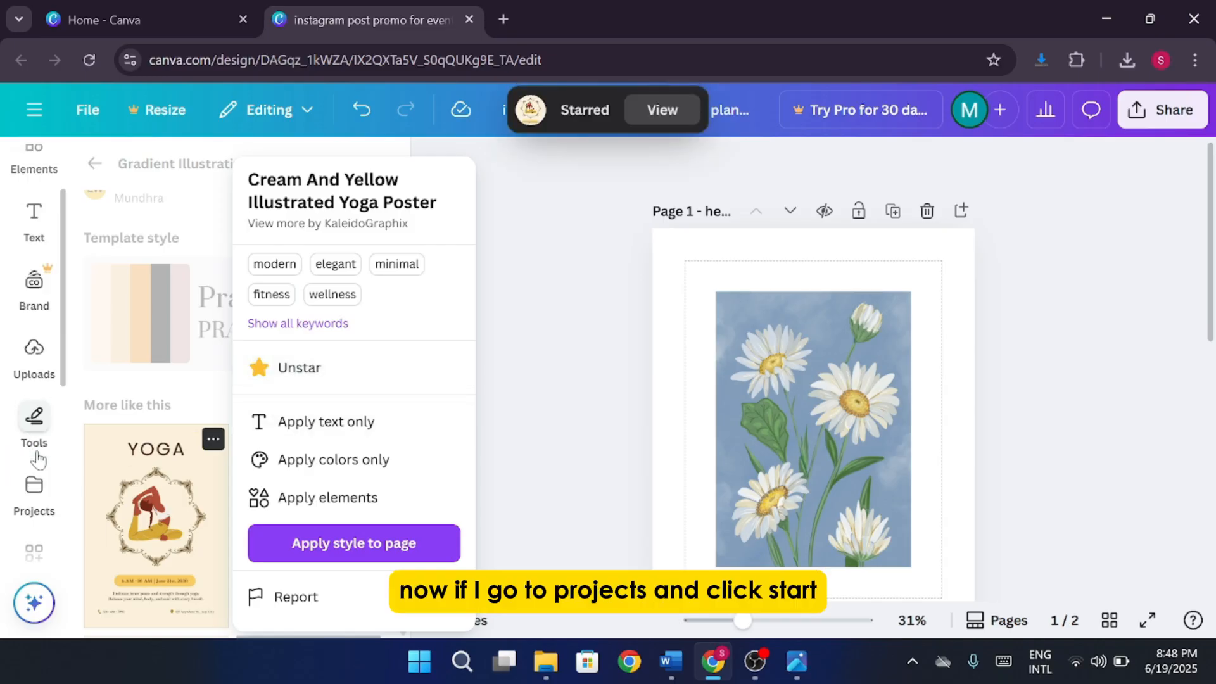
left_click(45, 493)
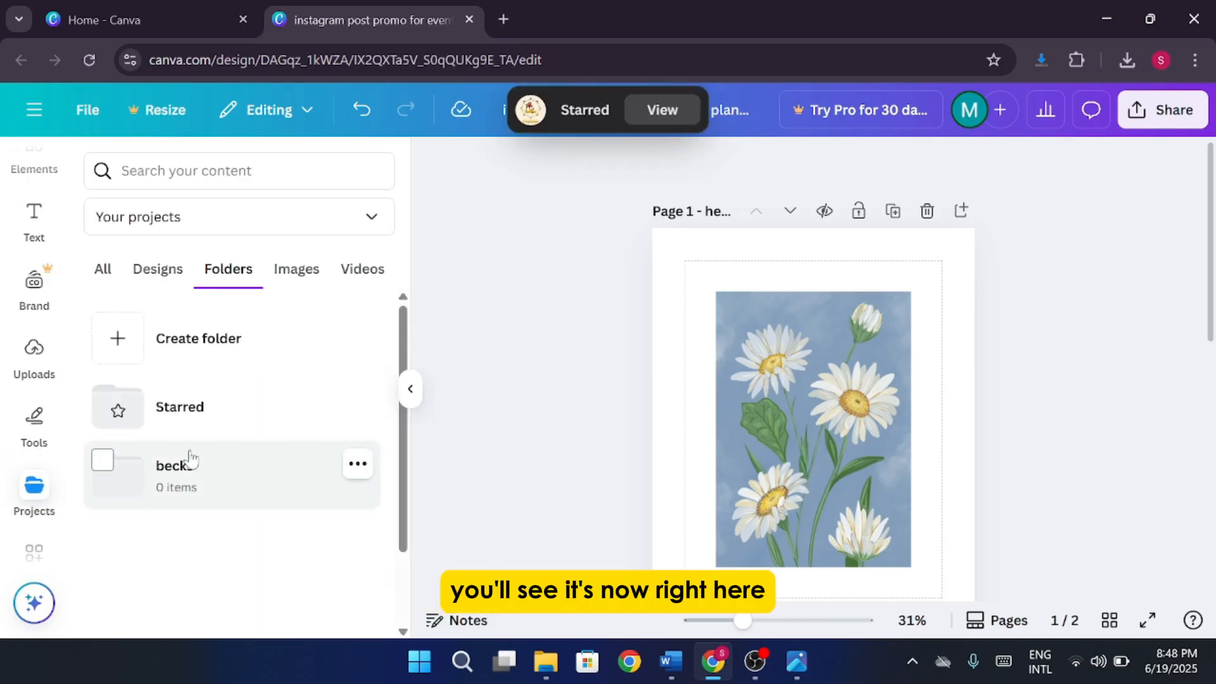
left_click(190, 408)
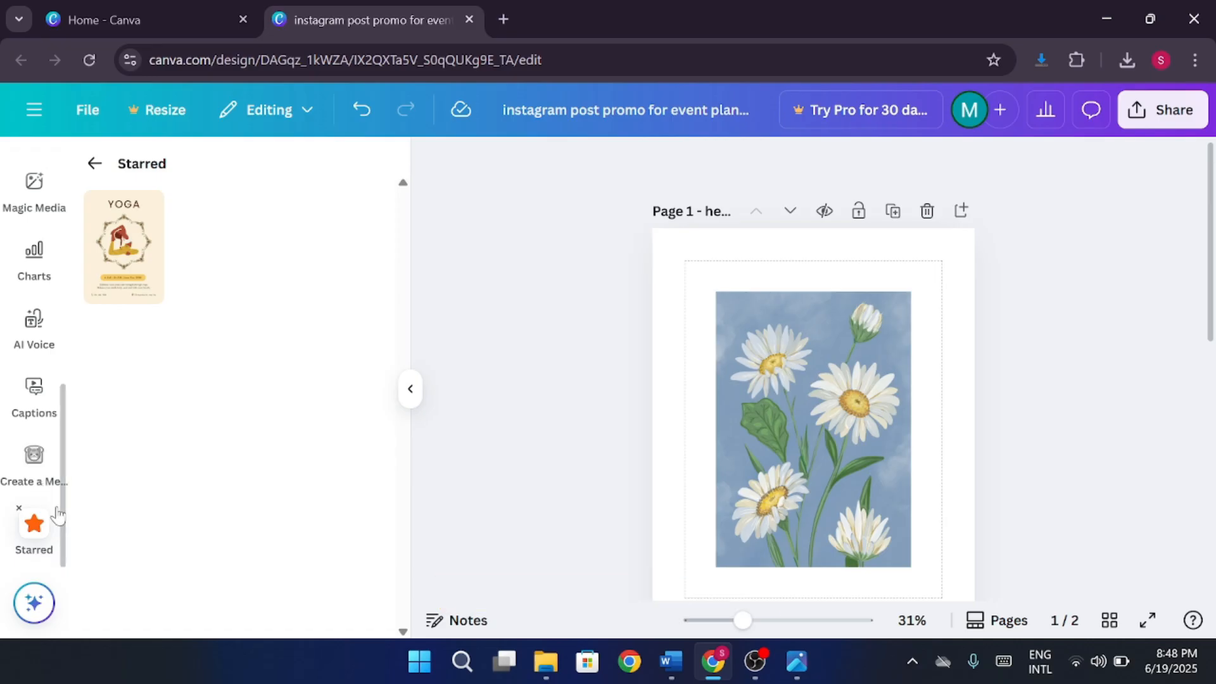
left_click(19, 507)
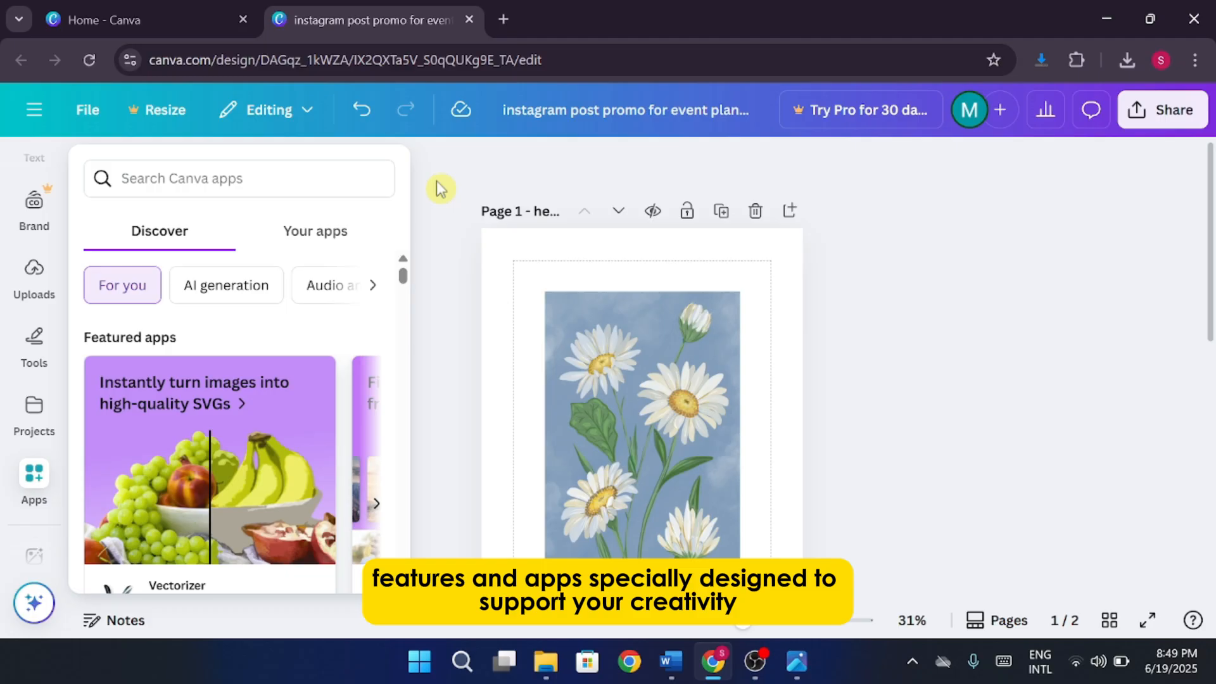
Browse the apps available in the Discover section, then close the apps list
scroll(332, 334, "down", 10)
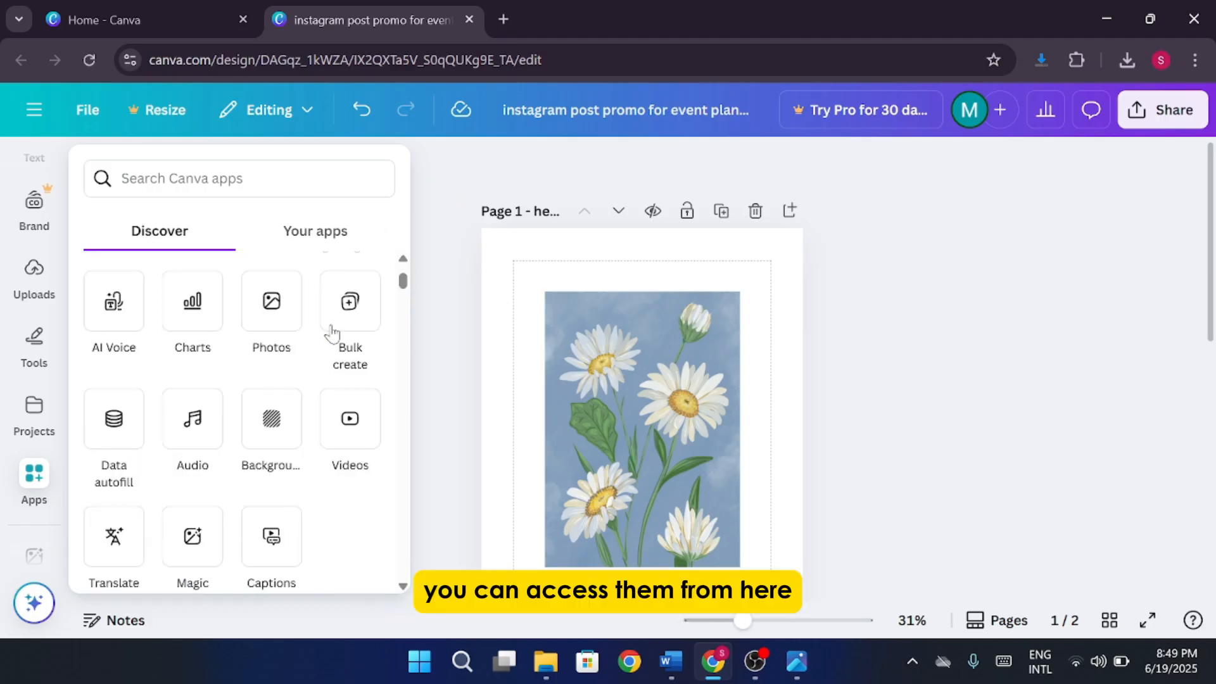
scroll(332, 334, "down", 5)
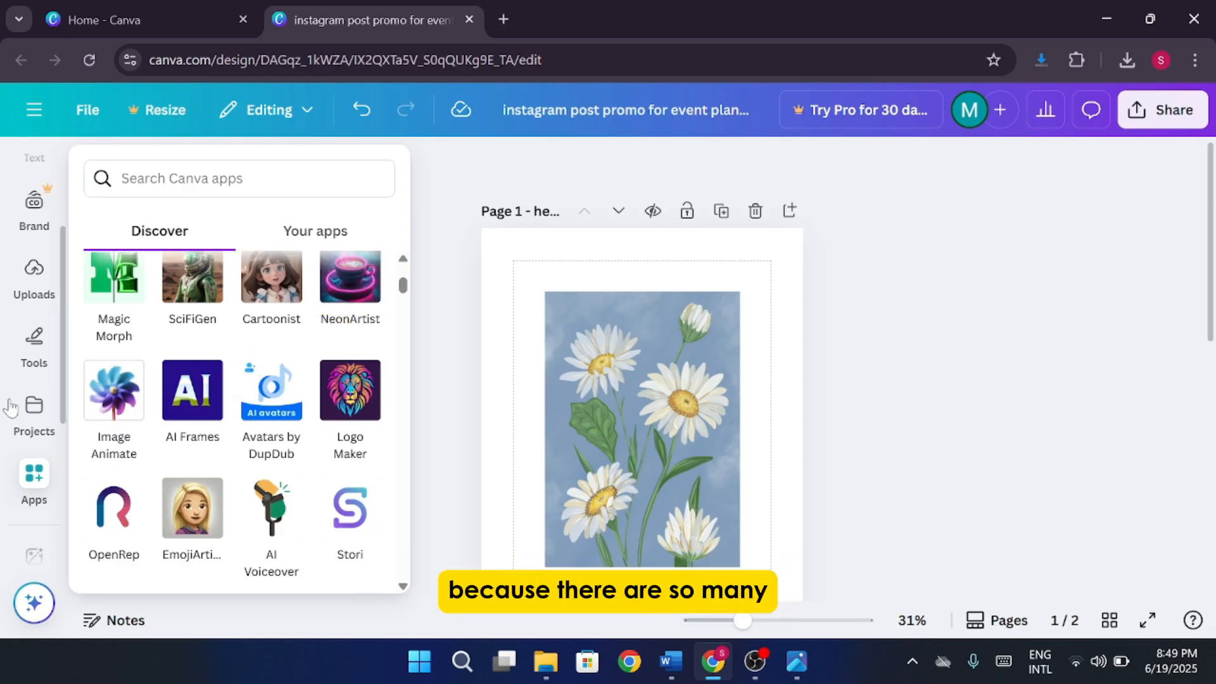
left_click(6, 473)
scroll(34, 381, "up", 3)
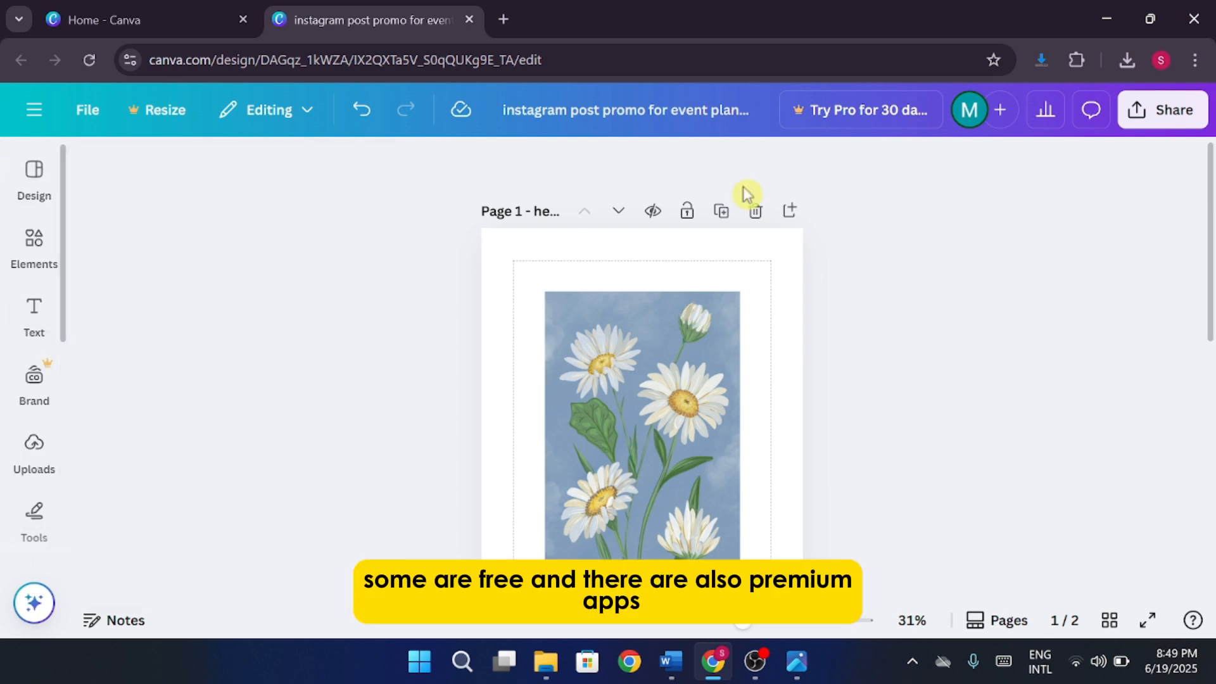
left_click(33, 168)
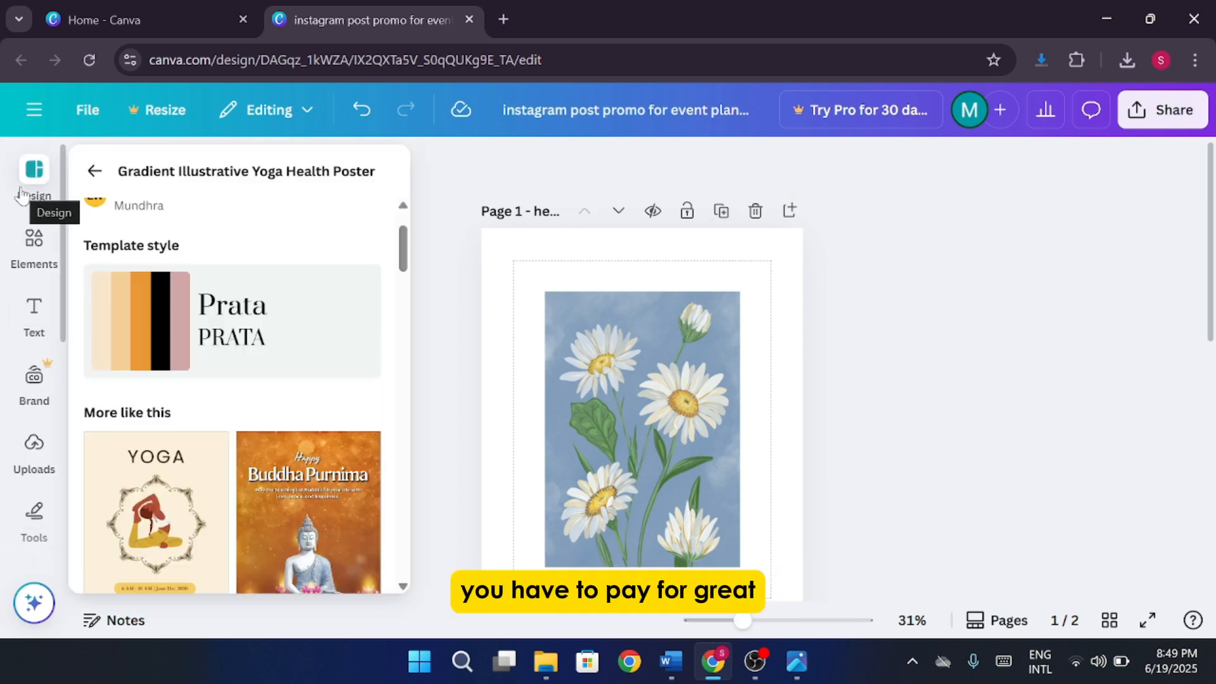
left_click(21, 193)
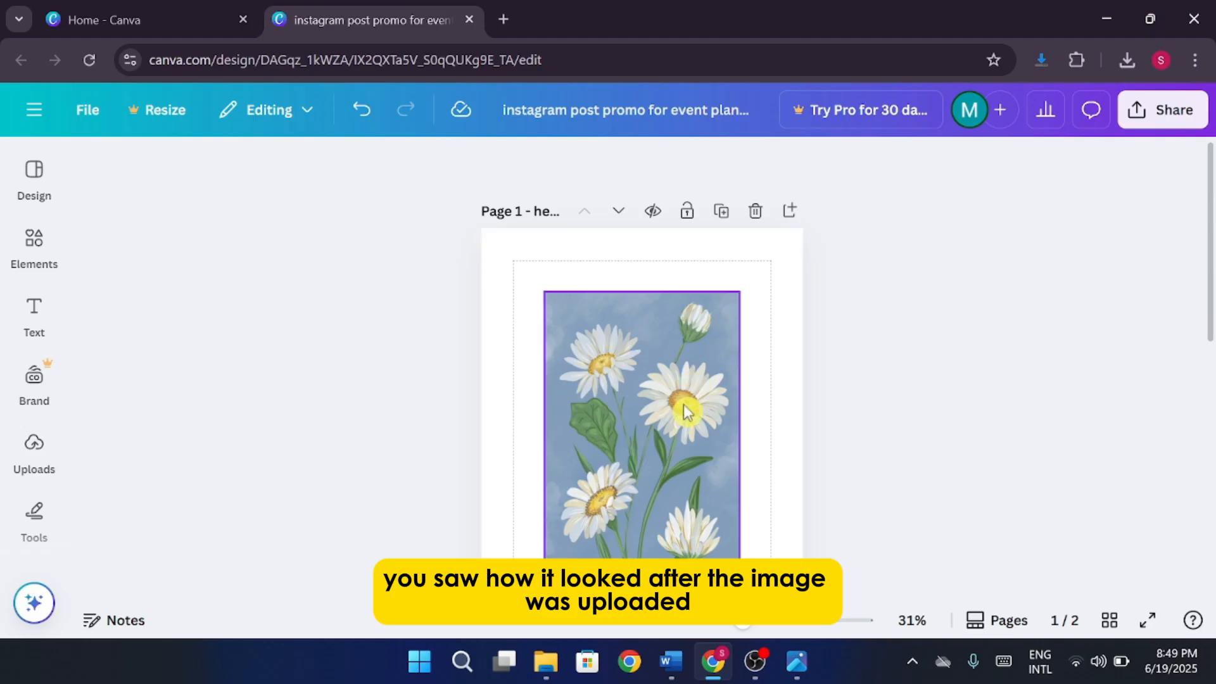
Delete the daisy image from page 1 and add it again from the uploaded images
left_click(38, 458)
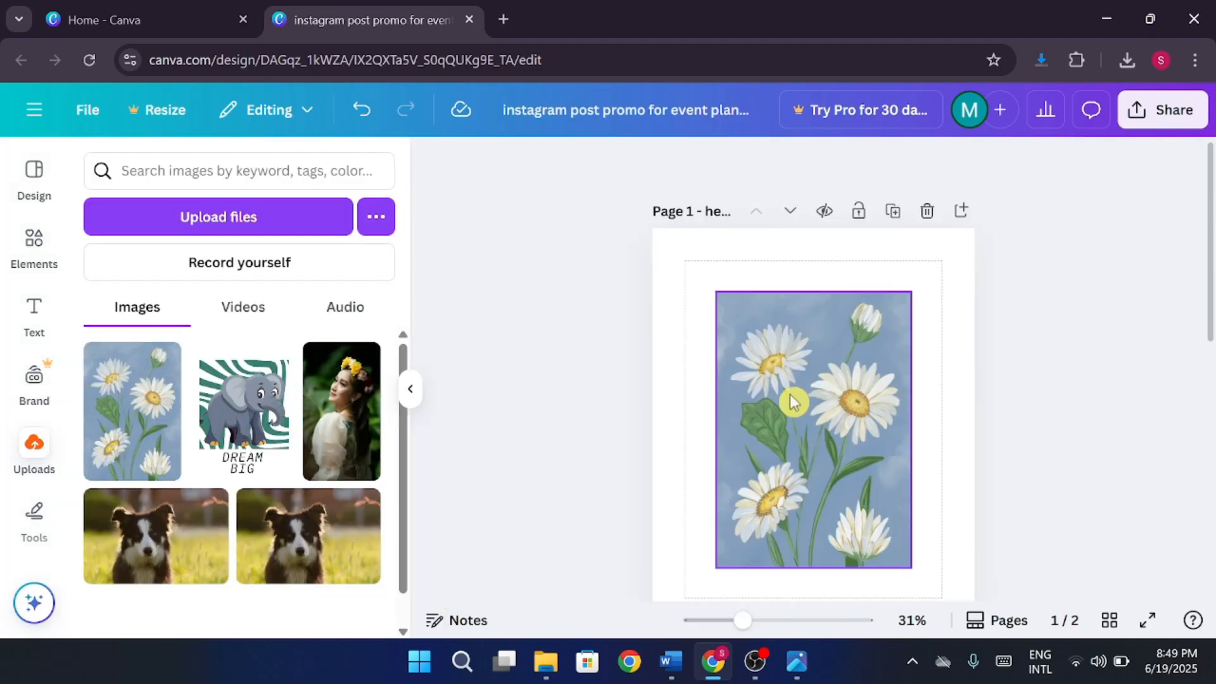
left_click(817, 403)
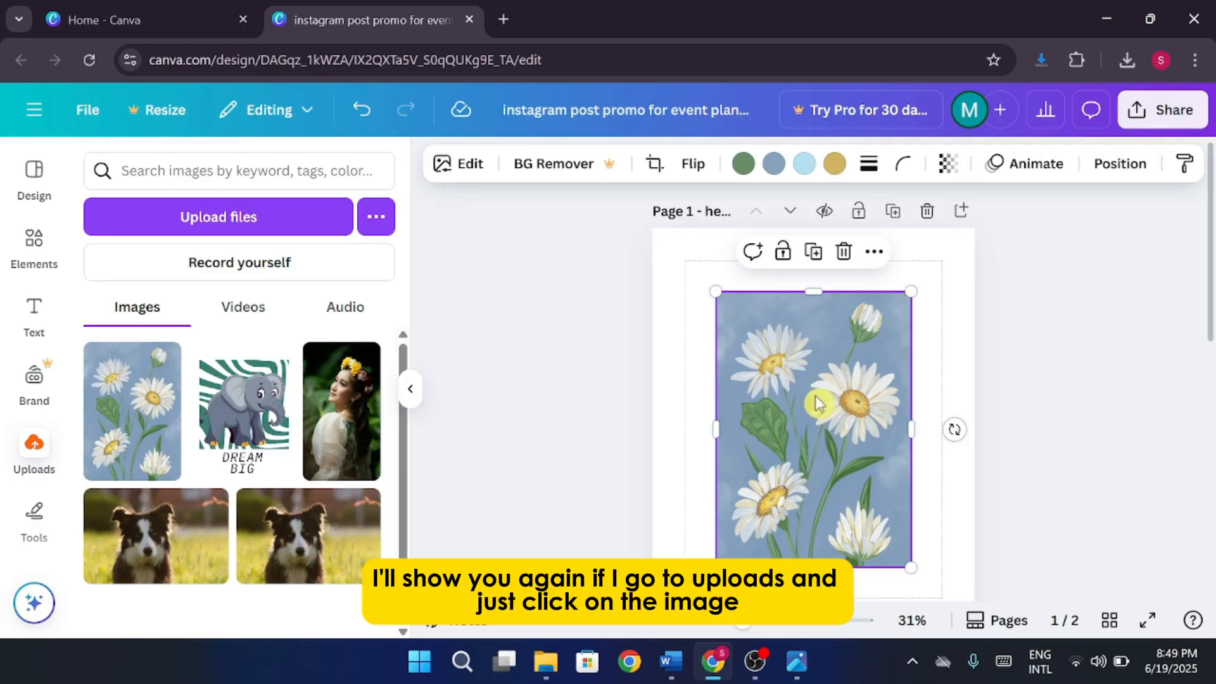
key("Delete")
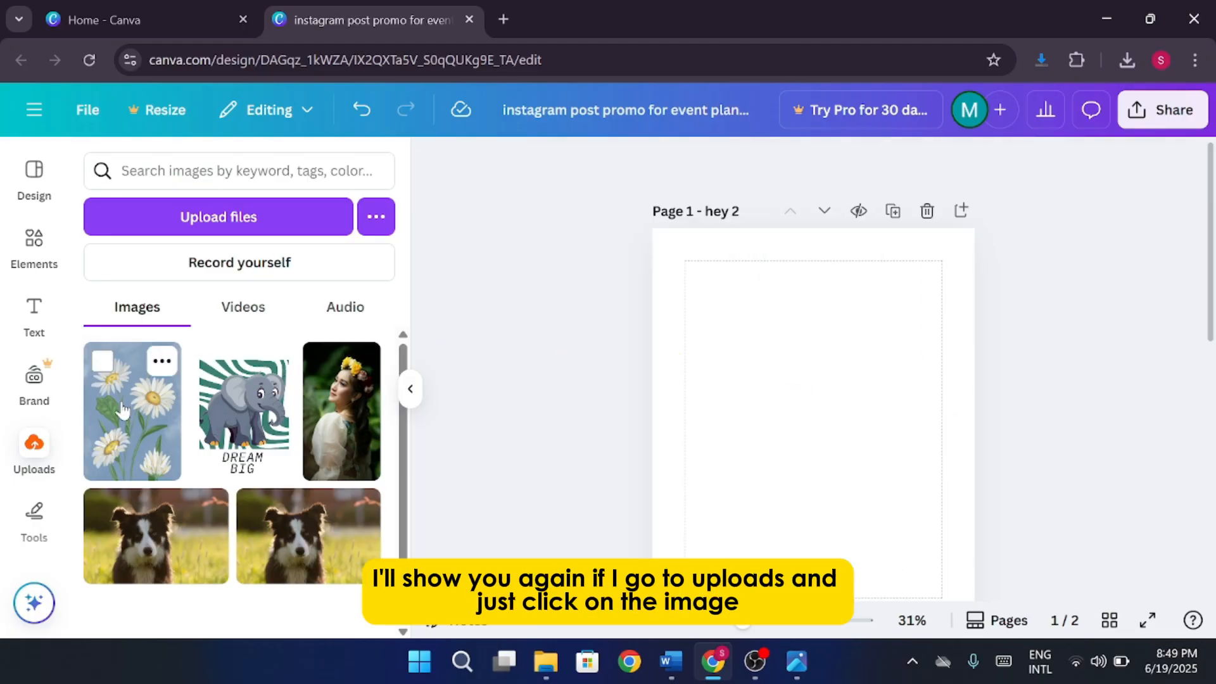
left_click_drag(122, 411, 161, 436)
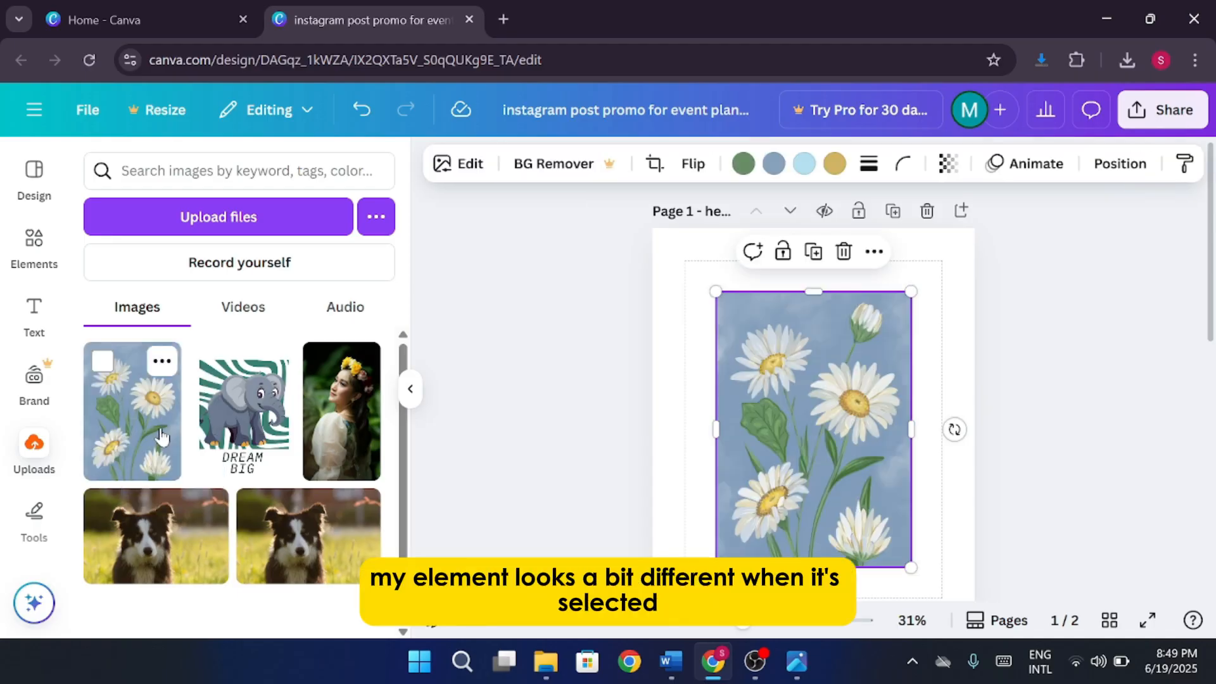
Deselect the daisy image and select it again to examine the editing options for a selected image
left_click(589, 369)
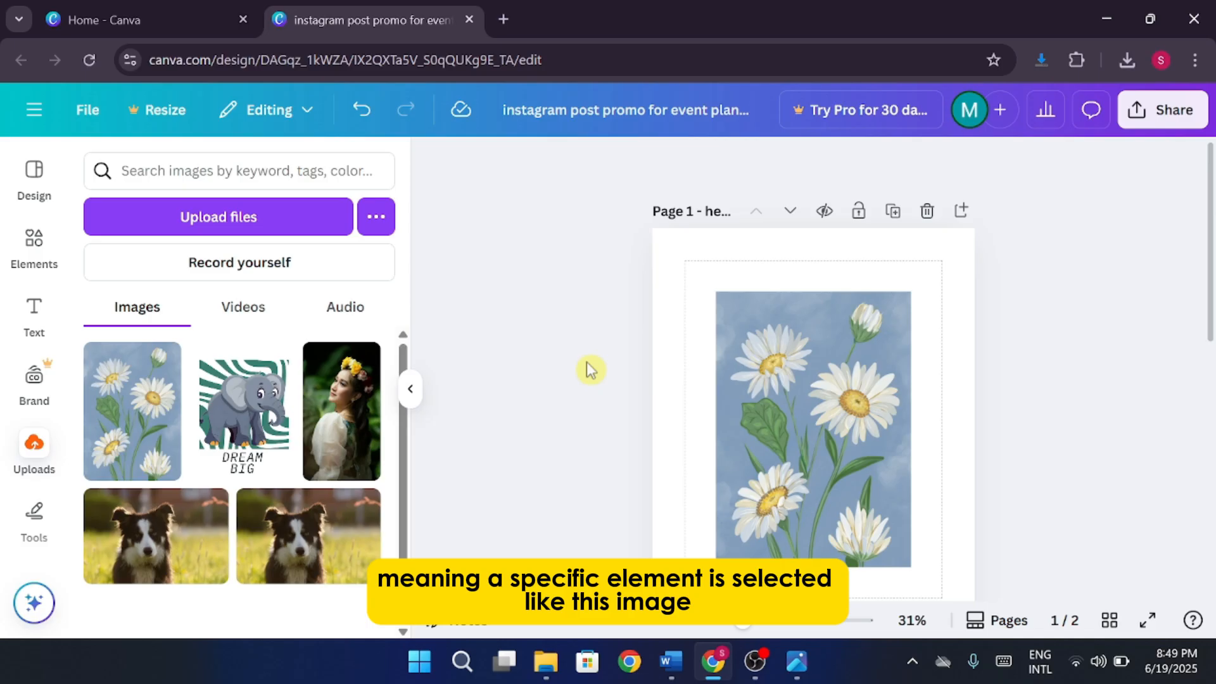
left_click(753, 387)
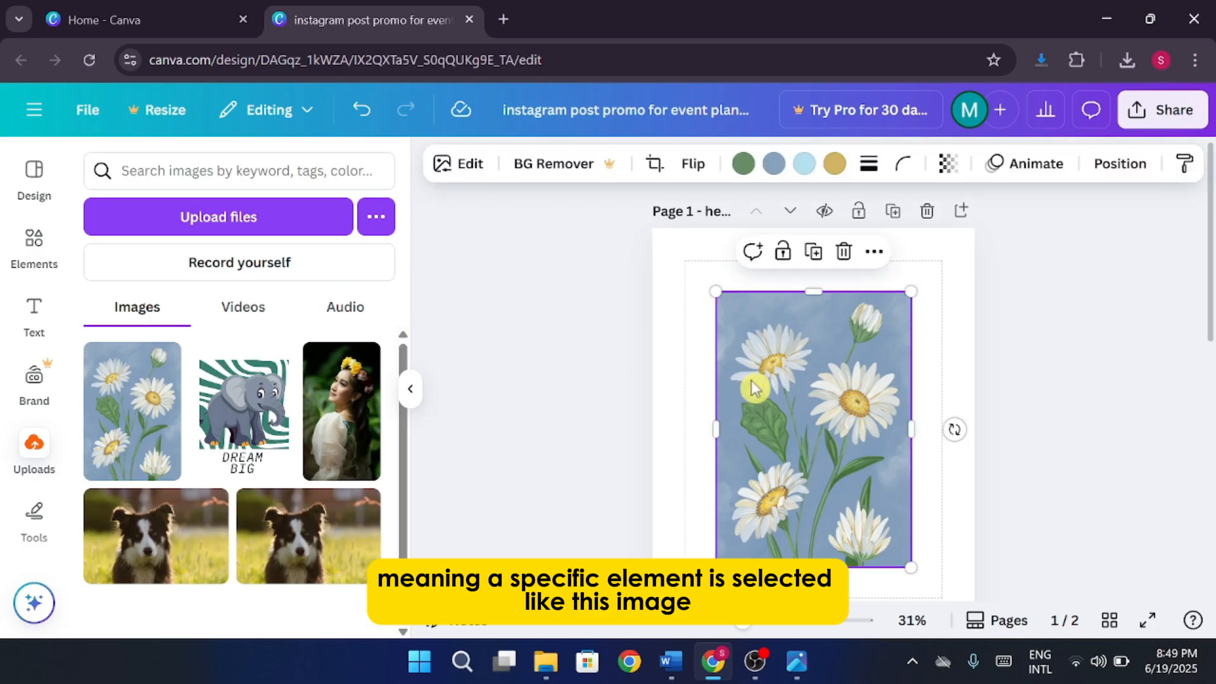
left_click(903, 354)
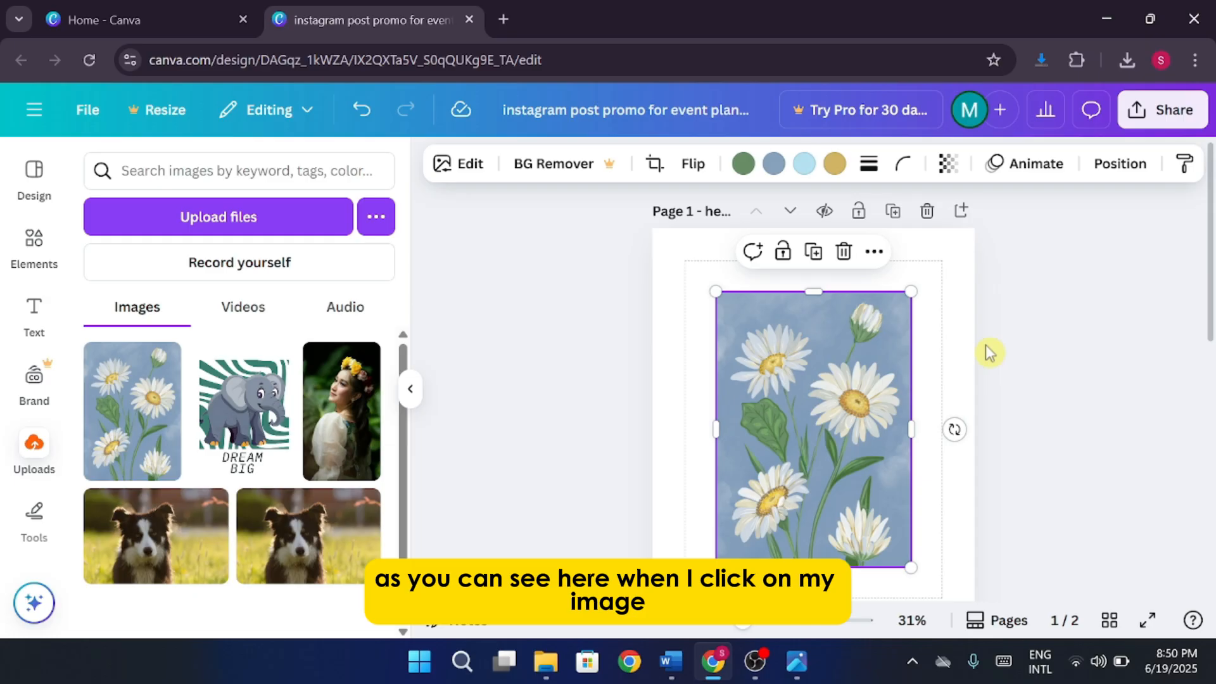
Lock the daisy image on page 1
left_click(904, 274)
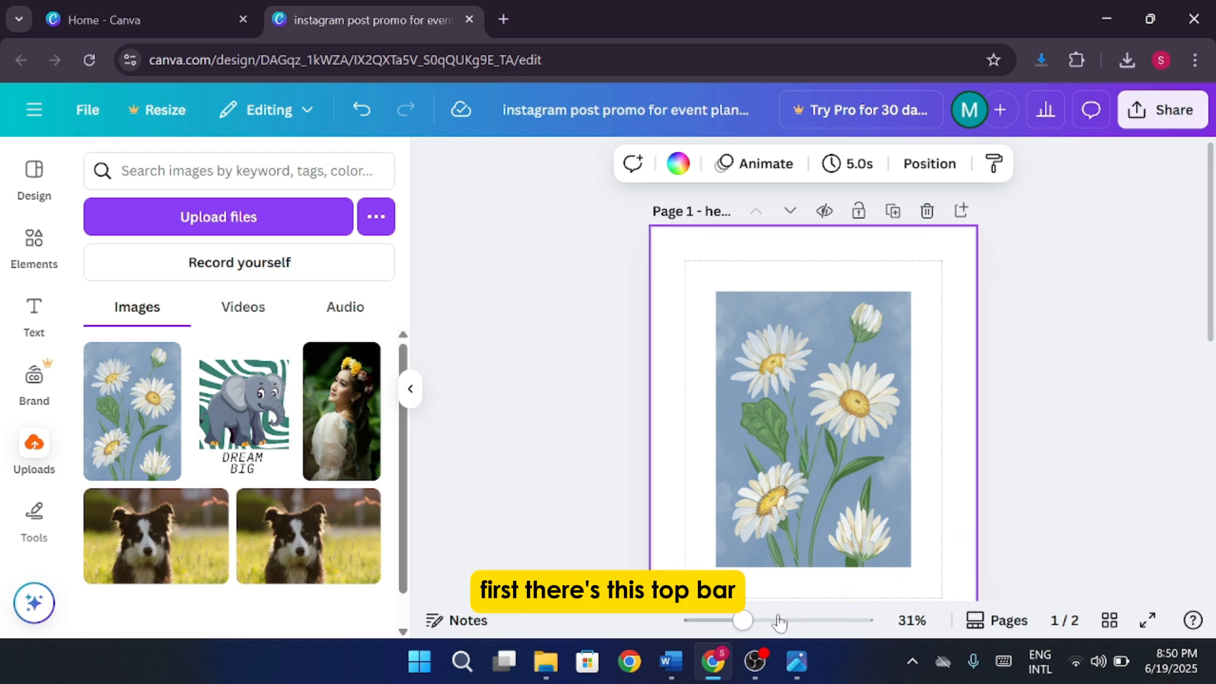
left_click_drag(743, 620, 736, 620)
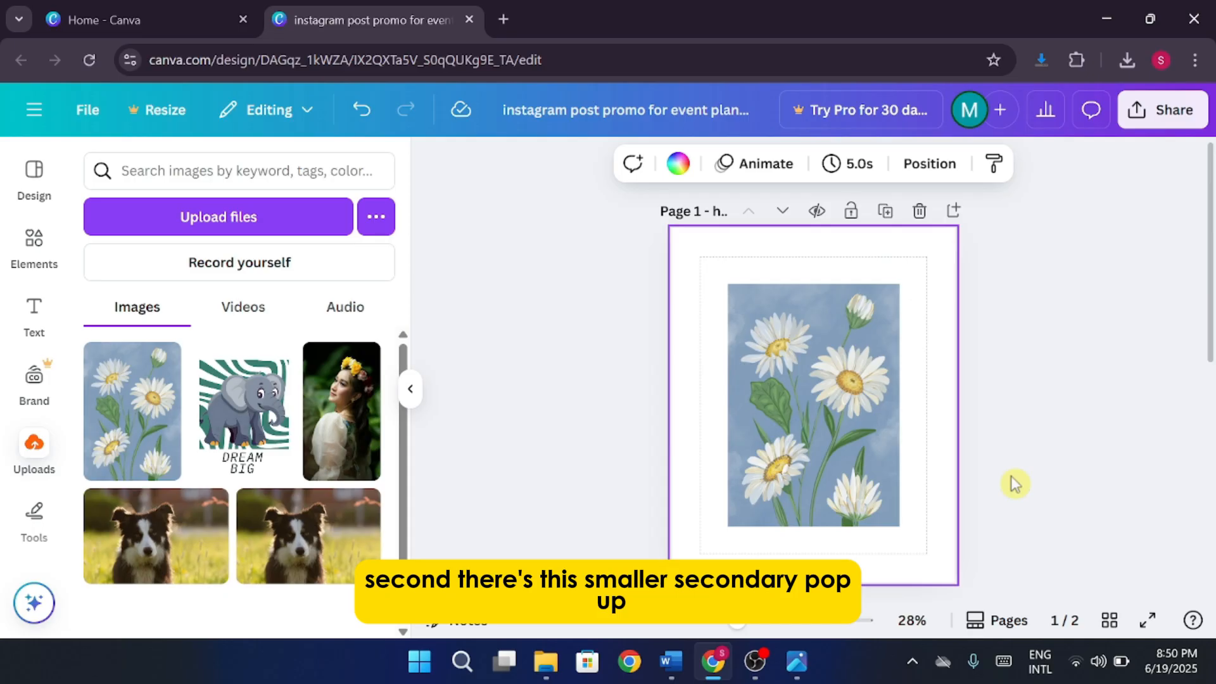
left_click(803, 445)
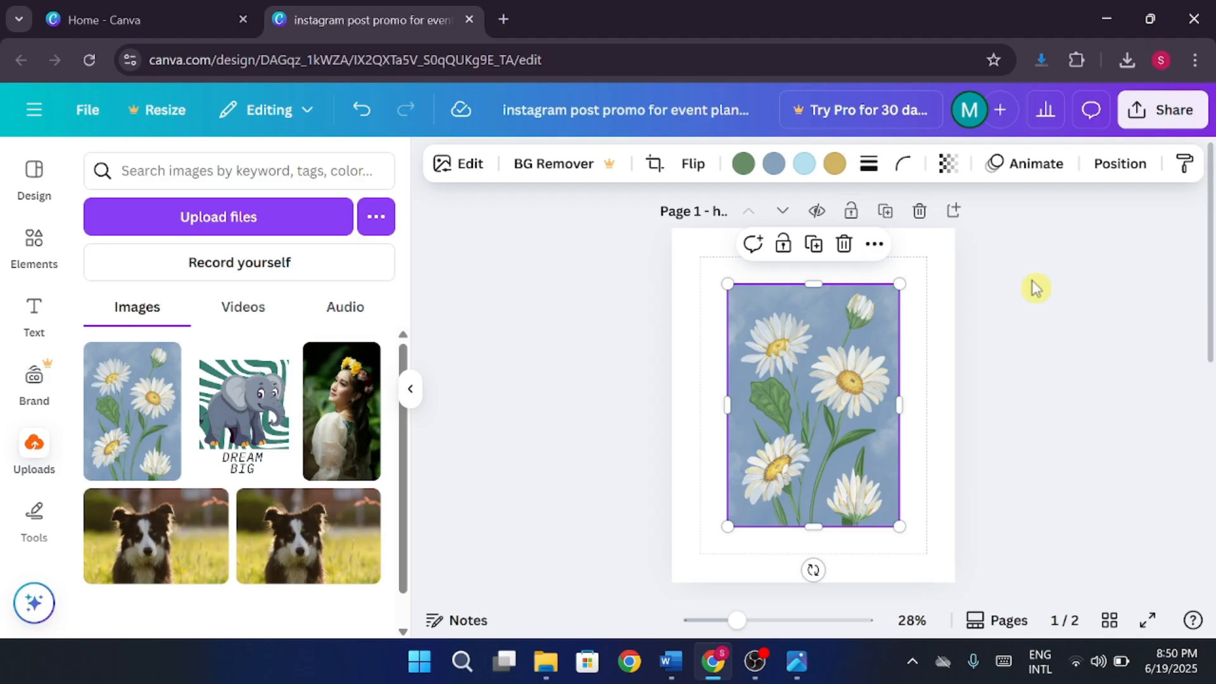
left_click(781, 244)
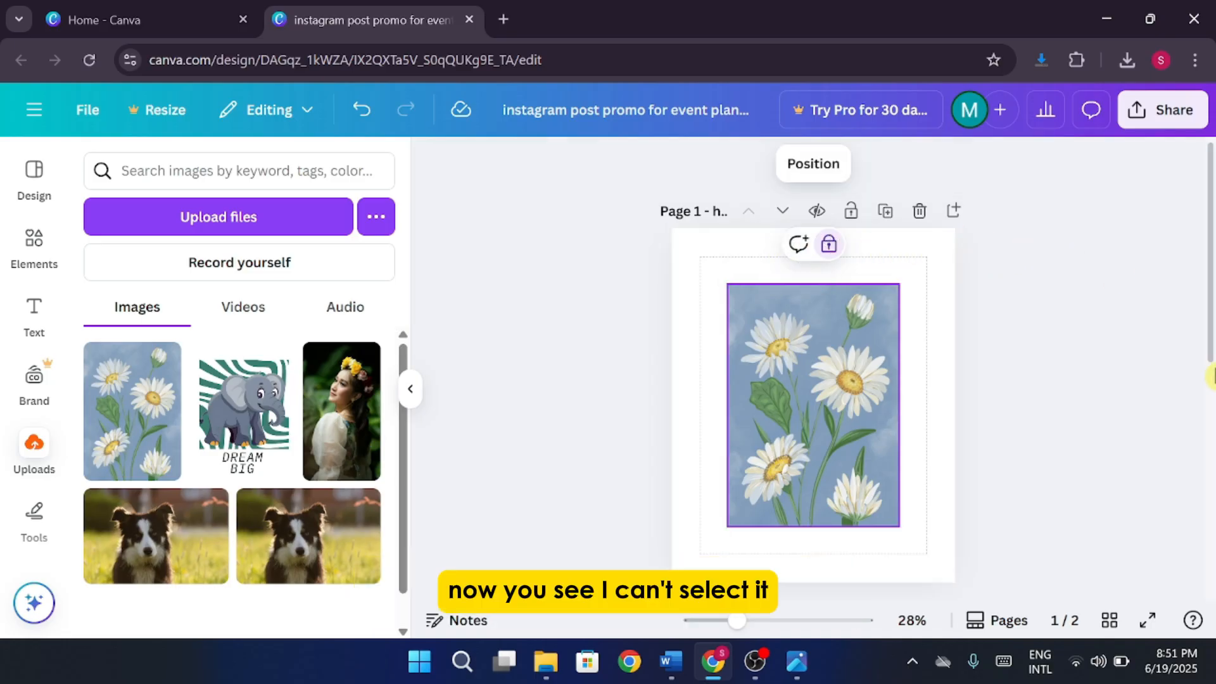
Try to move the locked daisy image, and unlock it
left_click_drag(823, 463, 895, 399)
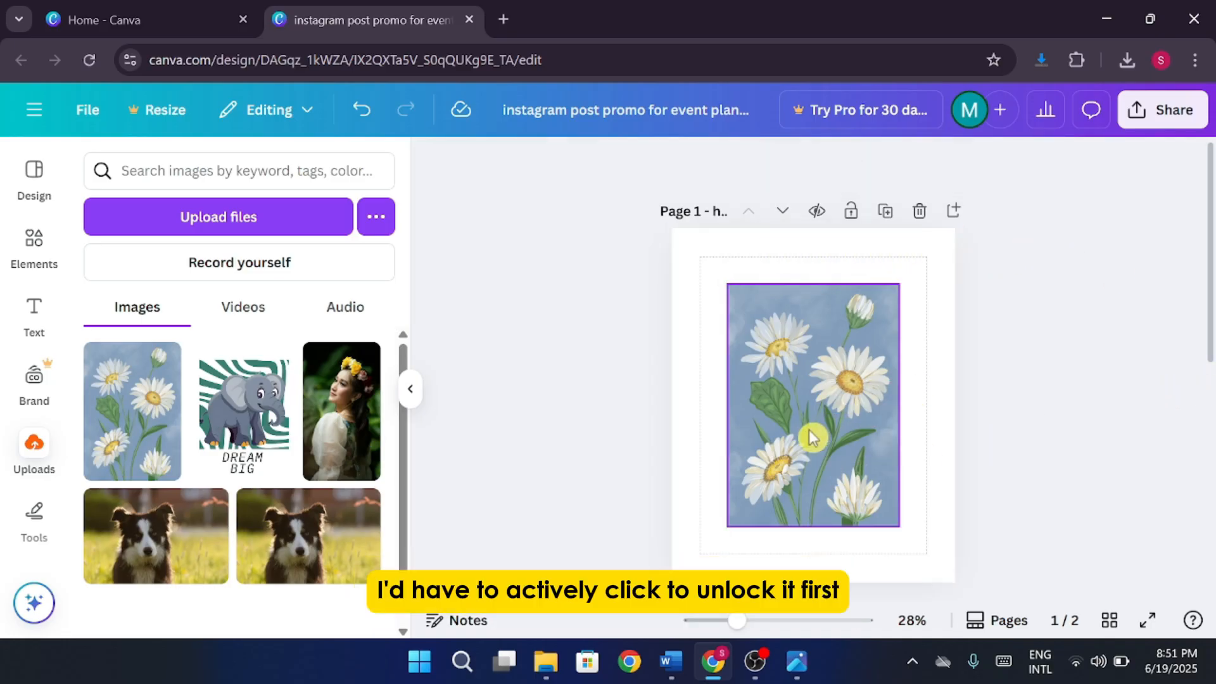
left_click(763, 323)
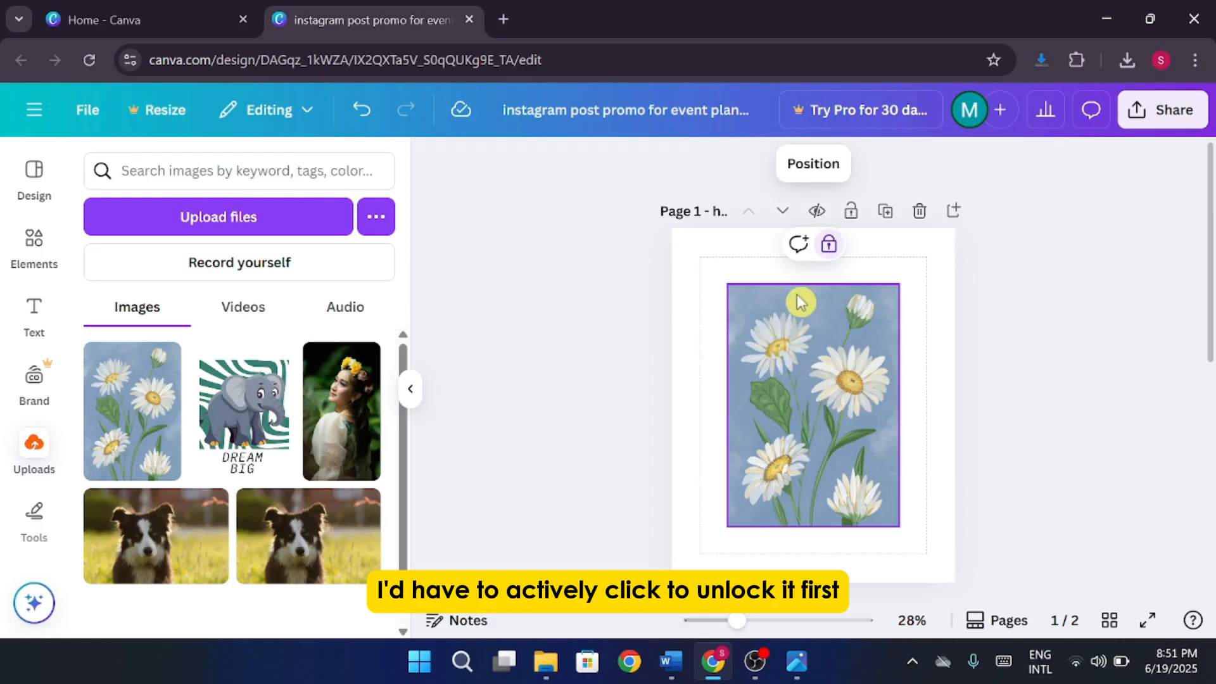
left_click(829, 245)
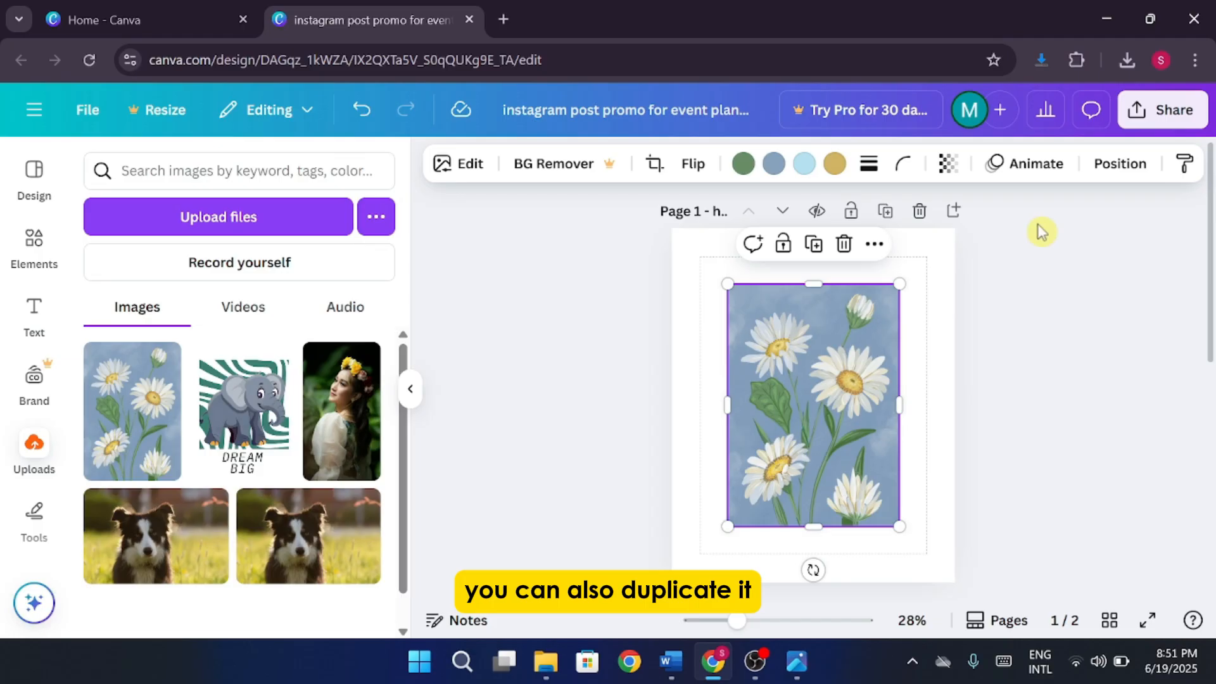
Duplicate the daisy image, offset the copy toward the page's right edge, and delete that copy
left_click(814, 244)
left_click_drag(824, 367, 902, 384)
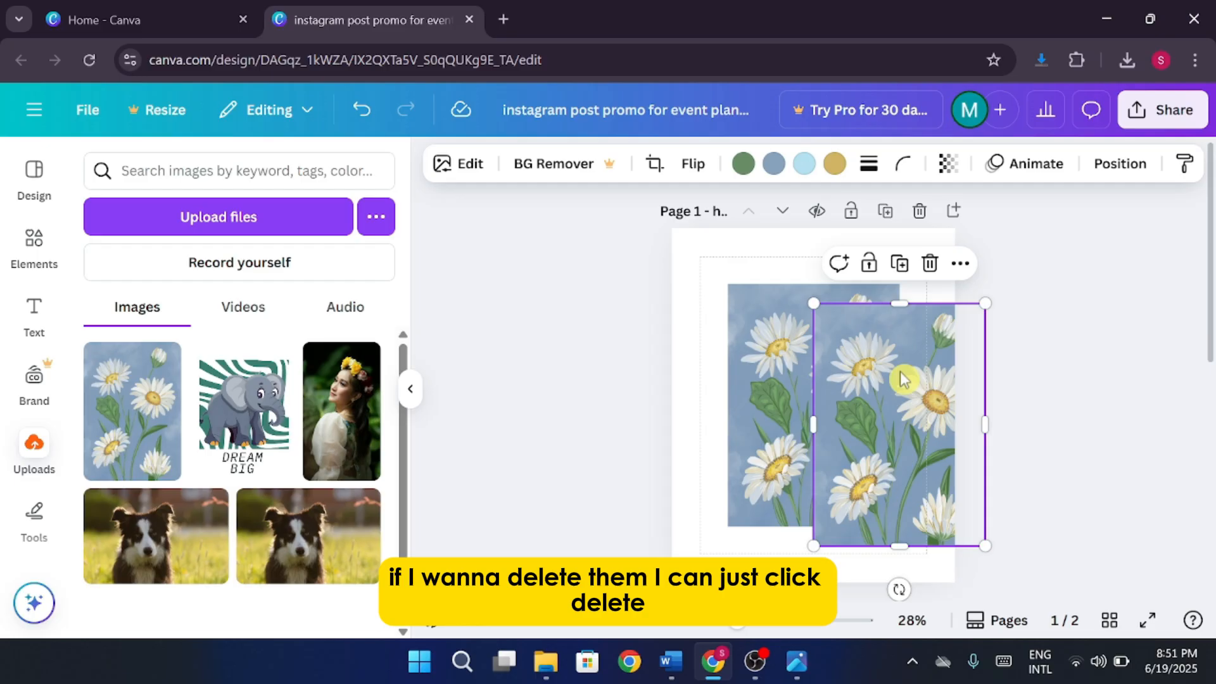
left_click(930, 263)
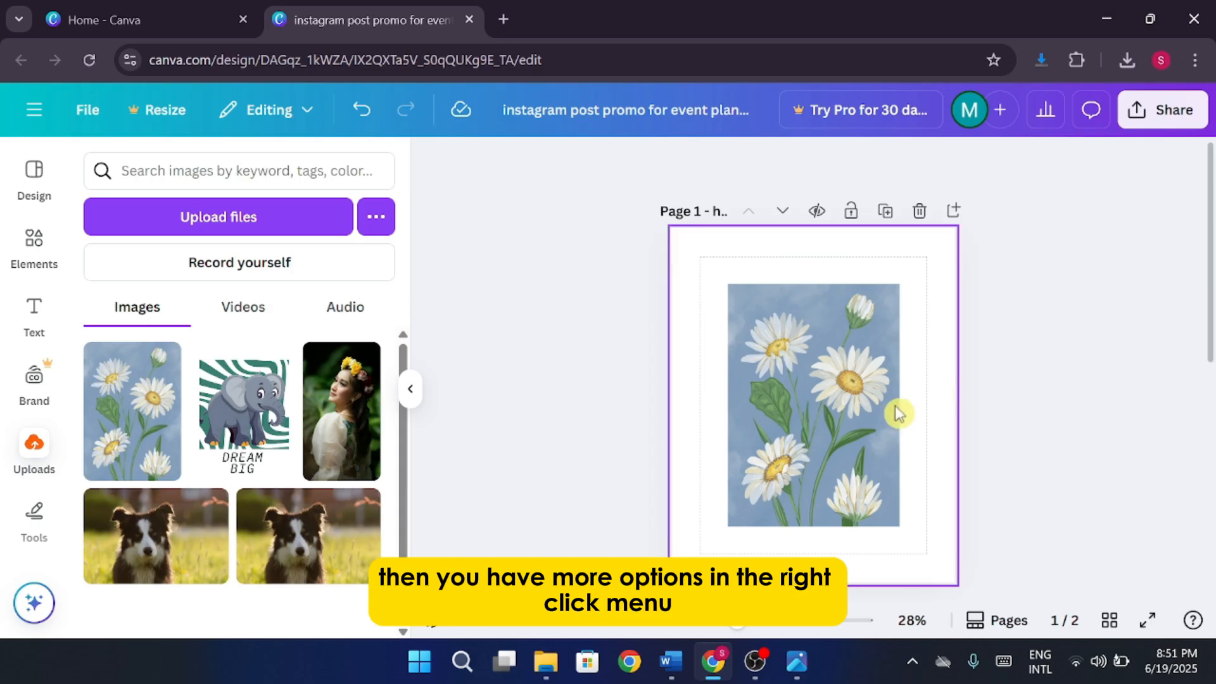
Examine the daisy image's additional options, including page alignment, link, lock, alternative text and background choices
left_click(849, 405)
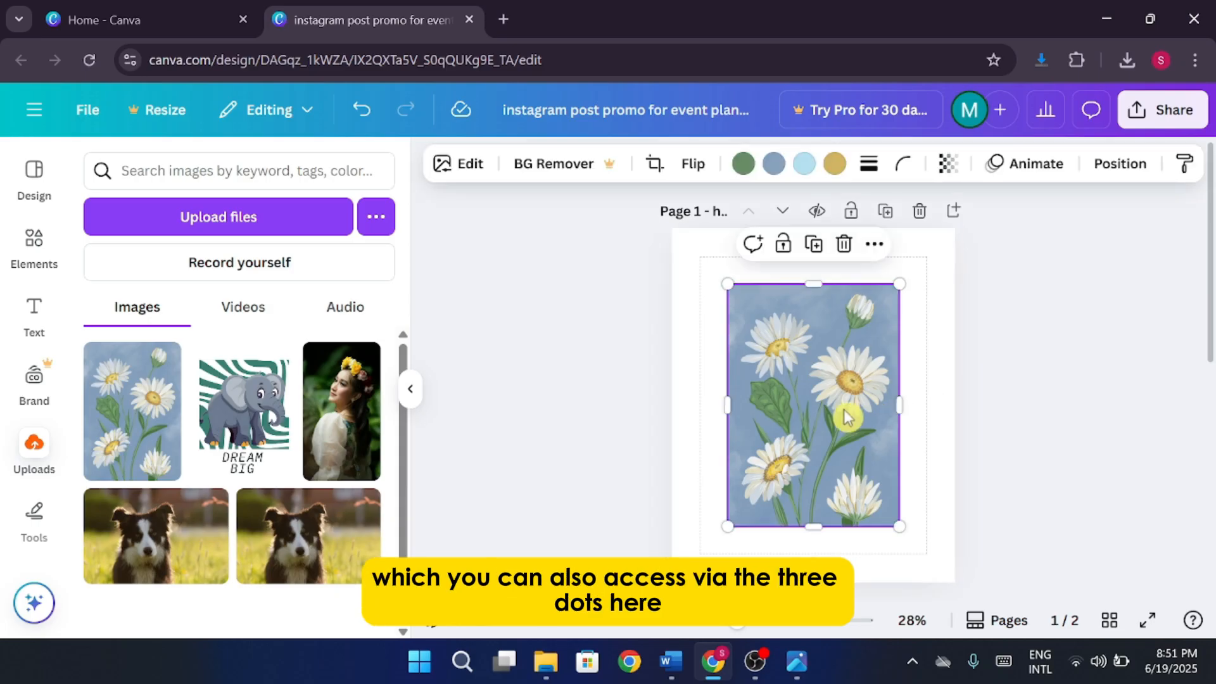
left_click(874, 245)
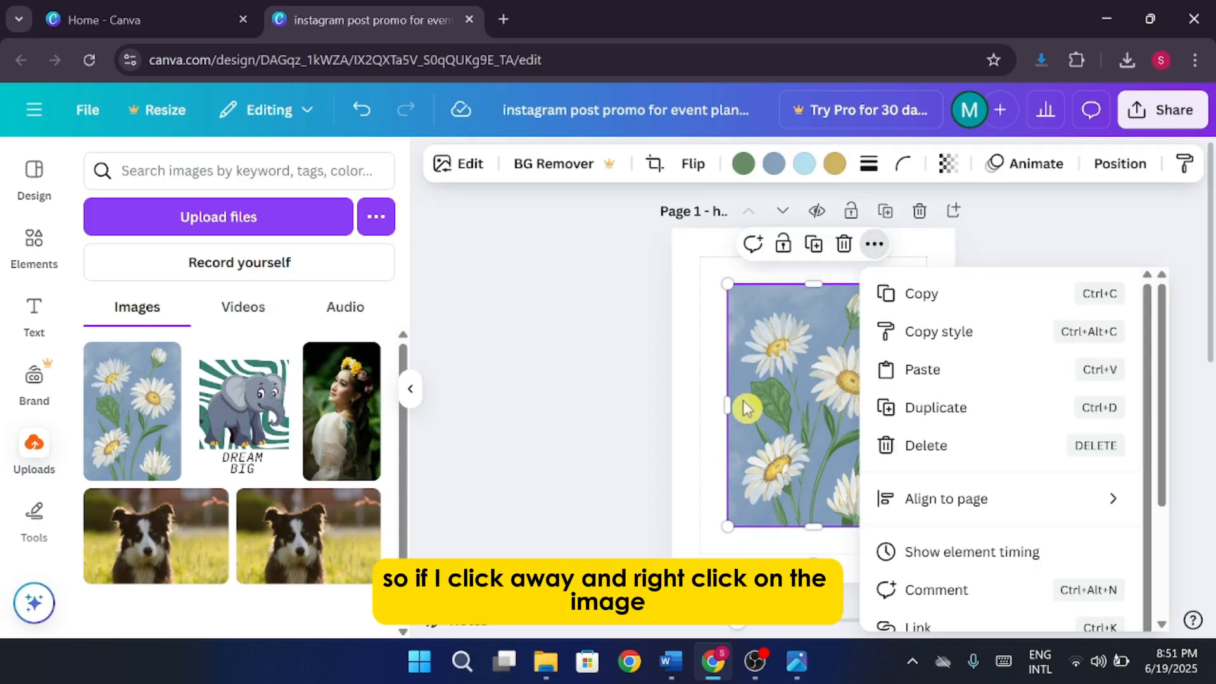
left_click(768, 402)
right_click(772, 397)
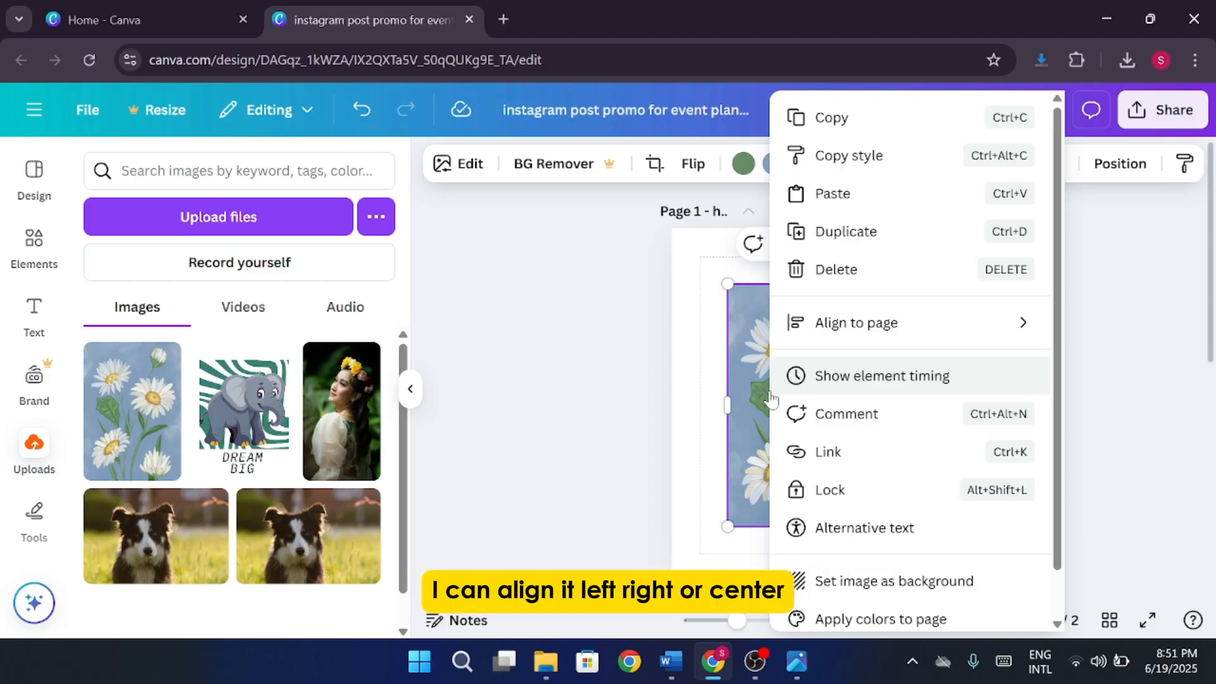
mouse_move(838, 346)
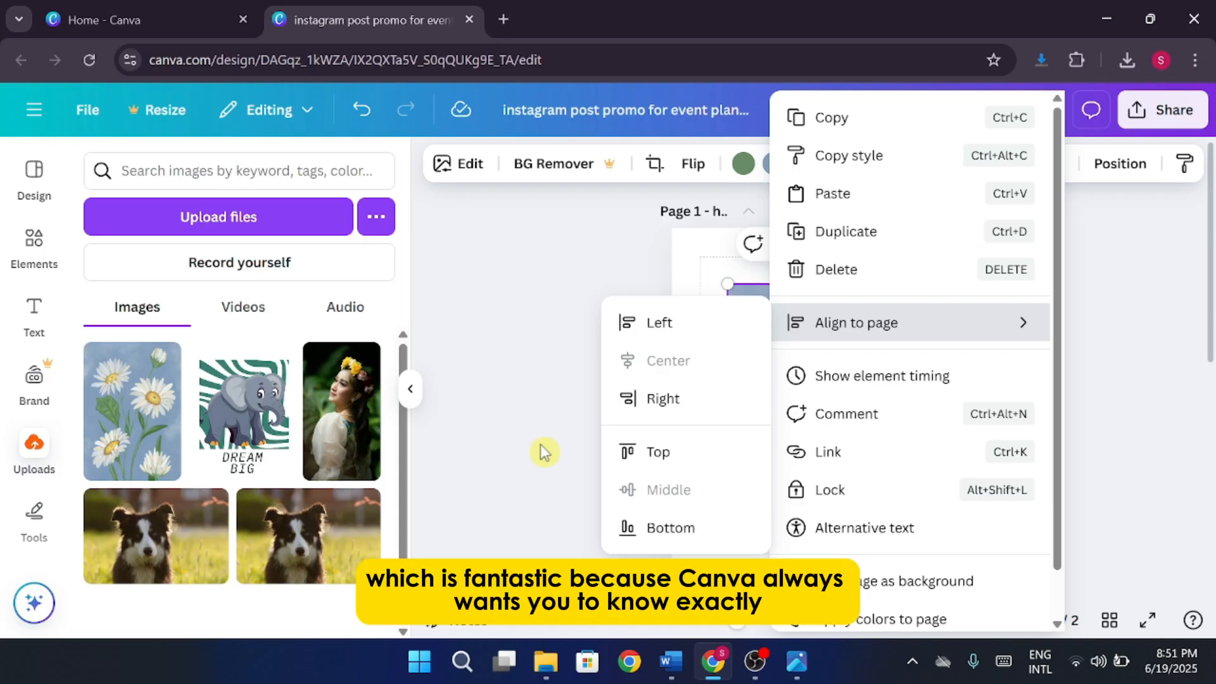
key("Escape")
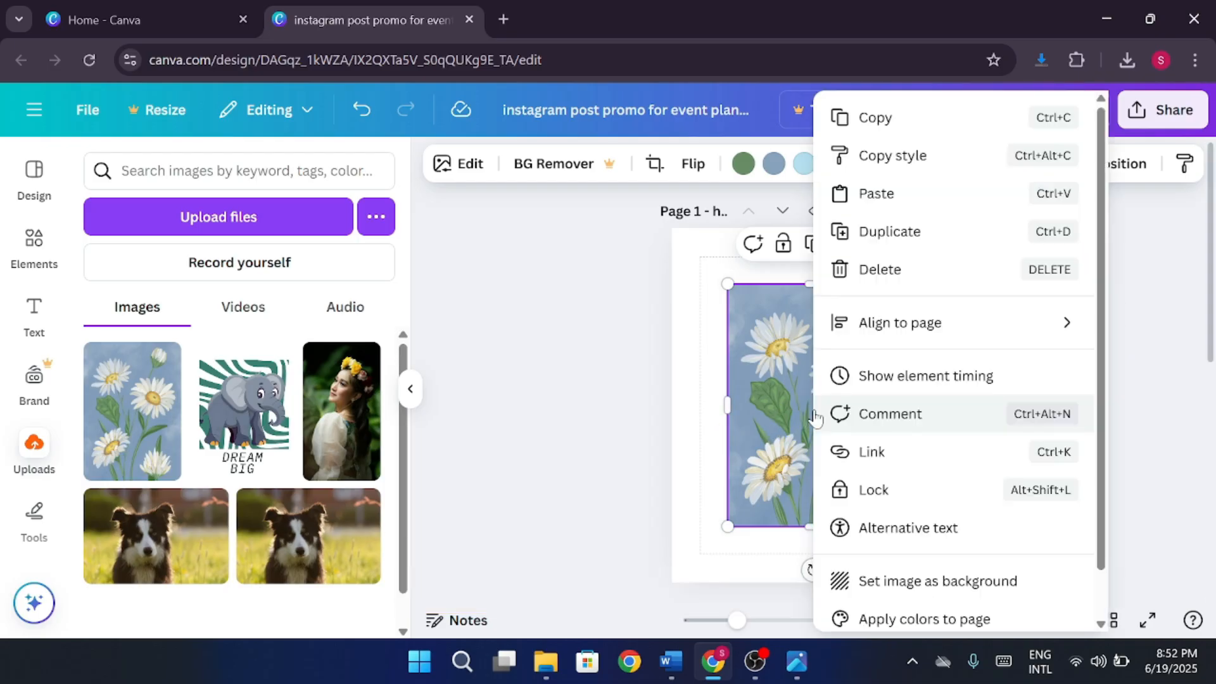
right_click(816, 418)
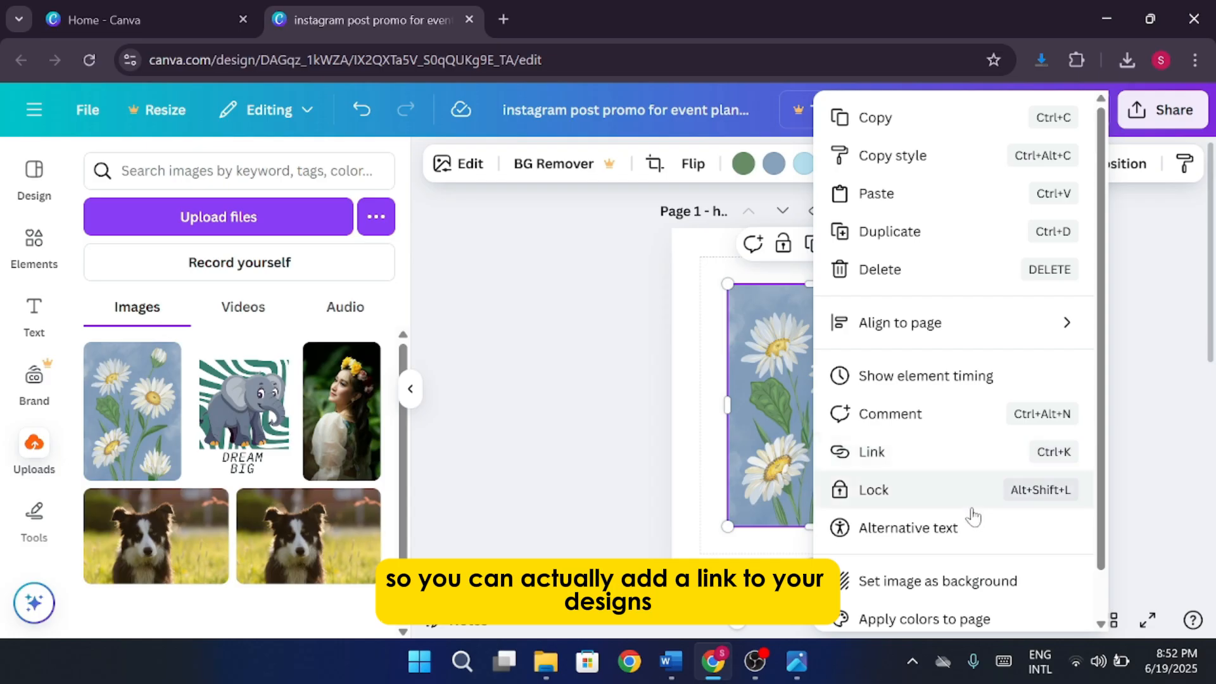
scroll(969, 557, "down", 1)
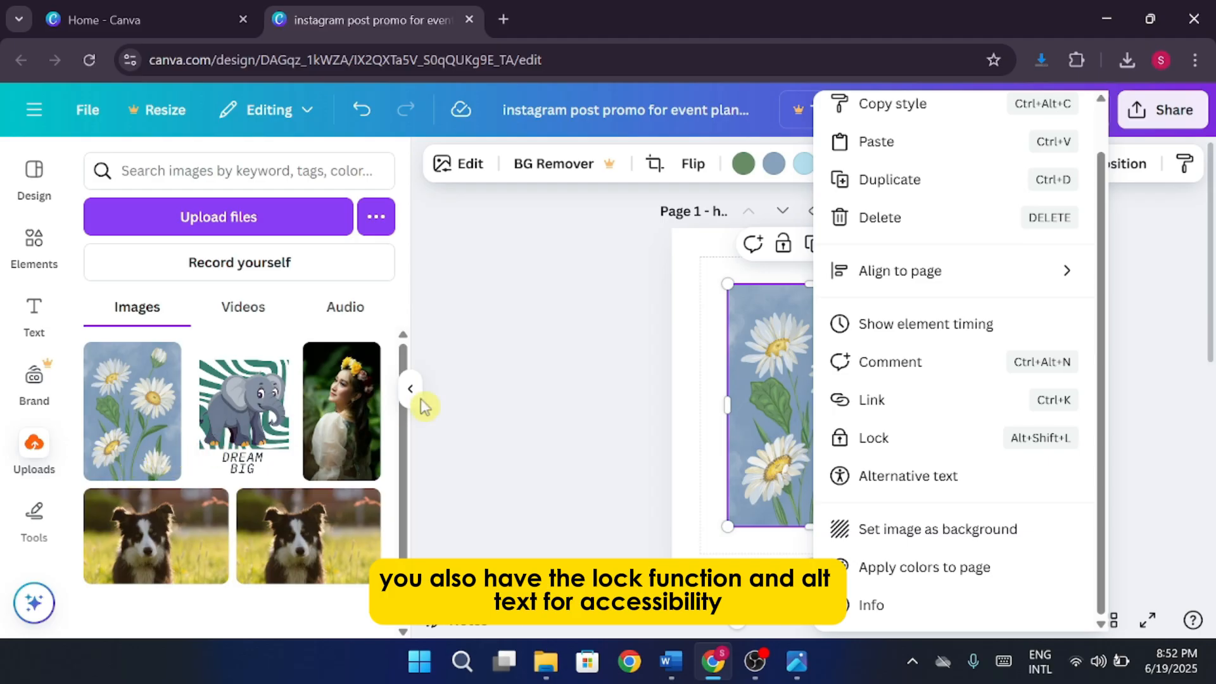
left_click(583, 361)
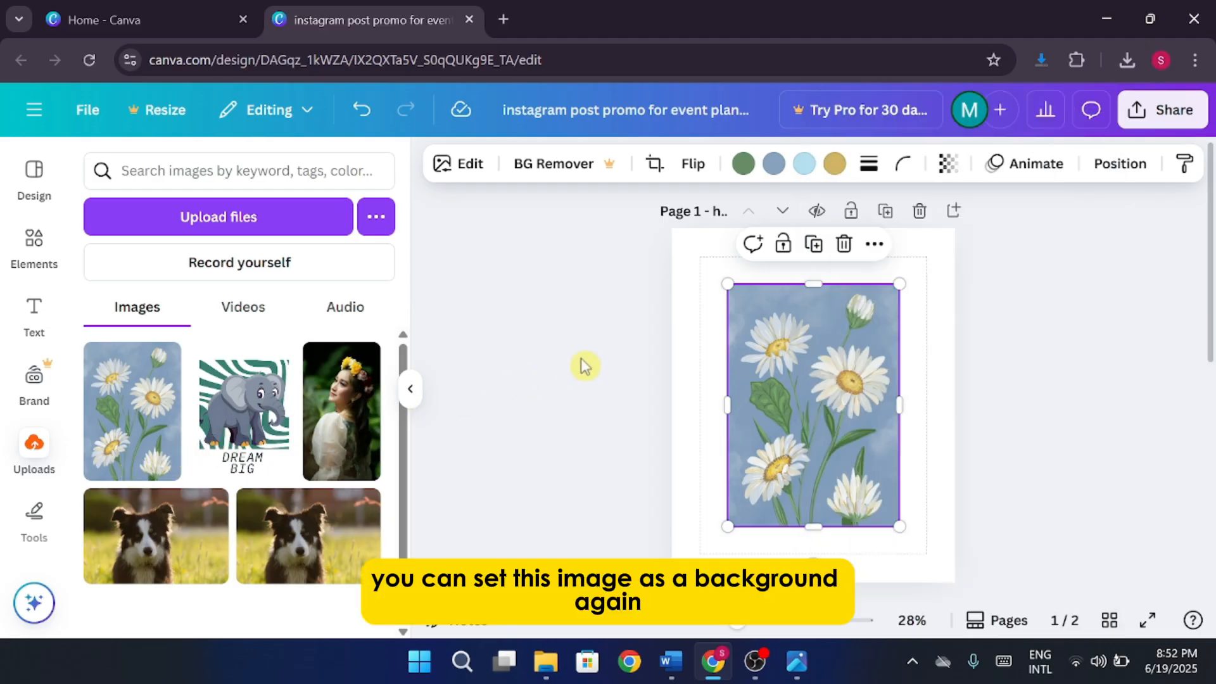
Set the daisy image as the background of page 1
right_click(813, 387)
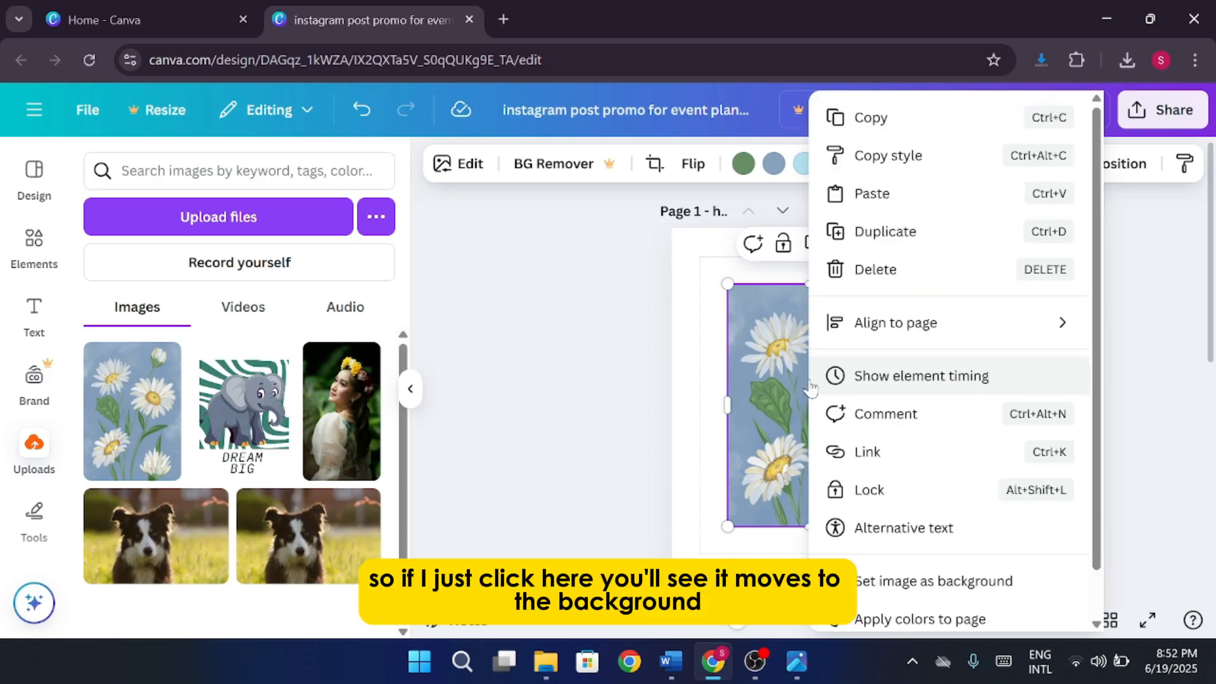
left_click(1010, 581)
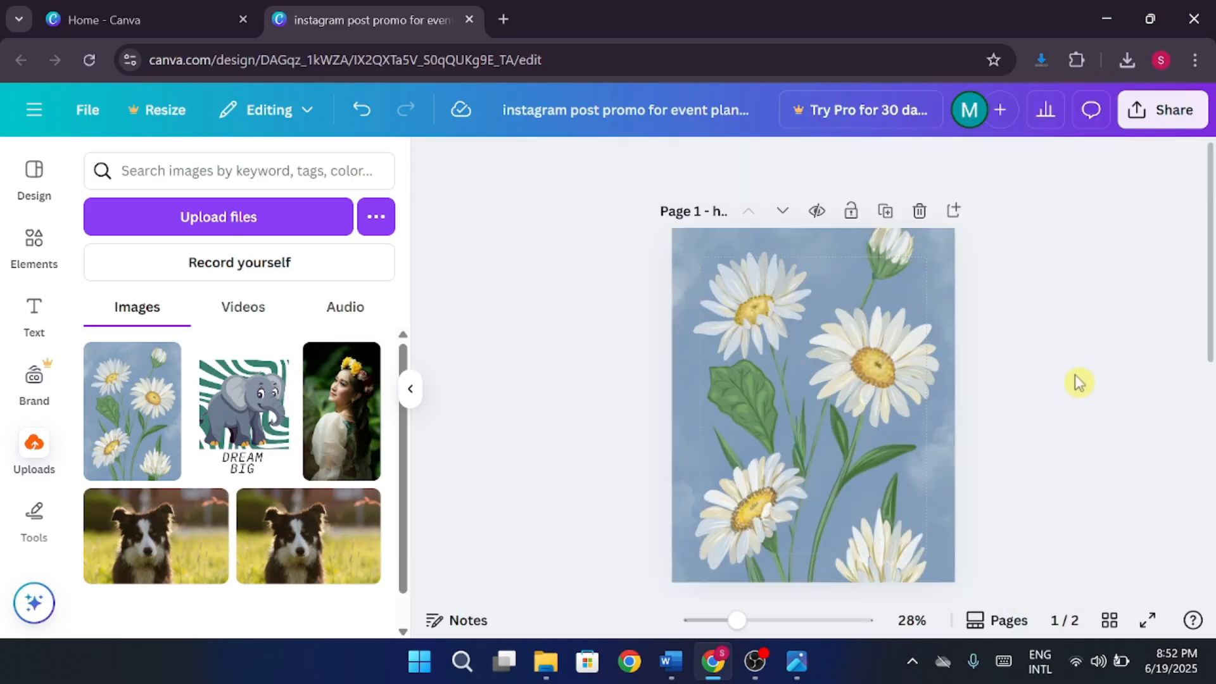
scroll(1079, 383, "down", 1)
scroll(1079, 383, "up", 1)
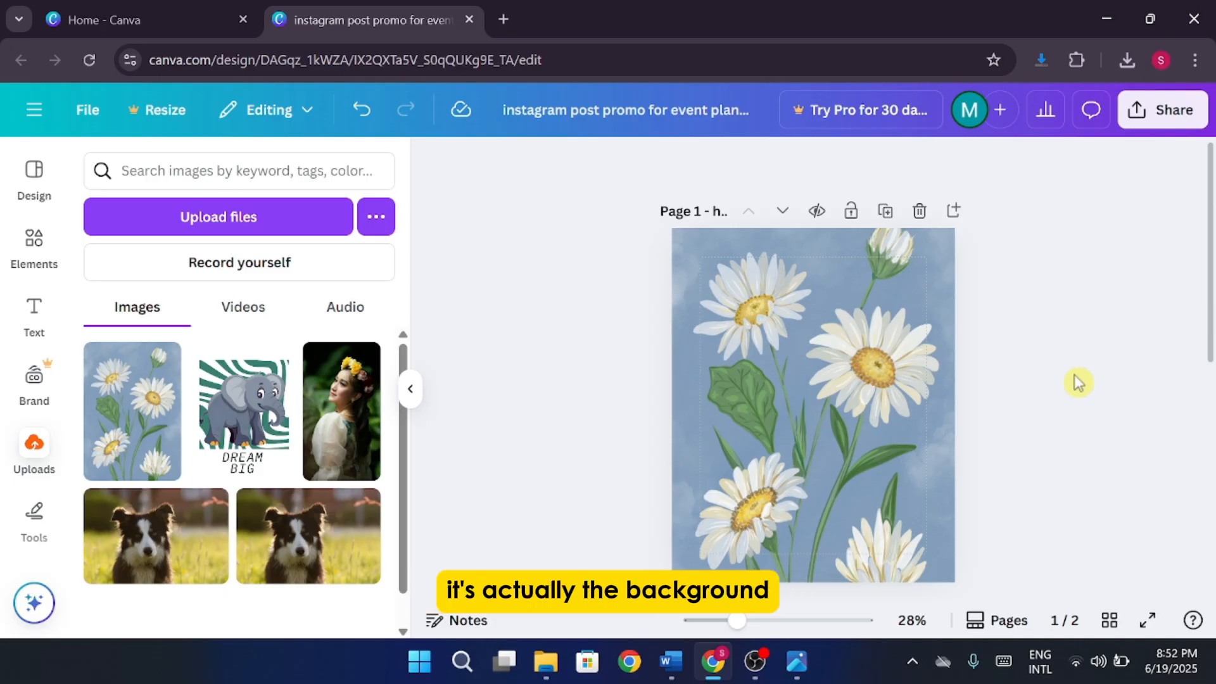
Delete page 2 from the design
left_click(728, 465)
scroll(884, 426, "down", 1)
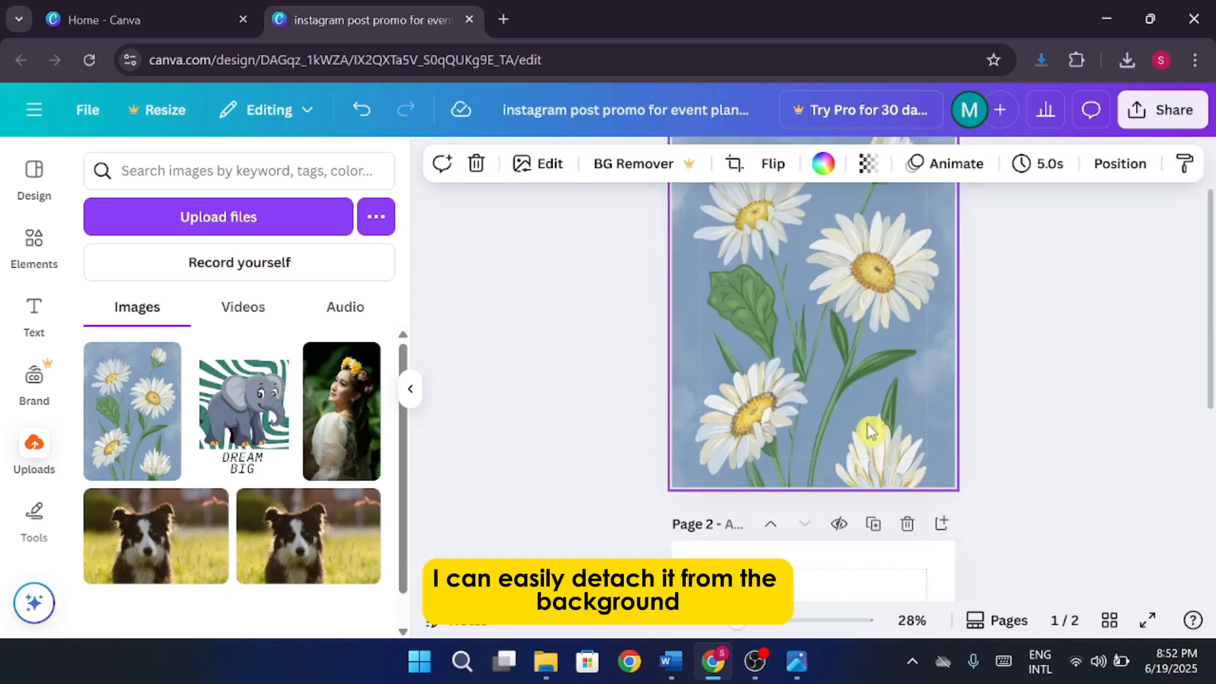
left_click(909, 524)
scroll(928, 511, "up", 1)
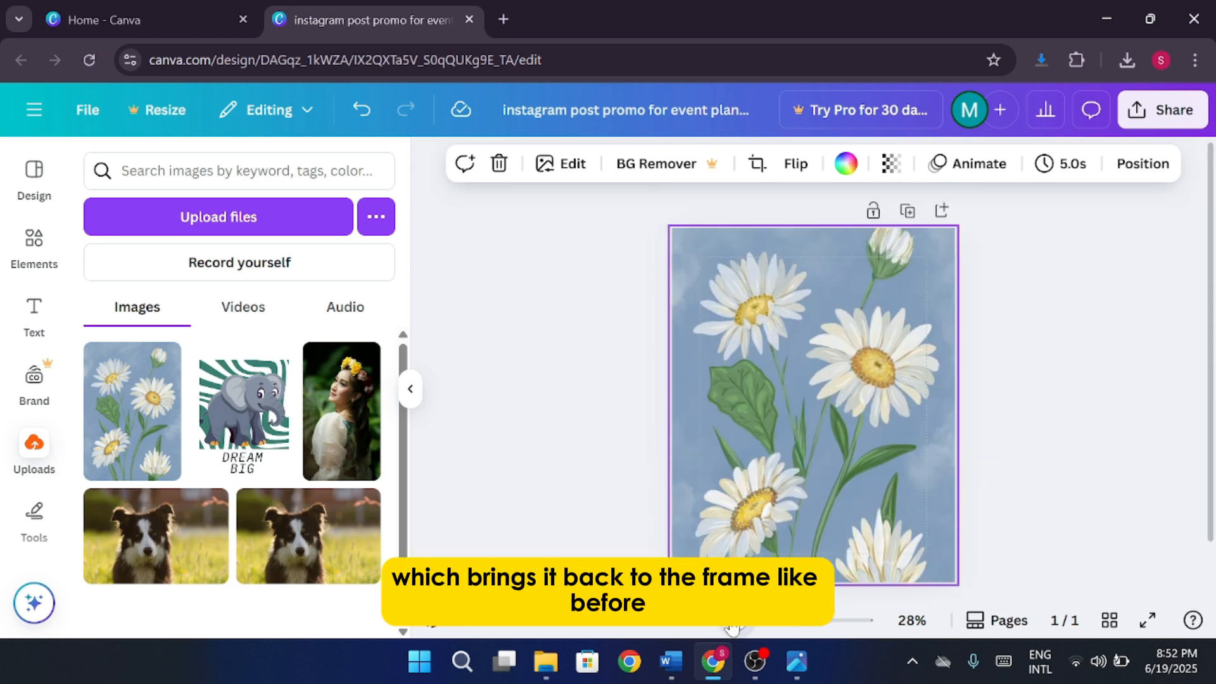
Detach the daisy image from the page background
left_click_drag(736, 622, 720, 625)
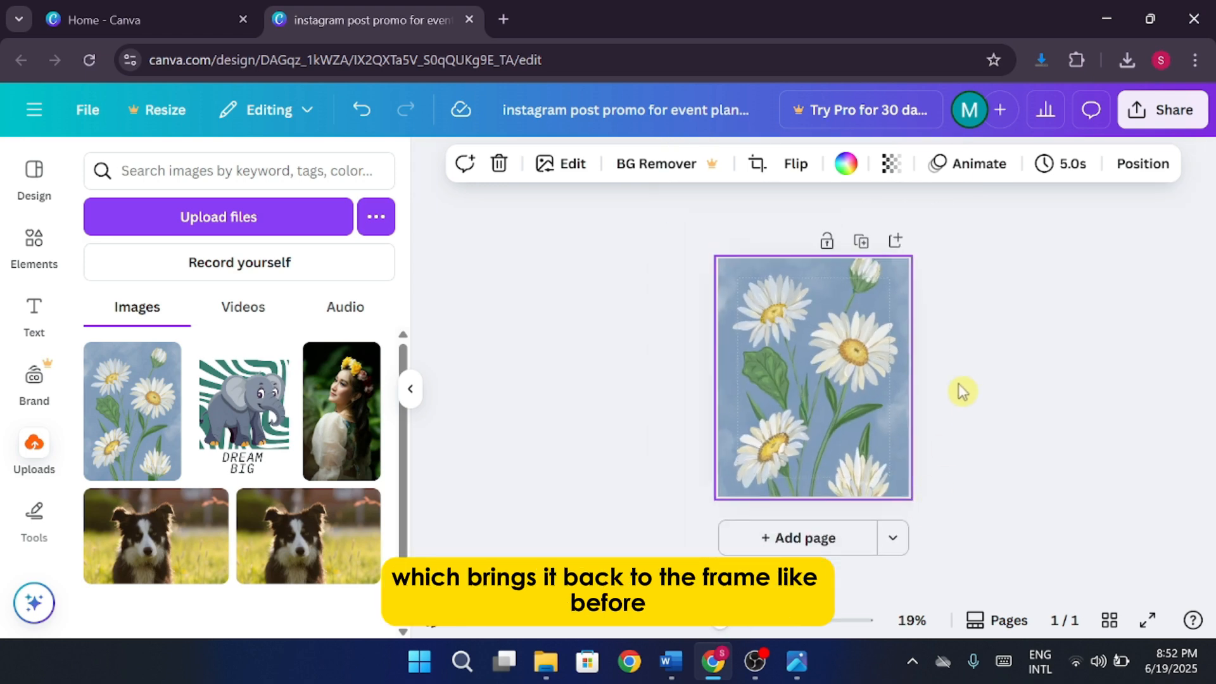
right_click(868, 417)
left_click(971, 568)
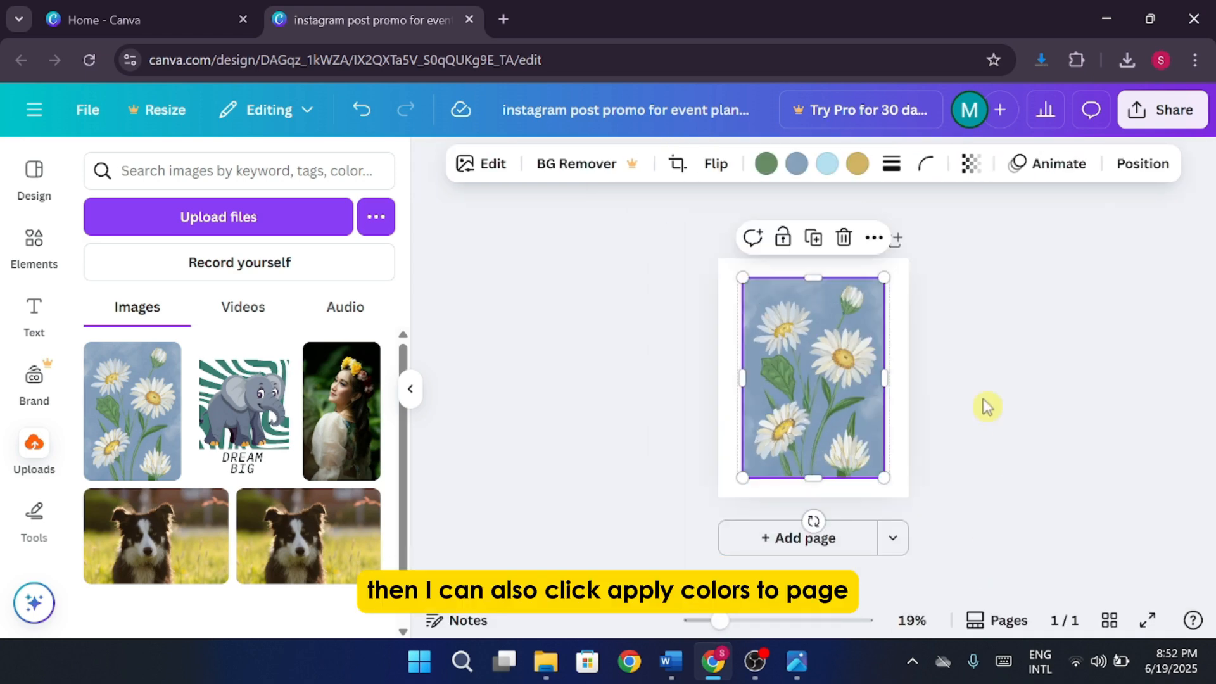
Try applying the daisy image's colors to the page
right_click(822, 426)
left_click(956, 587)
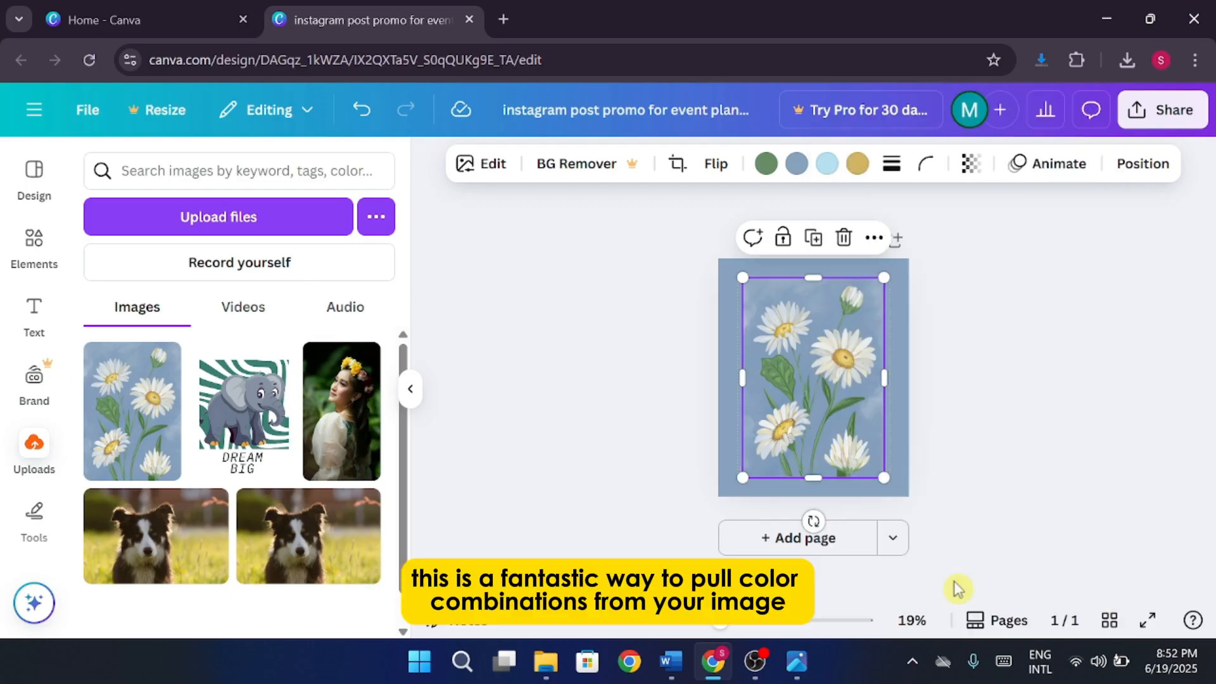
mouse_move(812, 370)
left_mouse_down()
mouse_move(861, 388)
mouse_move(811, 365)
mouse_move(819, 375)
mouse_move(1034, 353)
mouse_move(845, 376)
mouse_move(809, 355)
left_mouse_up()
left_click(995, 367)
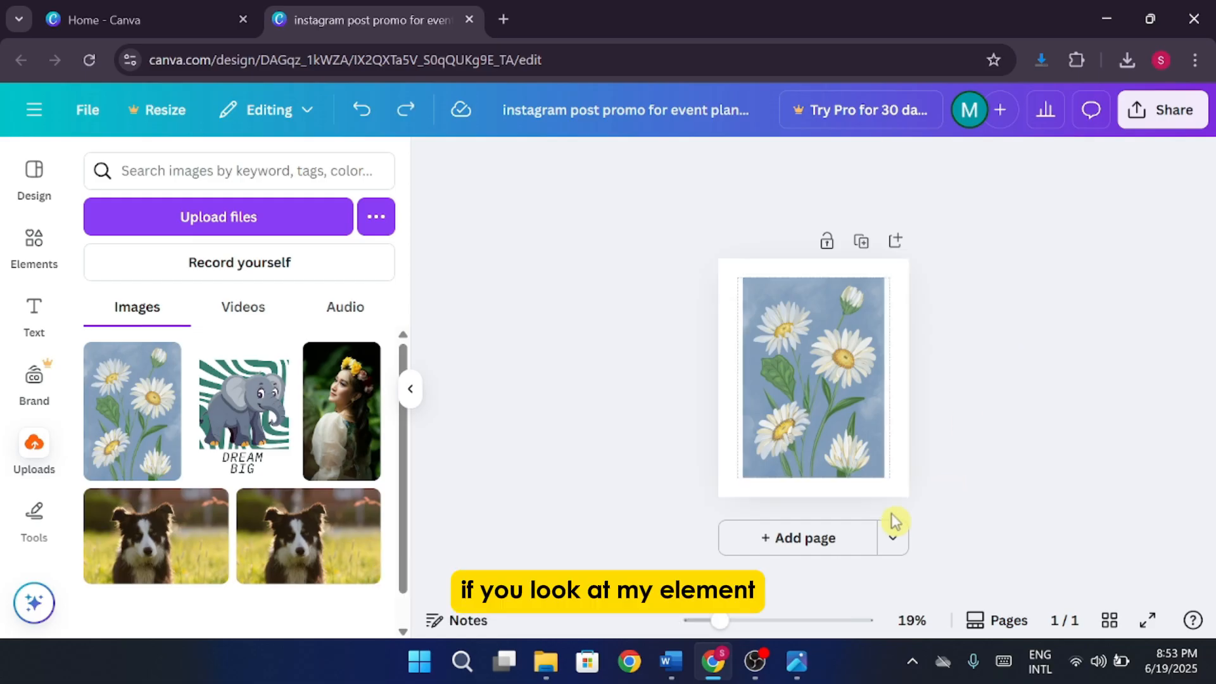
Enlarge the daisy image slightly in proportion and reposition it on the page
left_click_drag(722, 621, 734, 627)
left_click(755, 315)
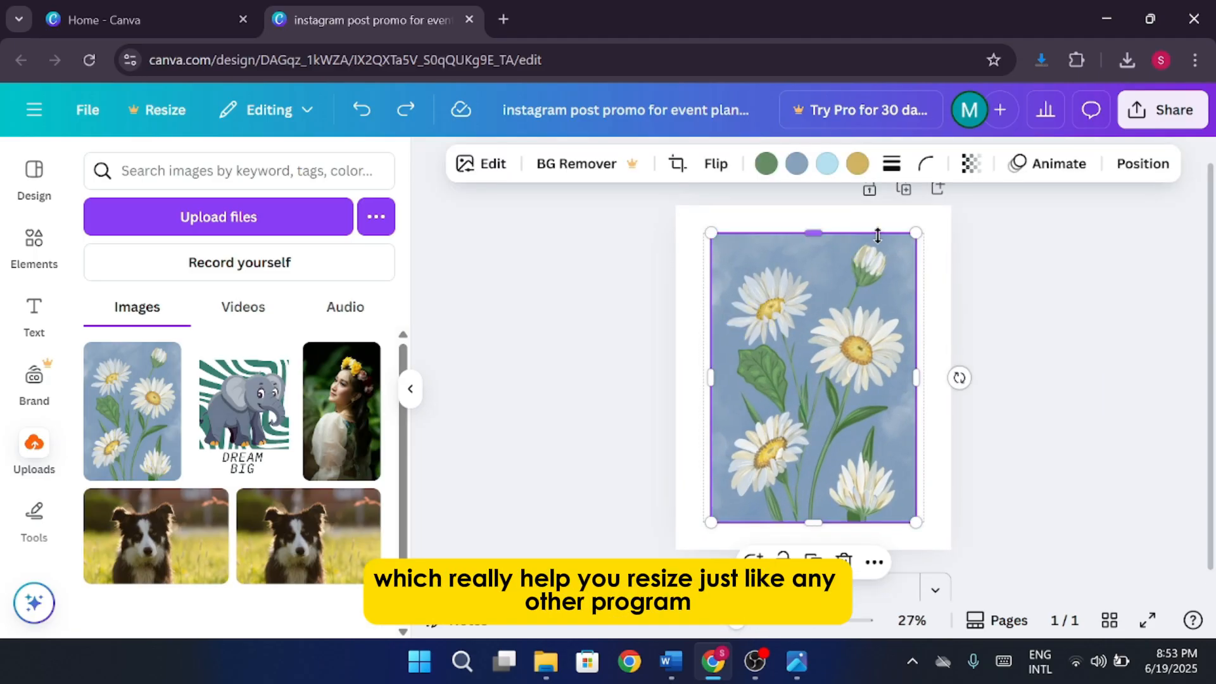
left_click_drag(916, 236, 1000, 274)
left_click_drag(850, 359, 847, 369)
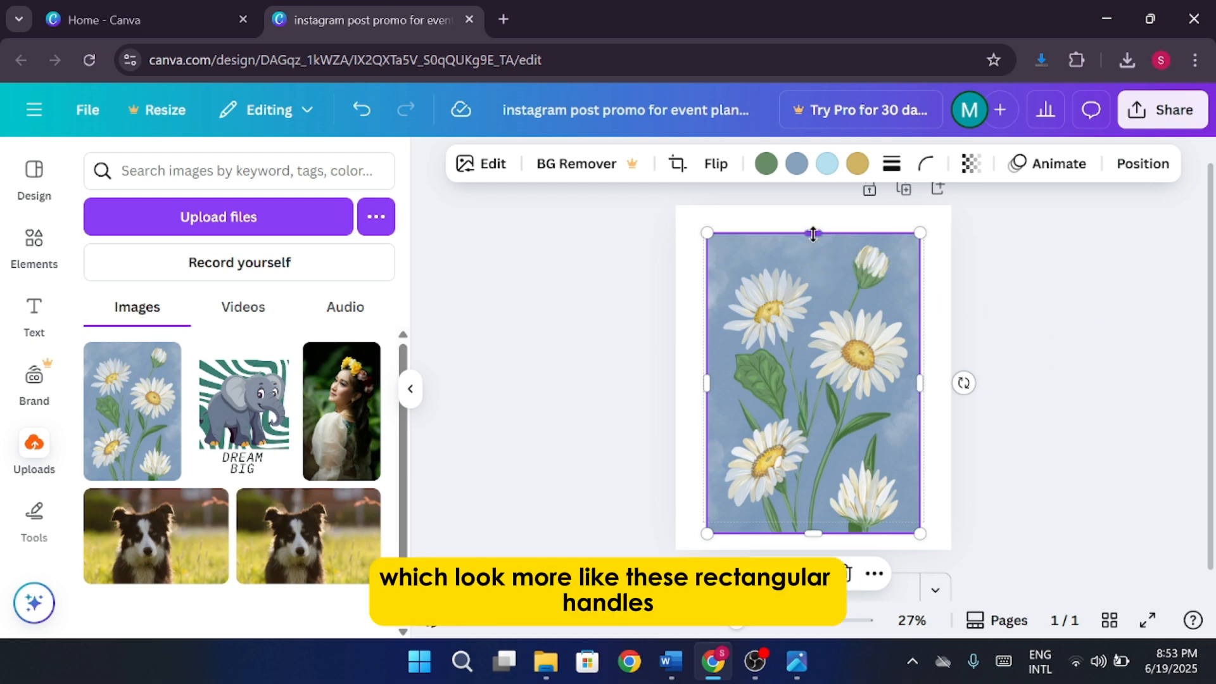
Adjust the daisy image's crop at its top and right edges, widening it slightly on the right
mouse_move(814, 234)
left_mouse_down()
mouse_move(825, 518)
mouse_move(811, 221)
mouse_move(809, 240)
left_mouse_up()
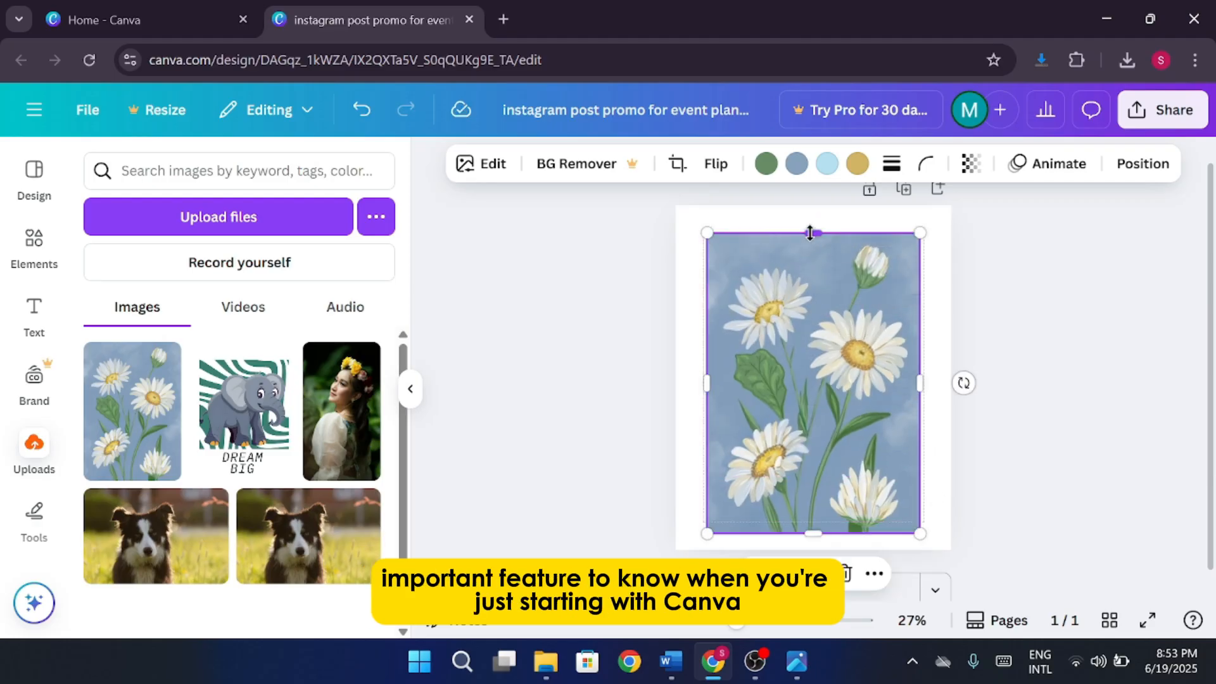
left_click_drag(919, 384, 920, 380)
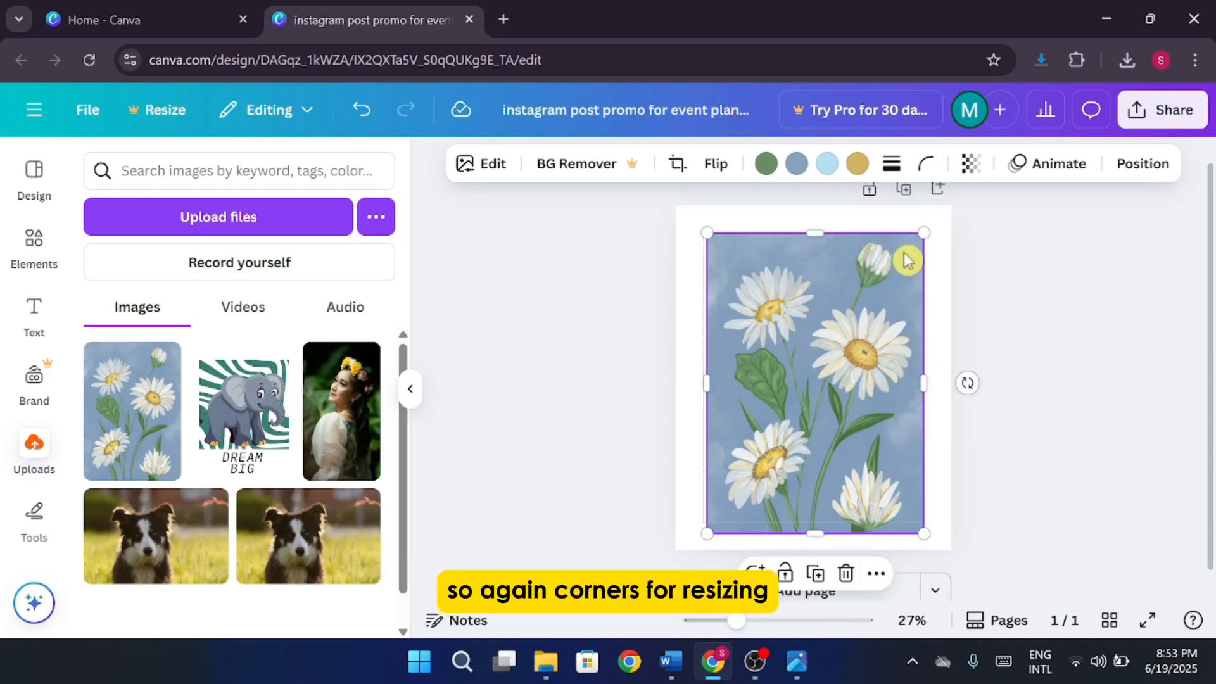
left_click_drag(815, 236, 817, 233)
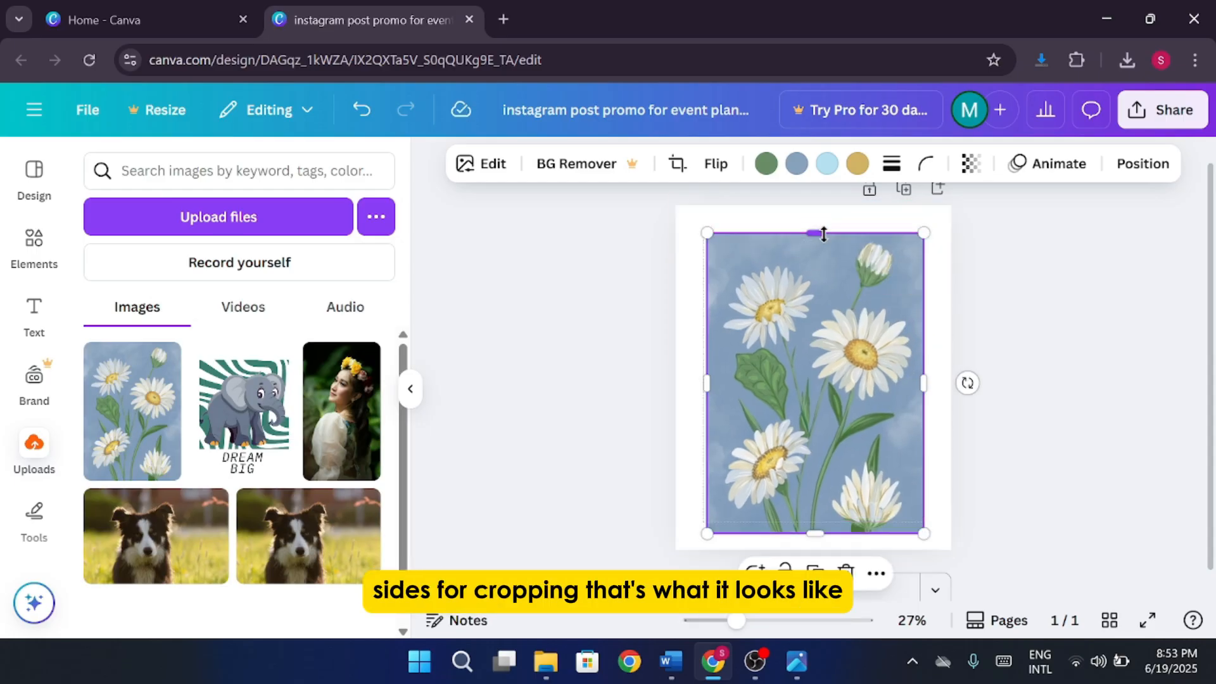
left_click(1026, 469)
Rotate the daisy image by 1° and center it on the page using the alignment guides
left_click(885, 446)
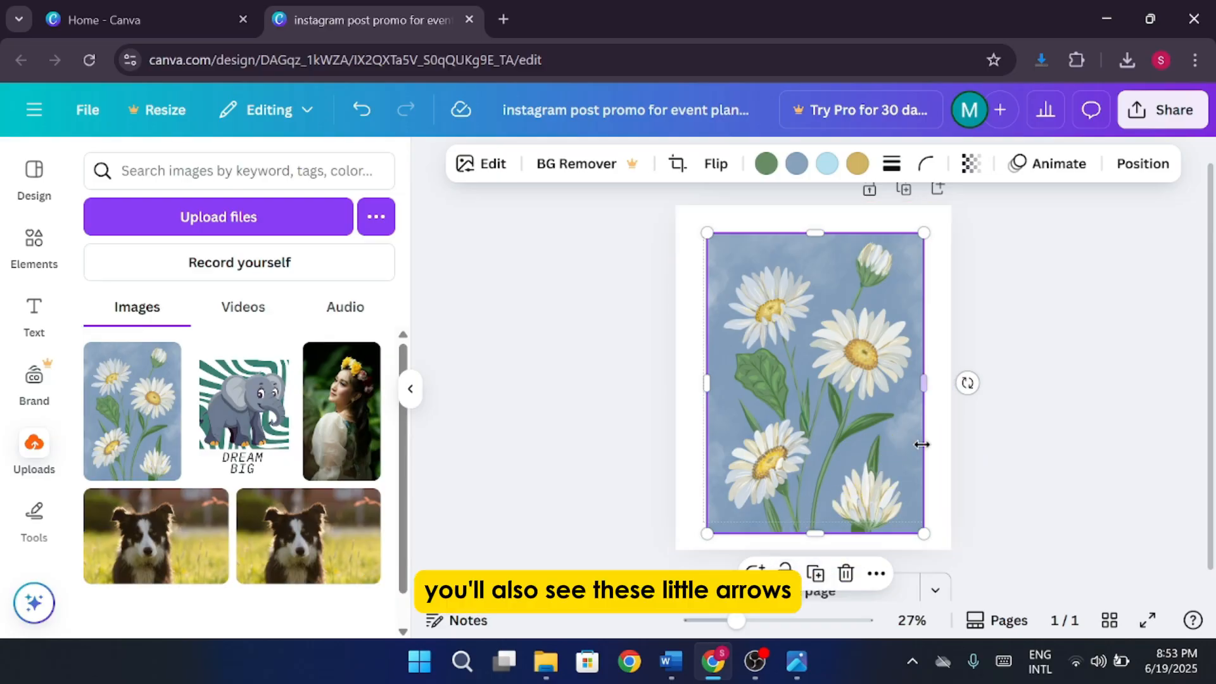
mouse_move(968, 382)
left_mouse_down()
mouse_move(963, 426)
mouse_move(923, 481)
mouse_move(852, 503)
mouse_move(747, 487)
mouse_move(681, 409)
mouse_move(667, 347)
mouse_move(743, 277)
mouse_move(896, 272)
mouse_move(971, 384)
left_mouse_up()
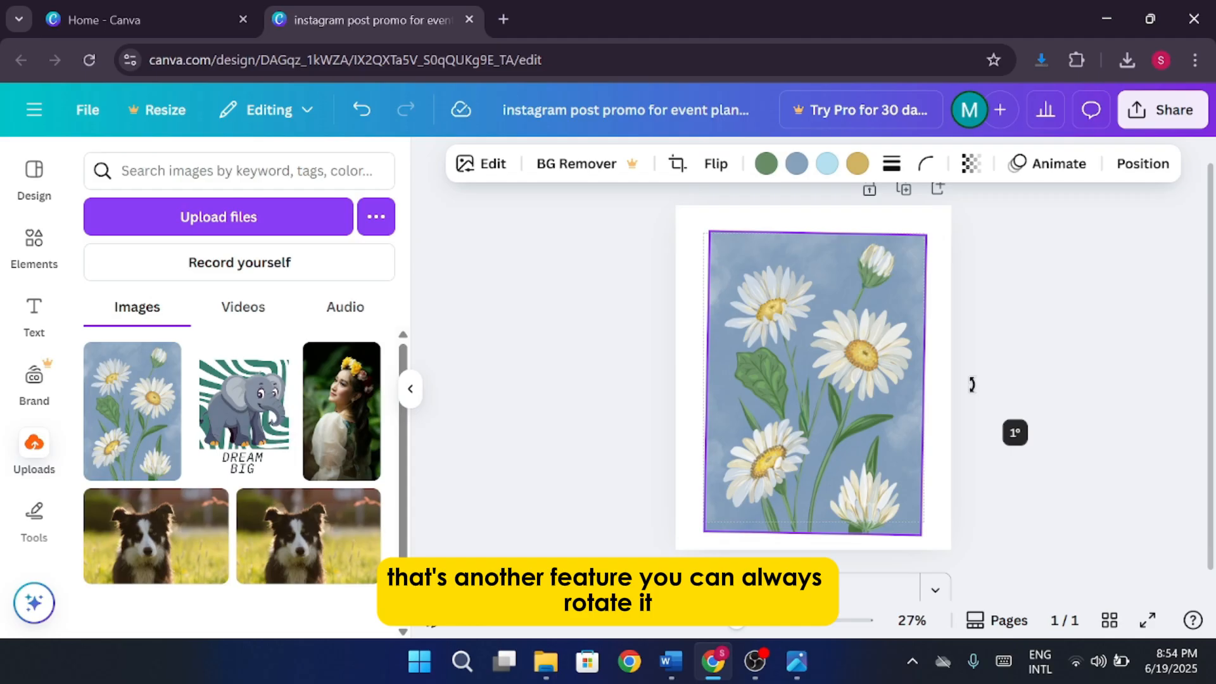
mouse_move(828, 409)
left_mouse_down()
mouse_move(853, 389)
mouse_move(827, 403)
left_mouse_up()
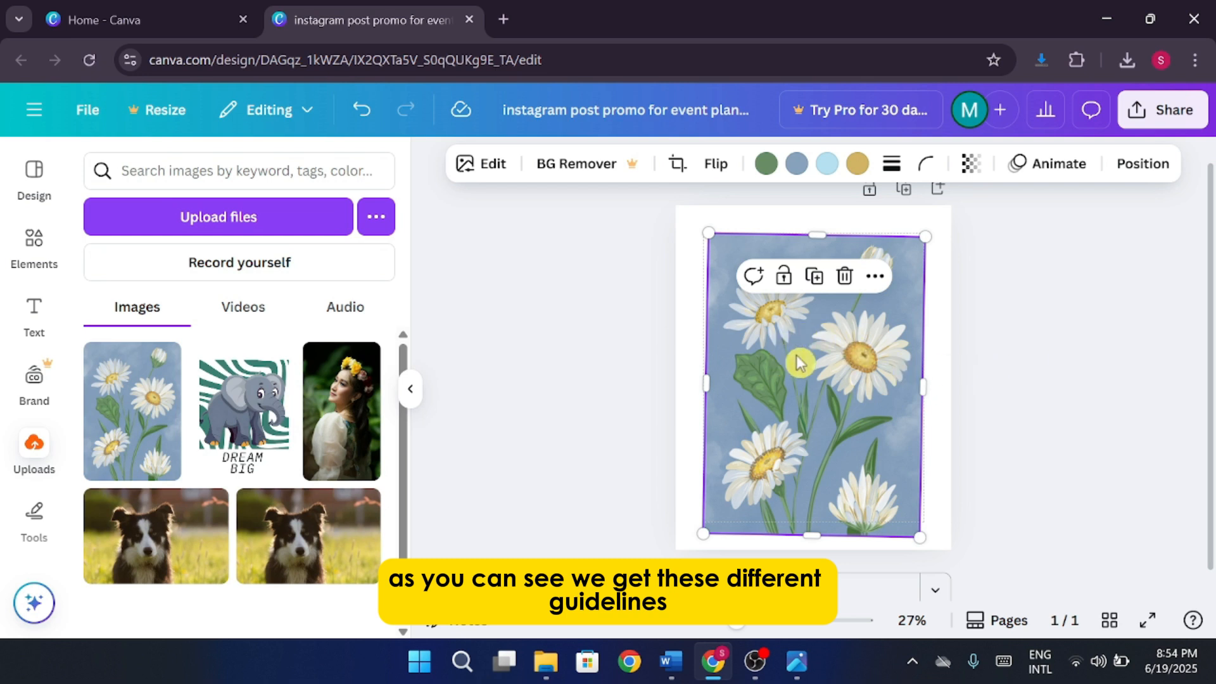
mouse_move(792, 345)
left_mouse_down()
mouse_move(827, 355)
mouse_move(805, 345)
mouse_move(806, 332)
mouse_move(769, 358)
mouse_move(836, 347)
mouse_move(815, 361)
mouse_move(779, 353)
mouse_move(797, 348)
left_mouse_up()
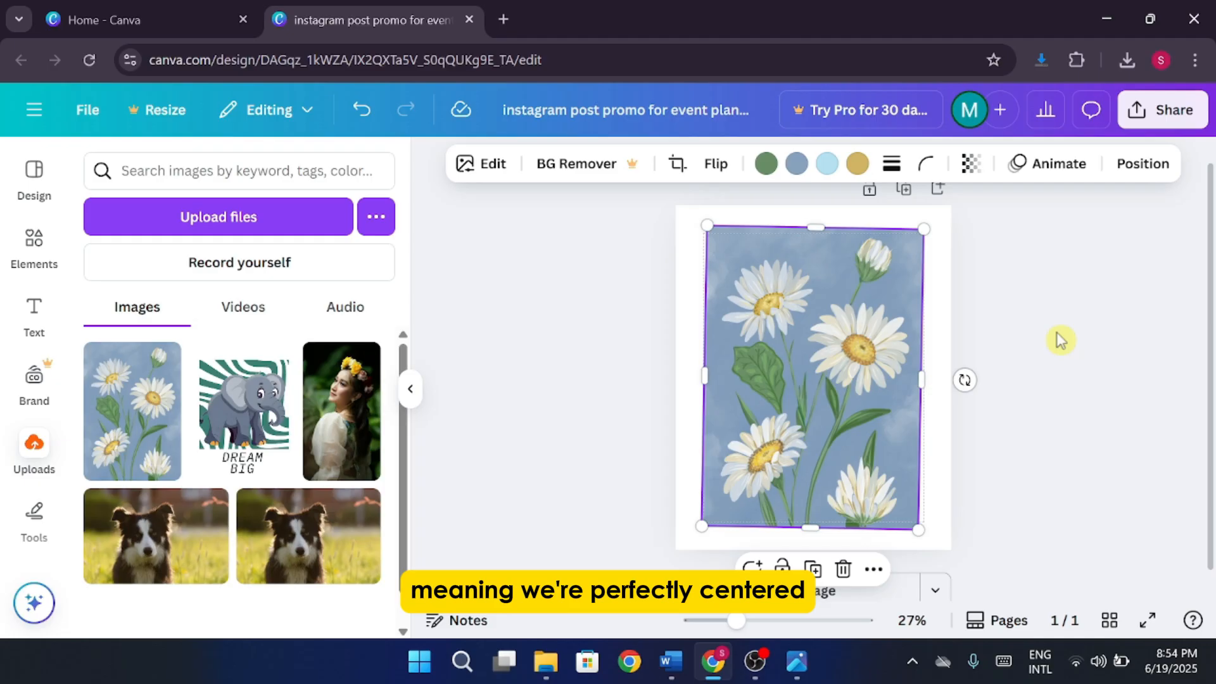
Straighten the daisy image's rotation and center it on the page using the alignment guides
left_click_drag(861, 372, 862, 372)
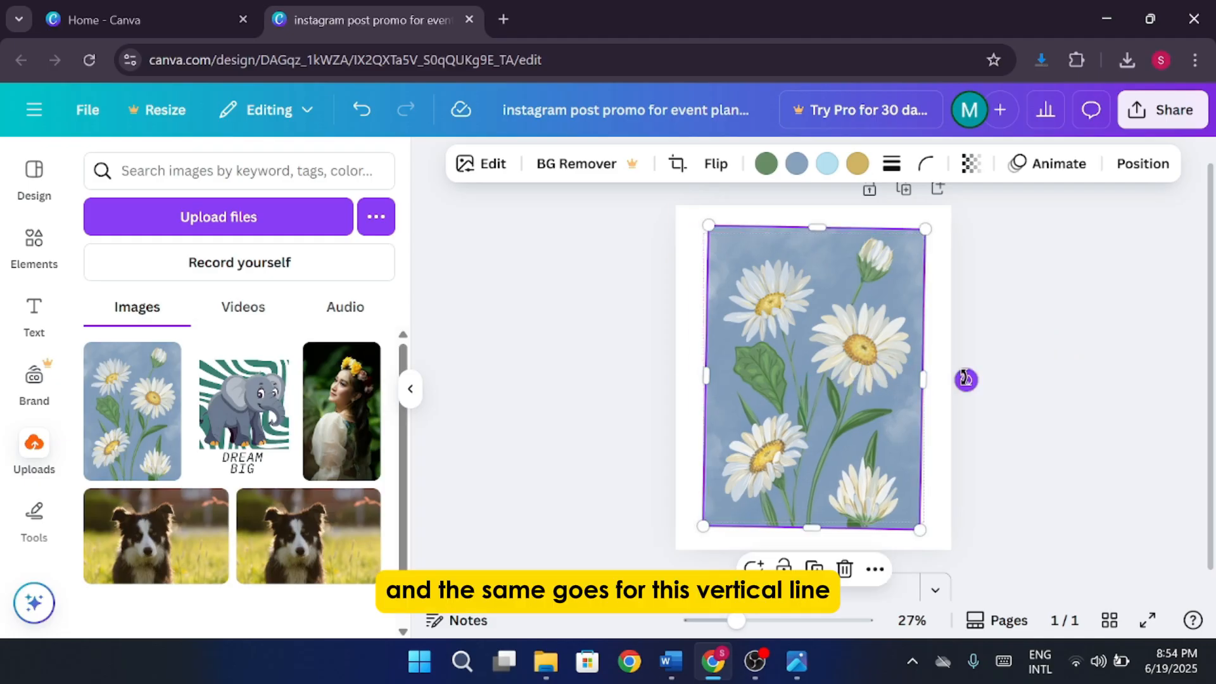
left_click_drag(965, 379, 969, 373)
left_click_drag(843, 402, 847, 408)
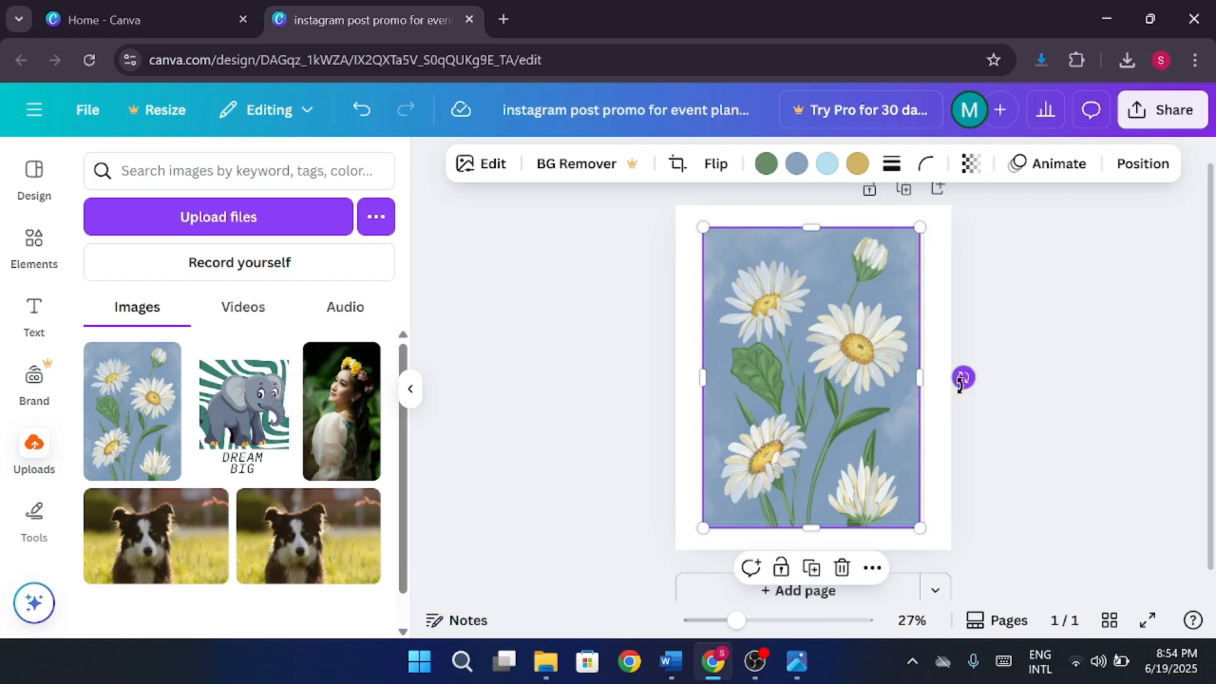
left_click_drag(961, 380, 963, 385)
left_click(1067, 377)
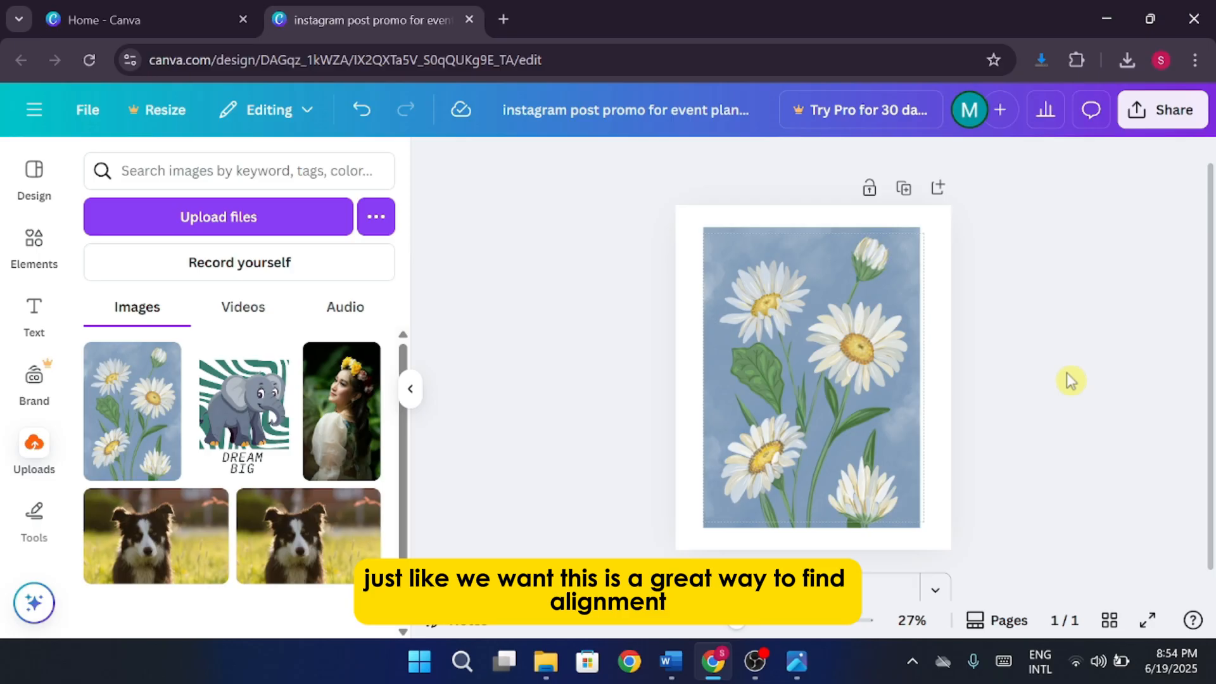
mouse_move(806, 365)
left_mouse_down()
mouse_move(807, 380)
mouse_move(813, 356)
mouse_move(790, 355)
mouse_move(819, 376)
left_mouse_up()
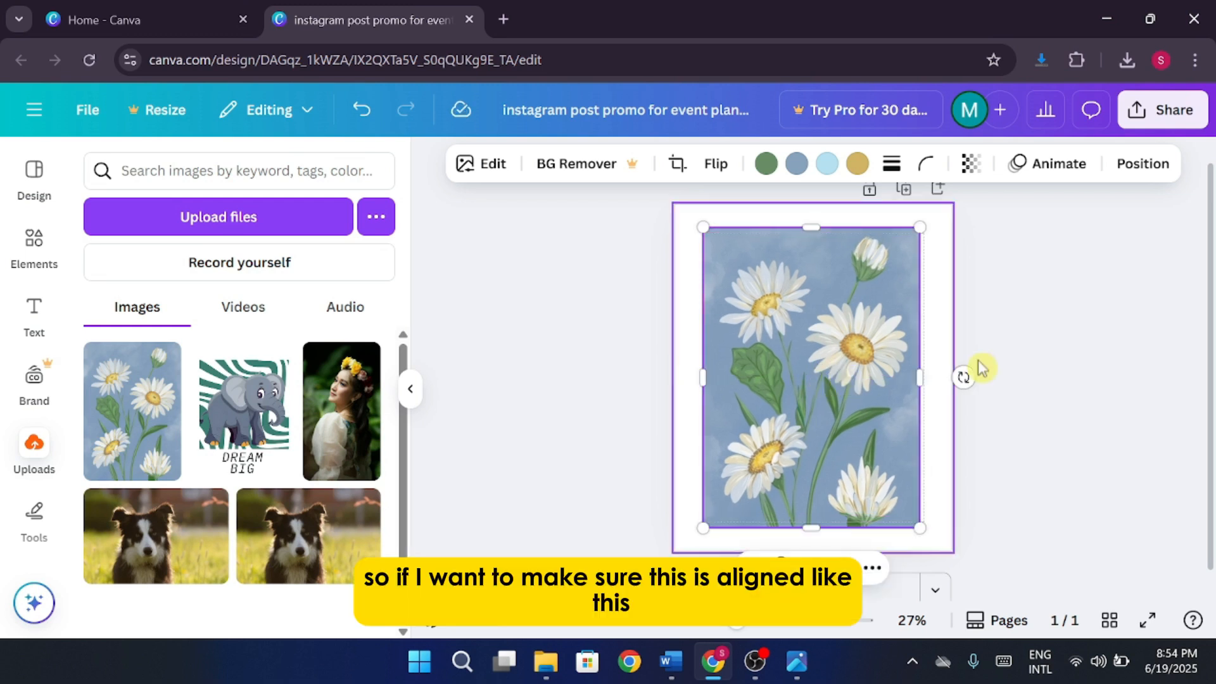
left_click(1055, 361)
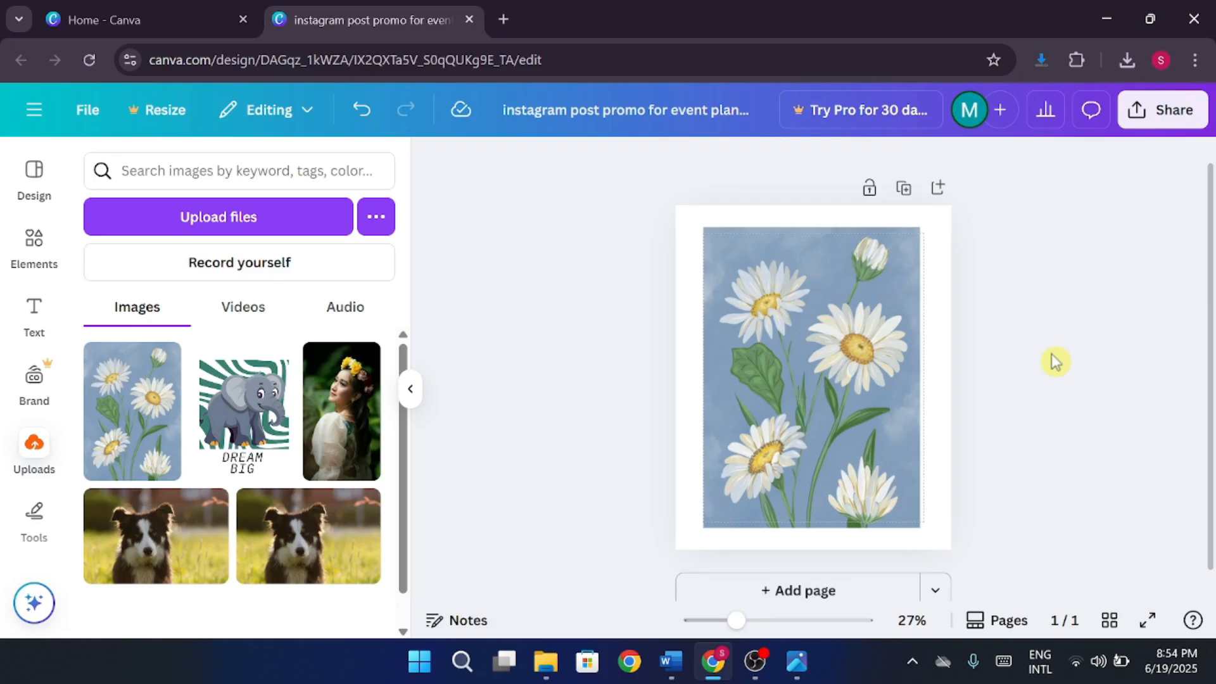
Shrink the daisy image in proportion to a little over half its width and center it on the page
left_click(912, 435)
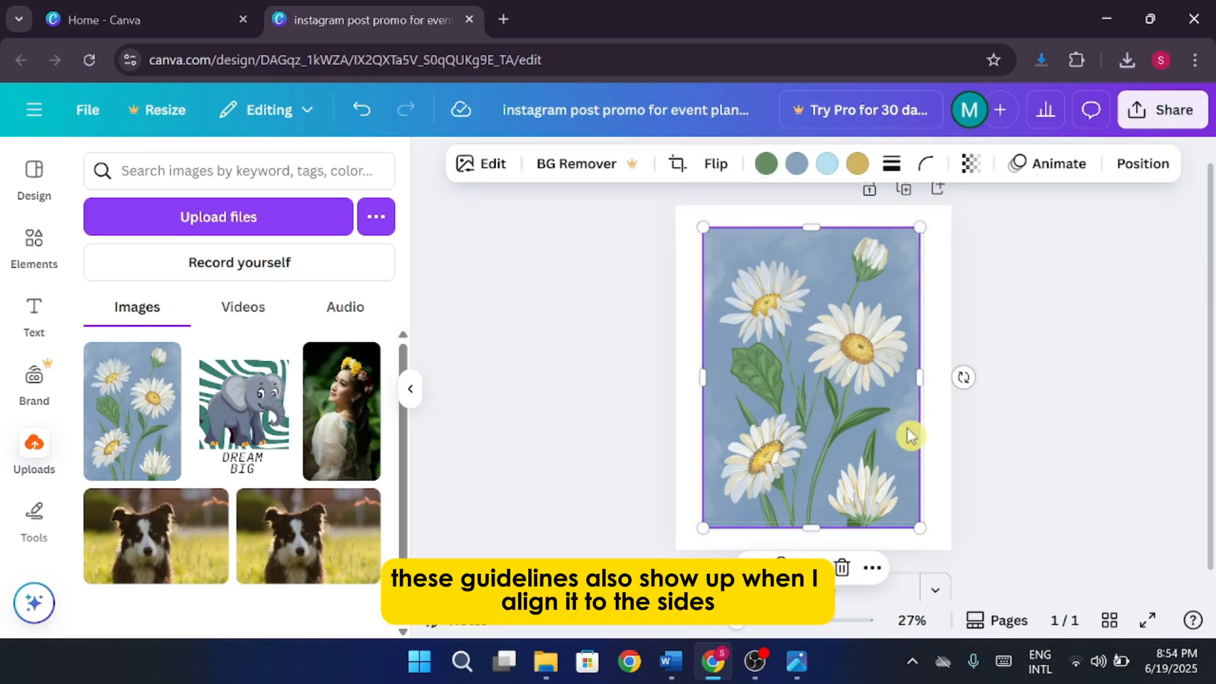
left_click_drag(927, 530, 828, 399)
left_click_drag(751, 332, 800, 394)
Try extending and enlarging the daisy image toward the page margins, and undo these changes
left_click_drag(813, 292, 817, 251)
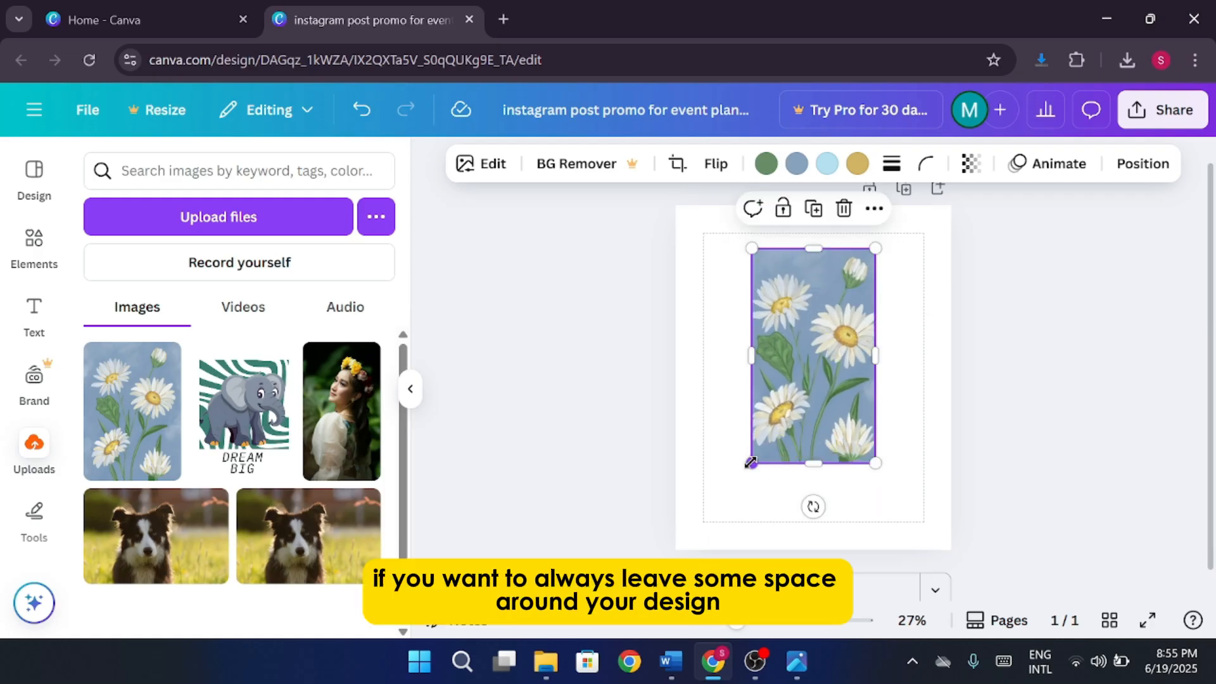
left_click_drag(751, 463, 716, 513)
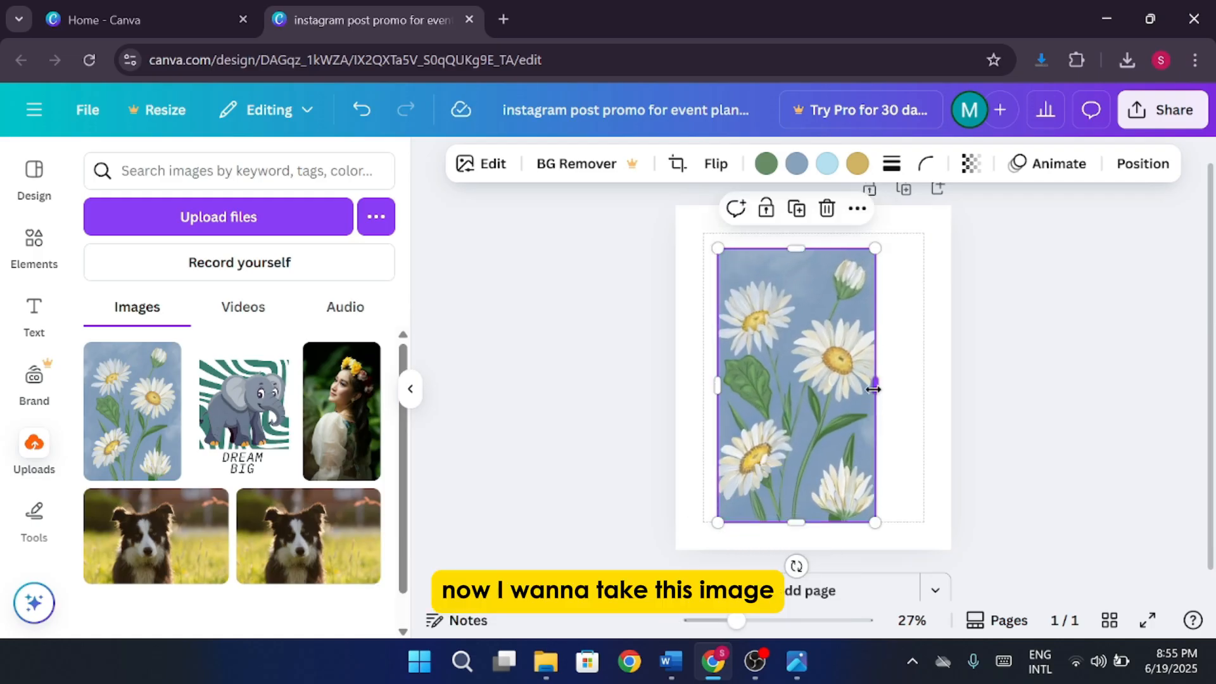
left_click_drag(875, 388, 915, 389)
key("ctrl+z")
key("ctrl+z")
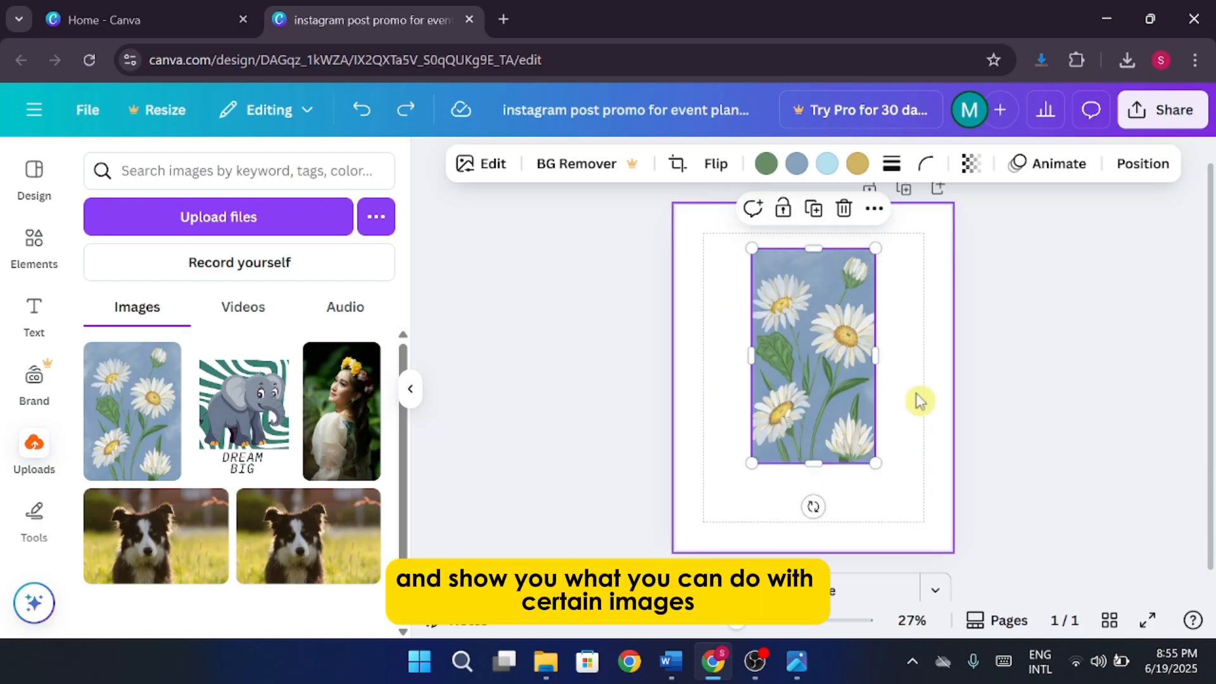
key("ctrl+z")
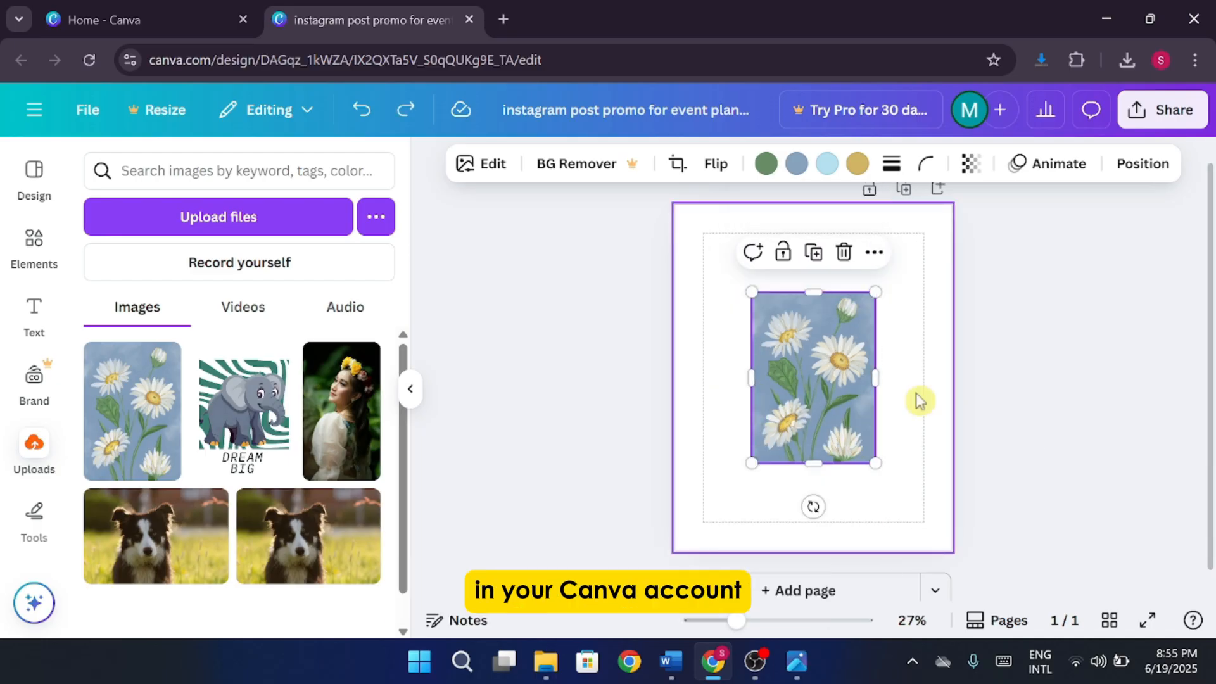
Enlarge the daisy image in proportion up to the margin guide and center it on the page
left_click_drag(882, 298, 903, 238)
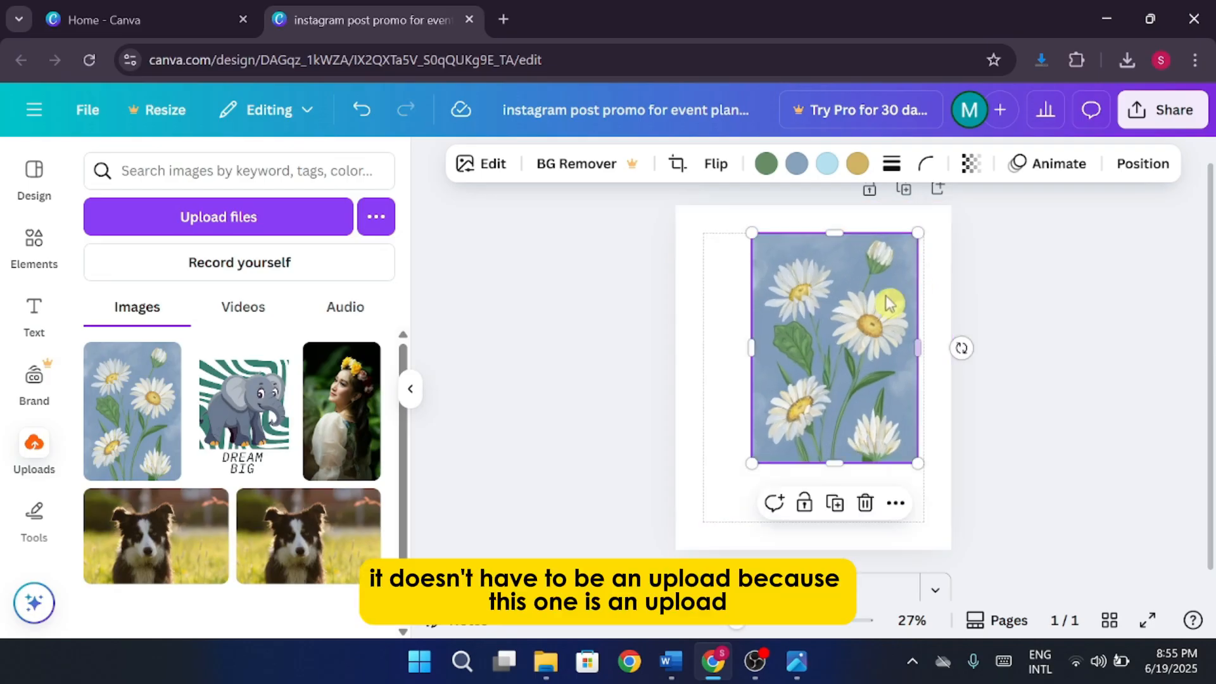
left_click_drag(849, 326, 833, 356)
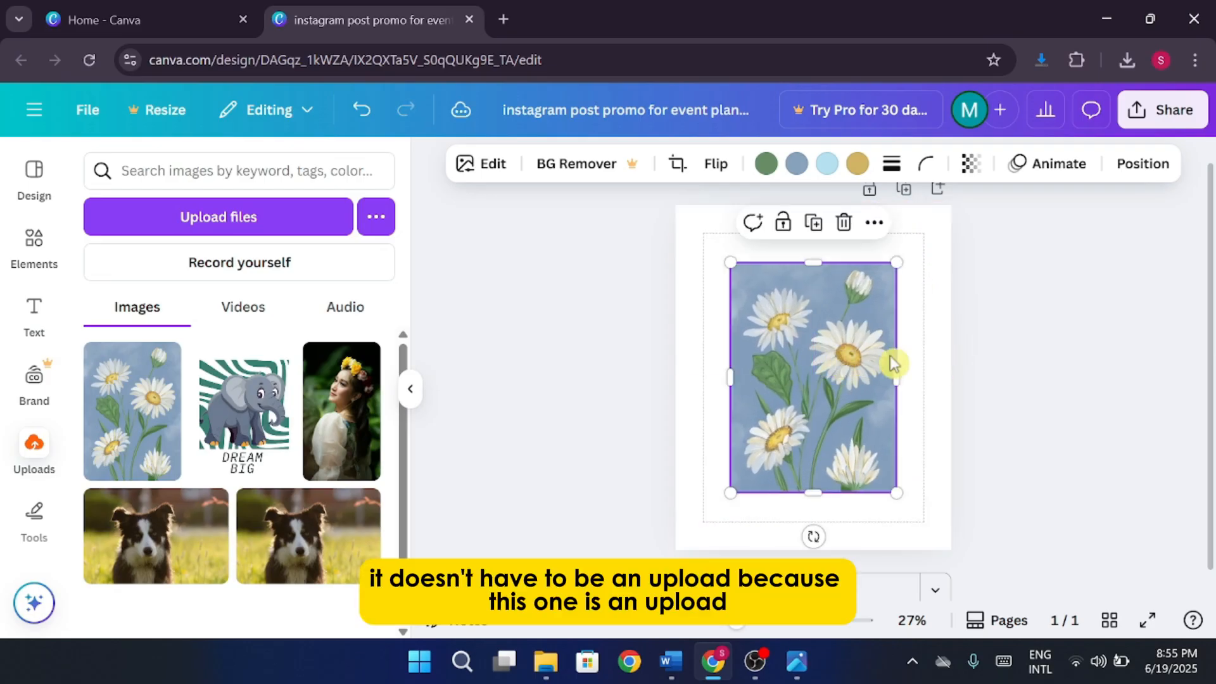
left_click(1039, 367)
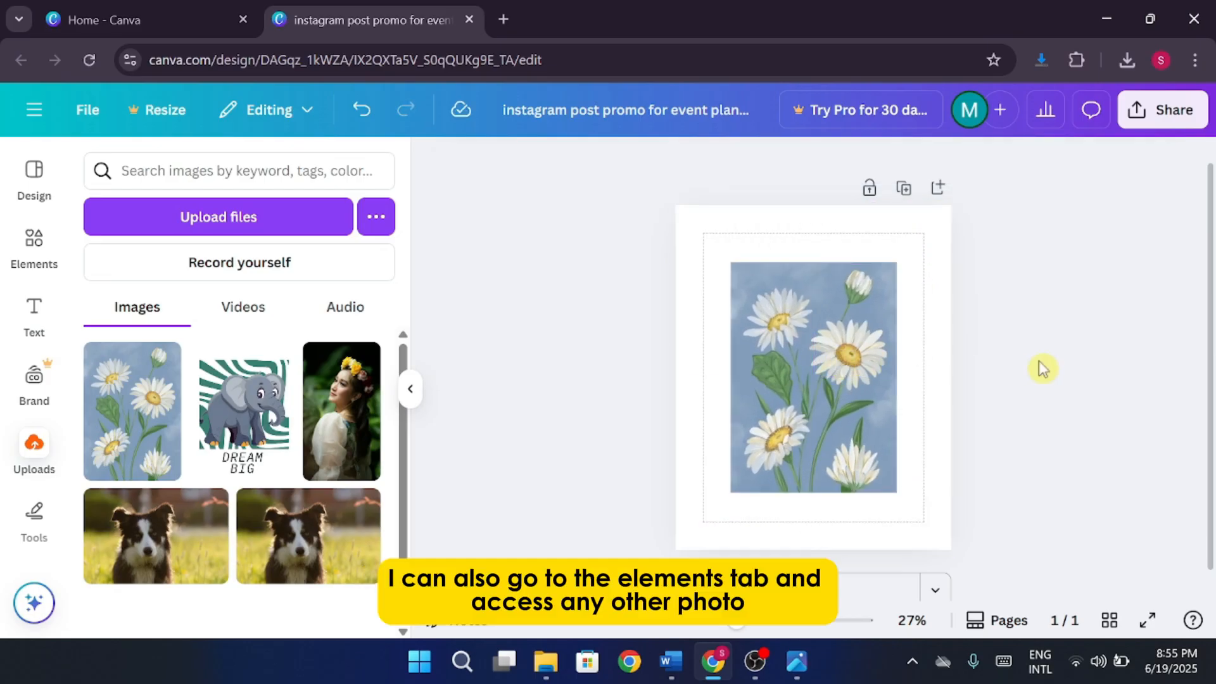
Search the elements library for "party"
left_click(34, 242)
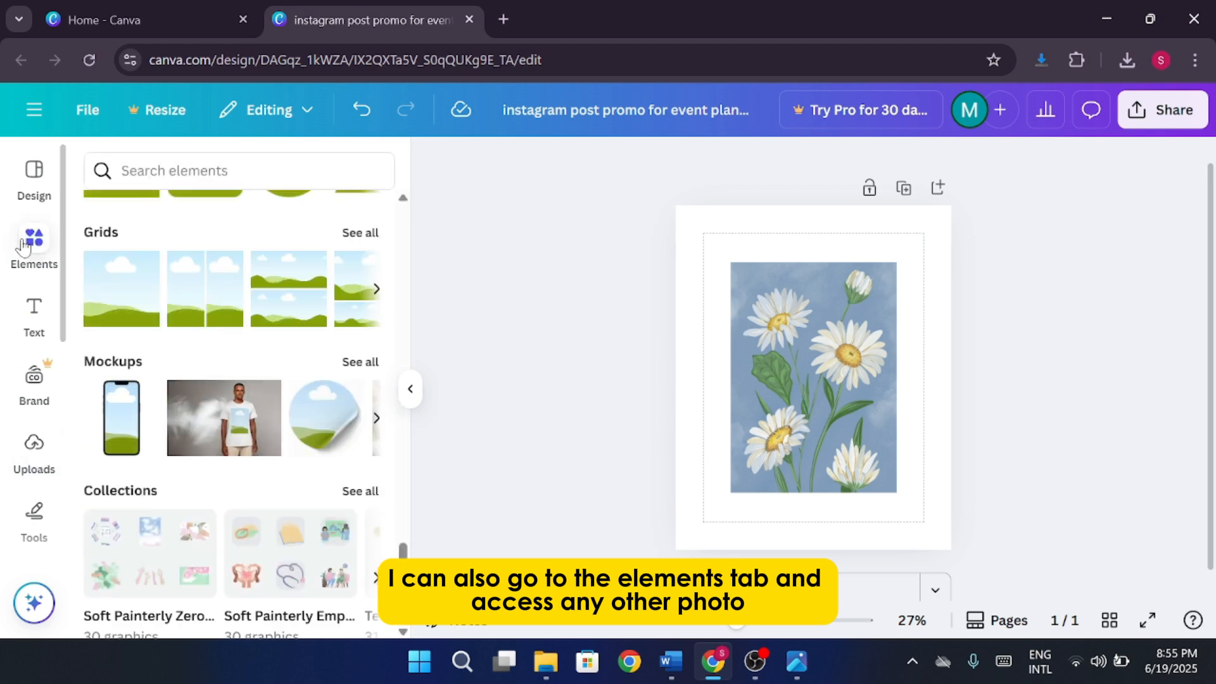
scroll(361, 241, "up", 15)
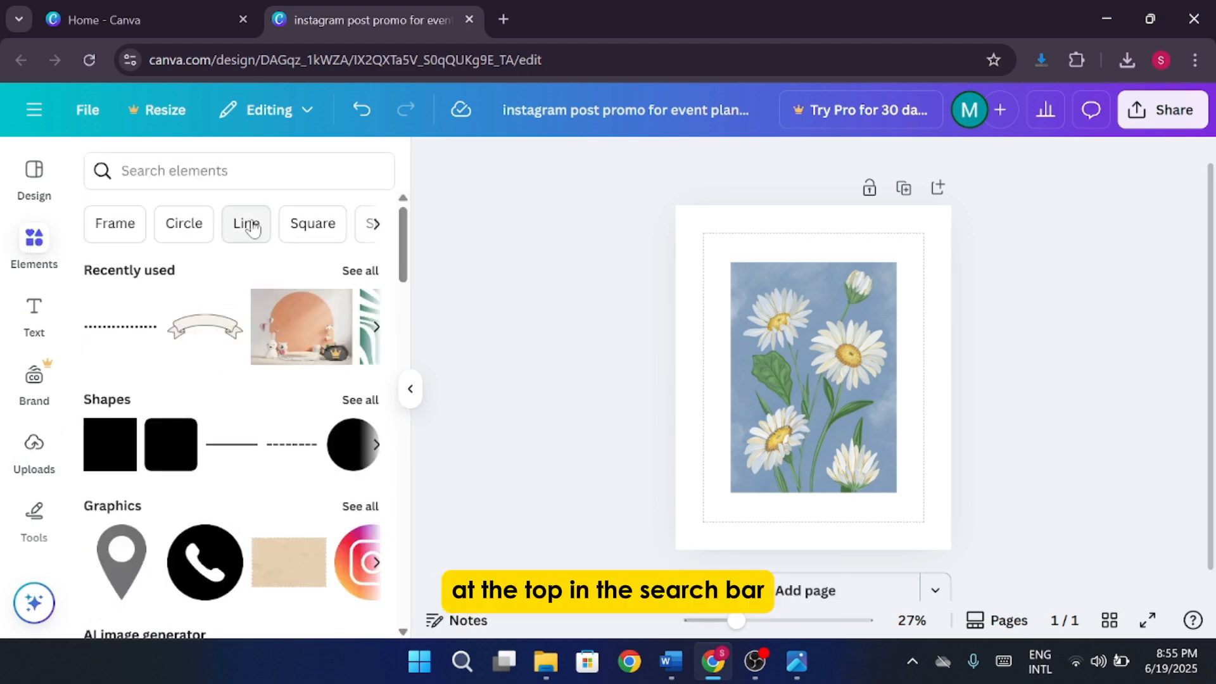
left_click(239, 171)
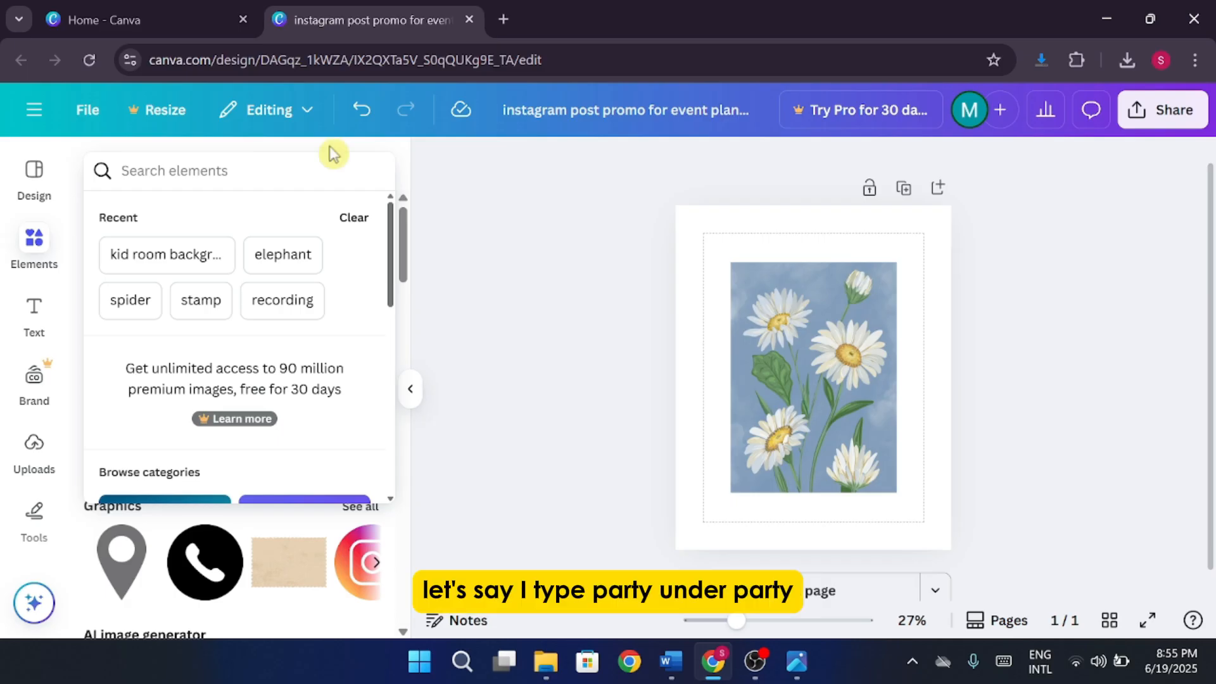
type("party")
key("Return")
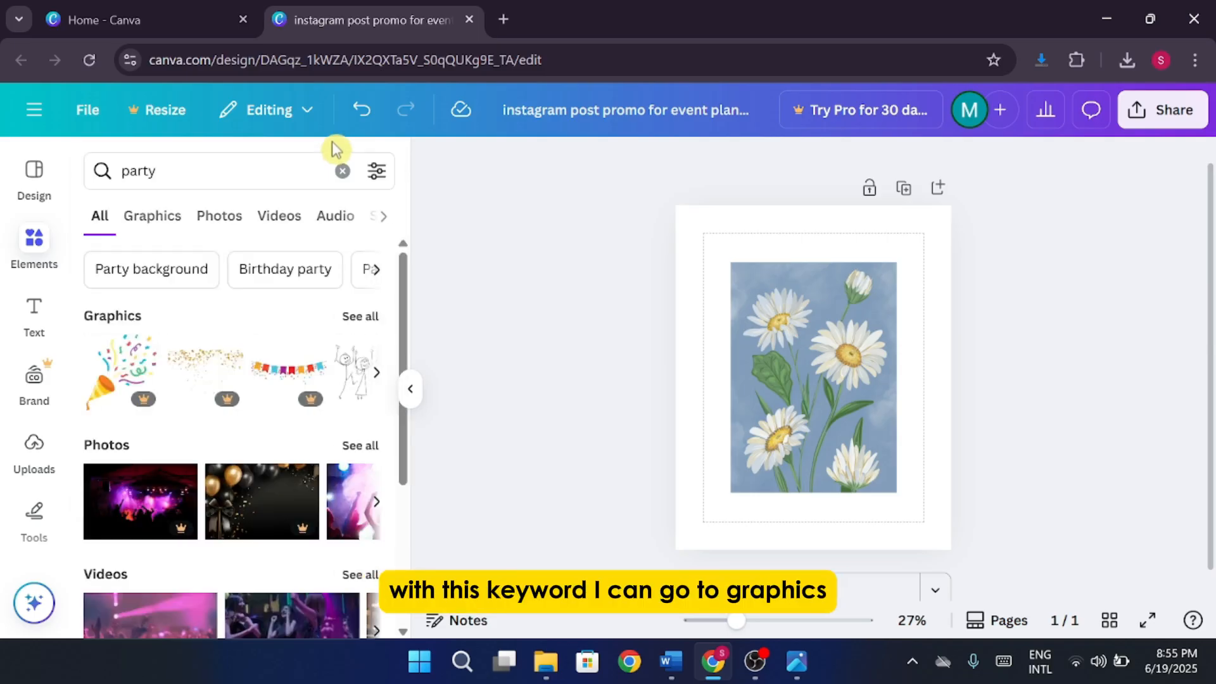
Add the gold firework burst from the party graphics, shrink it and place it in the page's top-left corner
left_click(157, 223)
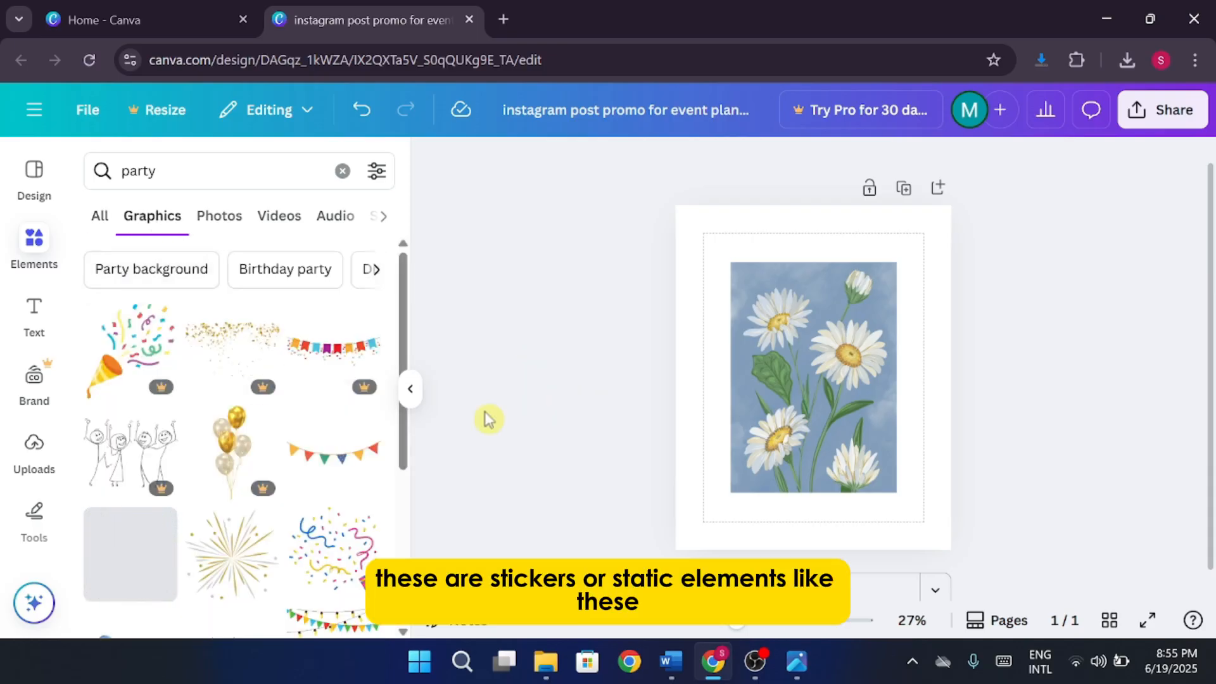
scroll(361, 444, "down", 3)
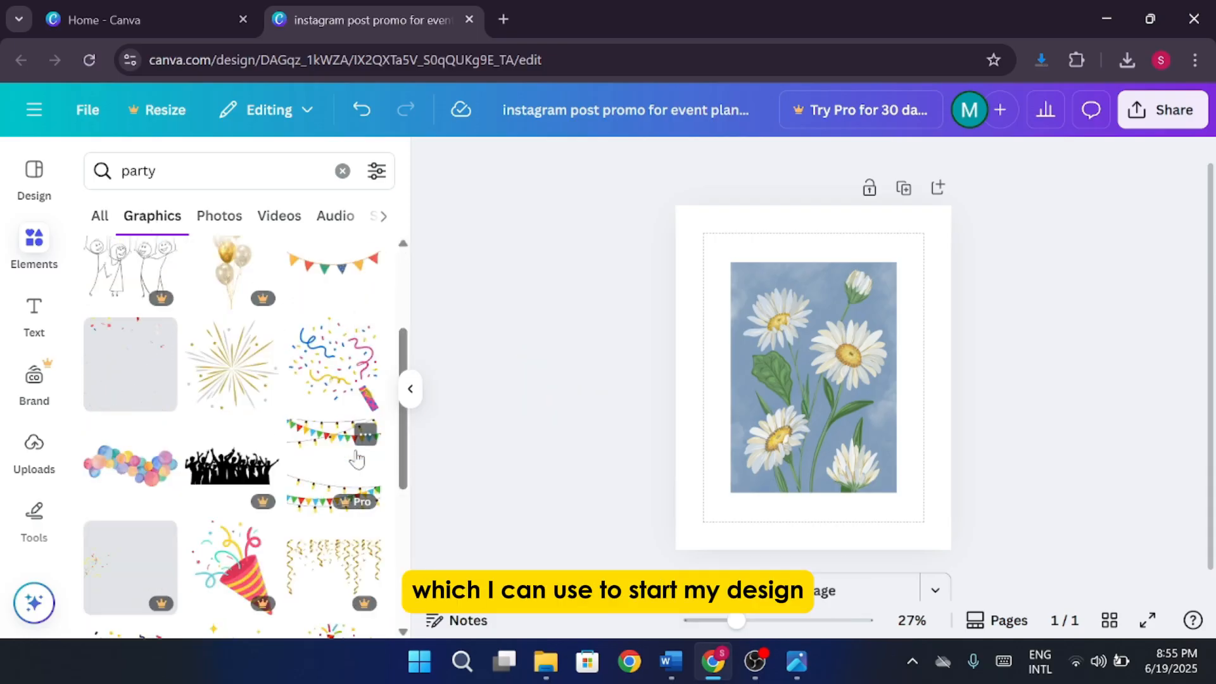
scroll(285, 475, "up", 2)
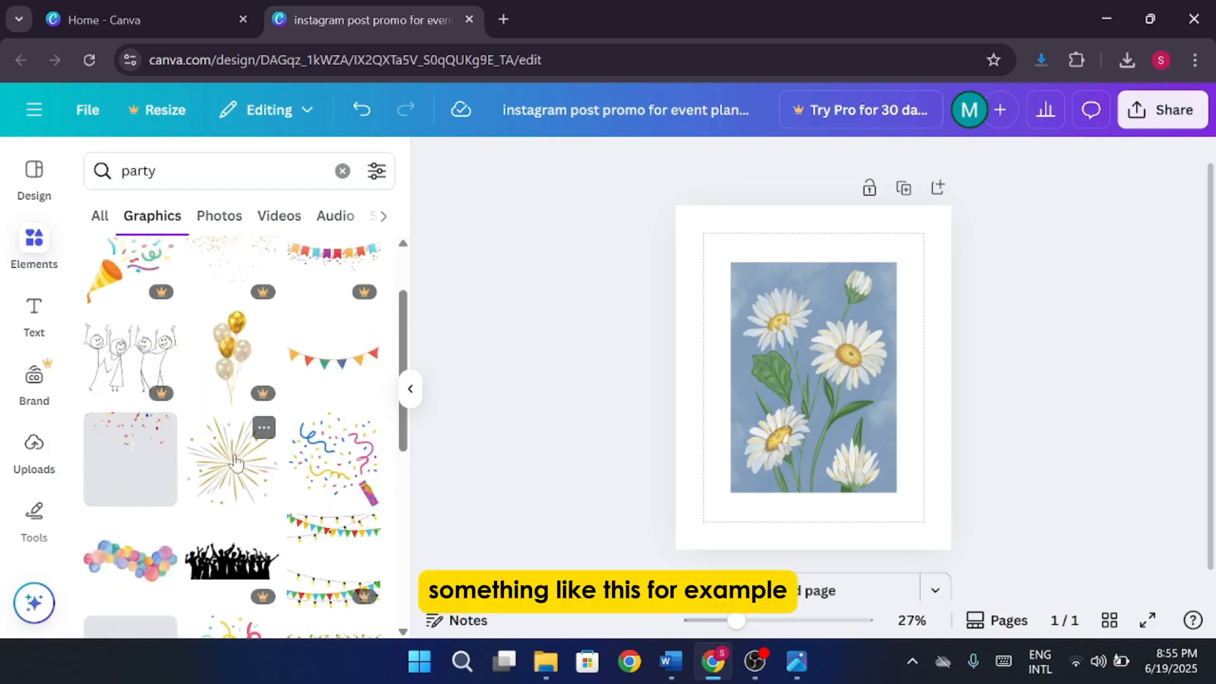
left_click_drag(227, 463, 758, 258)
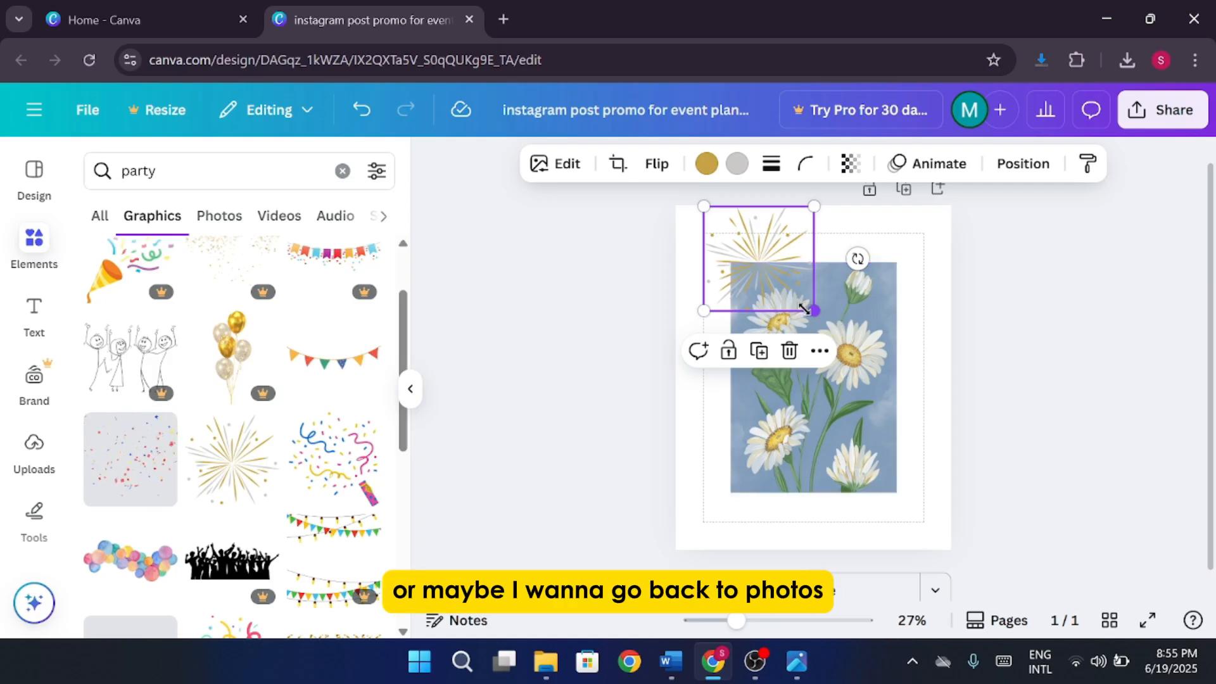
left_click_drag(814, 310, 781, 279)
left_click_drag(741, 244, 716, 245)
Add the party photo of a crowd under blue stage lights and place it over the page's lower part
left_click(218, 218)
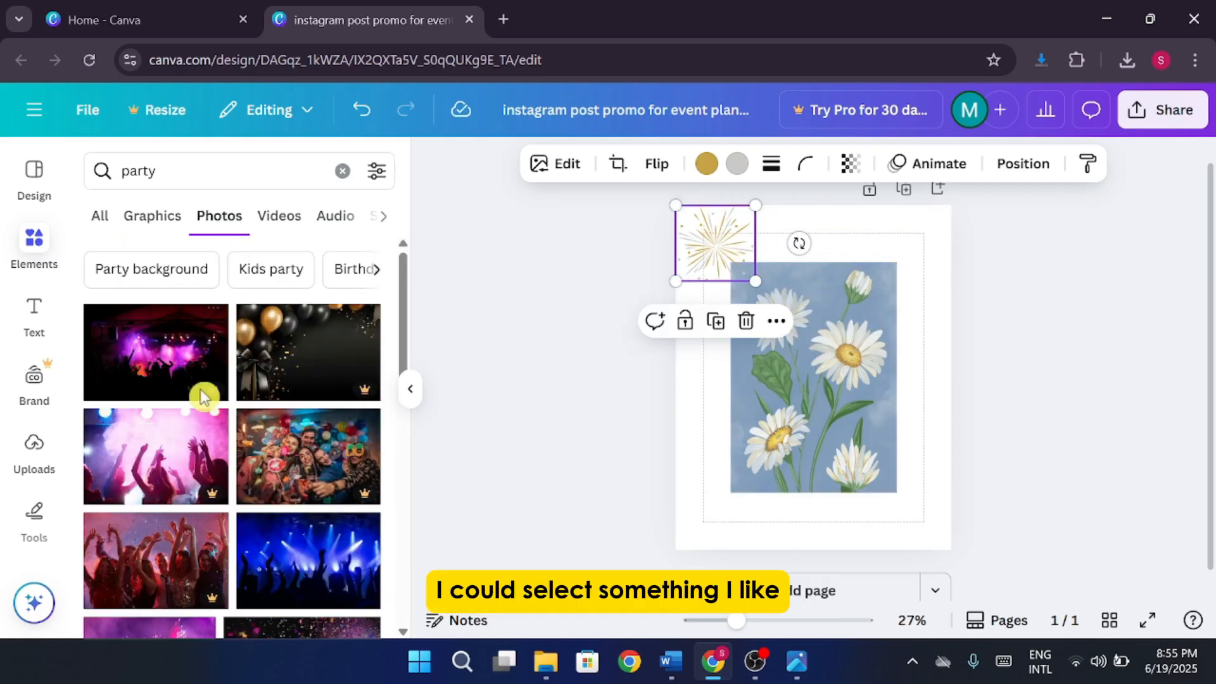
scroll(203, 399, "down", 2)
mouse_move(290, 469)
left_mouse_down()
mouse_move(842, 405)
mouse_move(942, 480)
mouse_move(307, 386)
mouse_move(311, 466)
left_mouse_up()
left_click(315, 494)
left_click_drag(797, 382, 832, 442)
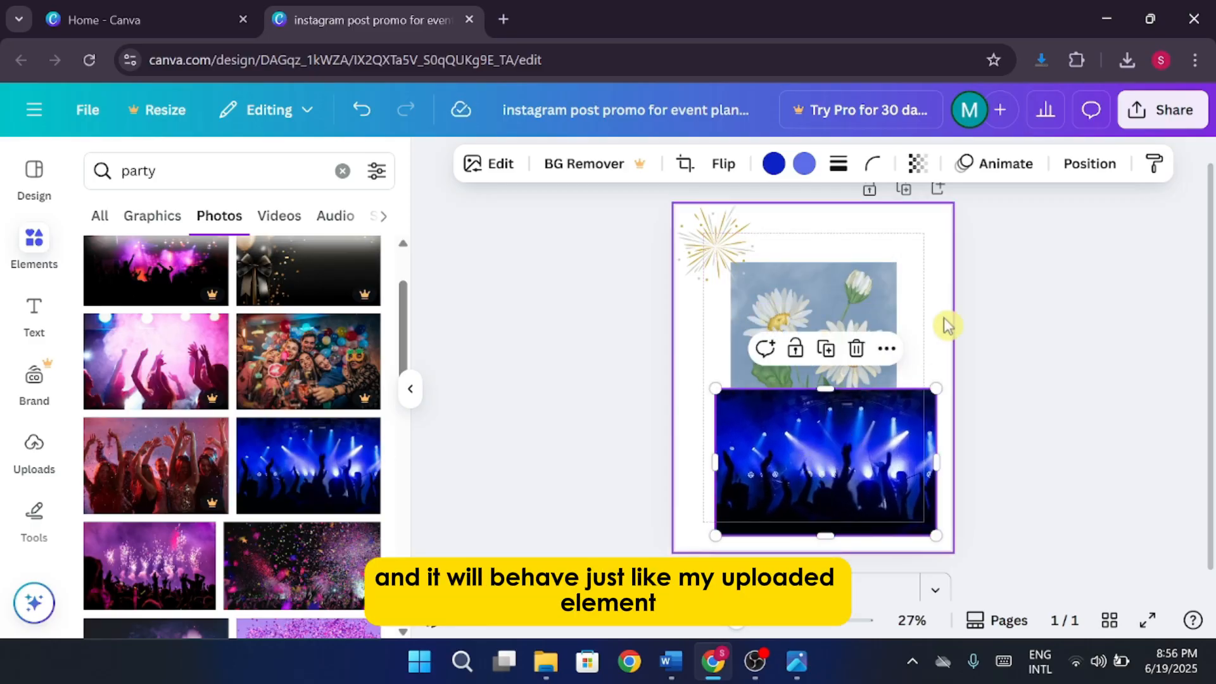
Delete the gold firework graphic from the page's corner
left_click(1061, 325)
left_click(711, 239)
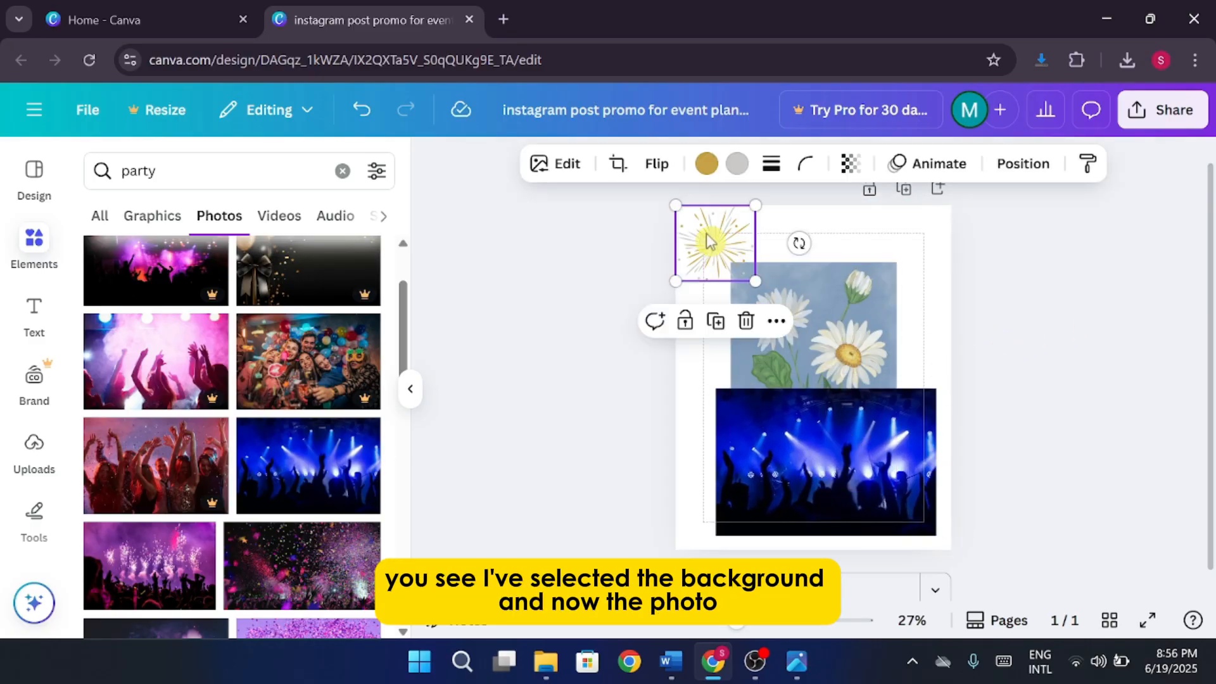
key("Delete")
Move the daisy image up near the page's top edge and shrink the blue crowd photo in proportion
left_click(835, 356)
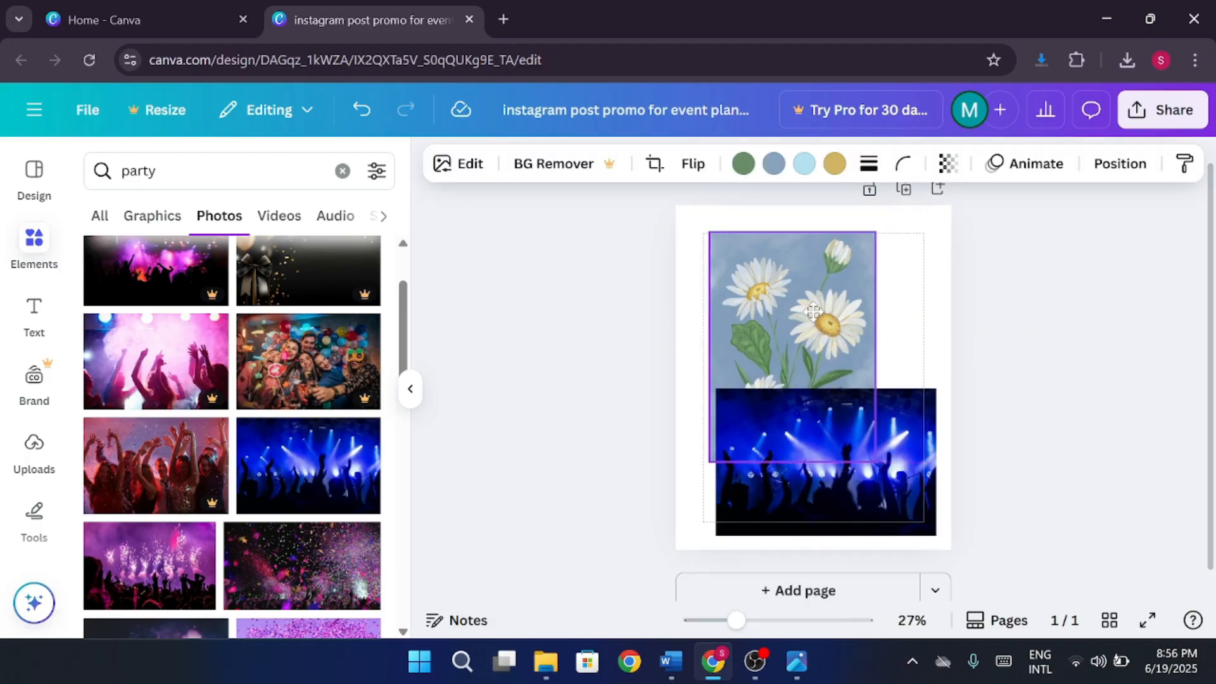
left_click_drag(834, 356, 842, 309)
left_click(932, 393)
left_click_drag(931, 393, 882, 426)
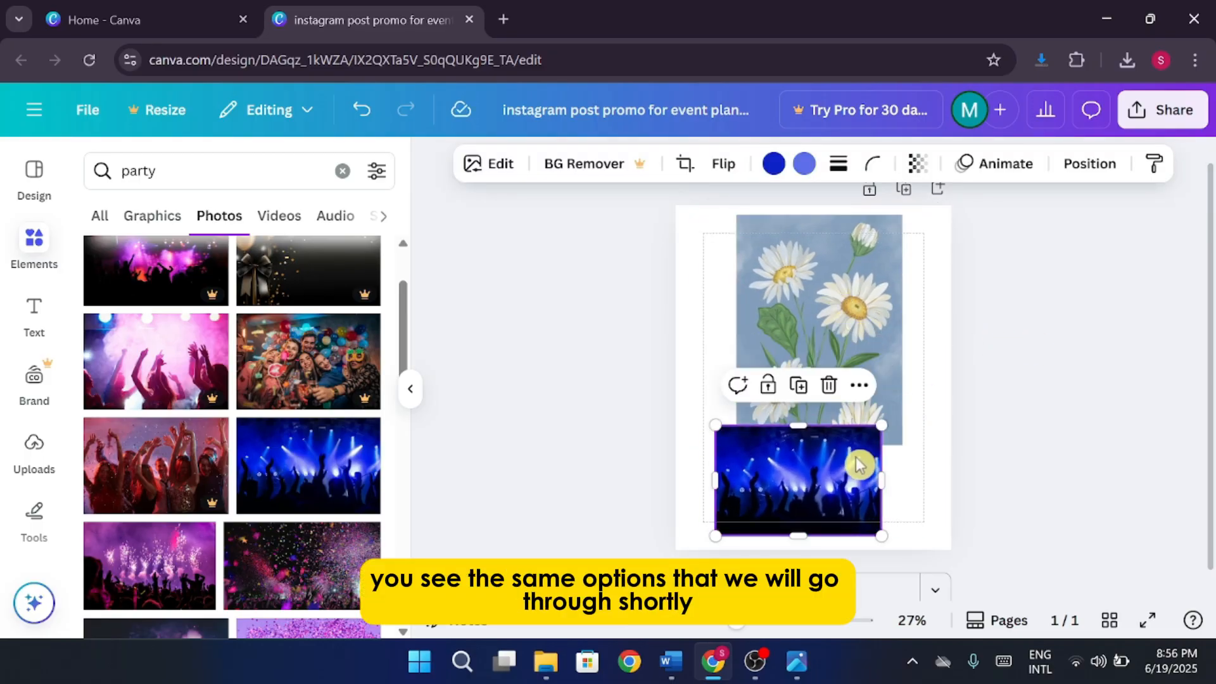
Open the image adjustments for the blue crowd photo and set its white balance temperature to 7
left_click(494, 166)
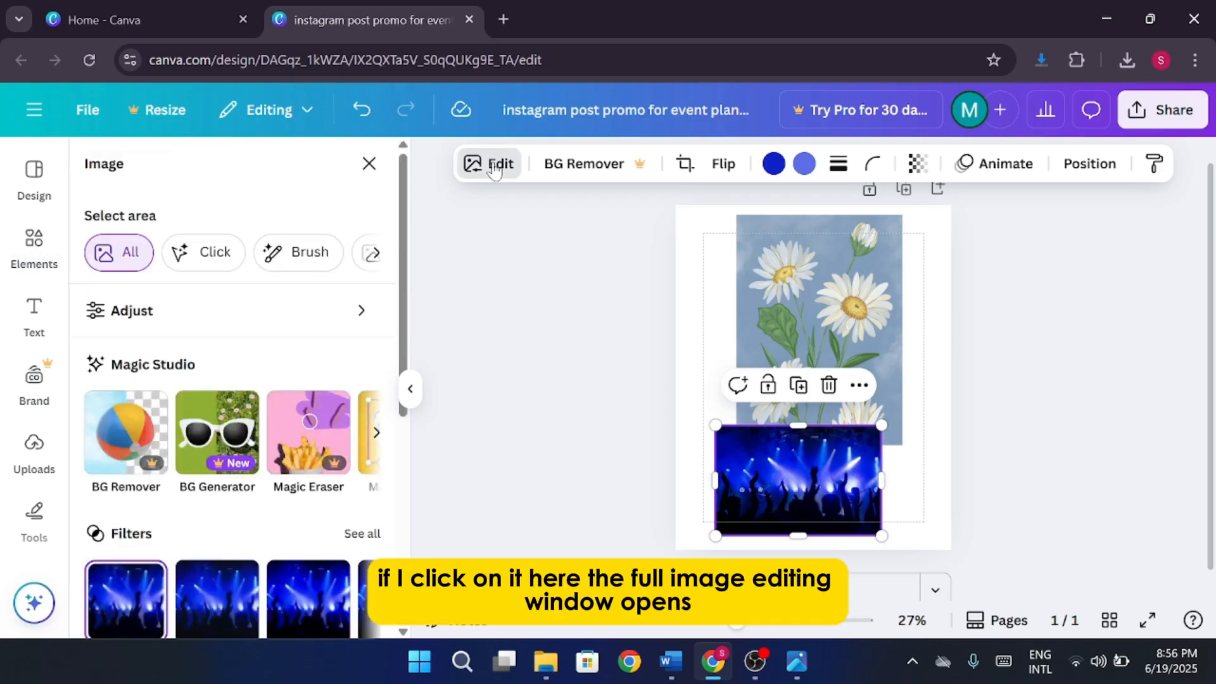
left_click(106, 323)
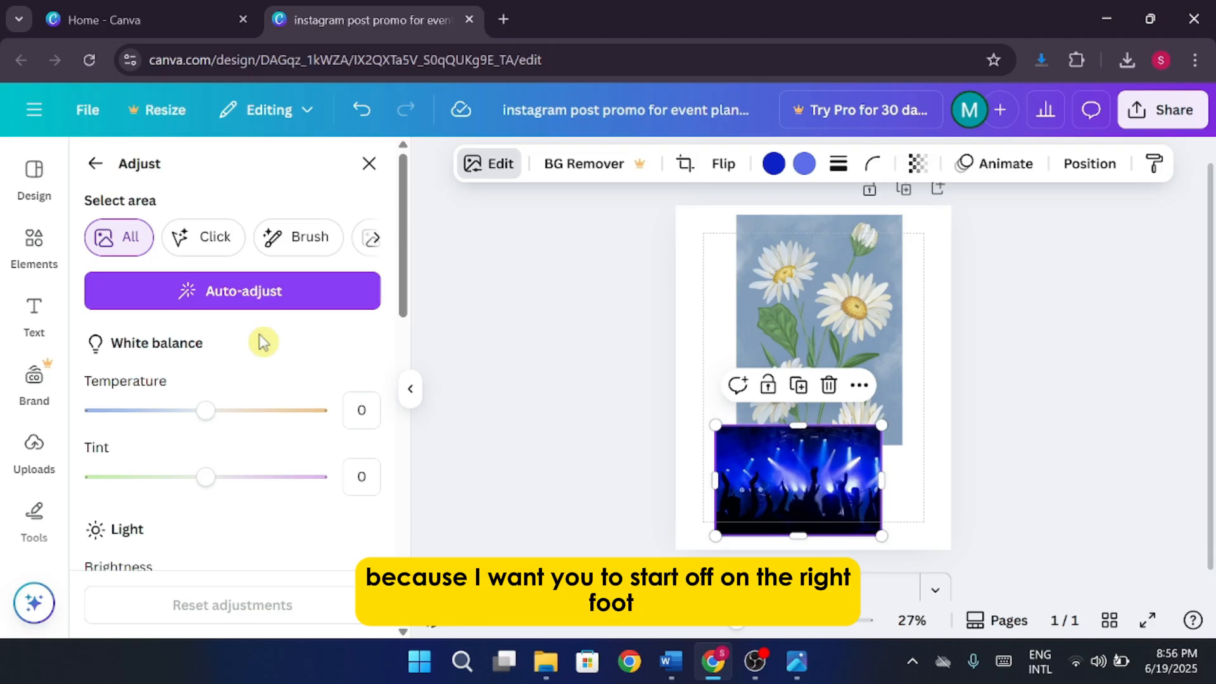
scroll(264, 343, "down", 3)
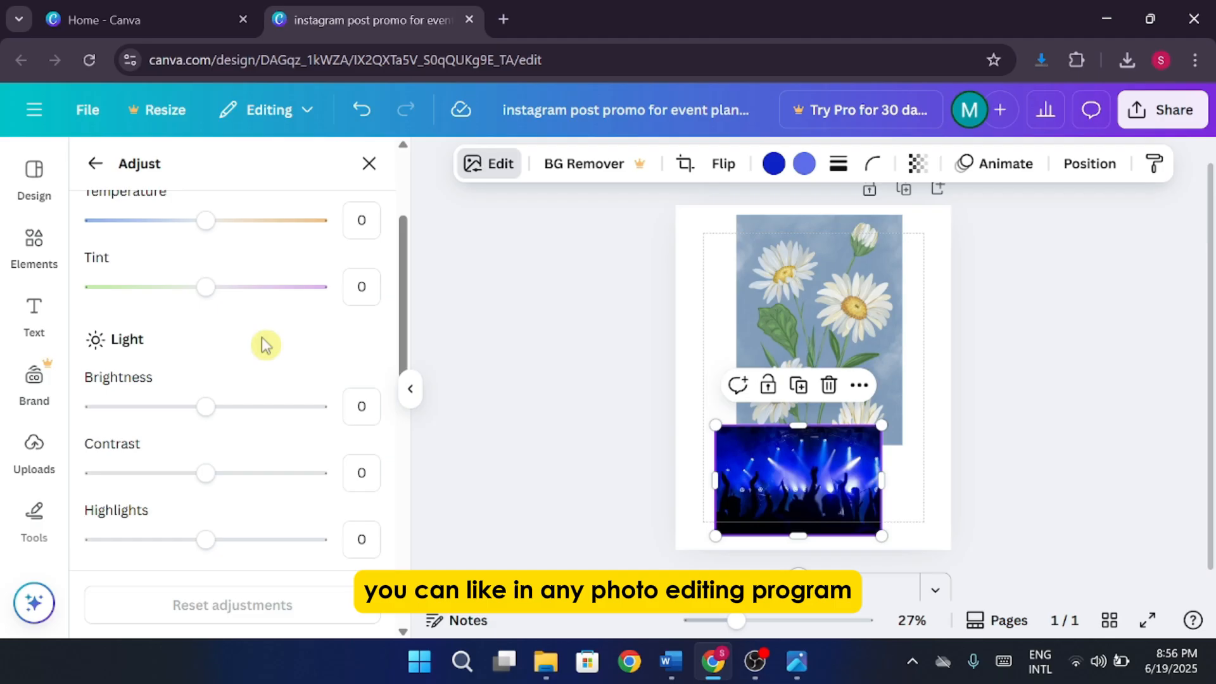
scroll(266, 345, "up", 2)
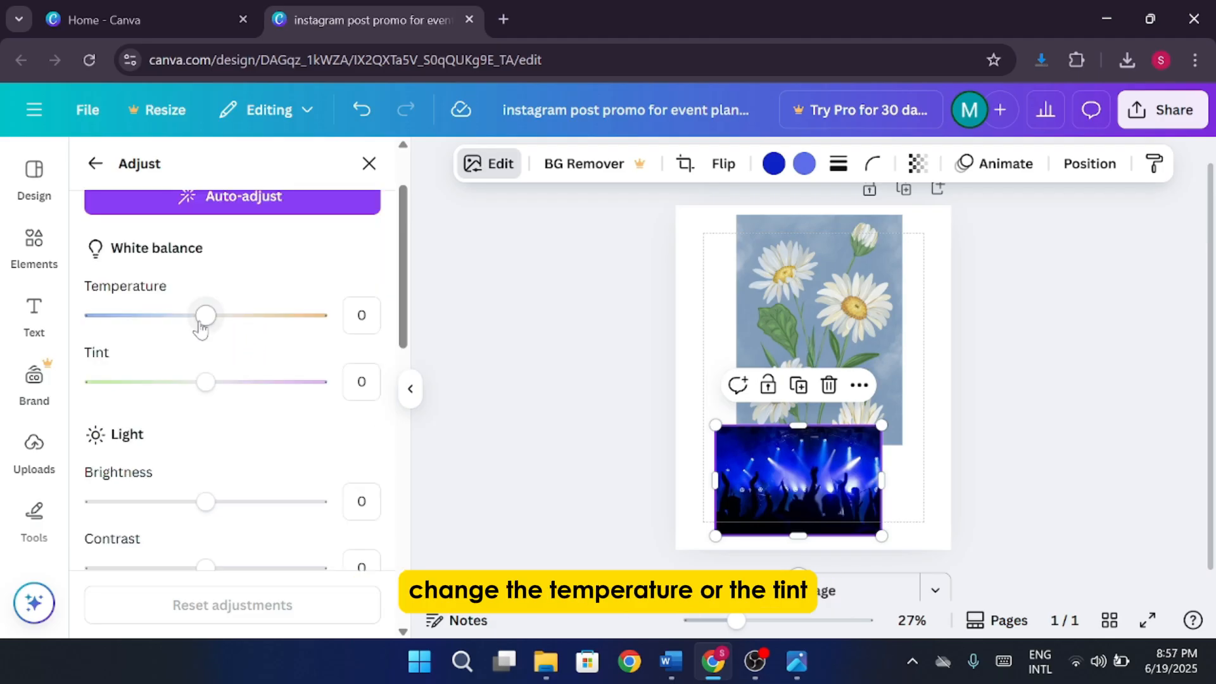
mouse_move(204, 315)
left_mouse_down()
mouse_move(238, 315)
mouse_move(57, 325)
mouse_move(227, 330)
mouse_move(214, 324)
left_mouse_up()
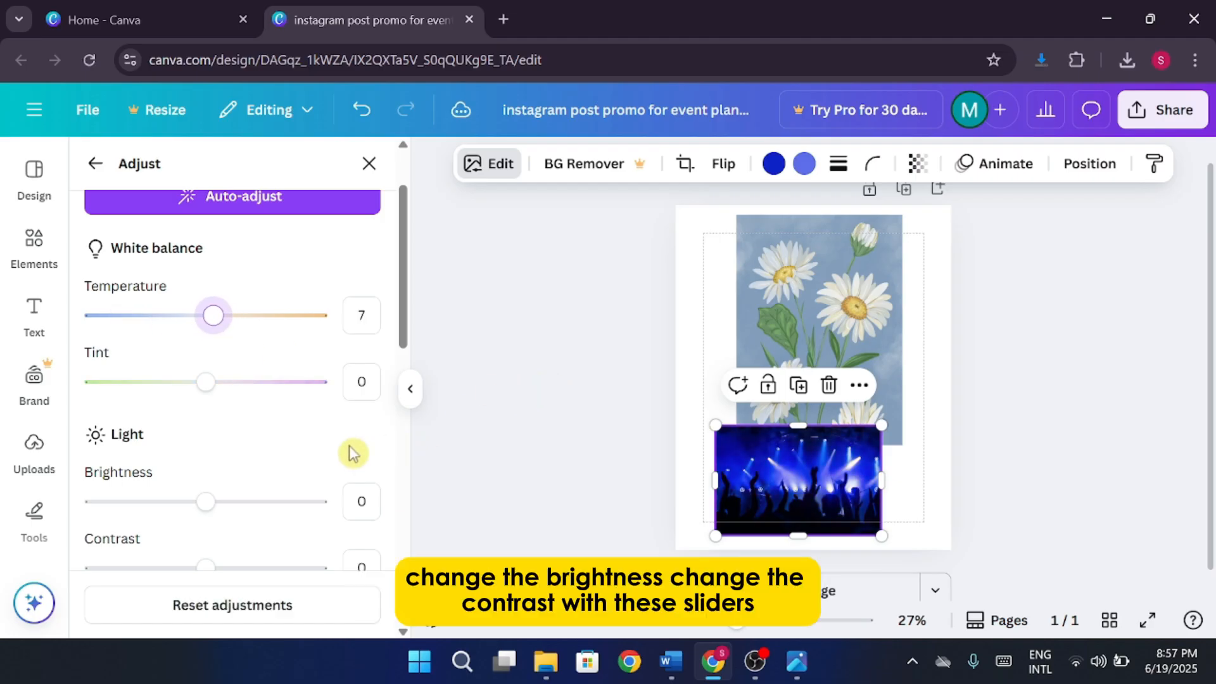
Look through the blue crowd photo's Light, Color and Color edit adjustment options
scroll(297, 463, "down", 3)
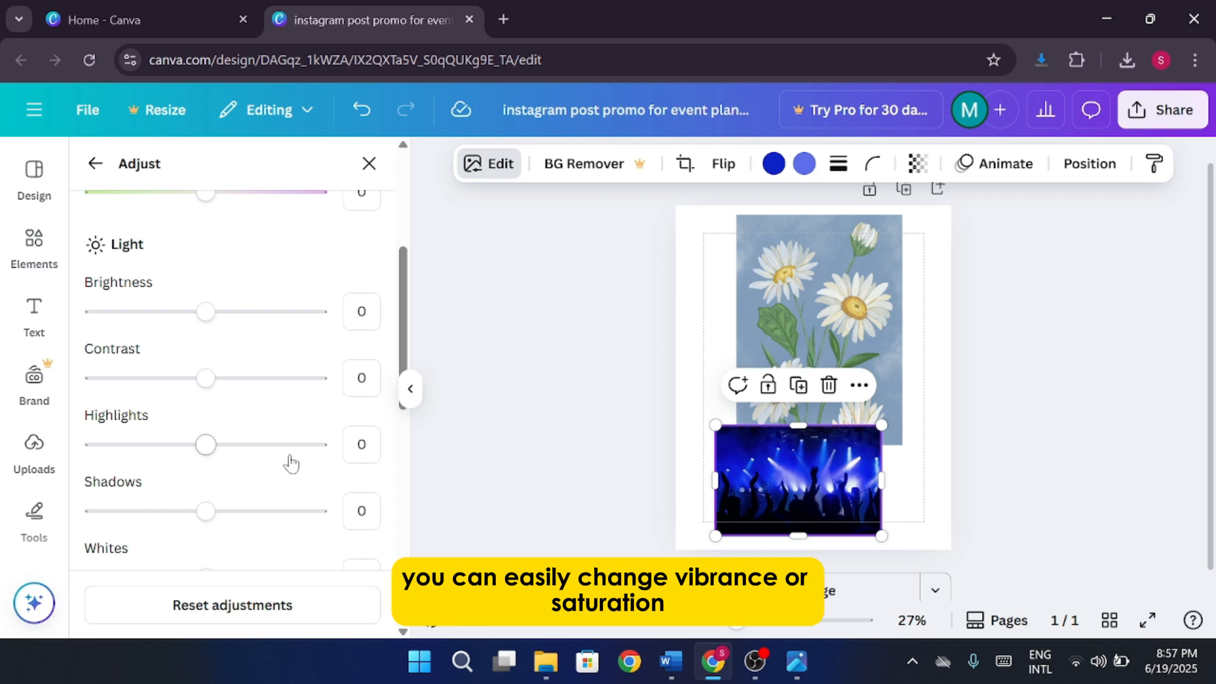
scroll(291, 462, "down", 2)
scroll(291, 461, "down", 2)
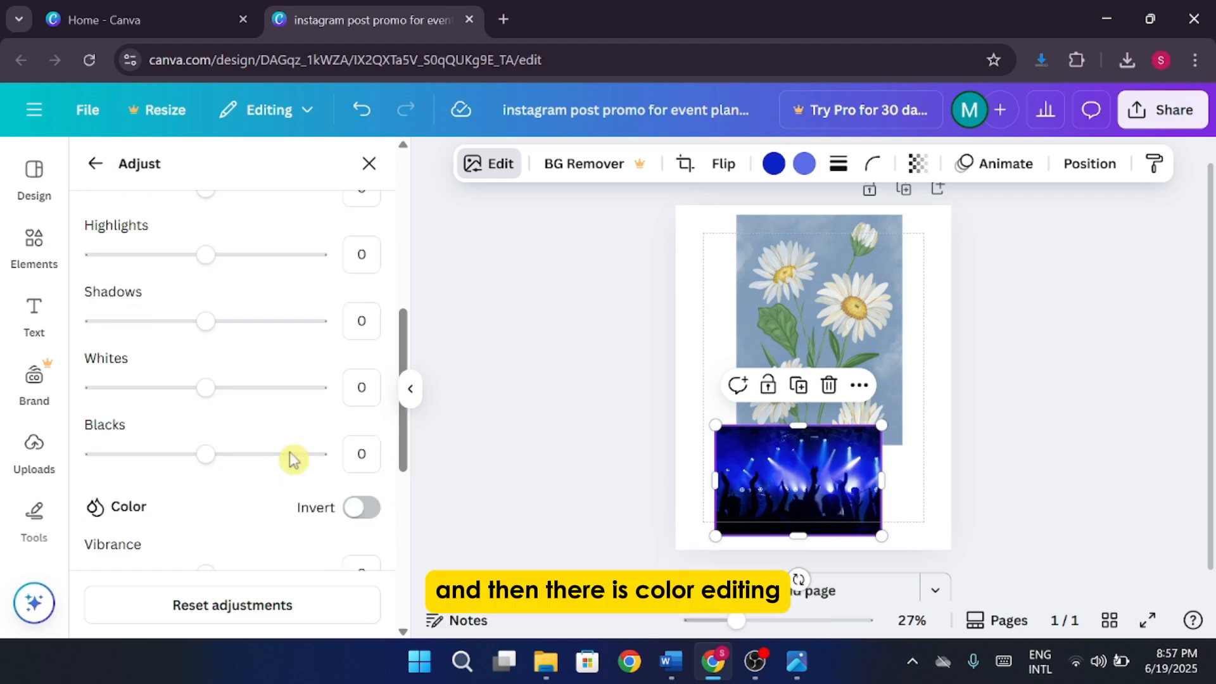
scroll(291, 461, "up", 2)
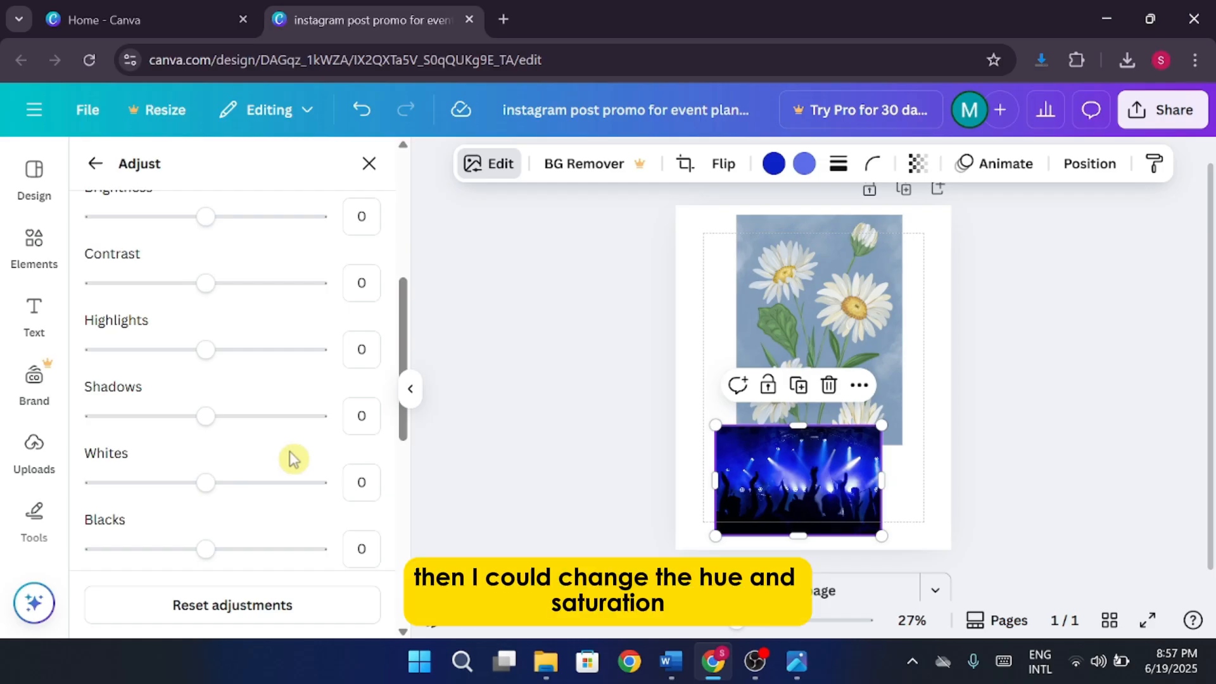
scroll(296, 453, "down", 3)
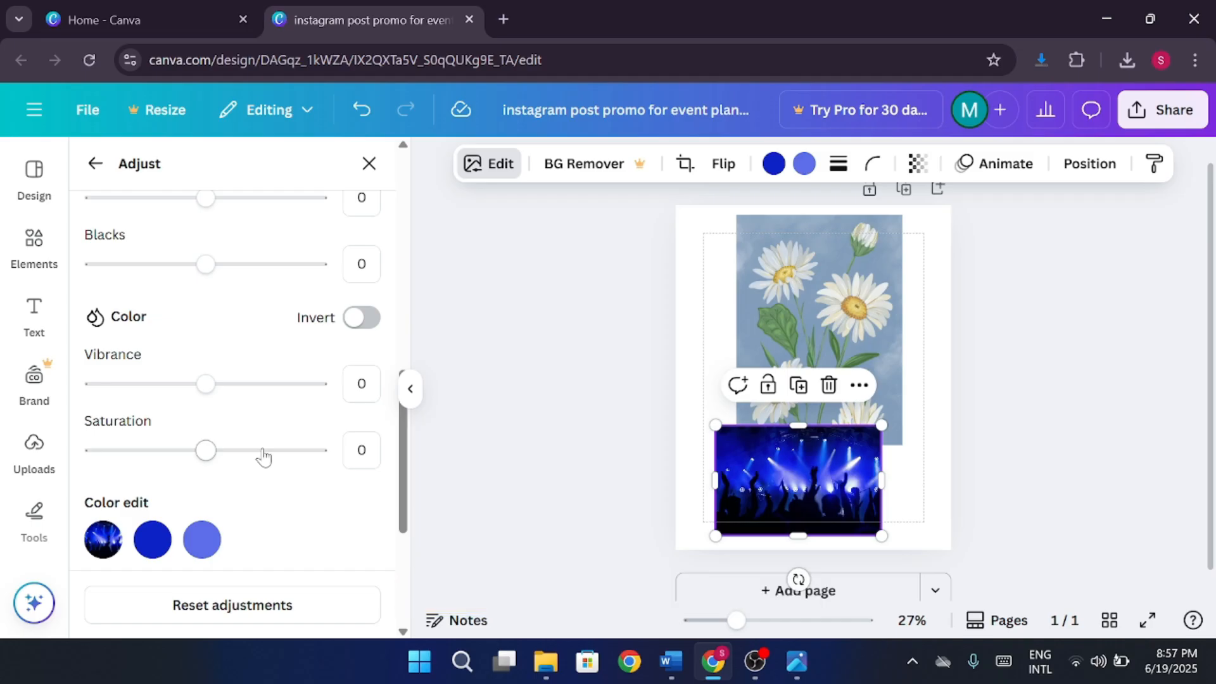
Recolor the crowd photo's dark blue tone using Color edit with hue -57, saturation 21 and brightness 69
scroll(263, 456, "down", 4)
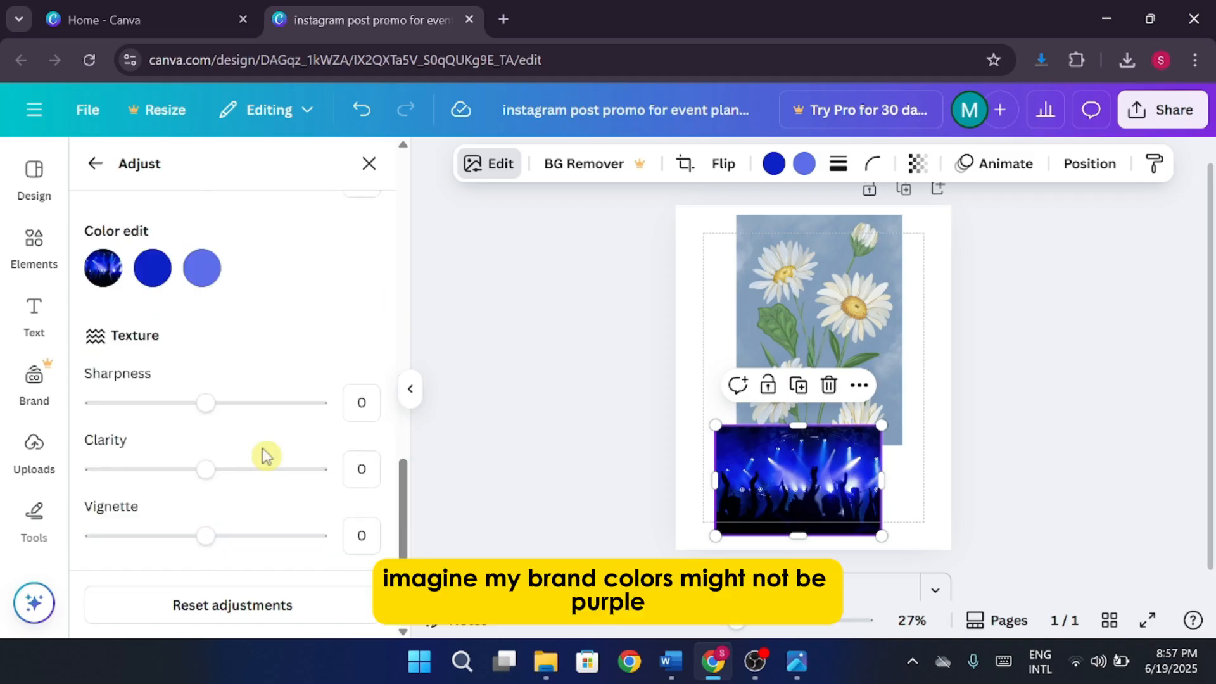
scroll(263, 454, "up", 2)
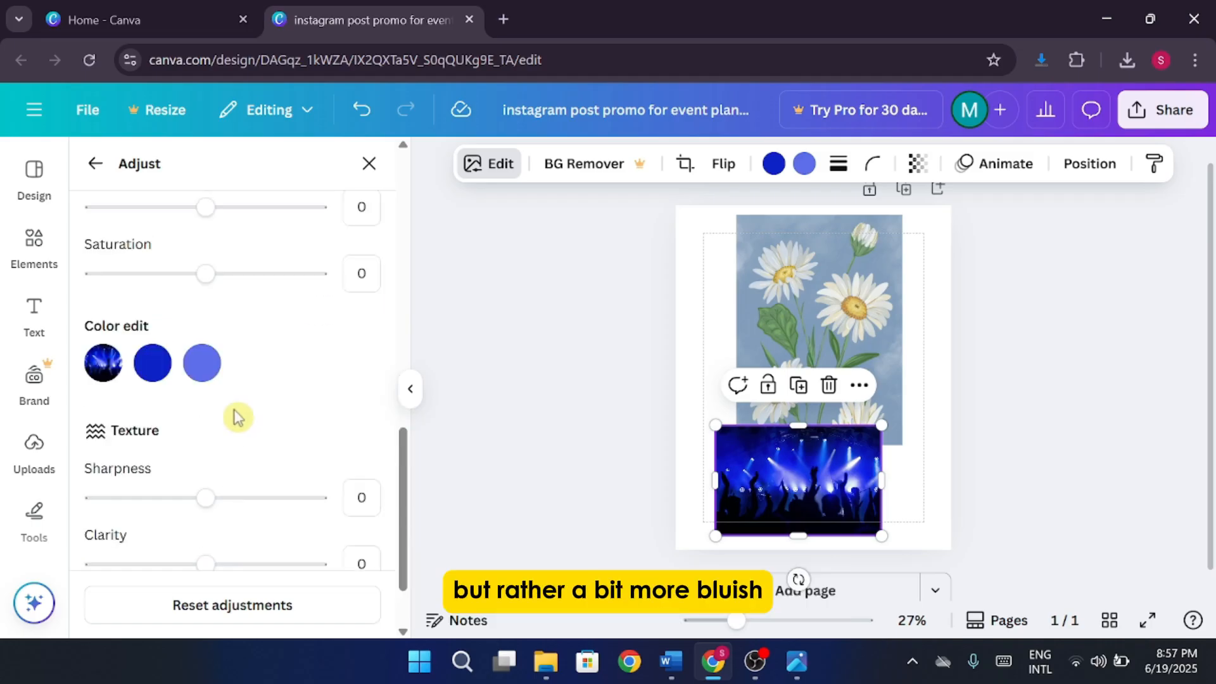
left_click(153, 363)
scroll(211, 468, "down", 2)
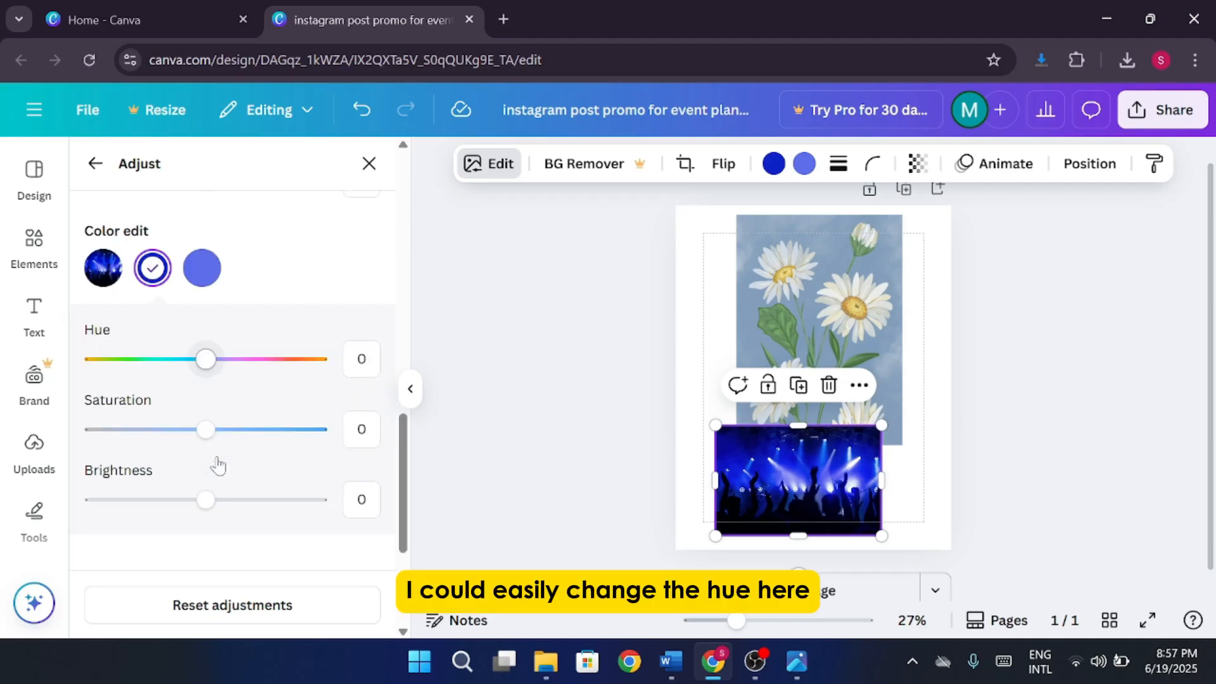
left_click_drag(206, 359, 141, 359)
mouse_move(221, 436)
left_mouse_down()
mouse_move(300, 436)
mouse_move(83, 437)
mouse_move(253, 439)
mouse_move(229, 438)
left_mouse_up()
left_click_drag(205, 504, 286, 499)
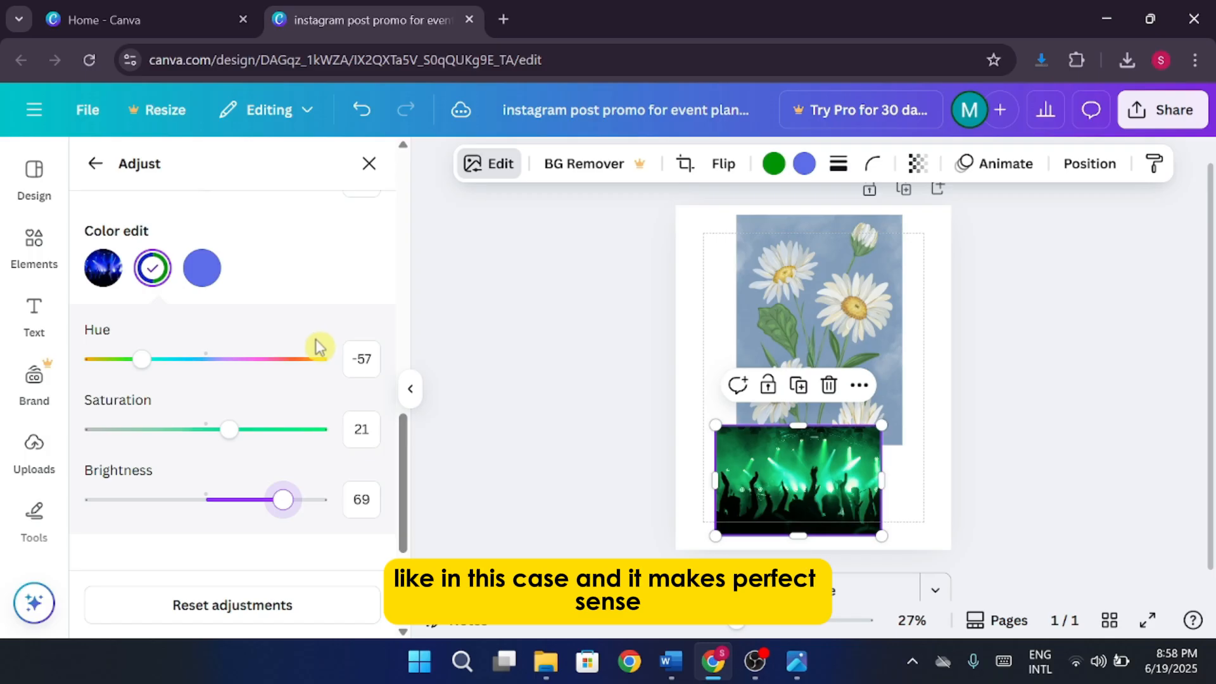
Try a Texture sharpness of -100 on the crowd photo and return it to 0
scroll(316, 347, "down", 4)
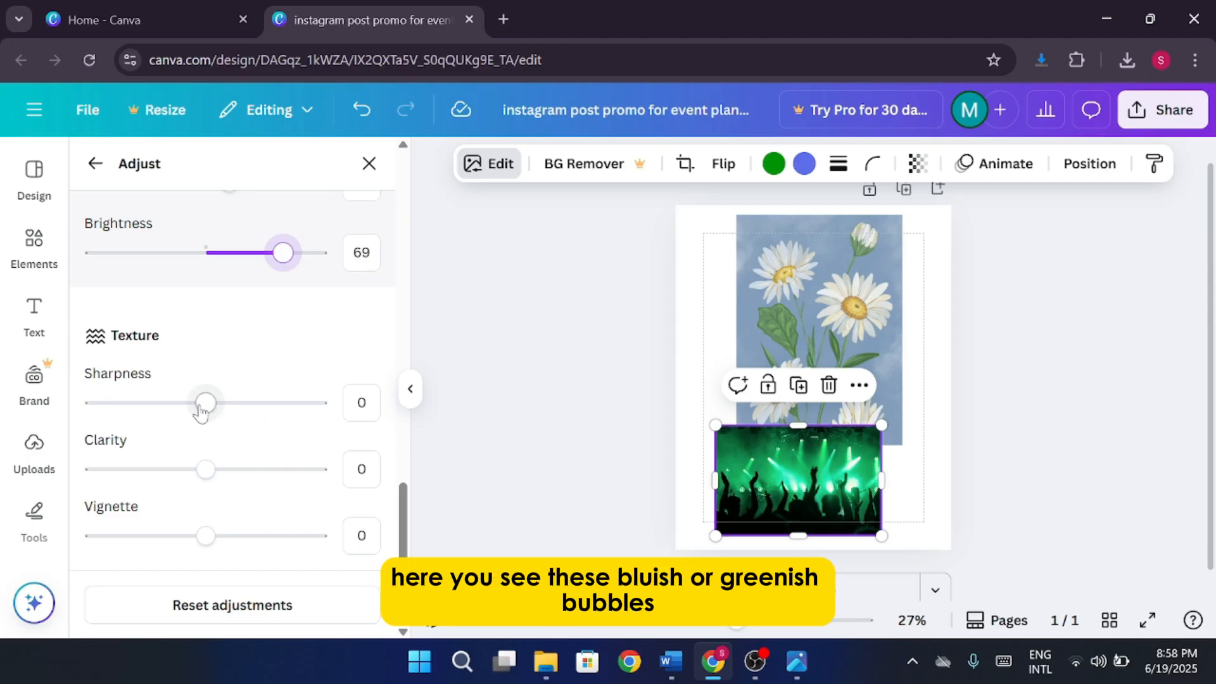
left_click_drag(200, 408, 13, 403)
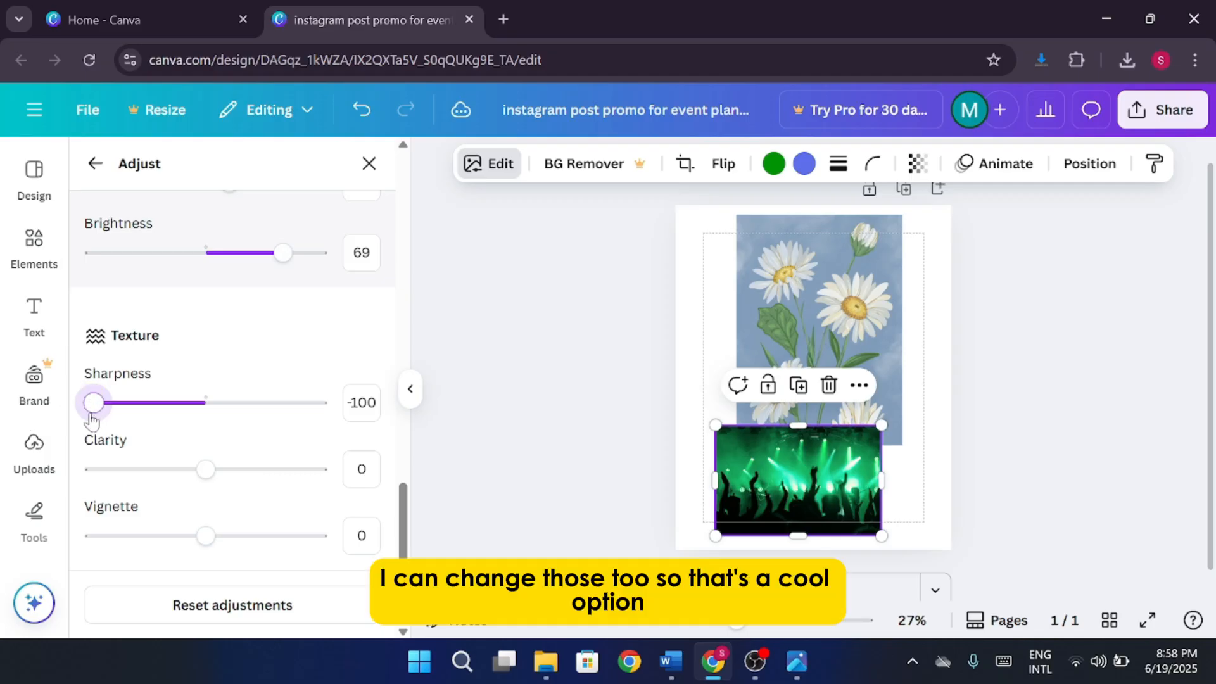
left_click_drag(93, 420, 214, 440)
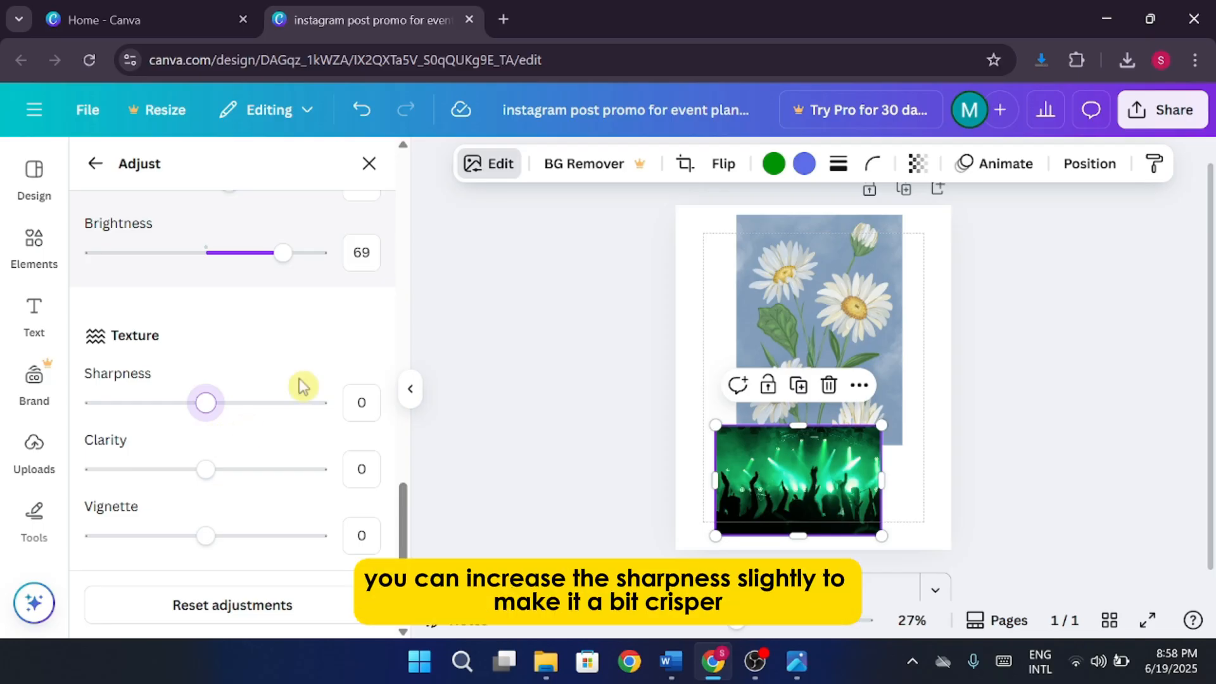
Look through the crowd photo's area selection options and select the daisy image's Foreground as the area to adjust
scroll(303, 385, "up", 5)
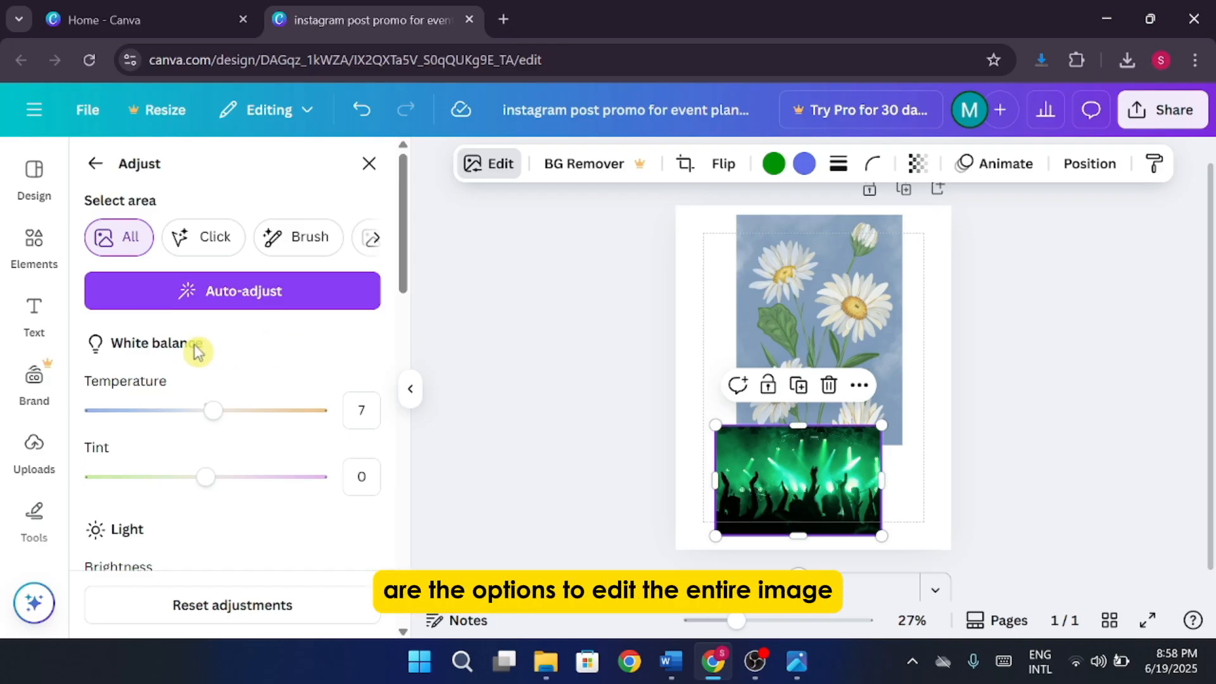
left_click(388, 243)
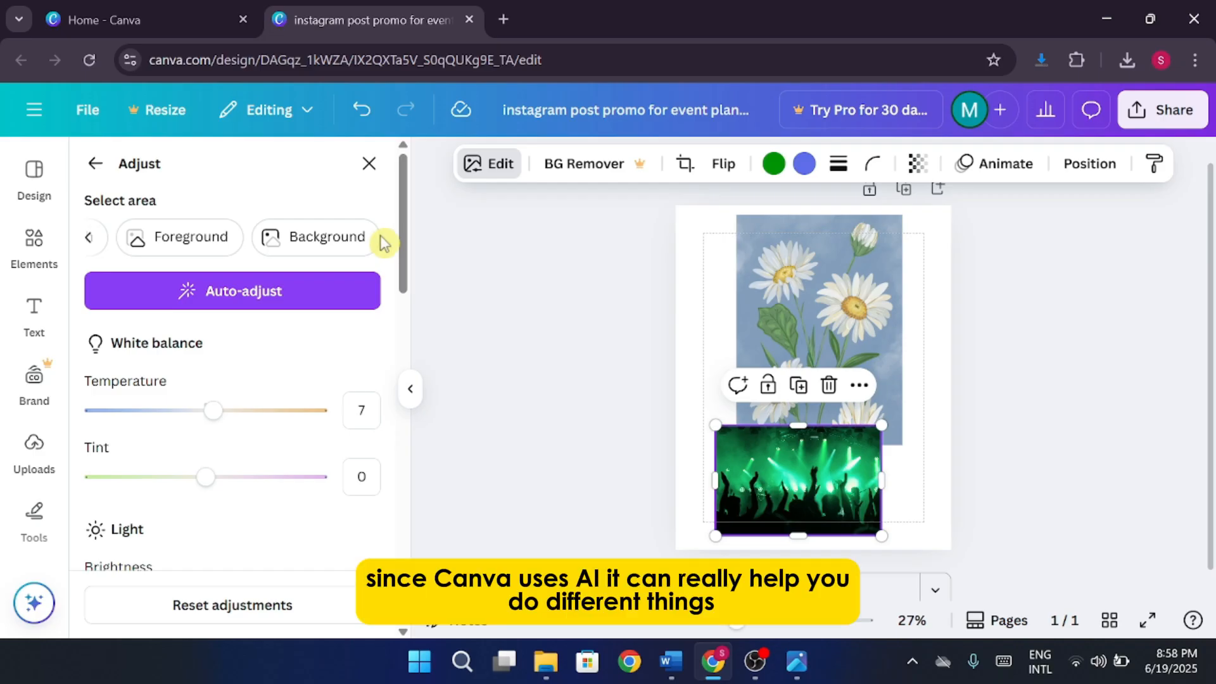
left_click(215, 242)
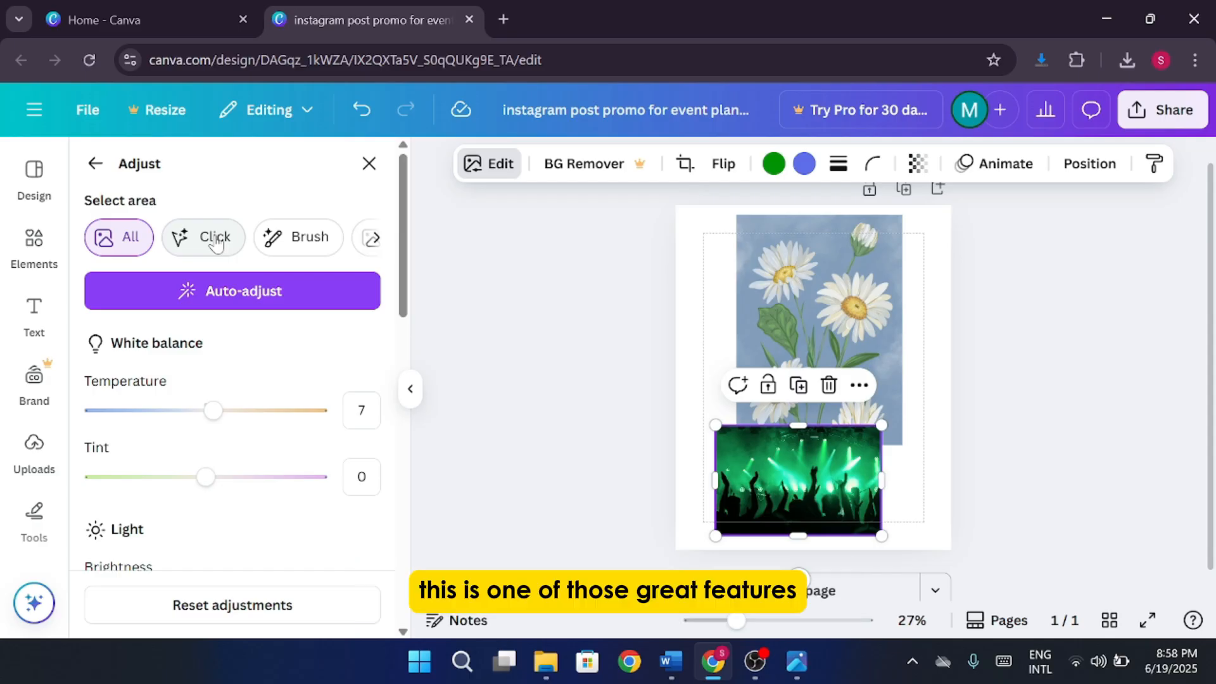
left_click(858, 345)
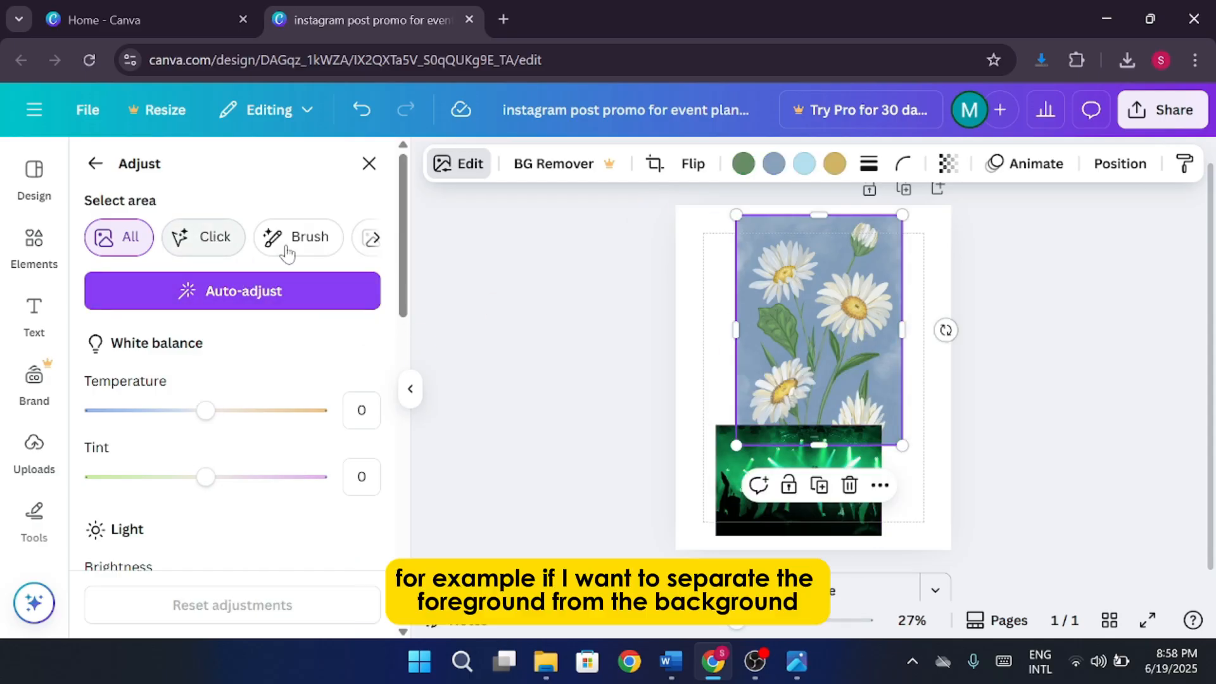
left_click(373, 237)
left_click(190, 236)
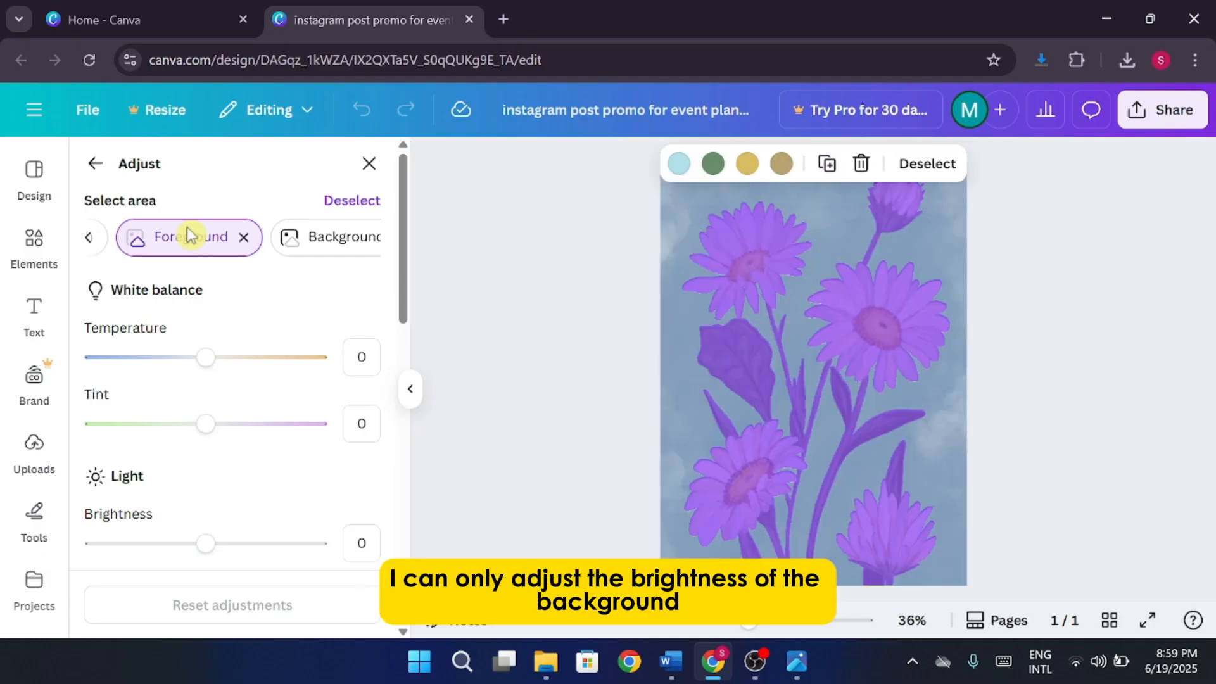
Set the daisy foreground's white balance temperature to -47 and its blacks to -12
left_click_drag(207, 356, 152, 360)
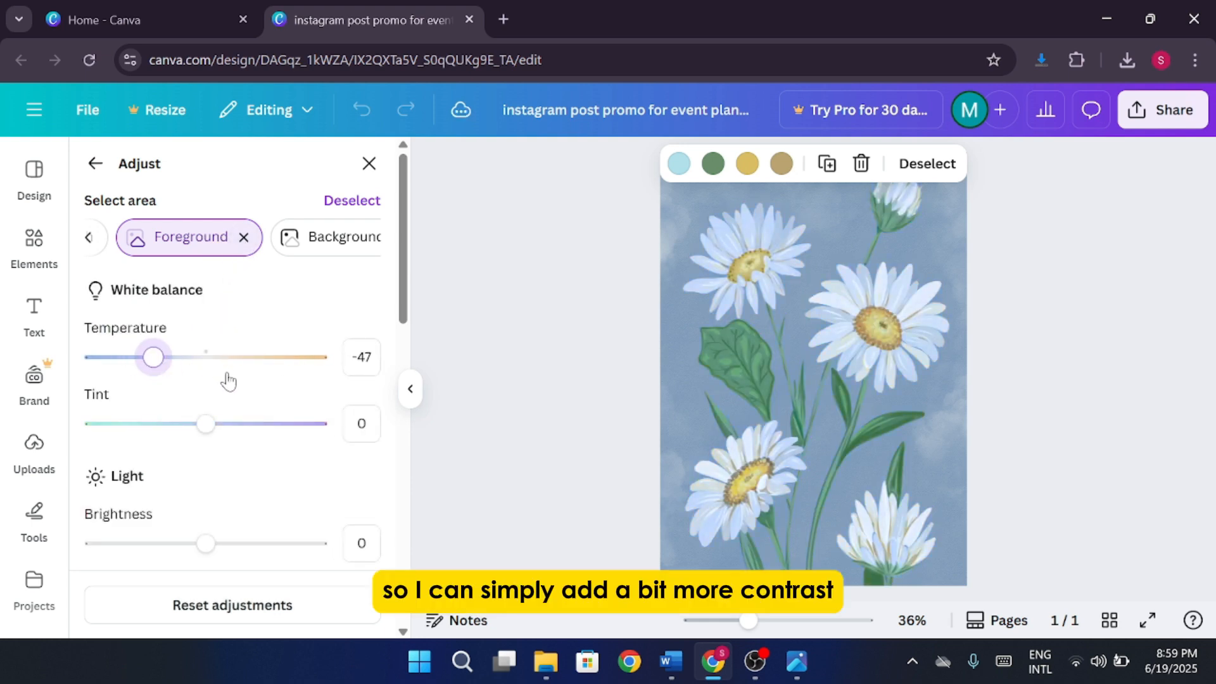
scroll(228, 380, "down", 3)
scroll(257, 383, "up", 3)
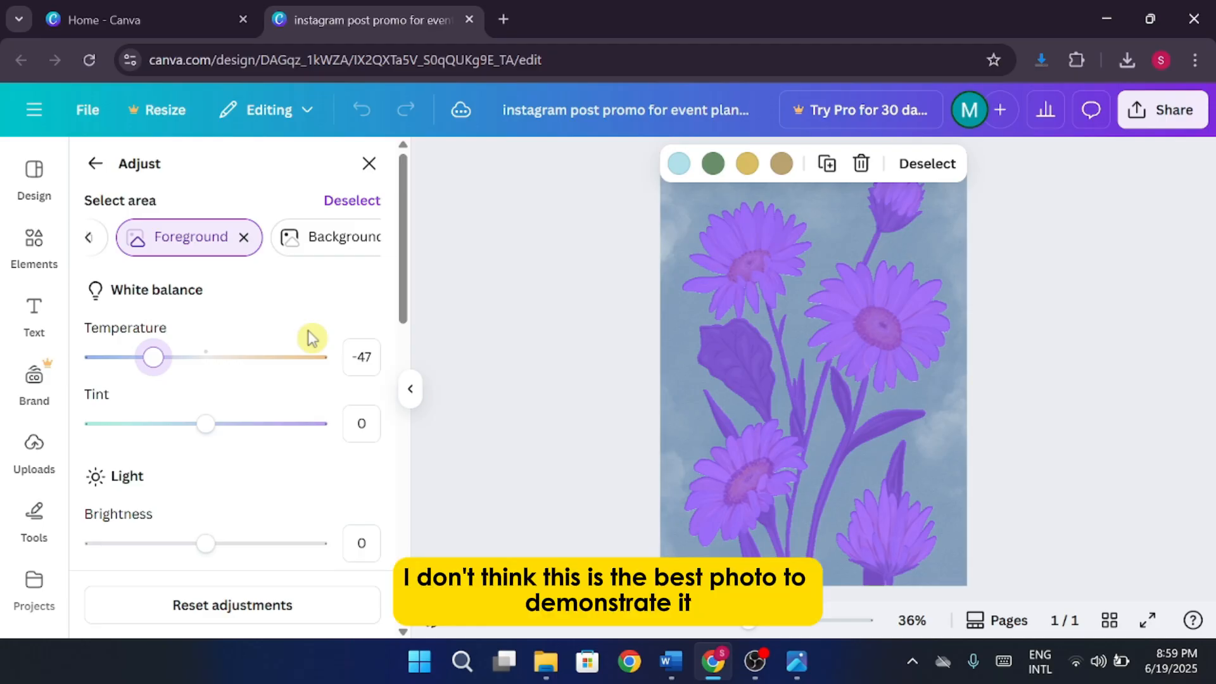
scroll(309, 339, "down", 8)
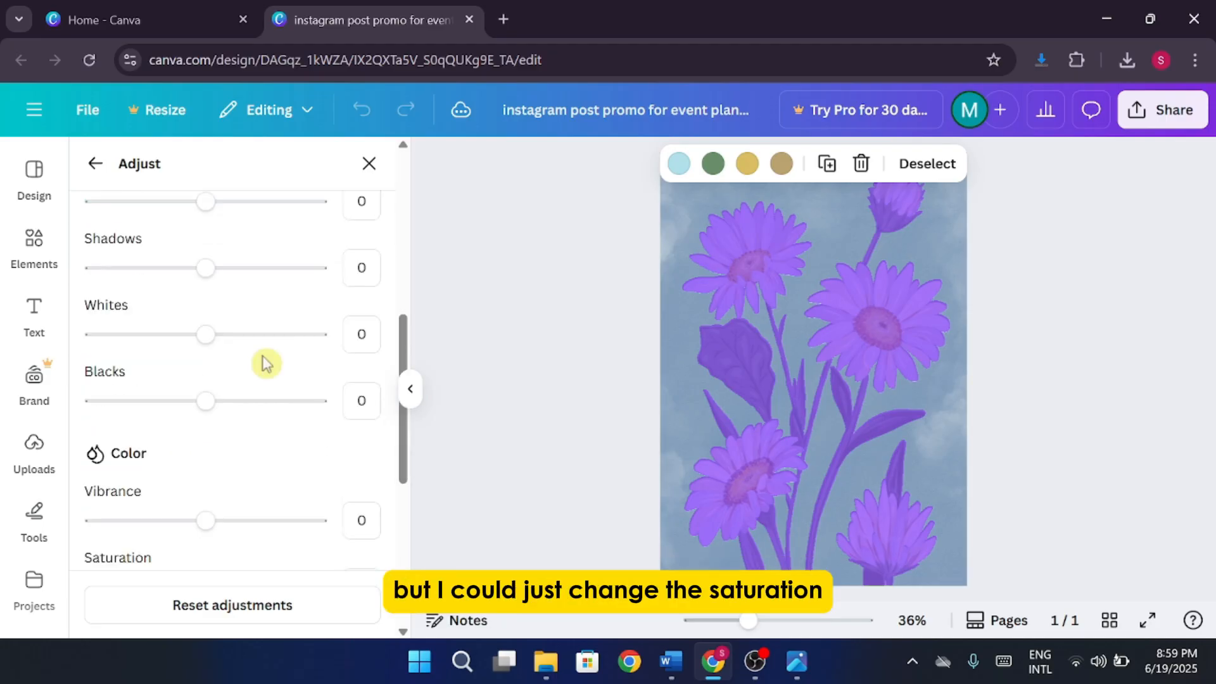
mouse_move(203, 401)
left_mouse_down()
mouse_move(293, 402)
mouse_move(196, 418)
left_mouse_up()
scroll(245, 425, "down", 6)
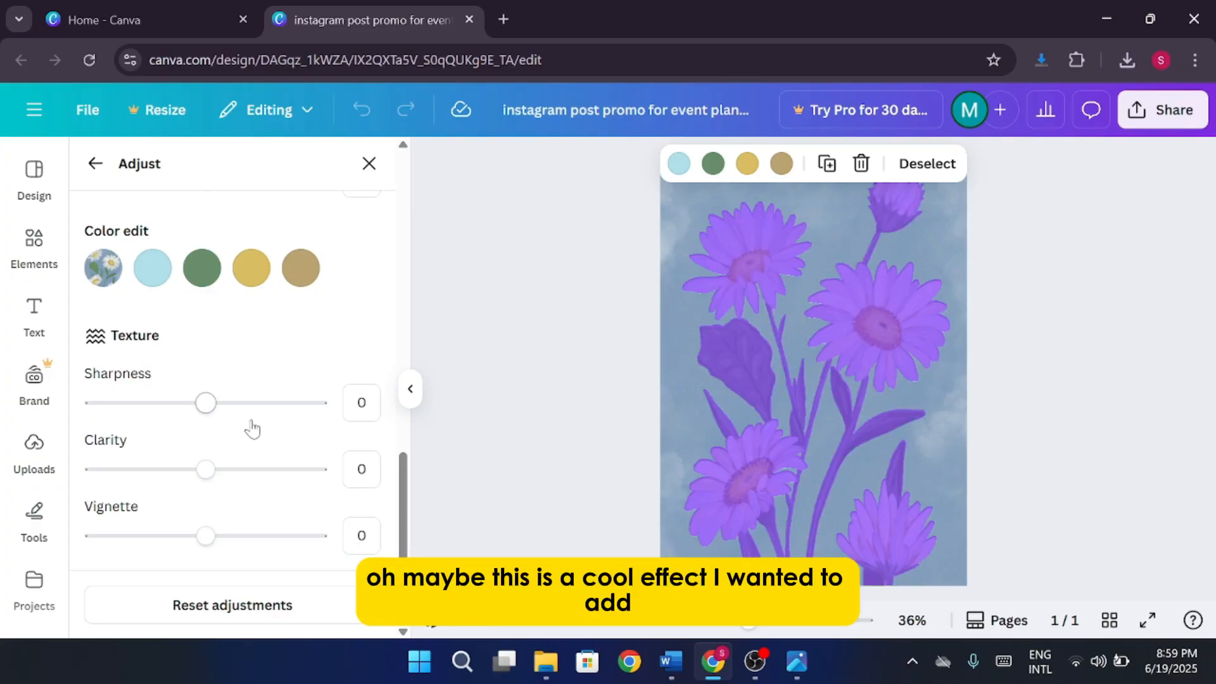
scroll(252, 428, "up", 4)
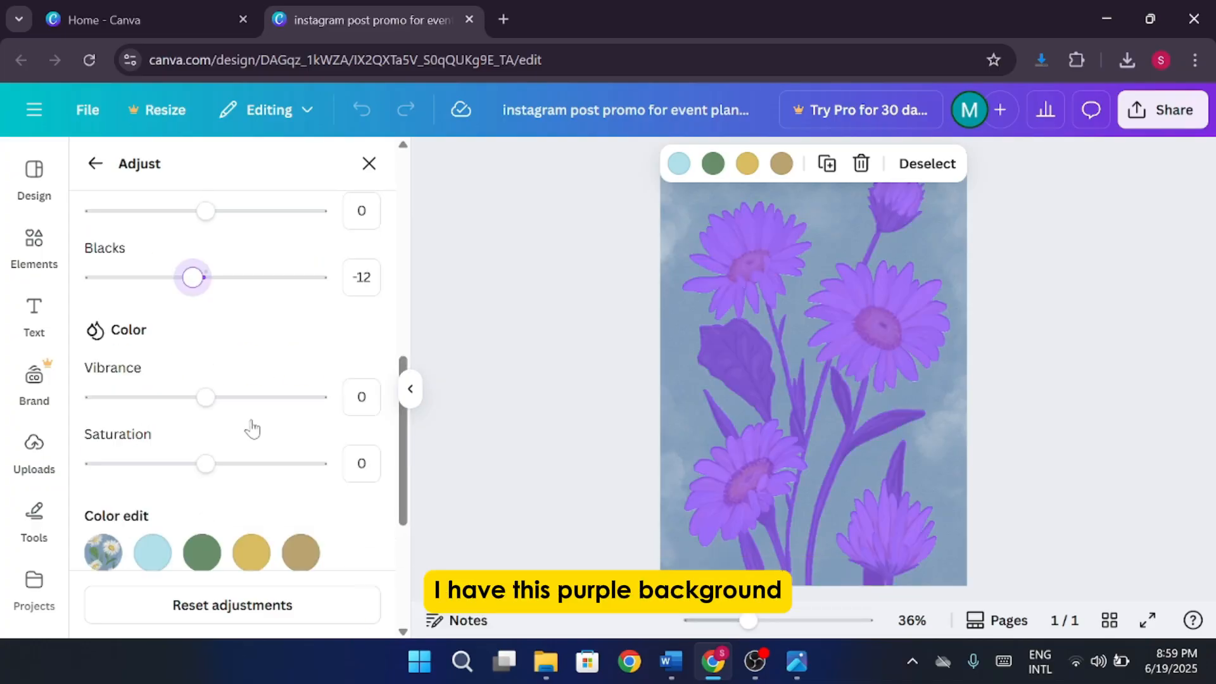
scroll(252, 427, "down", 1)
scroll(251, 425, "up", 10)
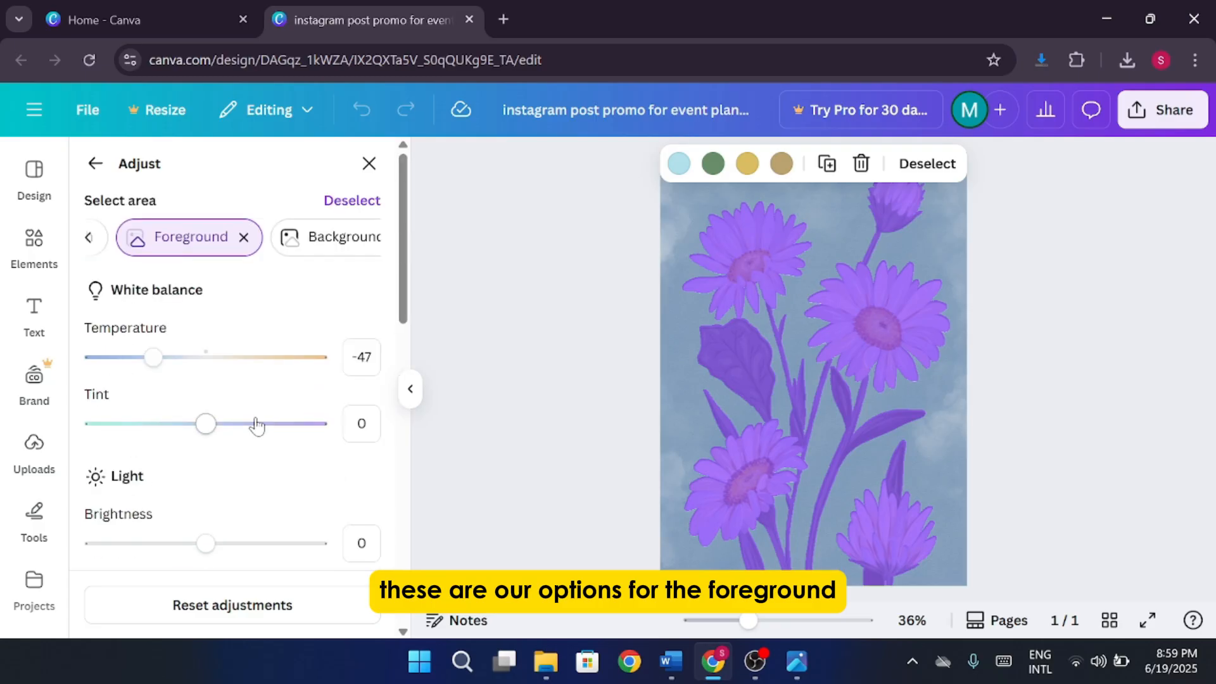
Select the daisy image's Background area and set its temperature to -44, contrast to 30 and highlights to -50
left_click(313, 256)
left_click_drag(228, 352, 158, 357)
scroll(229, 389, "down", 3)
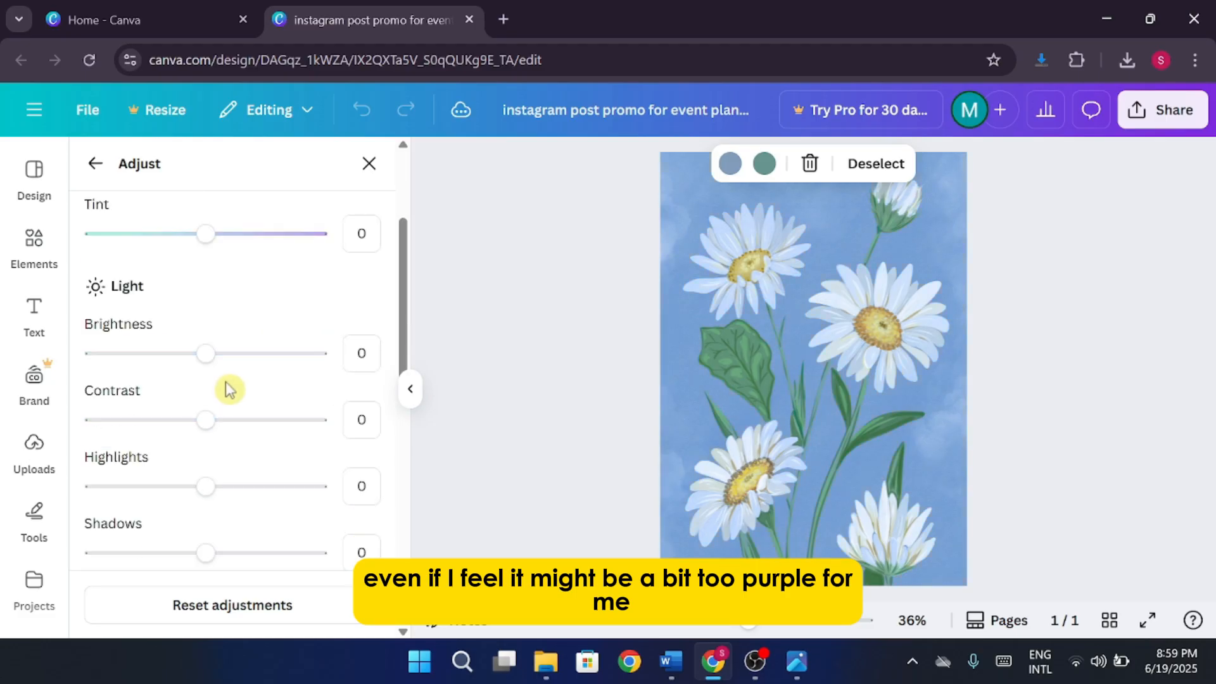
left_click_drag(206, 419, 240, 421)
scroll(239, 421, "down", 2)
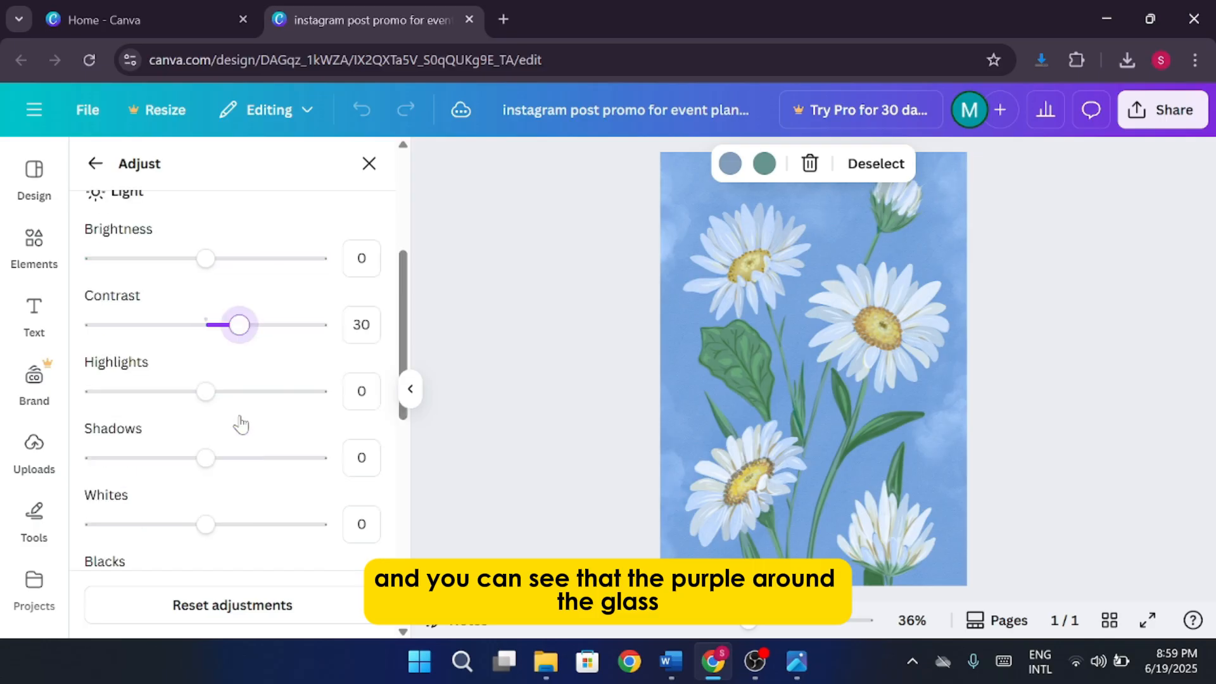
left_click_drag(216, 398, 151, 394)
scroll(211, 404, "down", 2)
scroll(211, 404, "down", 2)
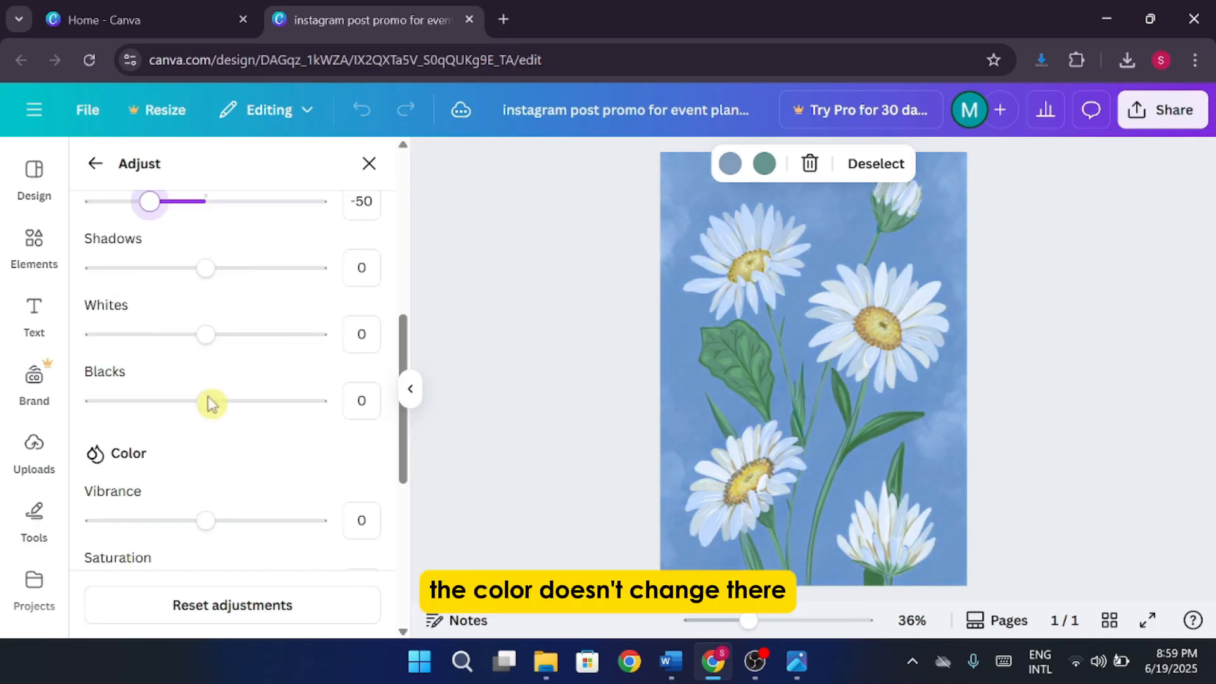
Set the daisy background's vibrance to -100 and lower its saturation slightly
scroll(249, 434, "down", 3)
left_click_drag(206, 330, 77, 348)
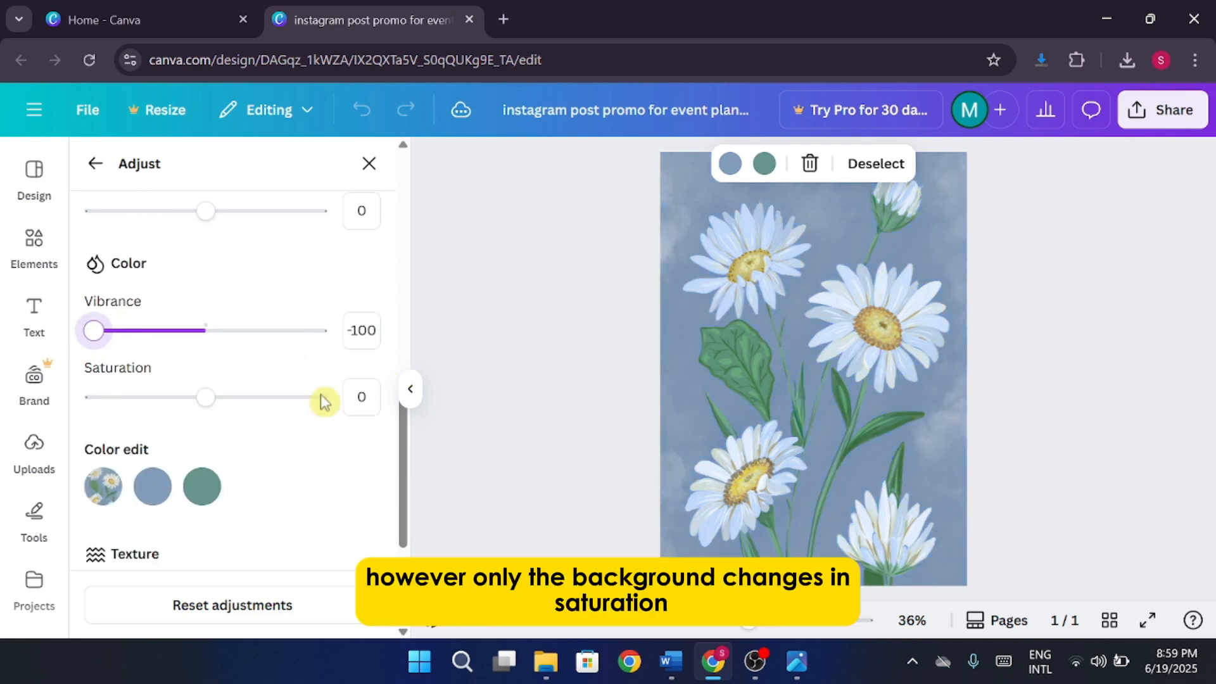
scroll(321, 399, "up", 10)
scroll(273, 449, "down", 5)
scroll(274, 450, "down", 3)
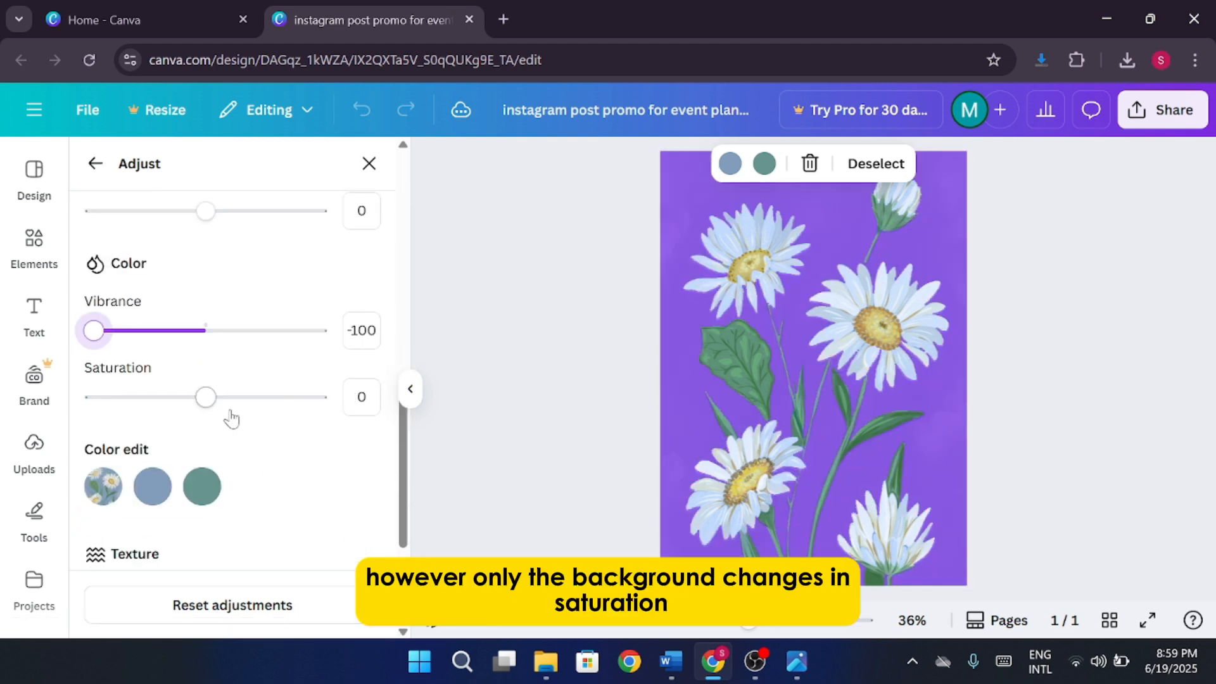
mouse_move(206, 397)
left_mouse_down()
mouse_move(250, 397)
mouse_move(142, 397)
mouse_move(188, 411)
left_mouse_up()
scroll(233, 385, "up", 8)
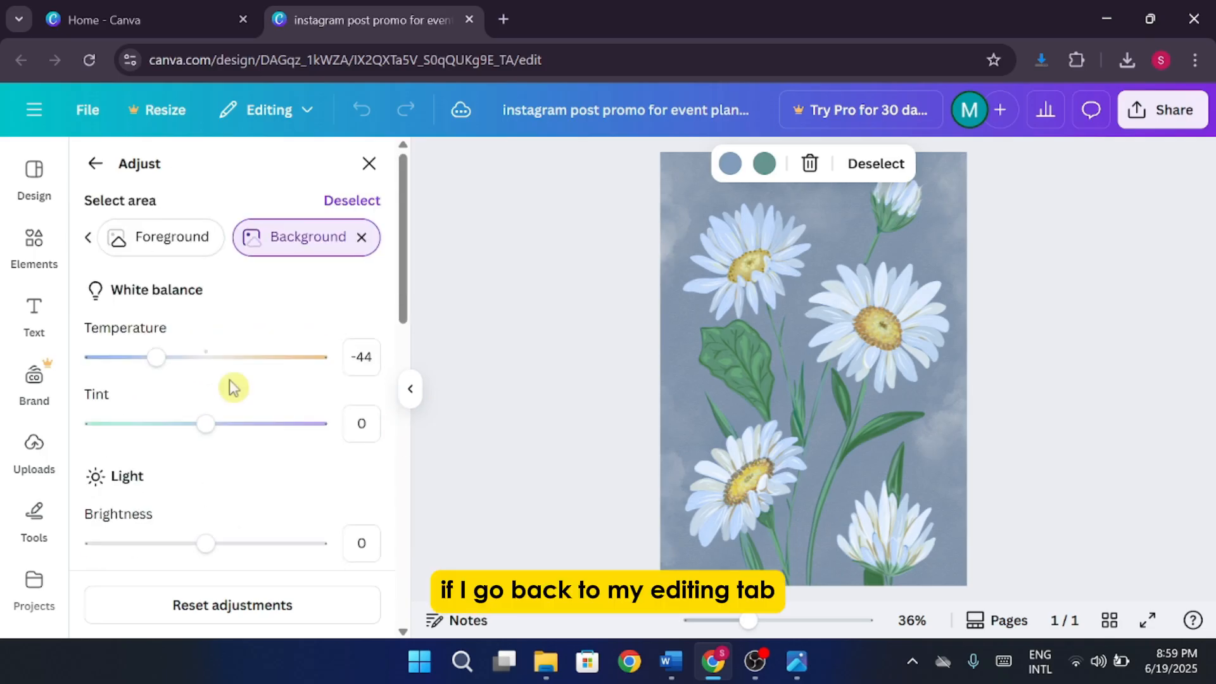
Deselect the Background area, close the adjustments and deselect the daisy image
left_click(350, 198)
left_click(370, 163)
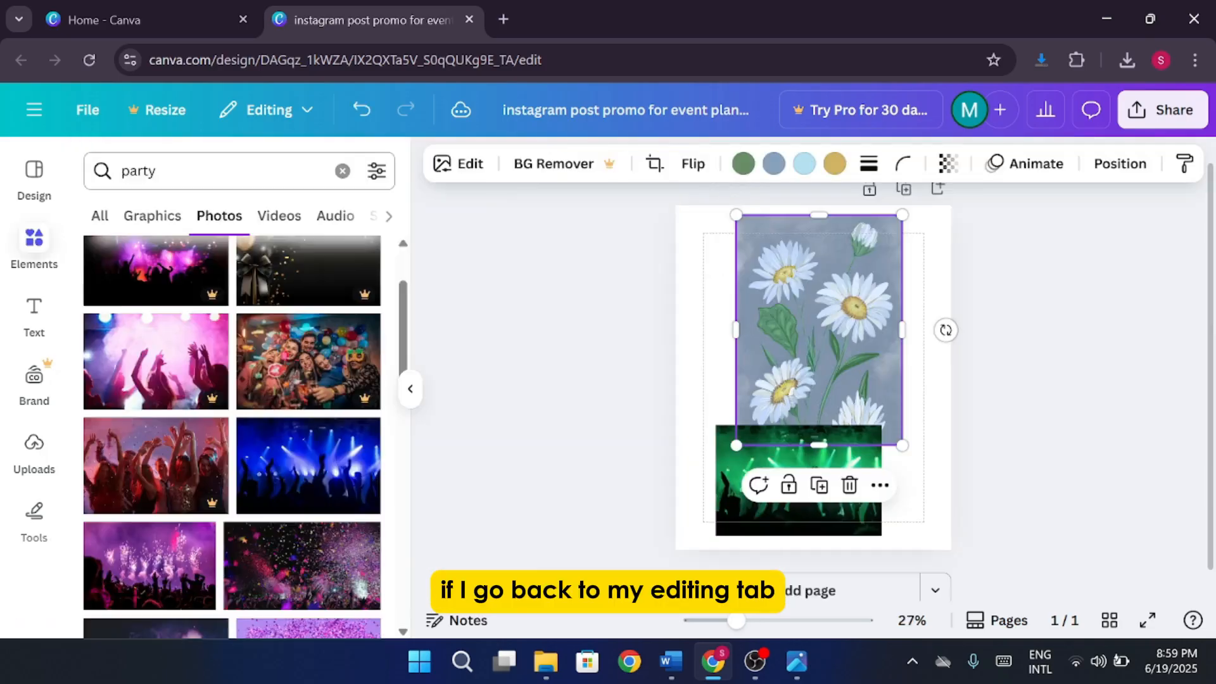
left_click(1107, 347)
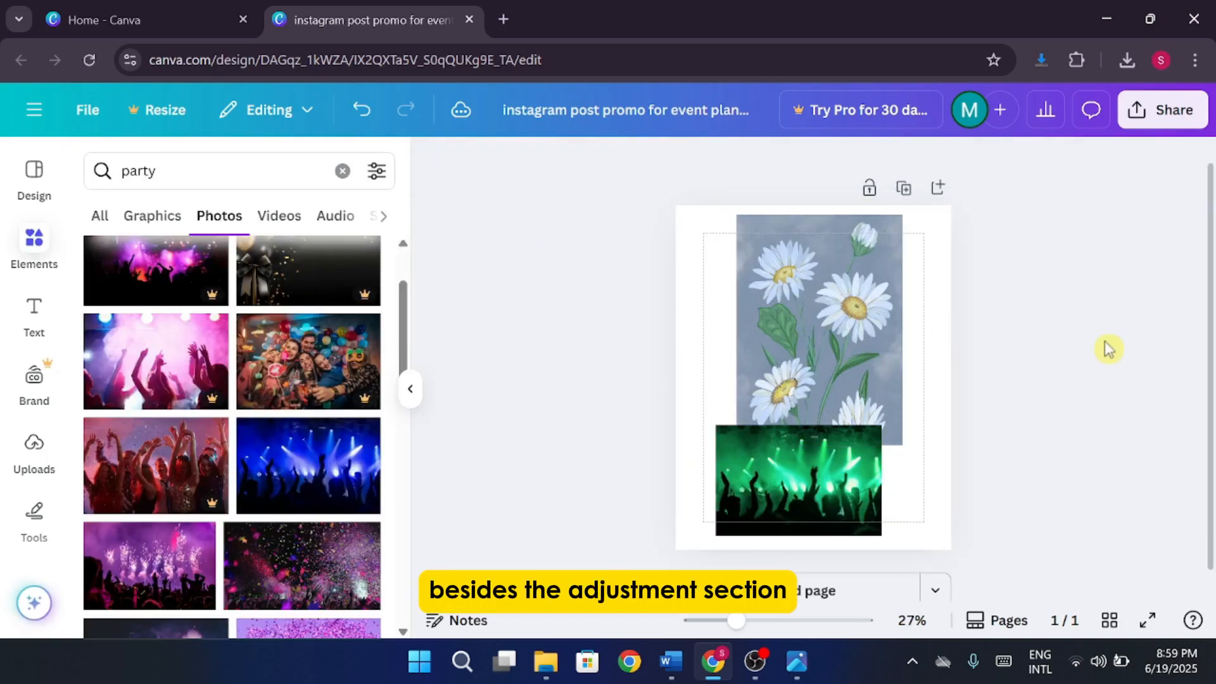
Open the full filter list for the daisy image and look through the Natural, Warm and Cool presets
left_click(799, 312)
left_click(444, 163)
scroll(228, 337, "down", 3)
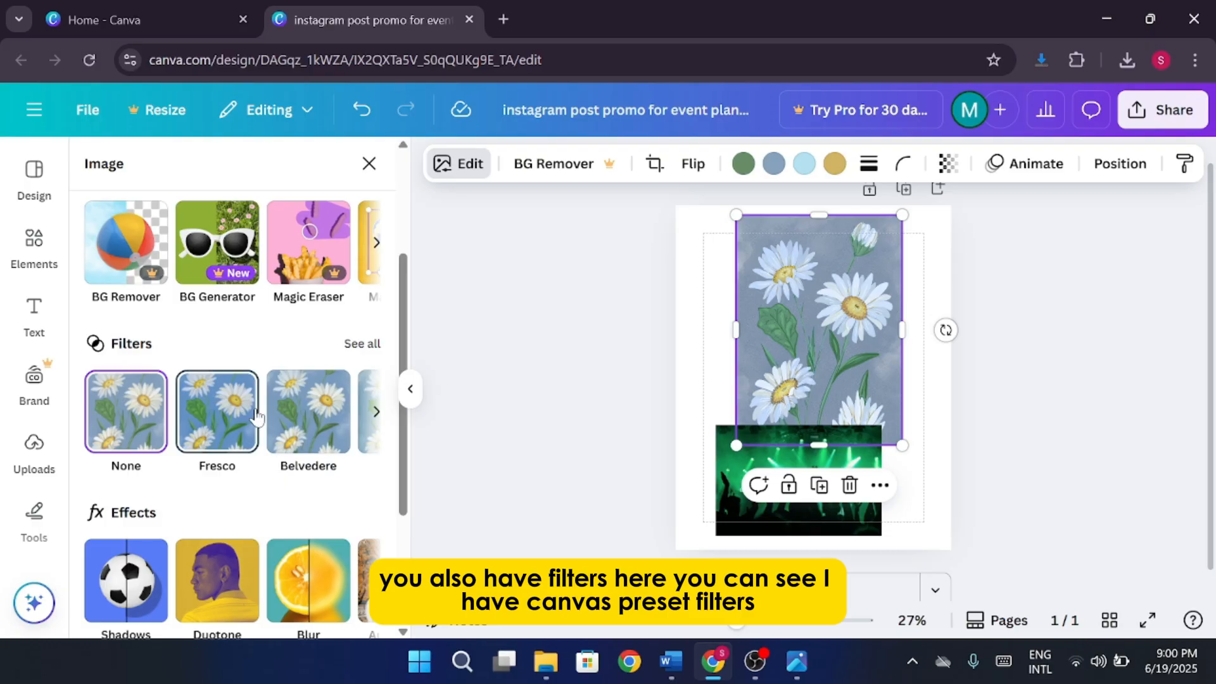
left_click(373, 344)
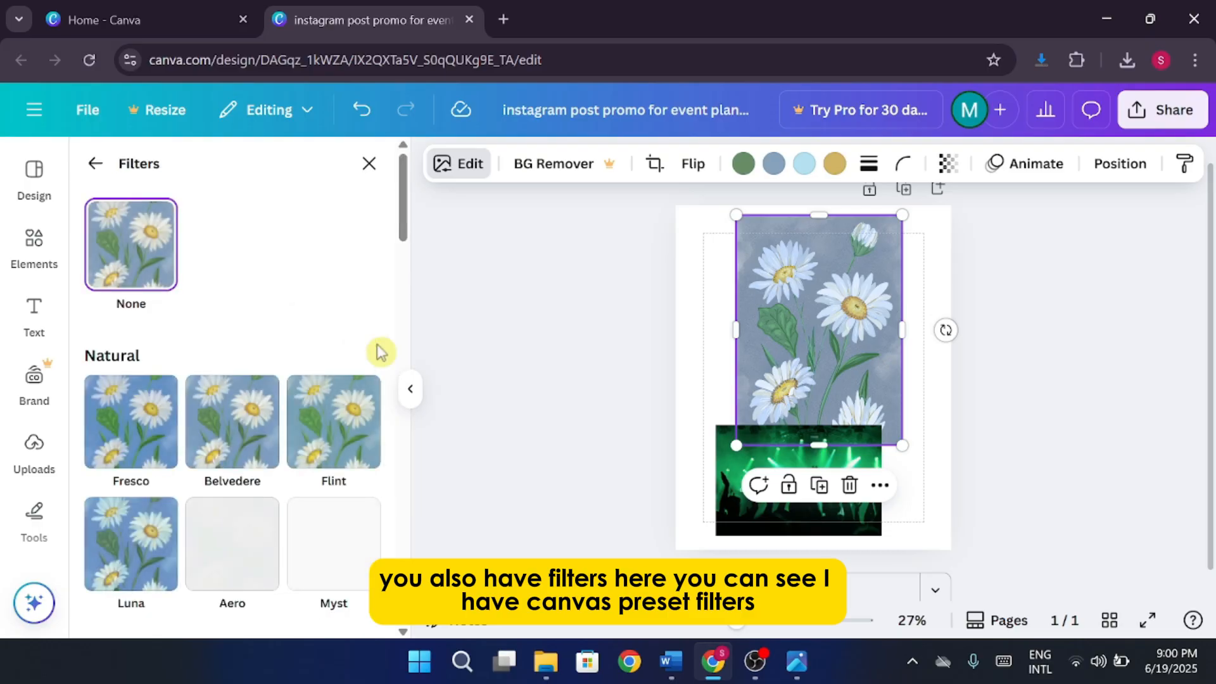
scroll(312, 355, "down", 4)
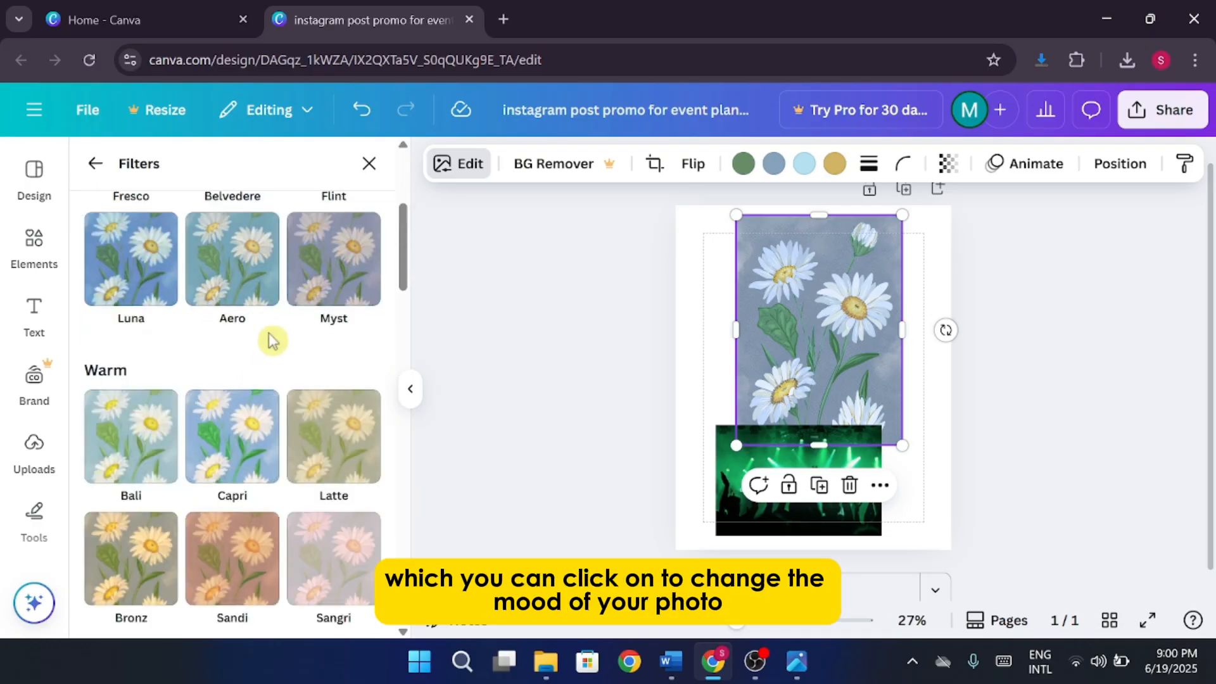
scroll(271, 339, "down", 2)
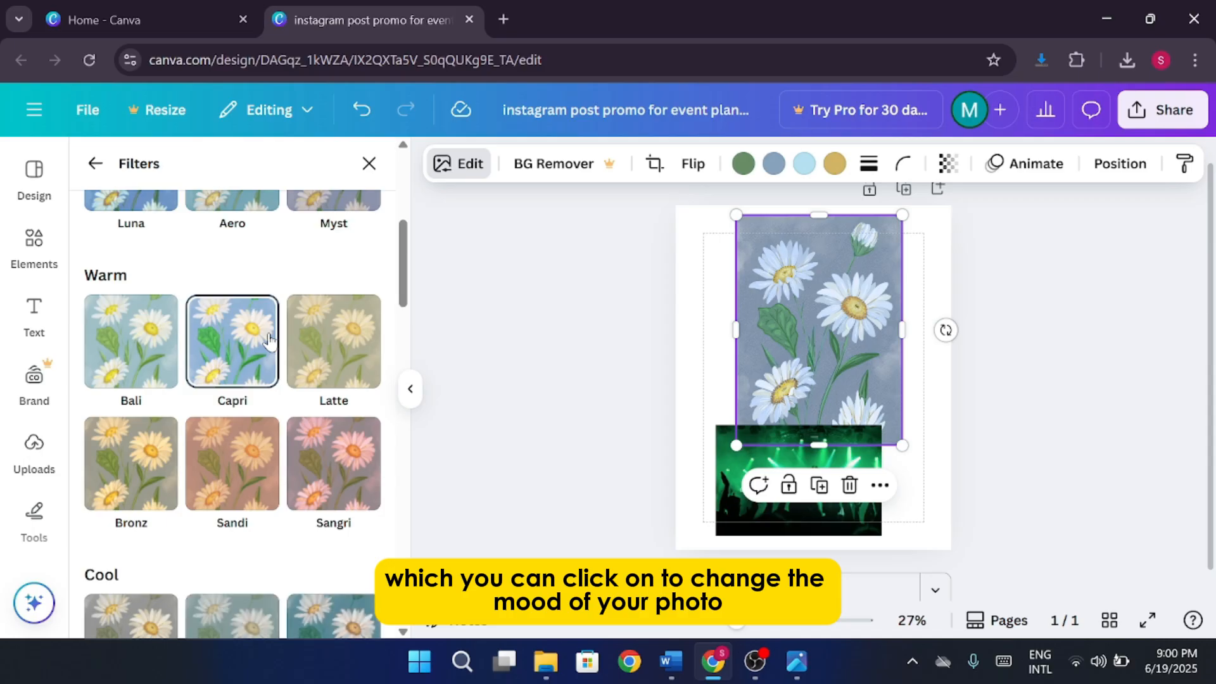
scroll(270, 340, "up", 5)
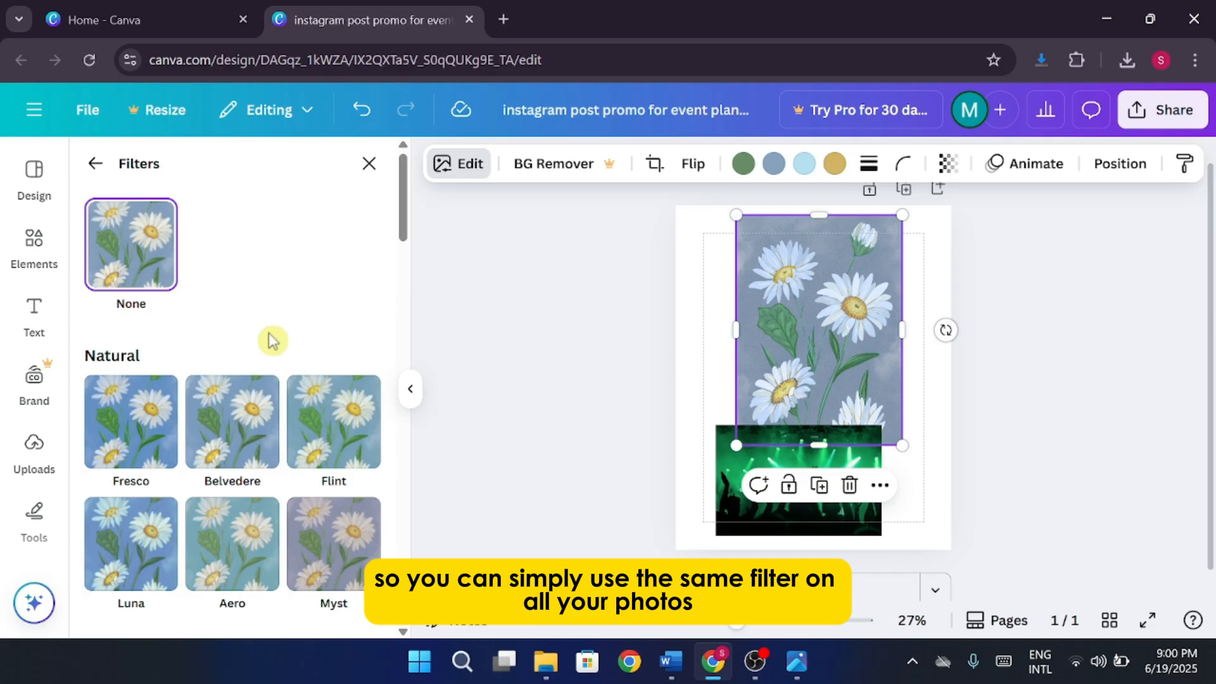
scroll(271, 339, "down", 2)
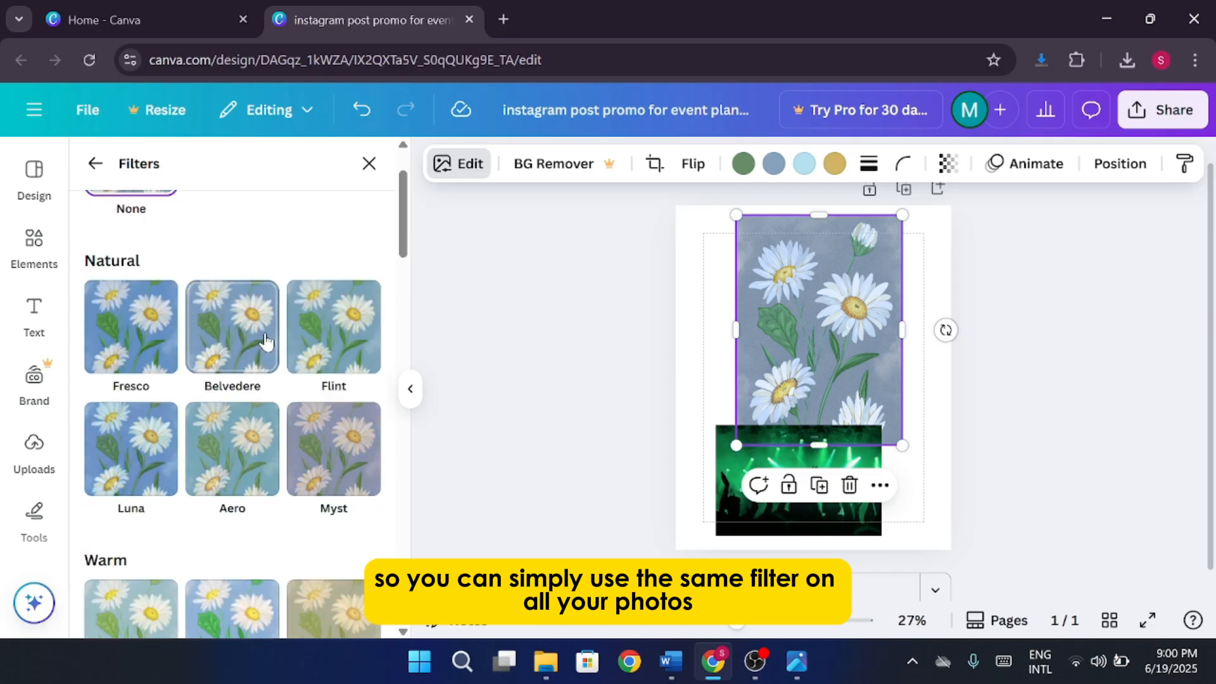
Try the Fresco filter at full intensity on the daisy image, set the filter back to None and leave the filter list
left_click(131, 326)
left_click_drag(280, 455, 540, 439)
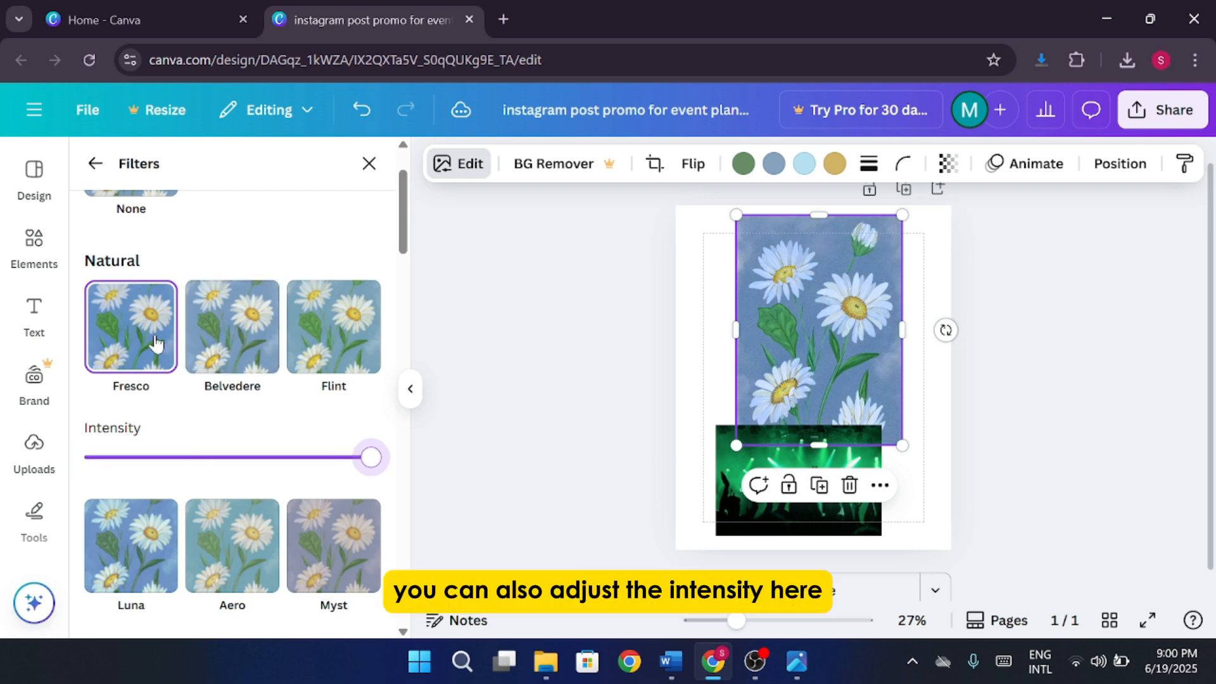
scroll(149, 219, "up", 2)
left_click(149, 228)
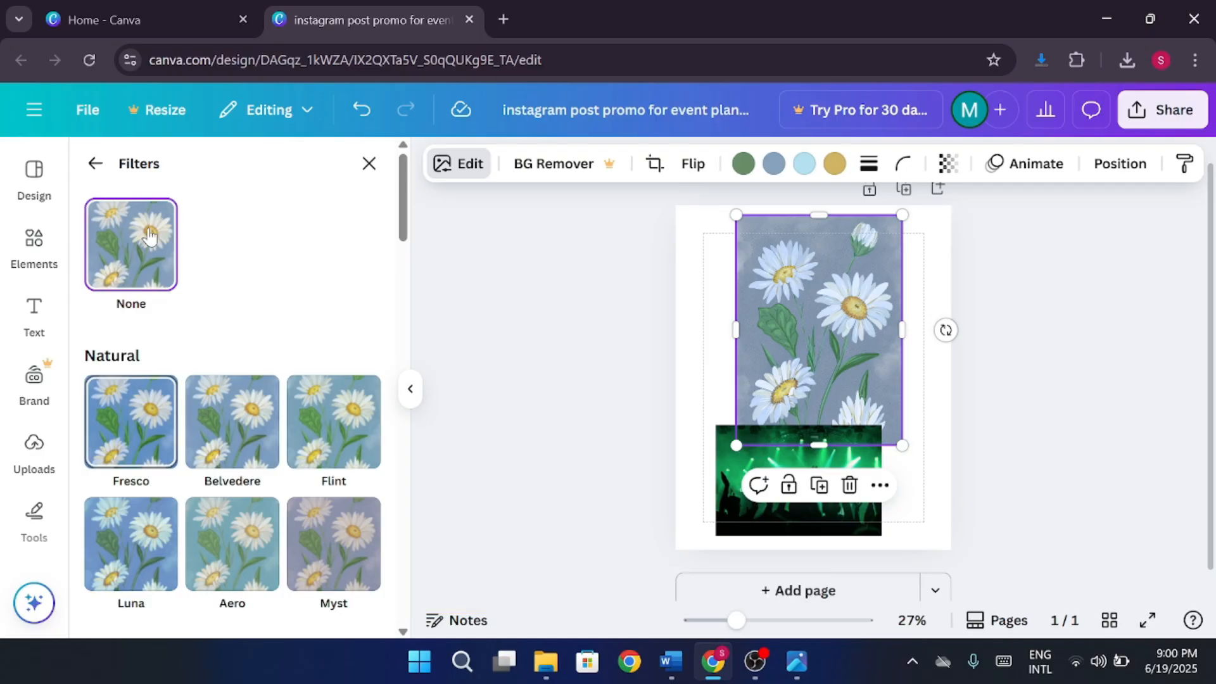
left_click(95, 165)
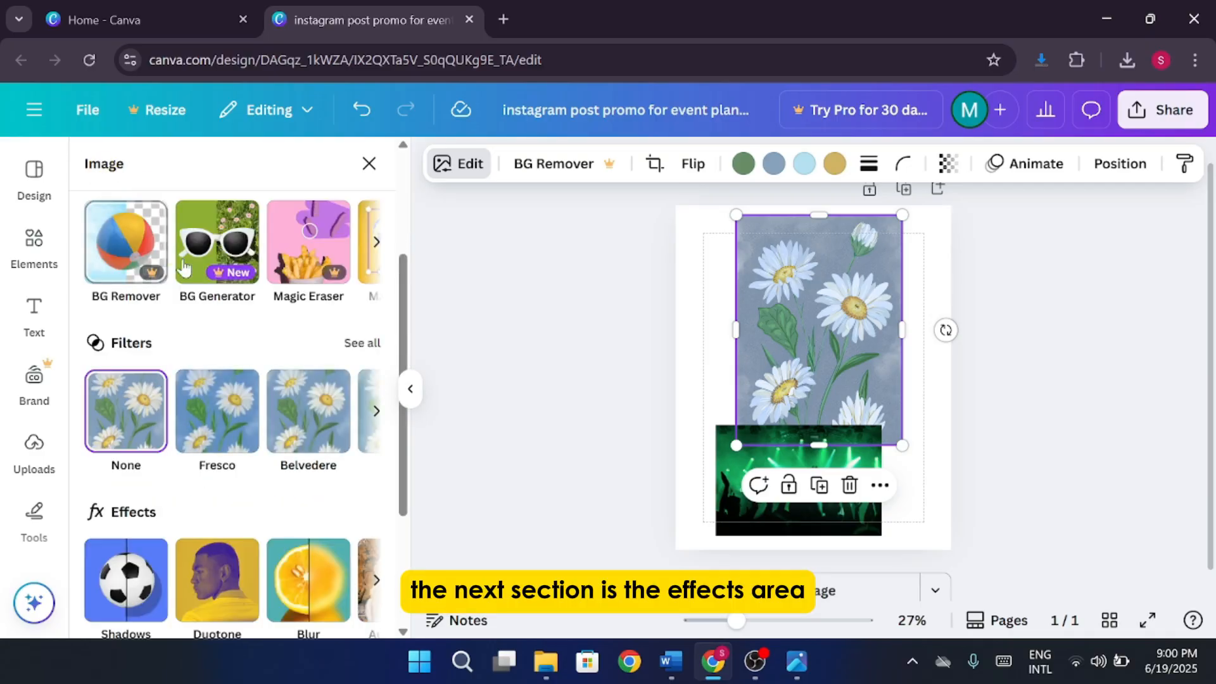
Open the shadow effects for the daisy image and try the Page lift, Outline, Glow, Drop and Curved styles
scroll(291, 405, "down", 2)
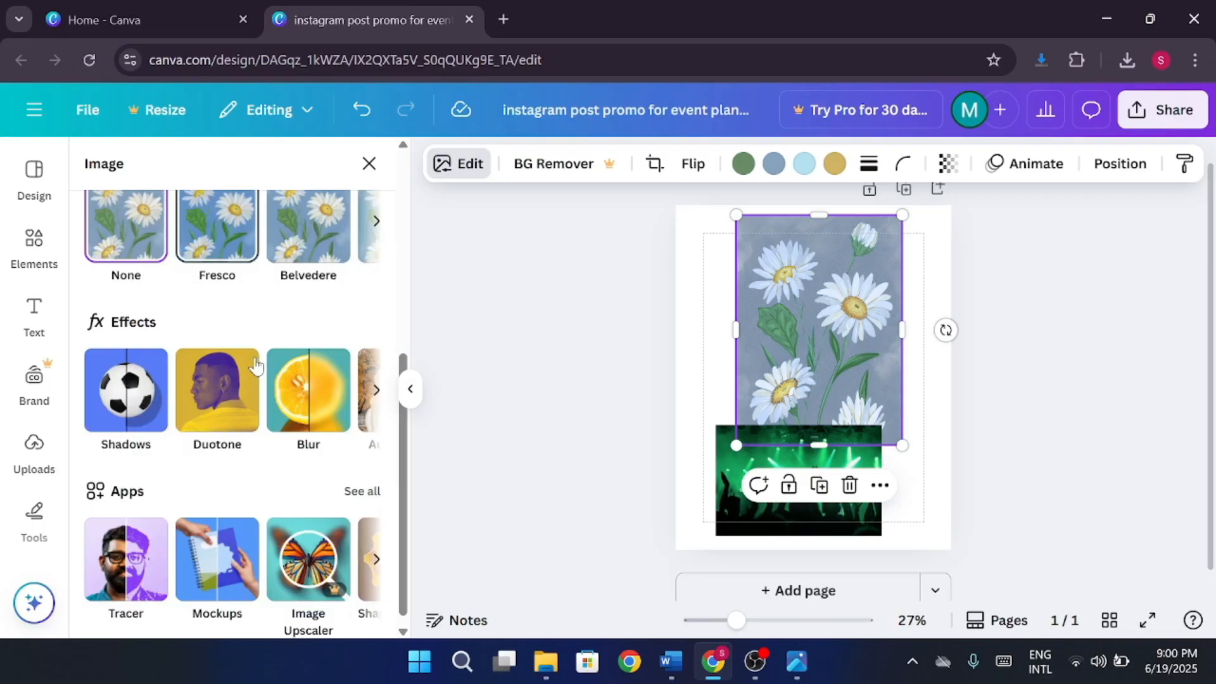
left_click(158, 403)
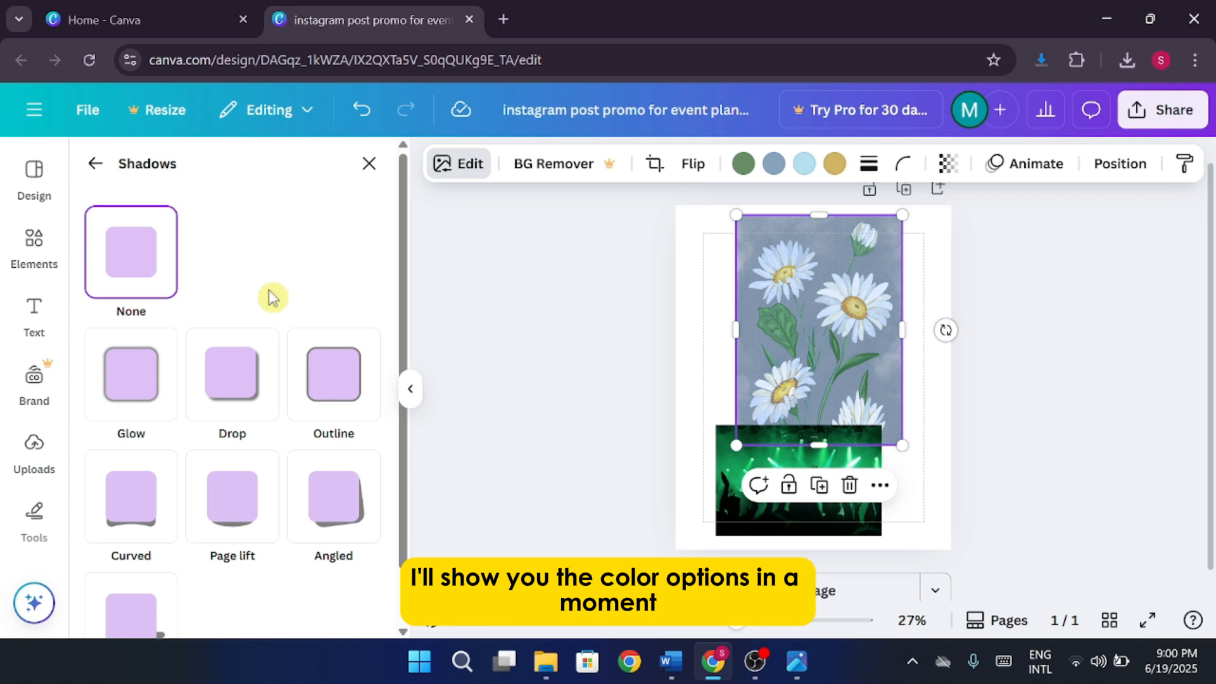
scroll(272, 298, "down", 2)
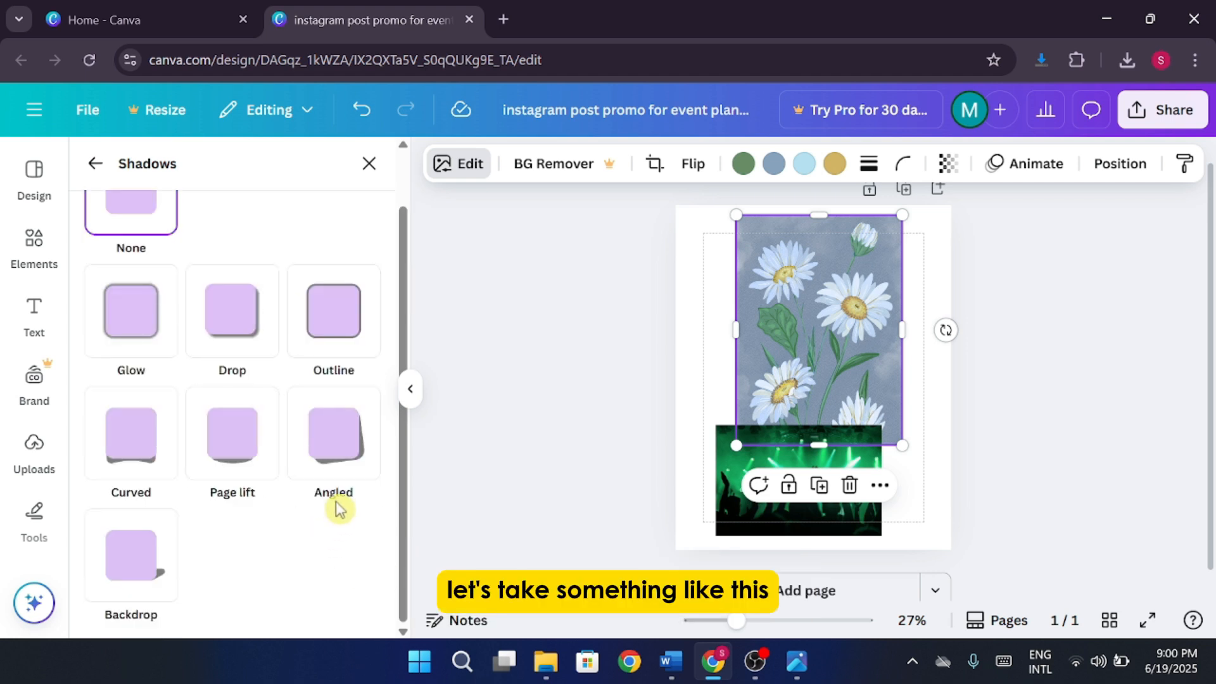
left_click(236, 434)
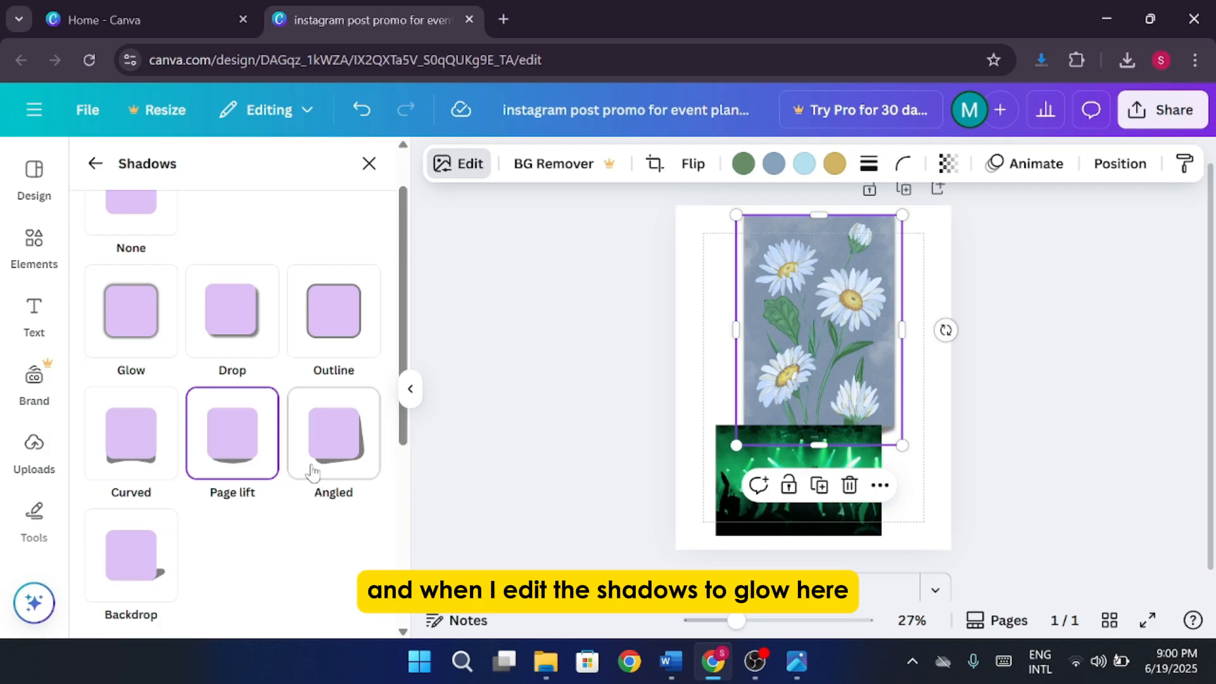
left_click(310, 345)
left_click(169, 339)
left_click(222, 320)
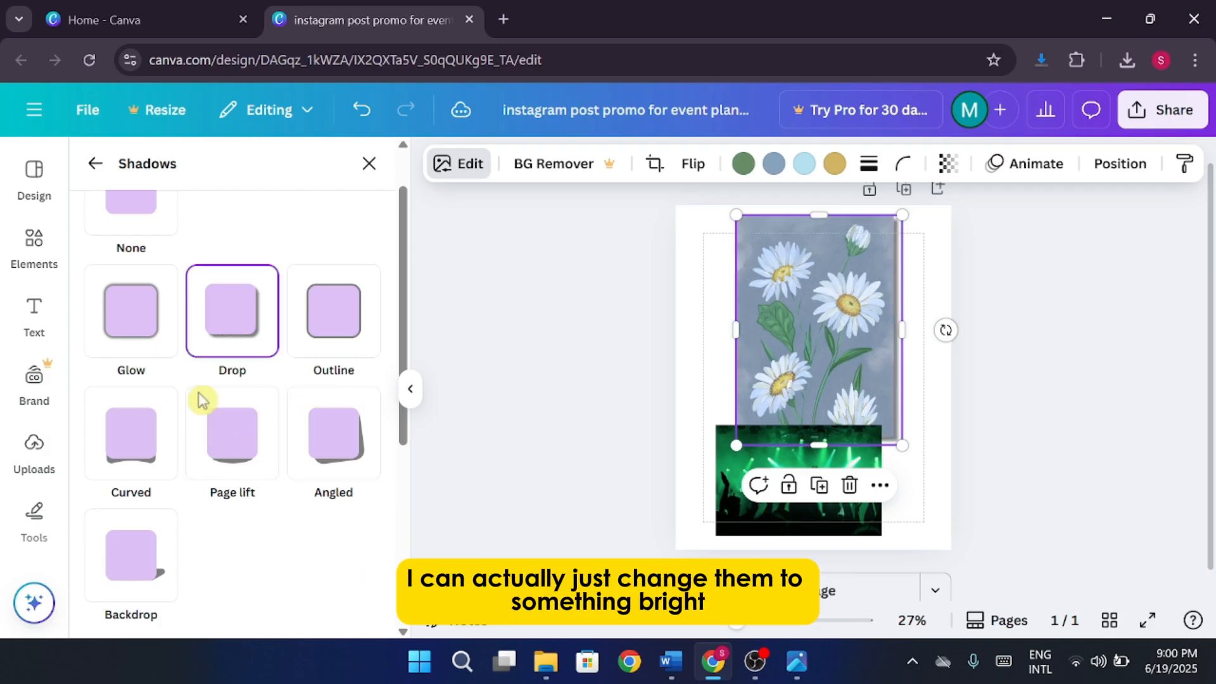
left_click(149, 455)
Try the Backdrop shadow on the daisy image with blur at 100 and 0, and reduce its intensity to 0
left_click(155, 526)
scroll(259, 494, "down", 4)
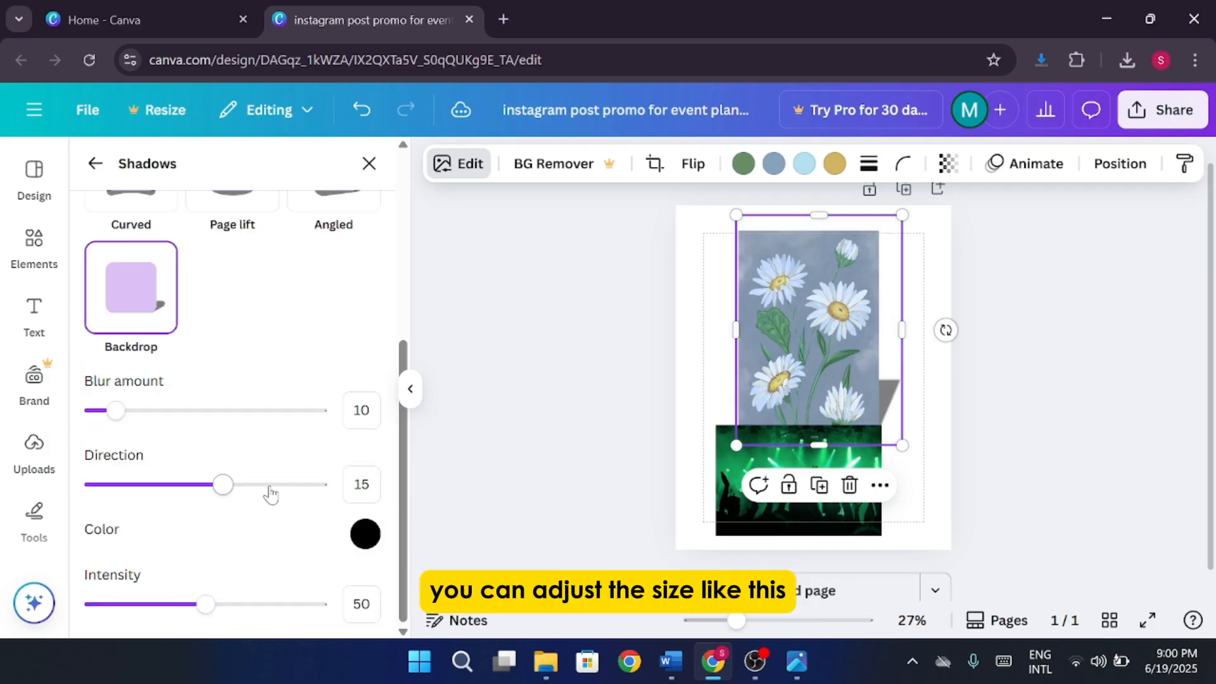
left_click_drag(117, 410, 318, 410)
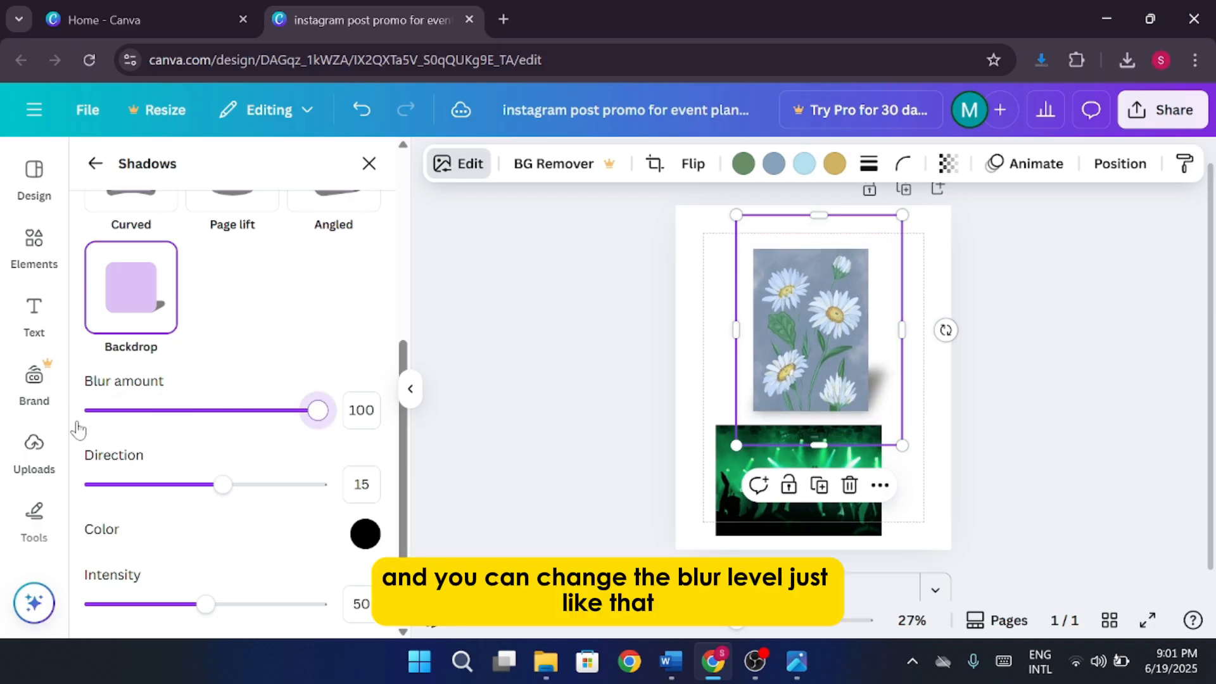
left_click(92, 418)
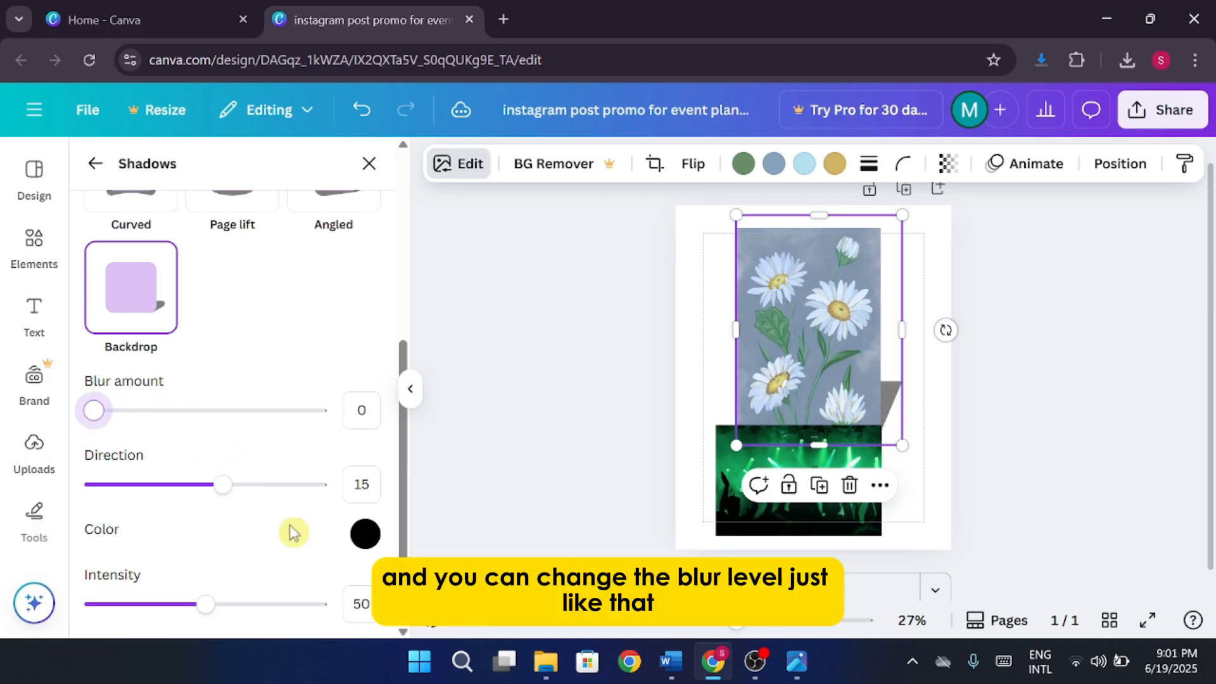
left_click_drag(205, 604, 86, 609)
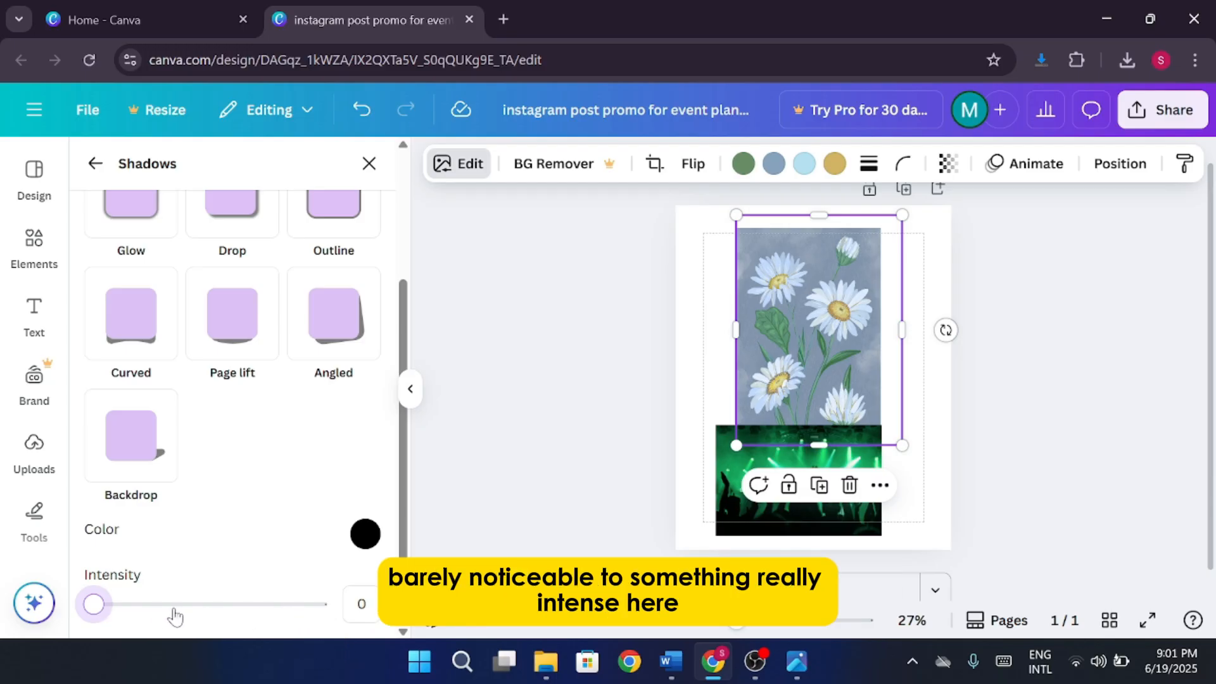
scroll(176, 608, "up", 3)
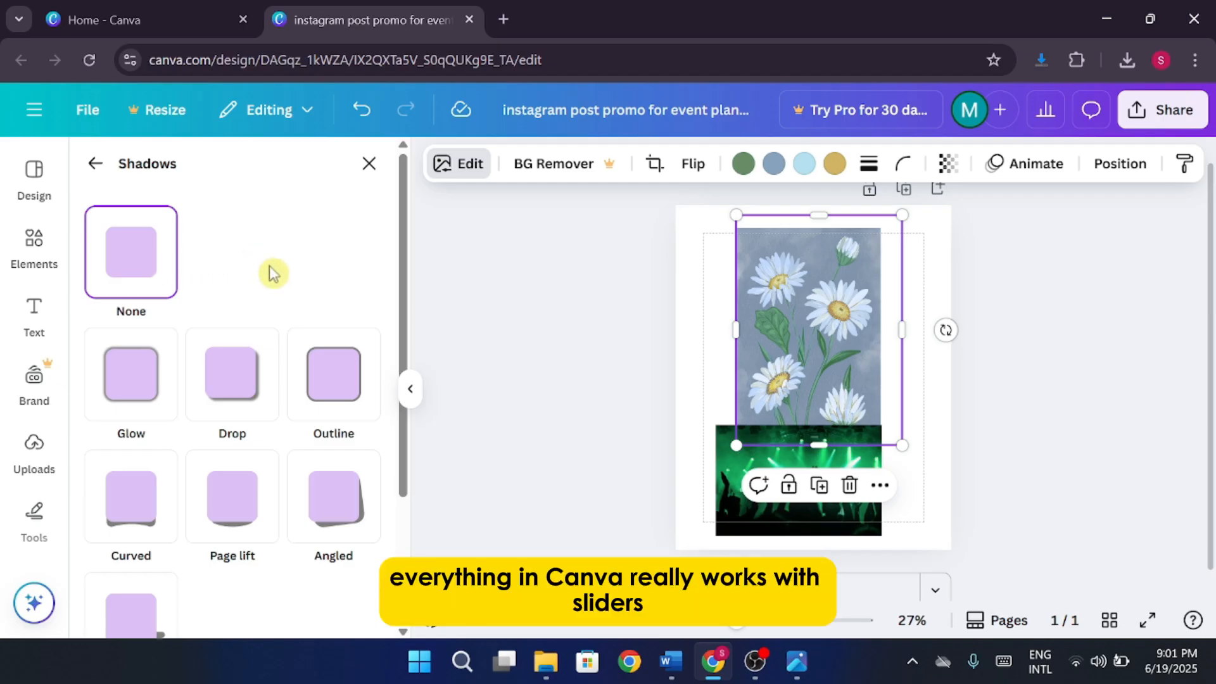
Apply the Page lift shadow to the daisy image and recolor the shadow to a muted mauve
scroll(272, 273, "down", 3)
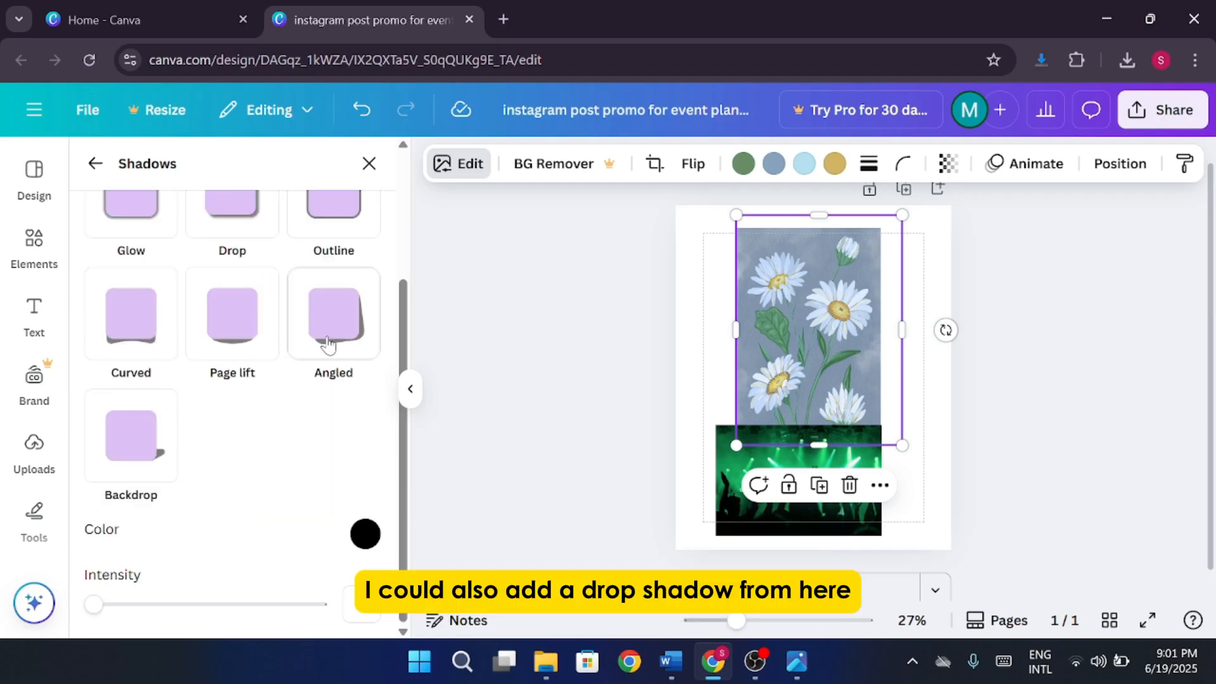
scroll(270, 370, "up", 1)
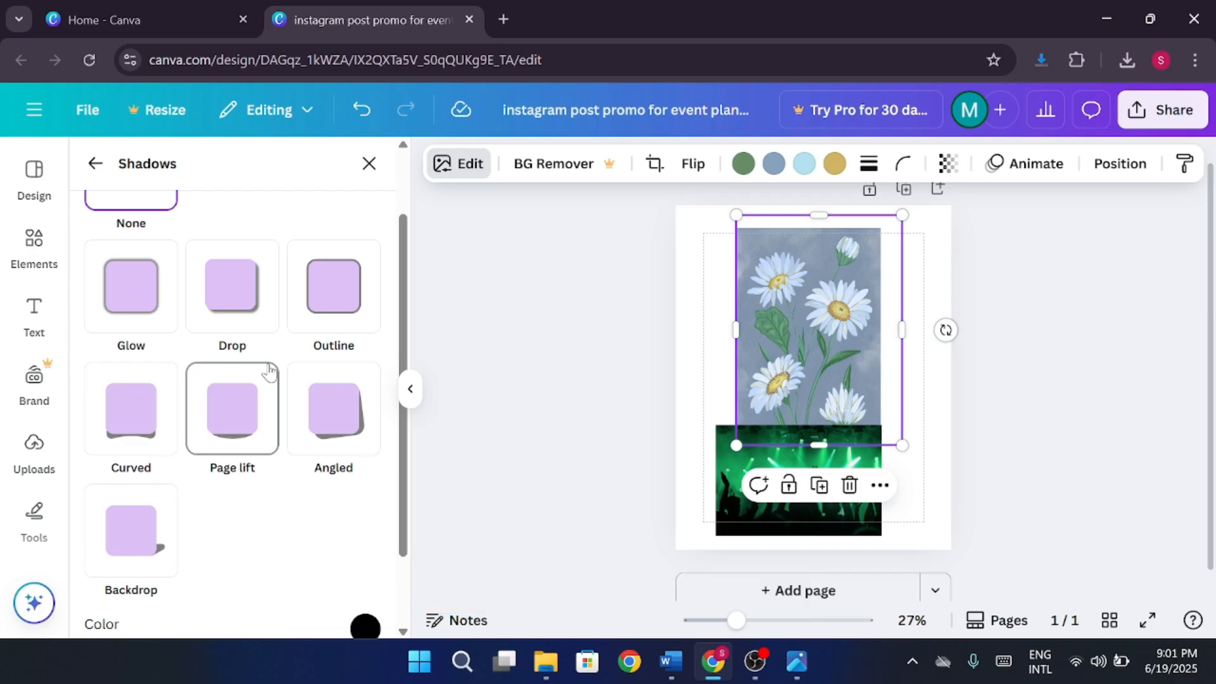
scroll(227, 437, "down", 2)
left_click(232, 354)
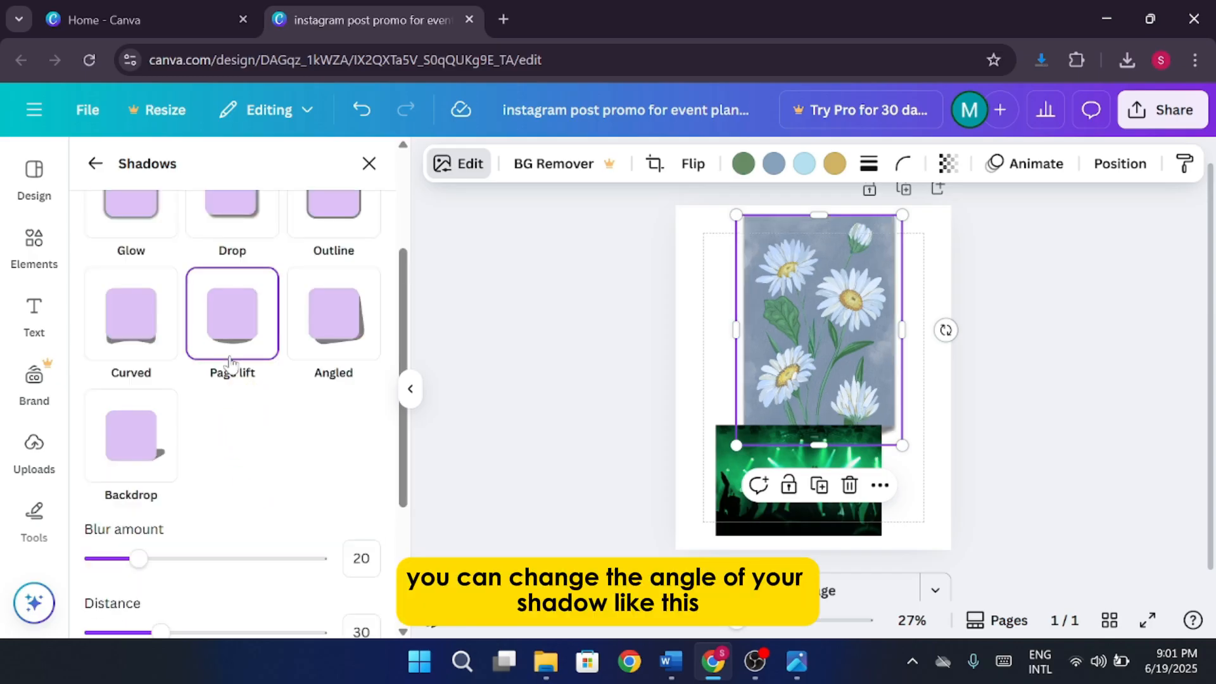
scroll(248, 397, "down", 3)
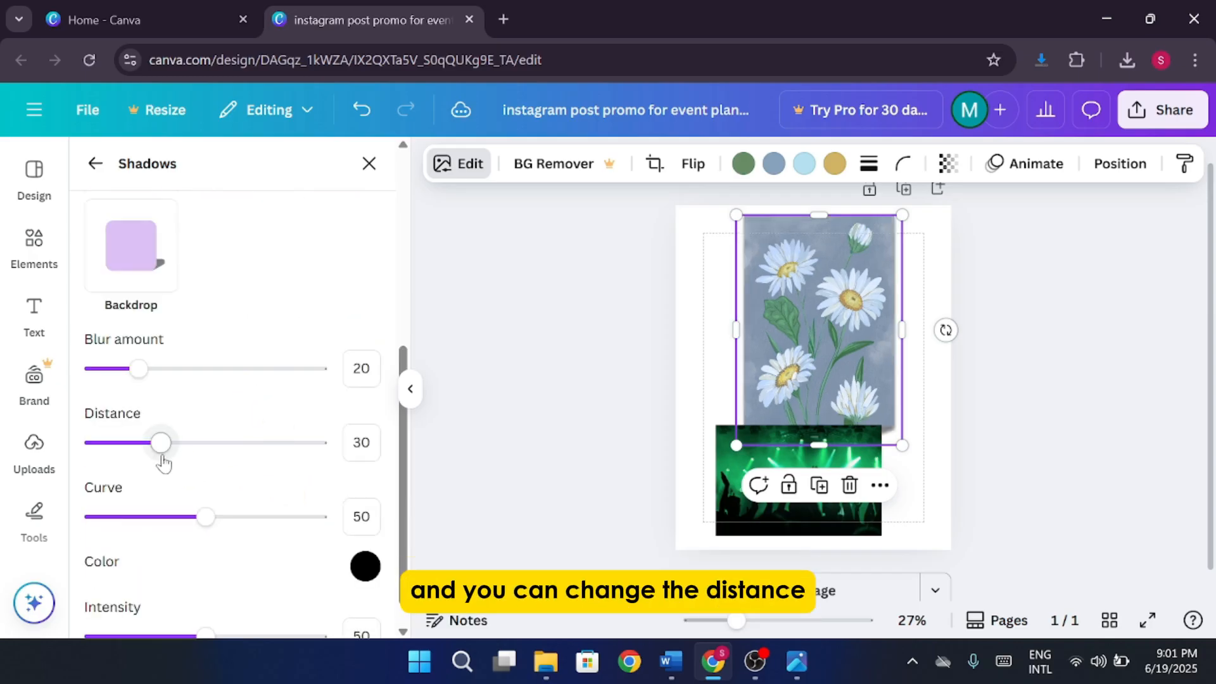
scroll(163, 463, "down", 1)
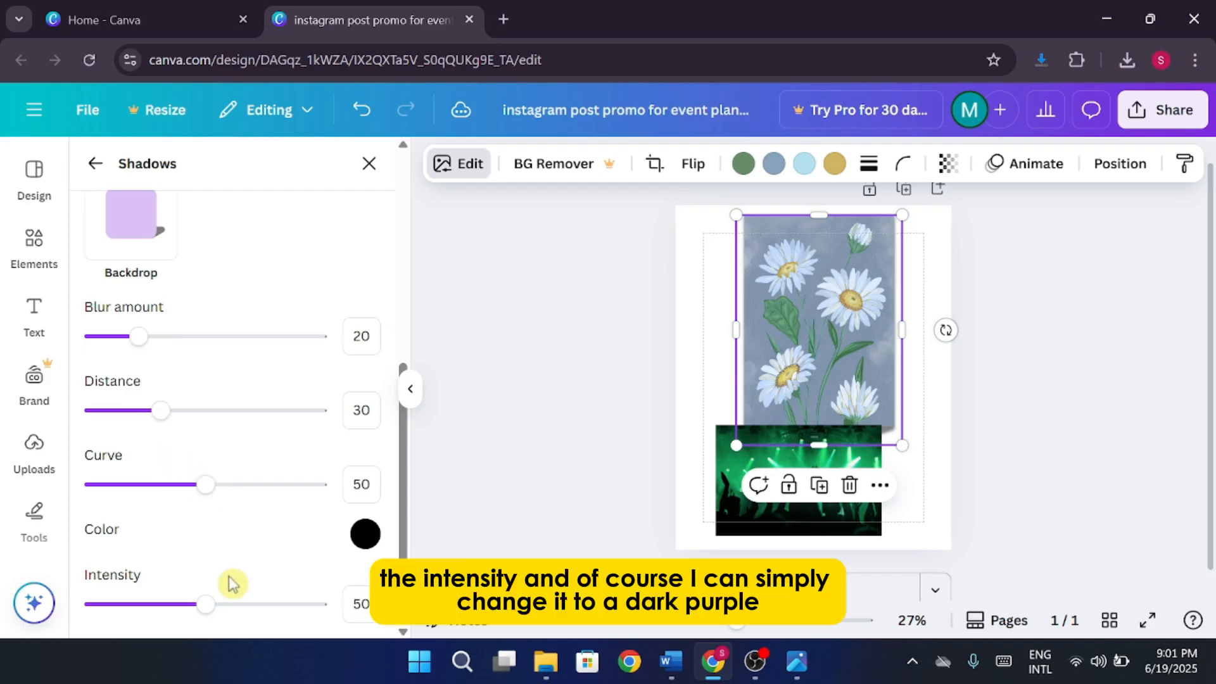
left_click(365, 534)
left_click(430, 378)
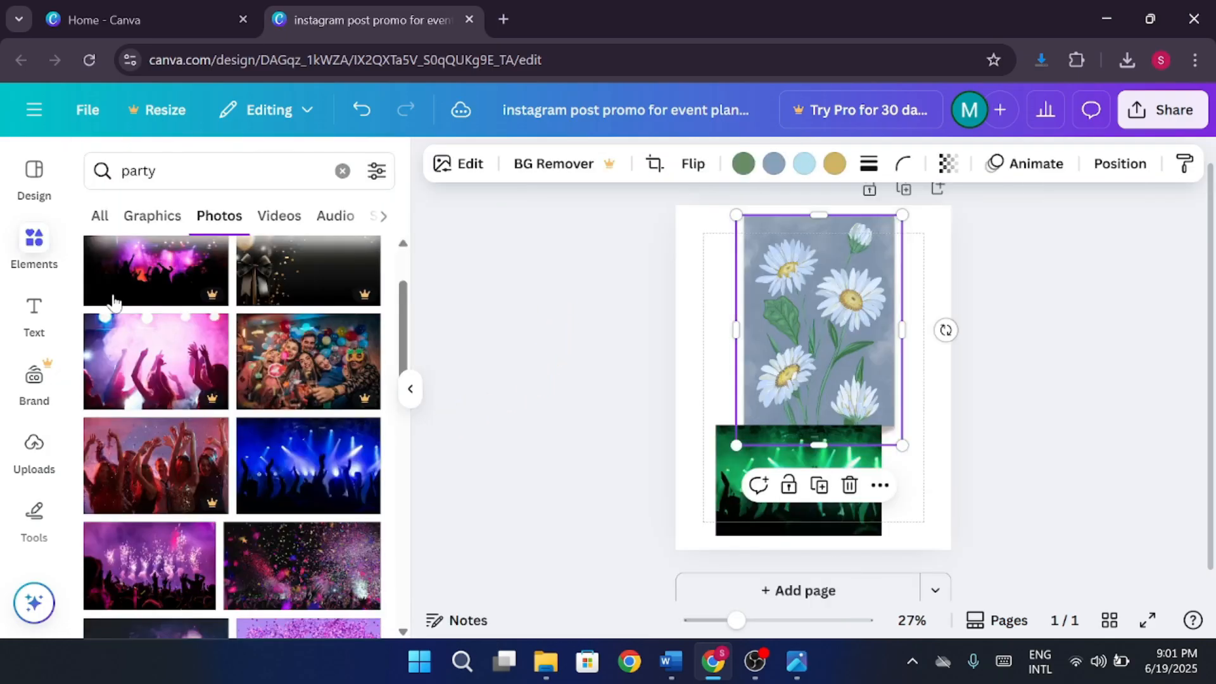
Reopen the daisy image's shadow effects, switch the style to Outline and view its size, color and intensity settings
left_click(457, 168)
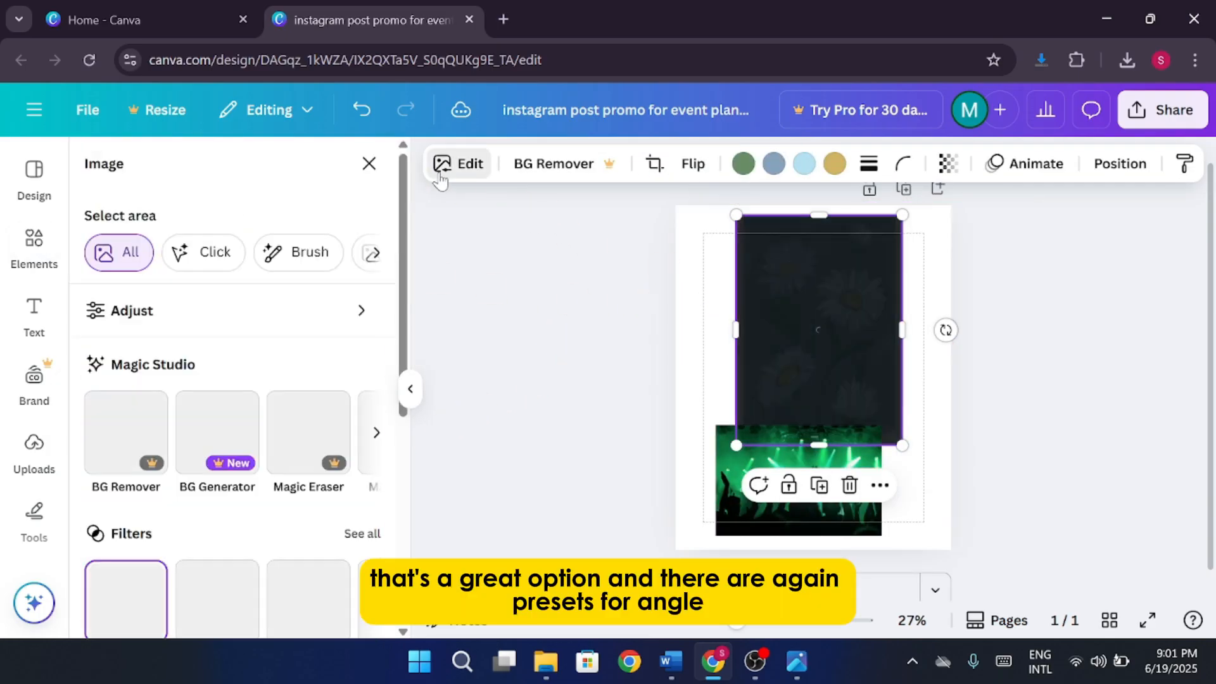
scroll(263, 405, "down", 5)
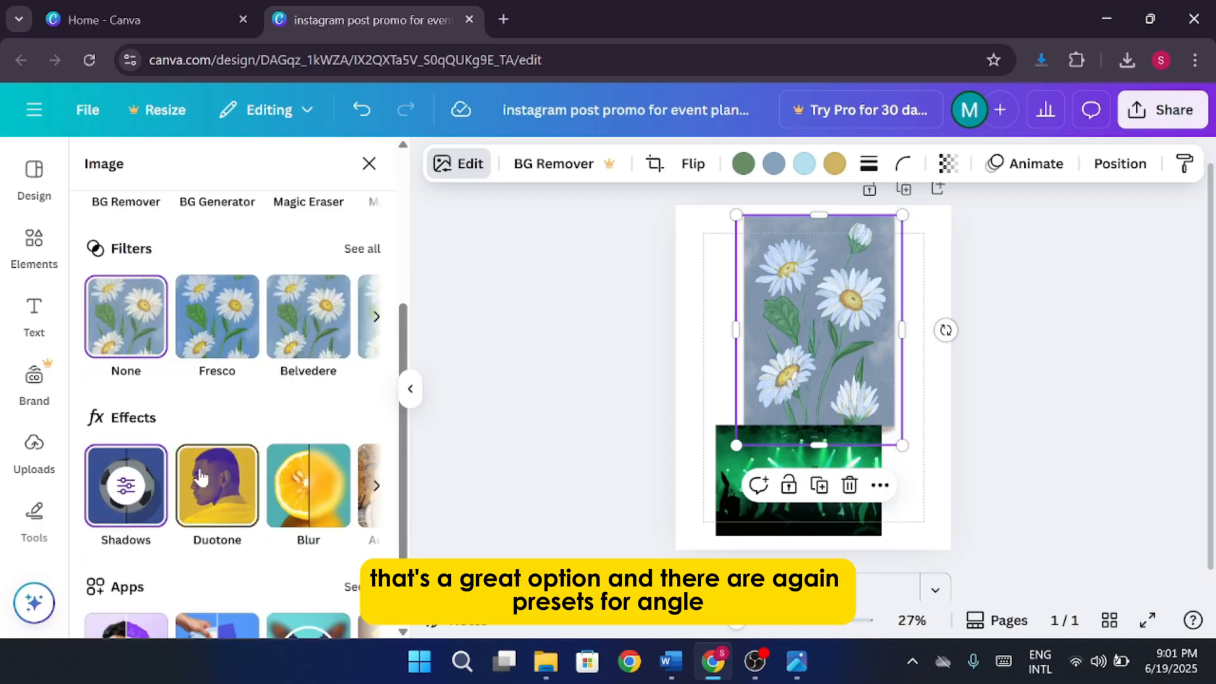
left_click(126, 484)
scroll(247, 399, "down", 2)
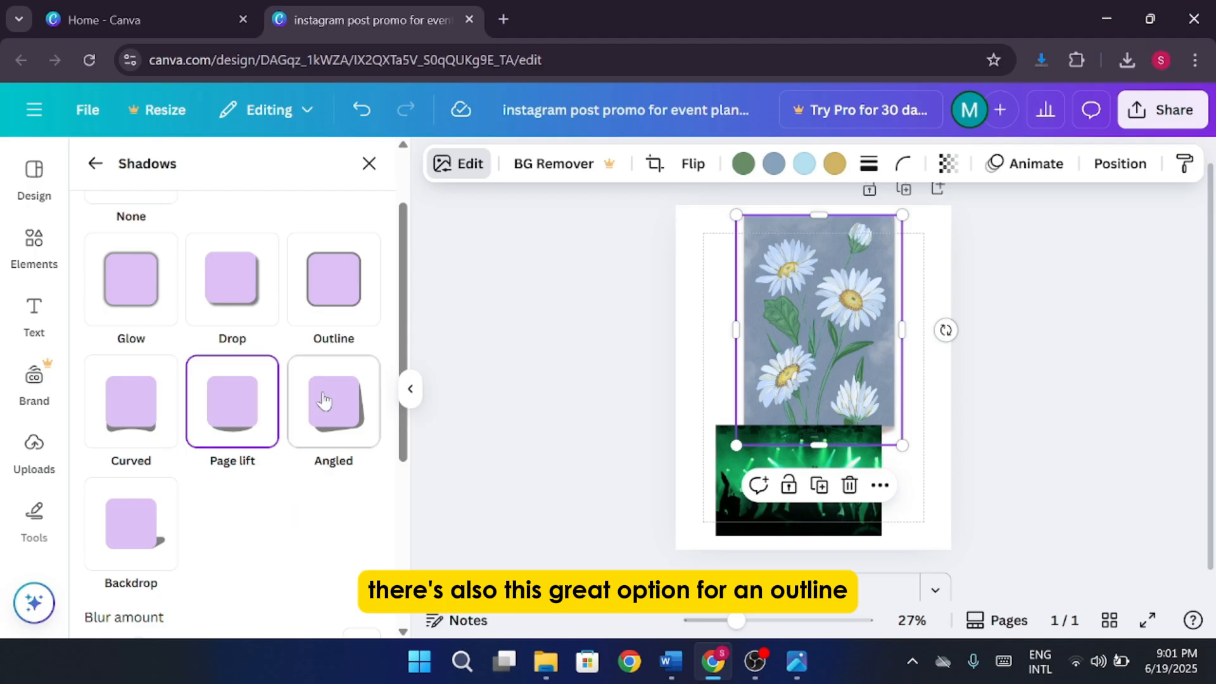
left_click(349, 328)
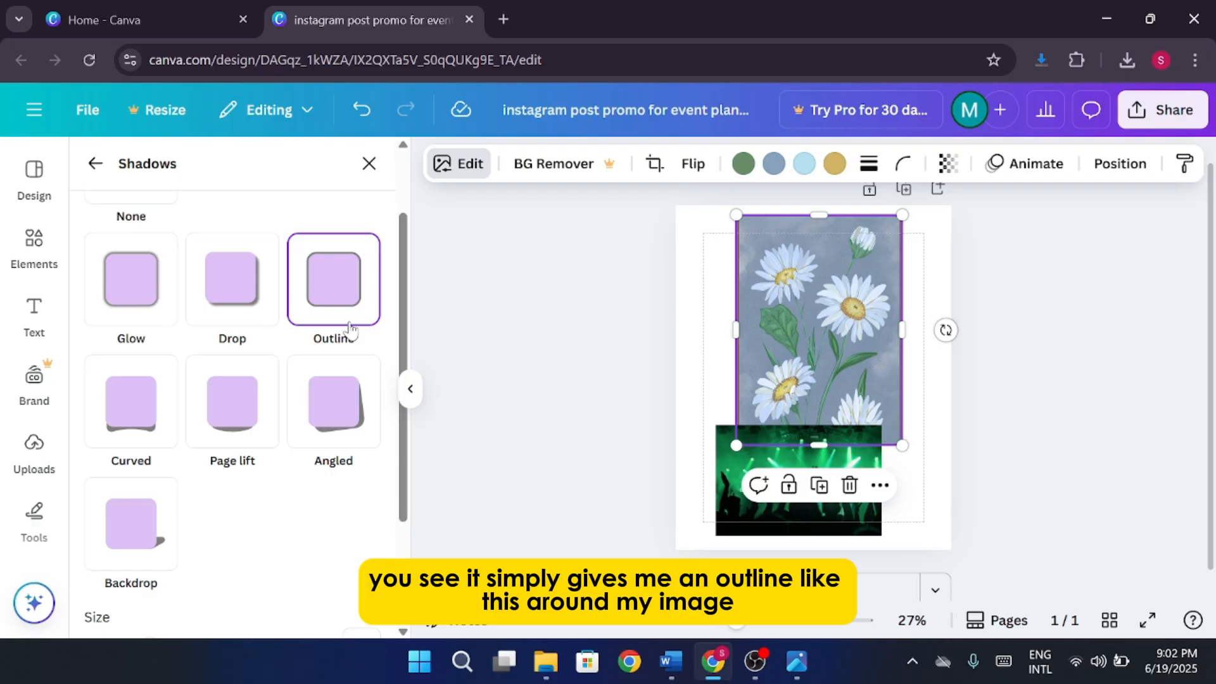
scroll(354, 380, "down", 3)
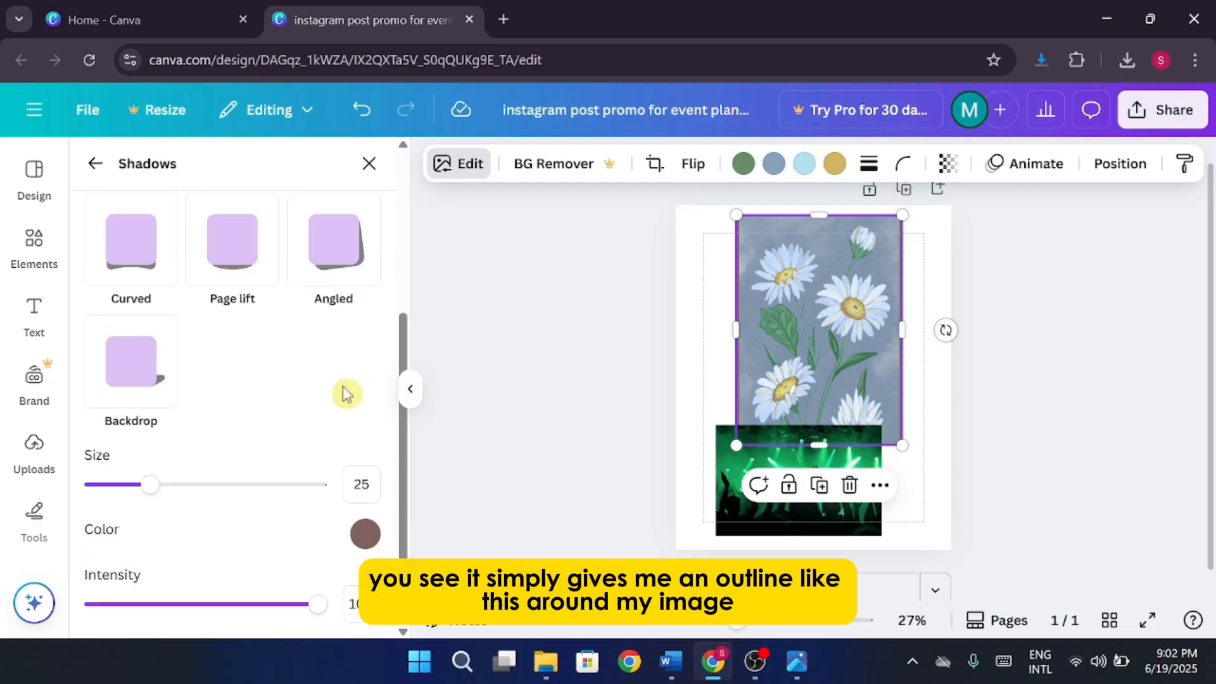
Set the daisy image's shadow back to None and return to the image editing options
scroll(335, 403, "up", 3)
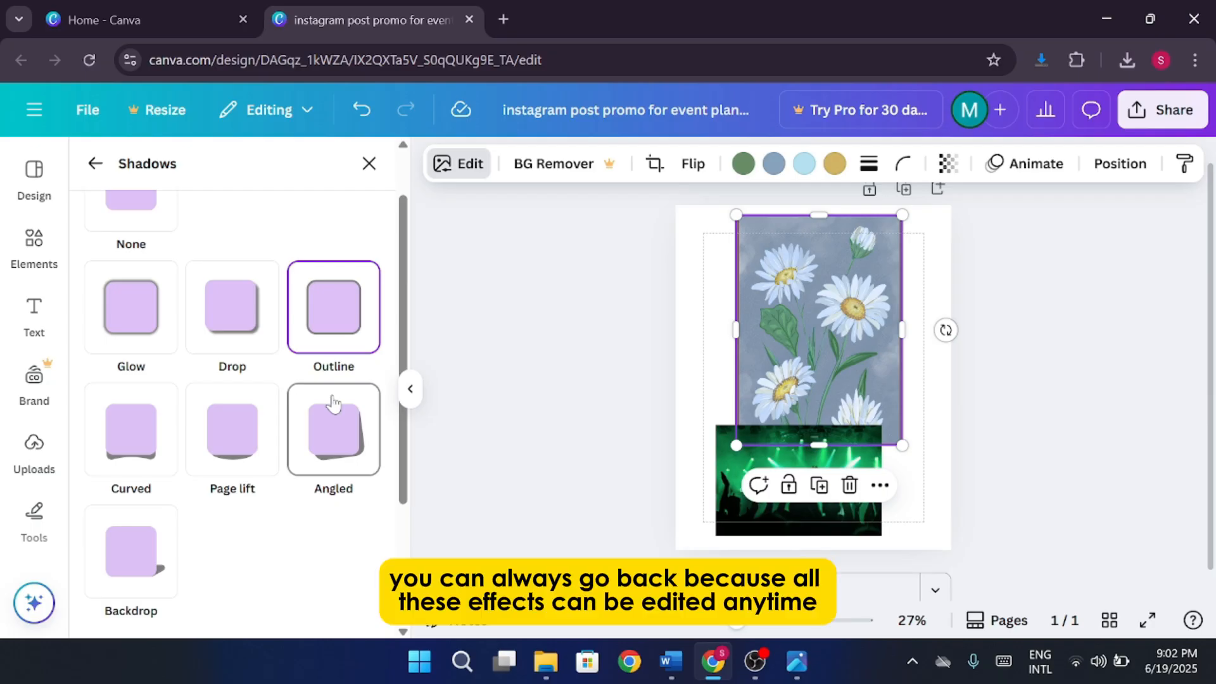
scroll(372, 393, "up", 2)
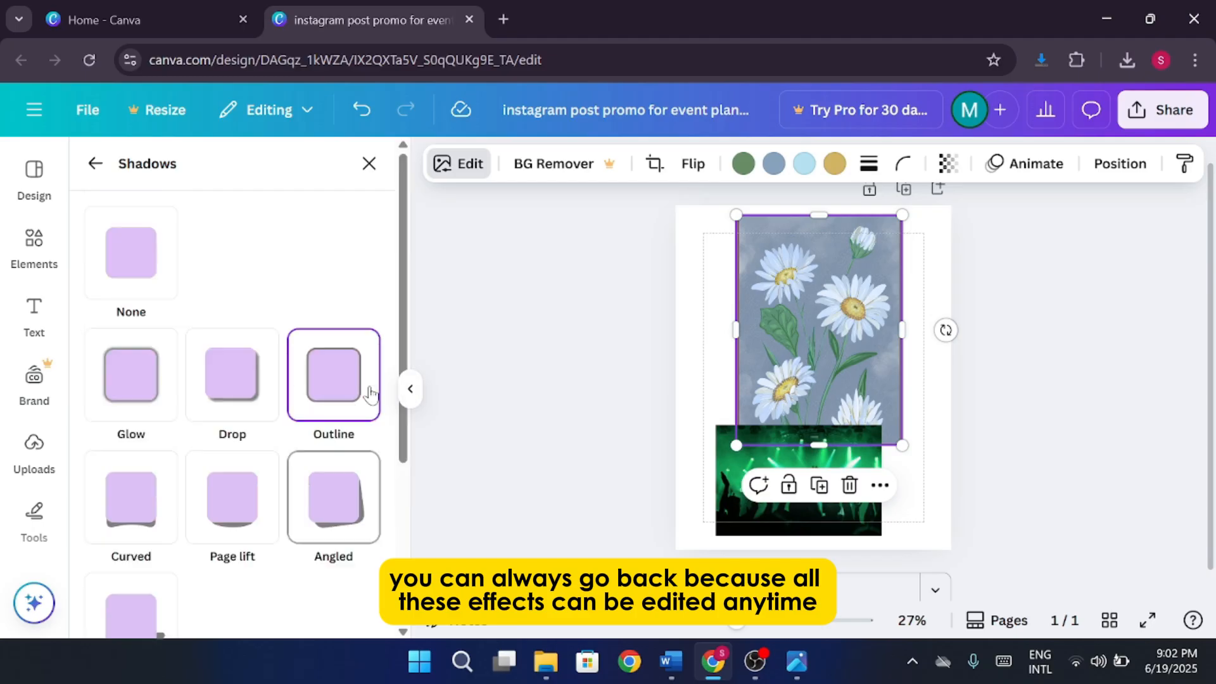
left_click(147, 264)
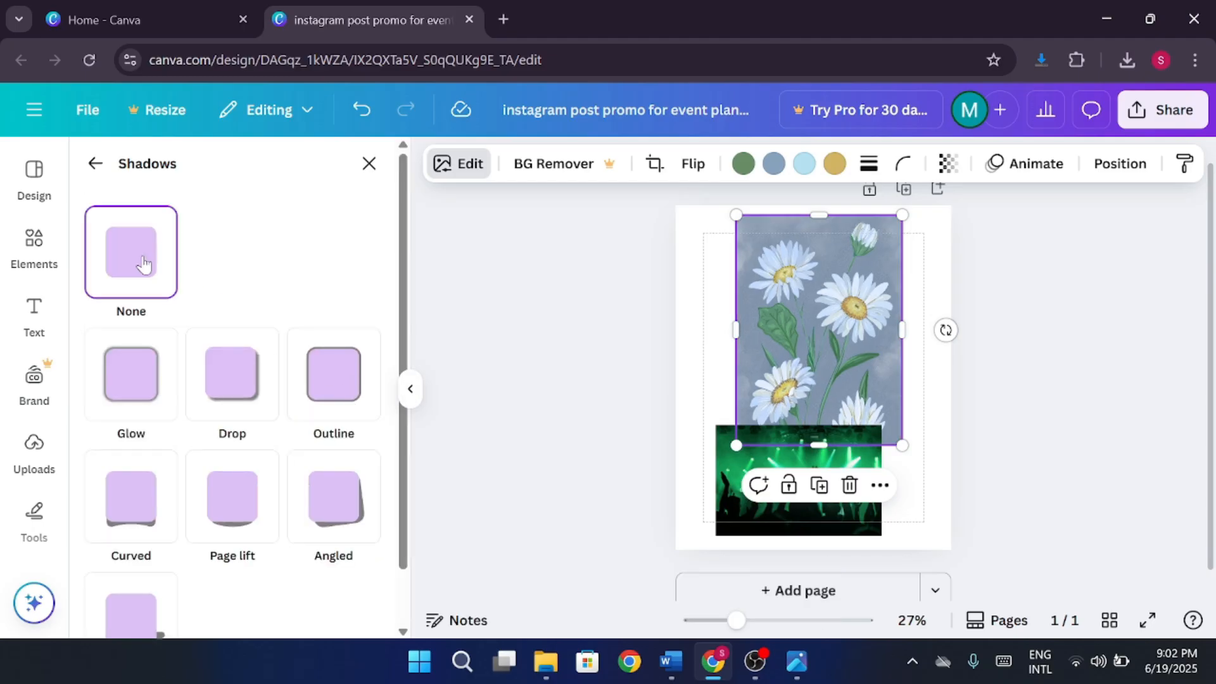
left_click(96, 164)
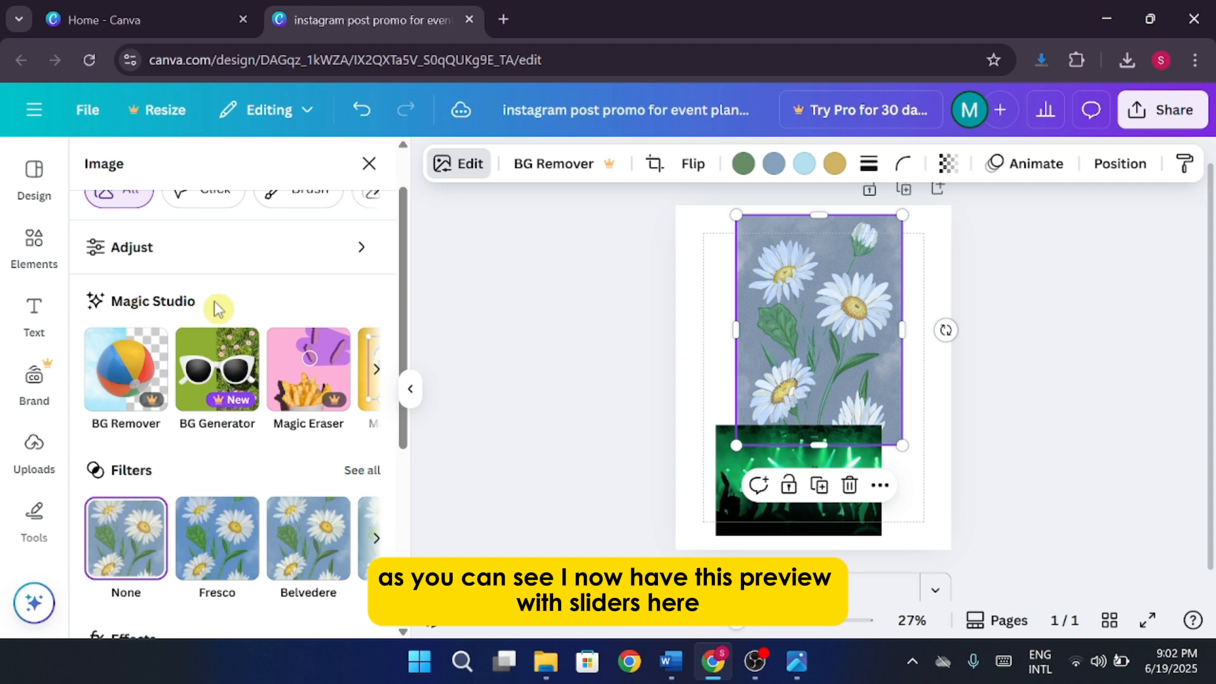
Recheck which shadow style is selected for the daisy image and return to the effects section
scroll(203, 448, "down", 3)
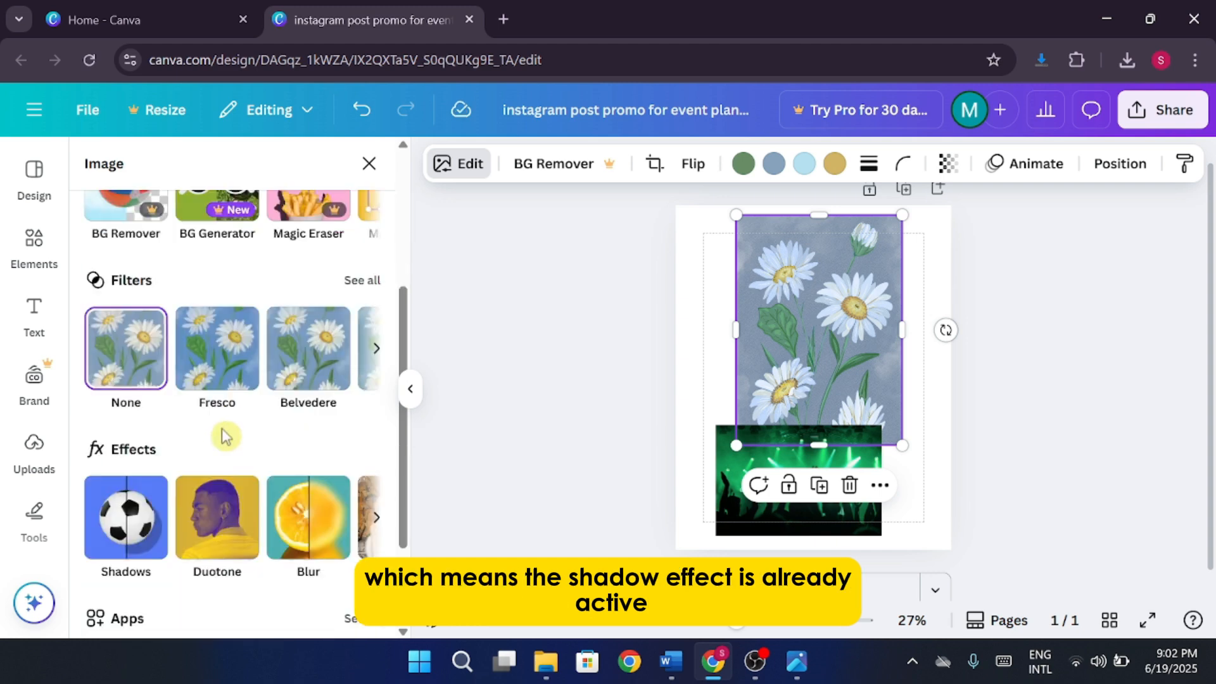
scroll(226, 436, "down", 2)
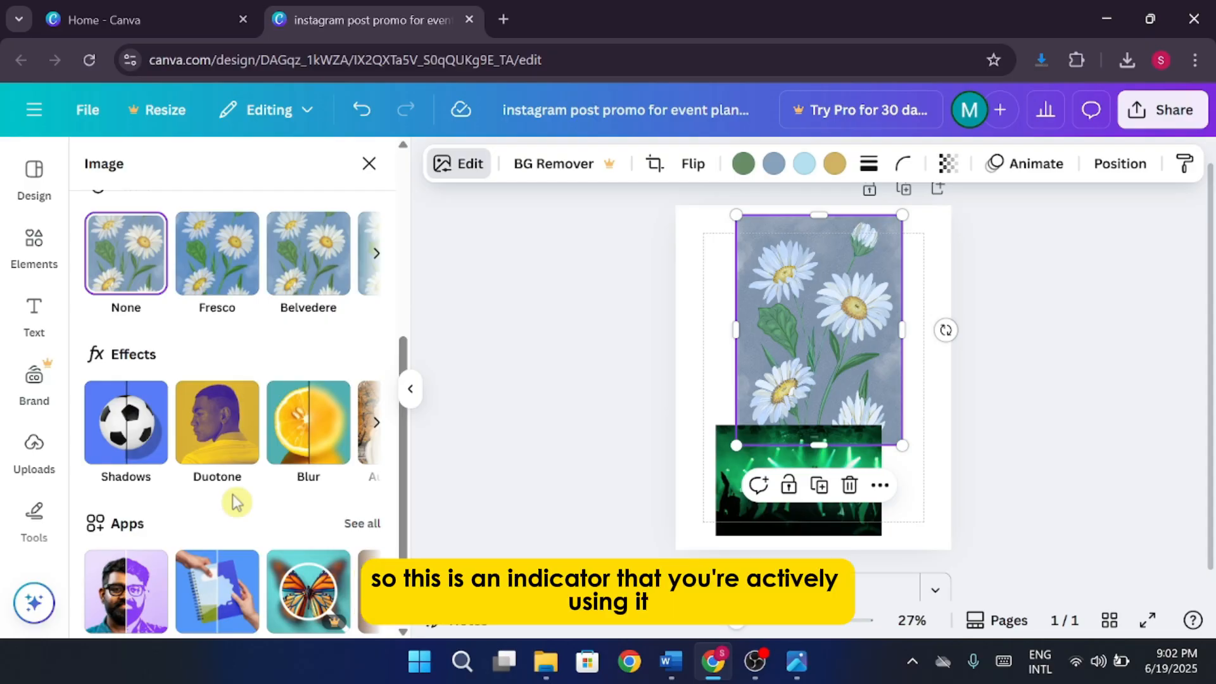
left_click(121, 437)
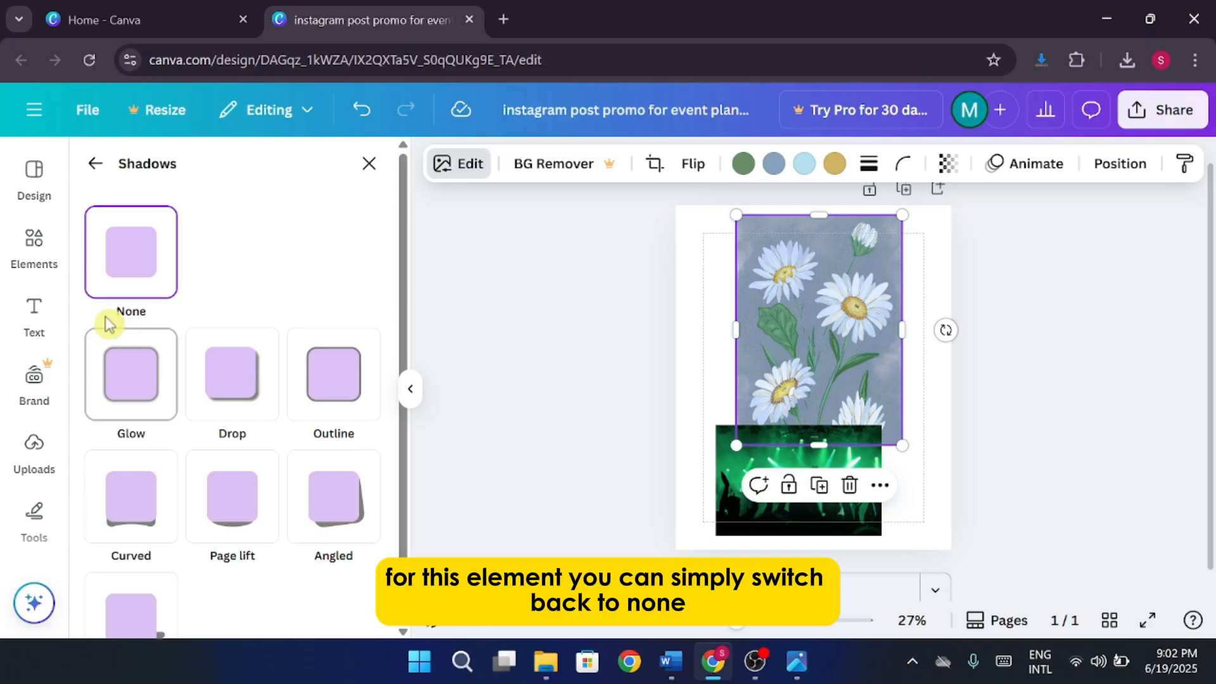
left_click(97, 164)
scroll(218, 448, "down", 4)
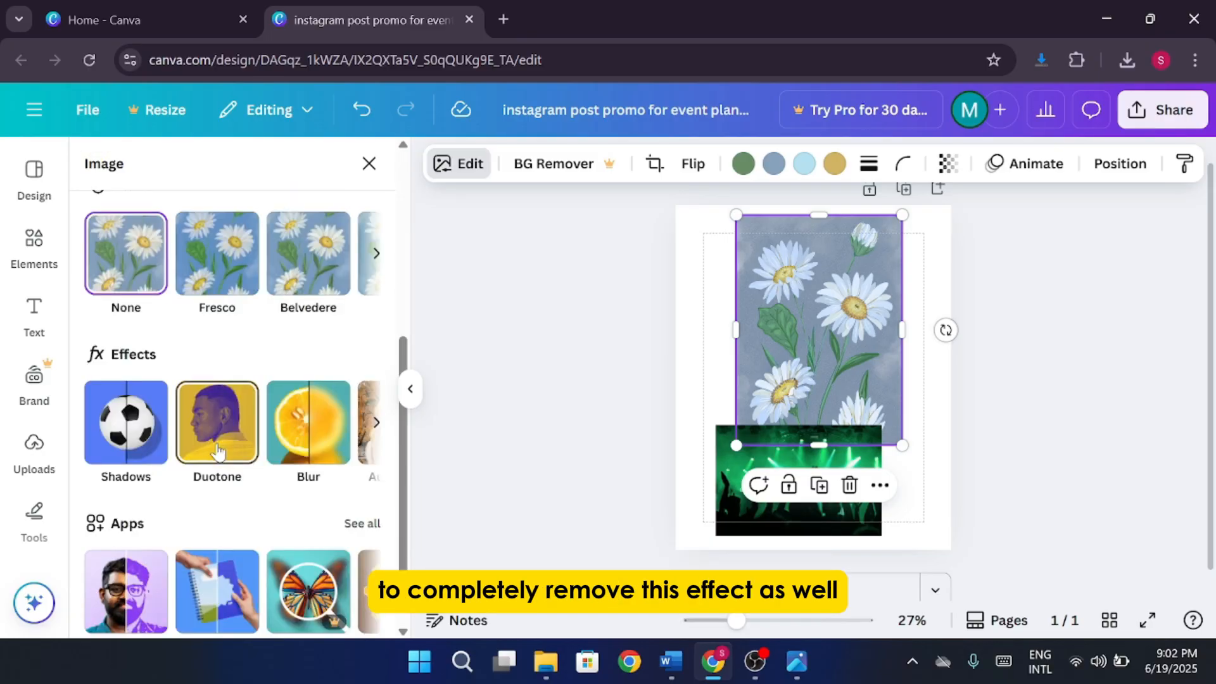
Look through the Duotone color presets for the daisy image and leave them without applying one
left_click(230, 435)
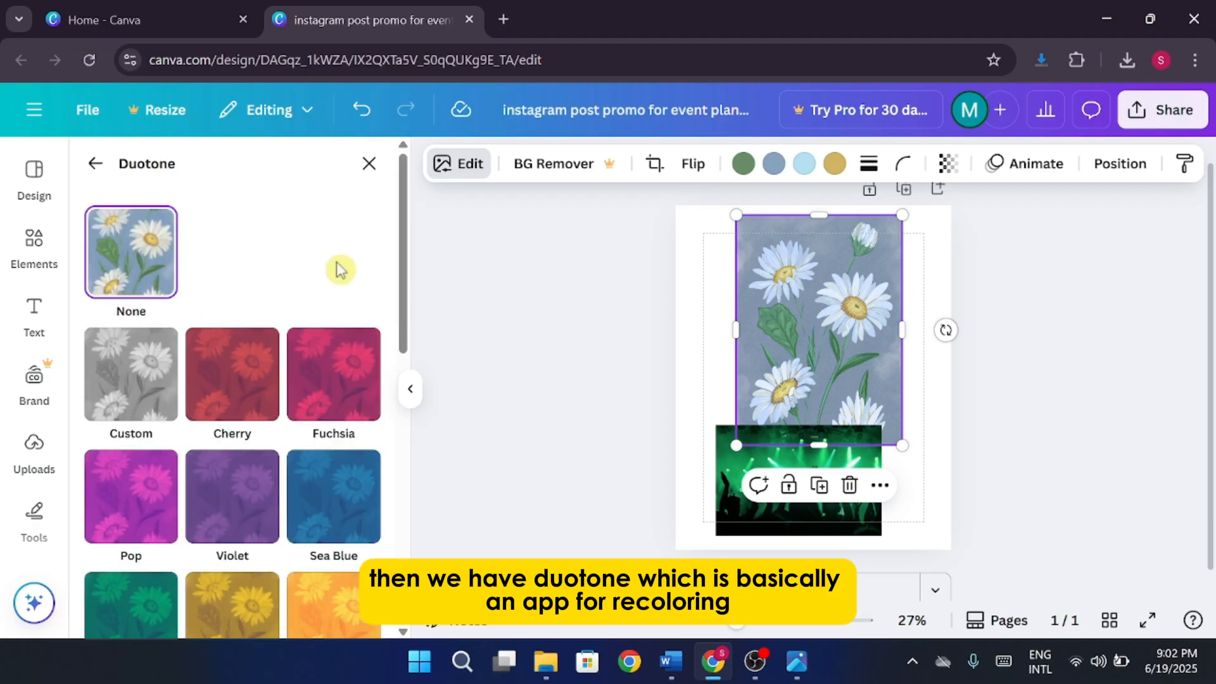
scroll(340, 270, "down", 3)
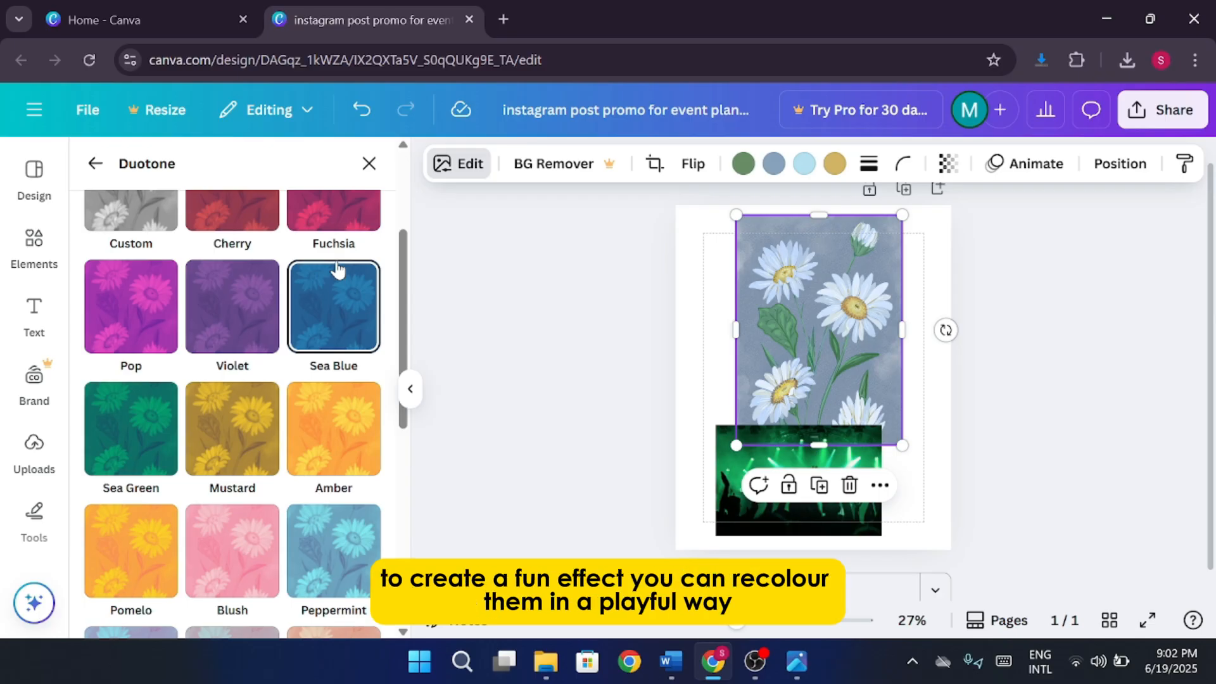
scroll(337, 270, "up", 5)
left_click(95, 165)
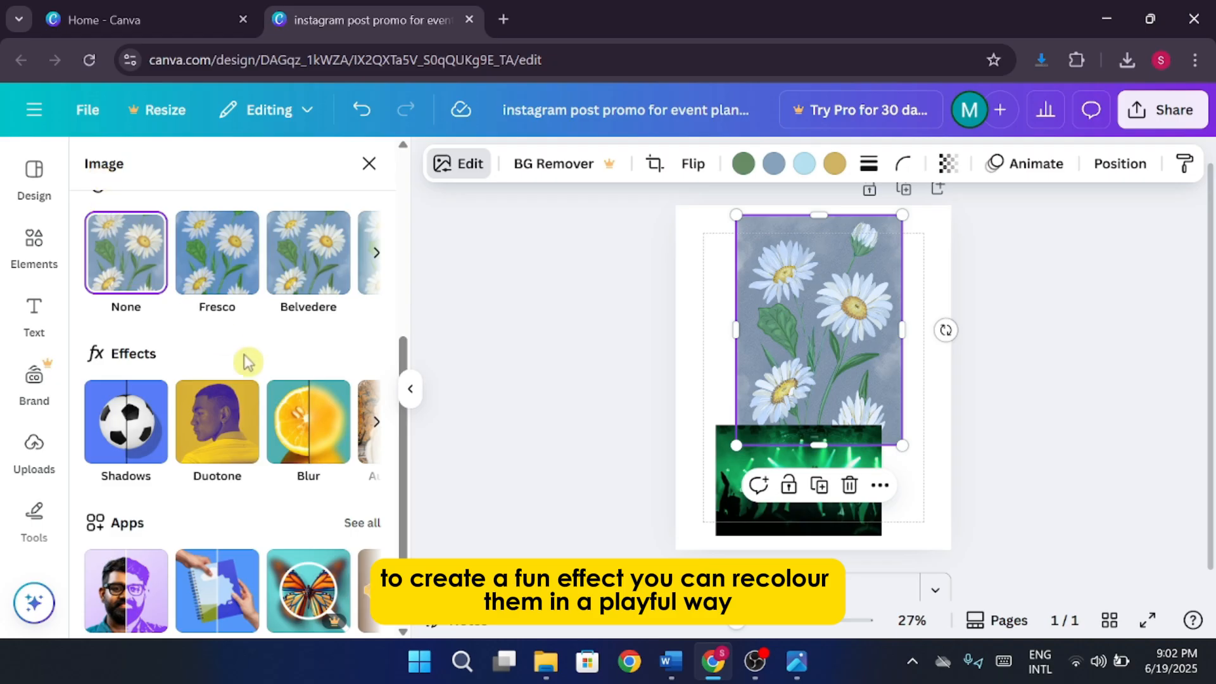
Brush blur over the daisy image's upper bud, set the brush size to 55 and blur the lower-right flower
left_click(308, 423)
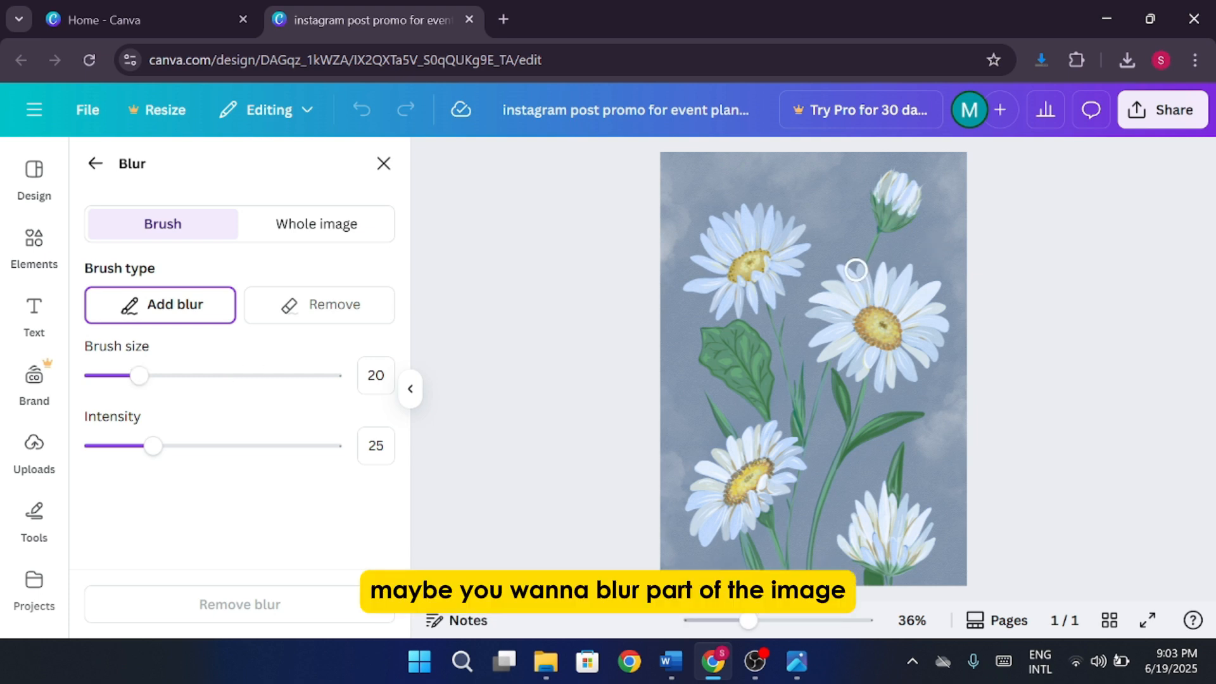
mouse_move(863, 206)
left_mouse_down()
mouse_move(897, 179)
mouse_move(909, 201)
mouse_move(886, 219)
mouse_move(880, 202)
mouse_move(905, 196)
mouse_move(906, 247)
mouse_move(894, 220)
mouse_move(906, 230)
mouse_move(916, 212)
mouse_move(912, 237)
mouse_move(887, 233)
mouse_move(872, 260)
mouse_move(897, 194)
mouse_move(933, 201)
mouse_move(872, 182)
mouse_move(880, 228)
left_mouse_up()
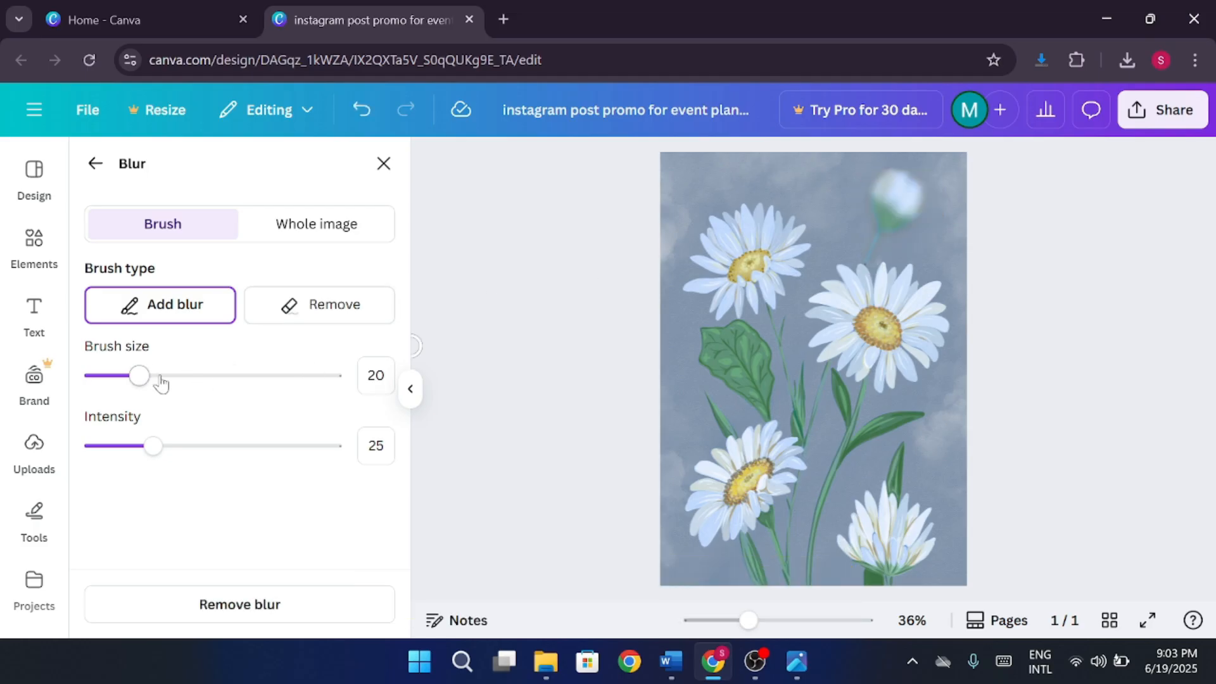
left_click_drag(140, 375, 223, 376)
mouse_move(880, 526)
left_mouse_down()
mouse_move(896, 511)
mouse_move(864, 565)
mouse_move(887, 505)
mouse_move(863, 551)
mouse_move(906, 570)
left_mouse_up()
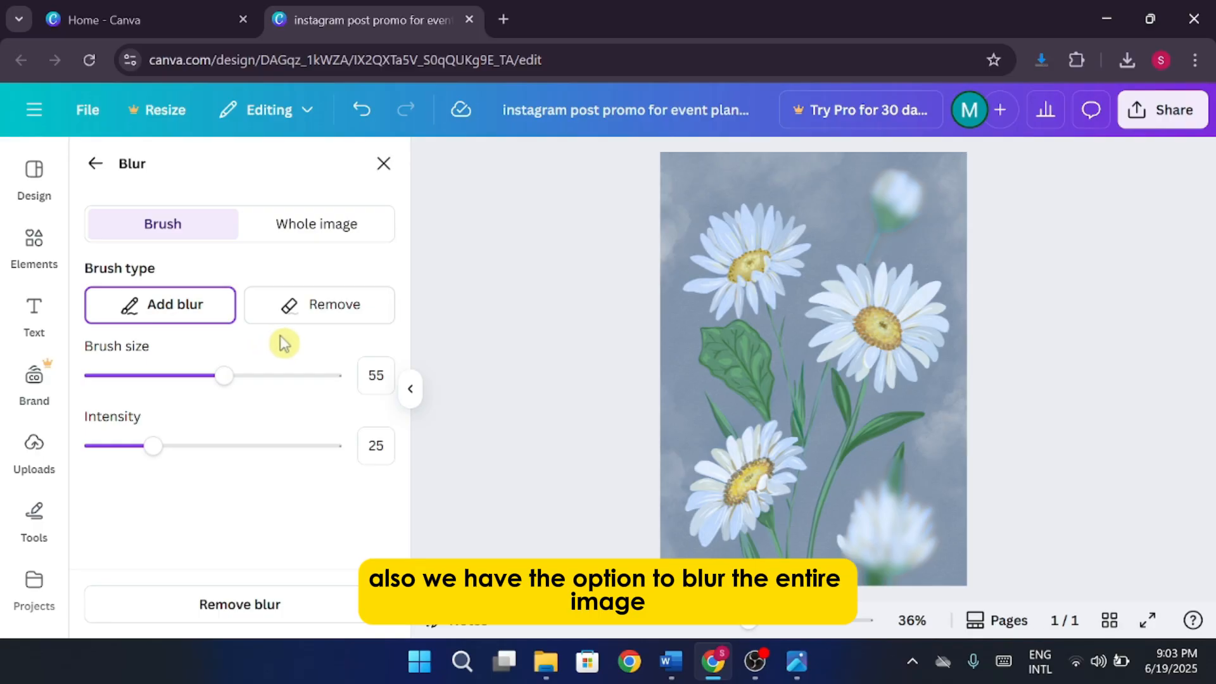
Blur the whole daisy image at intensity 100 and remove all blur from it
left_click(321, 235)
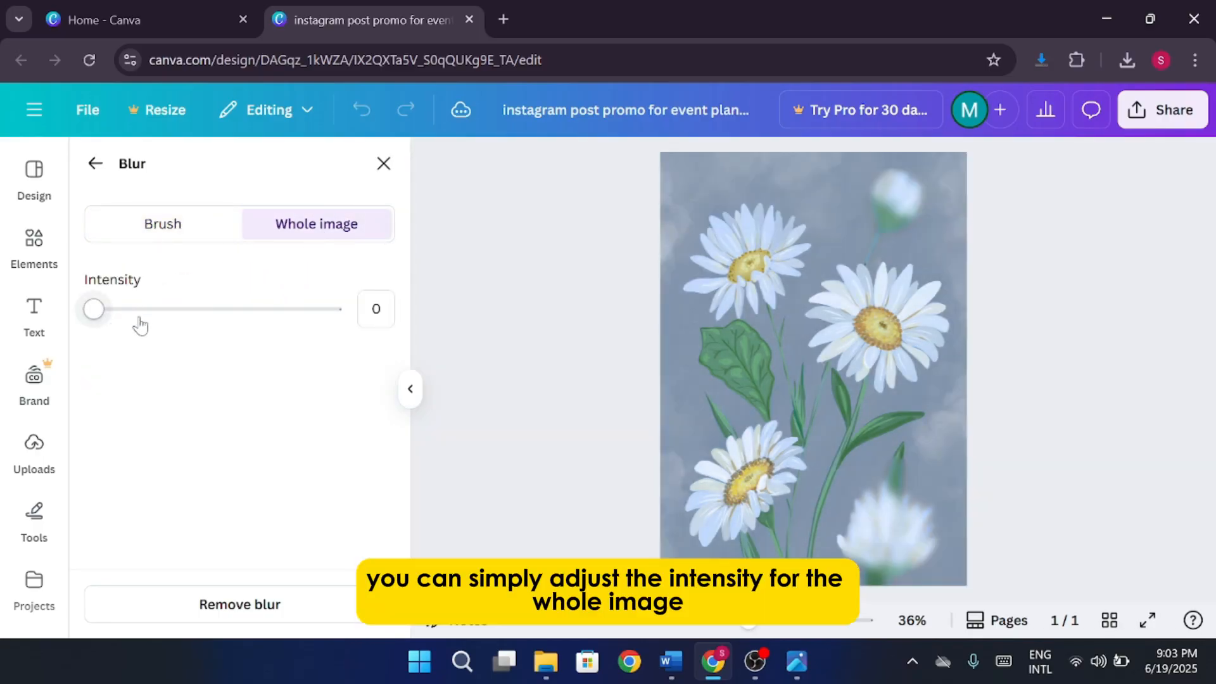
left_click_drag(272, 320, 326, 312)
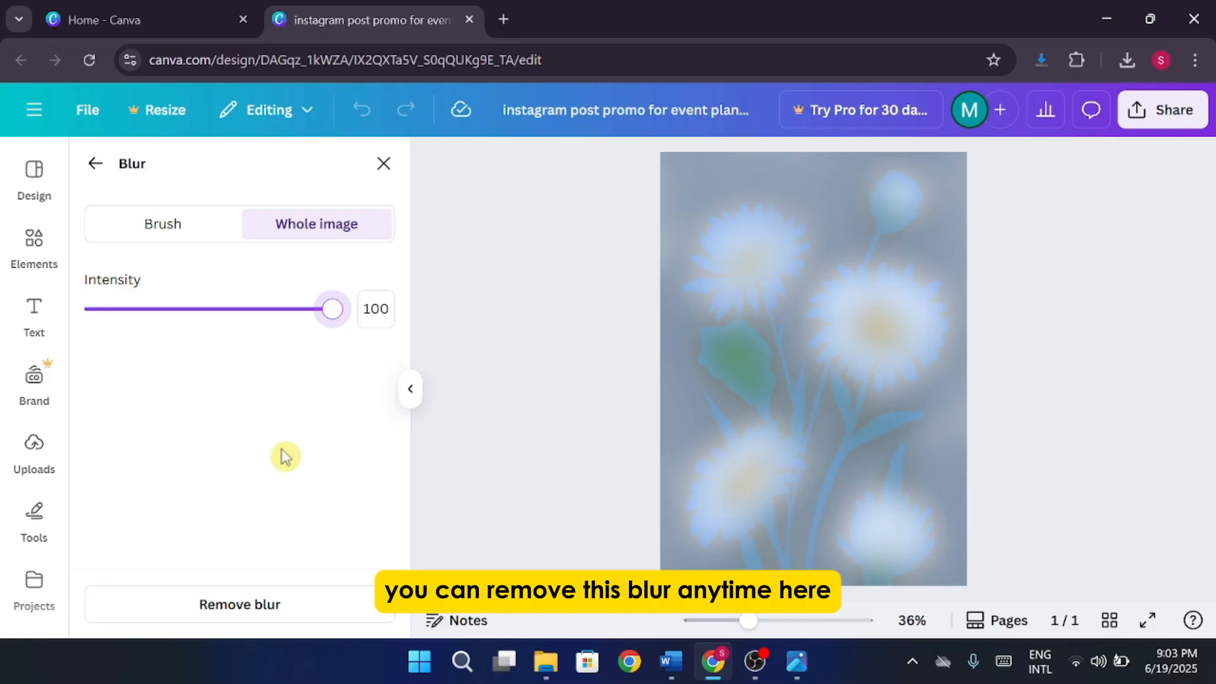
left_click(307, 604)
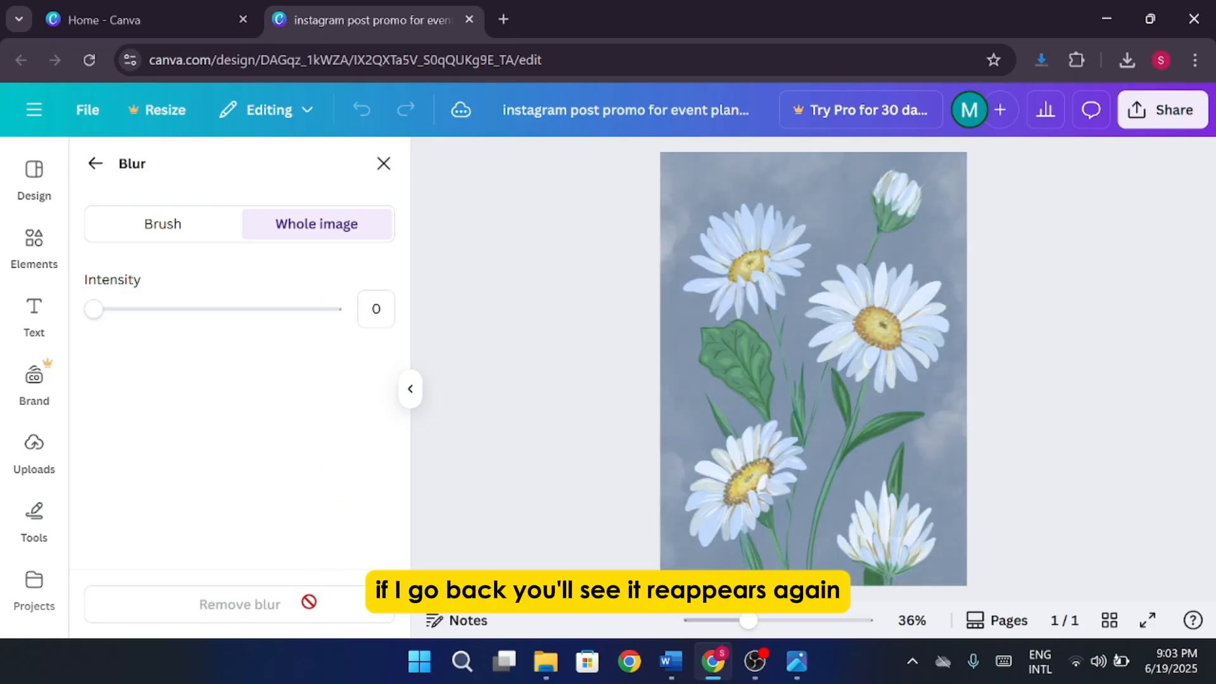
left_click(95, 163)
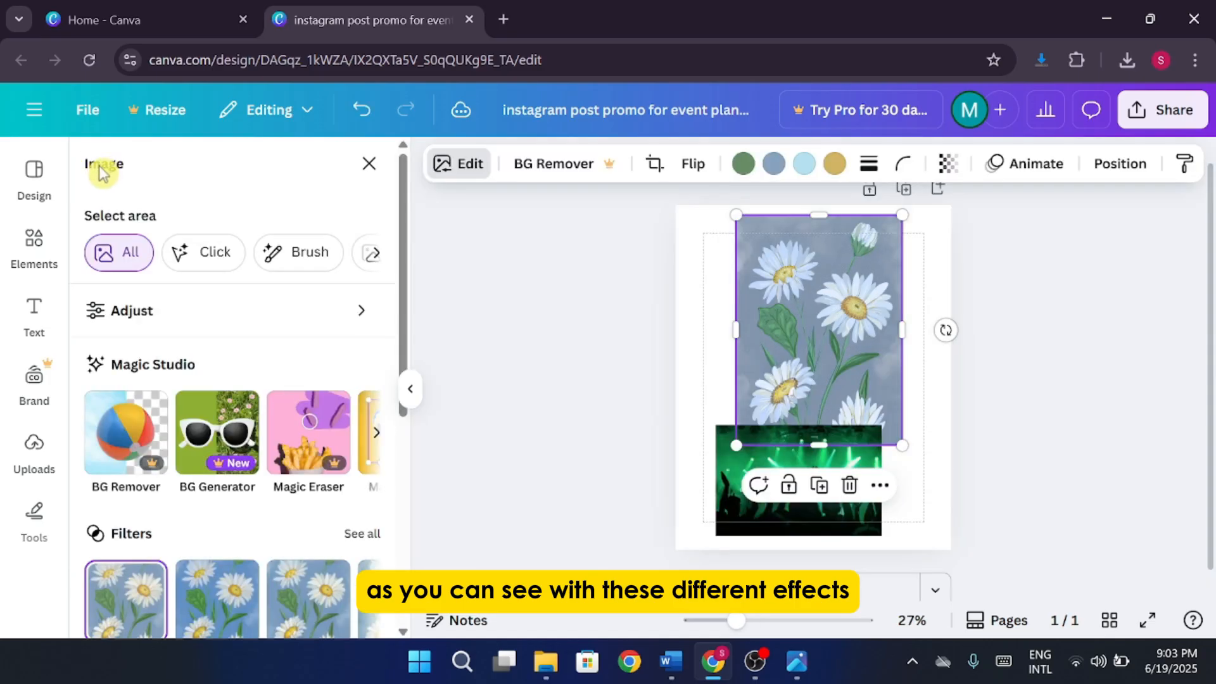
scroll(216, 354, "down", 5)
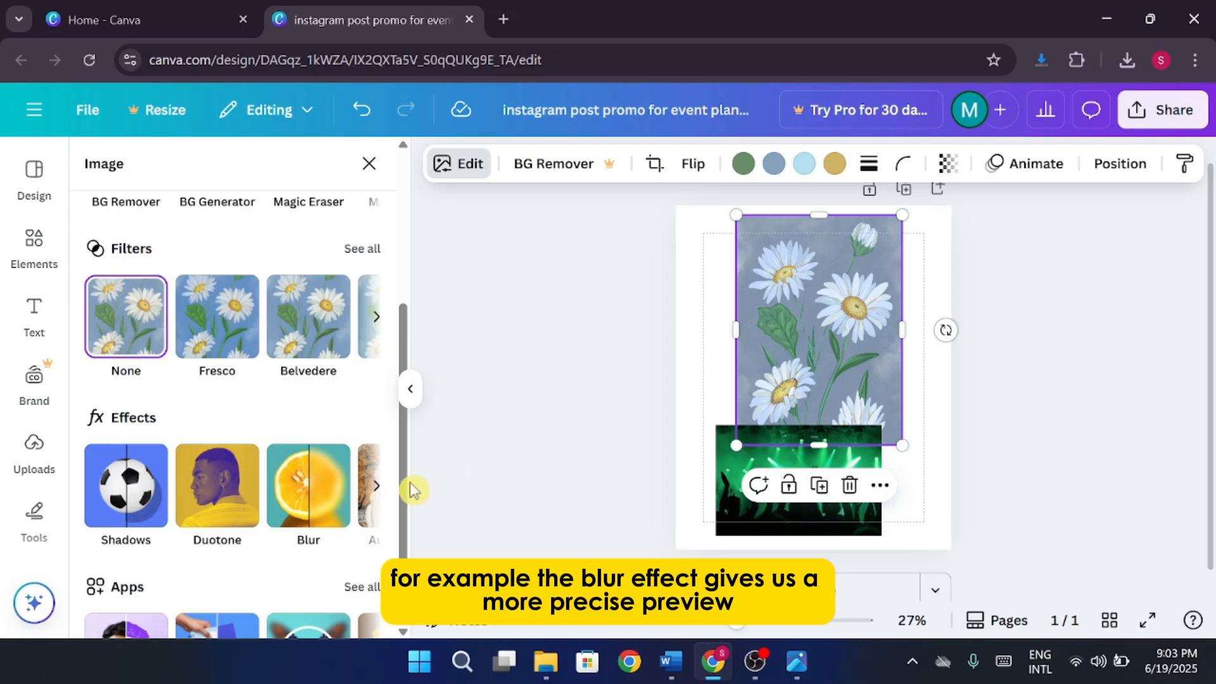
left_click(376, 488)
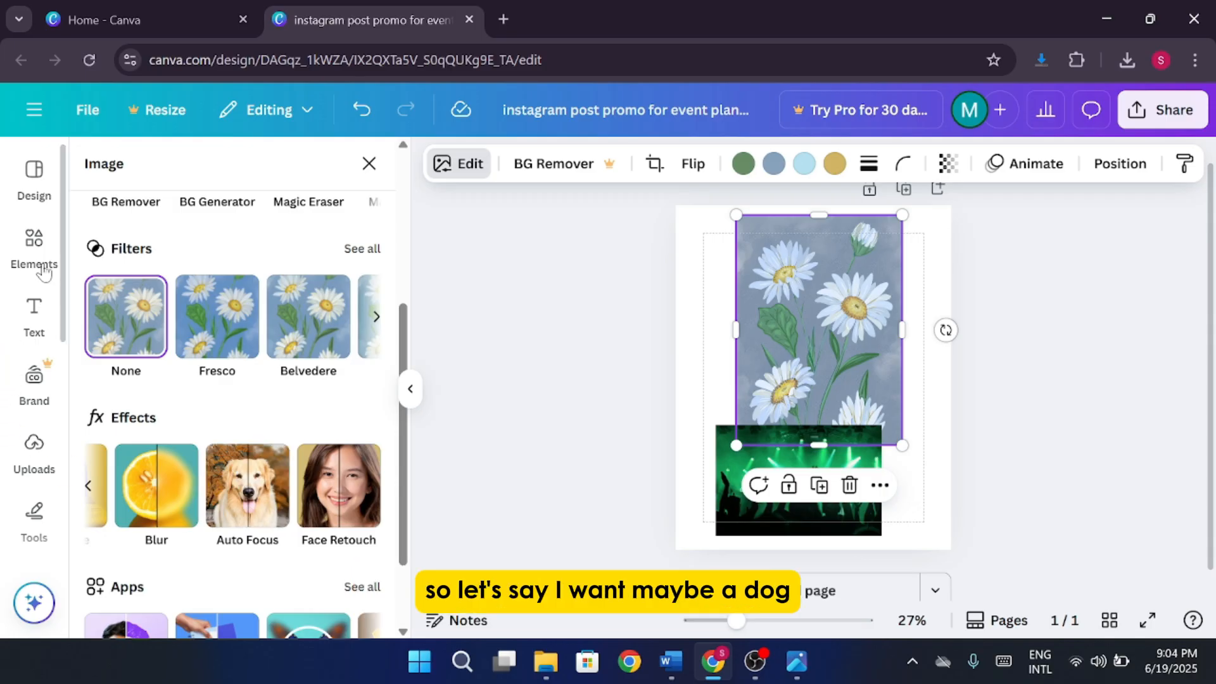
Search the elements library for "dog" photos and add the white puppy running on pavement to the page
left_click(34, 248)
type("dog")
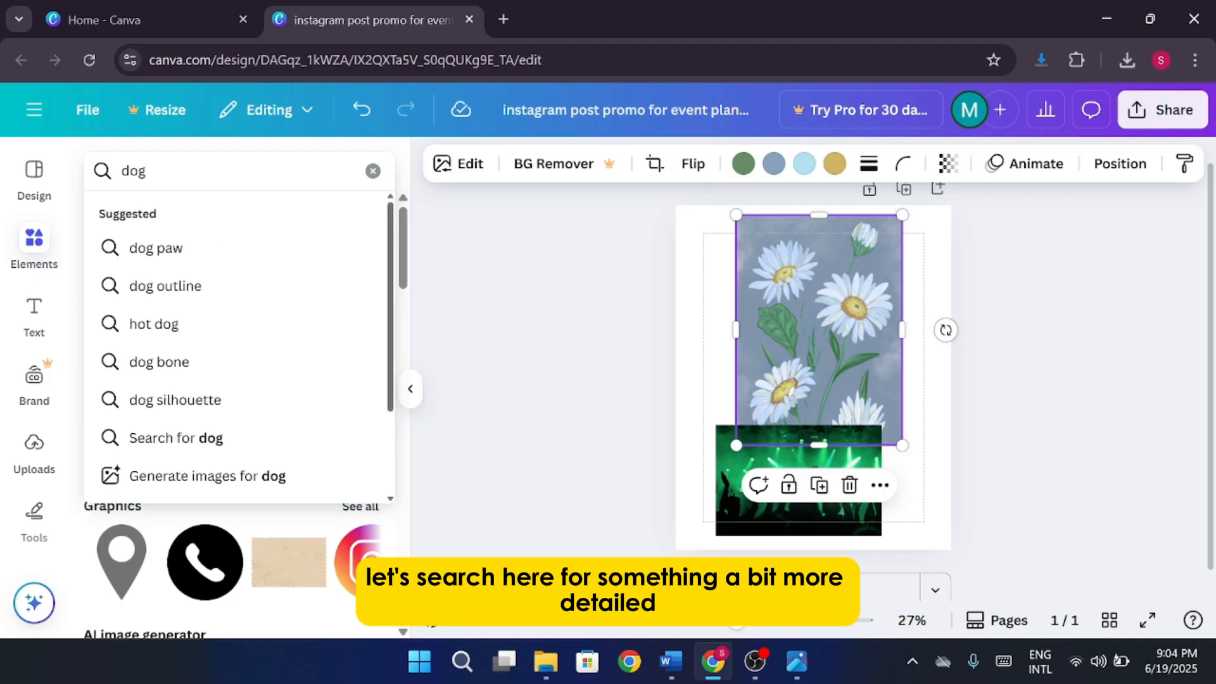
key("Return")
left_click(232, 222)
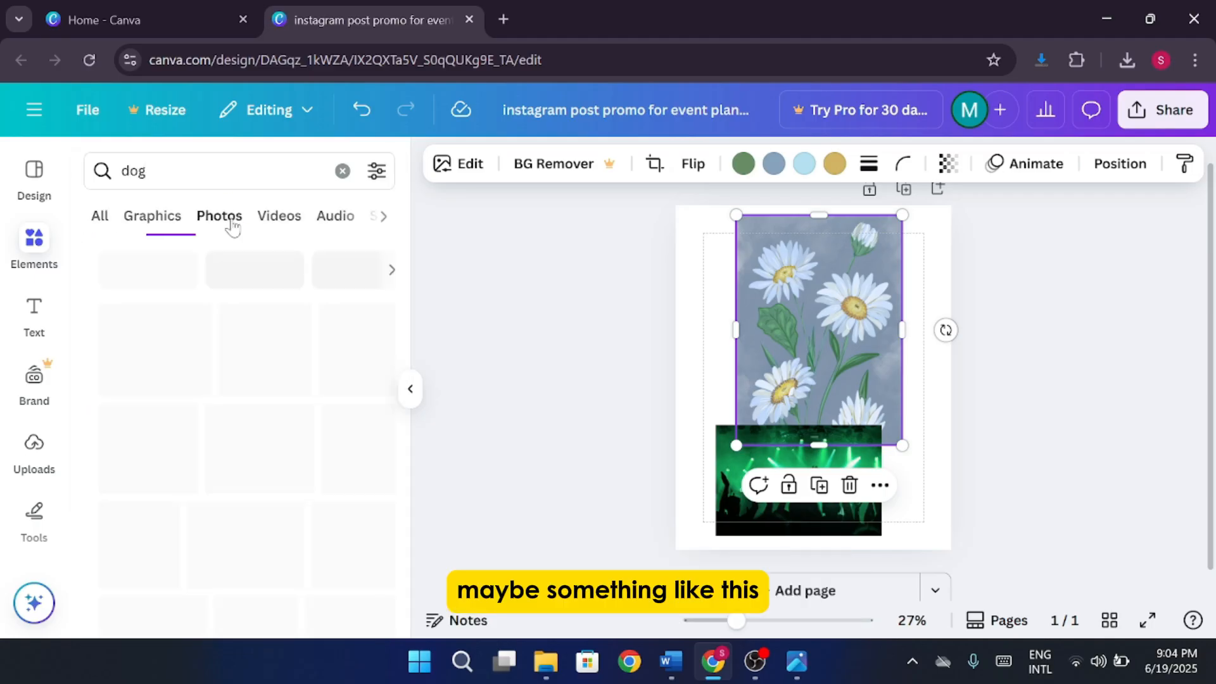
scroll(304, 406, "down", 3)
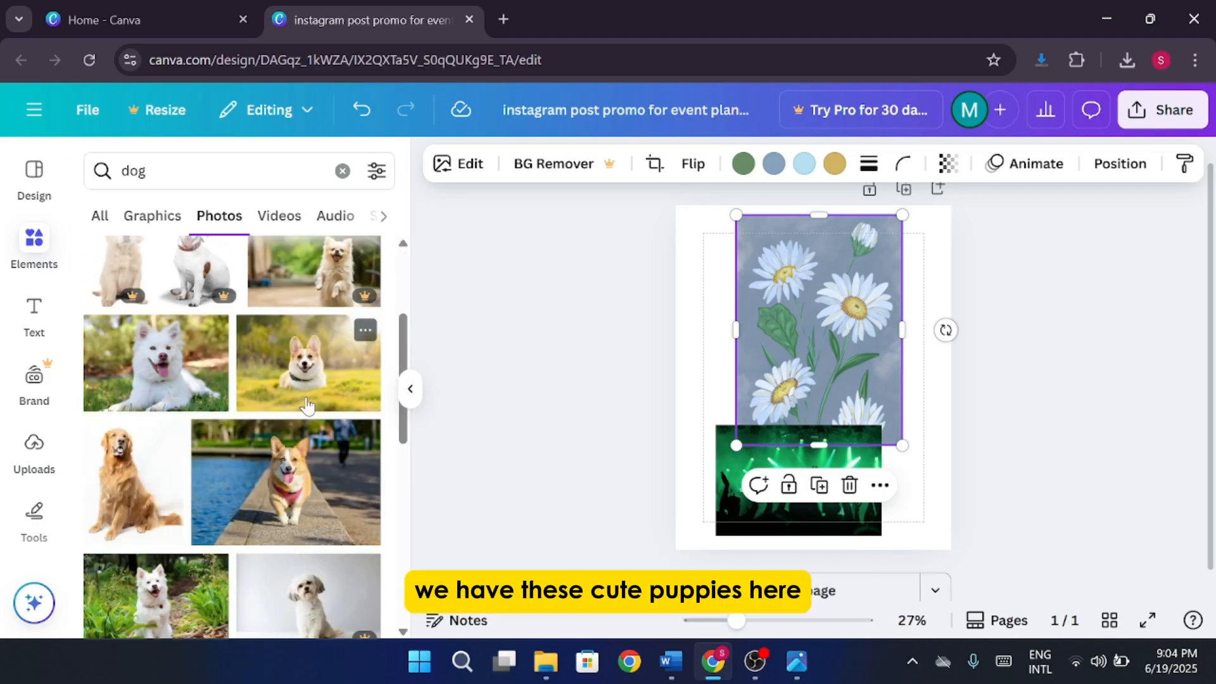
scroll(329, 427, "down", 3)
scroll(332, 428, "down", 5)
left_click(129, 478)
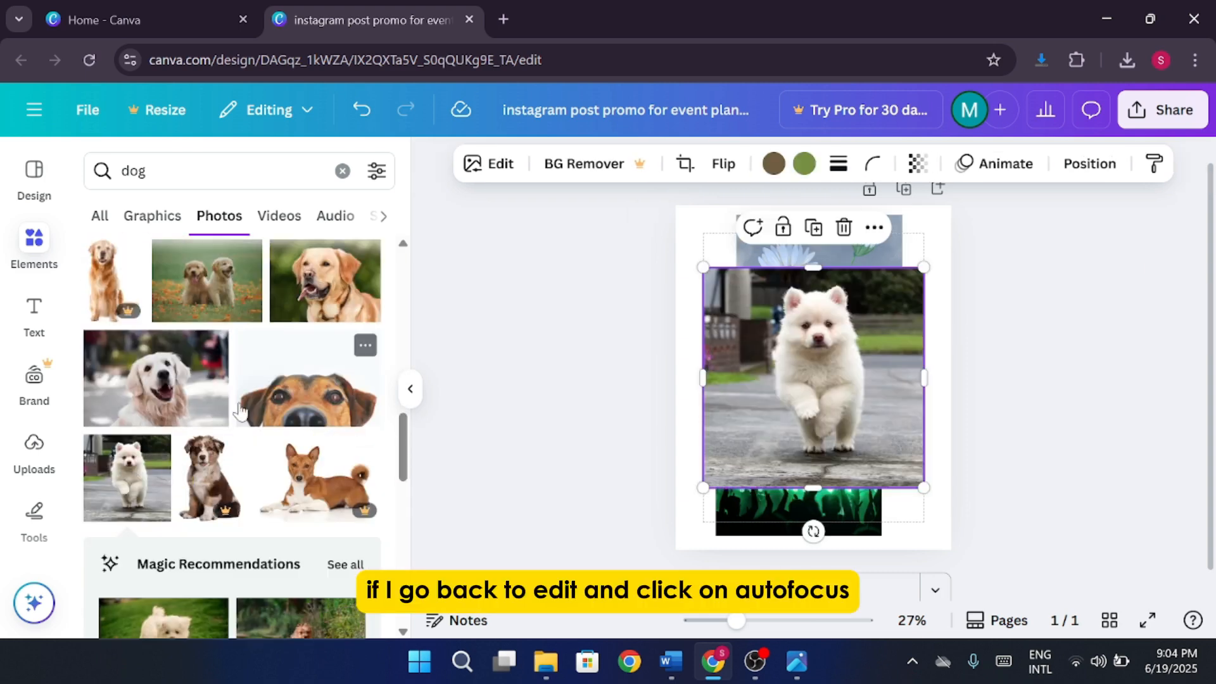
Apply the Auto Focus effect to the puppy photo with a blur intensity of 91
left_click(489, 164)
scroll(278, 380, "down", 3)
scroll(296, 393, "down", 2)
left_click(376, 378)
left_click(236, 386)
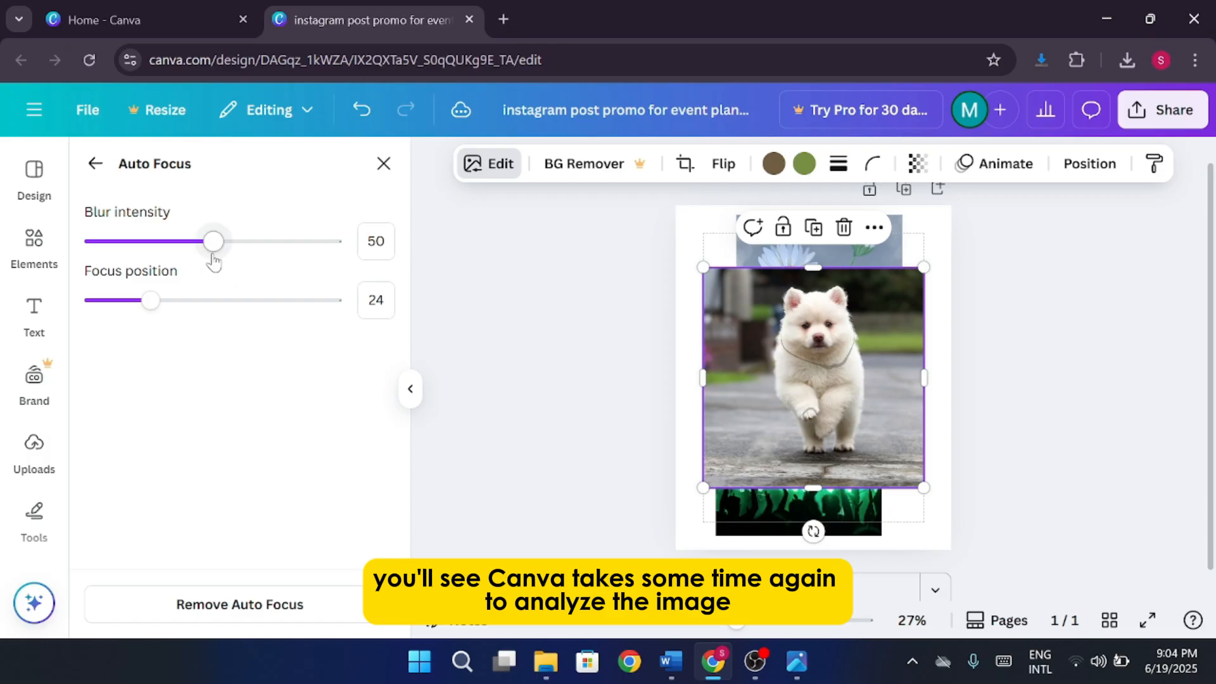
left_click_drag(213, 254, 315, 269)
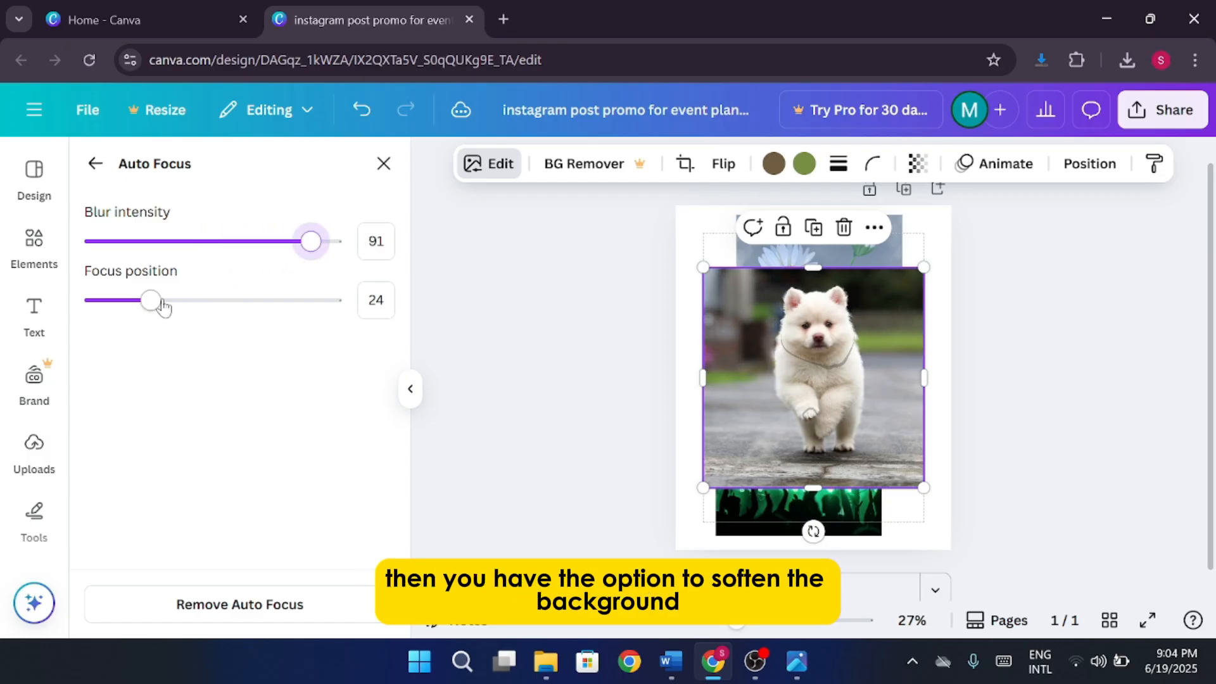
Try Auto Focus positions 26.5, 22 and 100, settle on 20, and set the puppy photo's blur intensity to 44
mouse_move(157, 309)
left_mouse_down()
mouse_move(190, 307)
mouse_move(157, 319)
left_mouse_up()
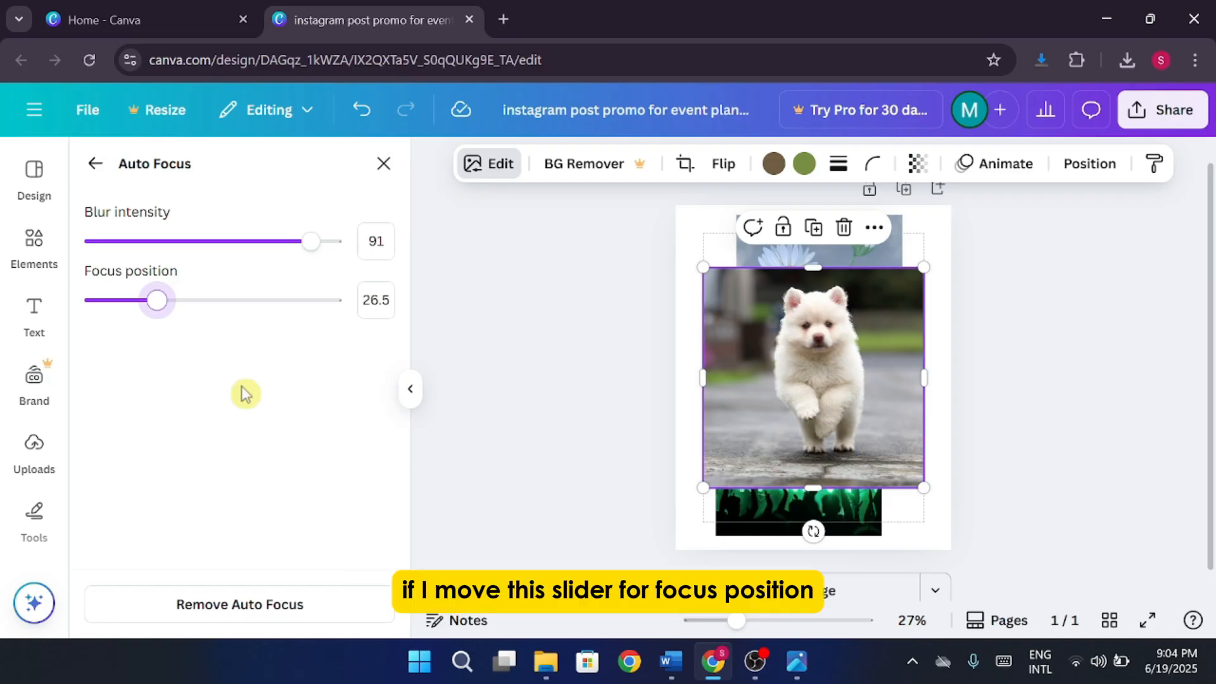
mouse_move(157, 302)
left_mouse_down()
mouse_move(275, 316)
mouse_move(340, 307)
mouse_move(225, 303)
mouse_move(147, 322)
left_mouse_up()
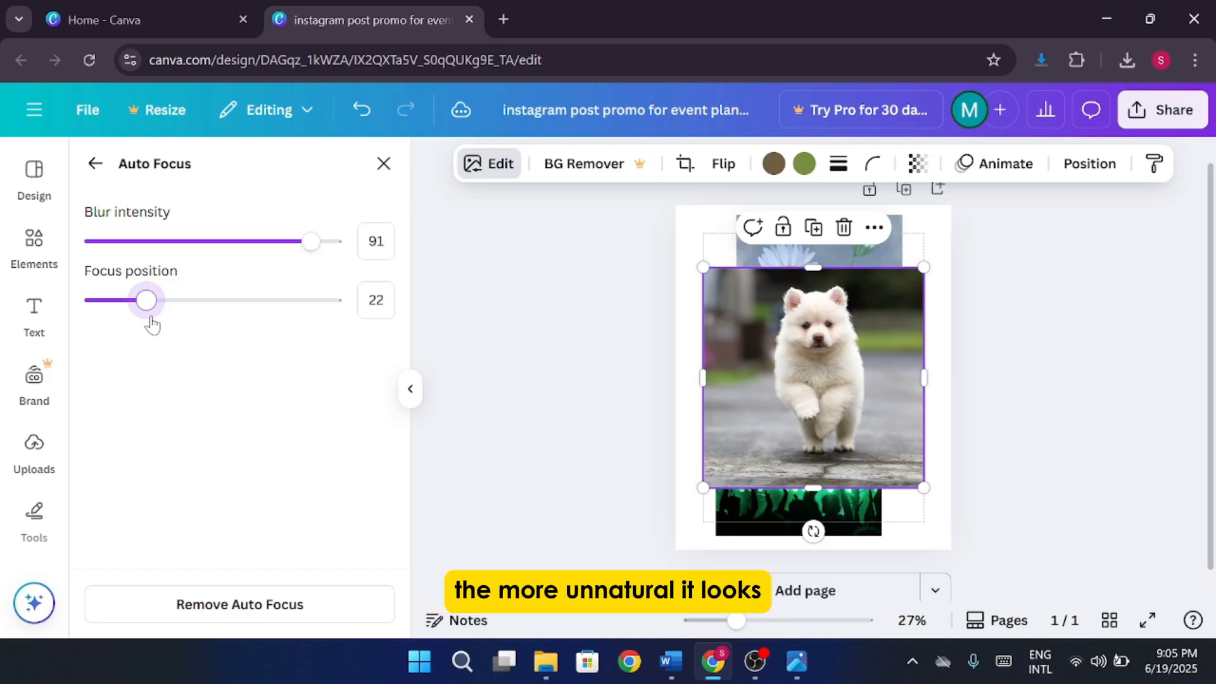
left_click_drag(152, 324, 345, 361)
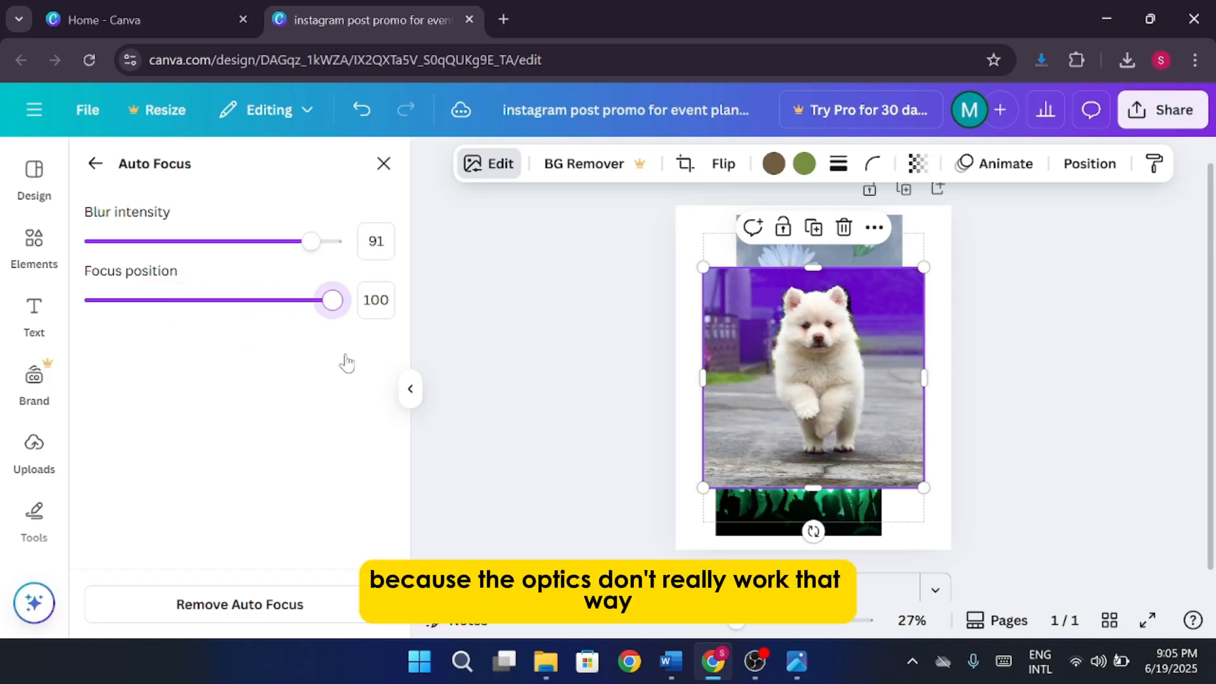
left_click_drag(332, 304, 145, 328)
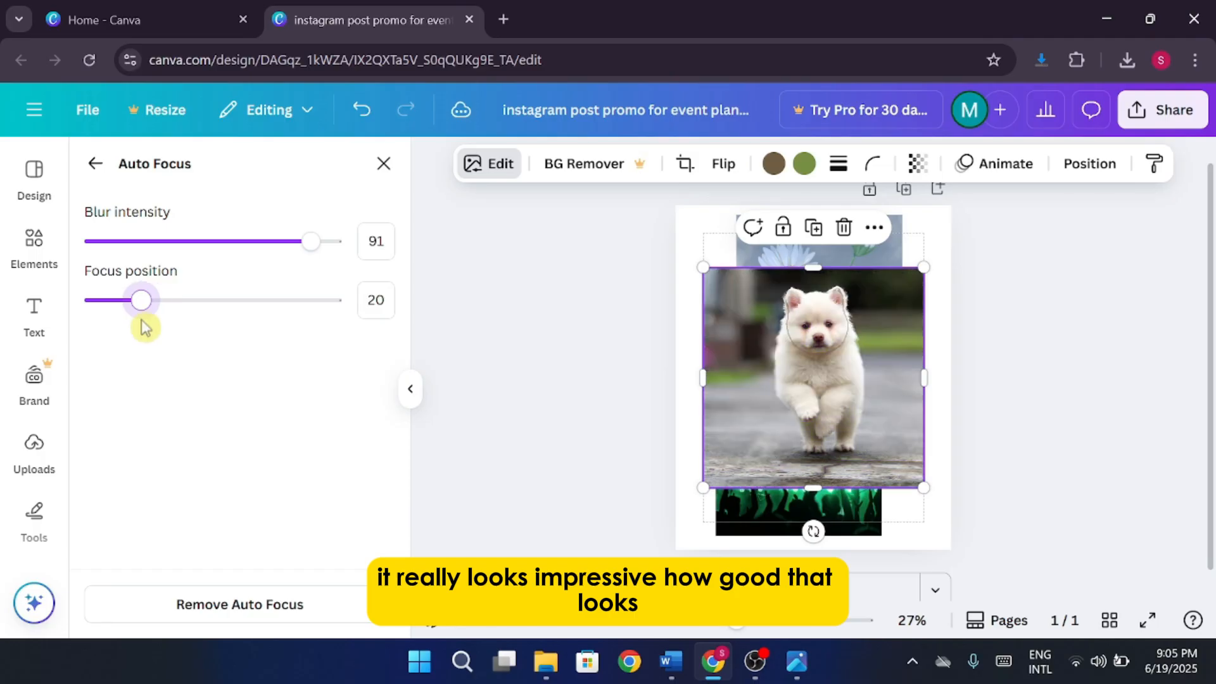
left_click(199, 243)
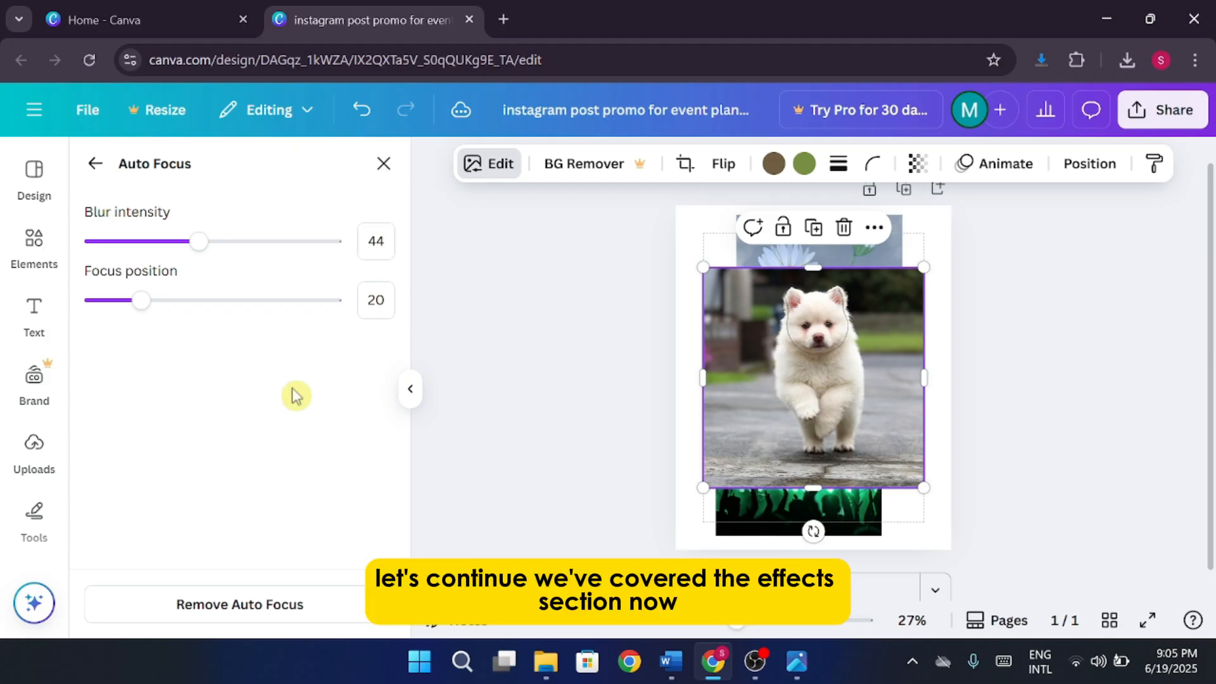
Look through the full collection of image apps offered for the puppy photo
left_click(95, 176)
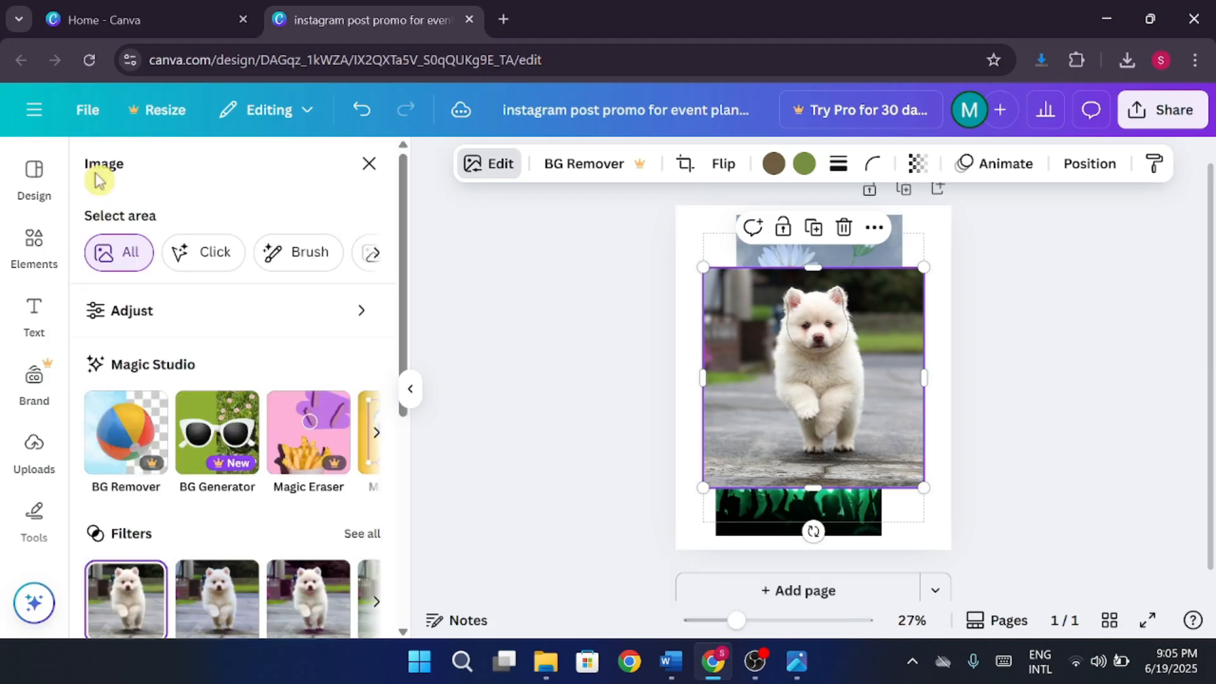
scroll(258, 413, "down", 5)
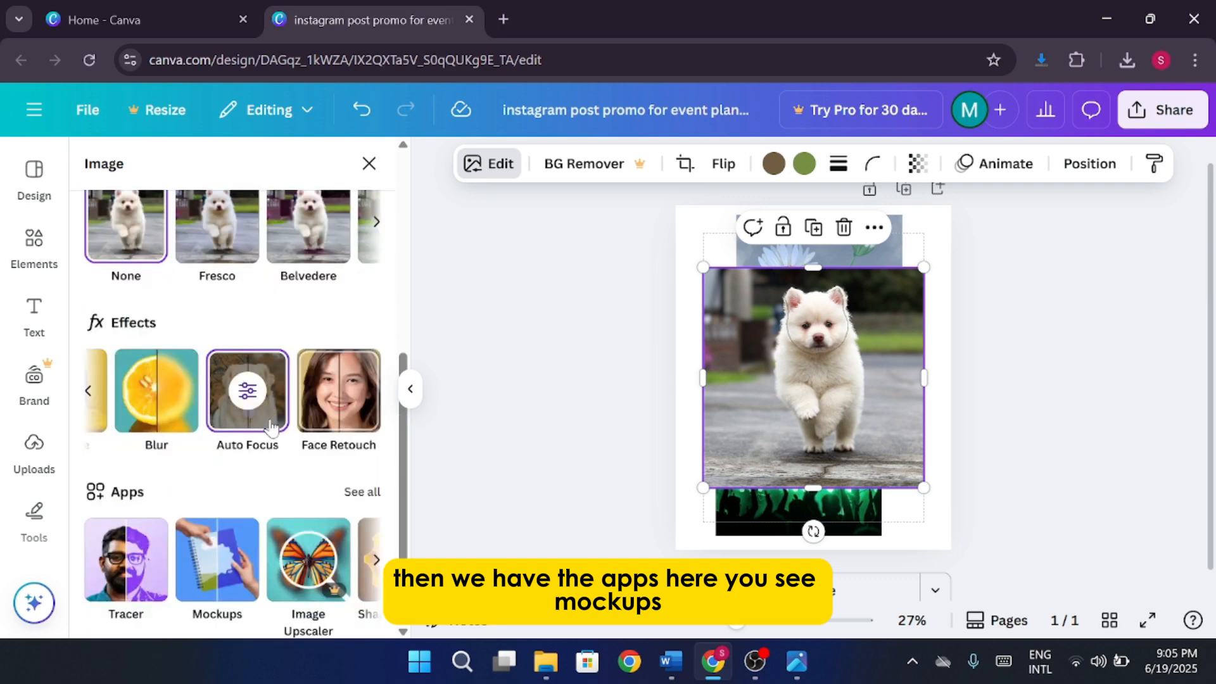
scroll(209, 468, "down", 1)
left_click(361, 480)
scroll(360, 500, "down", 1)
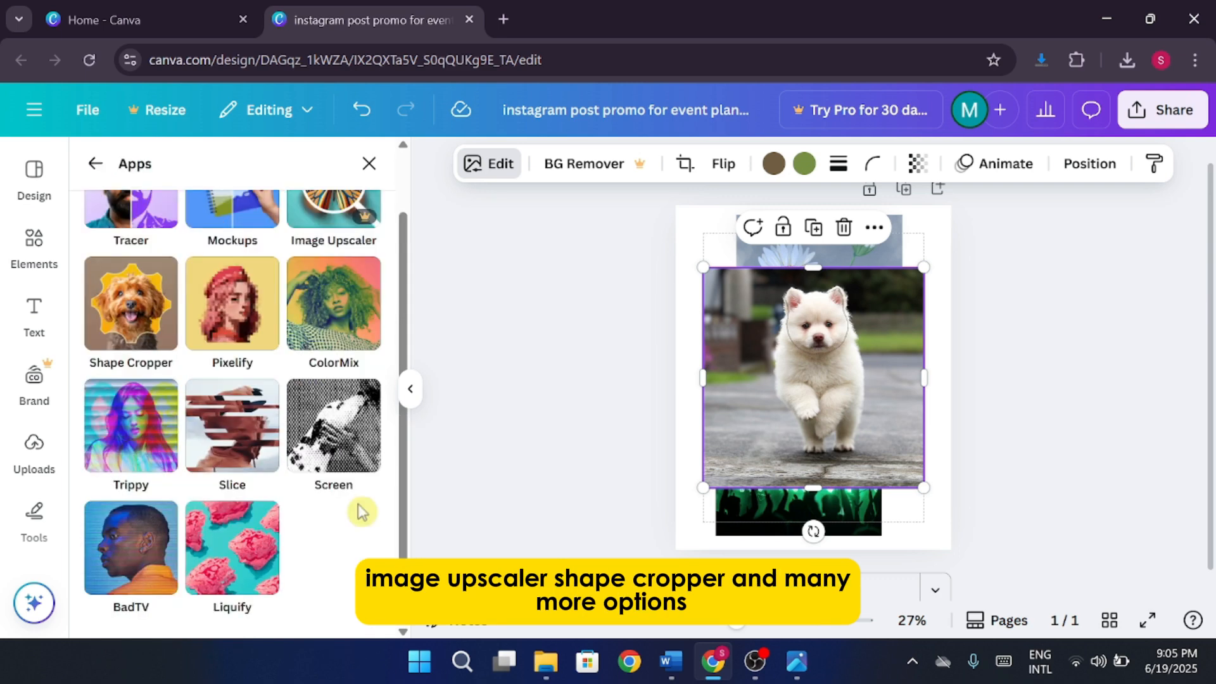
scroll(354, 500, "up", 1)
scroll(350, 538, "down", 1)
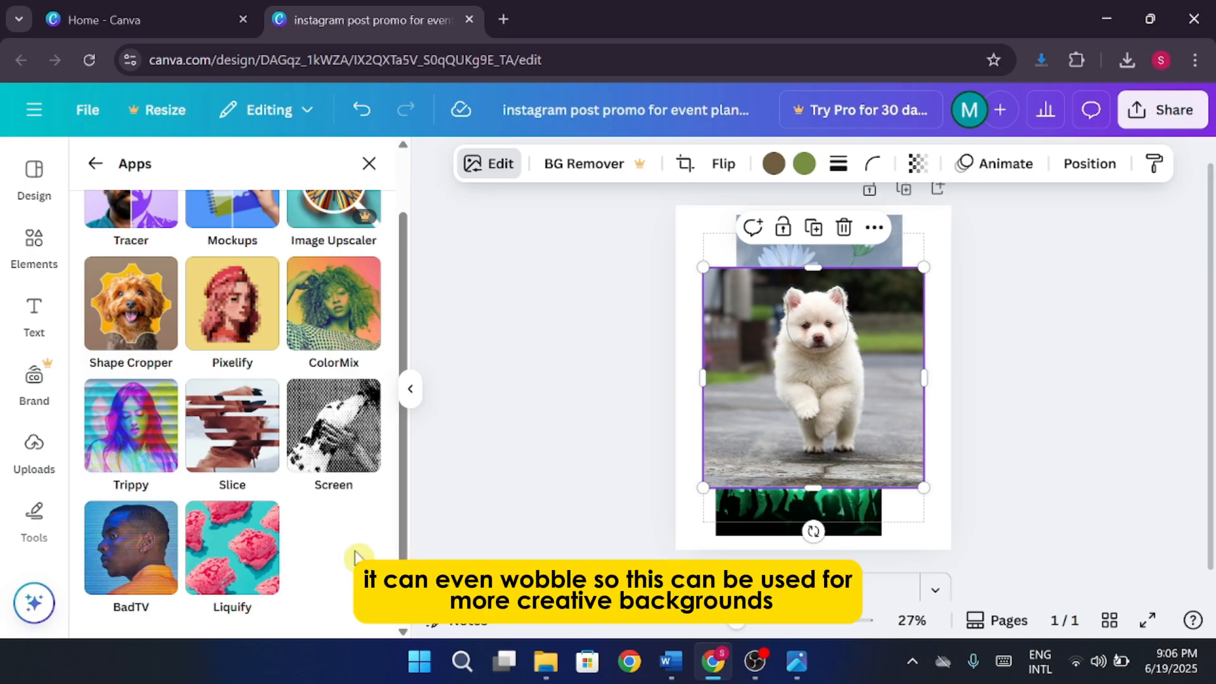
Try Liquify's Wobble and Smear styles on the puppy photo, and set the style back to None
left_click(254, 552)
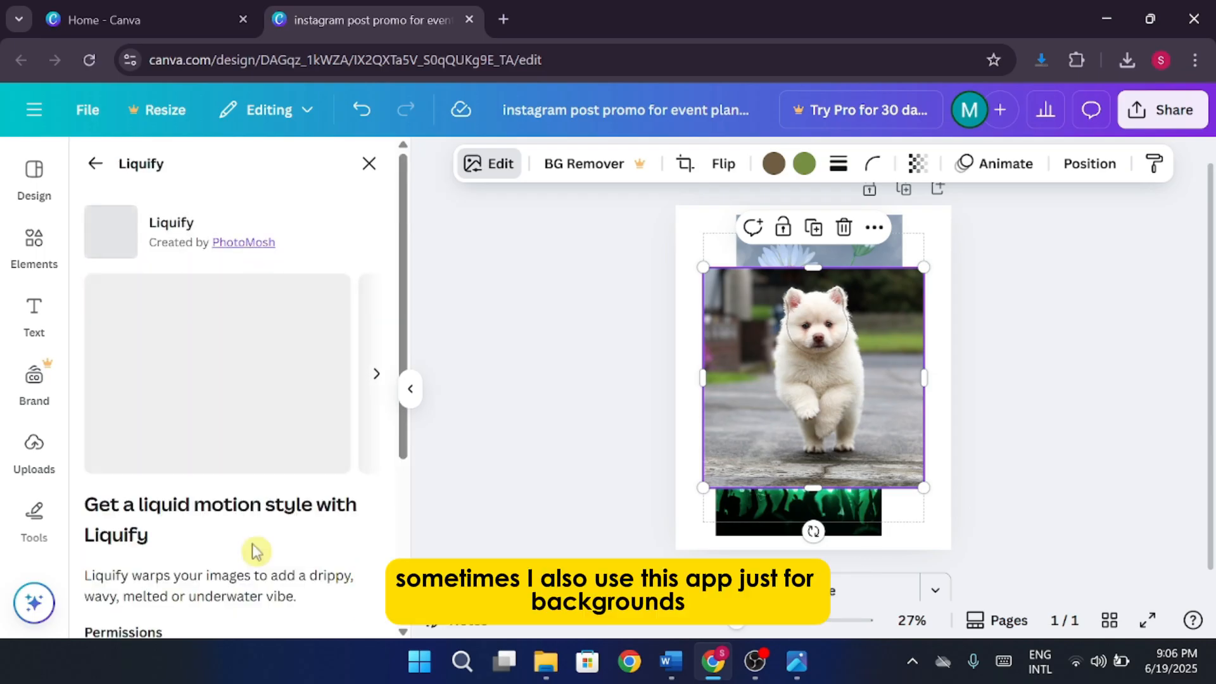
scroll(254, 552, "down", 4)
left_click(245, 550)
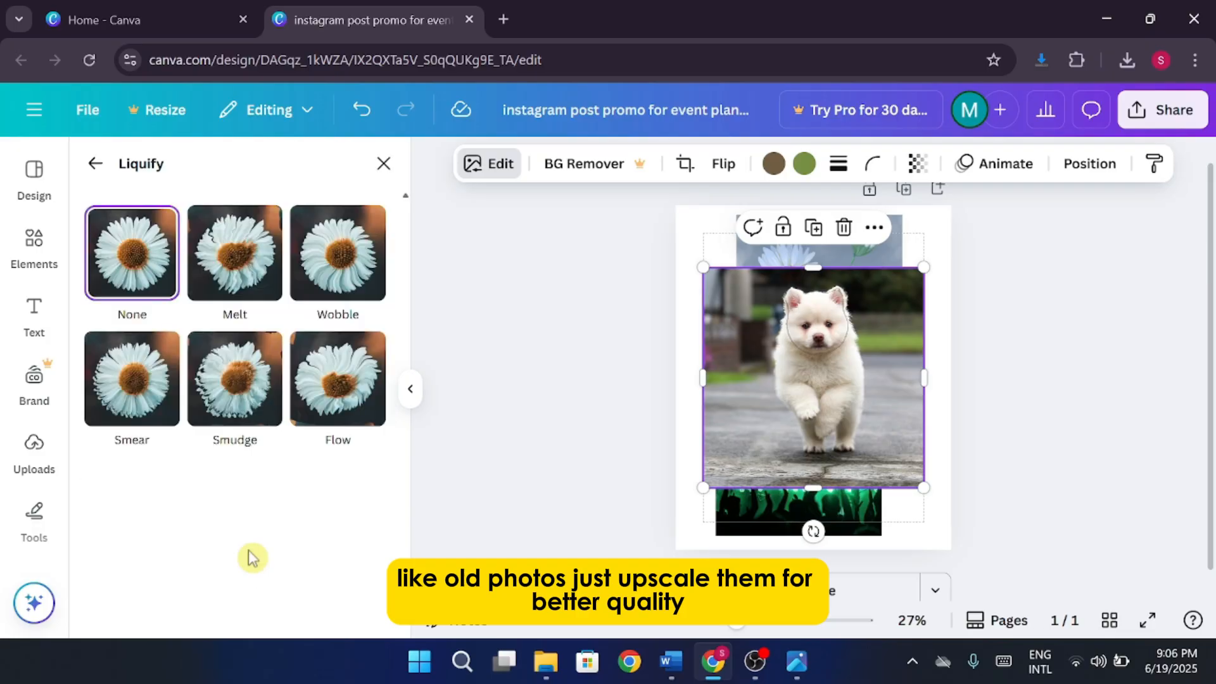
left_click(350, 263)
left_click(130, 380)
left_click(130, 253)
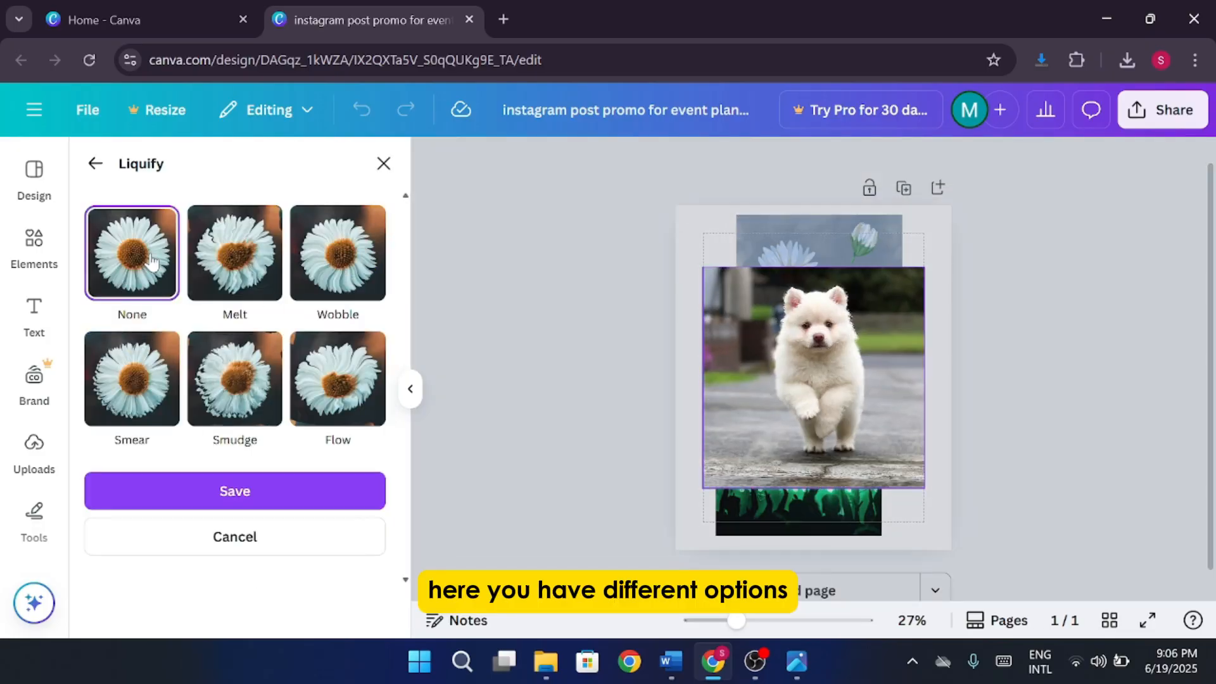
left_click(95, 163)
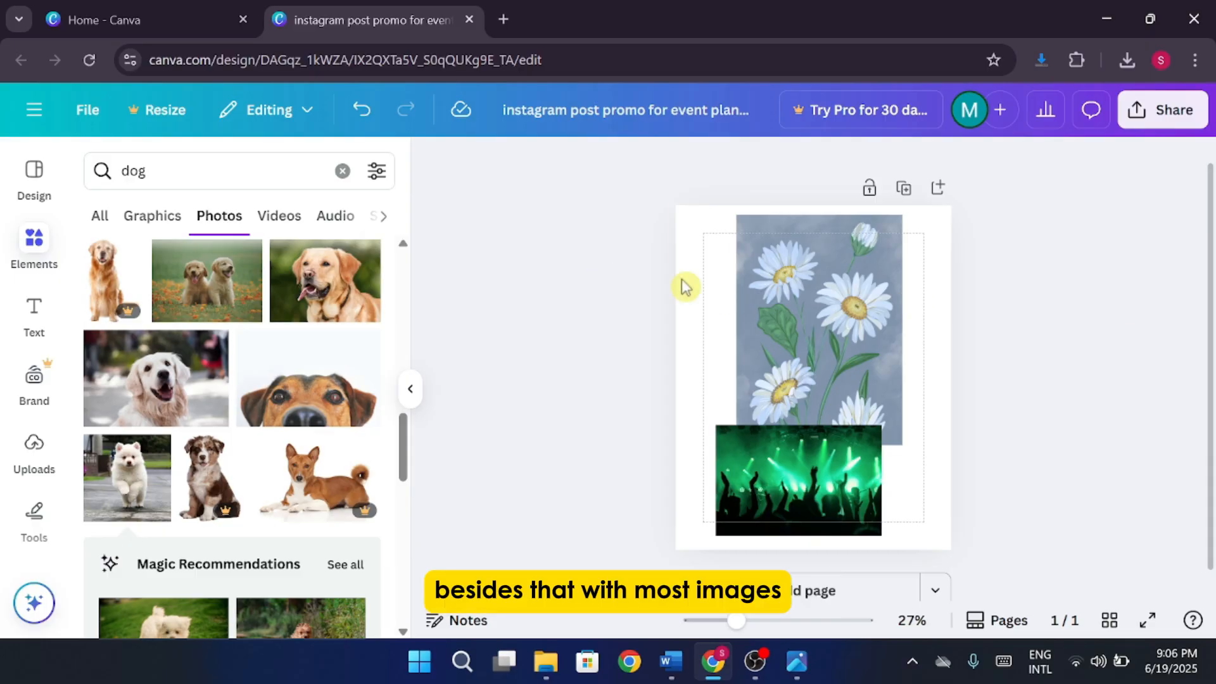
Add a solid border to the daisy image with a stroke weight of 31
left_click(818, 324)
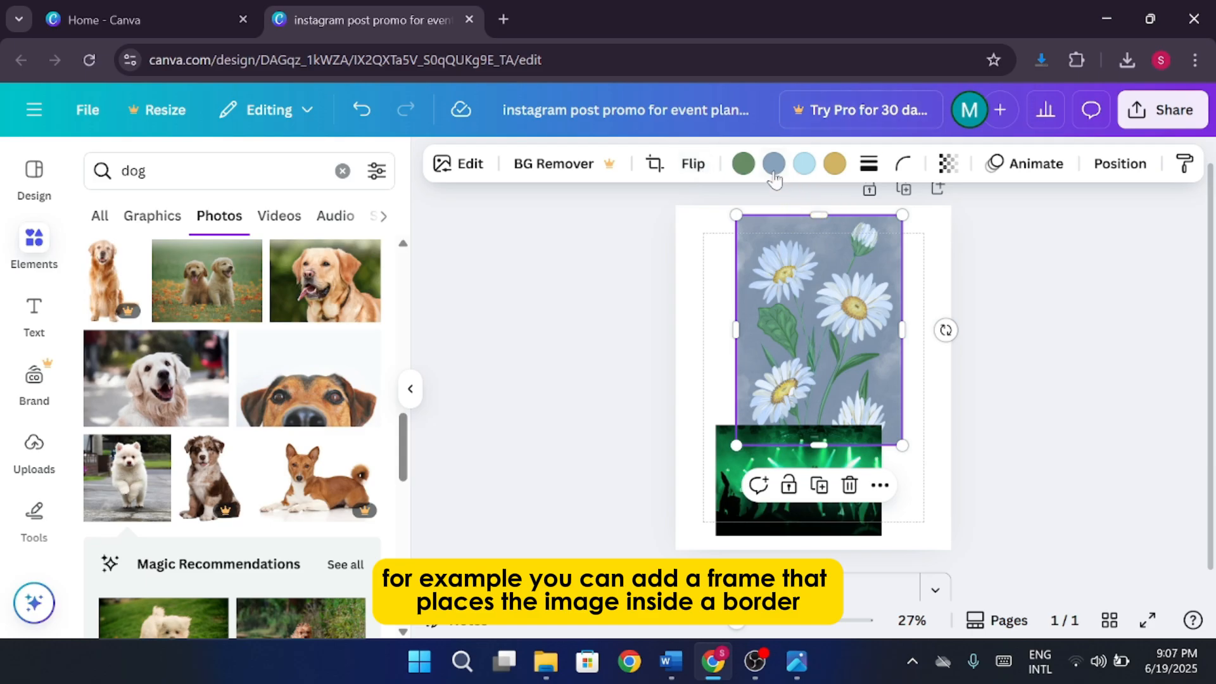
left_click(870, 164)
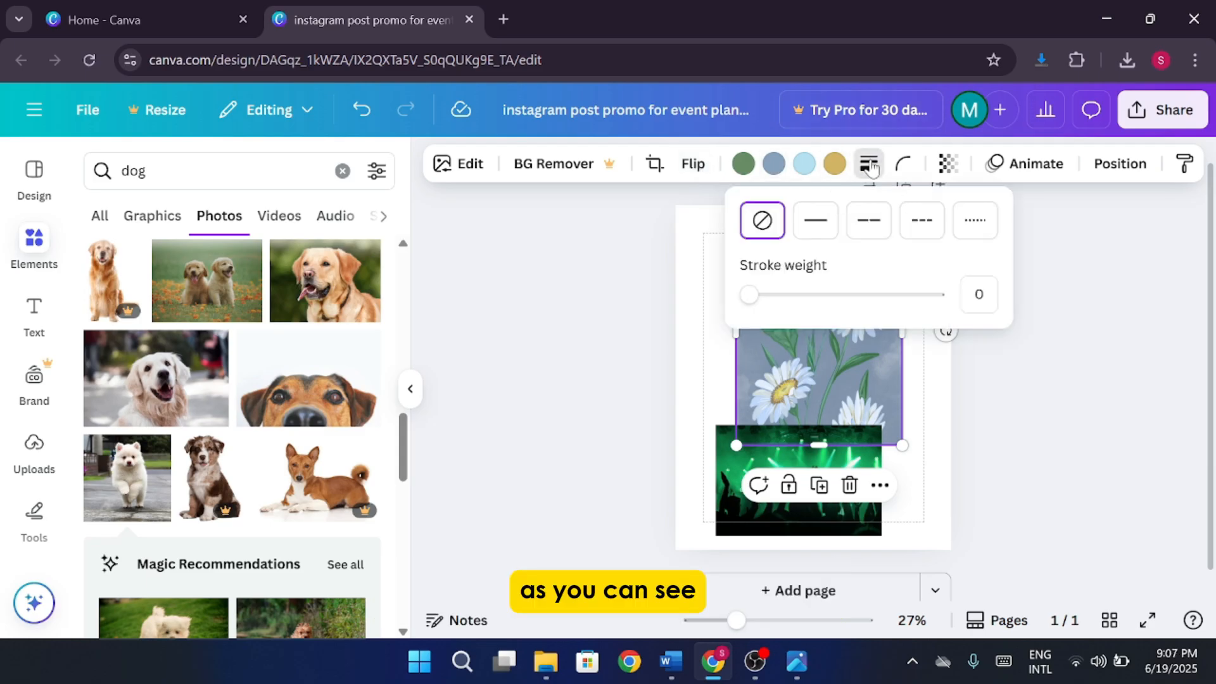
left_click(819, 219)
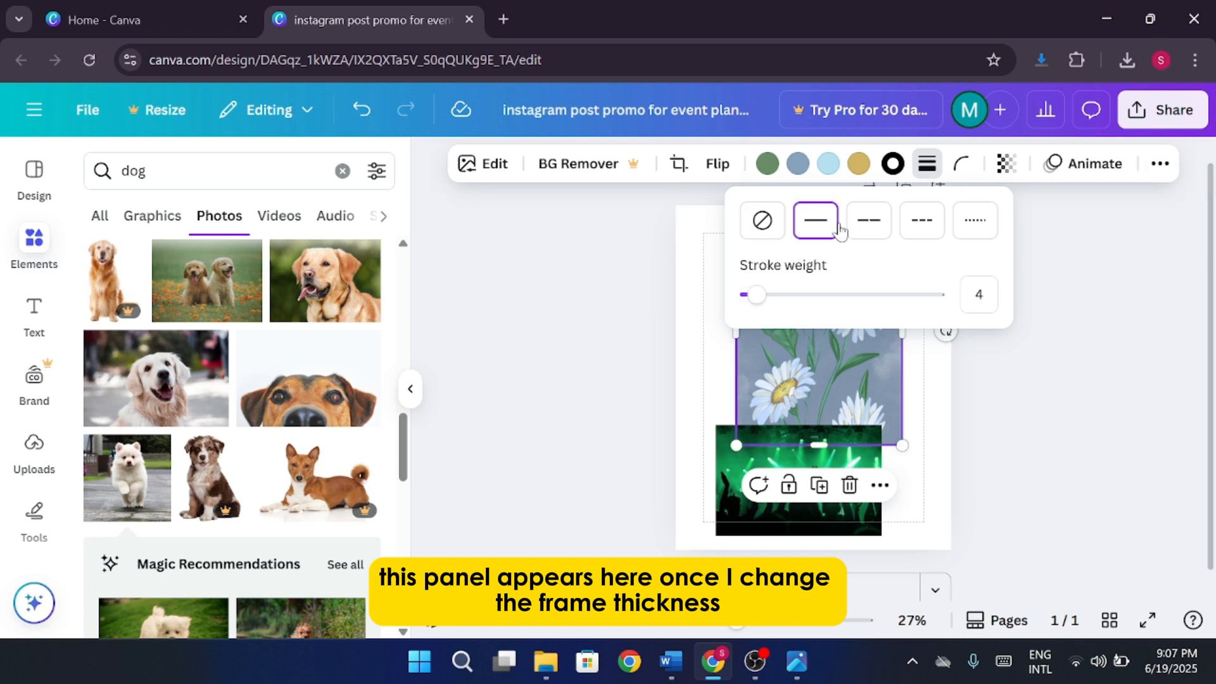
left_click_drag(770, 304, 810, 315)
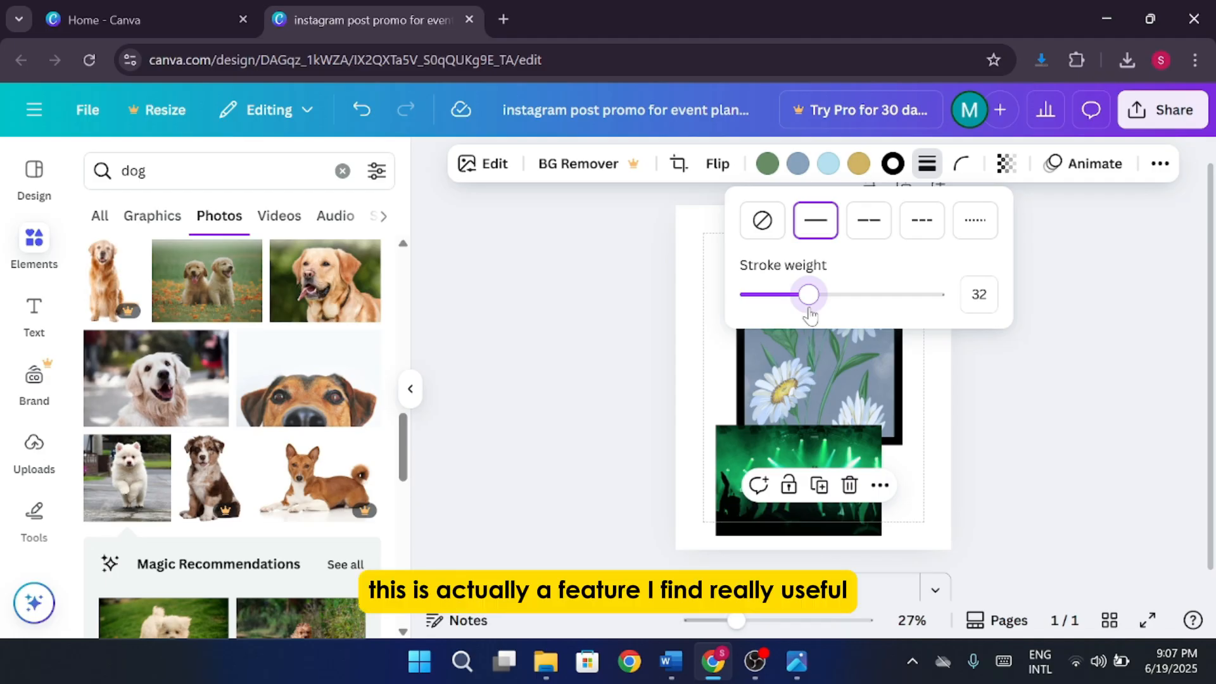
mouse_move(810, 315)
left_mouse_down()
mouse_move(829, 315)
mouse_move(808, 314)
left_mouse_up()
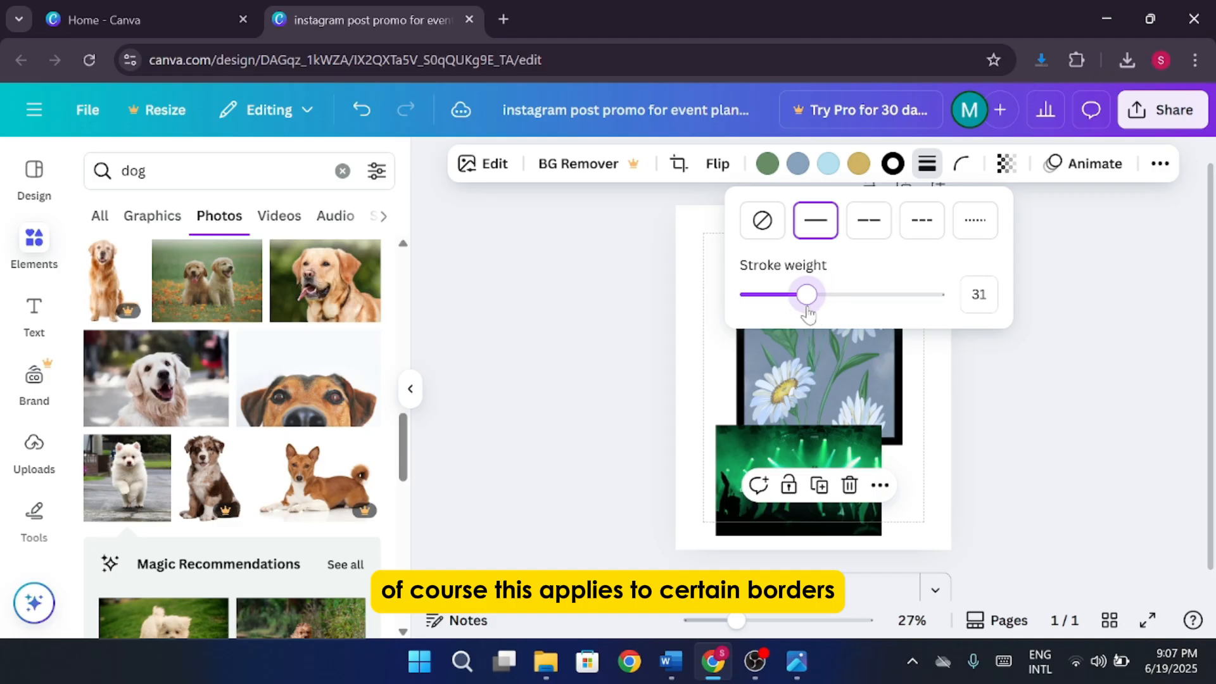
Set the daisy image's border to the custom solid color #843A3A
left_click(859, 163)
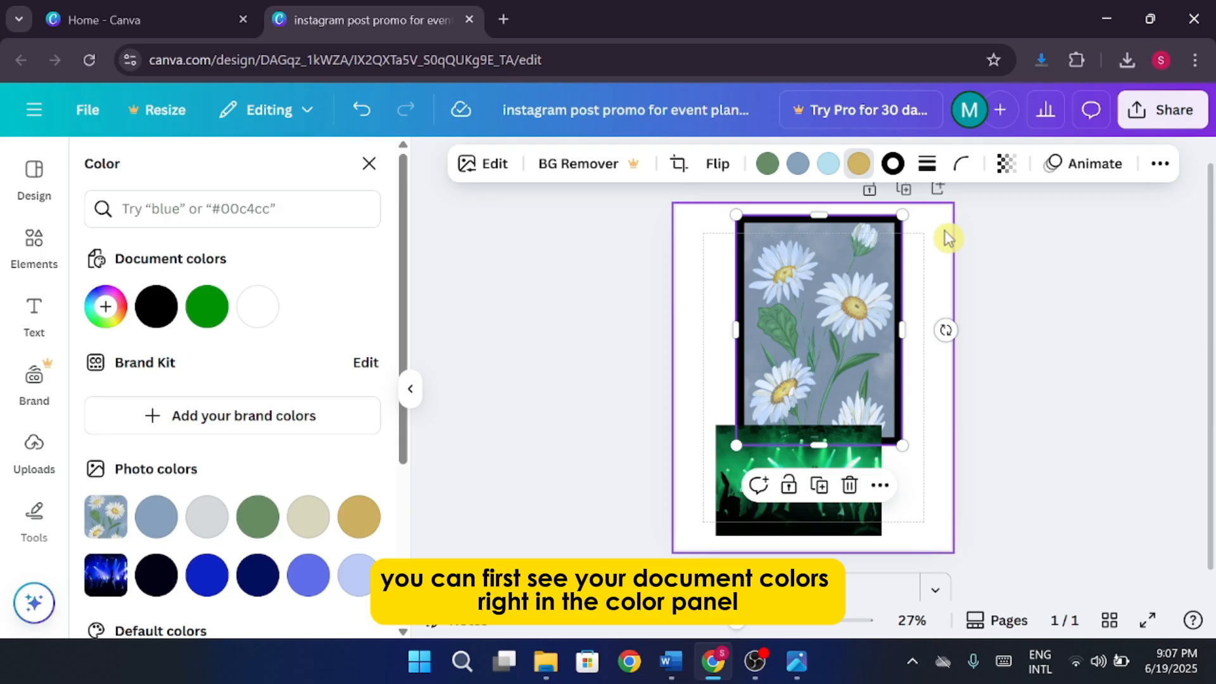
left_click(892, 163)
scroll(26, 488, "down", 2)
scroll(184, 485, "down", 3)
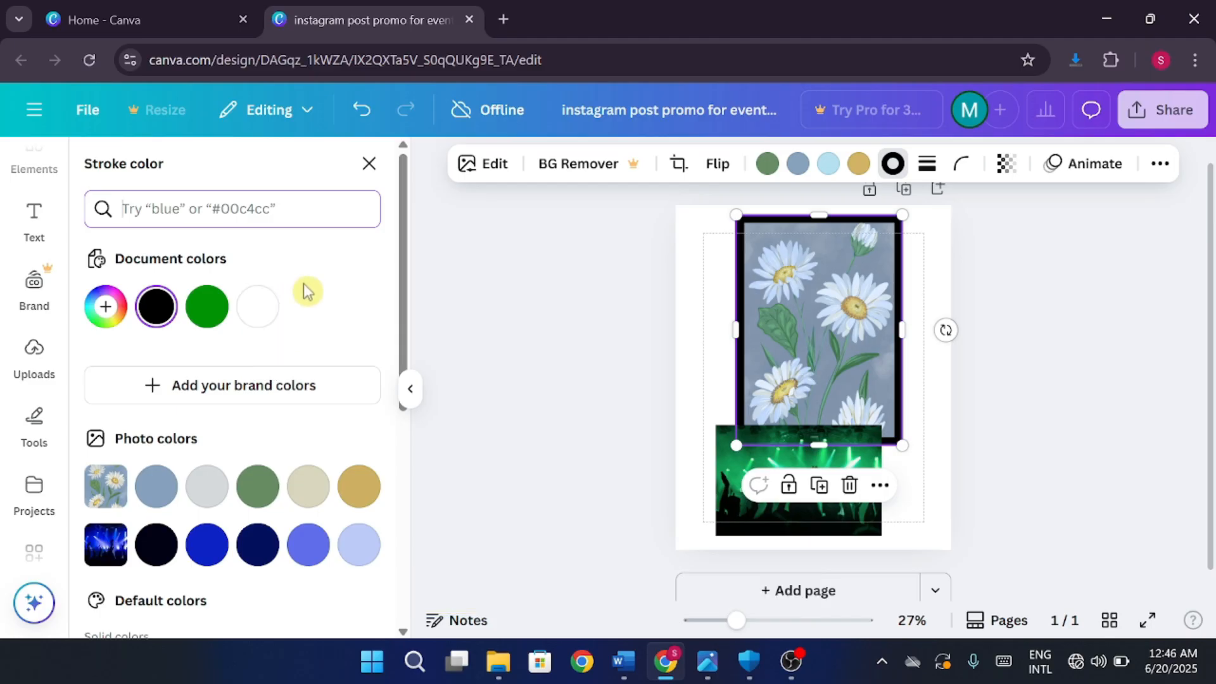
left_click(119, 324)
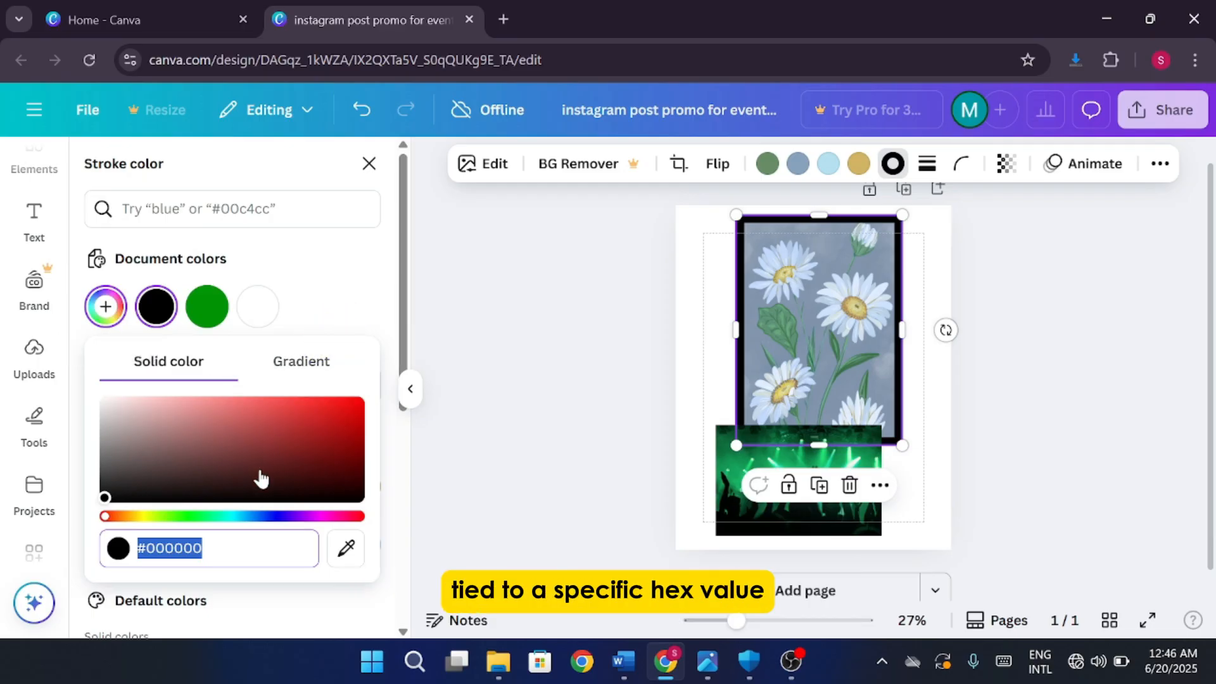
mouse_move(218, 447)
left_mouse_down()
mouse_move(203, 435)
mouse_move(315, 412)
mouse_move(143, 438)
mouse_move(196, 407)
mouse_move(274, 448)
mouse_move(249, 475)
mouse_move(221, 456)
mouse_move(249, 448)
left_mouse_up()
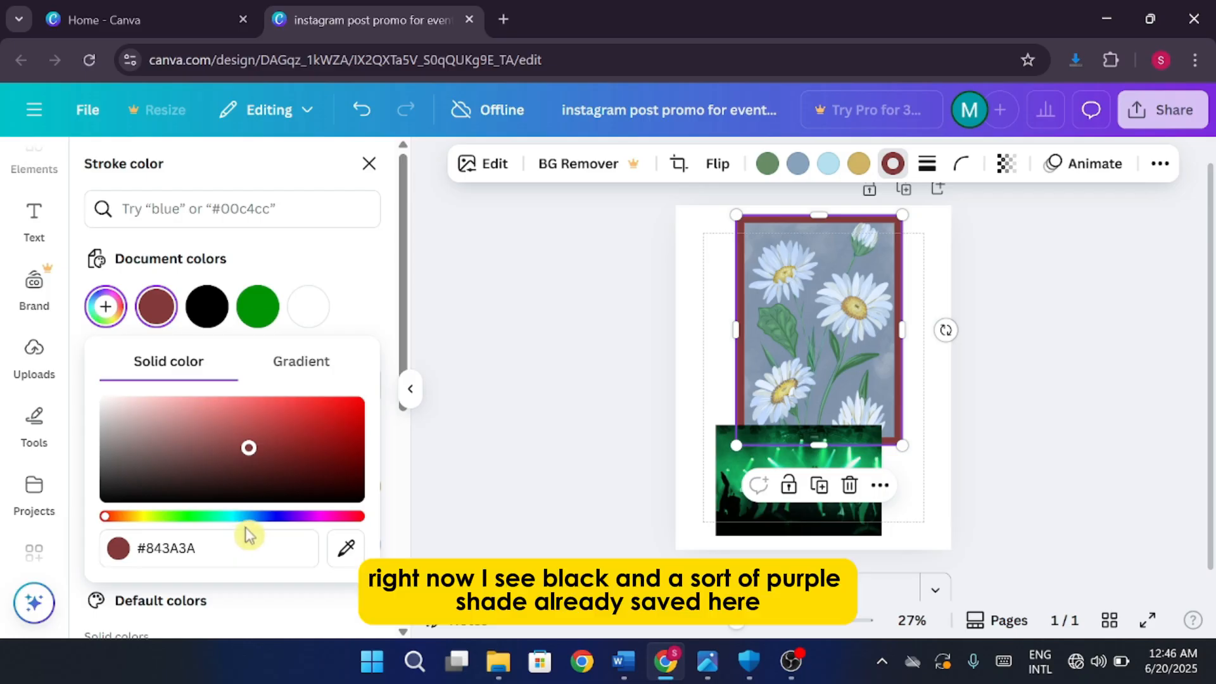
Sample the border color from the daisy image with the eyedropper, try shade #355C8F, and set the border color to #555960
left_click(346, 548)
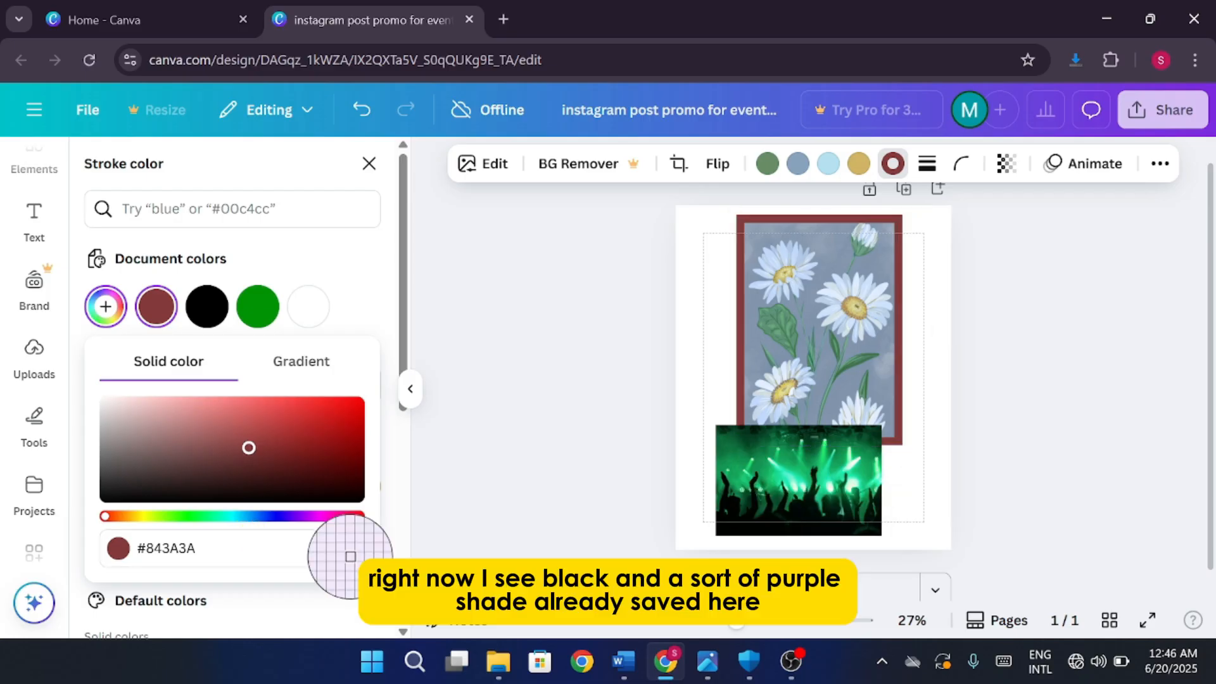
left_click(809, 331)
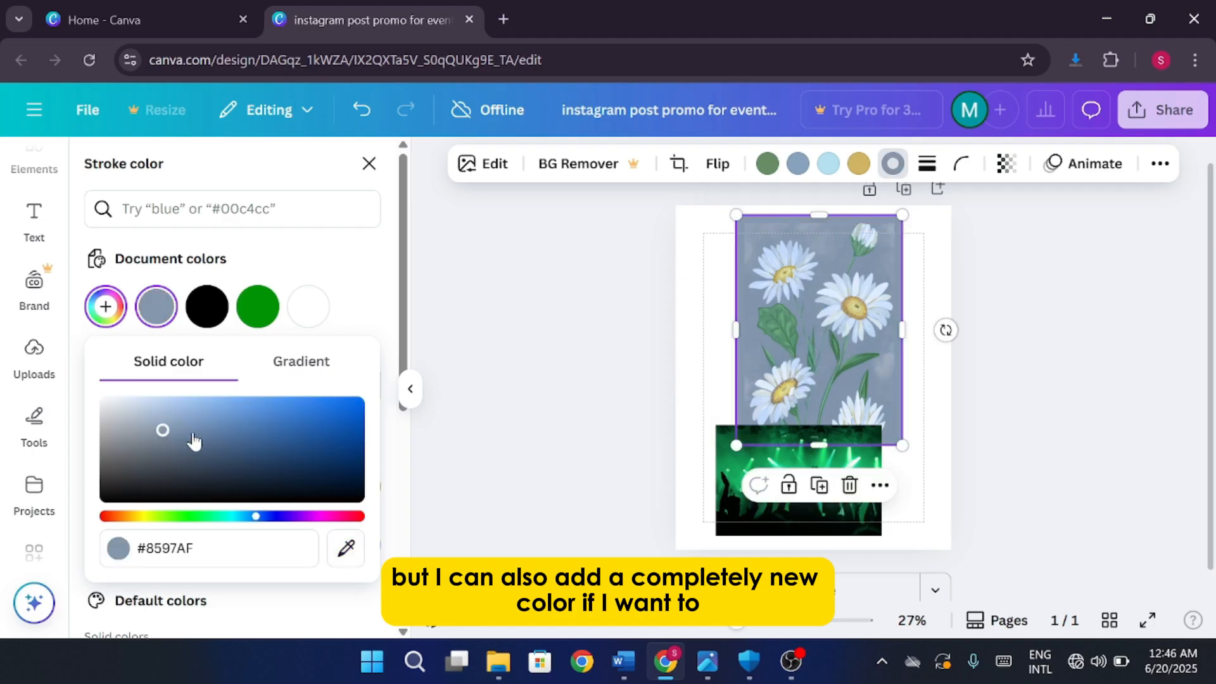
mouse_move(162, 434)
left_mouse_down()
mouse_move(222, 437)
mouse_move(221, 475)
mouse_move(187, 456)
mouse_move(288, 459)
mouse_move(217, 486)
mouse_move(241, 443)
mouse_move(193, 469)
mouse_move(138, 408)
mouse_move(279, 399)
mouse_move(297, 430)
mouse_move(267, 443)
left_mouse_up()
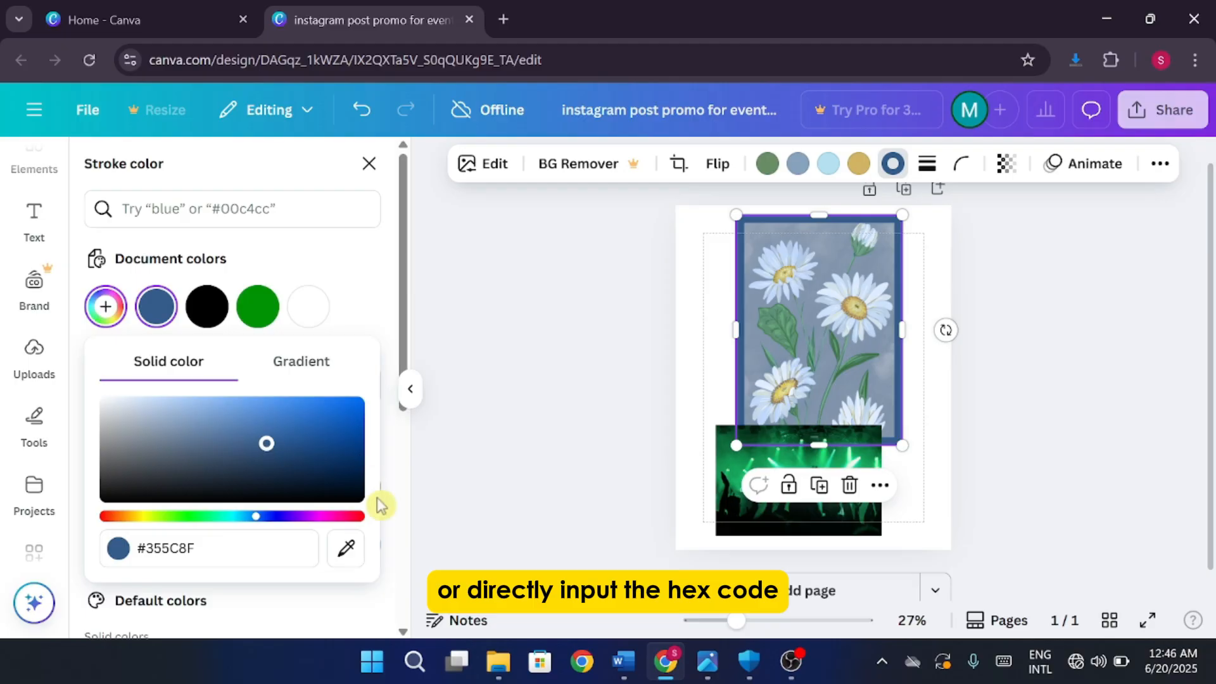
left_click(346, 548)
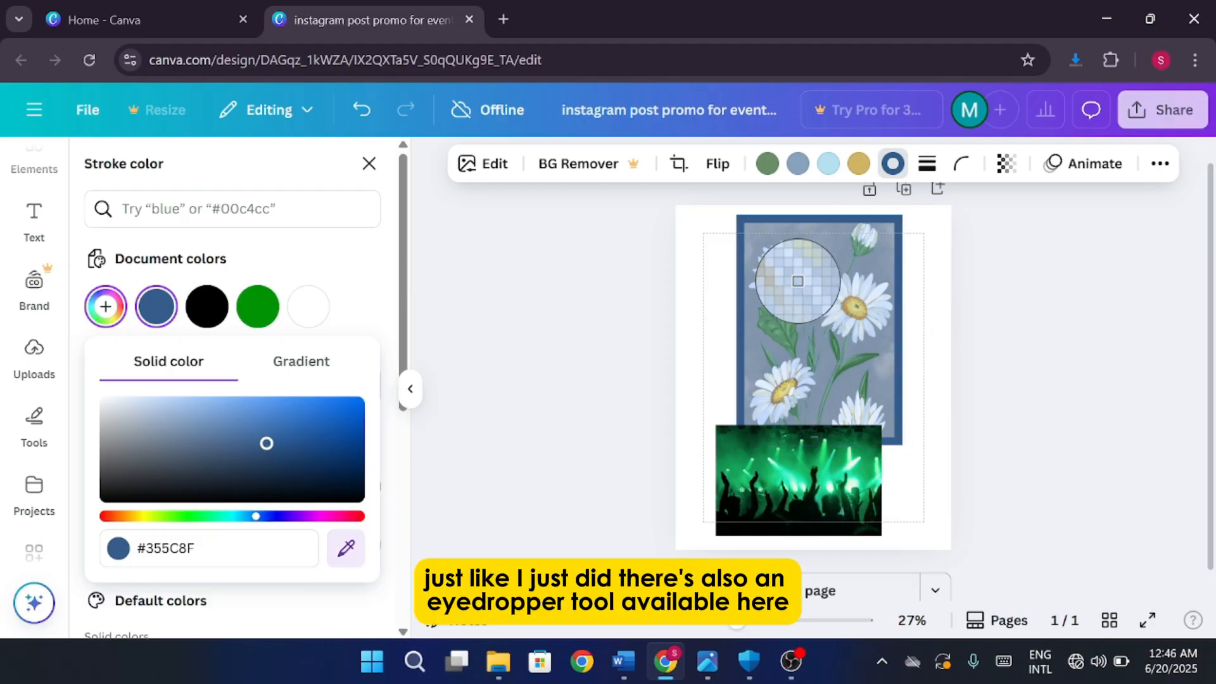
left_click(741, 236)
mouse_move(290, 440)
left_mouse_down()
mouse_move(299, 421)
mouse_move(374, 451)
mouse_move(306, 475)
mouse_move(157, 434)
mouse_move(129, 463)
left_mouse_up()
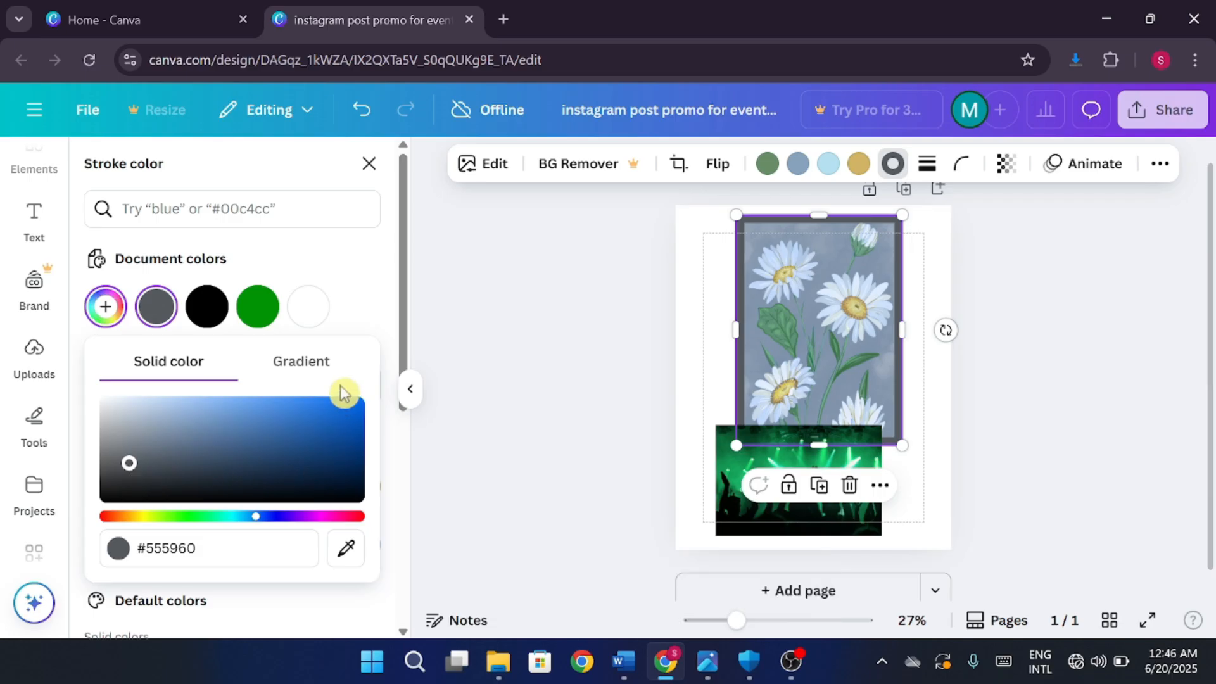
Switch the daisy image's border to a gradient, and try adding and deleting a third gradient color
left_click(332, 366)
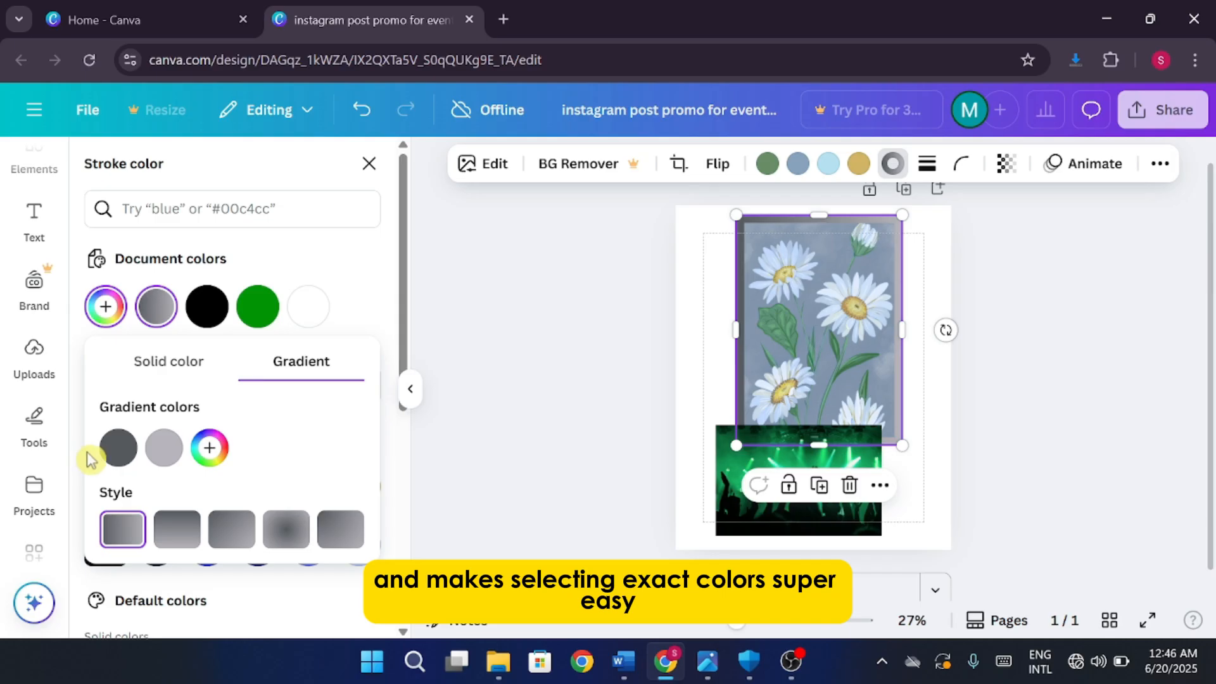
left_click(210, 449)
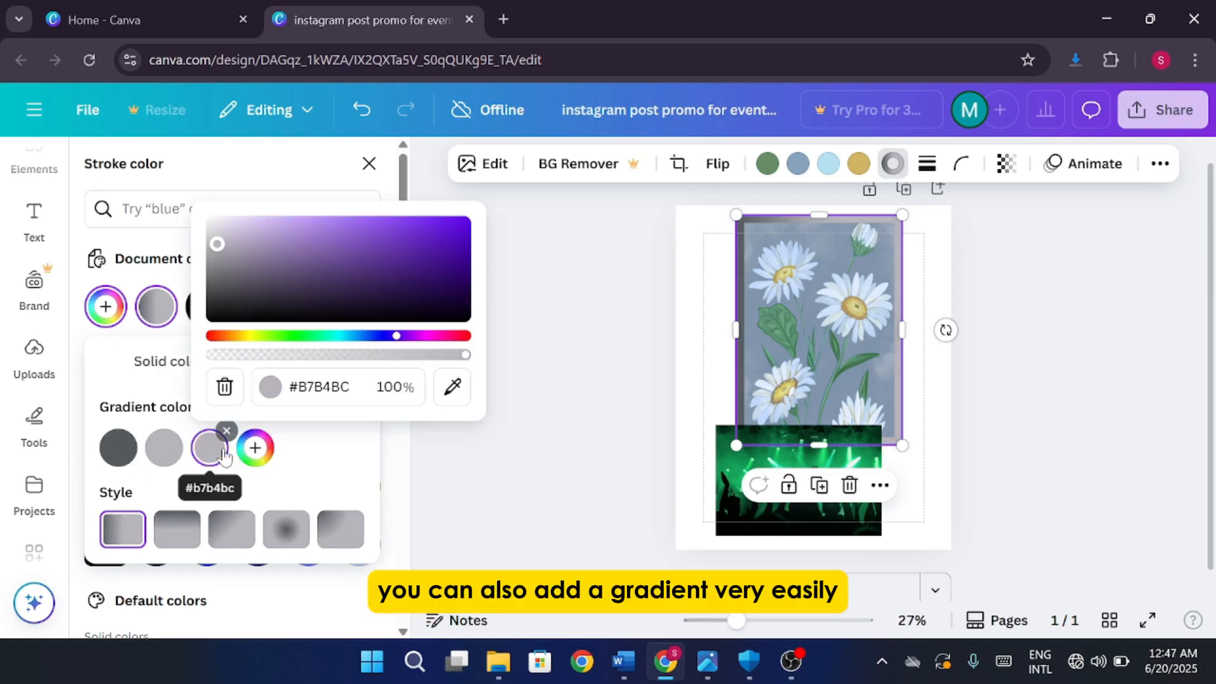
left_click(223, 451)
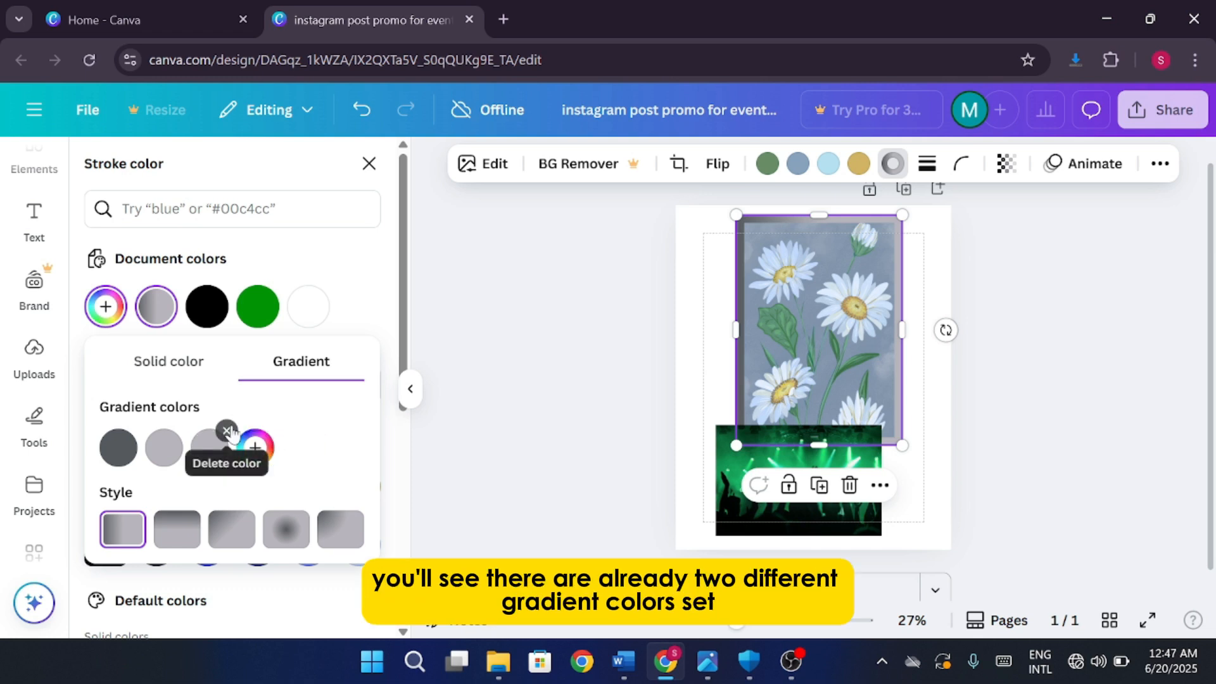
left_click(222, 435)
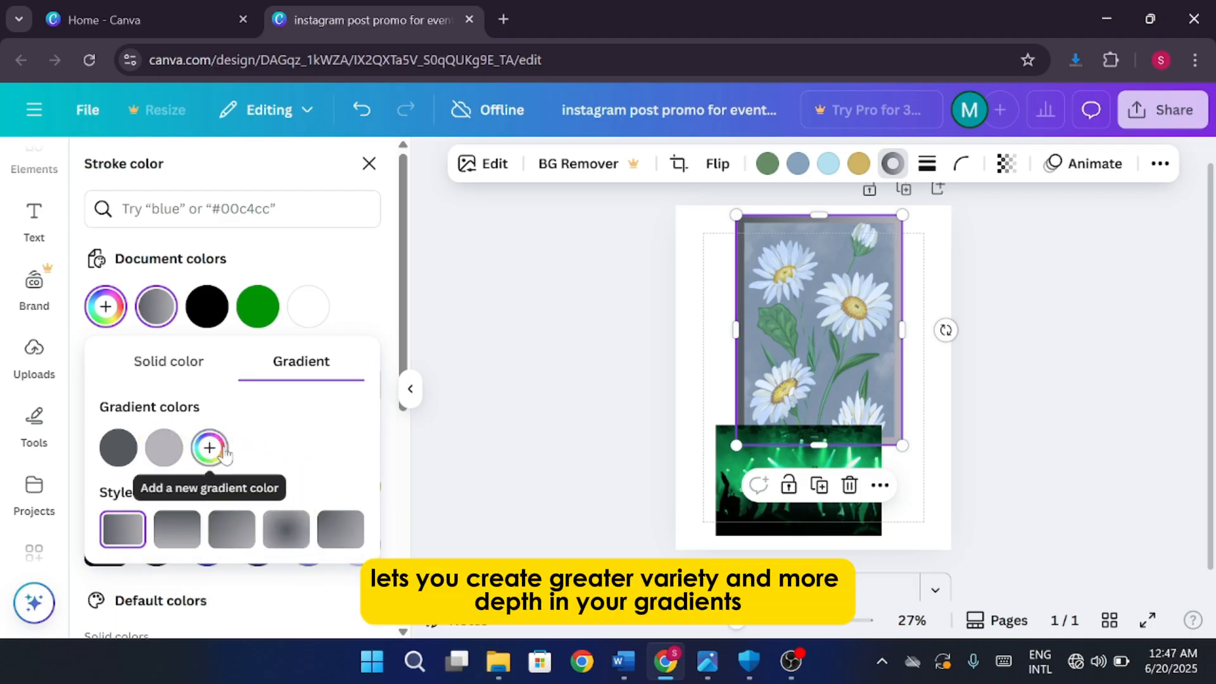
Apply the diagonal linear style to the border gradient, swap its two colors, and restore their order
left_click(230, 529)
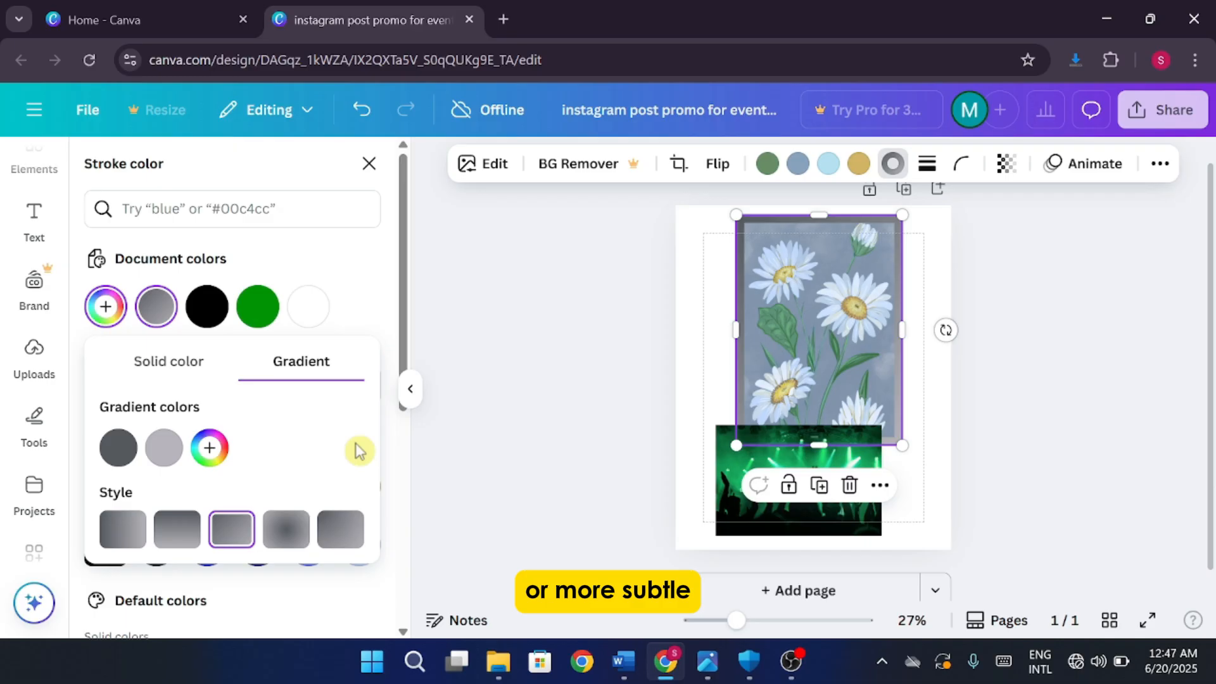
left_click_drag(163, 448, 119, 456)
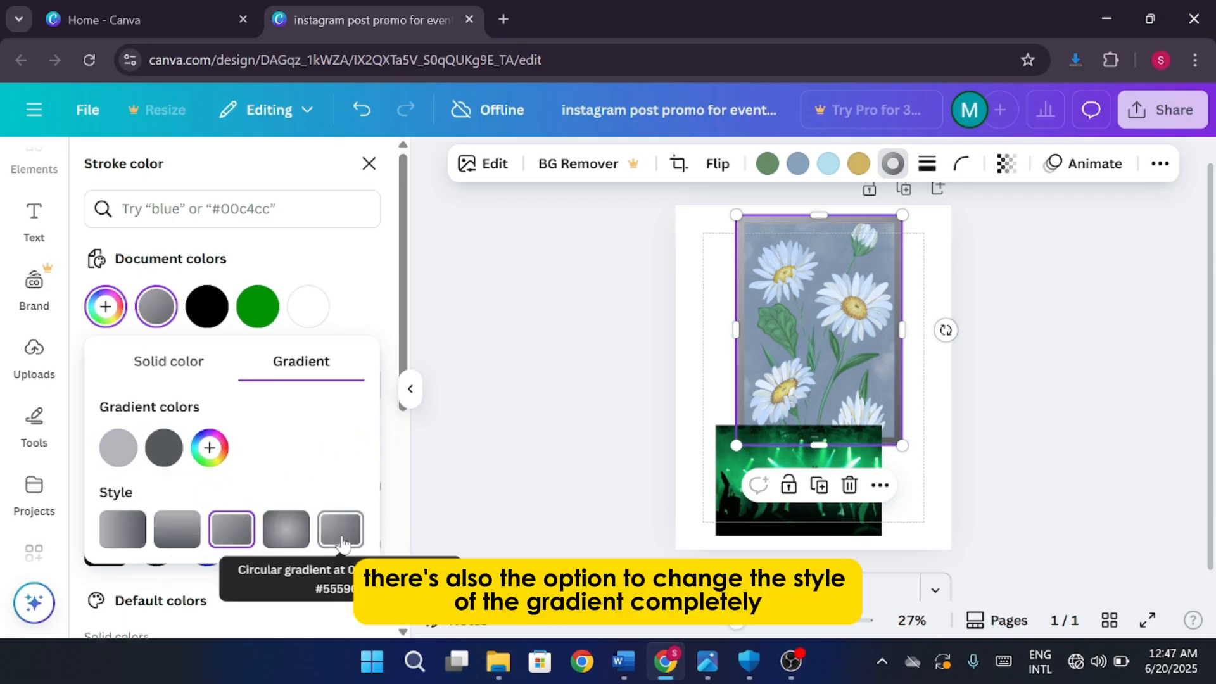
left_click_drag(164, 448, 114, 456)
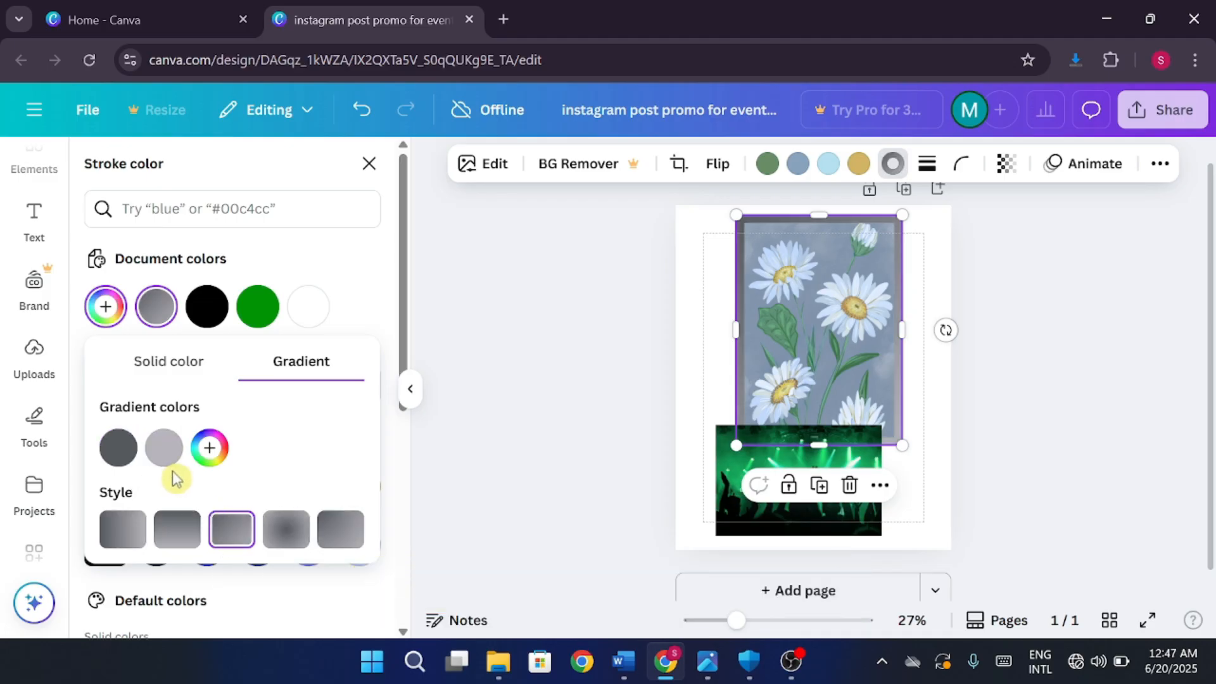
Add a third color to the border gradient and pick a new shade for it
left_click(209, 448)
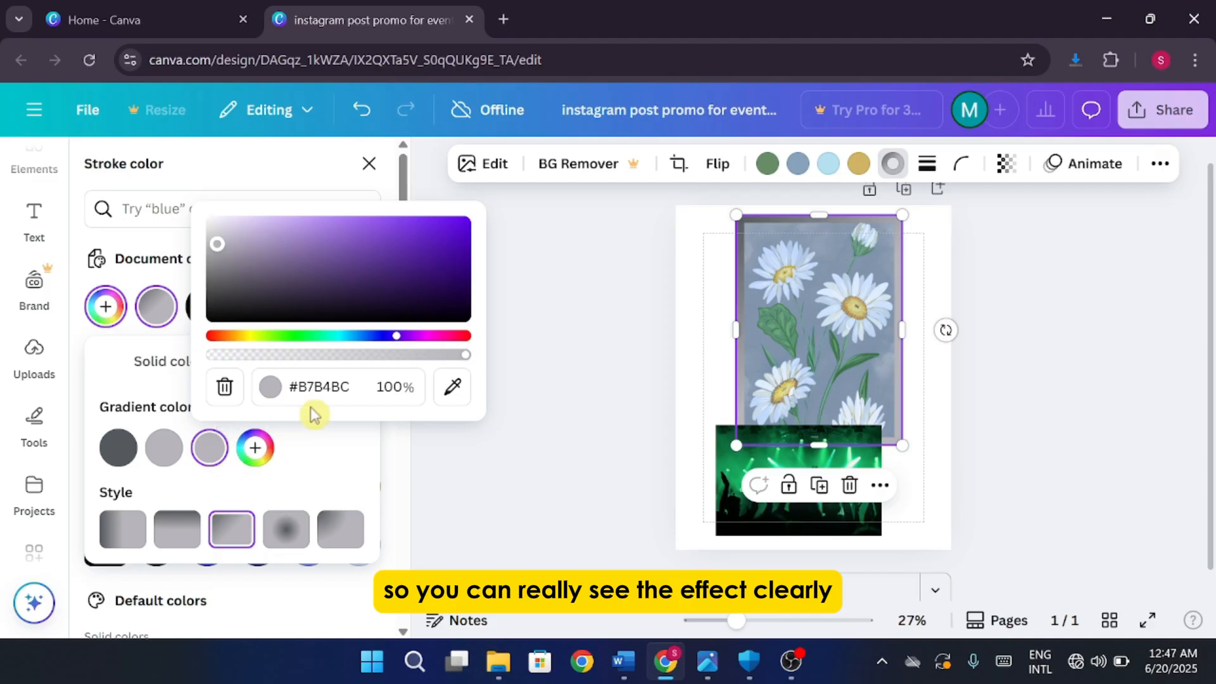
left_click(344, 294)
left_click(350, 481)
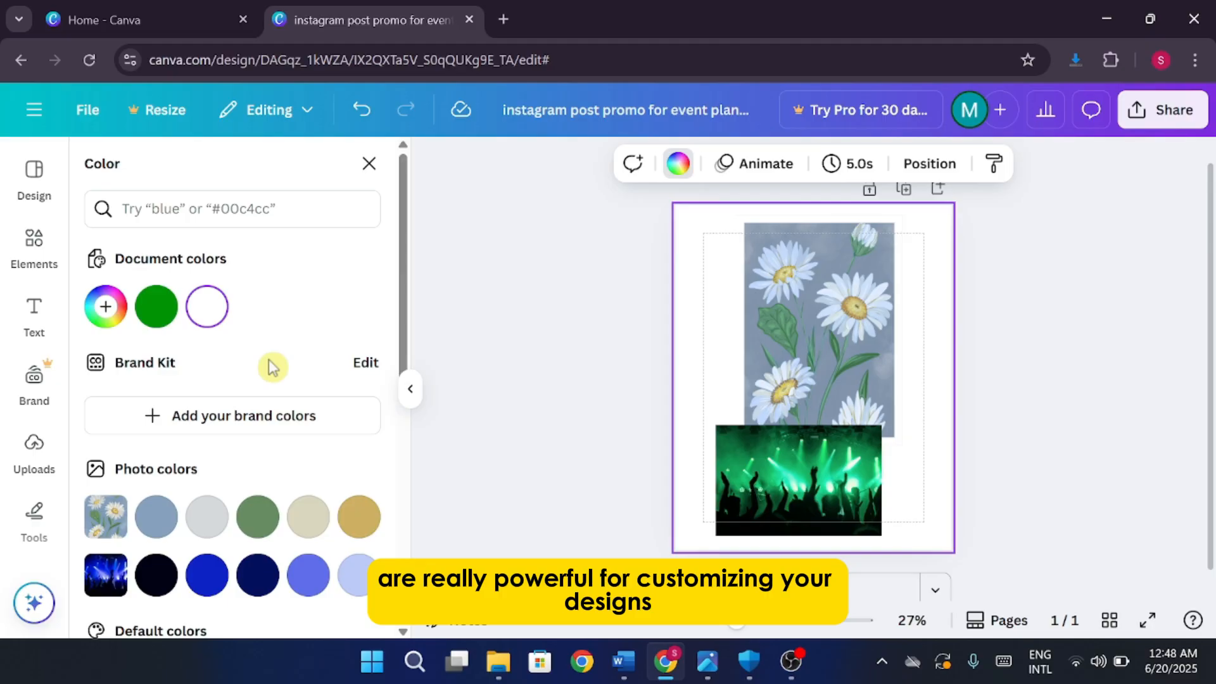
Set the page background to the green document color #009400
left_click(230, 201)
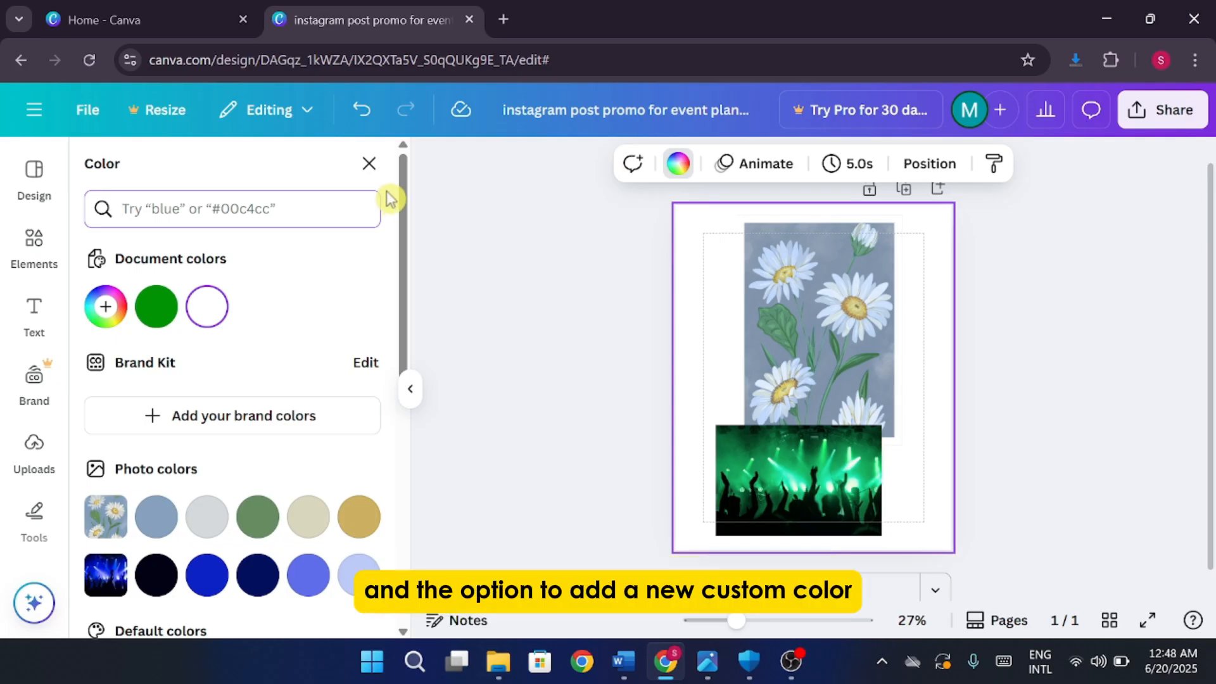
left_click(370, 279)
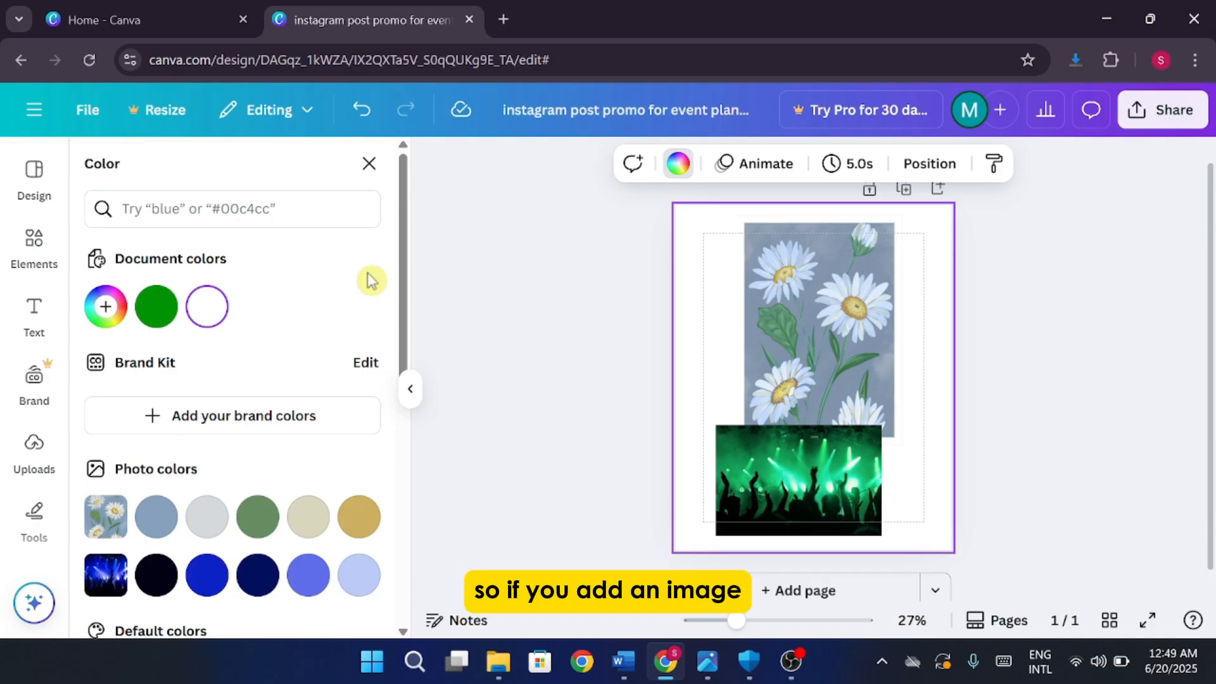
left_click(106, 307)
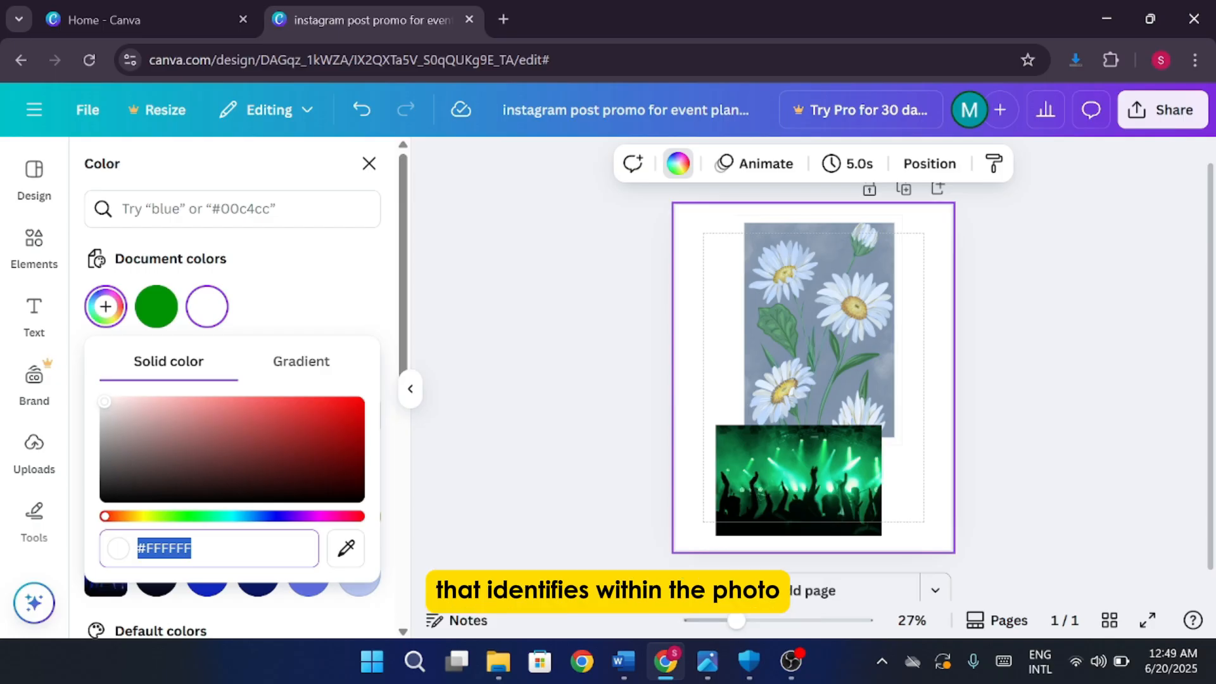
left_click(328, 304)
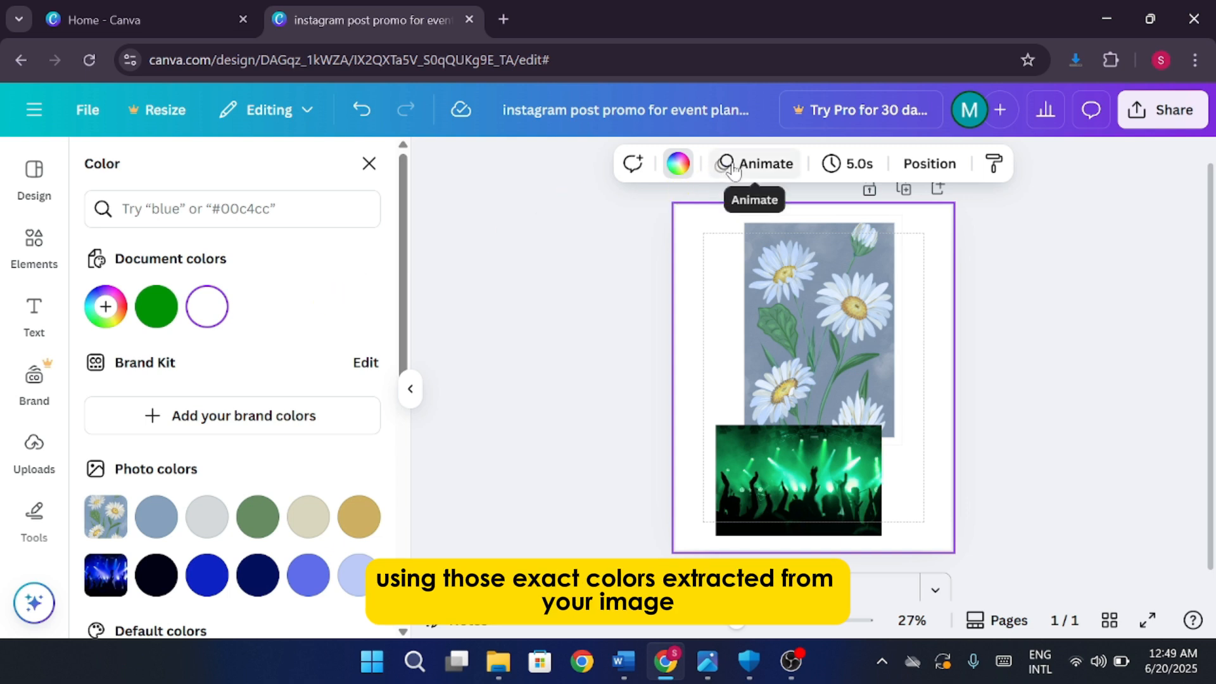
left_click(156, 307)
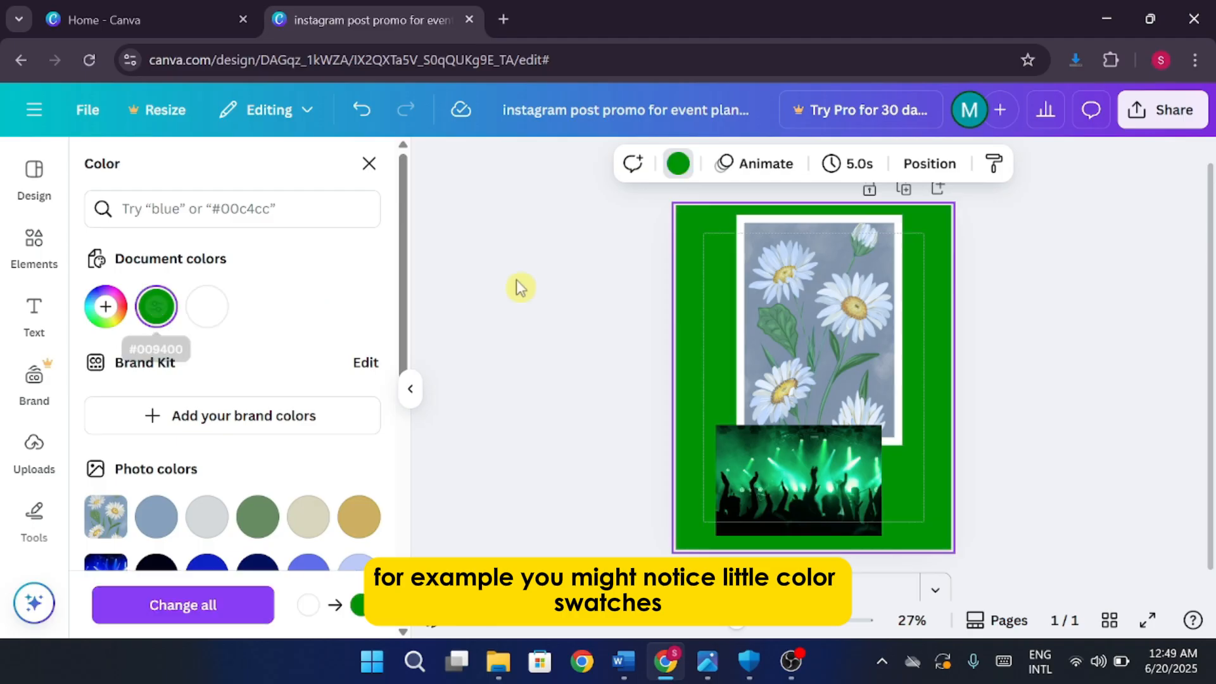
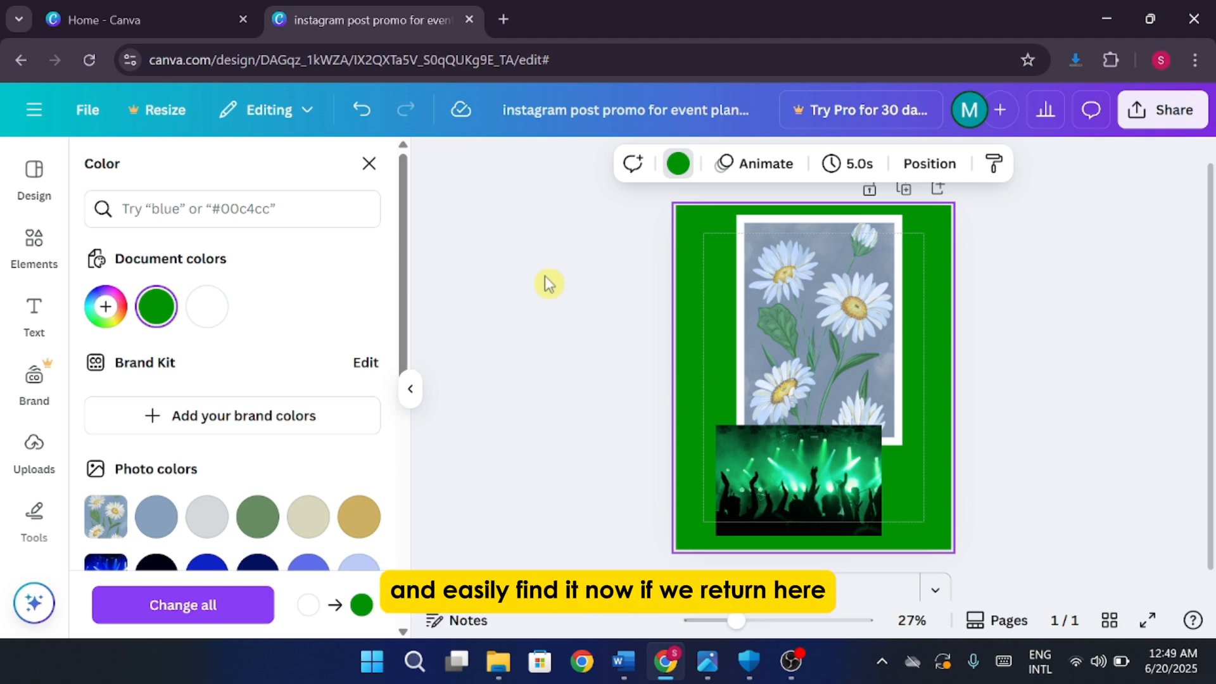
left_click(548, 284)
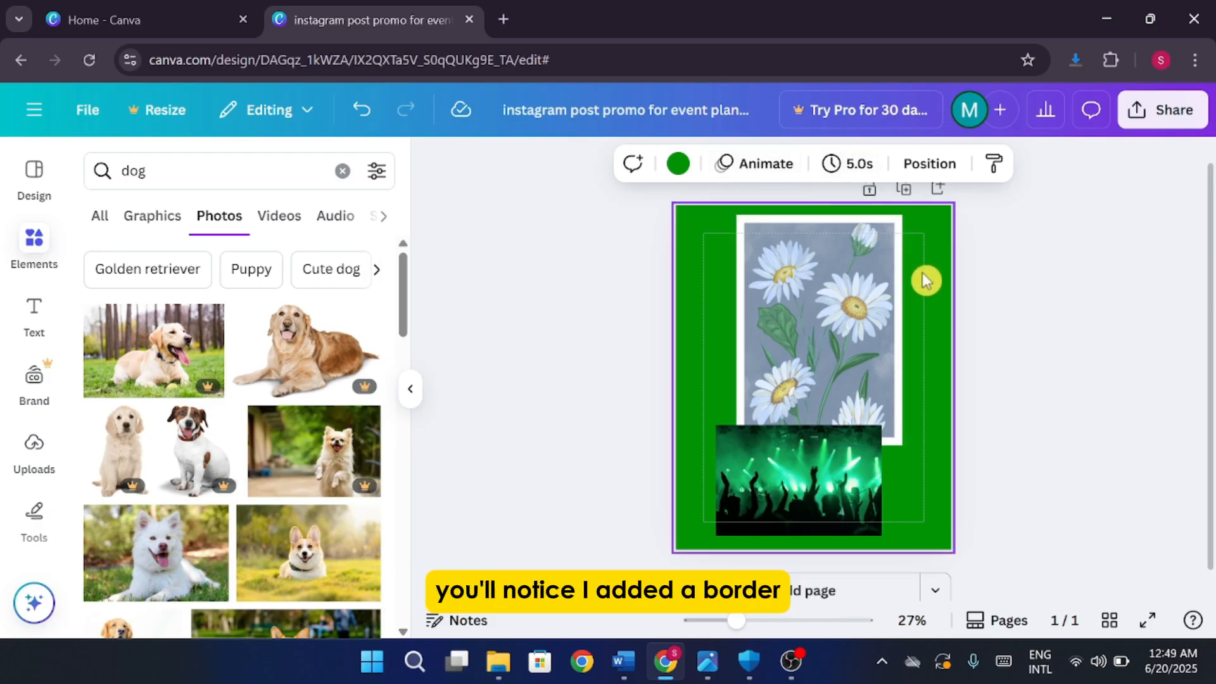
Set the daisy image's corner rounding to 100
left_click(873, 311)
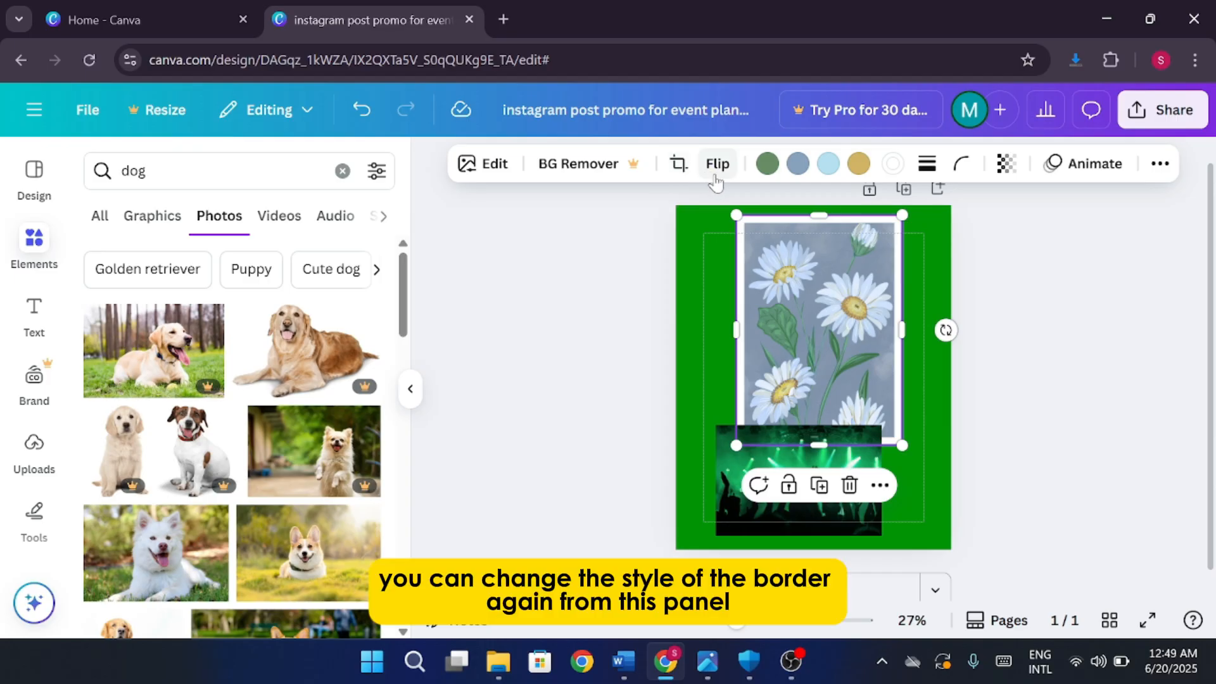
left_click(963, 166)
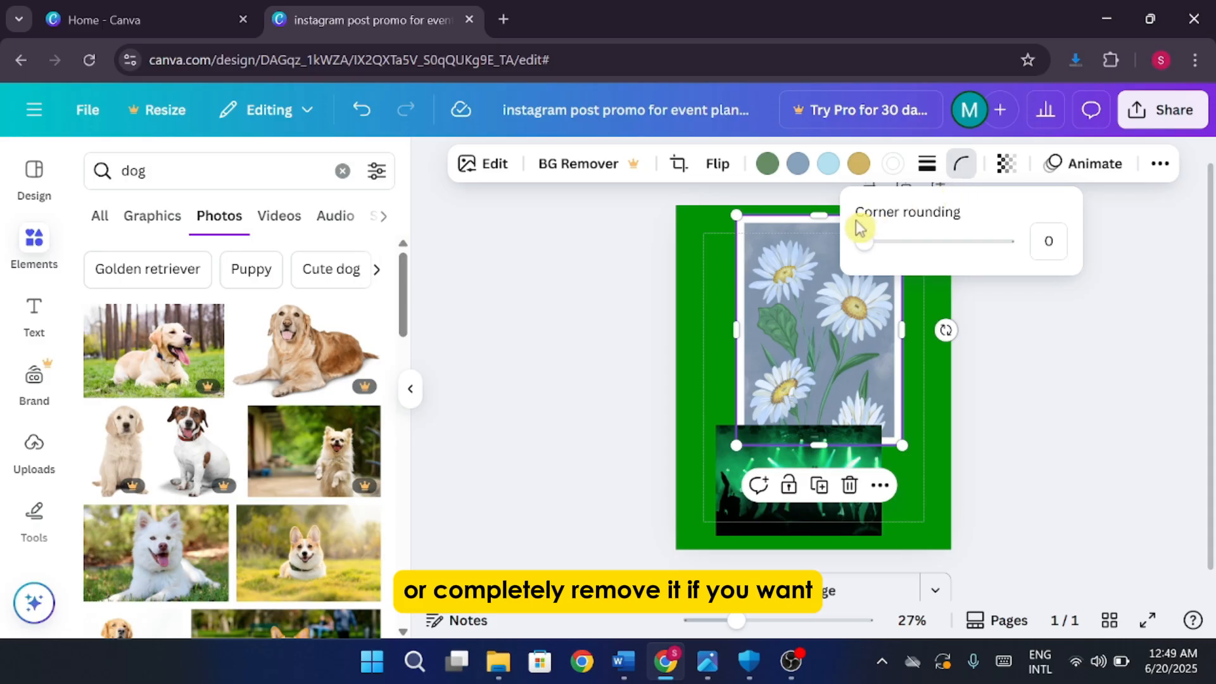
left_click_drag(864, 242, 1031, 266)
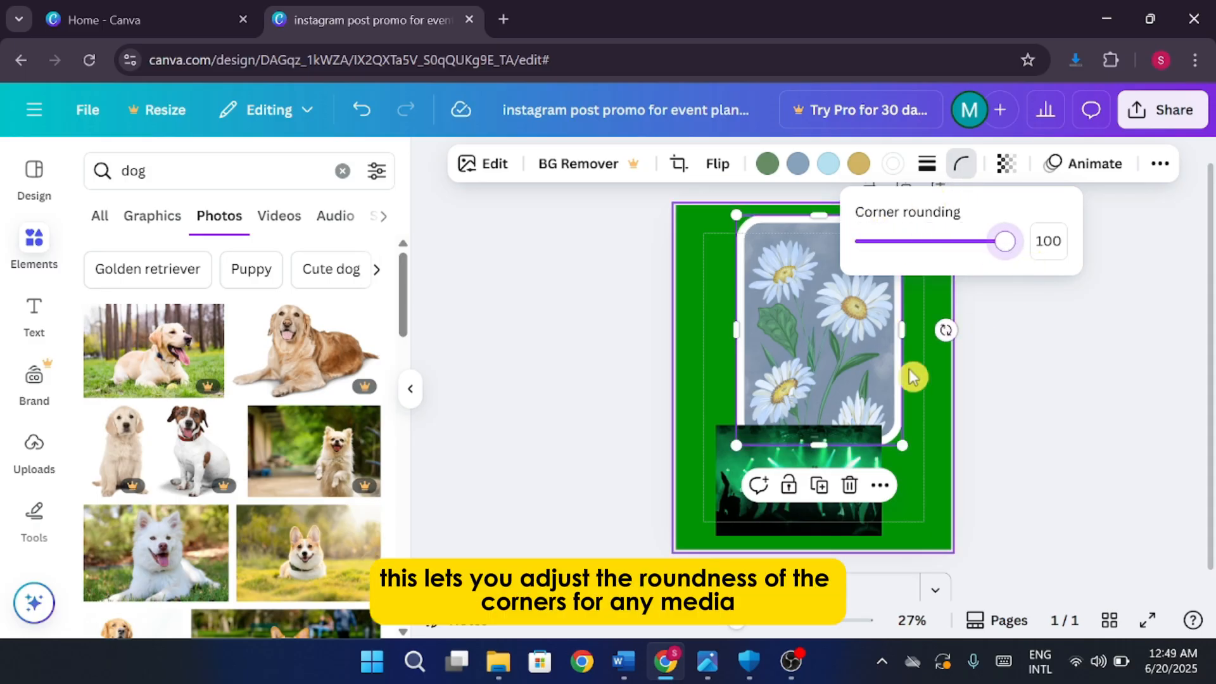
Shrink the concert crowd photo and place it centered below the daisy image
left_click_drag(739, 467, 759, 495)
left_click_drag(900, 450, 863, 480)
left_click_drag(810, 521, 832, 503)
left_click(999, 404)
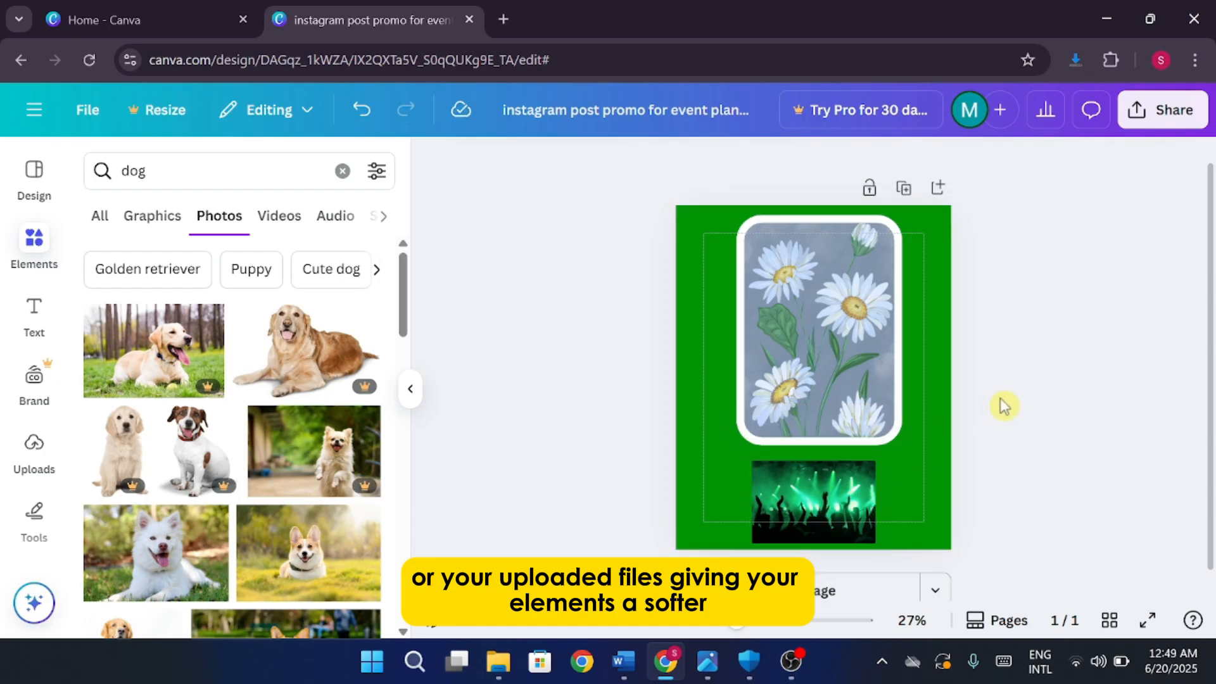
Try a tighter crop of the daisy image within its frame, and undo the crop
left_click(867, 311)
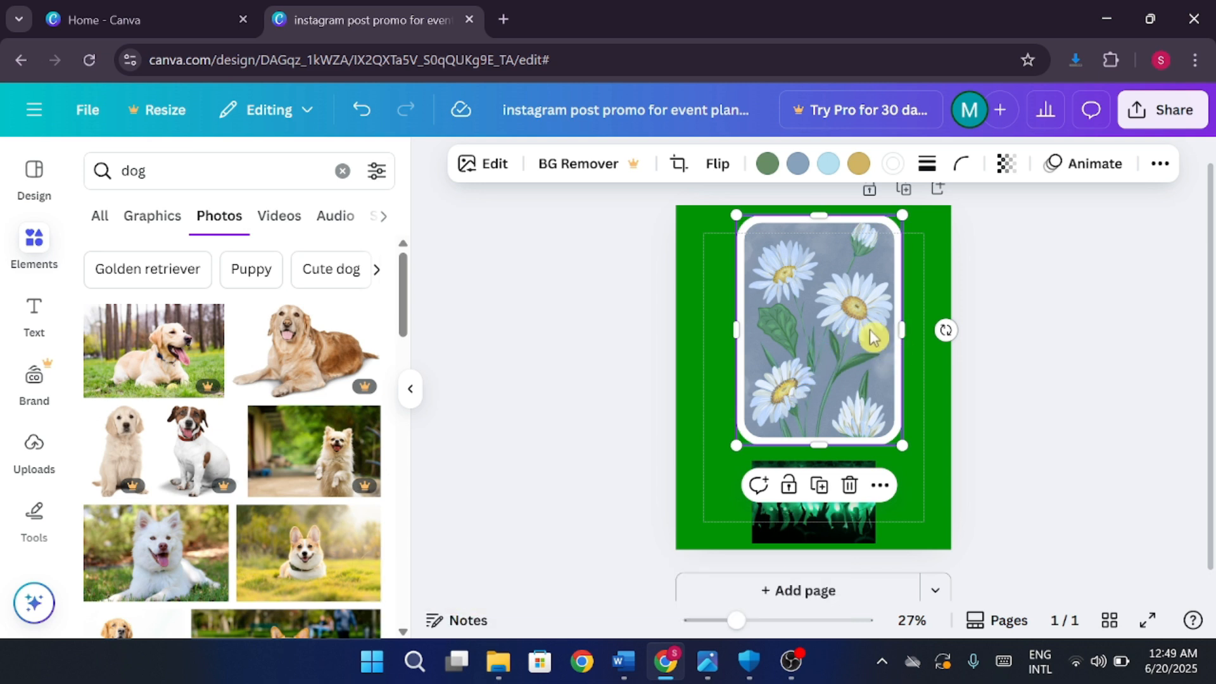
left_click(962, 163)
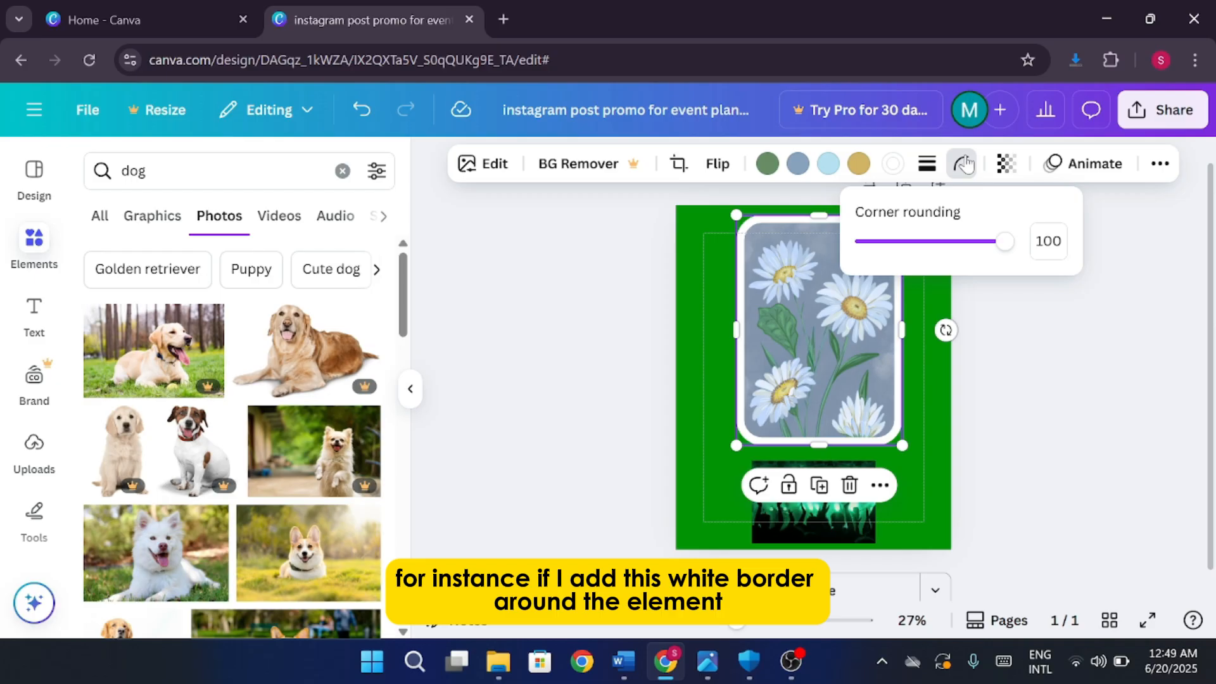
left_click(688, 176)
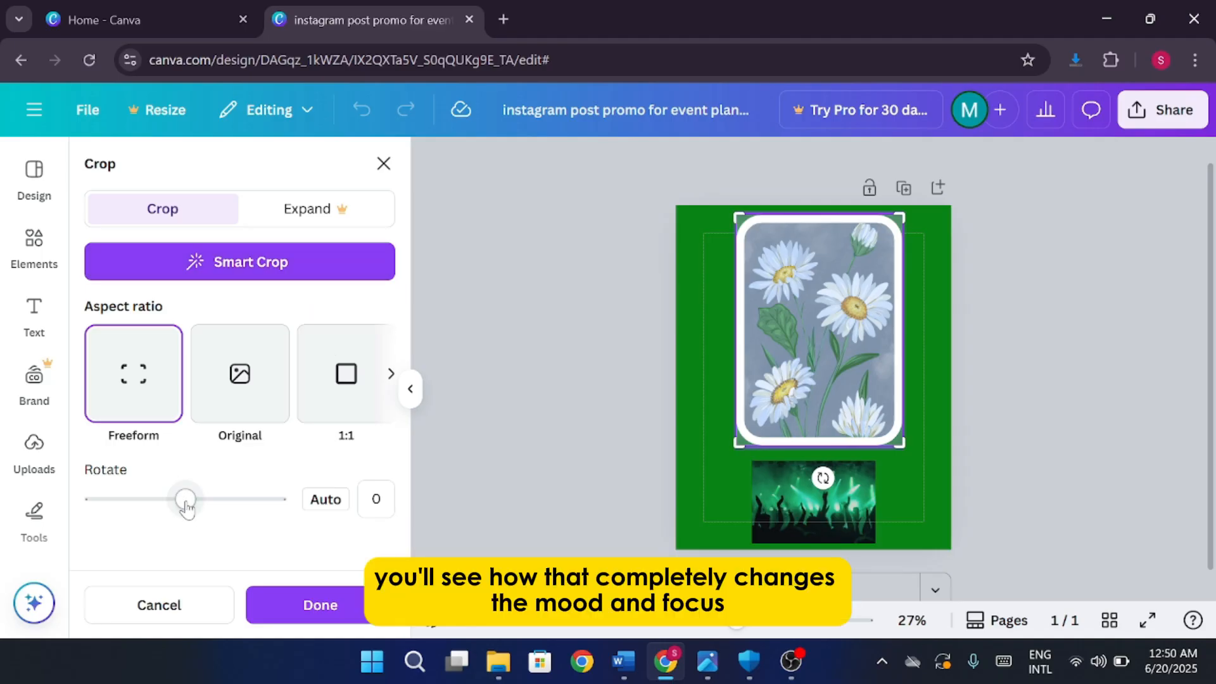
mouse_move(185, 500)
left_mouse_down()
mouse_move(228, 501)
mouse_move(185, 500)
left_mouse_up()
left_click(510, 407)
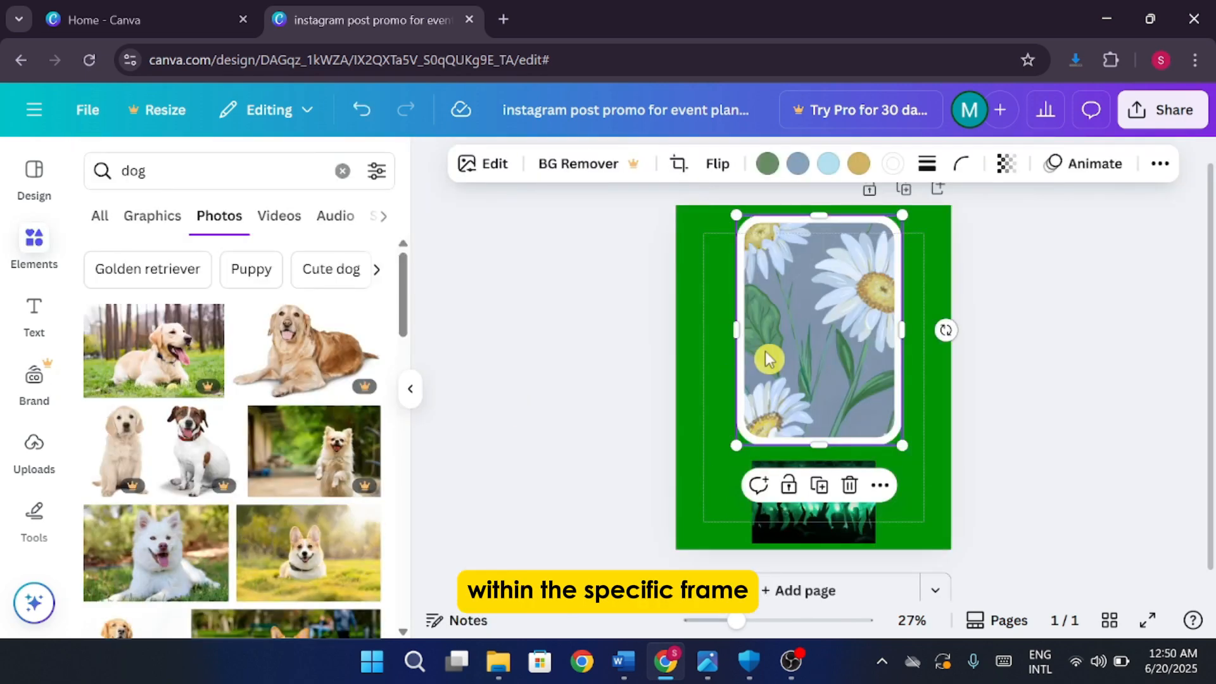
key("ctrl+z")
left_click(679, 163)
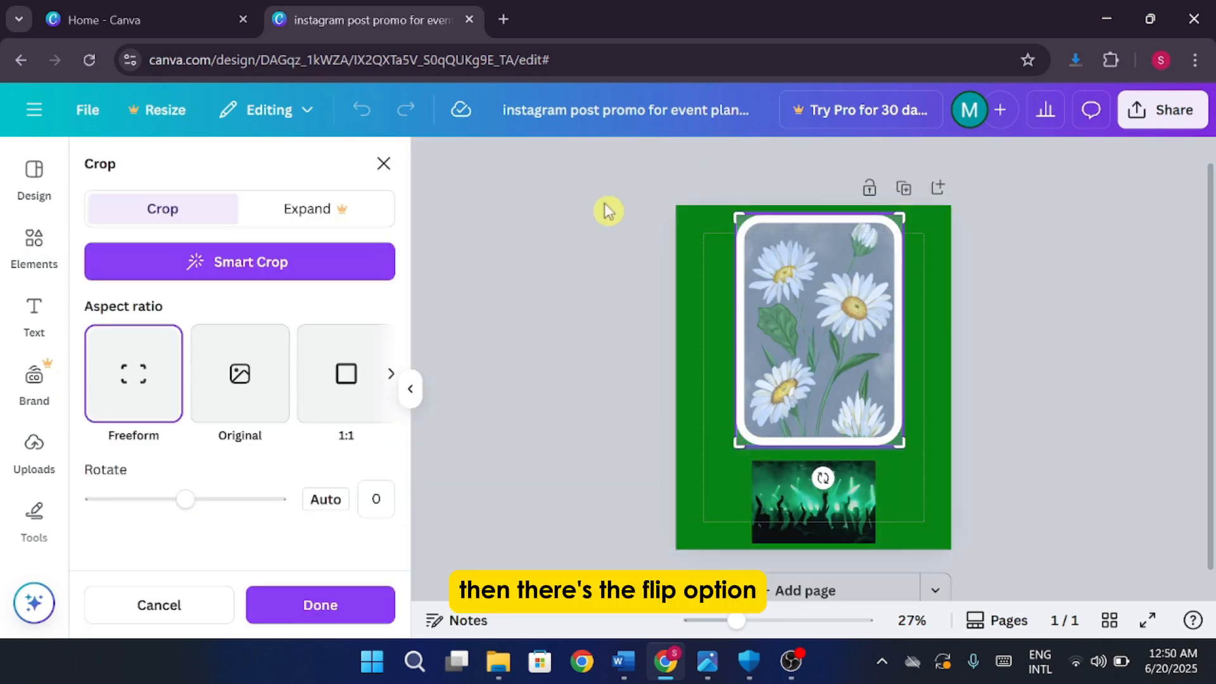
left_click(604, 326)
Flip the daisy image horizontally and vertically, and flip it back to its original orientation
left_click(718, 164)
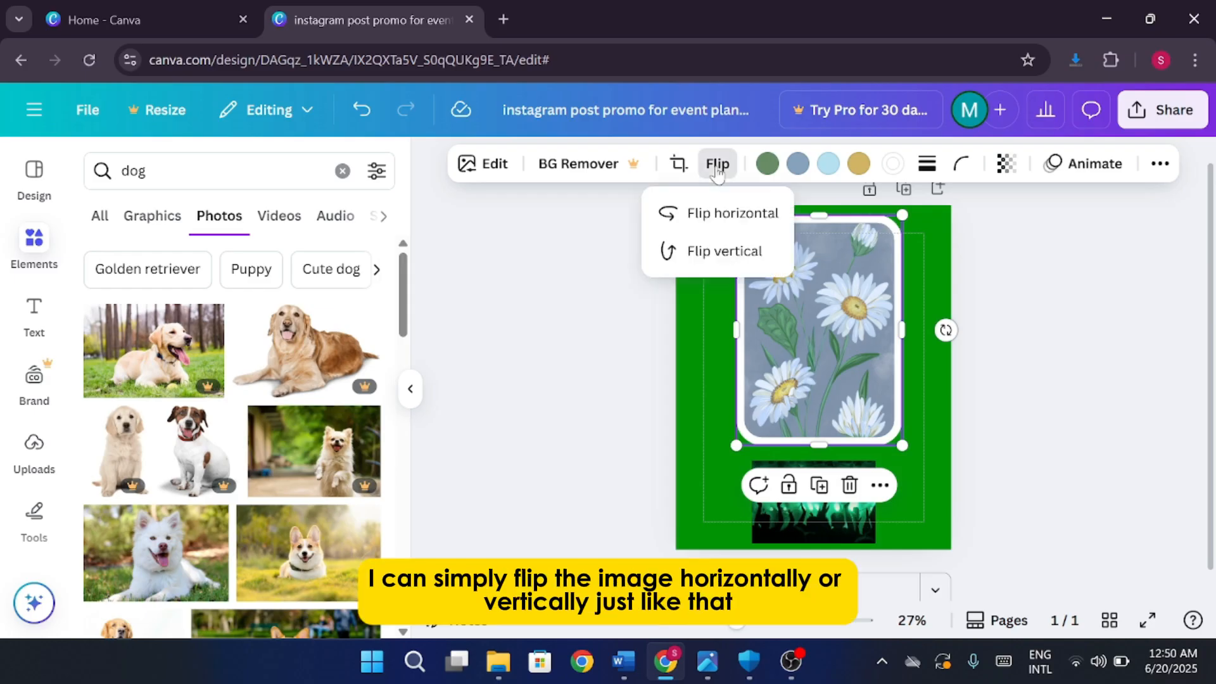
left_click(738, 216)
left_click(739, 215)
left_click(732, 257)
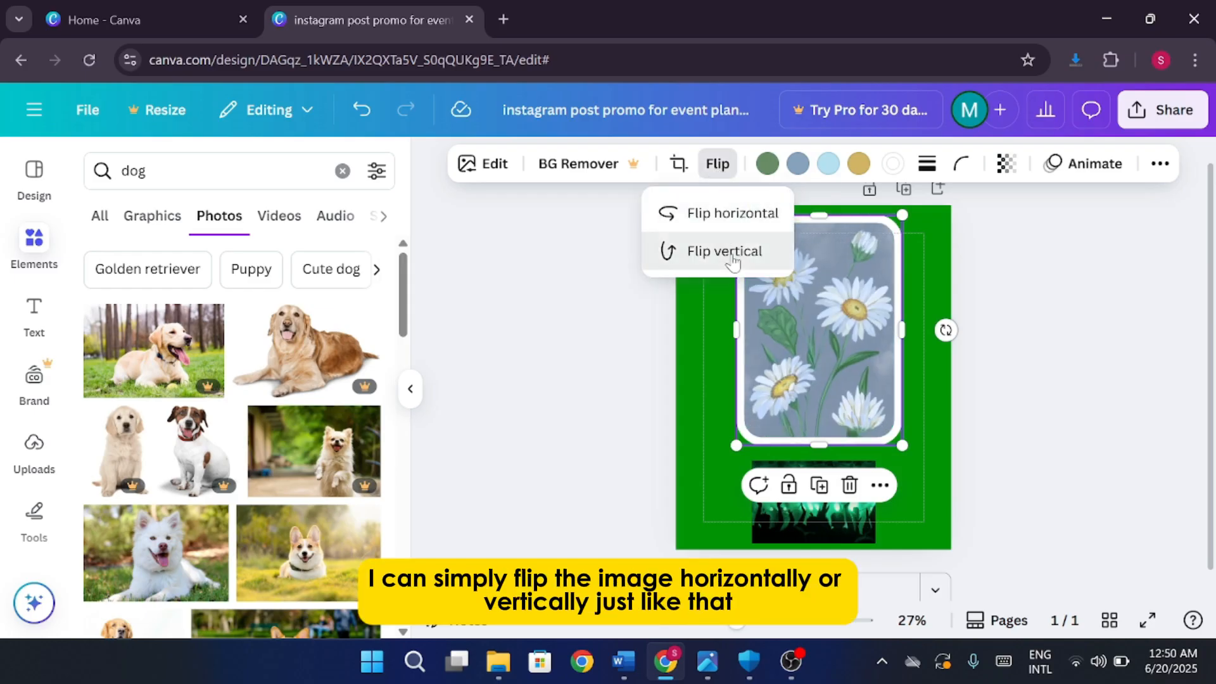
left_click(732, 257)
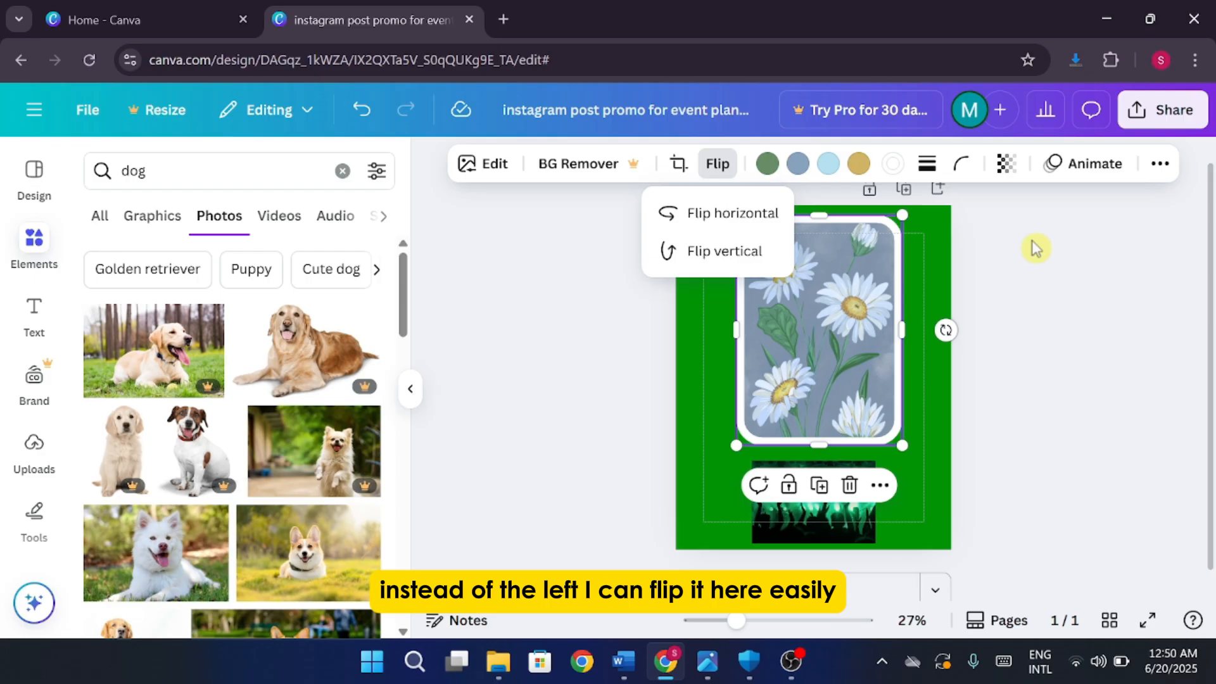
key("Escape")
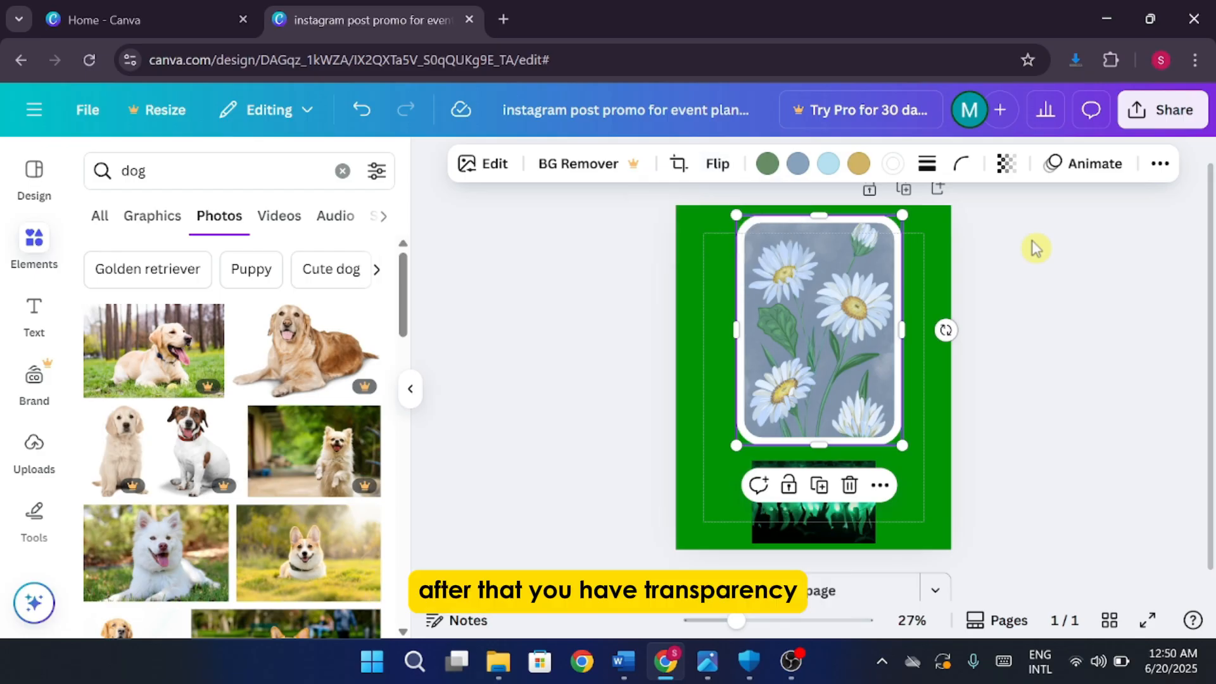
Try different transparency levels on the daisy image and return it to 100
left_click(1006, 166)
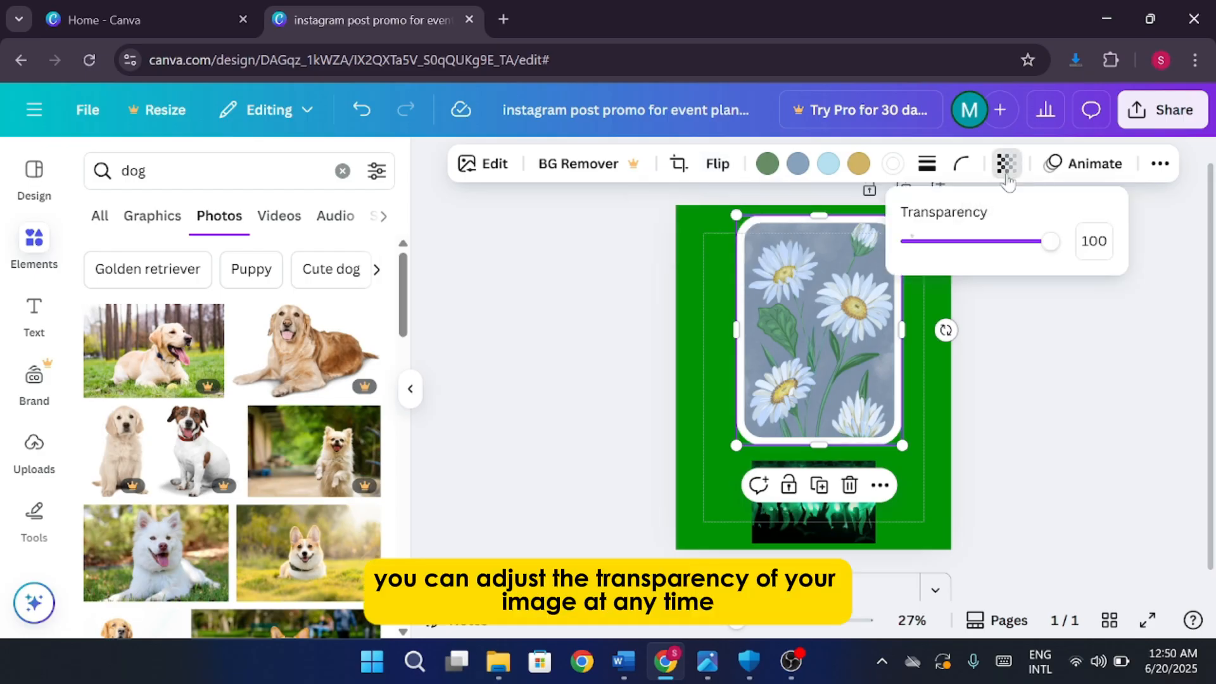
left_click_drag(1048, 241, 1087, 250)
left_click(1115, 336)
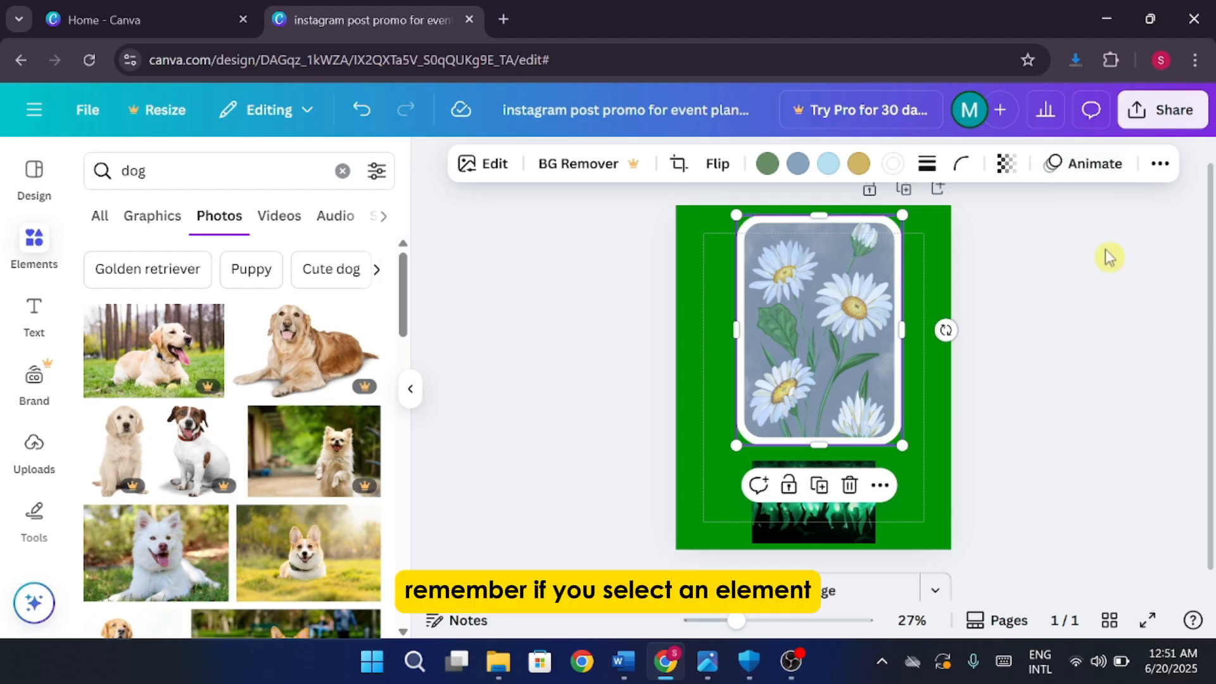
Browse the photo animation options for the daisy image without applying one
left_click(1056, 163)
scroll(210, 382, "down", 3)
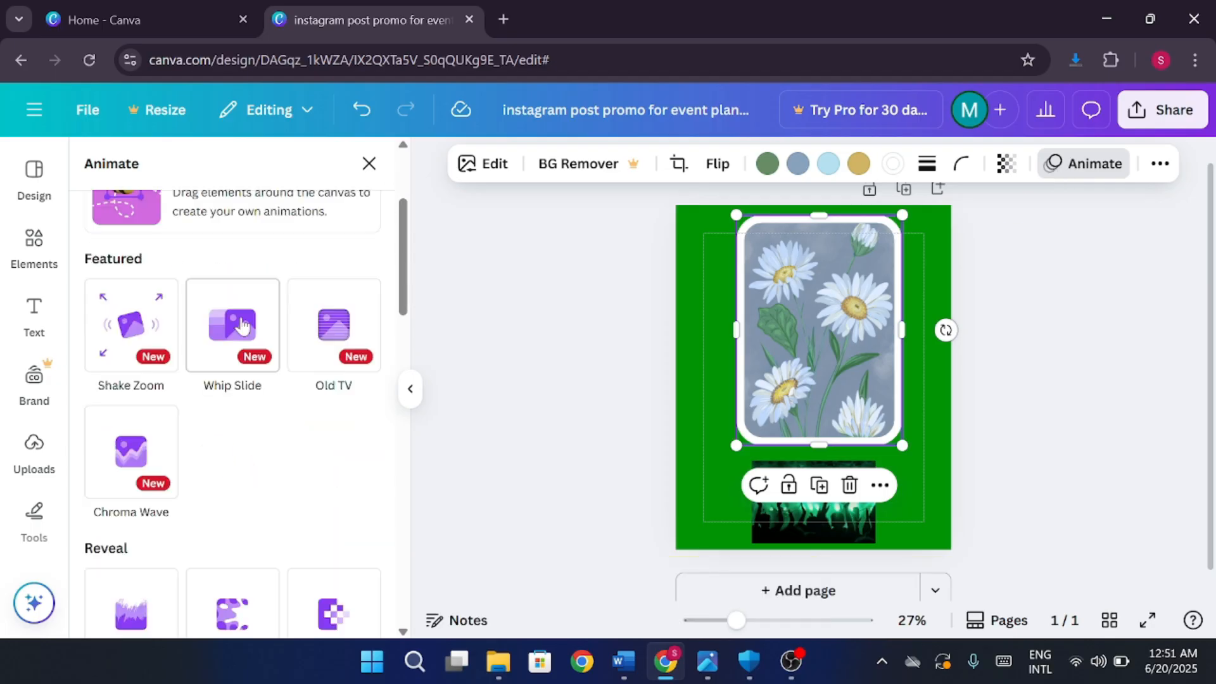
scroll(279, 421, "up", 3)
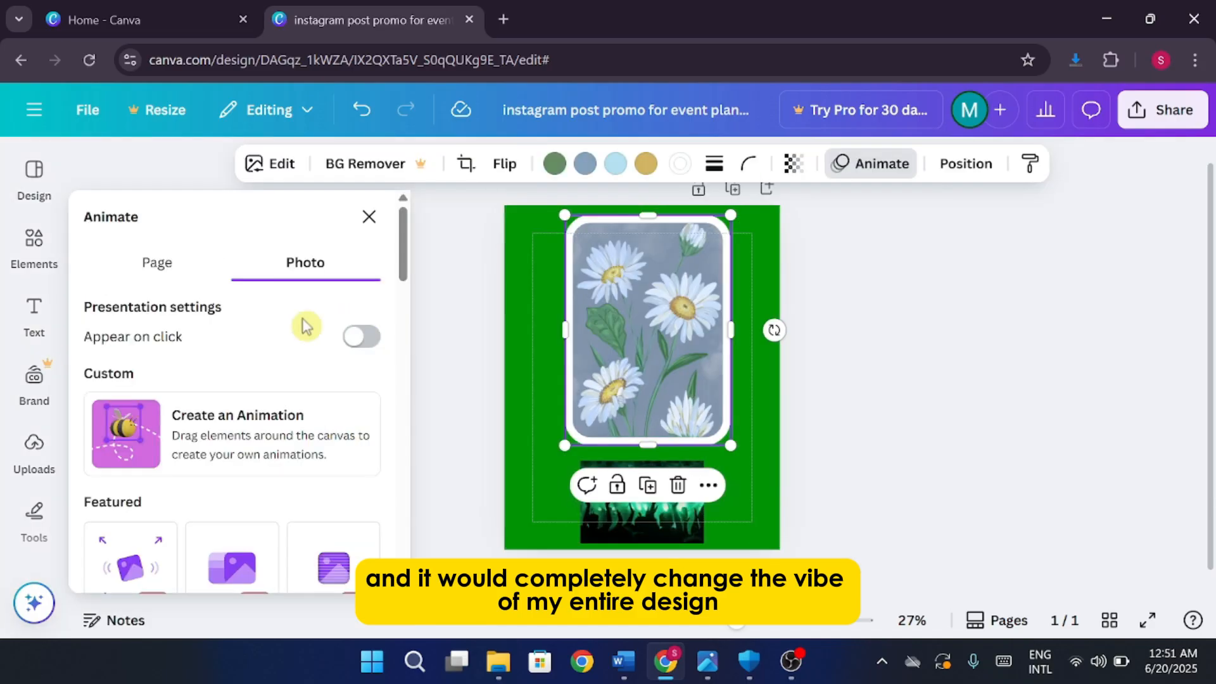
scroll(304, 325, "down", 2)
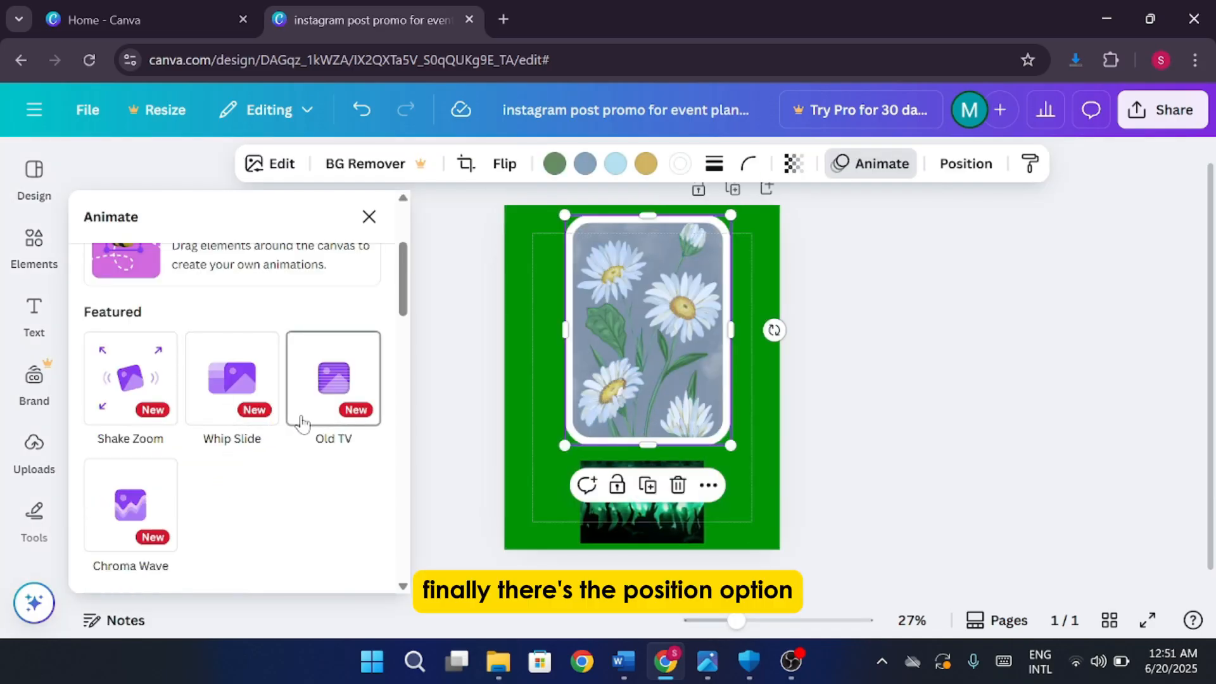
Overlap the concert crowd photo with the daisy image, send it one level backward, and return it below the daisy image
left_click(964, 165)
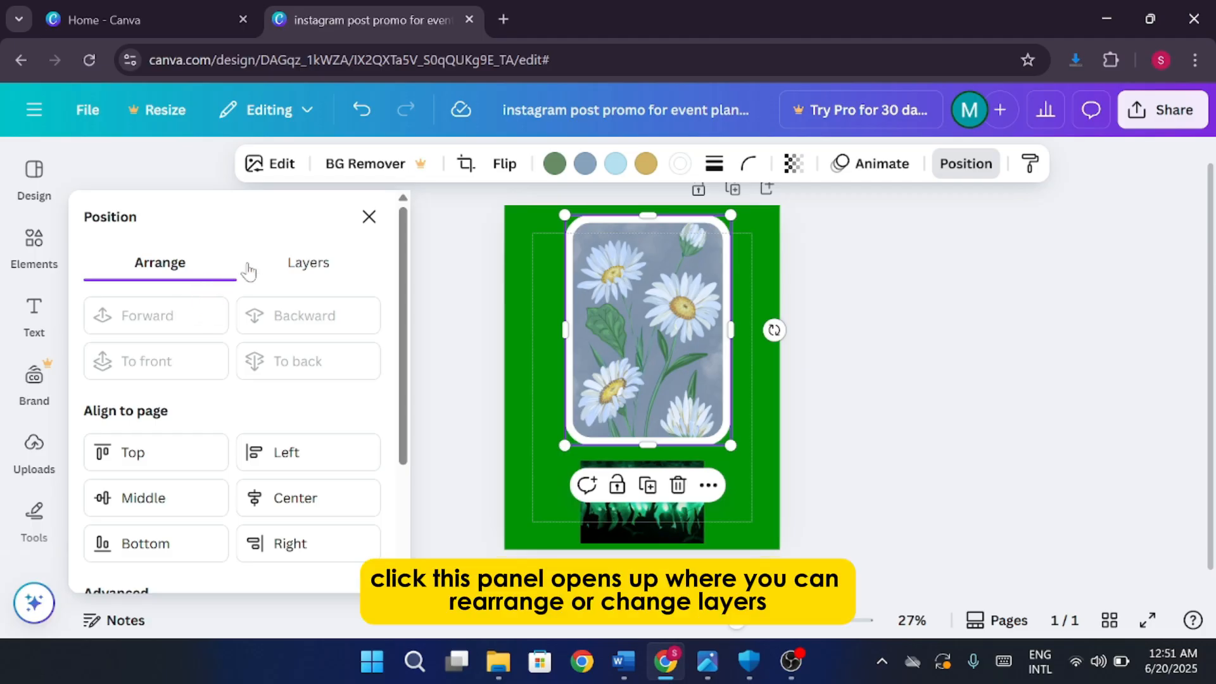
left_click_drag(705, 515, 709, 449)
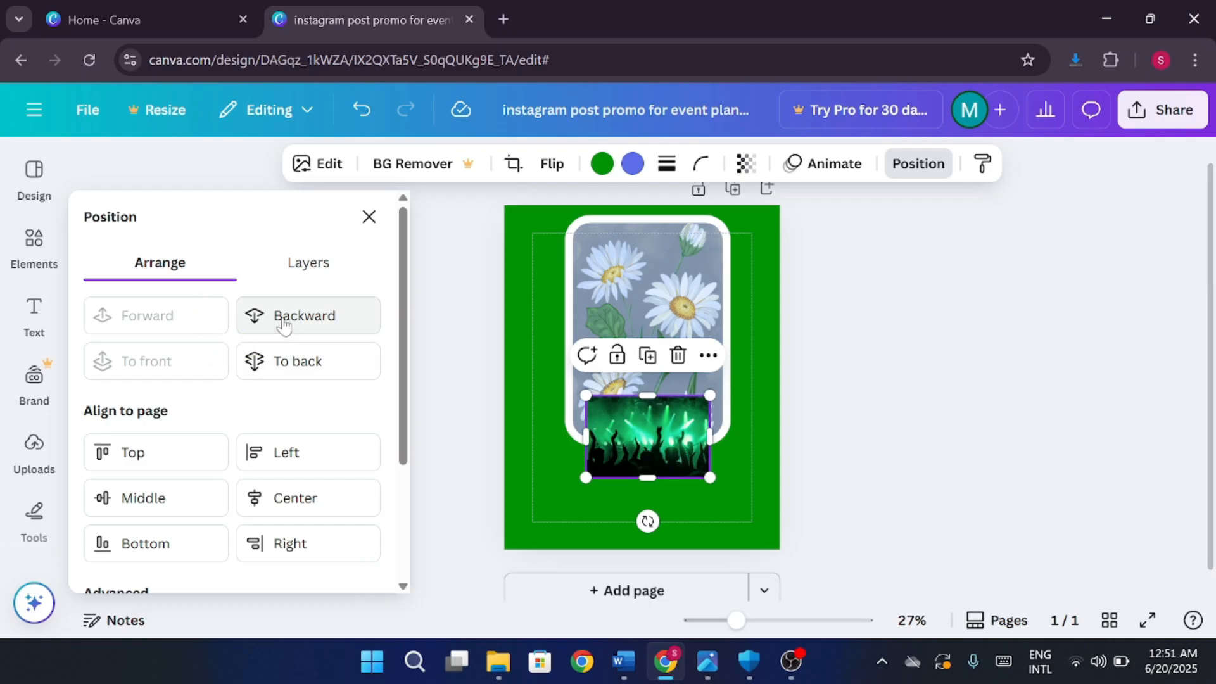
left_click(307, 262)
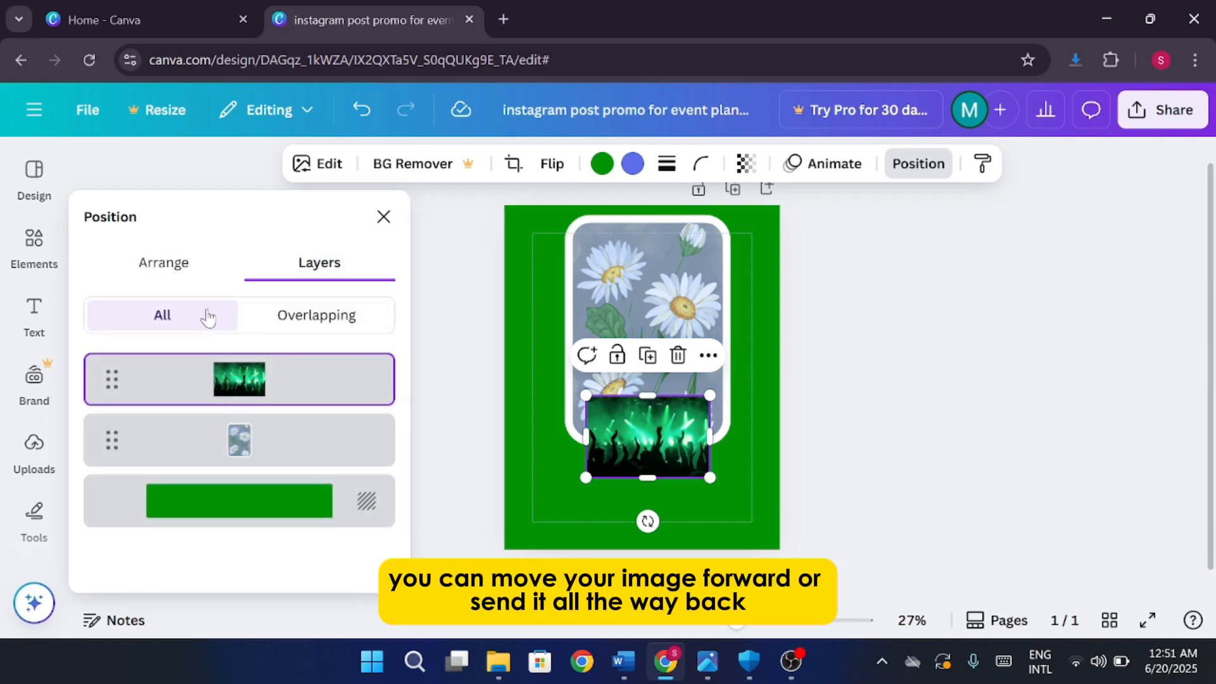
left_click(171, 263)
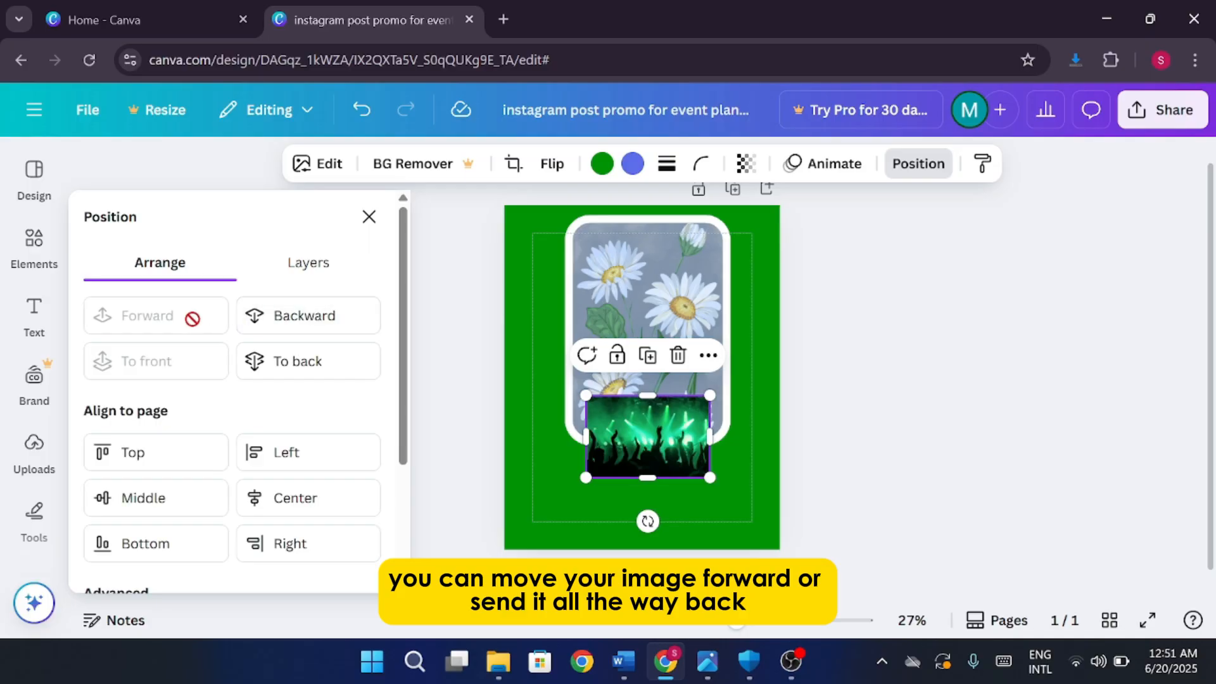
left_click(311, 319)
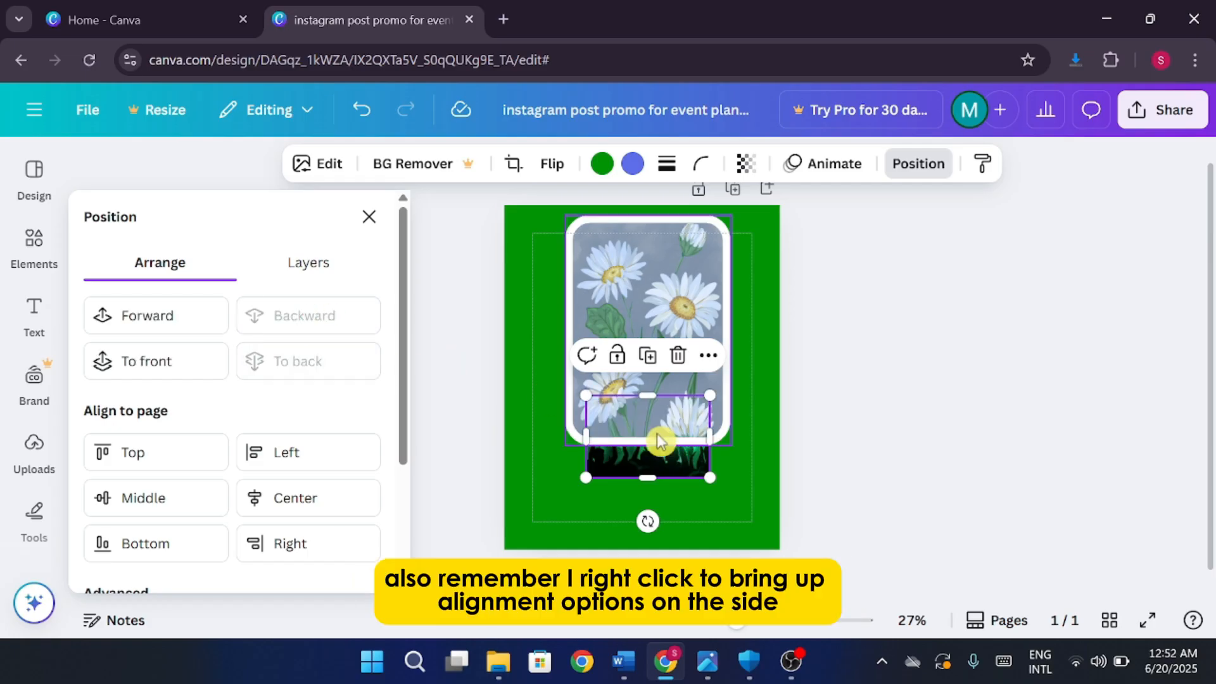
left_click_drag(659, 437, 655, 514)
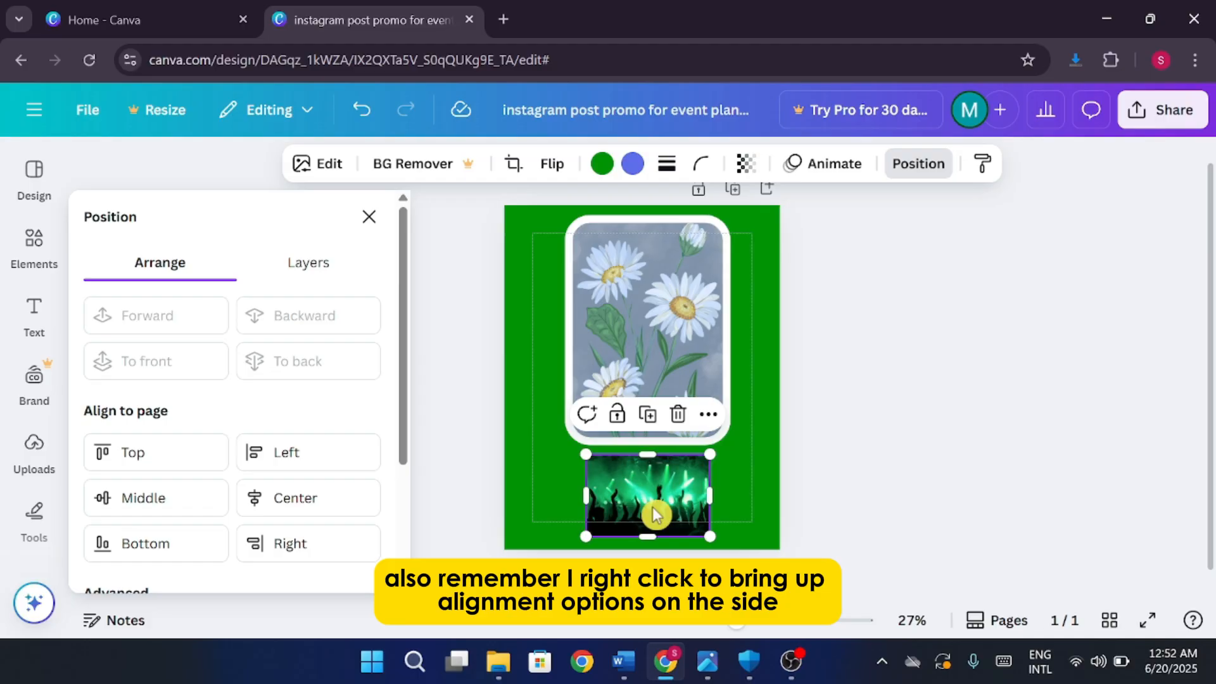
Review the daisy image's page alignment options and its advanced size, position and rotation settings
right_click(664, 418)
mouse_move(748, 345)
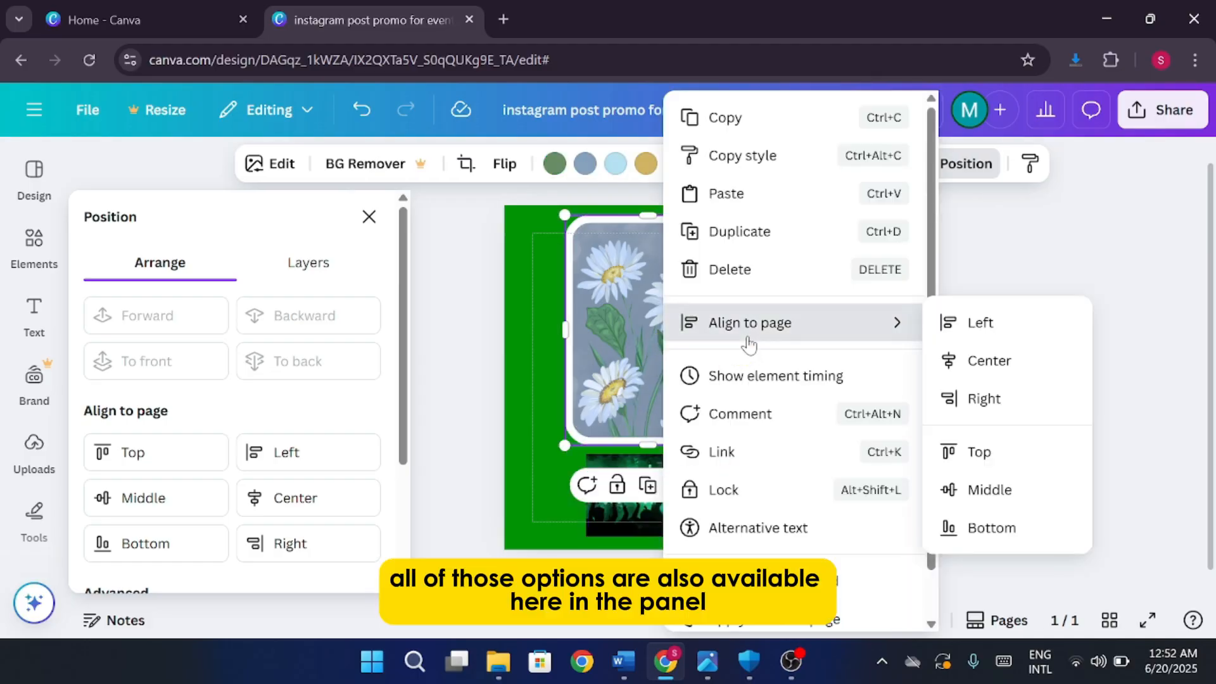
left_click(467, 344)
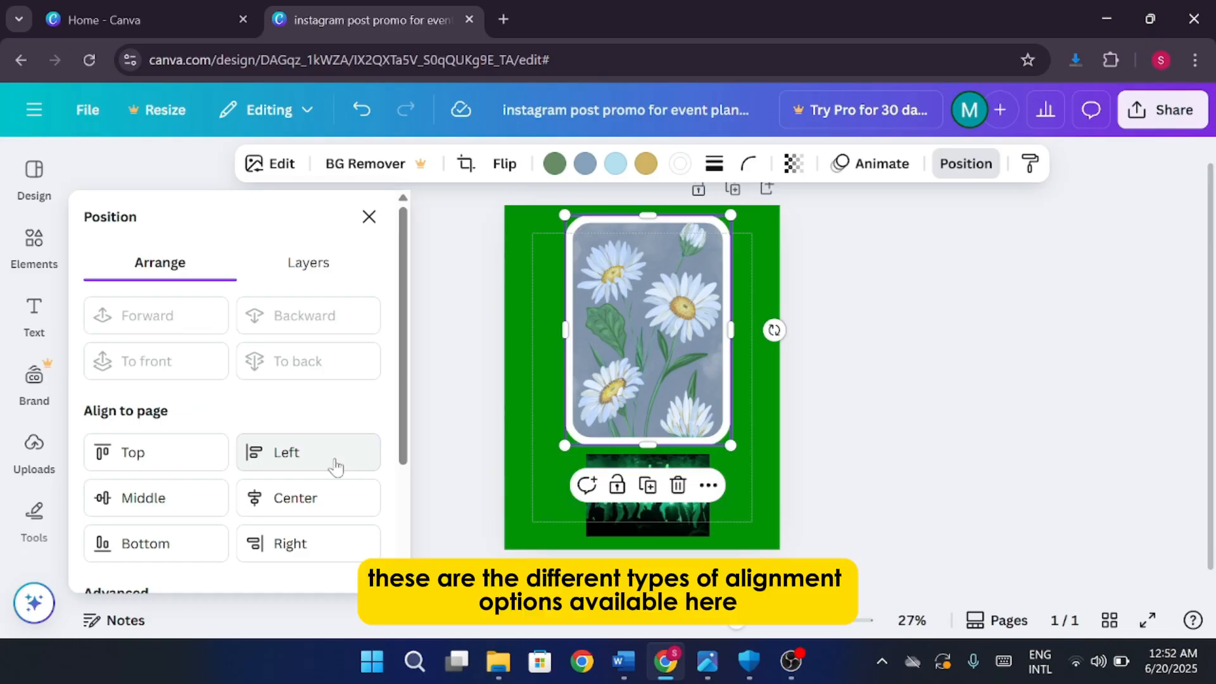
scroll(364, 396, "down", 3)
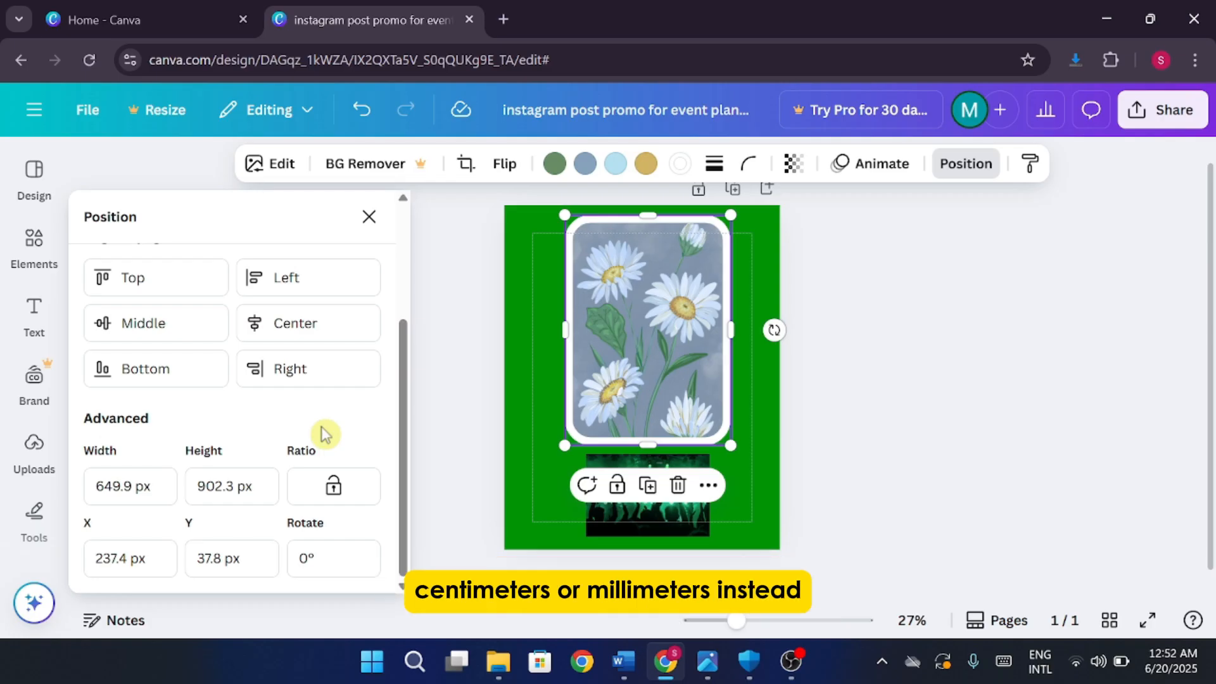
scroll(336, 292, "up", 3)
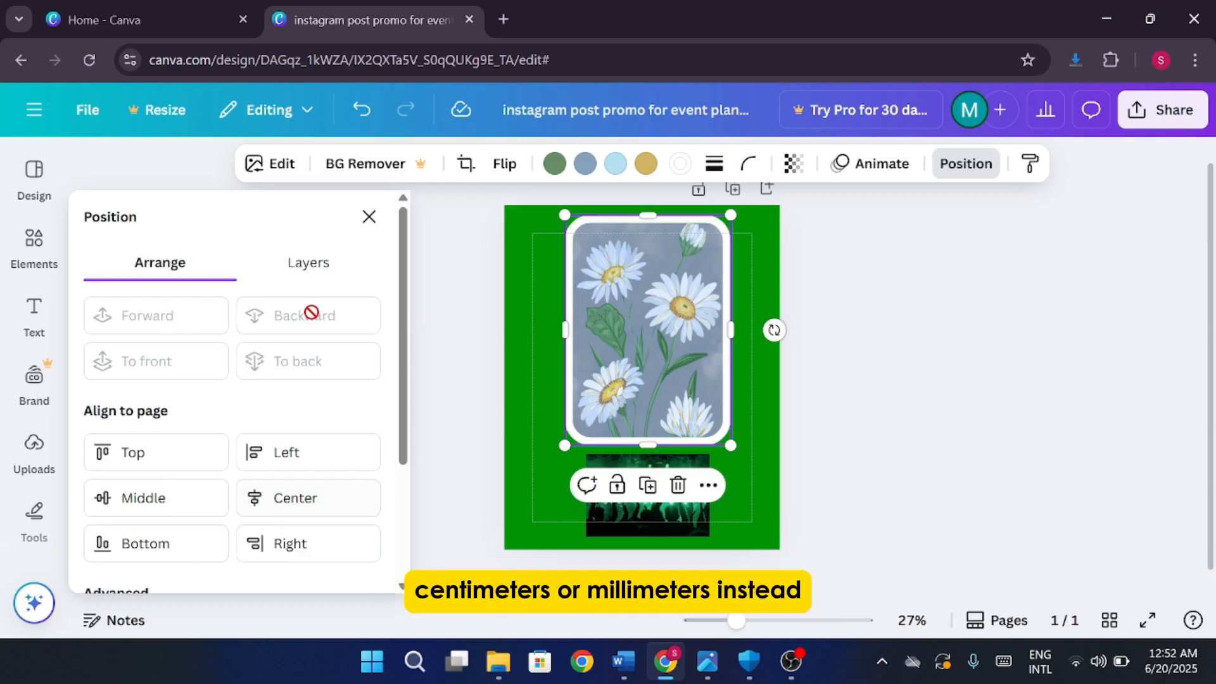
Reorder the layers to put the concert crowd photo above the daisy image, and move it back beneath
left_click(332, 269)
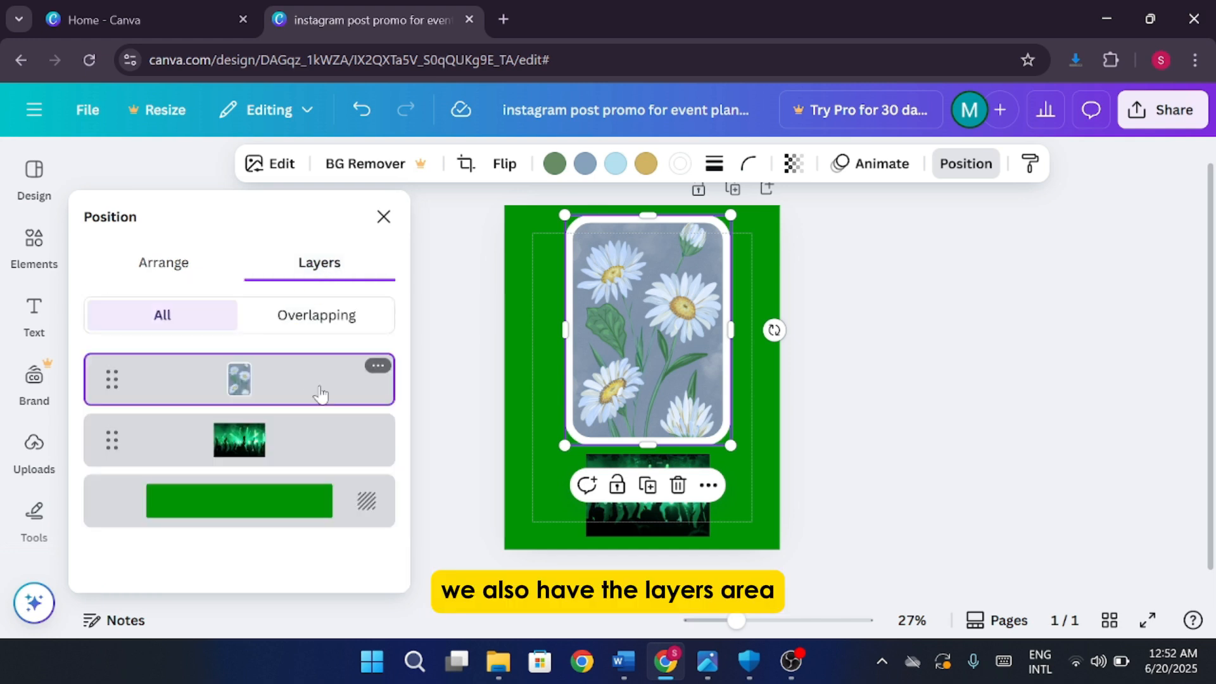
left_click(345, 442)
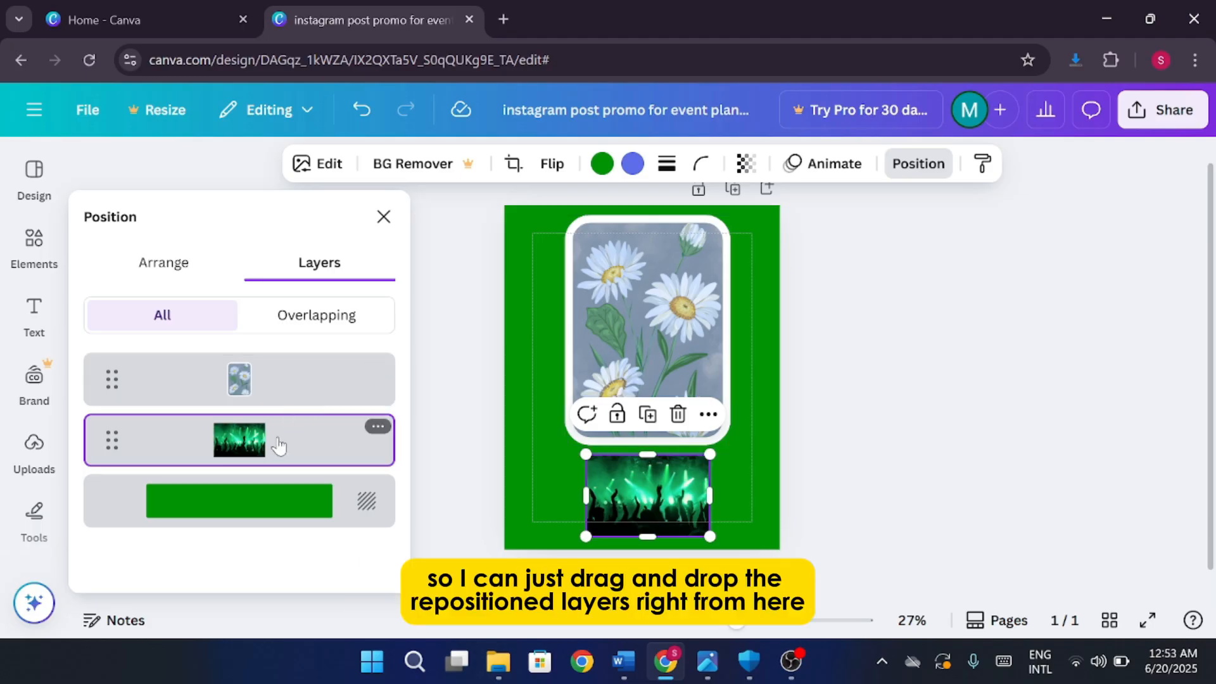
left_click_drag(280, 442, 291, 379)
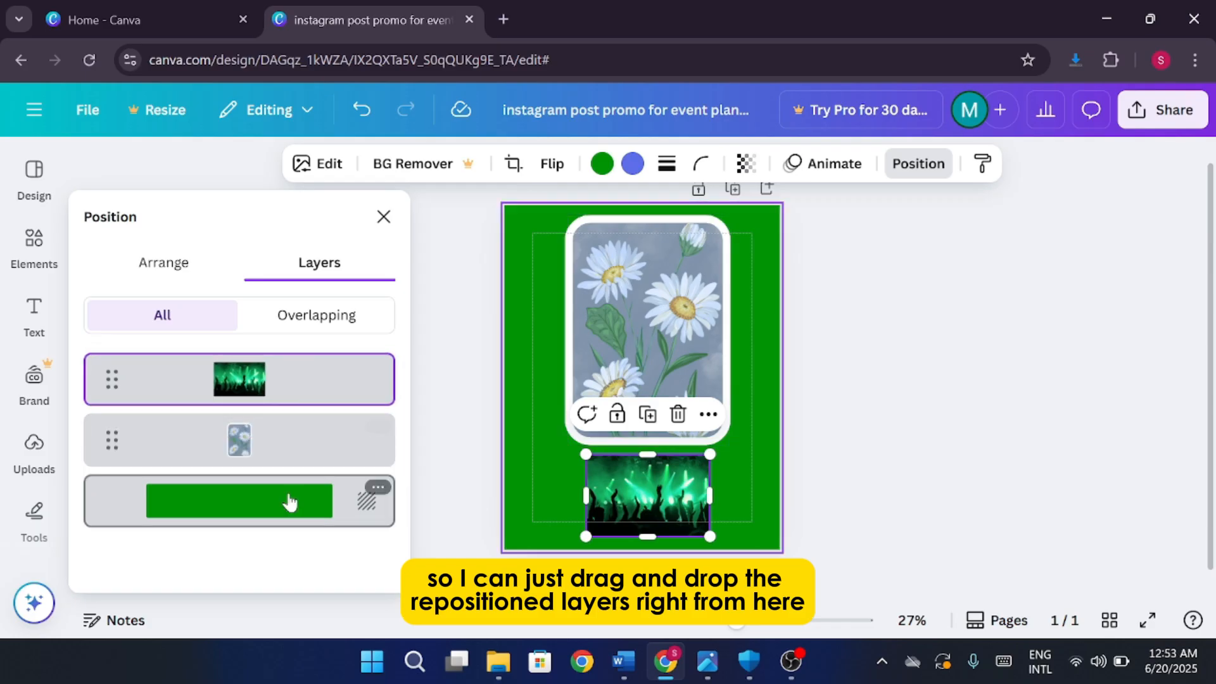
left_click_drag(294, 435, 317, 553)
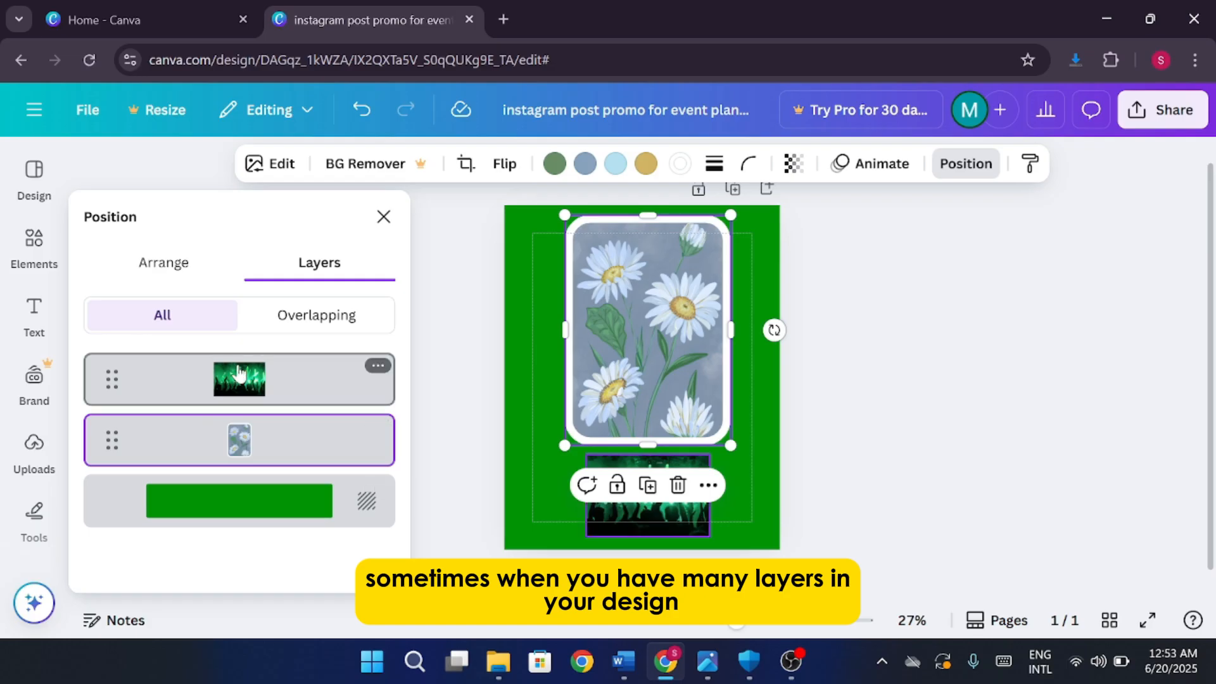
left_click_drag(274, 389, 277, 448)
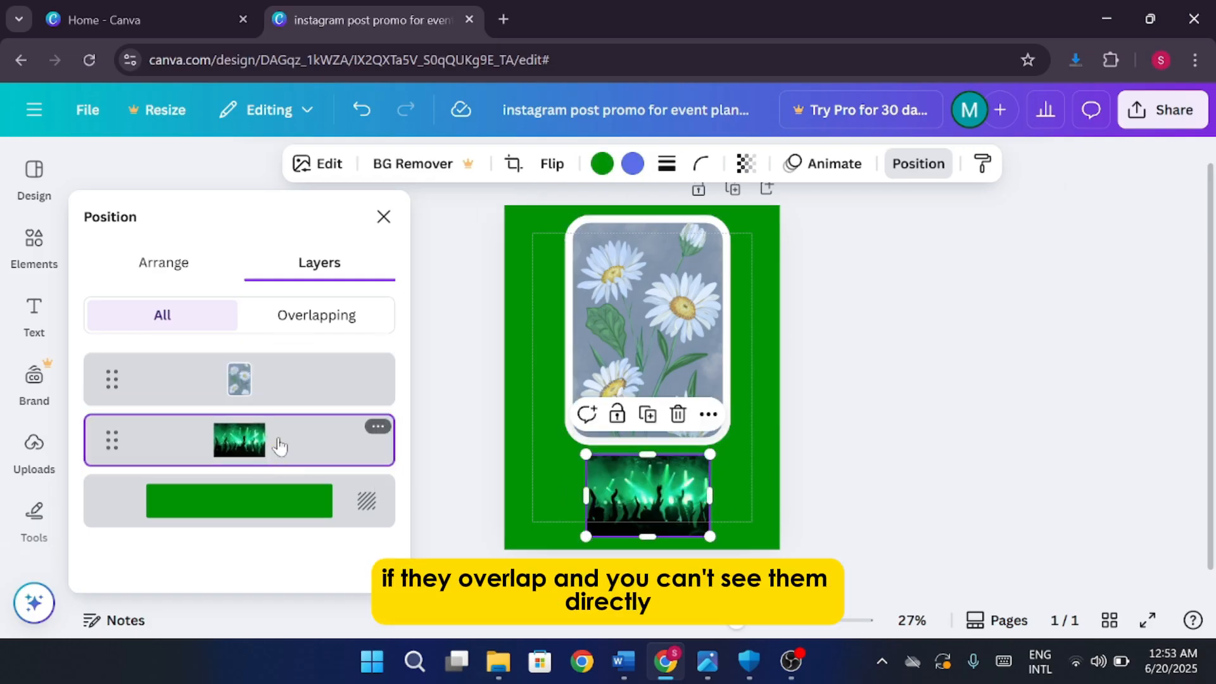
Show only overlapping layers, move the concert crowd photo up over the daisy image's lower edge, and place it behind the daisy image
left_click(345, 315)
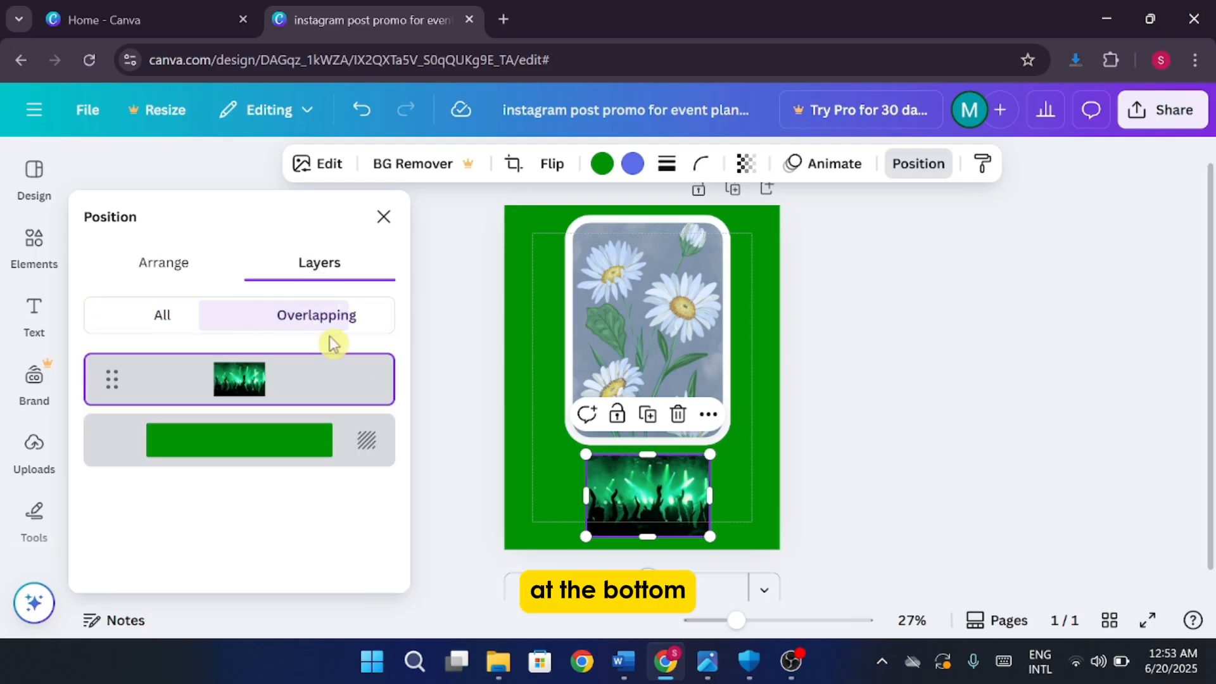
left_click(699, 520)
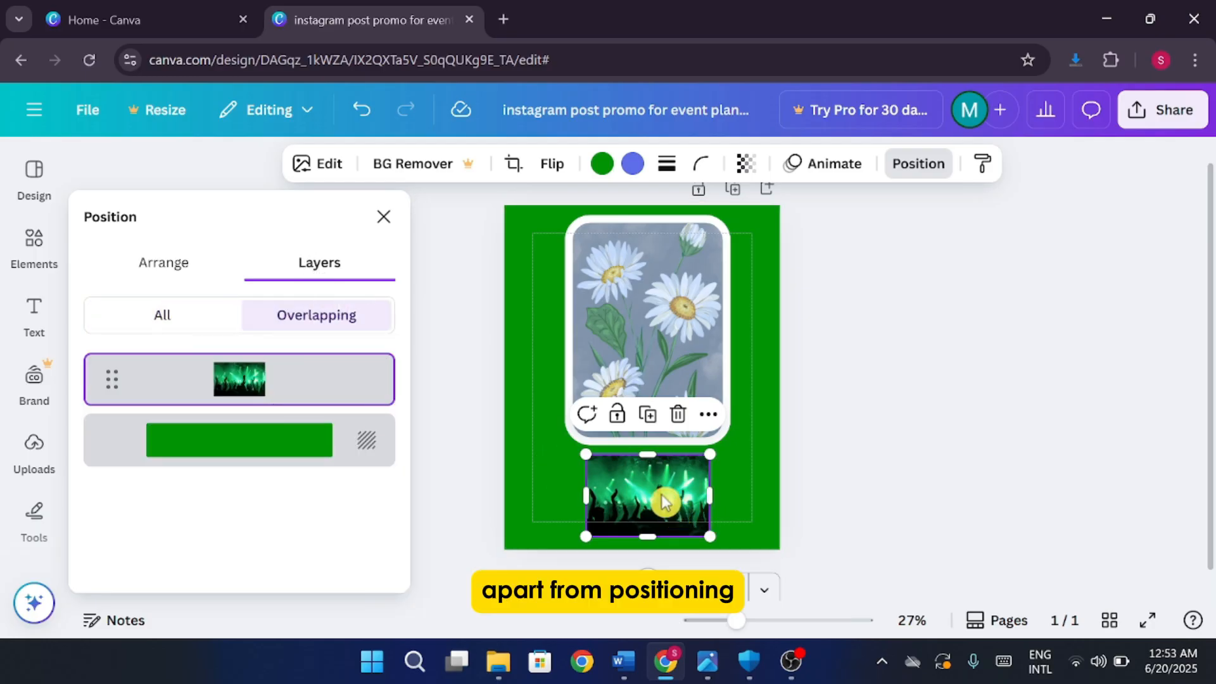
left_click_drag(660, 495, 654, 463)
left_click_drag(211, 387, 218, 437)
Copy the daisy image's border style onto the concert crowd photo, and space the two images apart on the page
left_click(966, 163)
left_click(1031, 163)
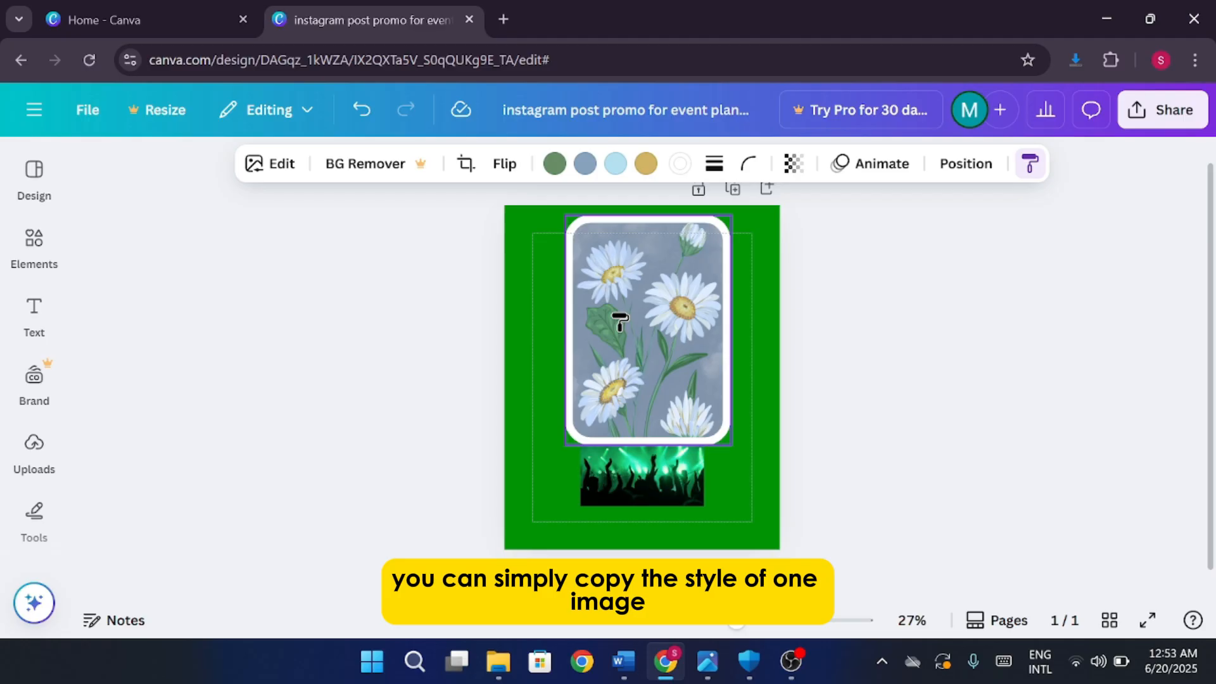
left_click_drag(620, 321, 626, 337)
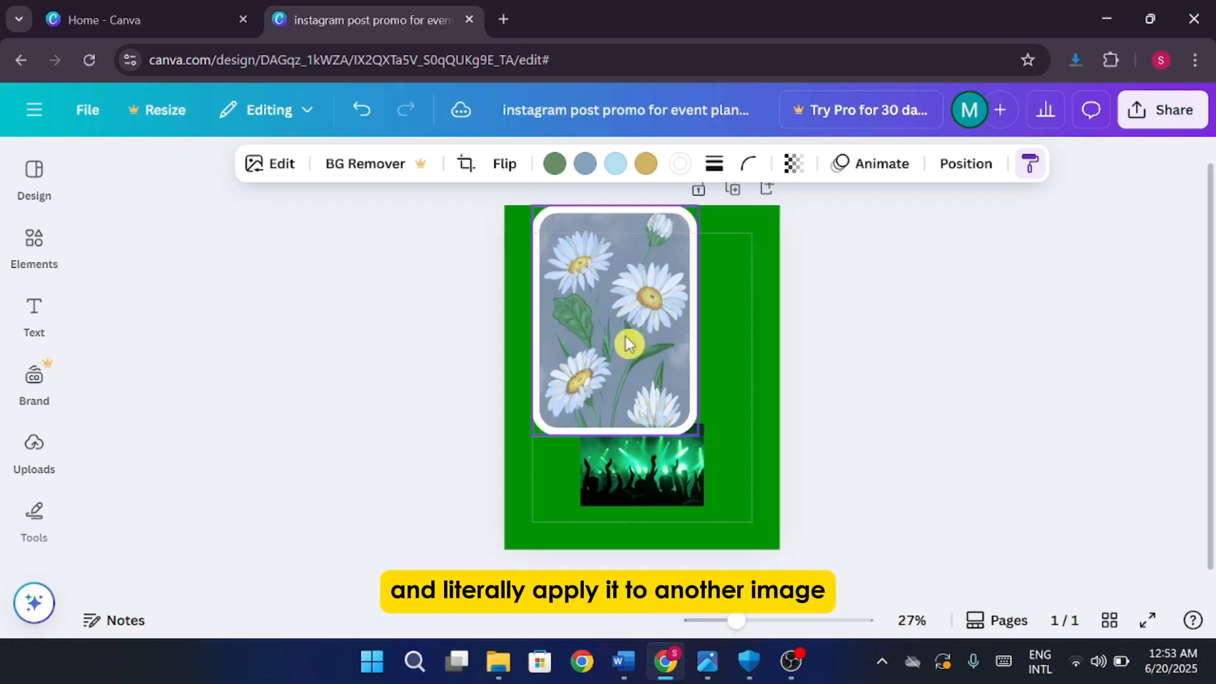
left_click(660, 472)
left_click_drag(652, 481, 651, 509)
left_click(873, 452)
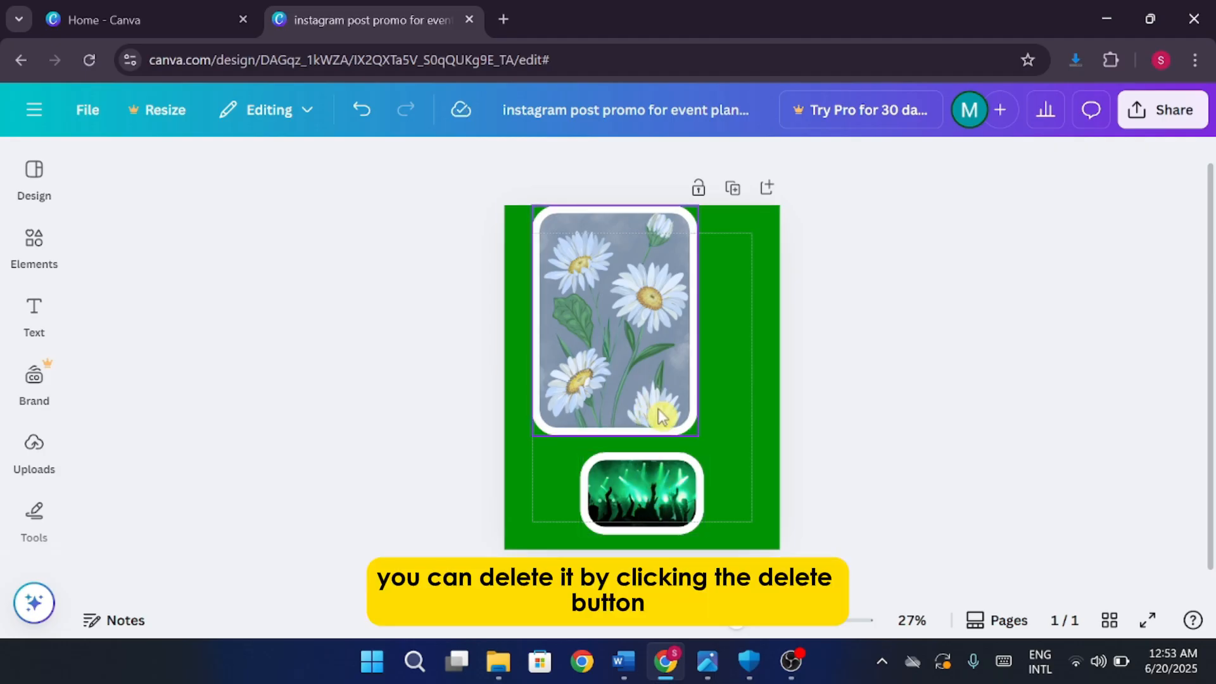
Delete the concert crowd photo and move the daisy image toward the middle of the page
left_click(670, 496)
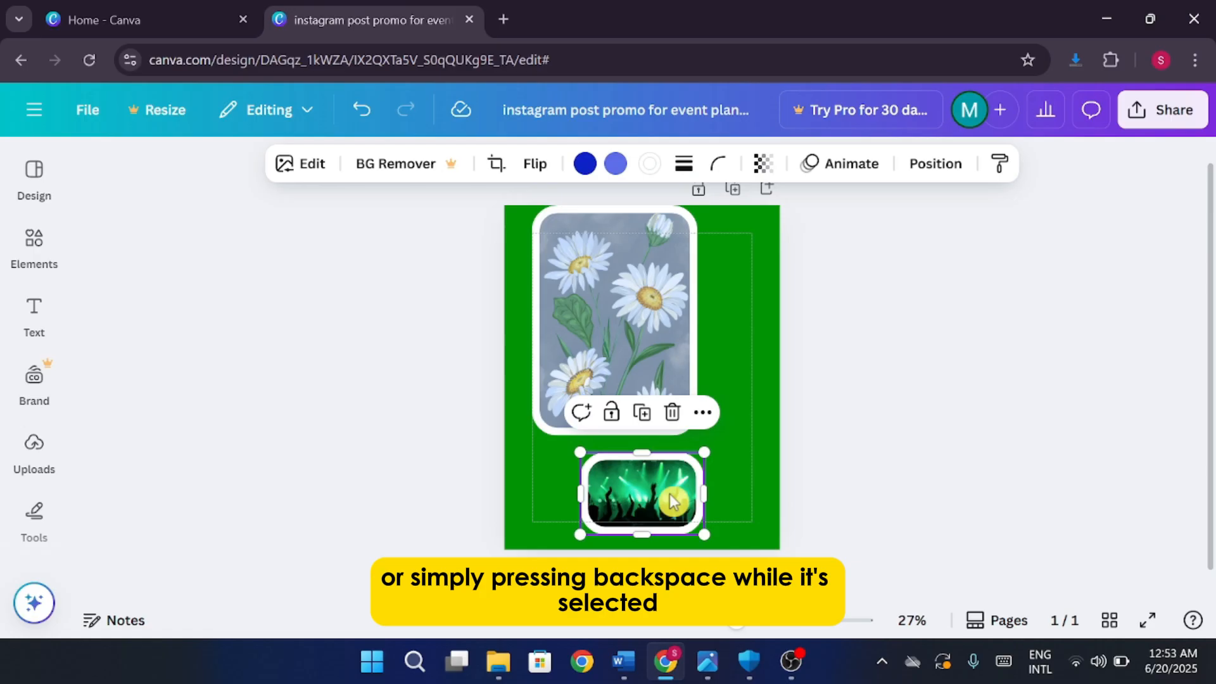
left_click(671, 412)
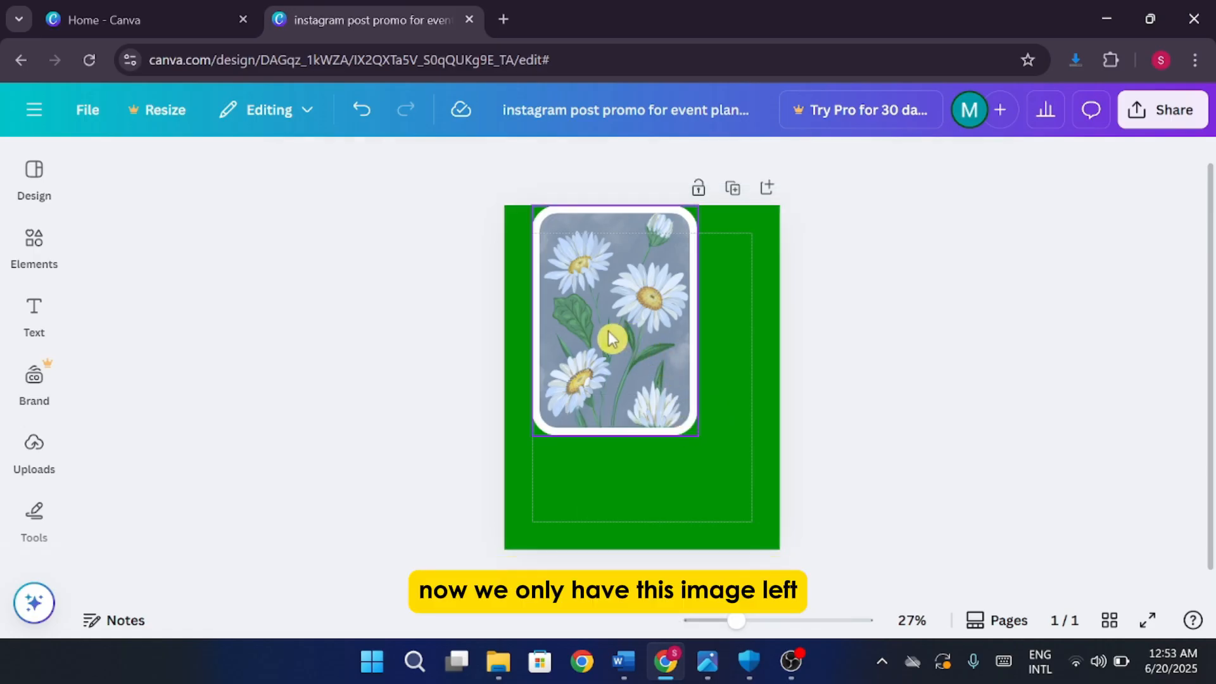
left_click_drag(605, 338, 633, 383)
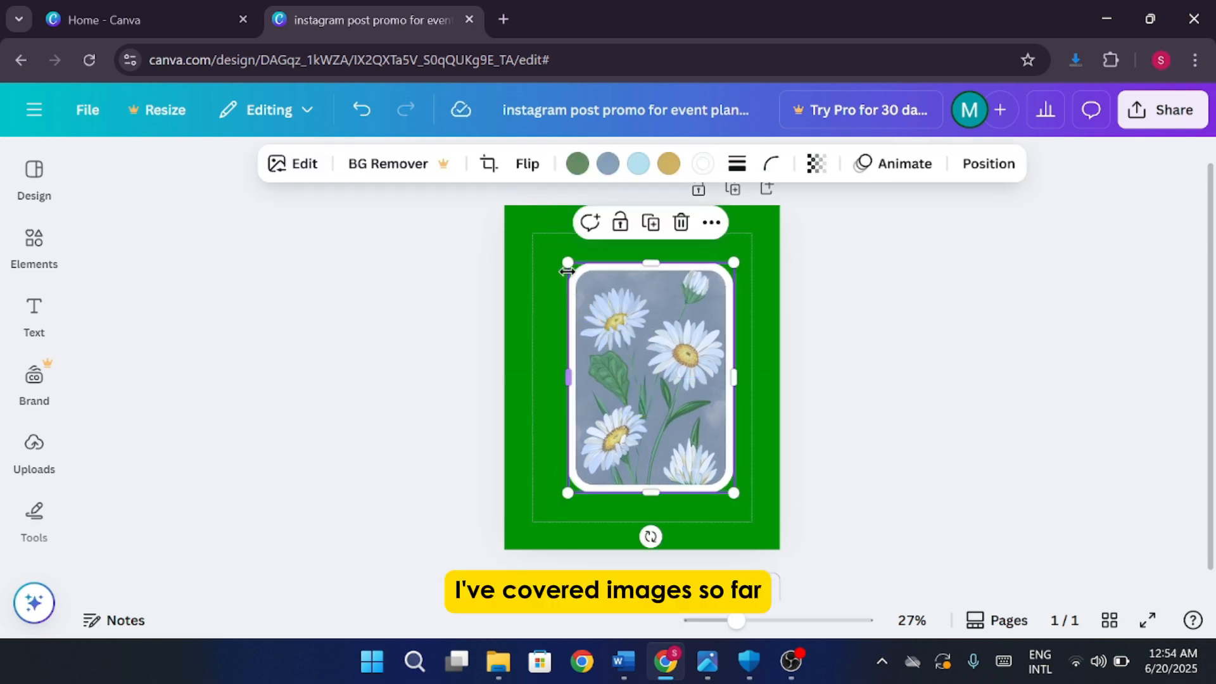
Enlarge the daisy image to nearly fill the page margins and center it horizontally on the page
left_click_drag(570, 264, 547, 233)
left_click_drag(734, 493, 746, 510)
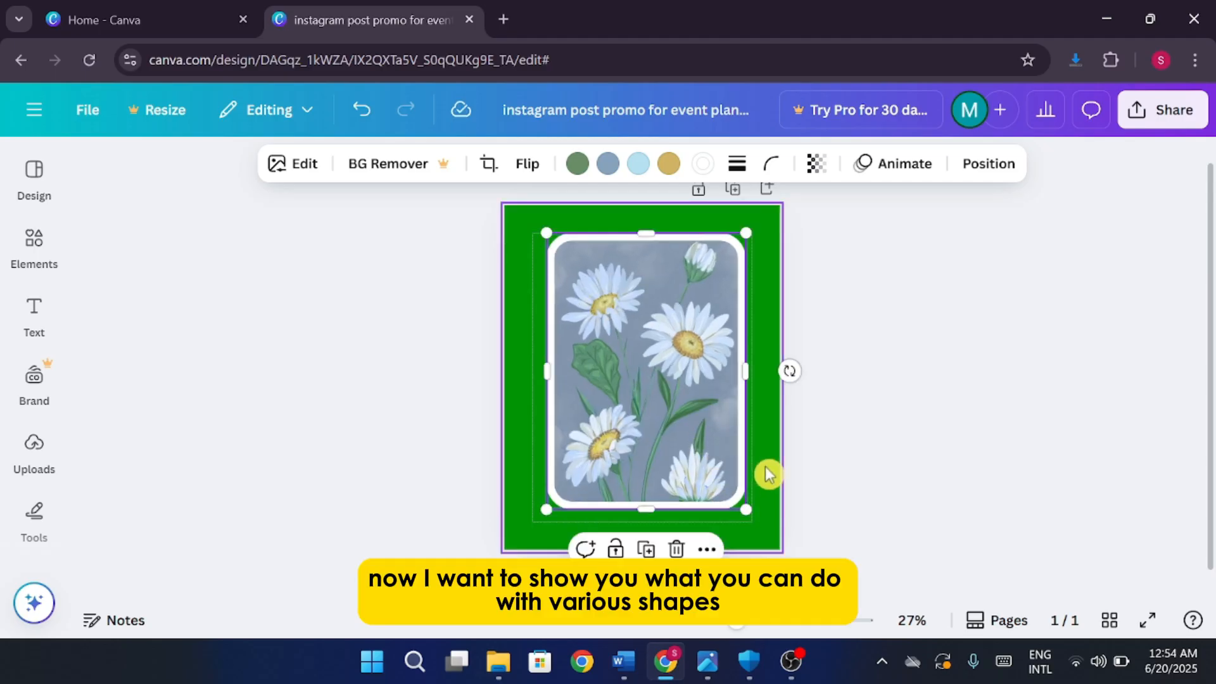
left_click_drag(677, 425, 669, 425)
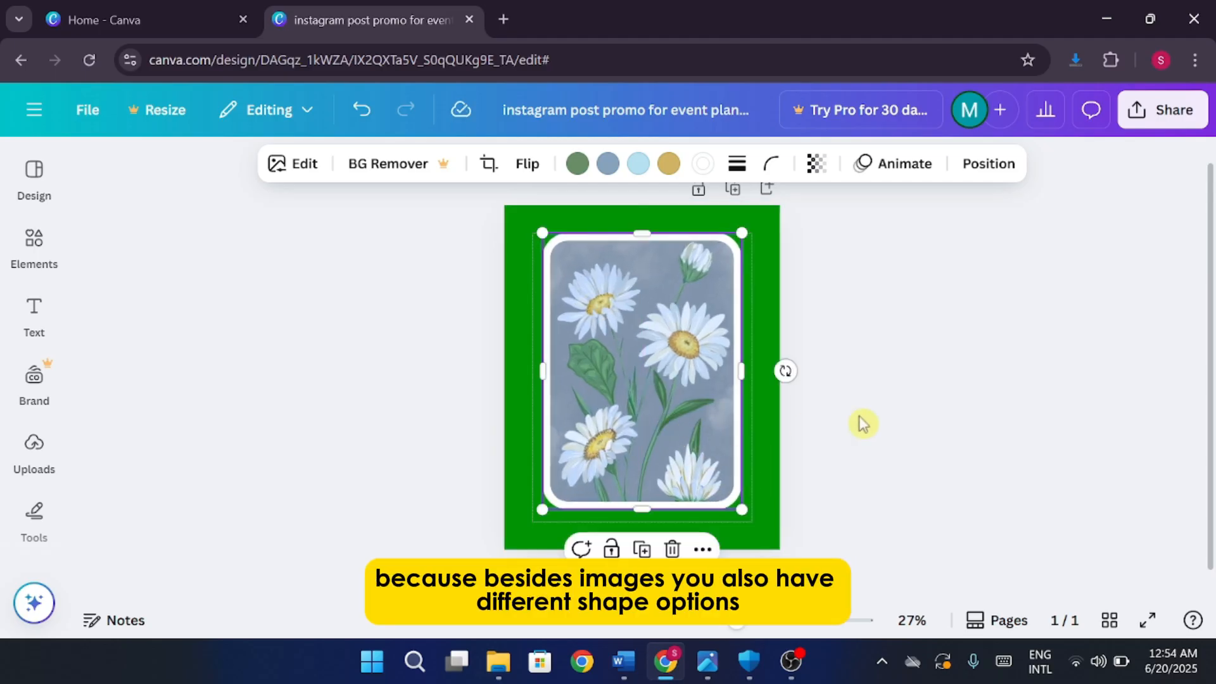
left_click(896, 416)
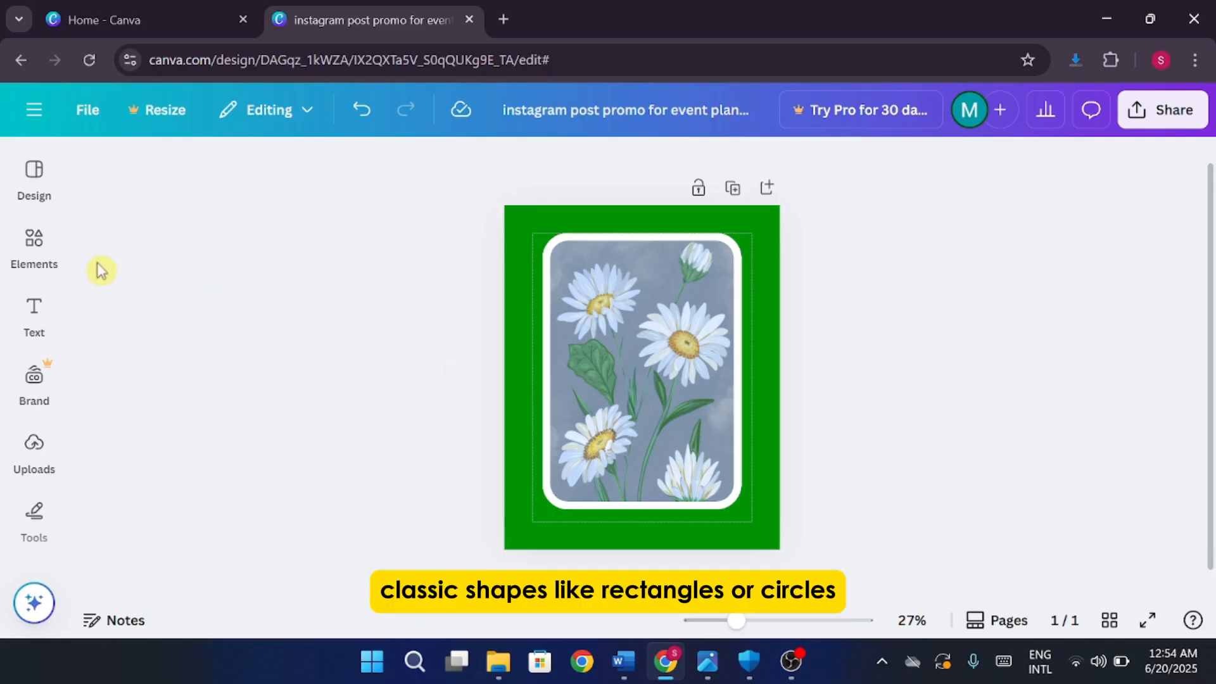
Browse the full shapes library and add a rounded square to the middle of the page
left_click(19, 253)
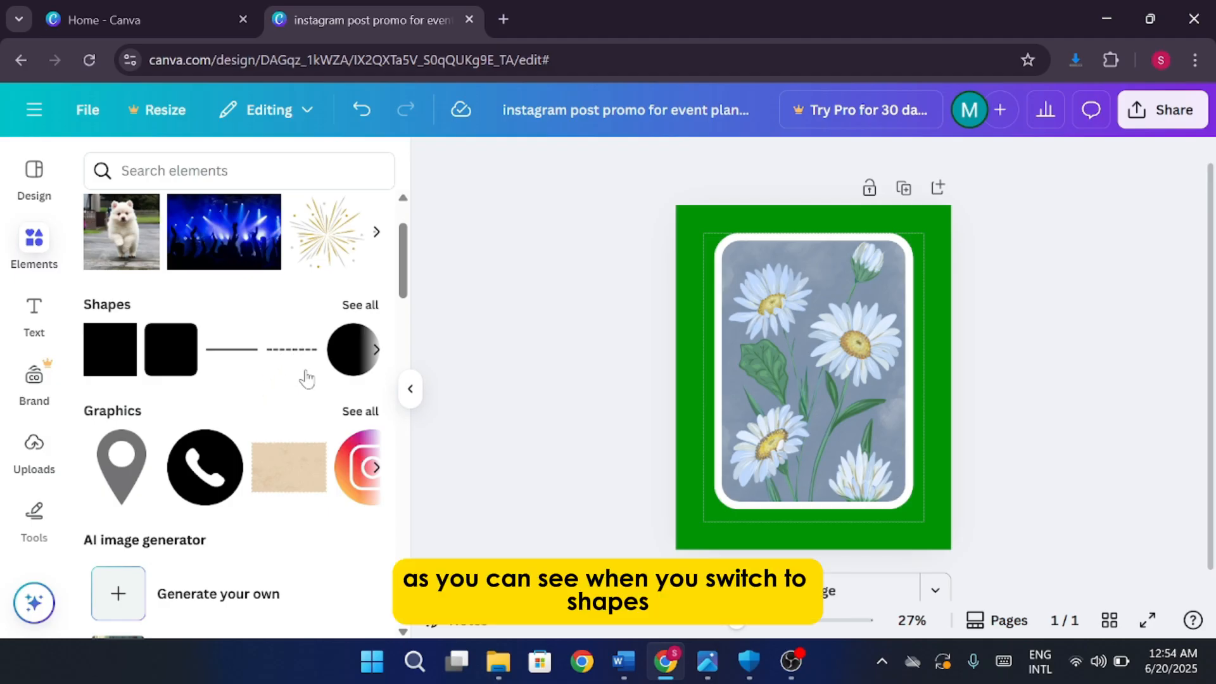
left_click(361, 306)
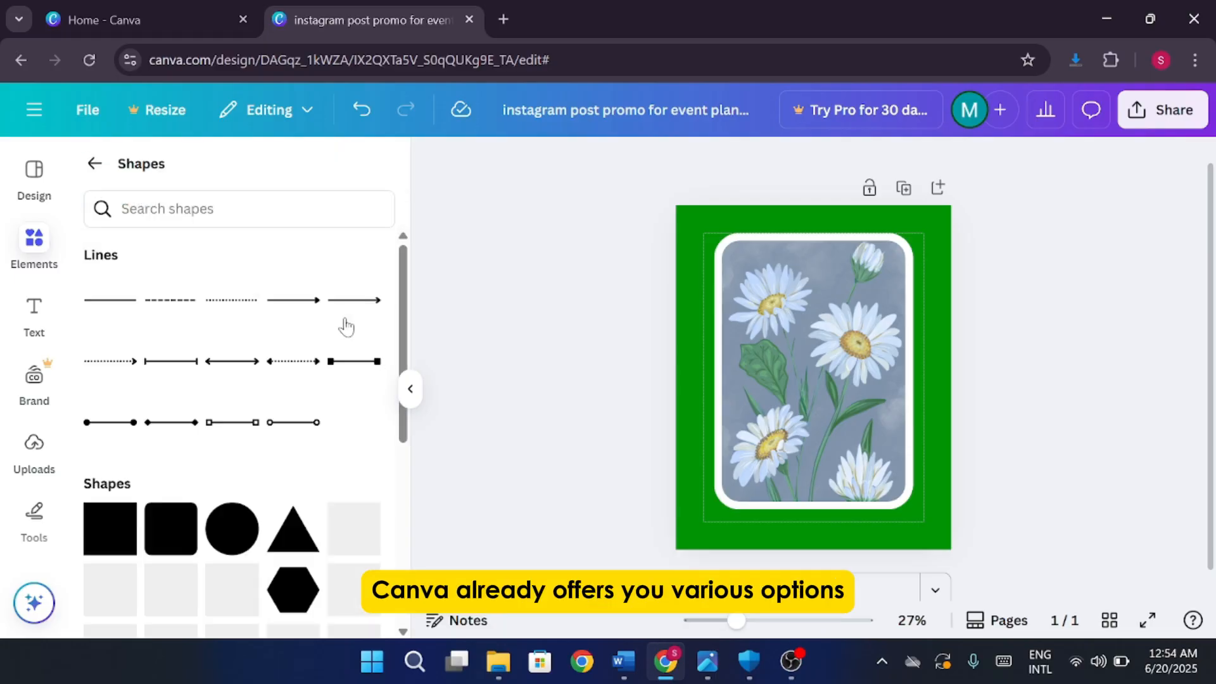
scroll(293, 361, "down", 2)
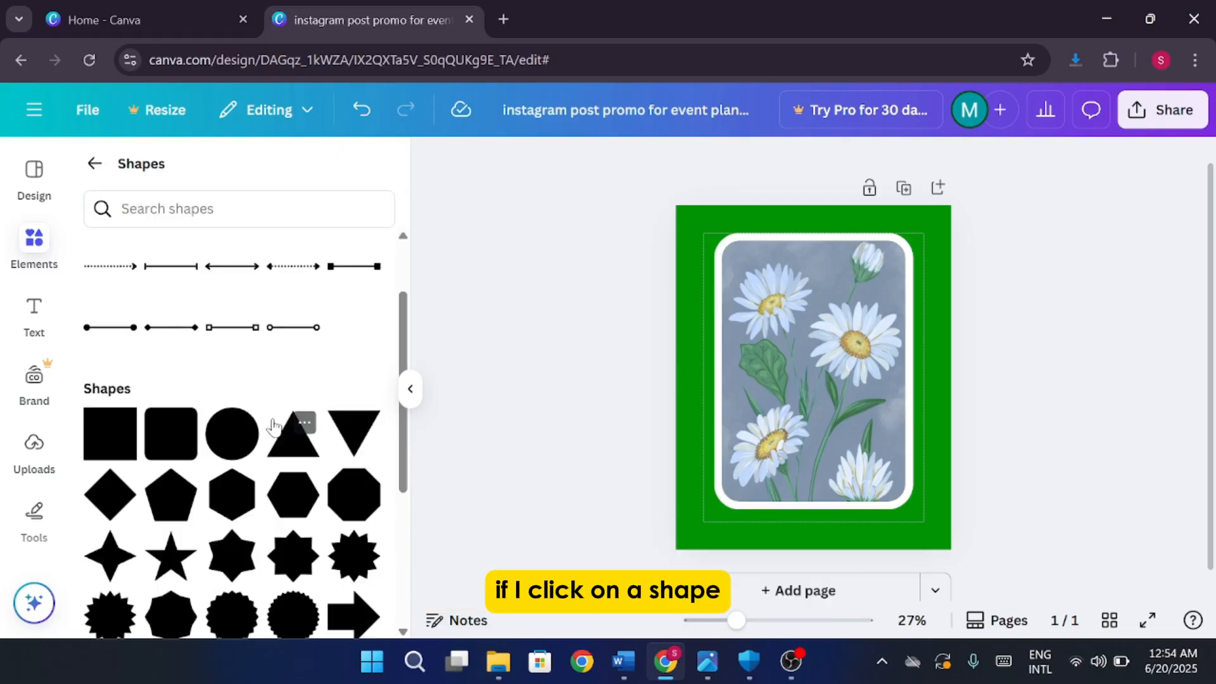
scroll(274, 426, "up", 2)
scroll(274, 427, "down", 6)
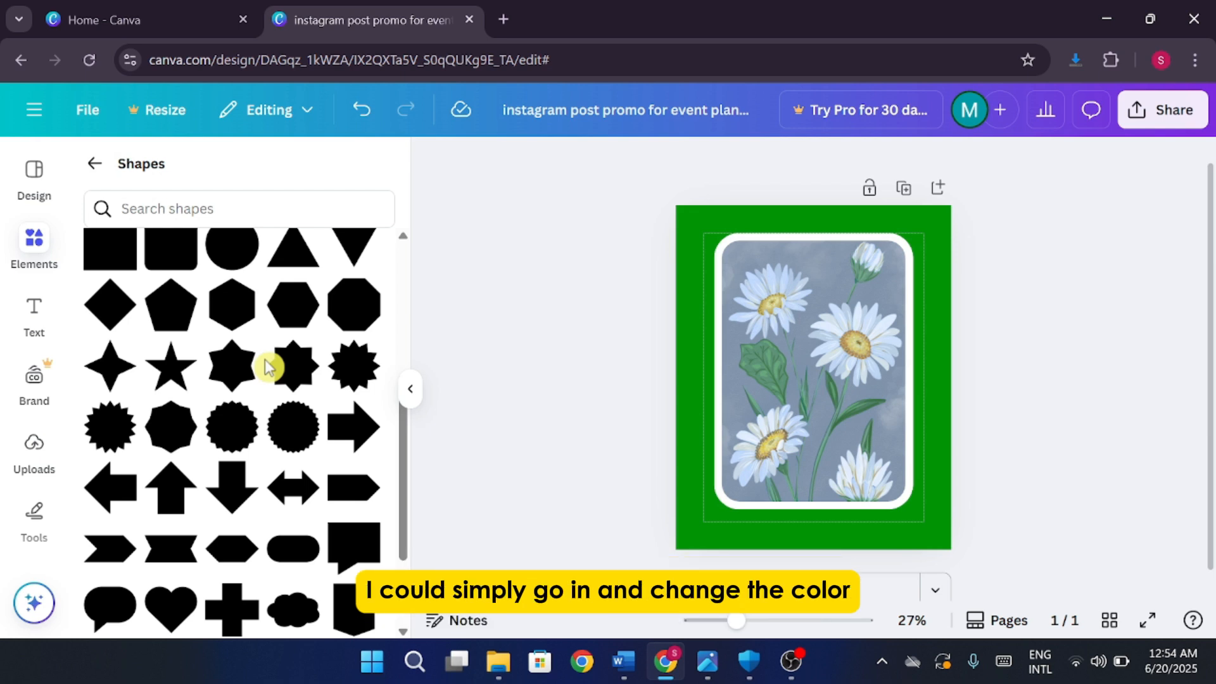
scroll(265, 359, "up", 2)
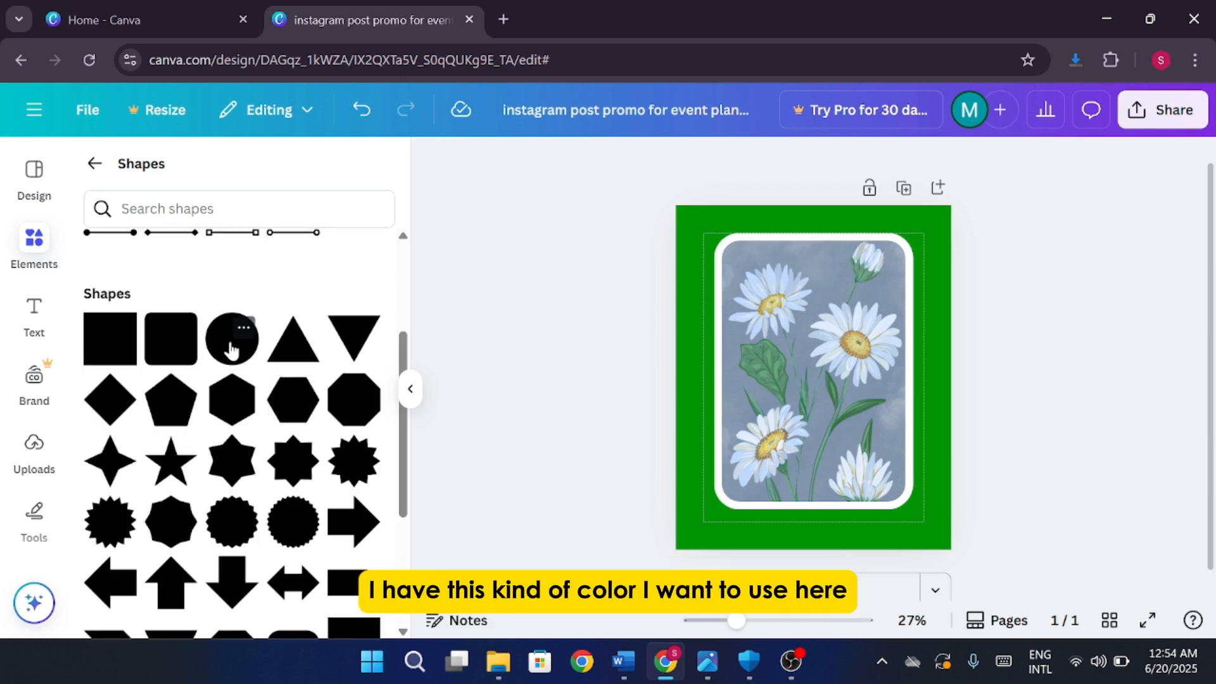
left_click(184, 348)
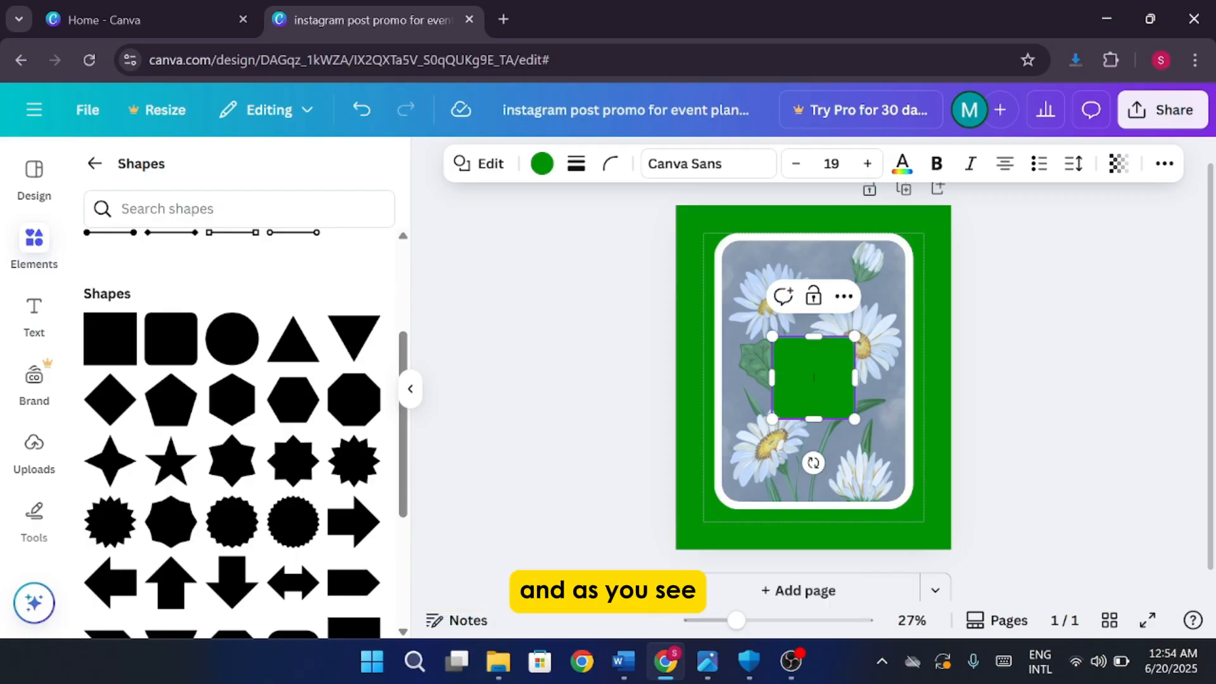
Recolor the rounded square to gray #B0B8B0 and move it slightly right and down over the daisy image
left_click(541, 163)
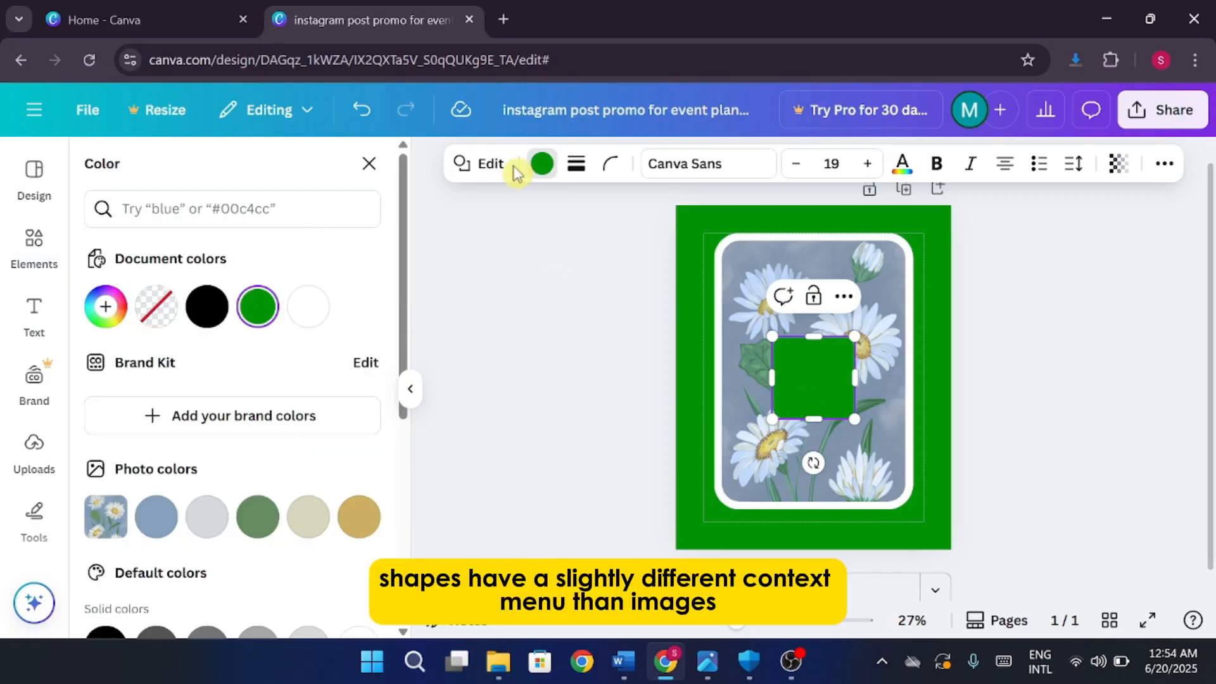
left_click(105, 306)
left_click(110, 427)
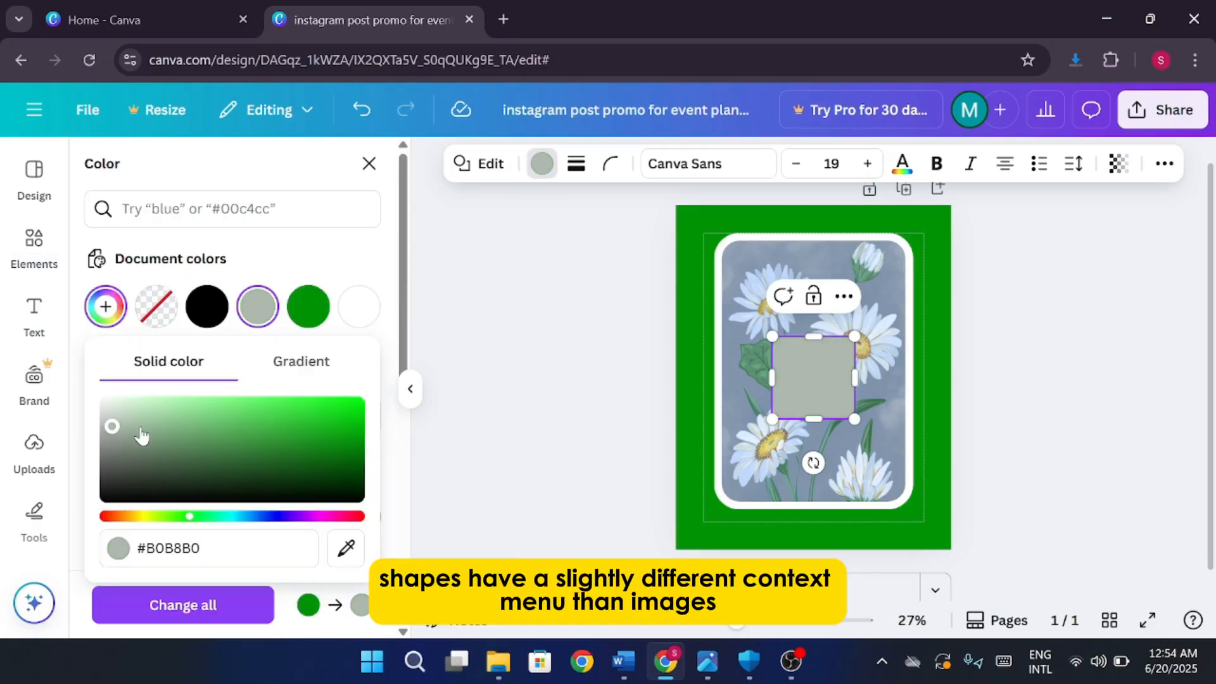
left_click_drag(809, 384, 852, 394)
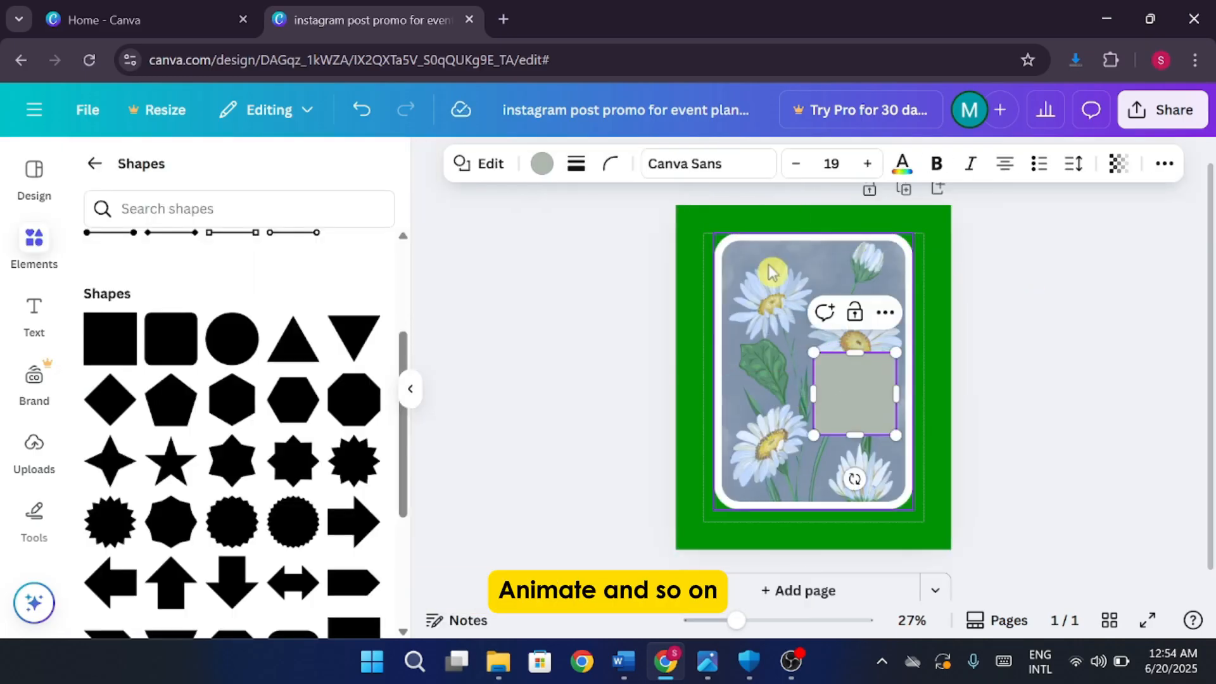
Look through the alternative shapes that could replace the gray rounded square
left_click(861, 389)
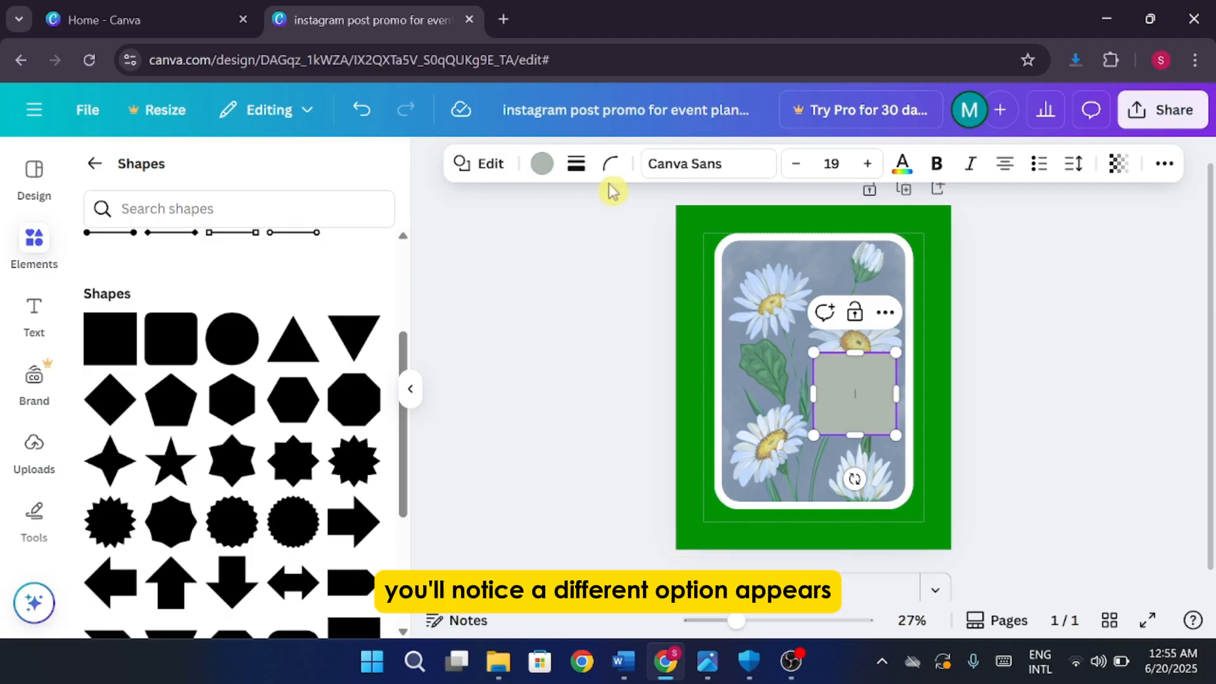
left_click(489, 165)
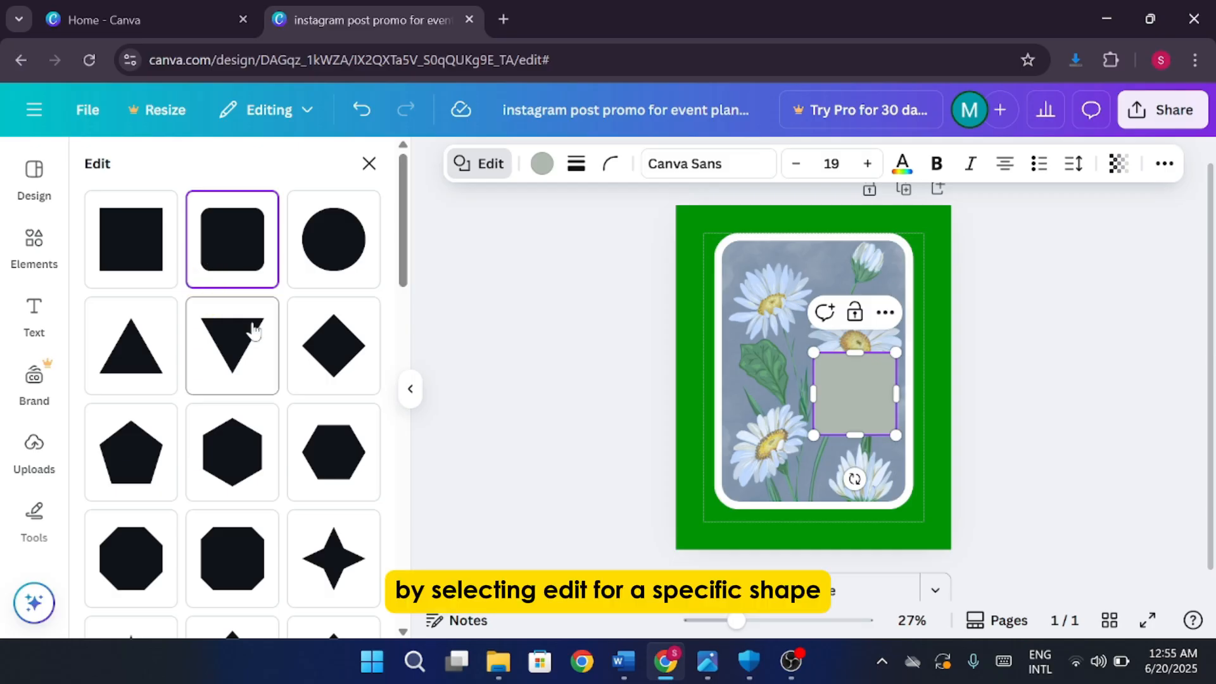
scroll(253, 329, "down", 5)
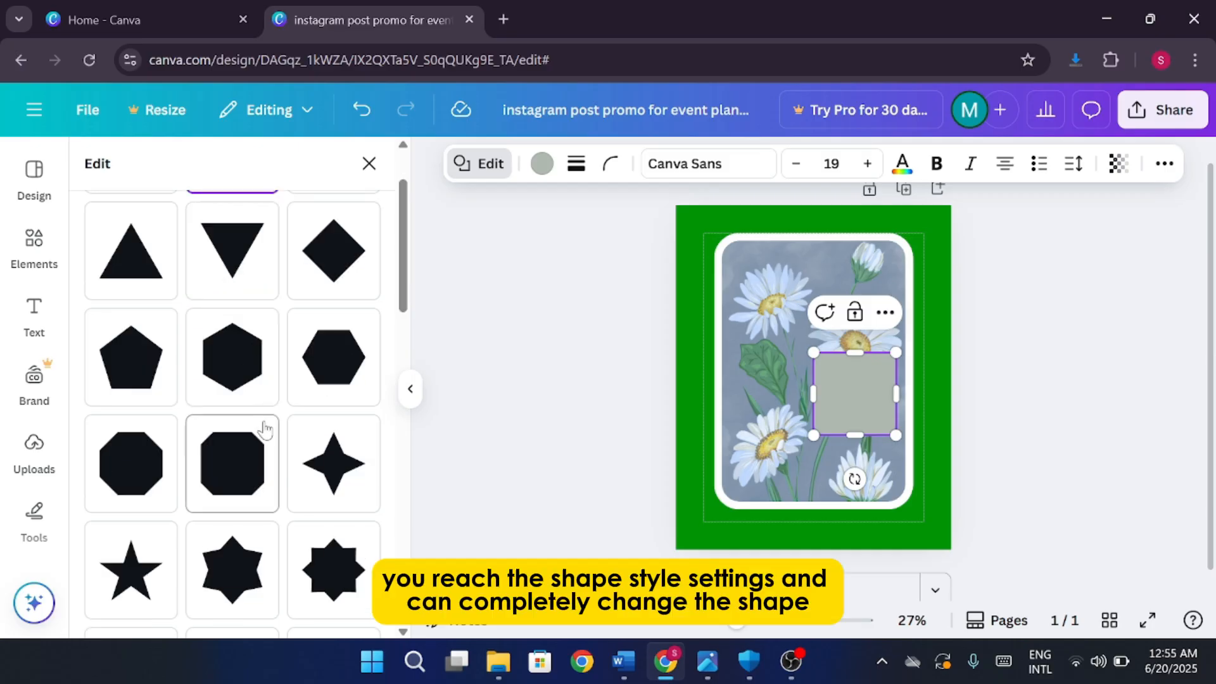
scroll(189, 347, "down", 5)
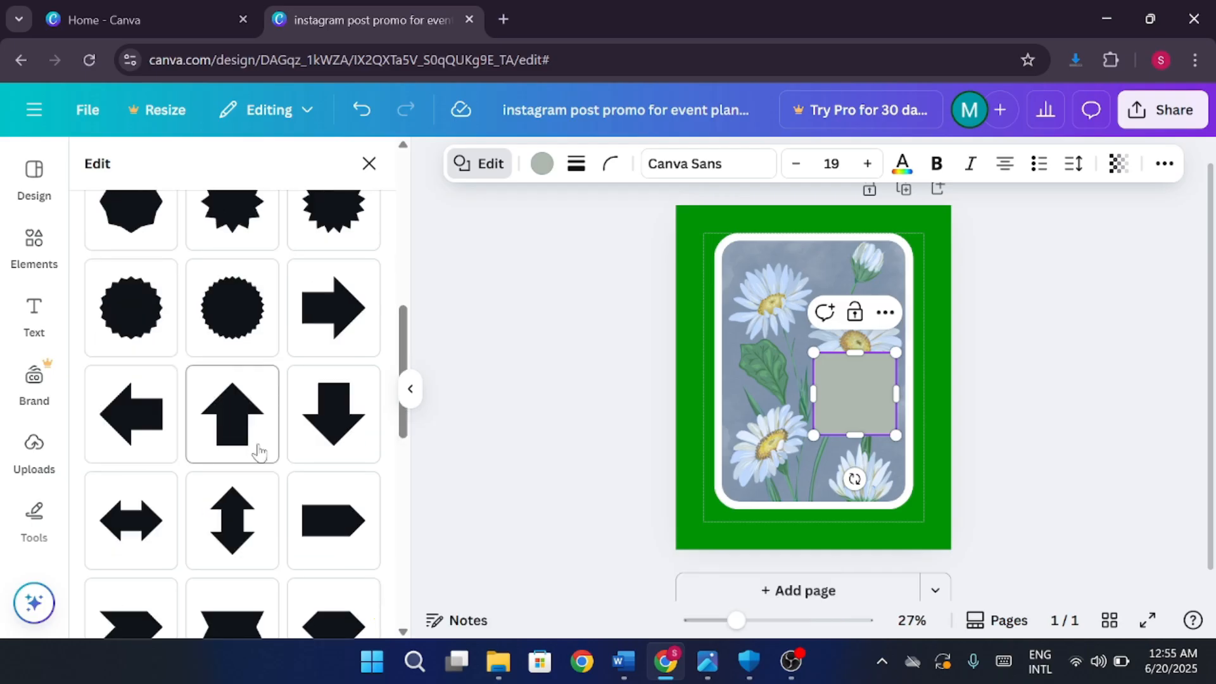
scroll(257, 448, "up", 10)
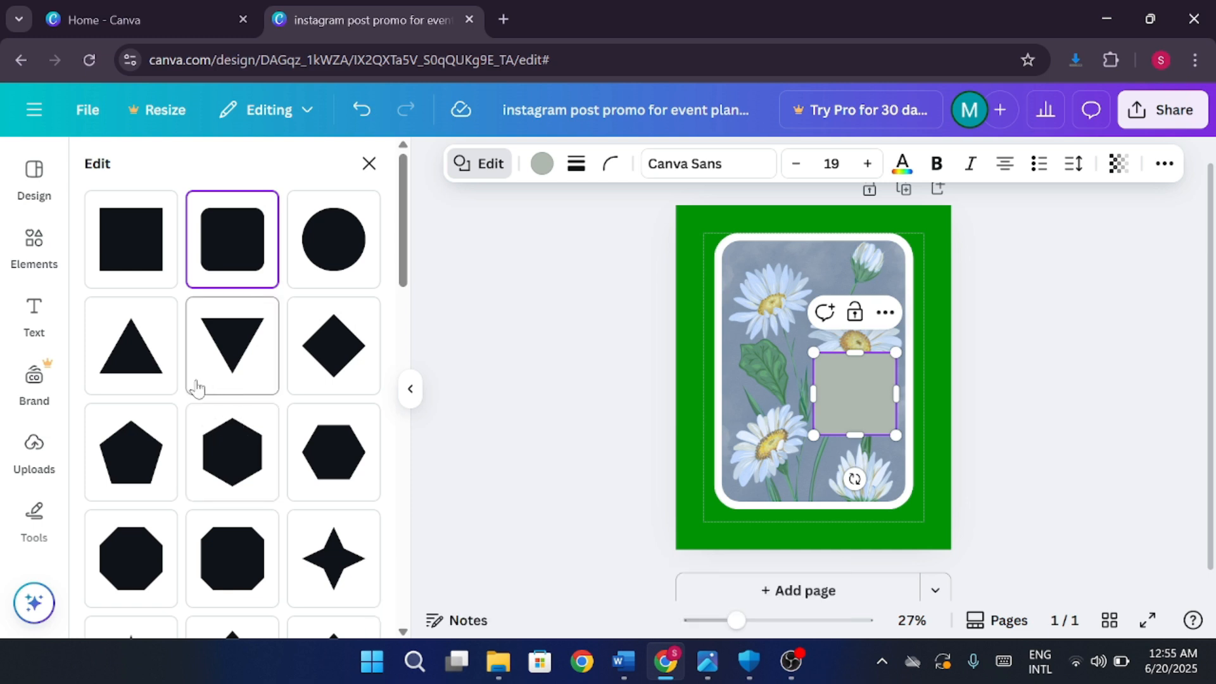
Try a dashed border with different stroke weights on the gray square, and reduce the weight back to 0
left_click(542, 165)
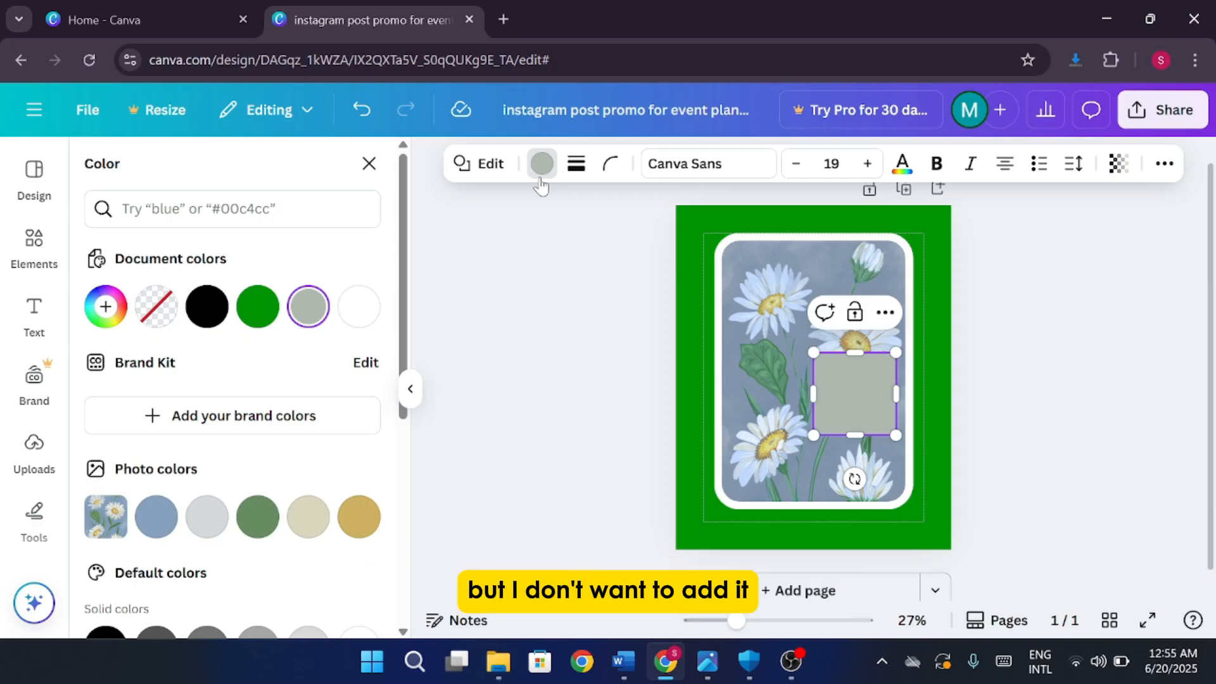
left_click(581, 178)
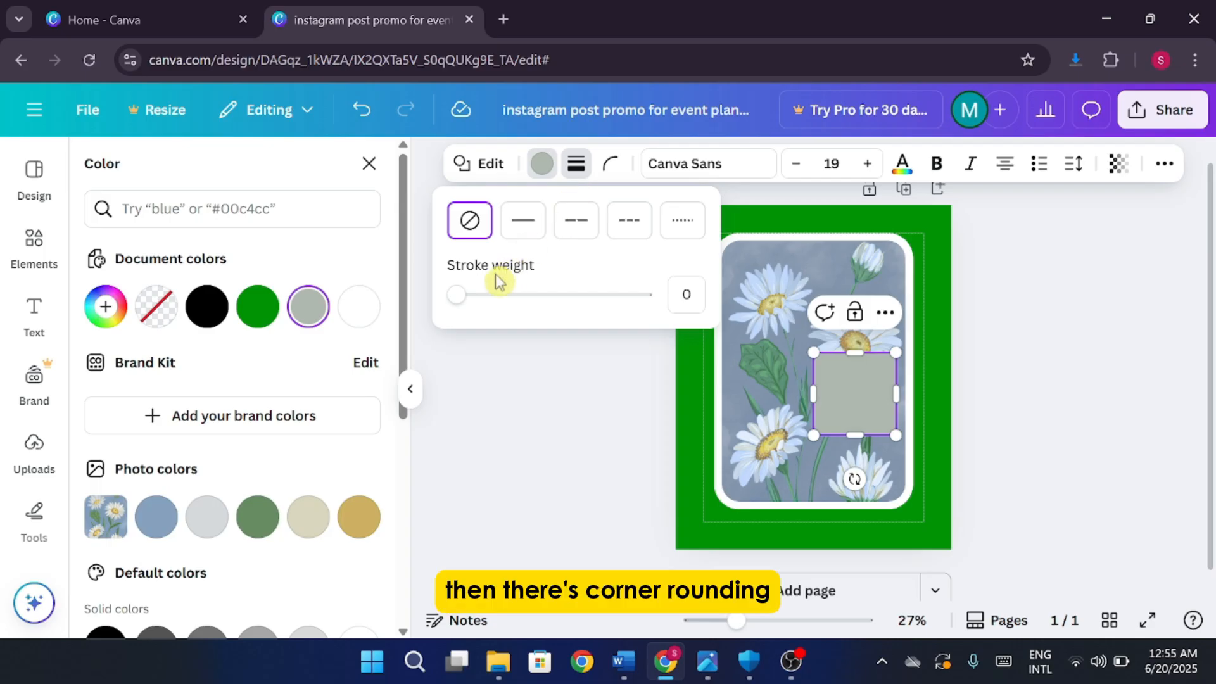
mouse_move(457, 297)
left_mouse_down()
mouse_move(488, 298)
mouse_move(492, 312)
mouse_move(456, 307)
mouse_move(570, 301)
mouse_move(423, 317)
left_mouse_up()
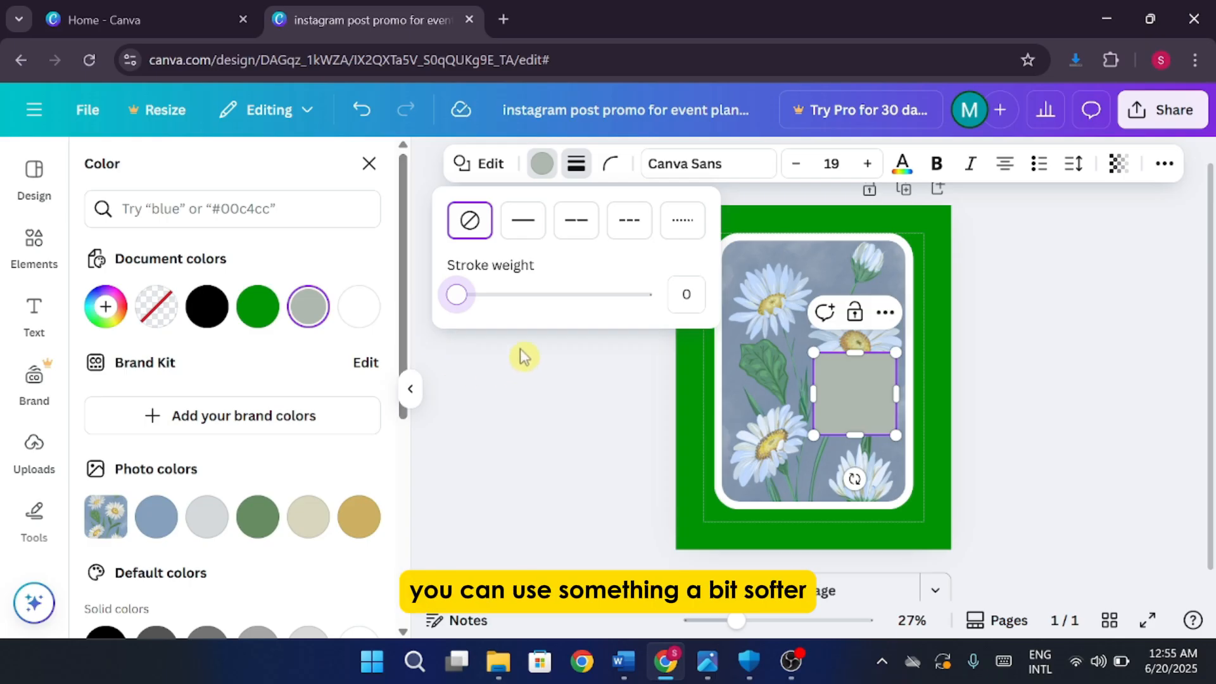
left_click(629, 220)
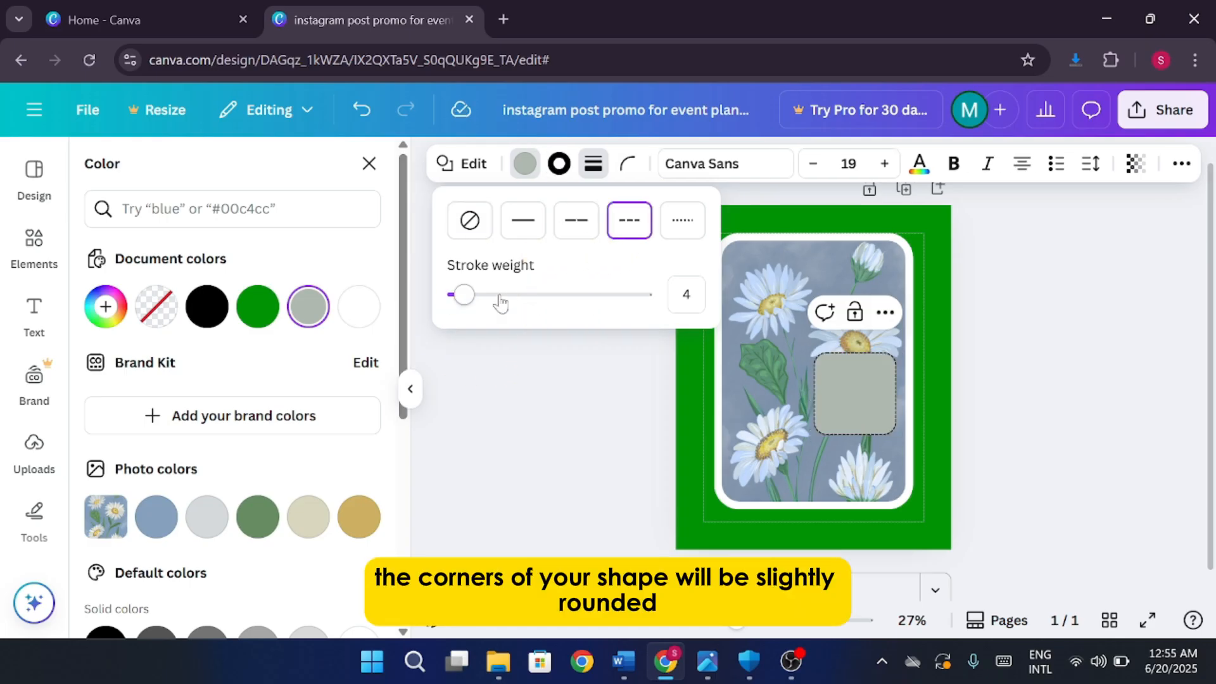
left_click_drag(465, 297, 546, 311)
left_click_drag(571, 309, 438, 304)
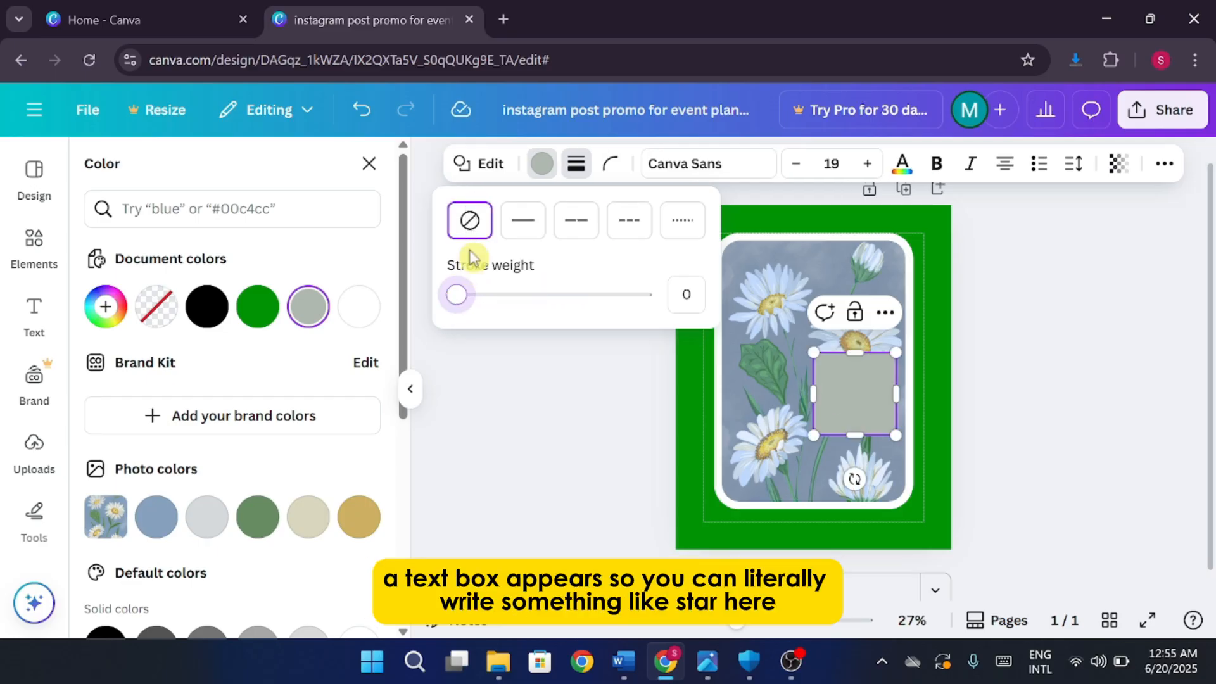
Give the gray square a solid border with a stroke weight of 8
mouse_move(459, 296)
left_mouse_down()
mouse_move(499, 294)
mouse_move(486, 312)
mouse_move(450, 310)
mouse_move(472, 309)
left_mouse_up()
left_click(507, 229)
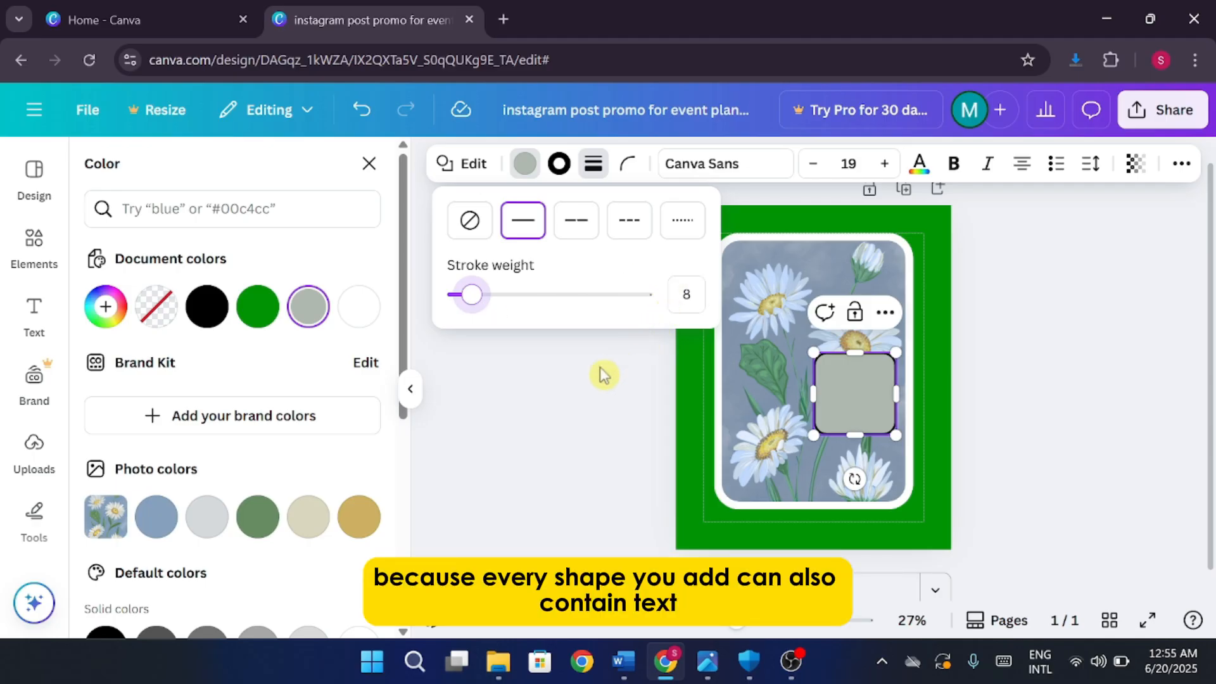
left_click(566, 400)
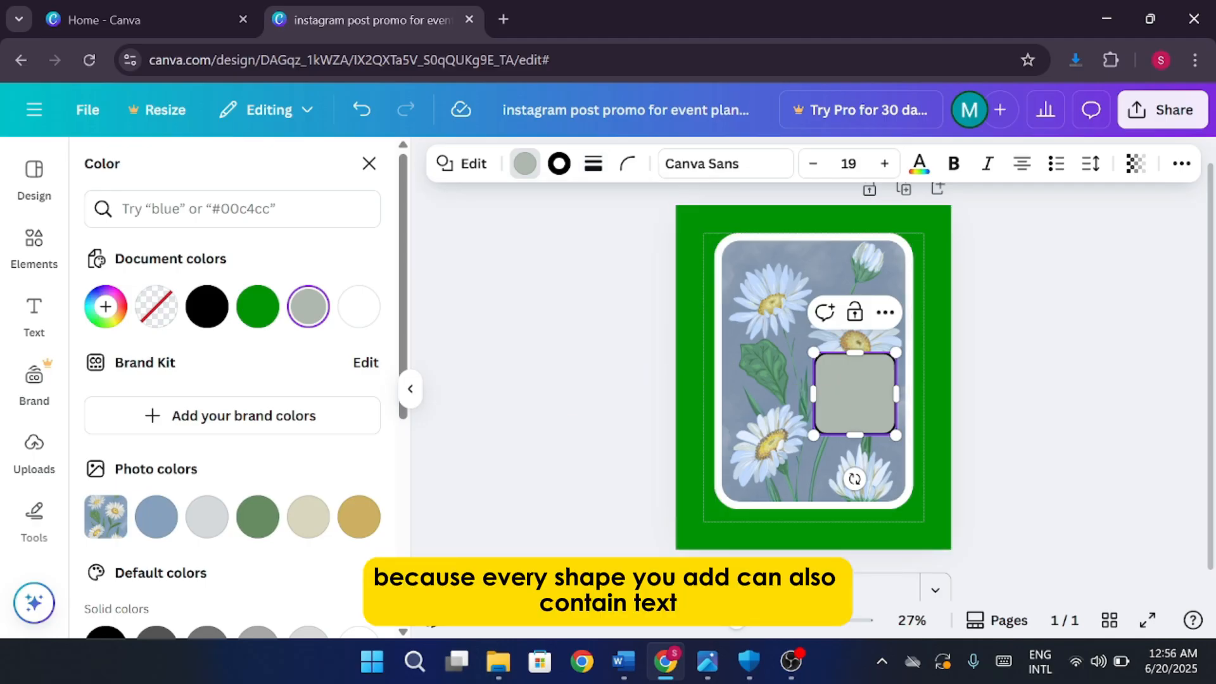
Write START inside the gray square
left_click(872, 405)
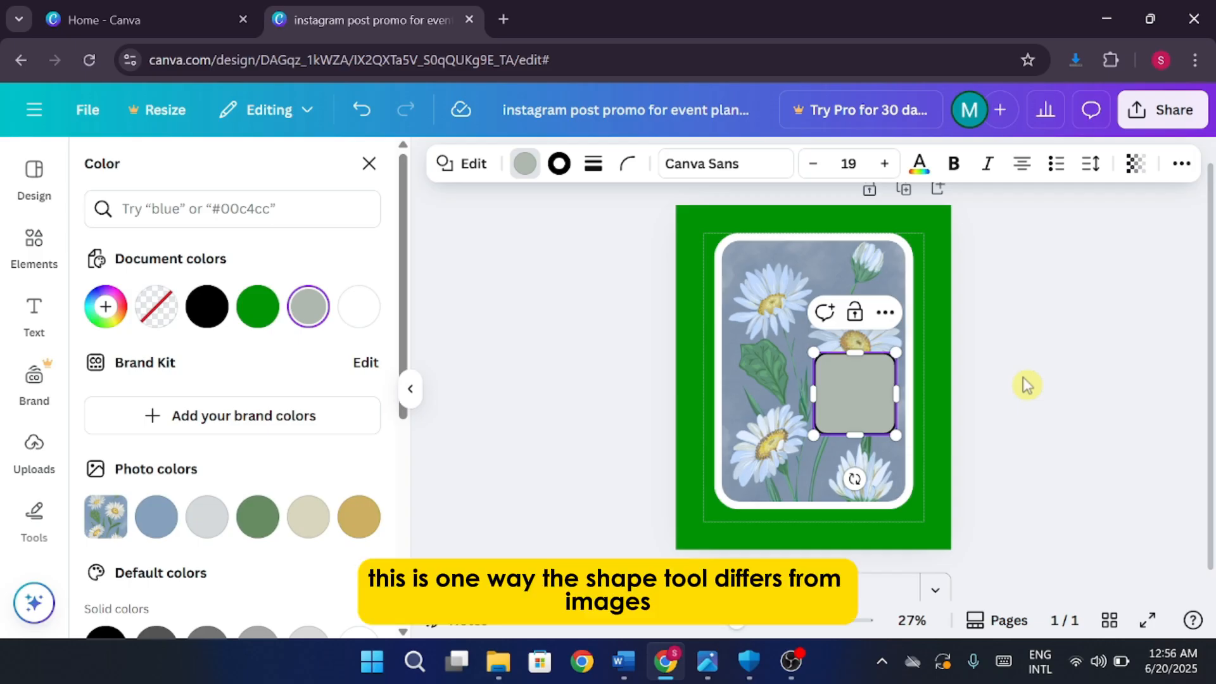
type("START")
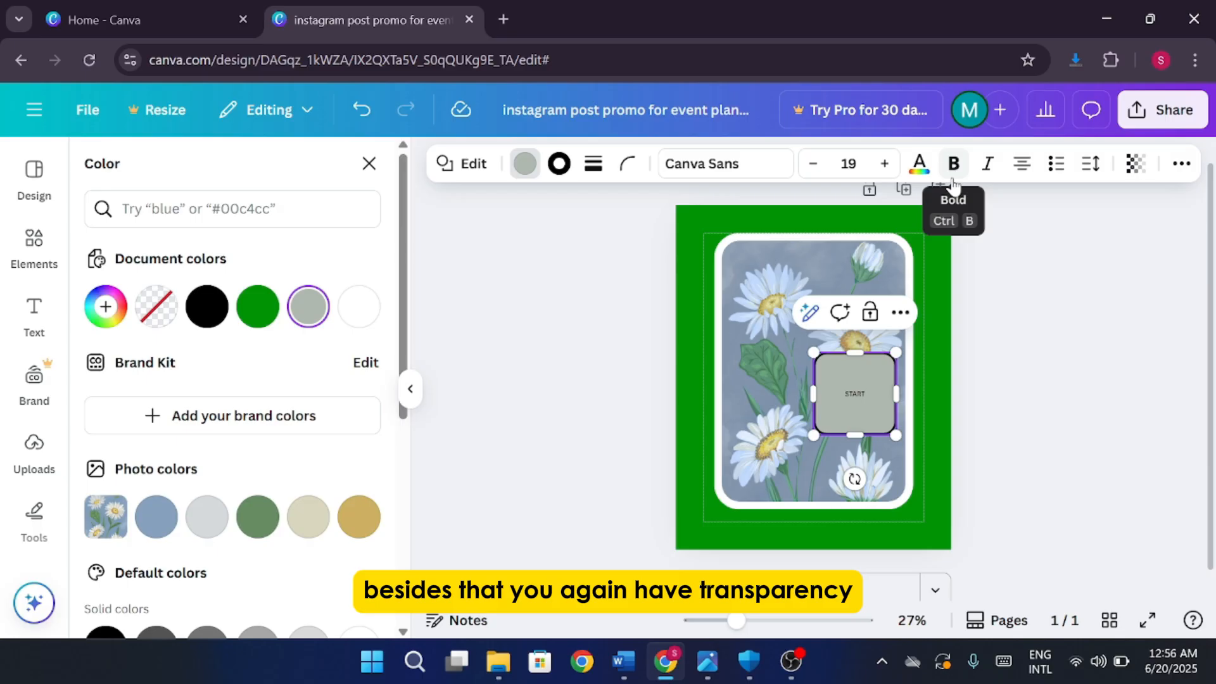
Shrink the daisy image toward its upper-left corner and move the gray square below its lower-right corner
left_click(788, 347)
left_click_drag(912, 507, 900, 467)
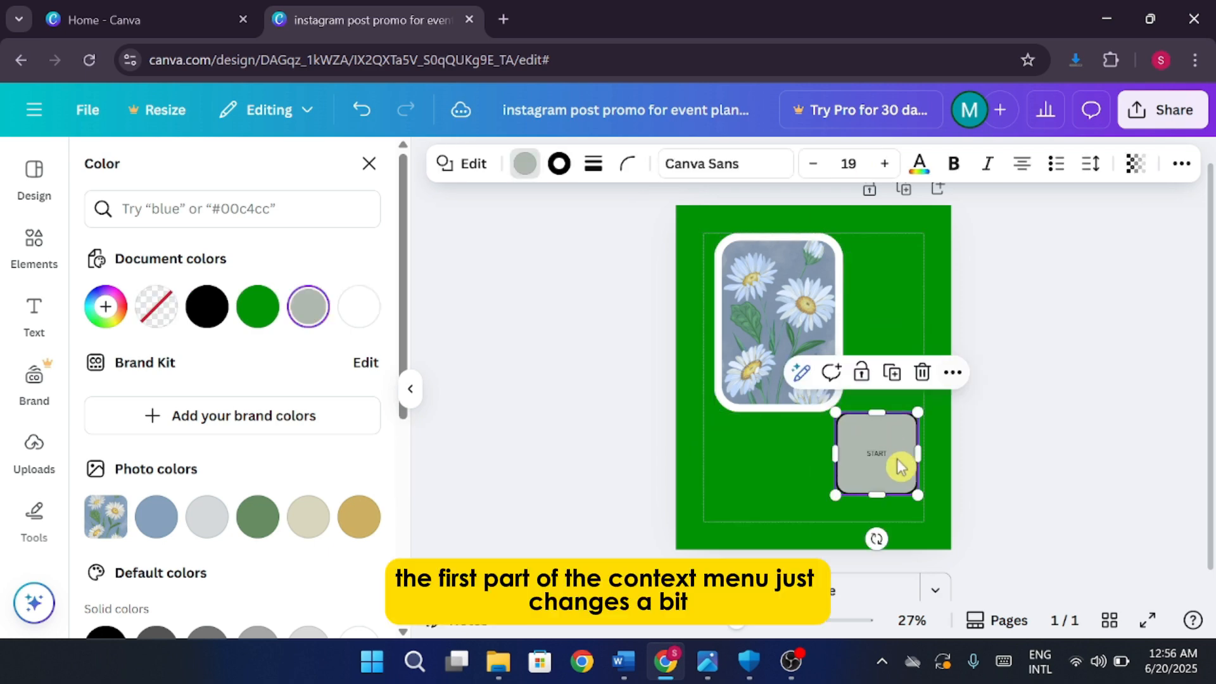
left_click(1012, 431)
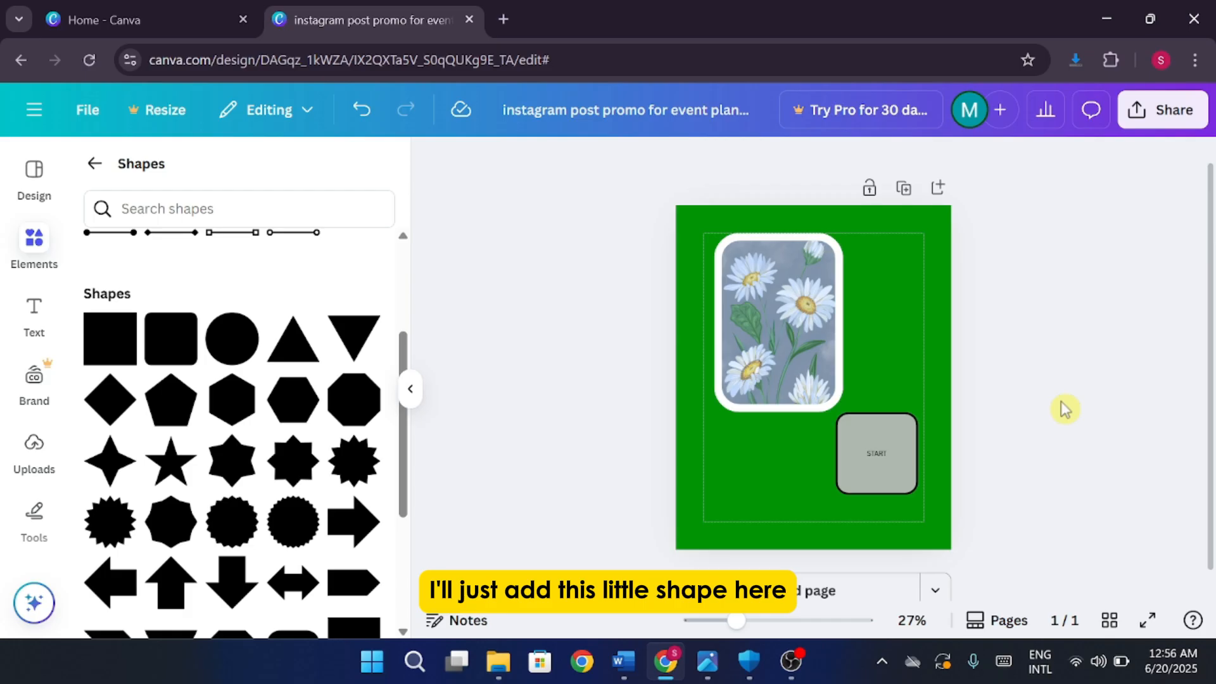
Delete the text inside the gray square
double_click(880, 461)
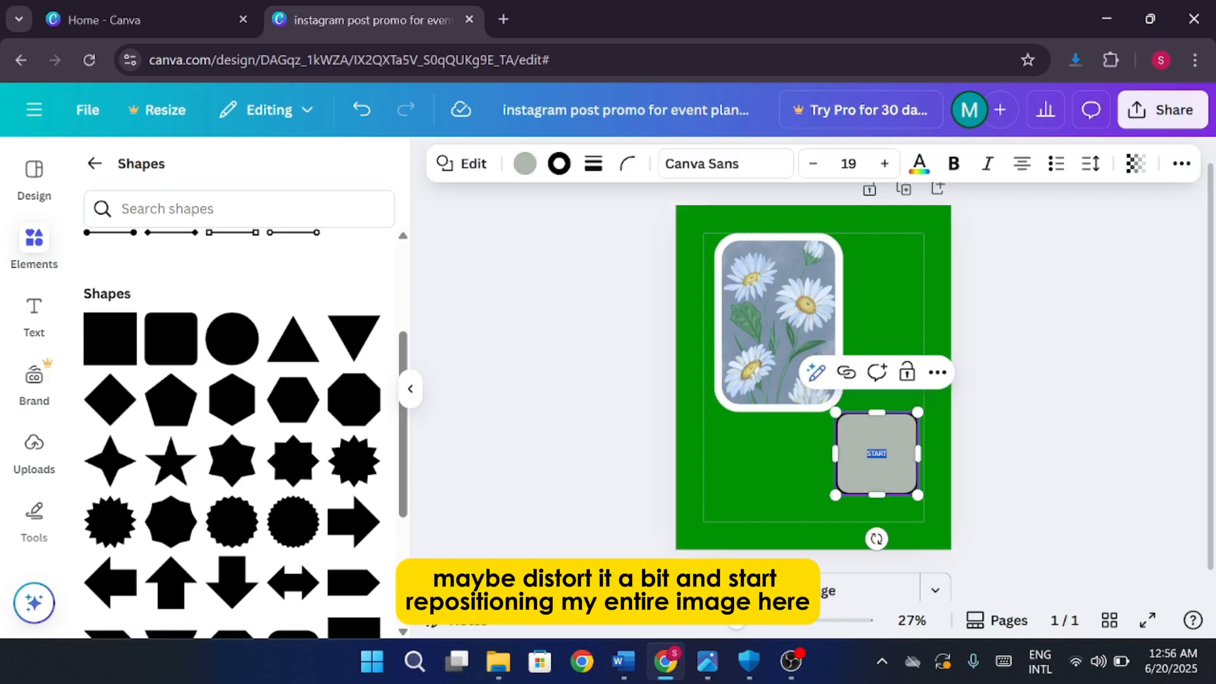
key("BackSpace")
left_click(1054, 409)
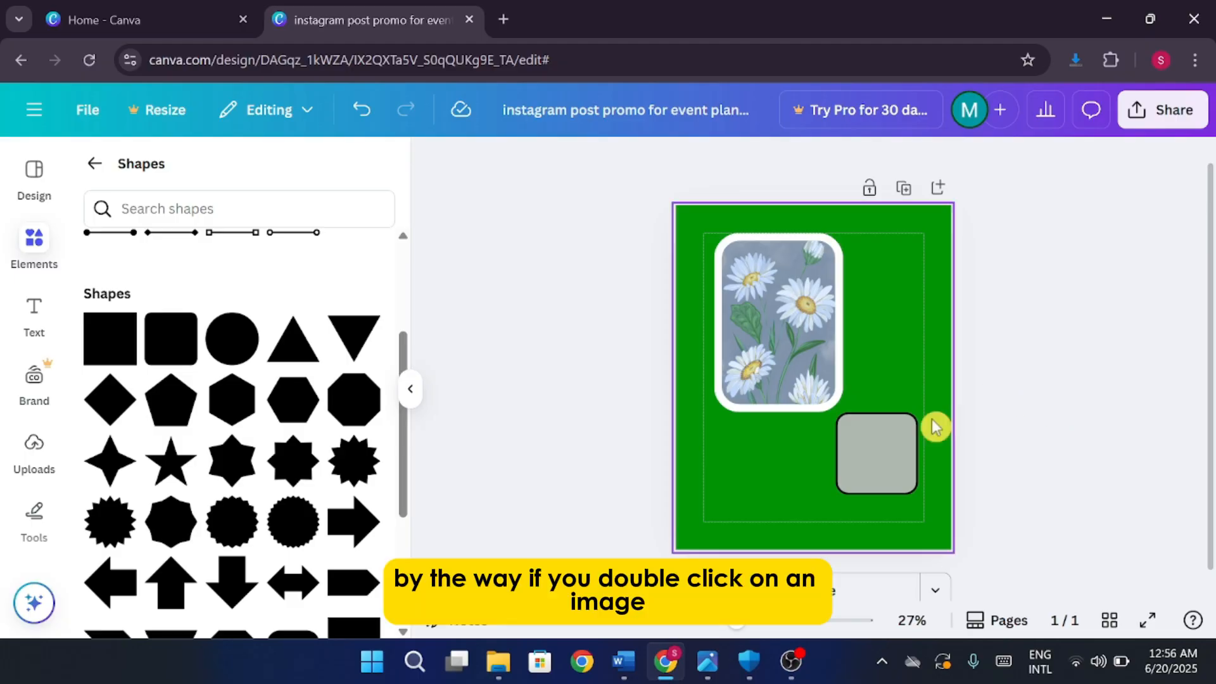
Move the daisy image slightly up and left, and crop it narrower from its right side
left_click(889, 466)
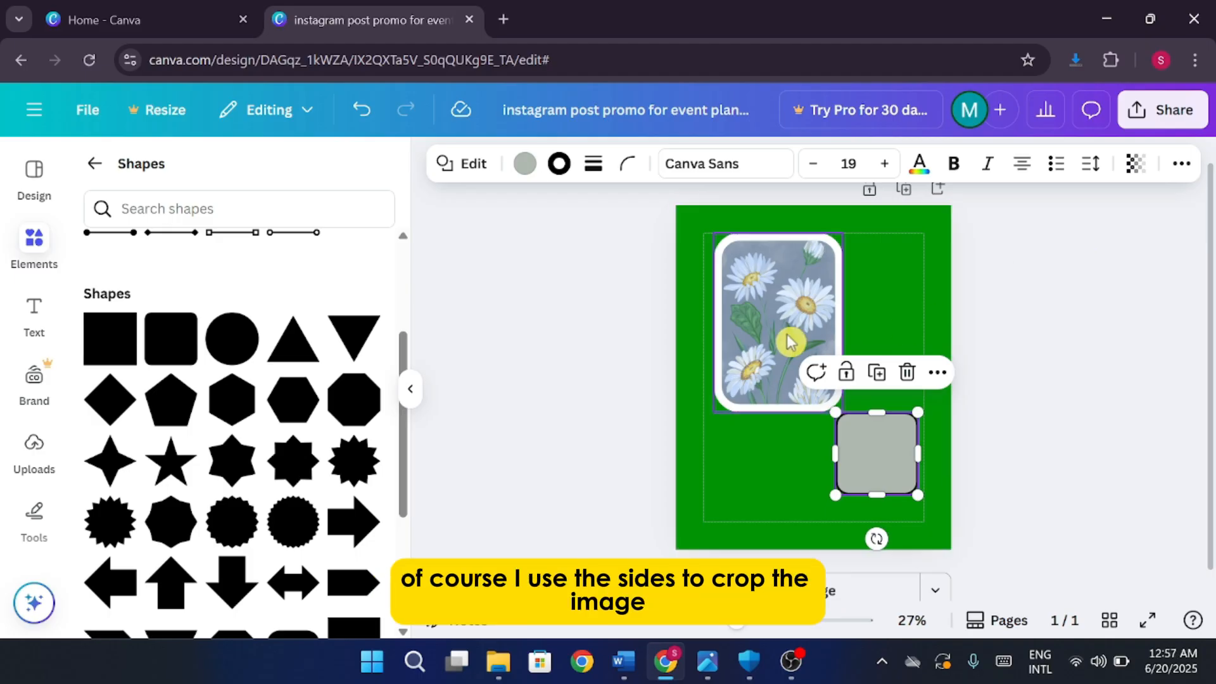
left_click_drag(786, 335, 812, 324)
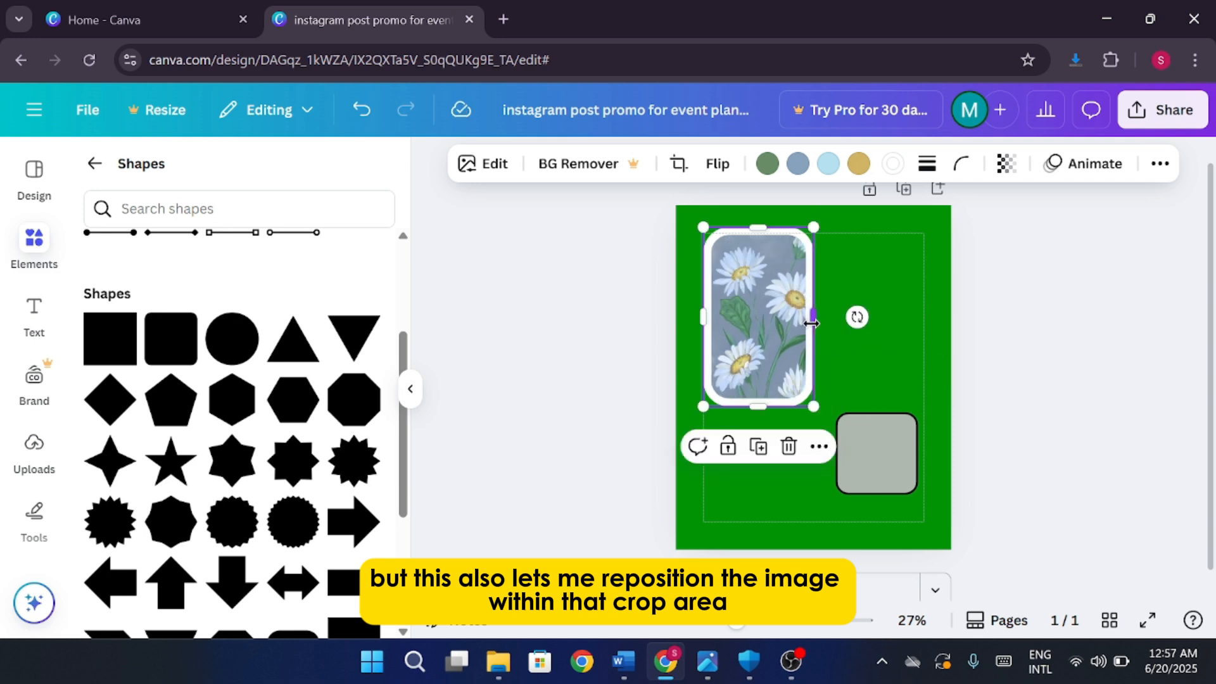
Reduce the daisy image's corner rounding to 39
left_click(961, 164)
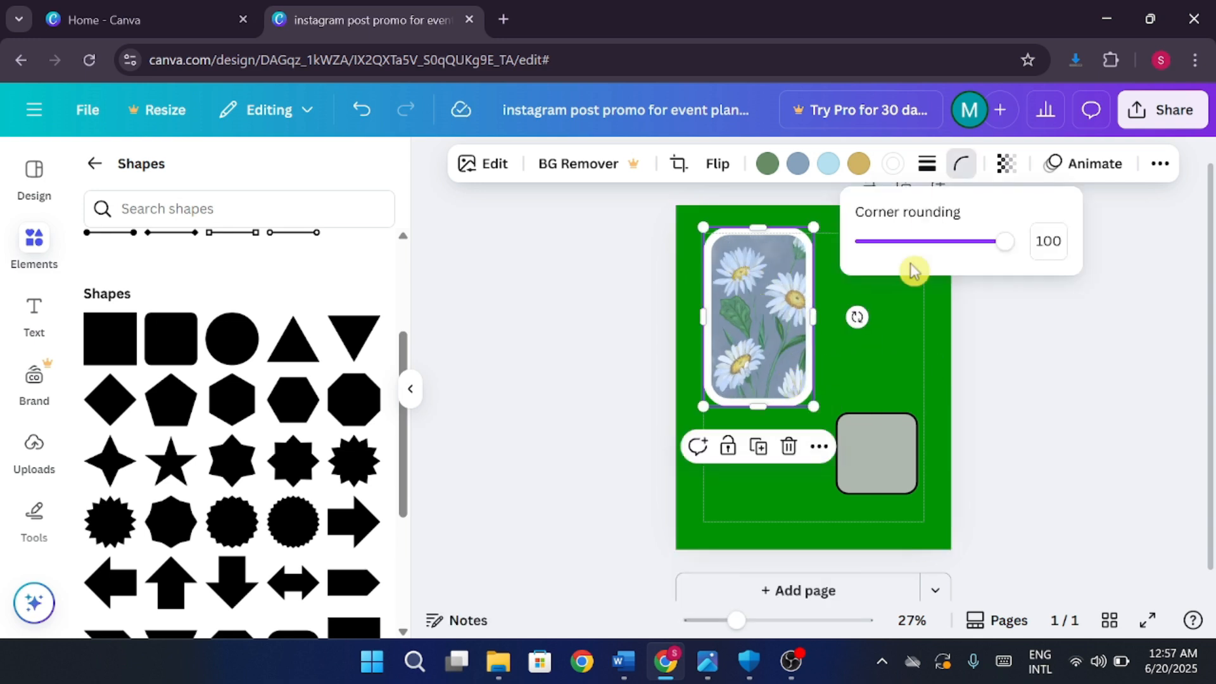
left_click_drag(1005, 241, 925, 265)
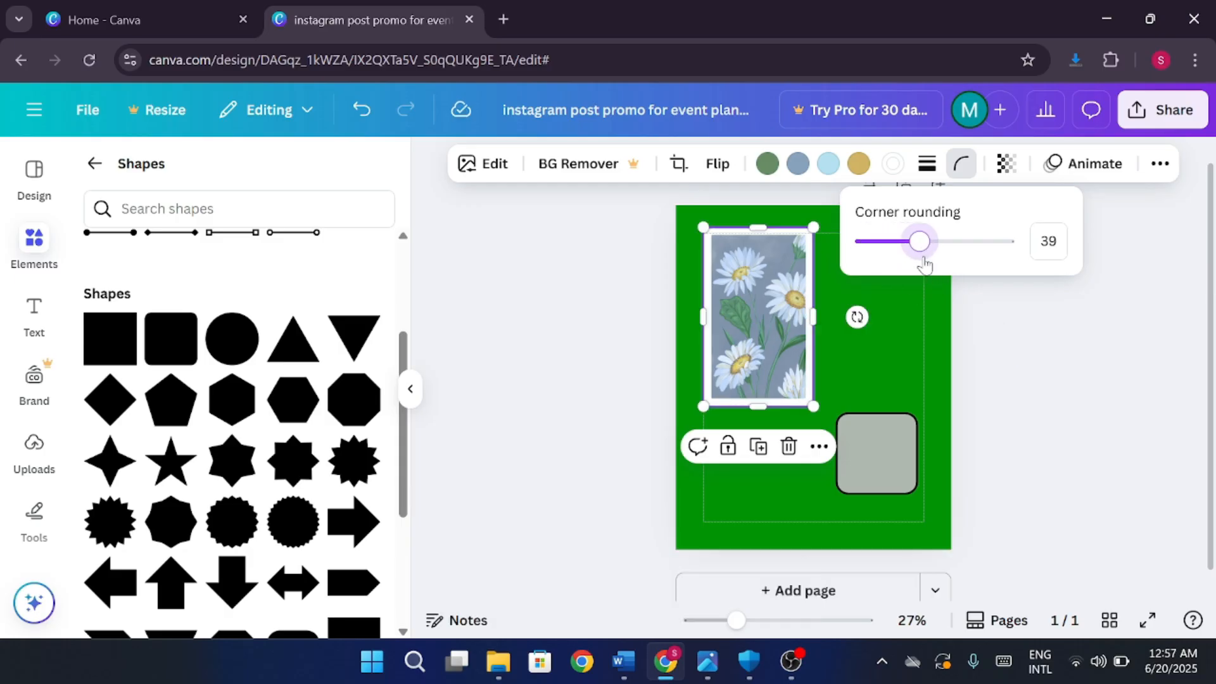
left_click(760, 306)
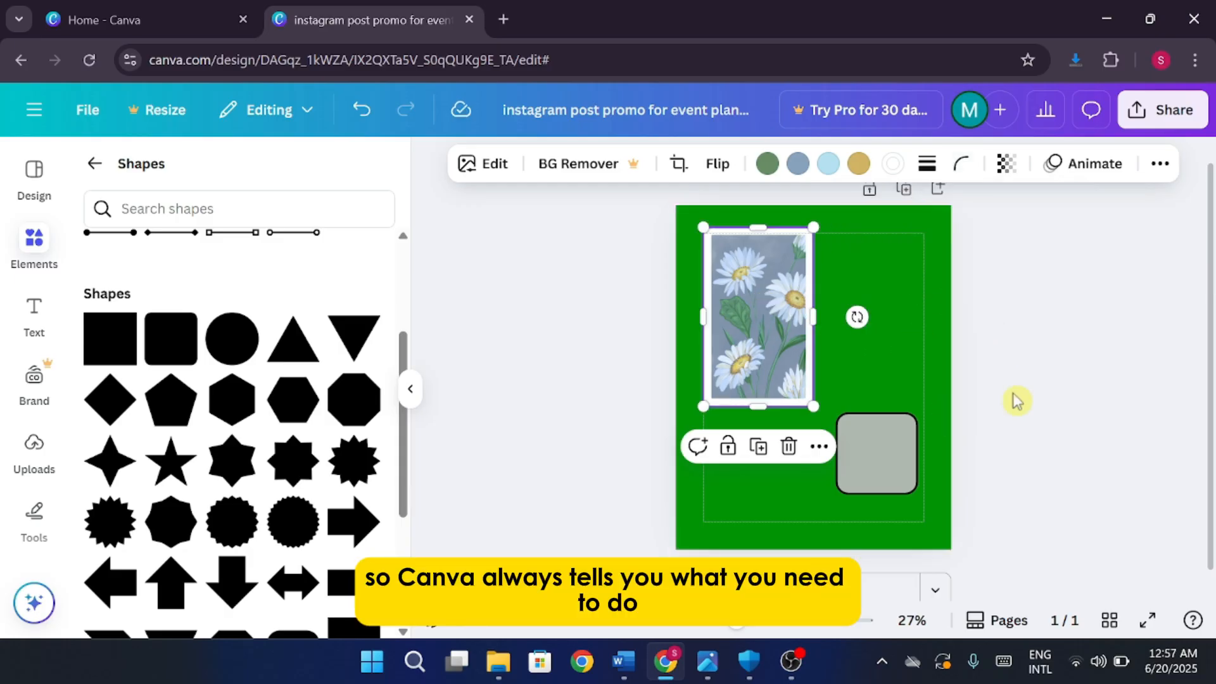
Reposition the daisy picture within its crop frame, extend the frame at the lower-right corner, and apply the crop
double_click(761, 309)
mouse_move(777, 306)
left_mouse_down()
mouse_move(745, 314)
mouse_move(769, 318)
left_mouse_up()
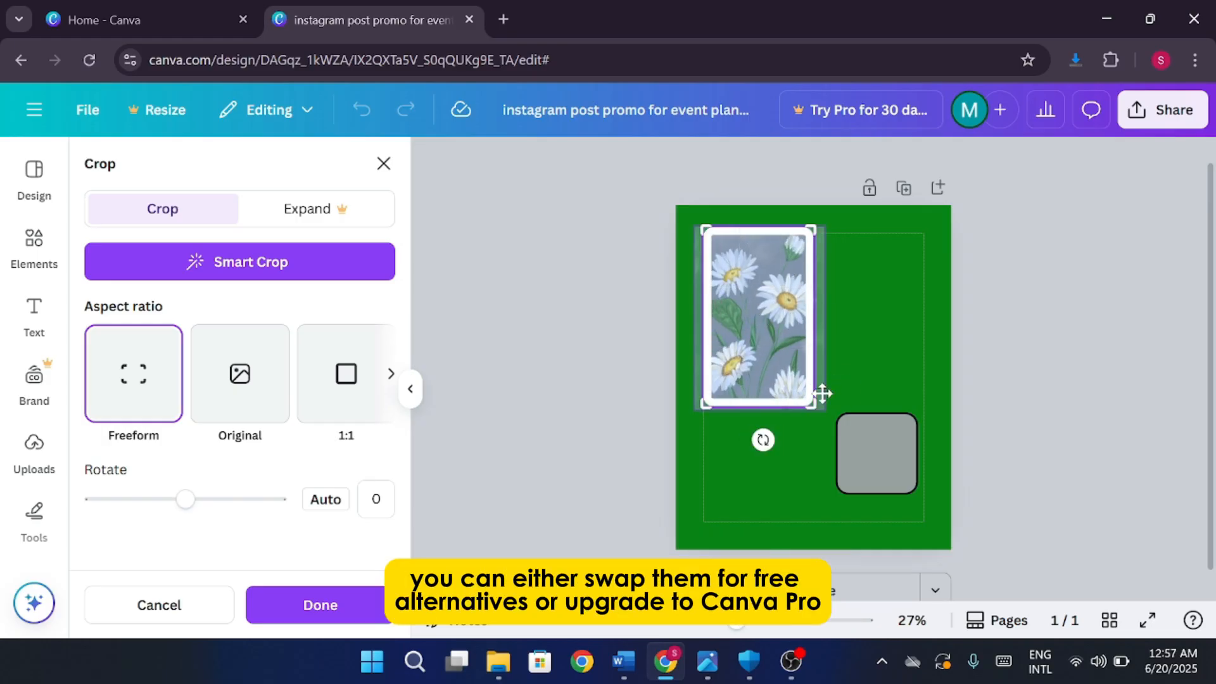
left_click_drag(814, 405, 835, 419)
key("Return")
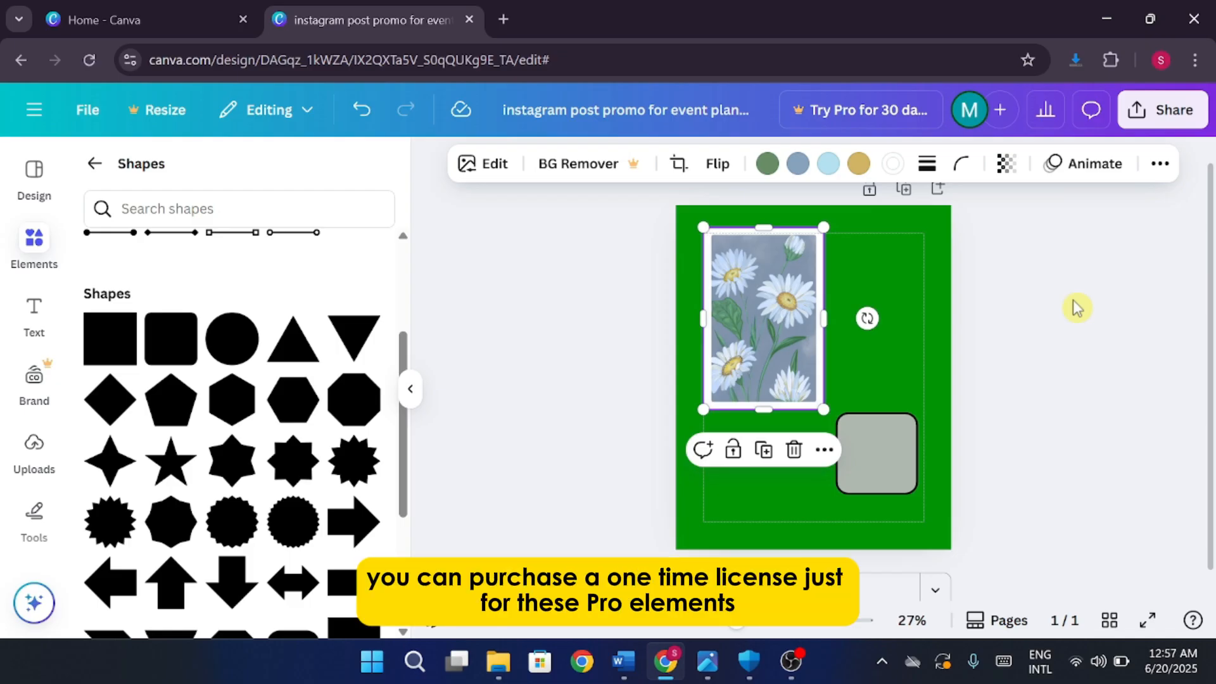
Deselect the daisy image and minimize the browser window to show the desktop
left_click(1128, 306)
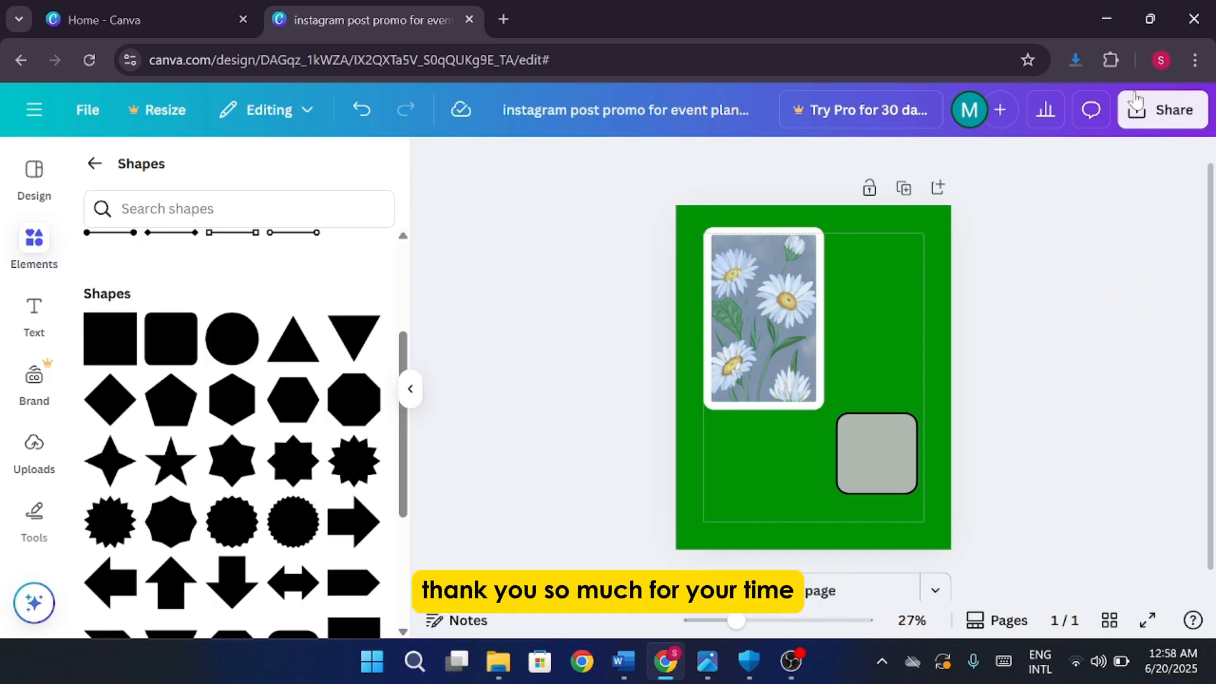
left_click(1107, 18)
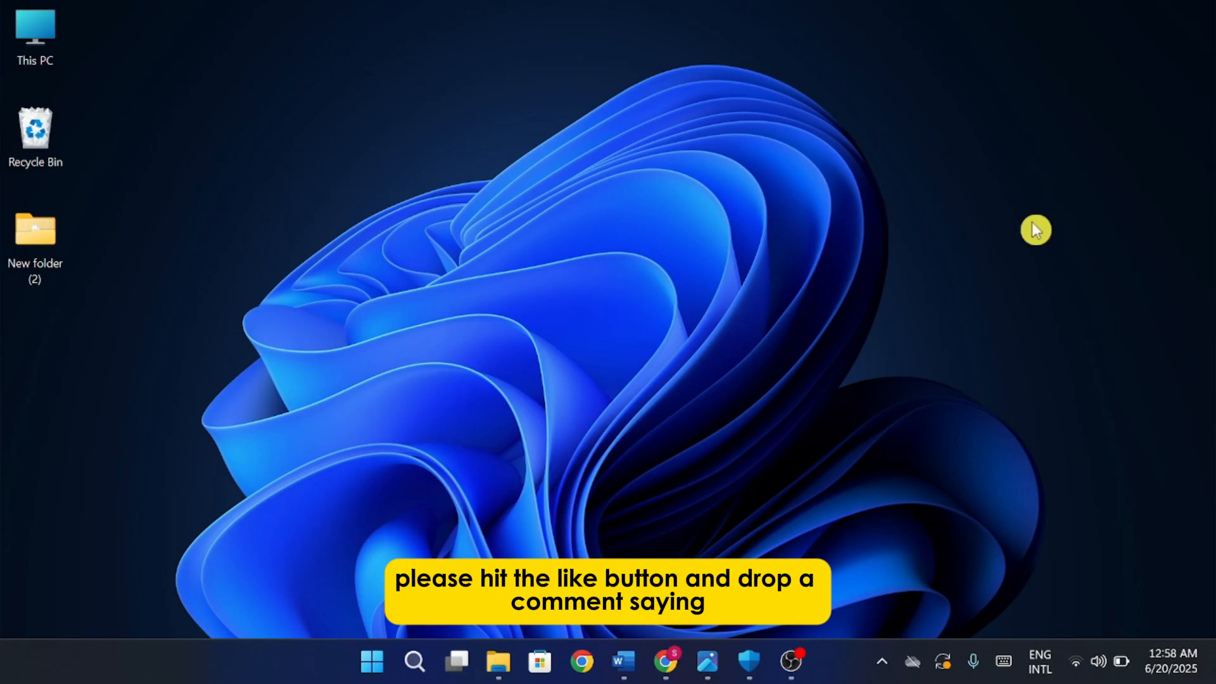